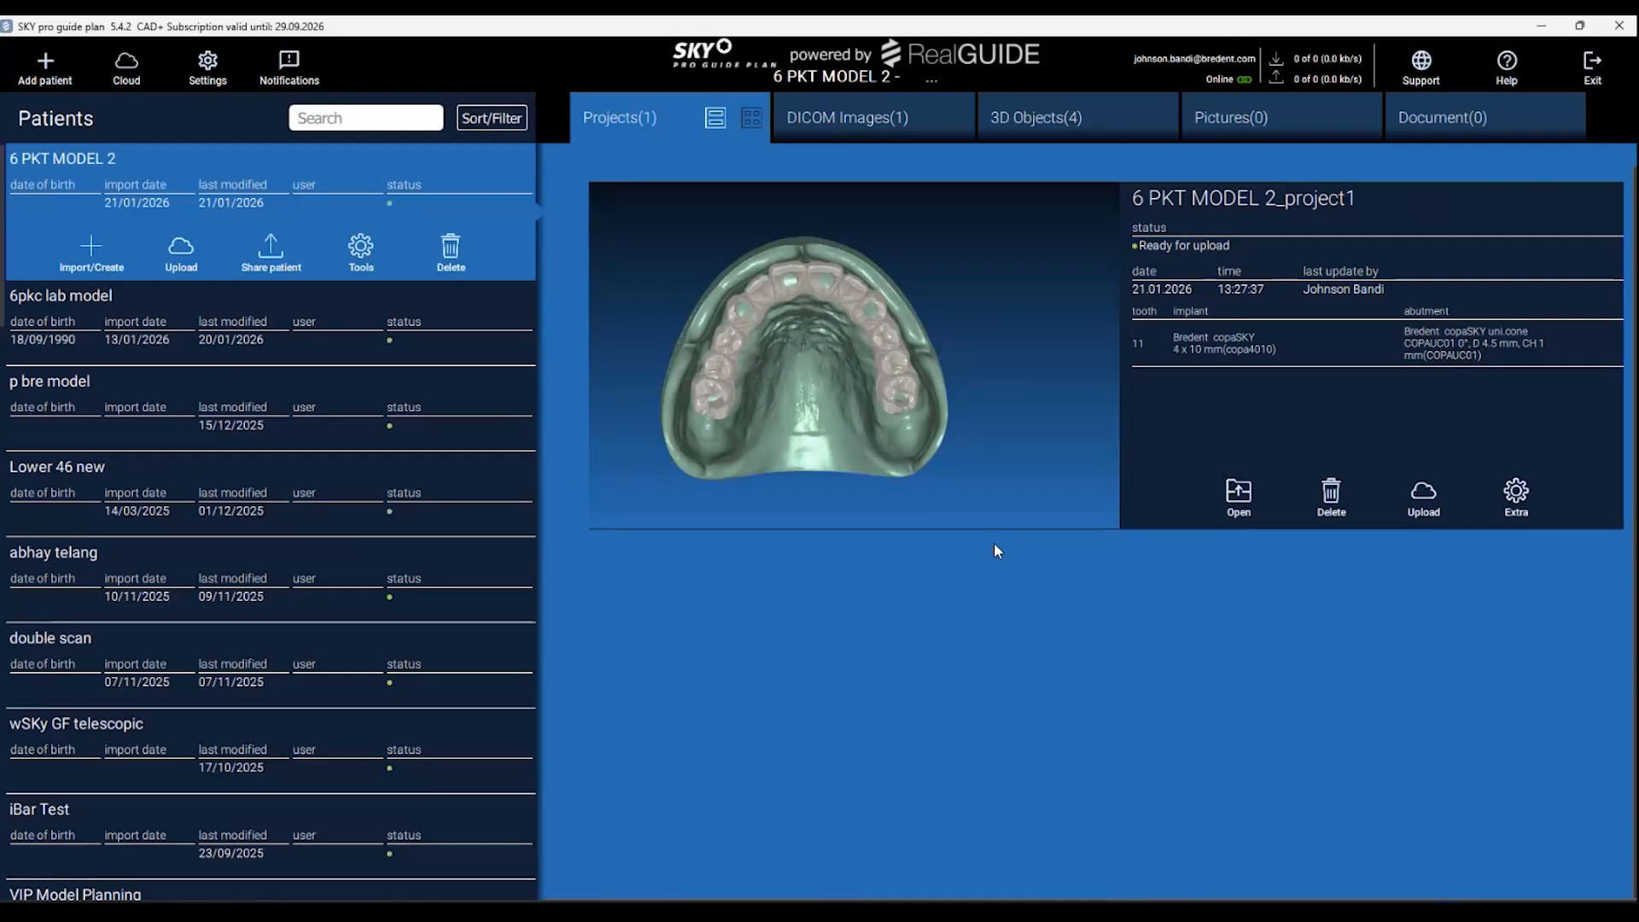
# Add a new patient record named Module2.1.
pyautogui.click(47, 67)
pyautogui.click(626, 384)
pyautogui.write('Module2')
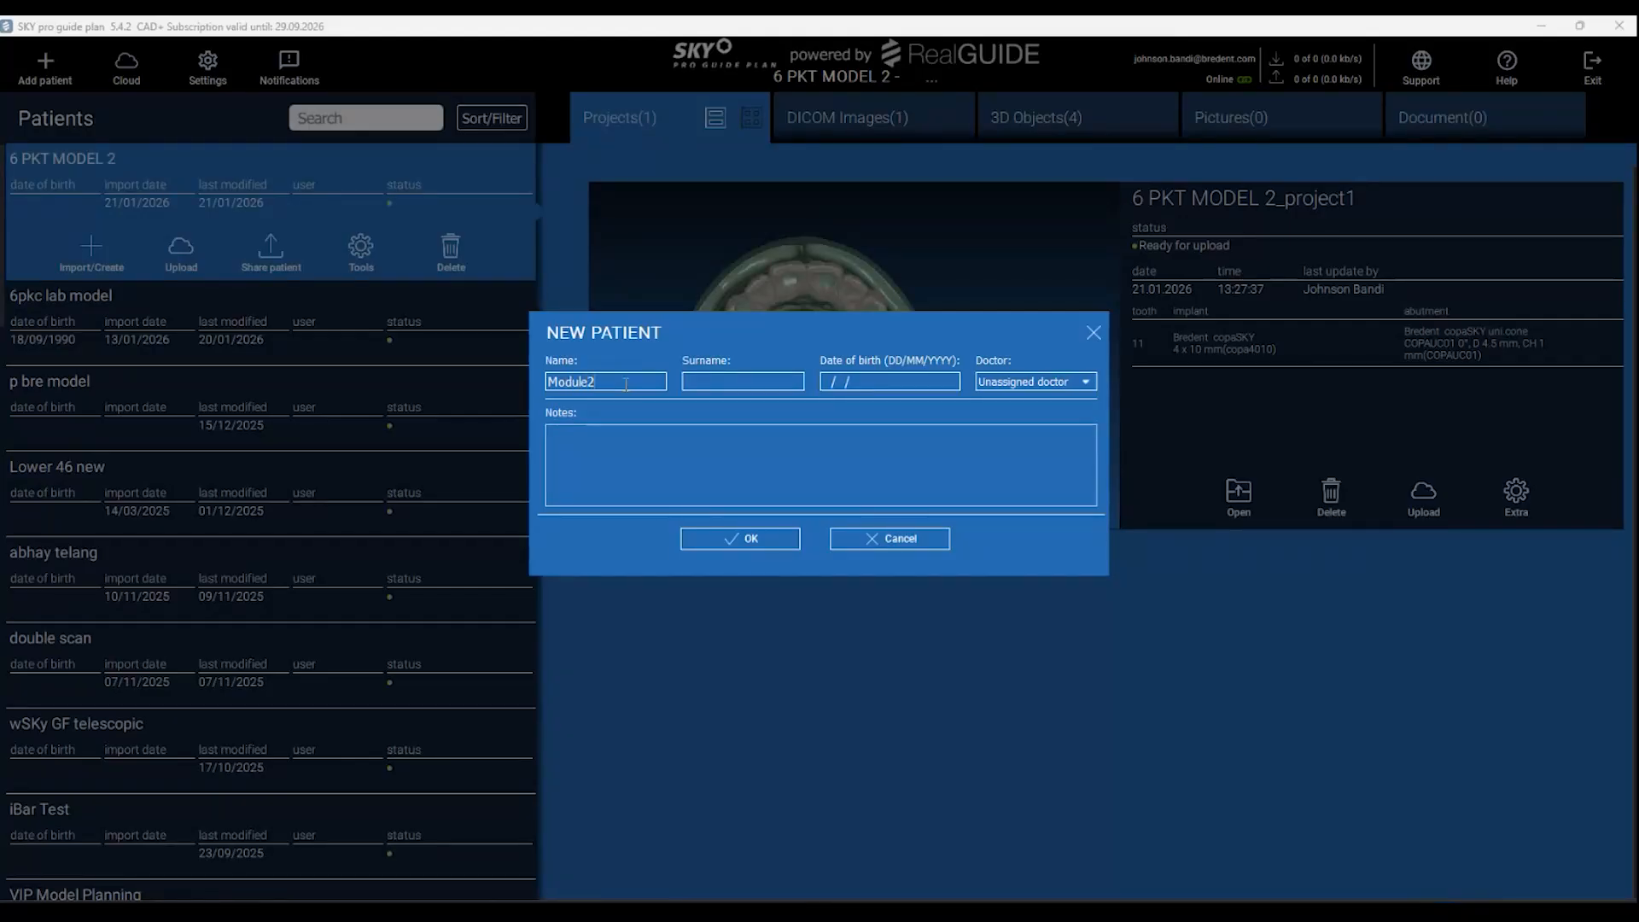
pyautogui.write('.1')
pyautogui.click(730, 545)
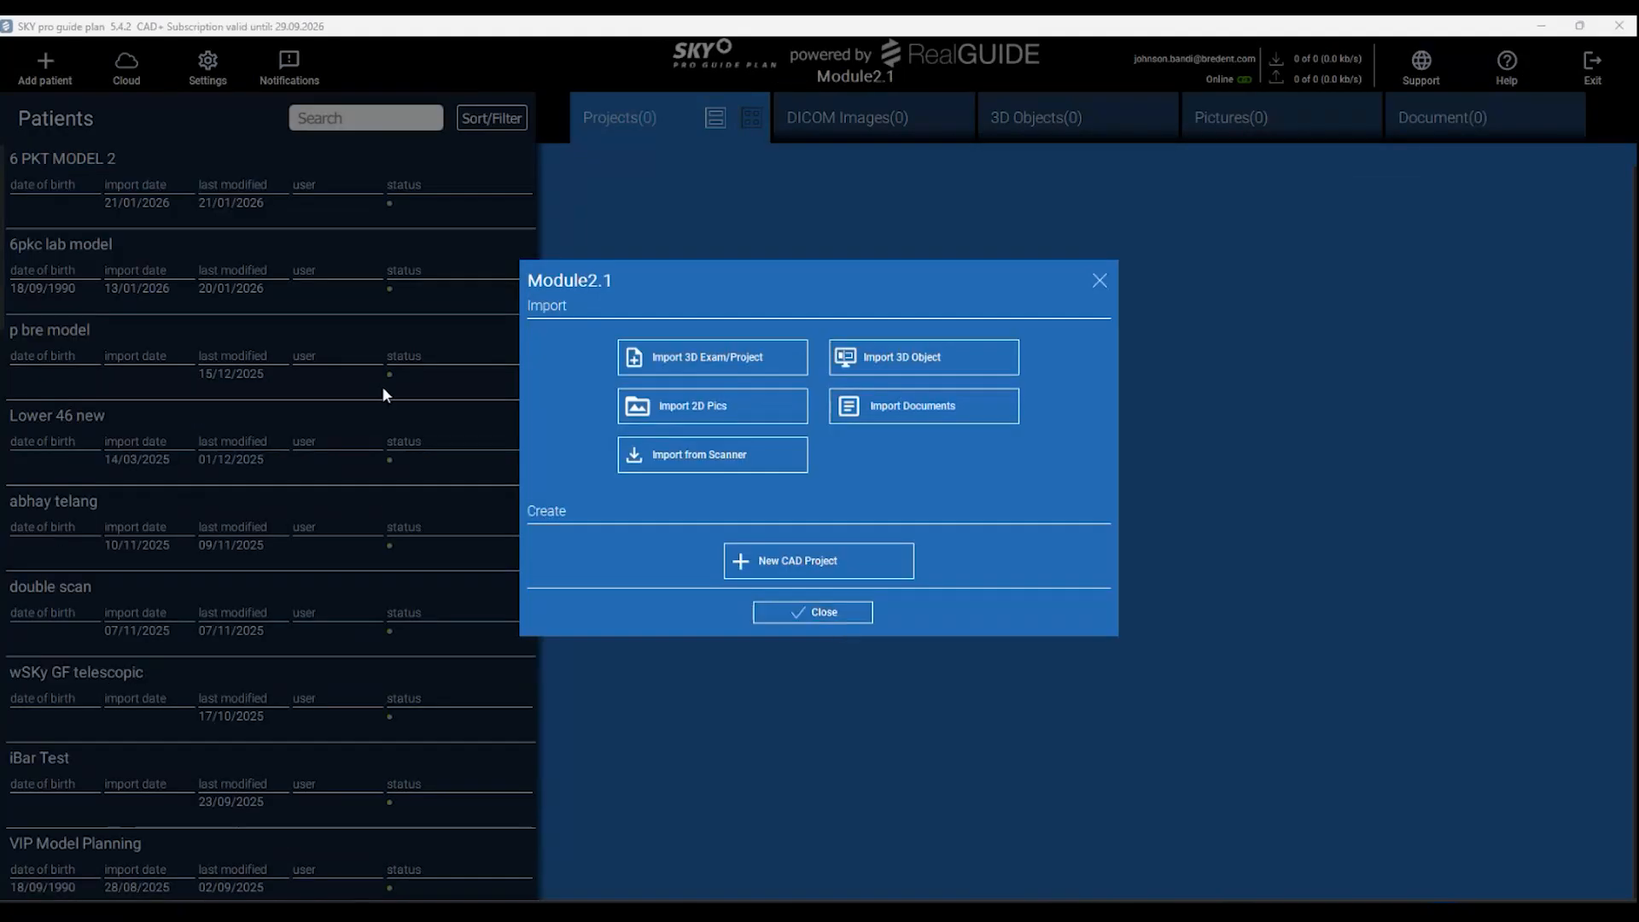
# Import the DICOM folder dicom-singletooth-12 from Module 2 > 1 single unit into the patient.
pyautogui.click(728, 368)
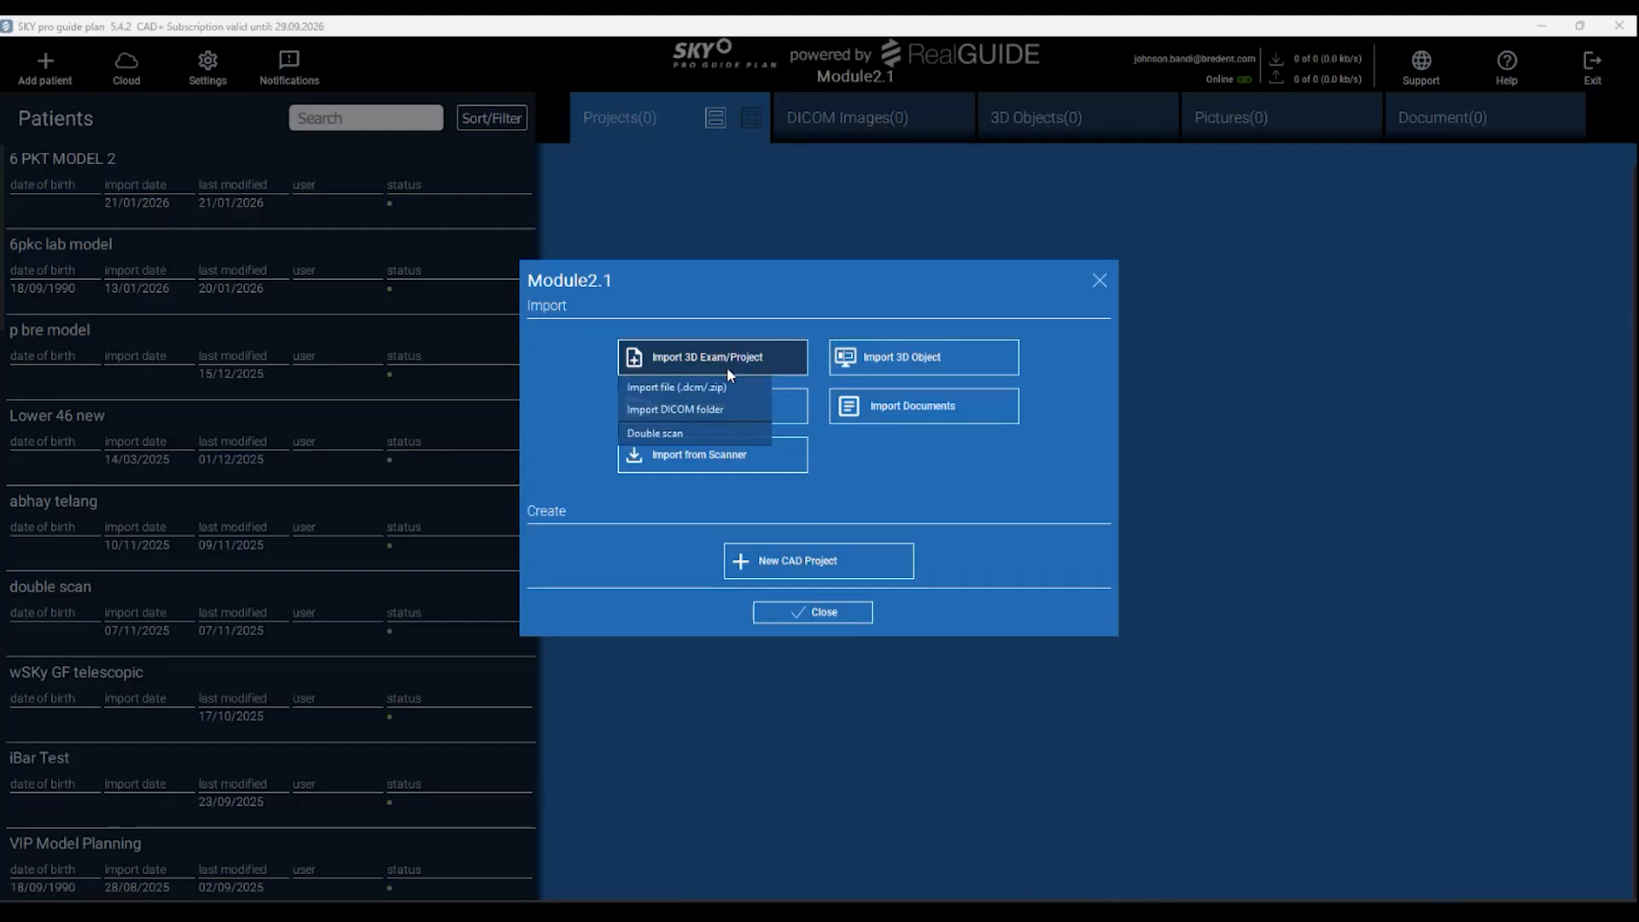
pyautogui.click(727, 410)
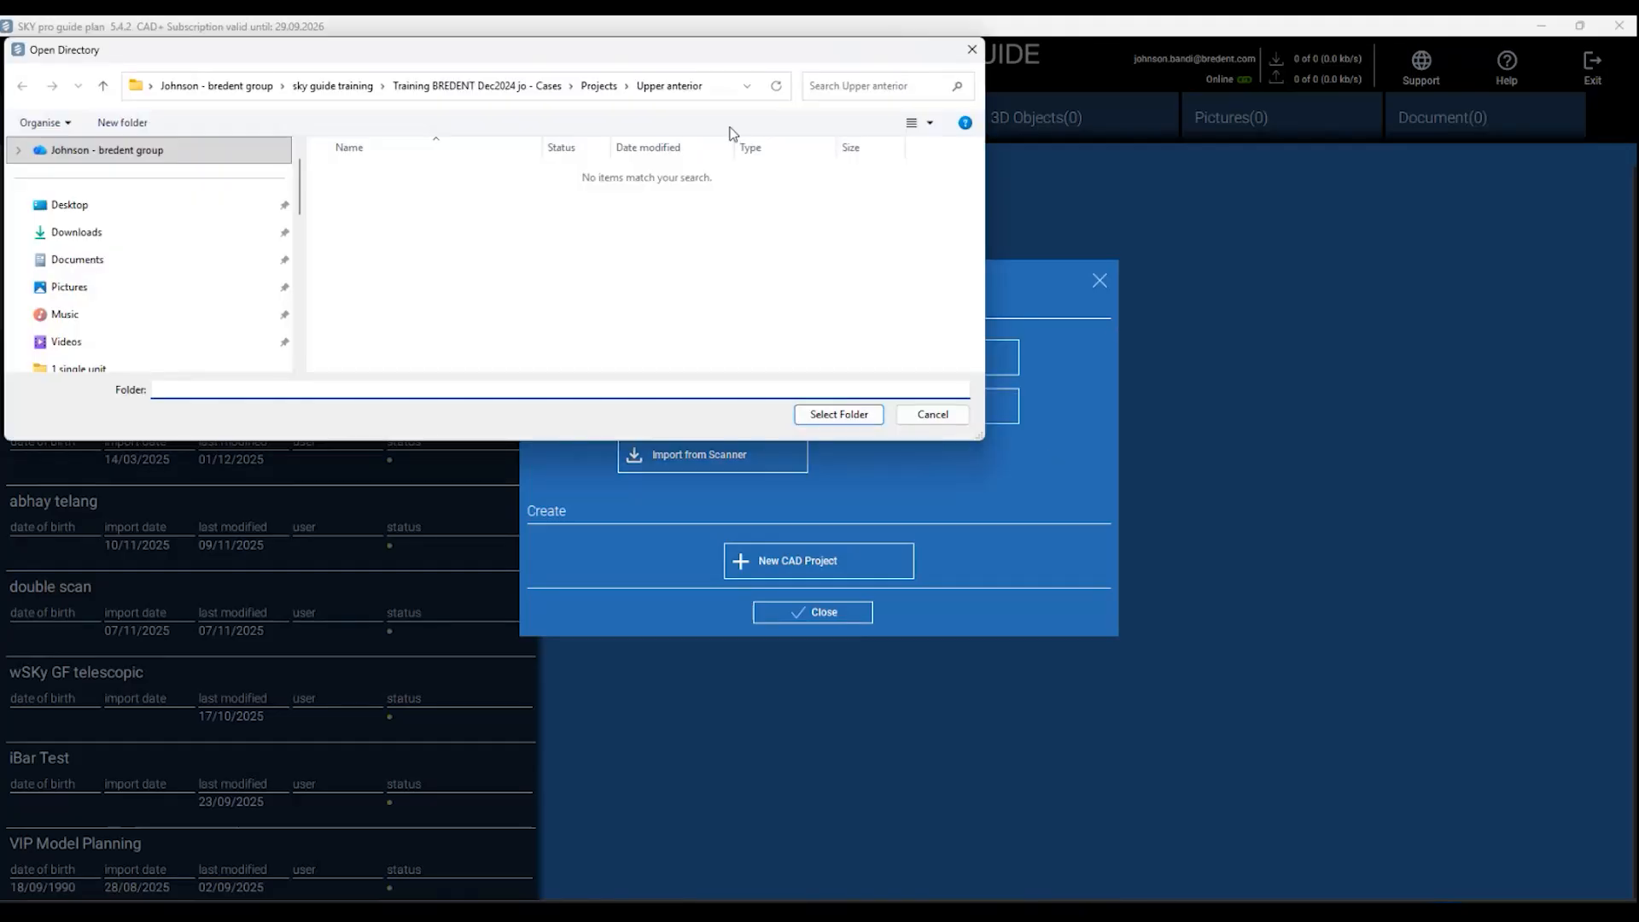
pyautogui.click(717, 85)
pyautogui.write('C:\\Users\\jbandi\\OneDrive - bredent group\\Module 2')
pyautogui.press('Return')
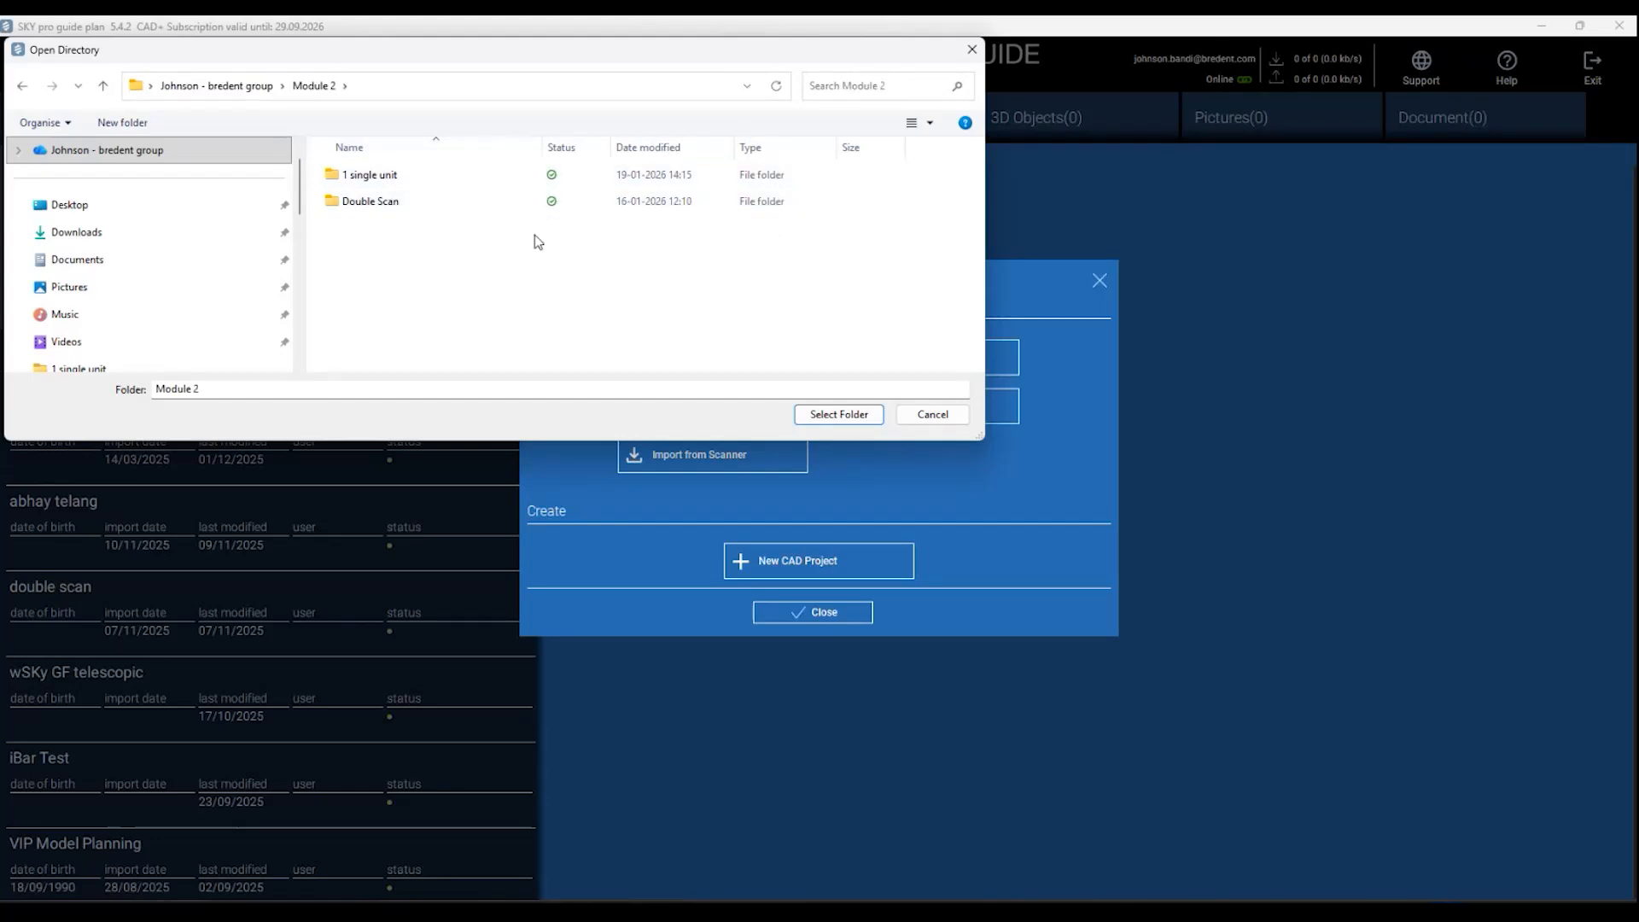
pyautogui.doubleClick(431, 175)
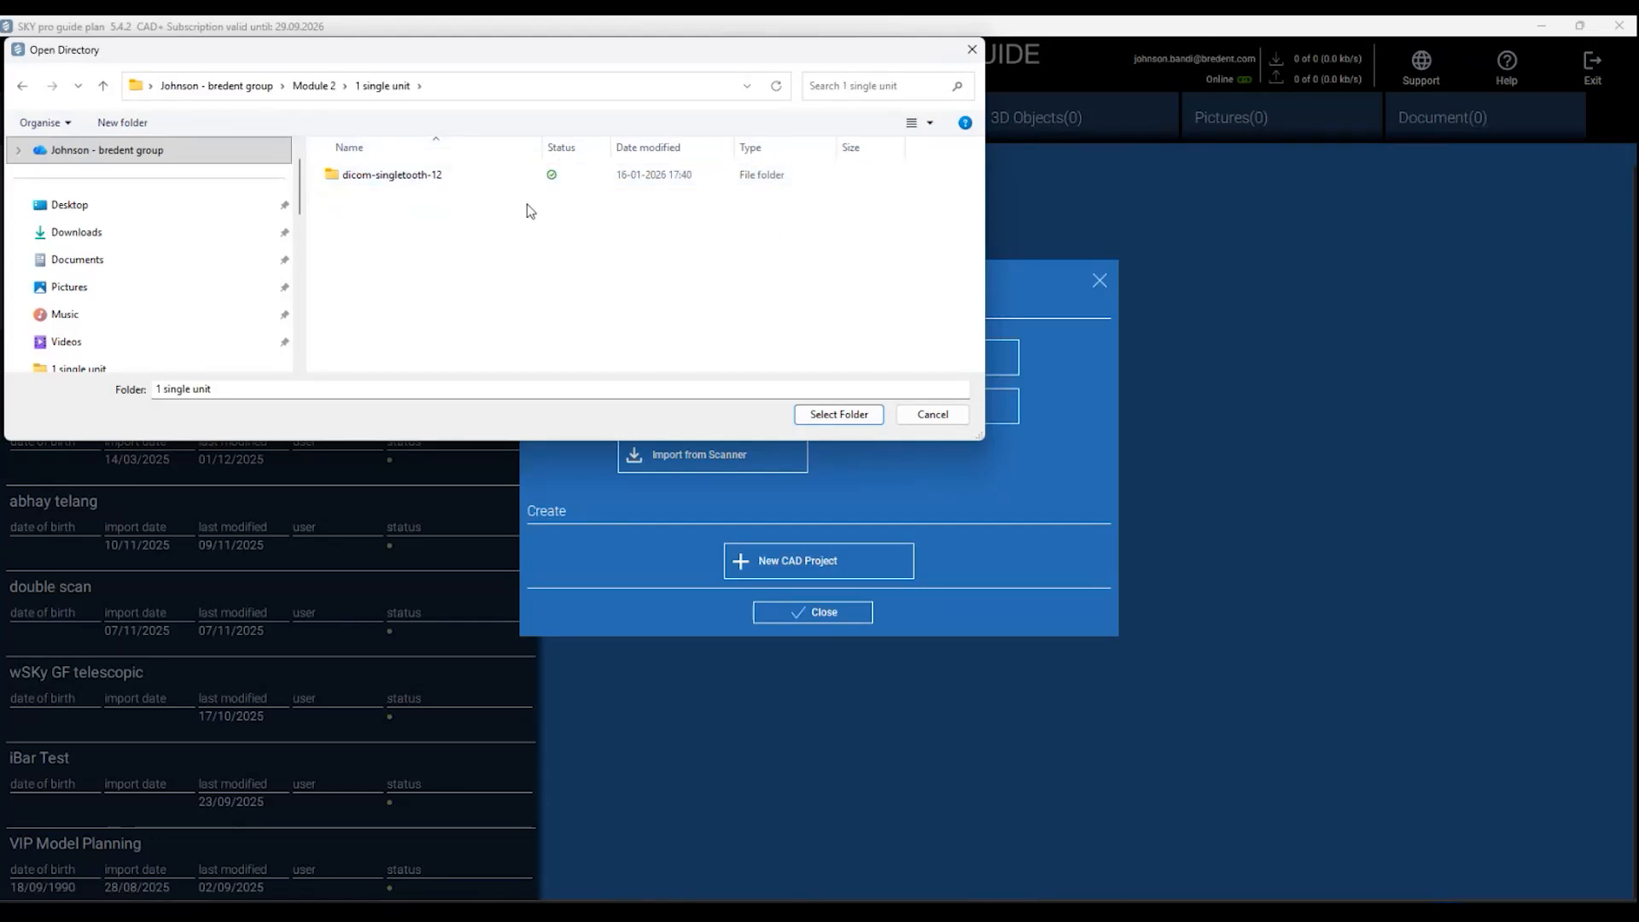
pyautogui.click(408, 183)
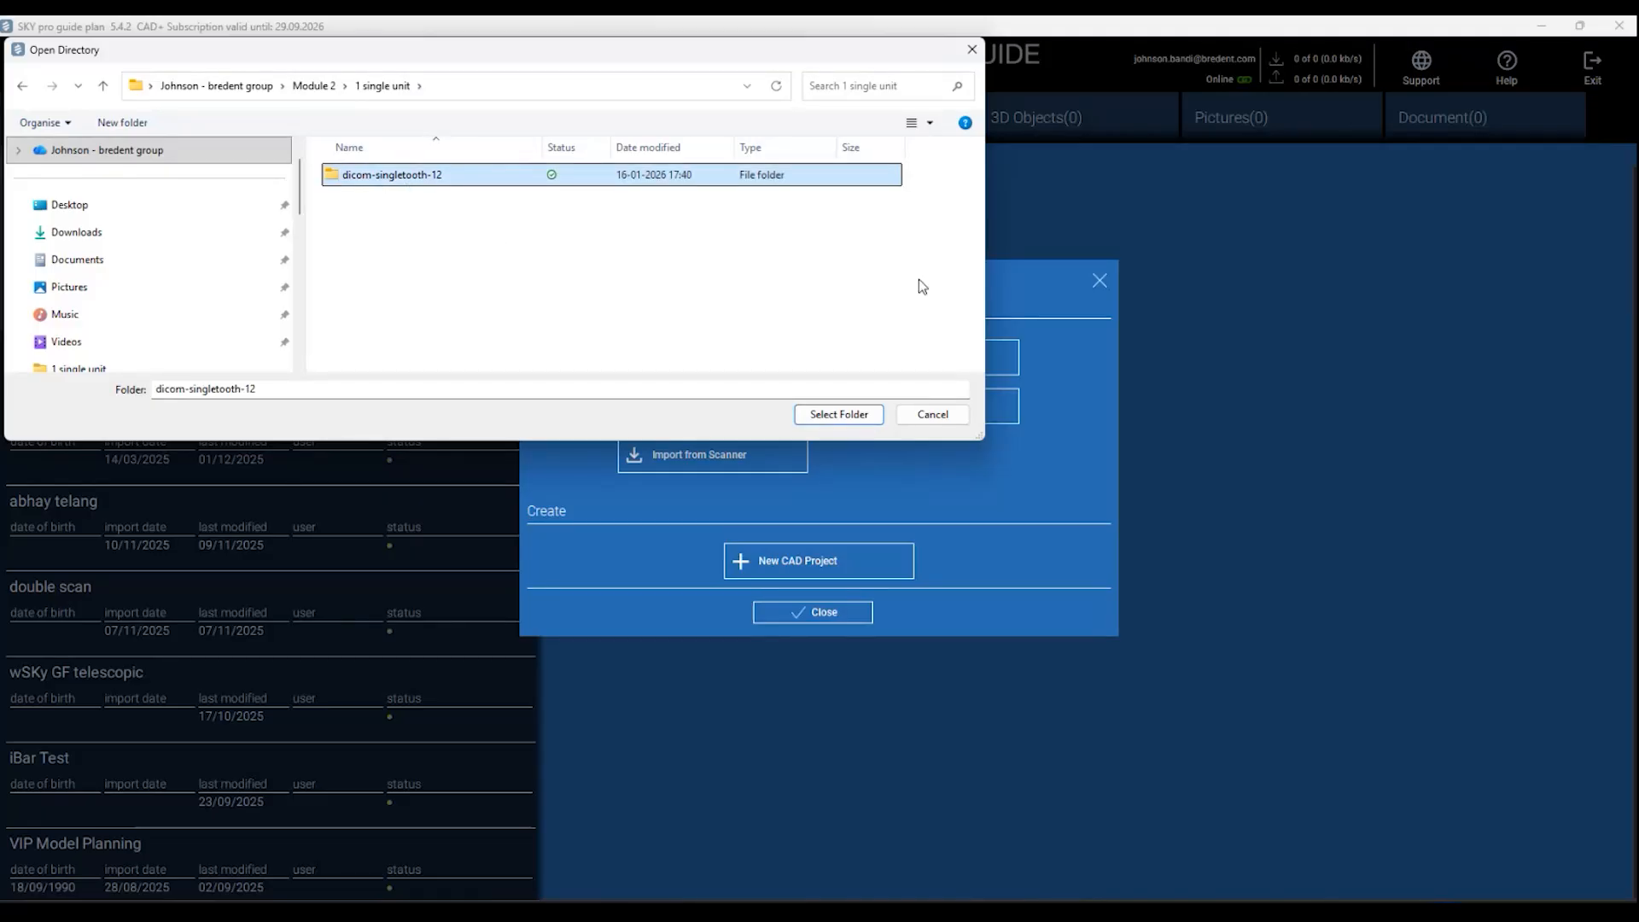
pyautogui.click(839, 414)
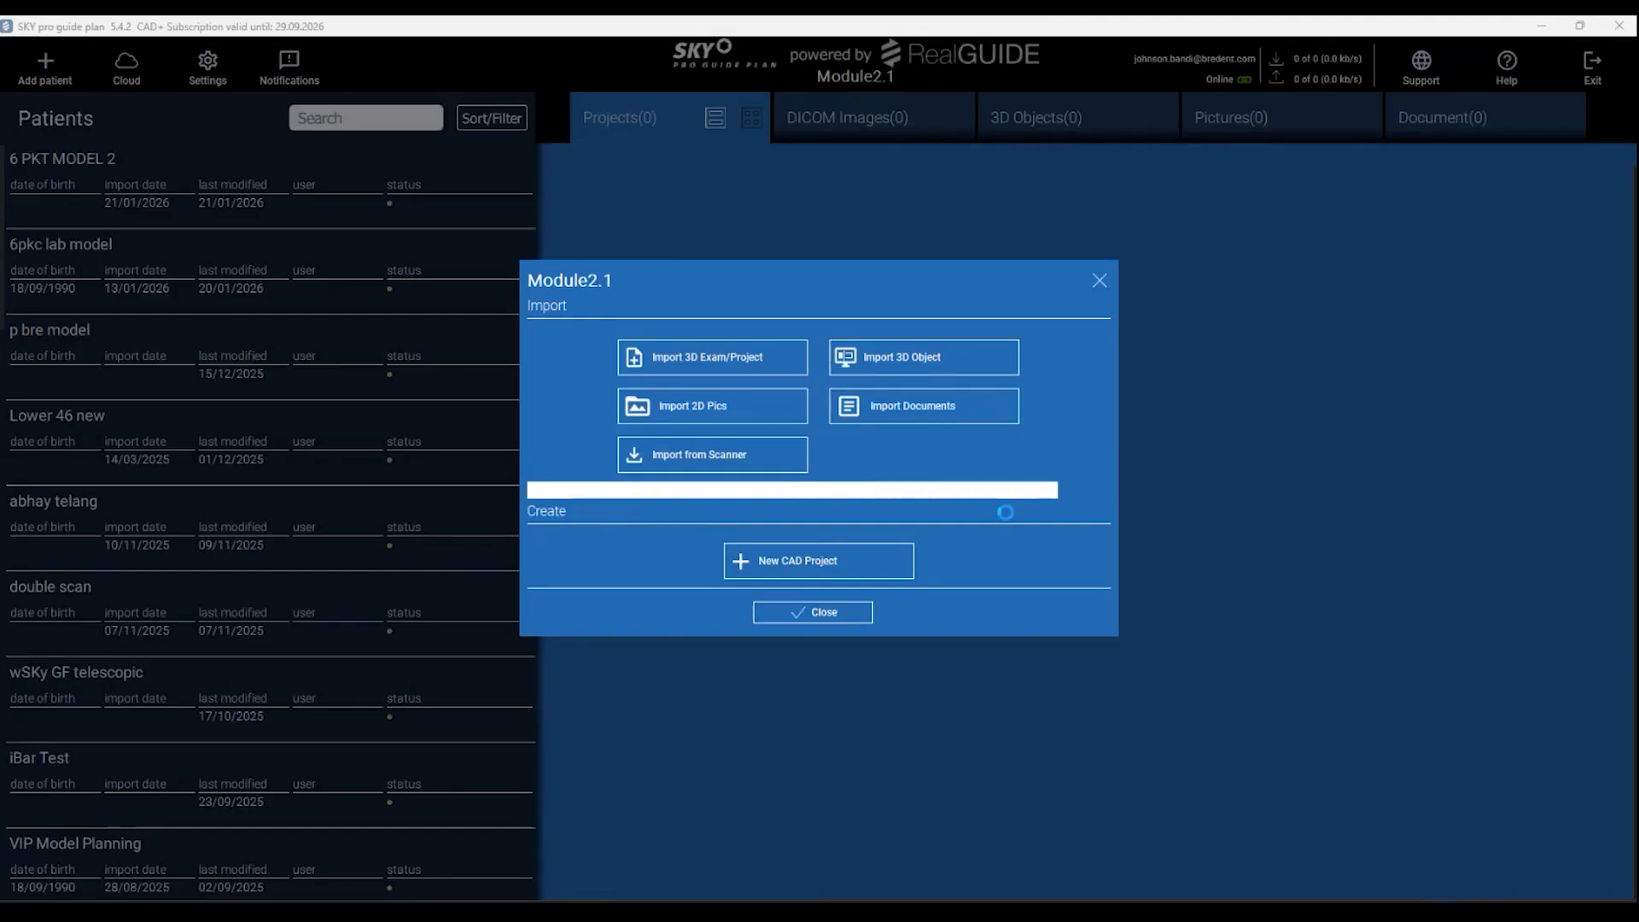
pyautogui.click(864, 507)
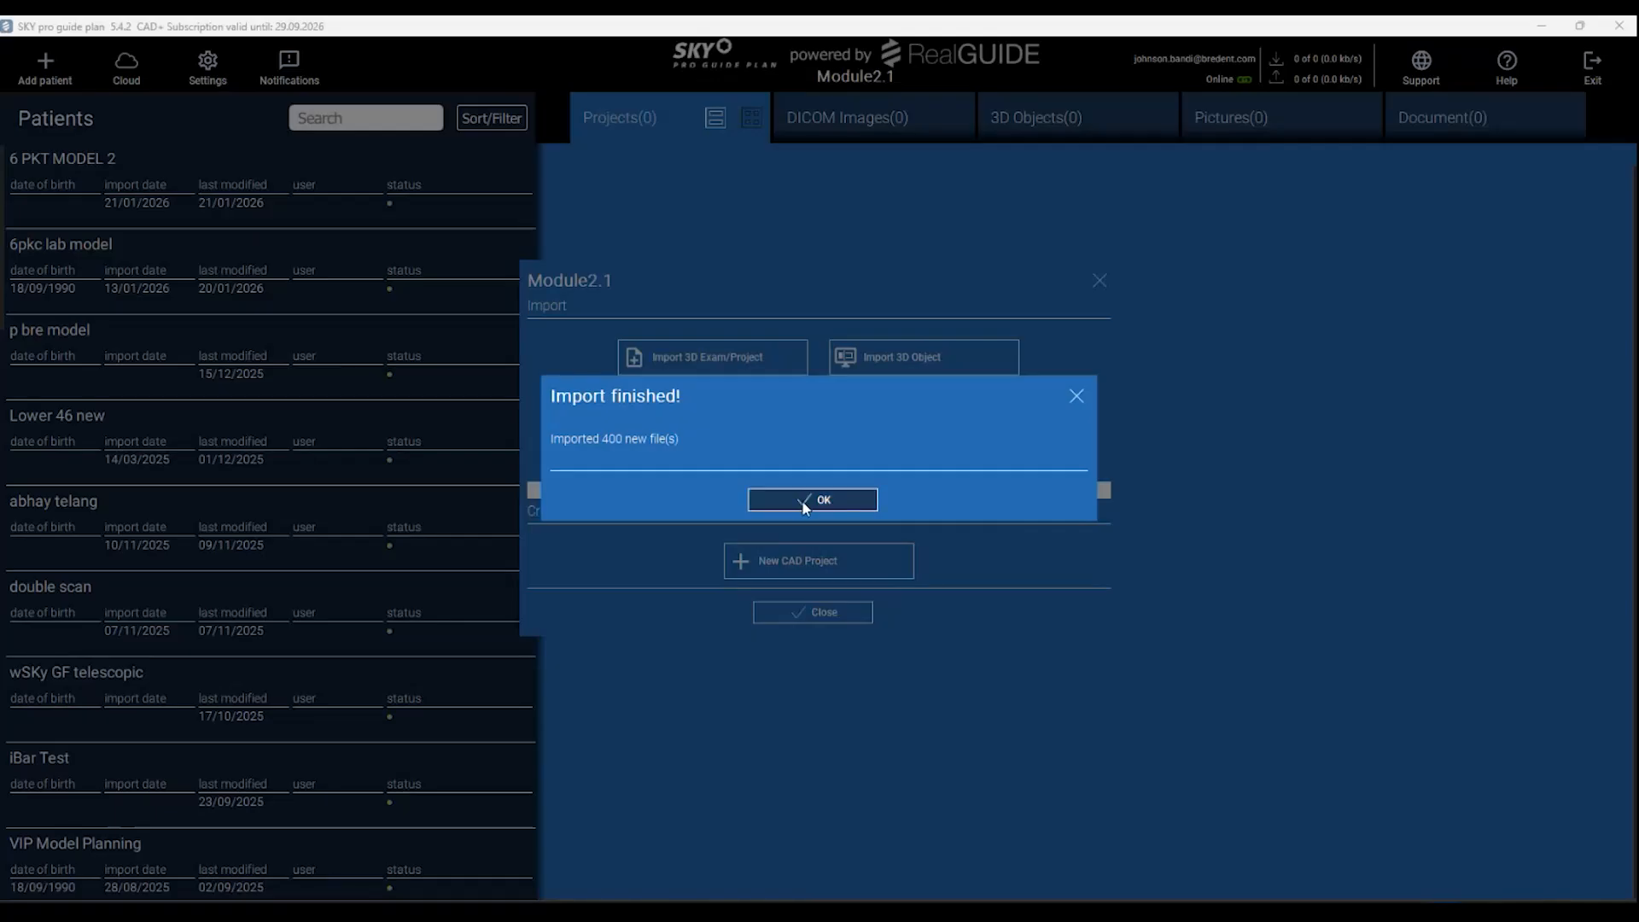
# Import upper_Anatomy.stl from Module 2 > 1 single unit as a 3D object of type Anatomy.
pyautogui.click(941, 358)
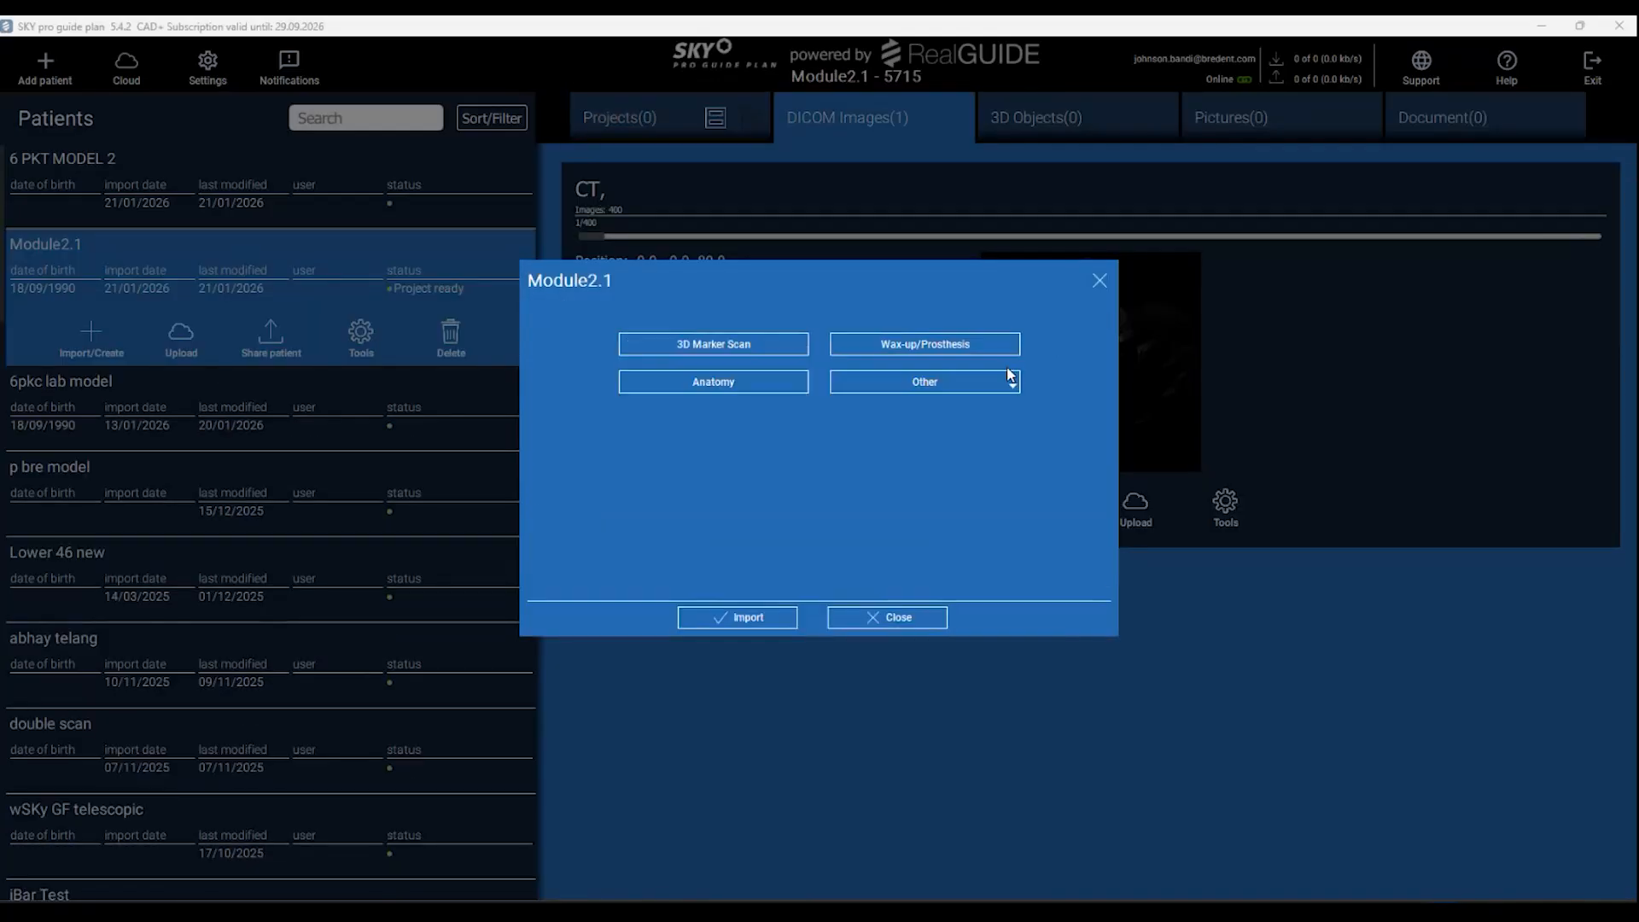
pyautogui.click(727, 388)
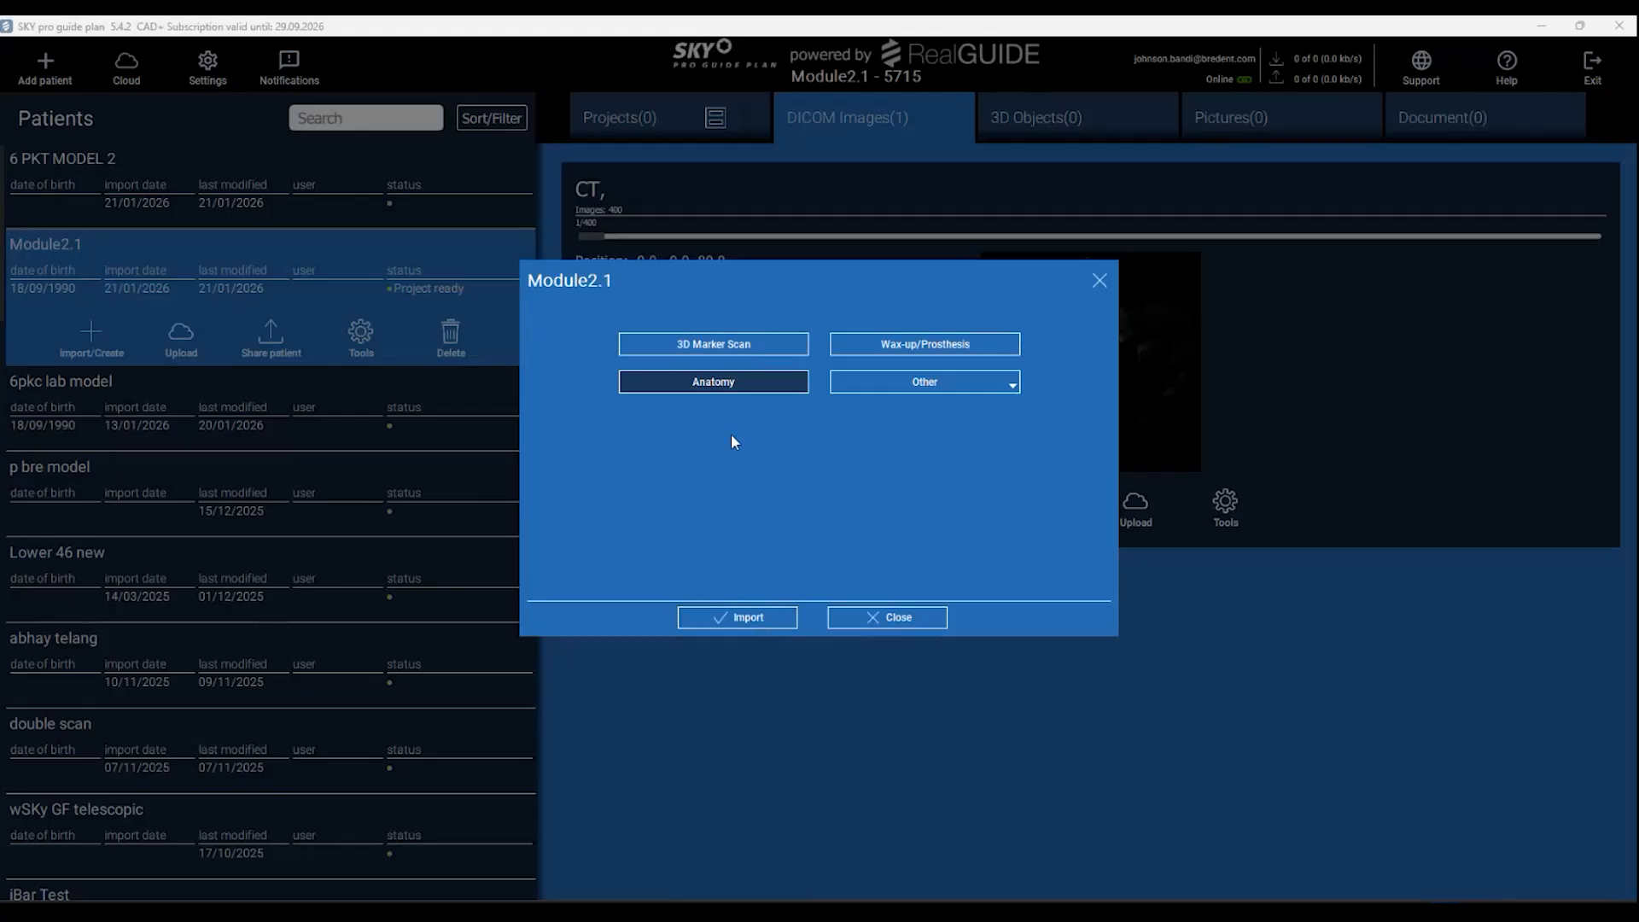
pyautogui.click(764, 628)
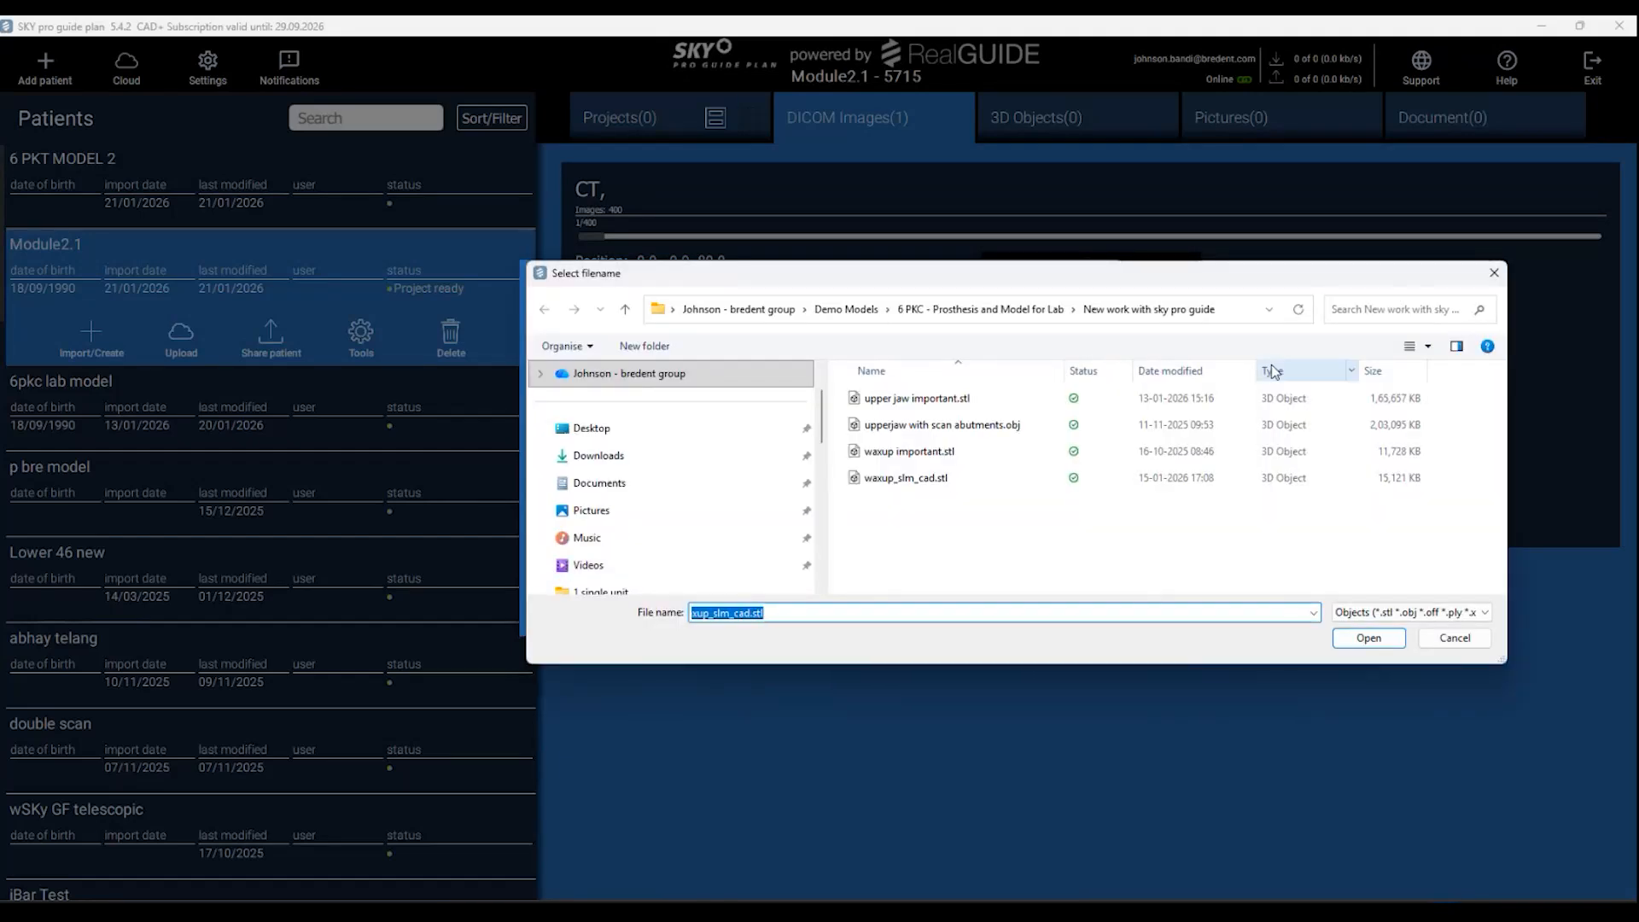
pyautogui.click(1244, 309)
pyautogui.write('C:\\Users\\jbandi\\OneDrive - bredent group\\Module 2')
pyautogui.press('Return')
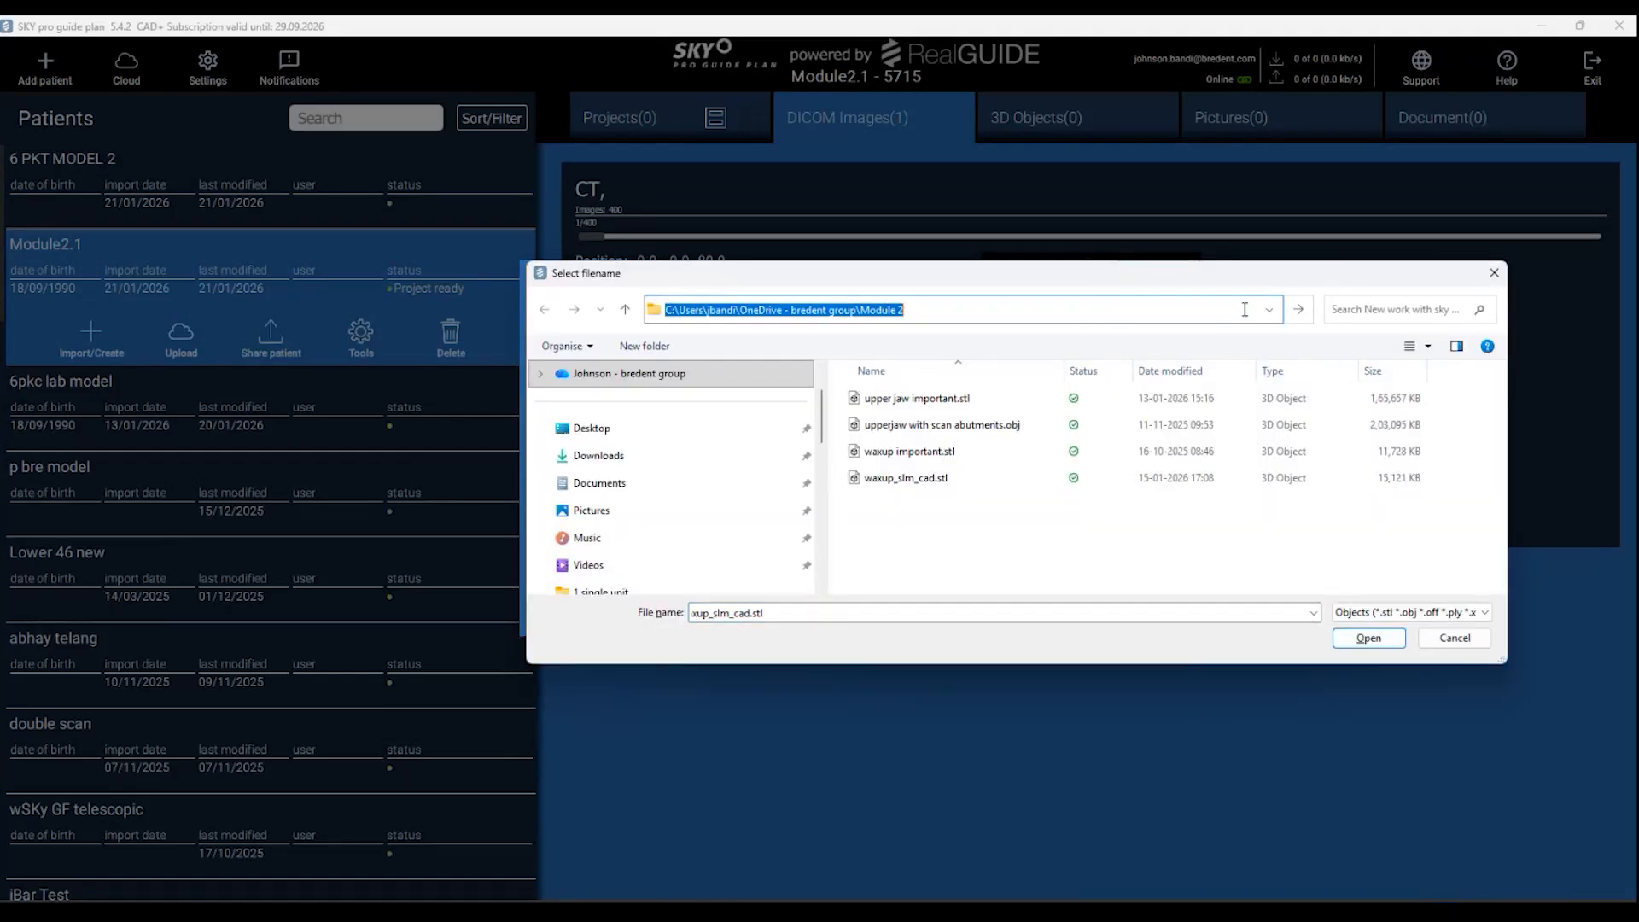
pyautogui.click(946, 395)
pyautogui.doubleClick(946, 395)
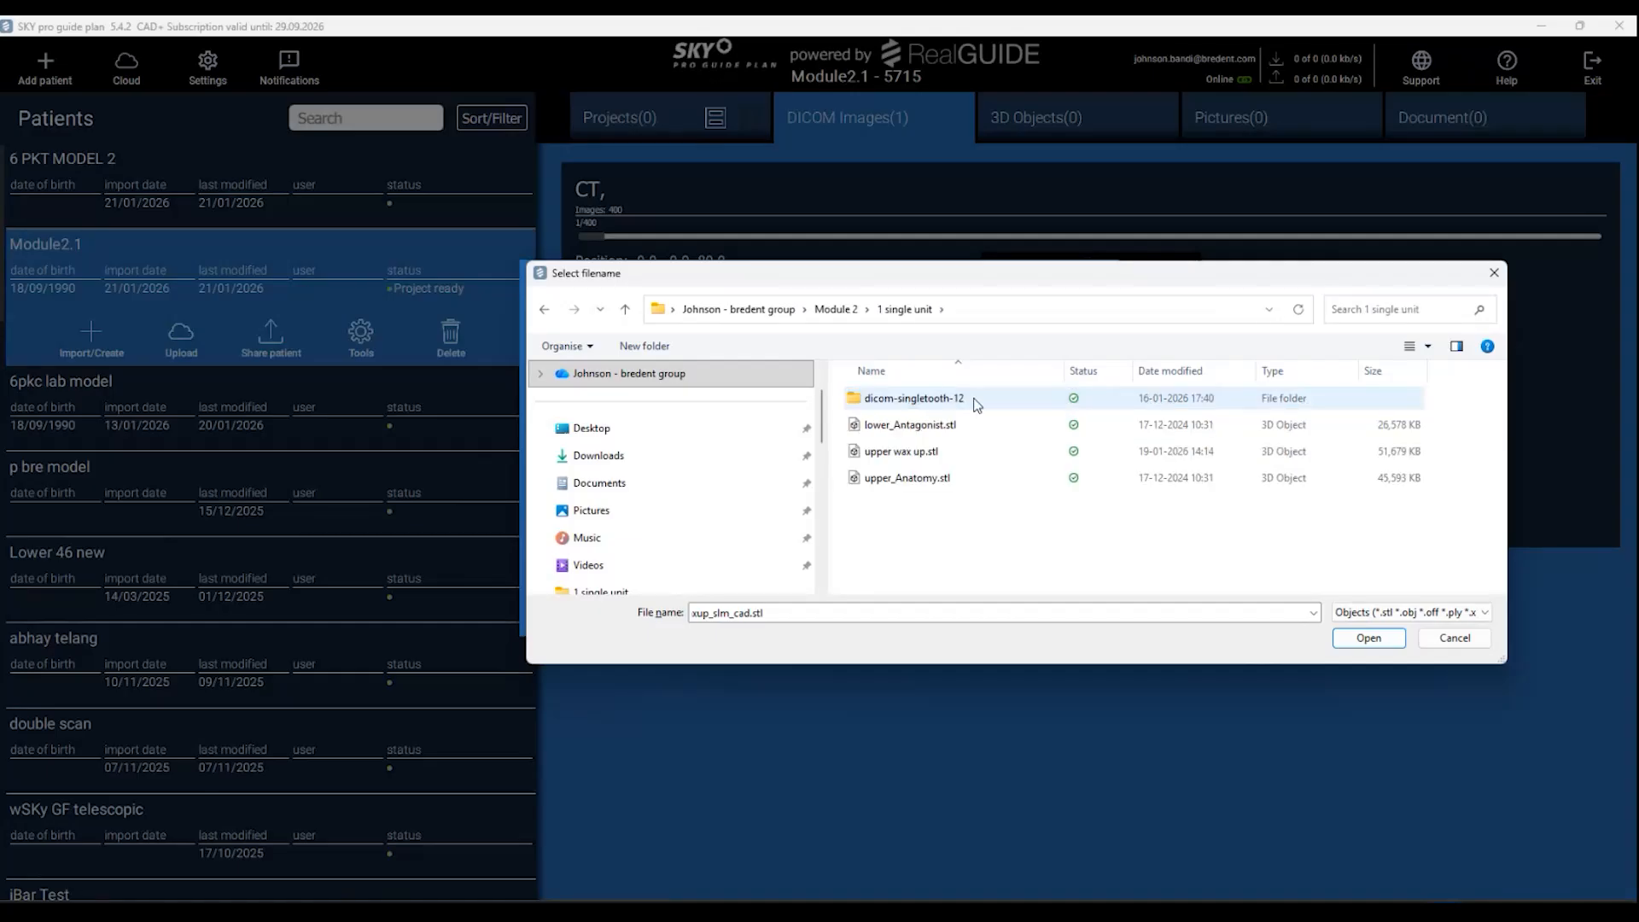
pyautogui.click(904, 484)
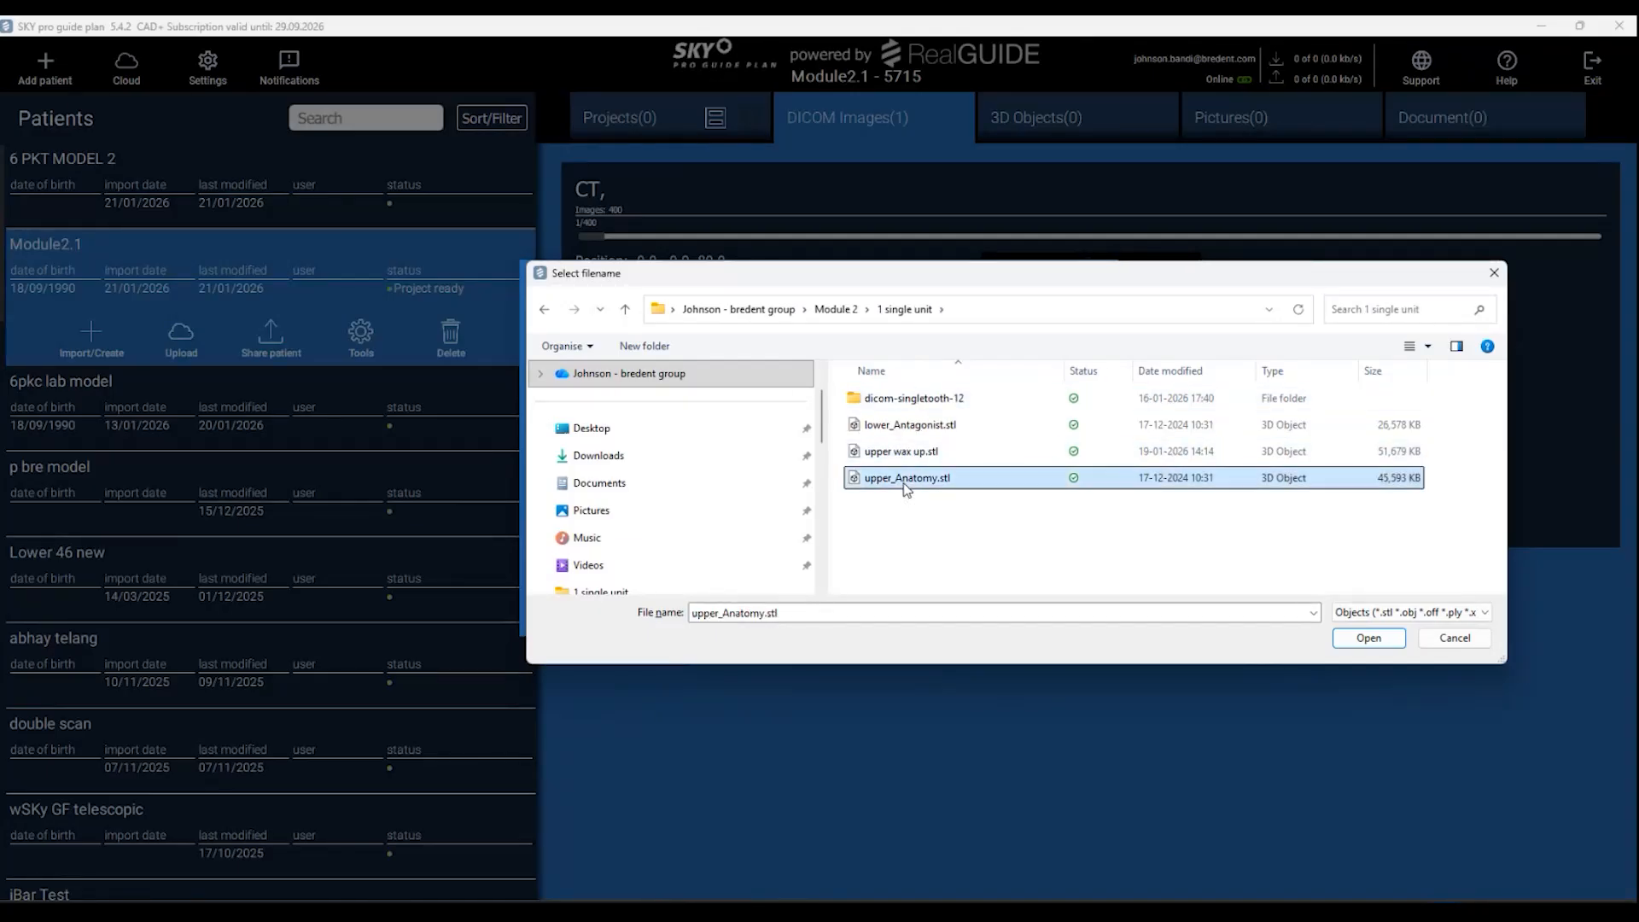
pyautogui.click(1366, 636)
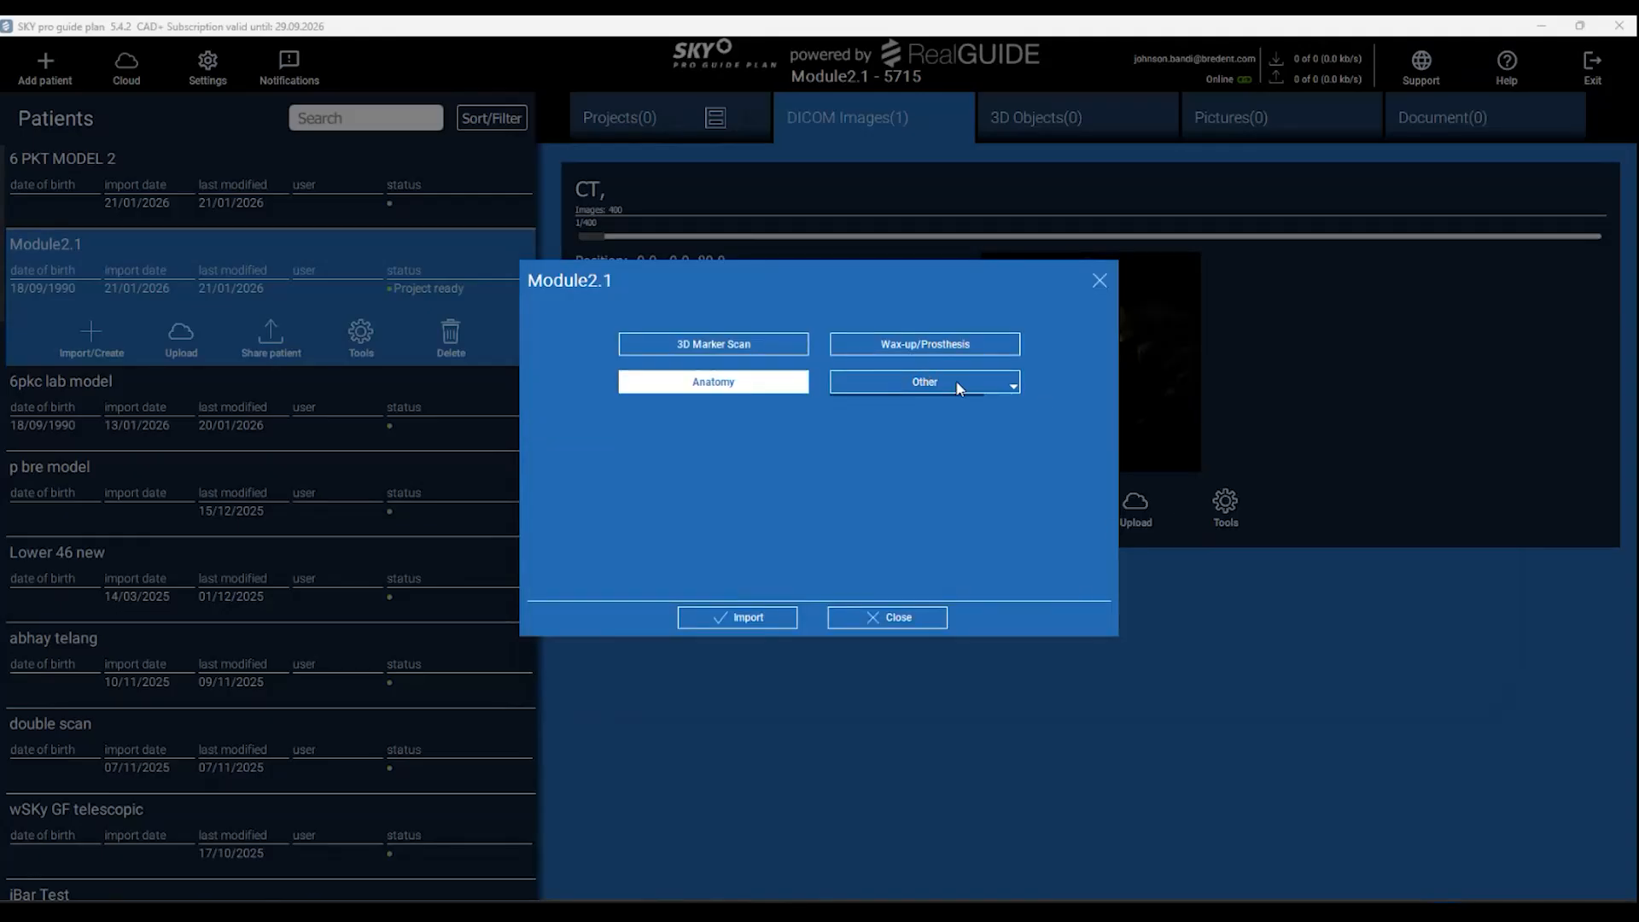
# Import lower_Antagonist.stl as a 3D object of type Antagonist and finish importing.
pyautogui.click(988, 383)
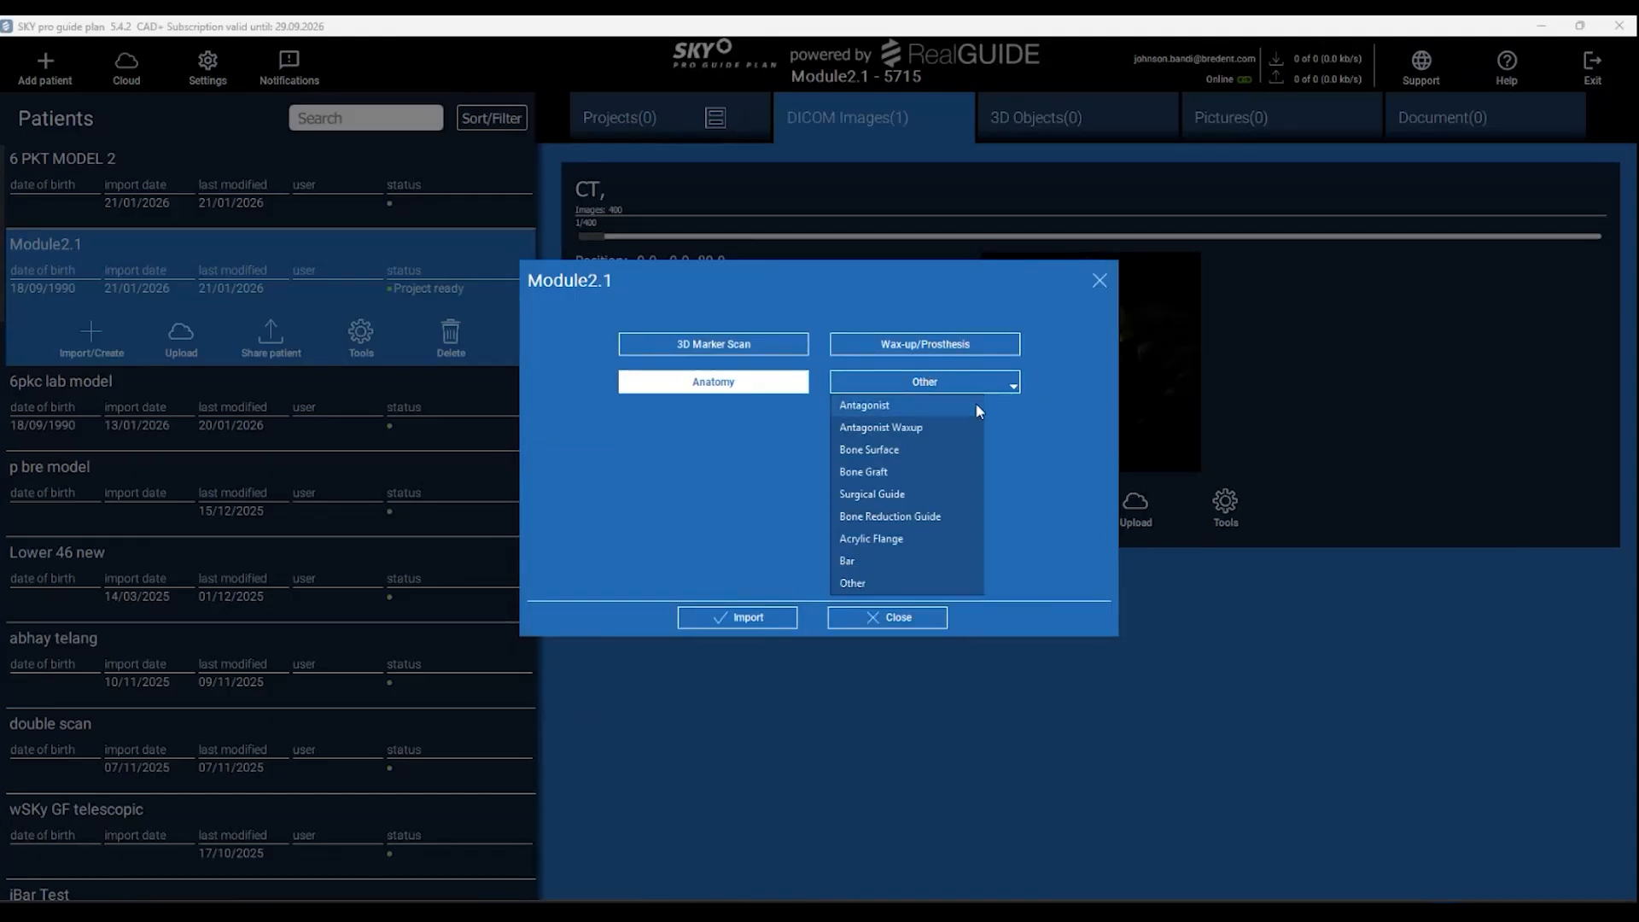
pyautogui.click(902, 404)
pyautogui.click(757, 618)
pyautogui.doubleClick(922, 425)
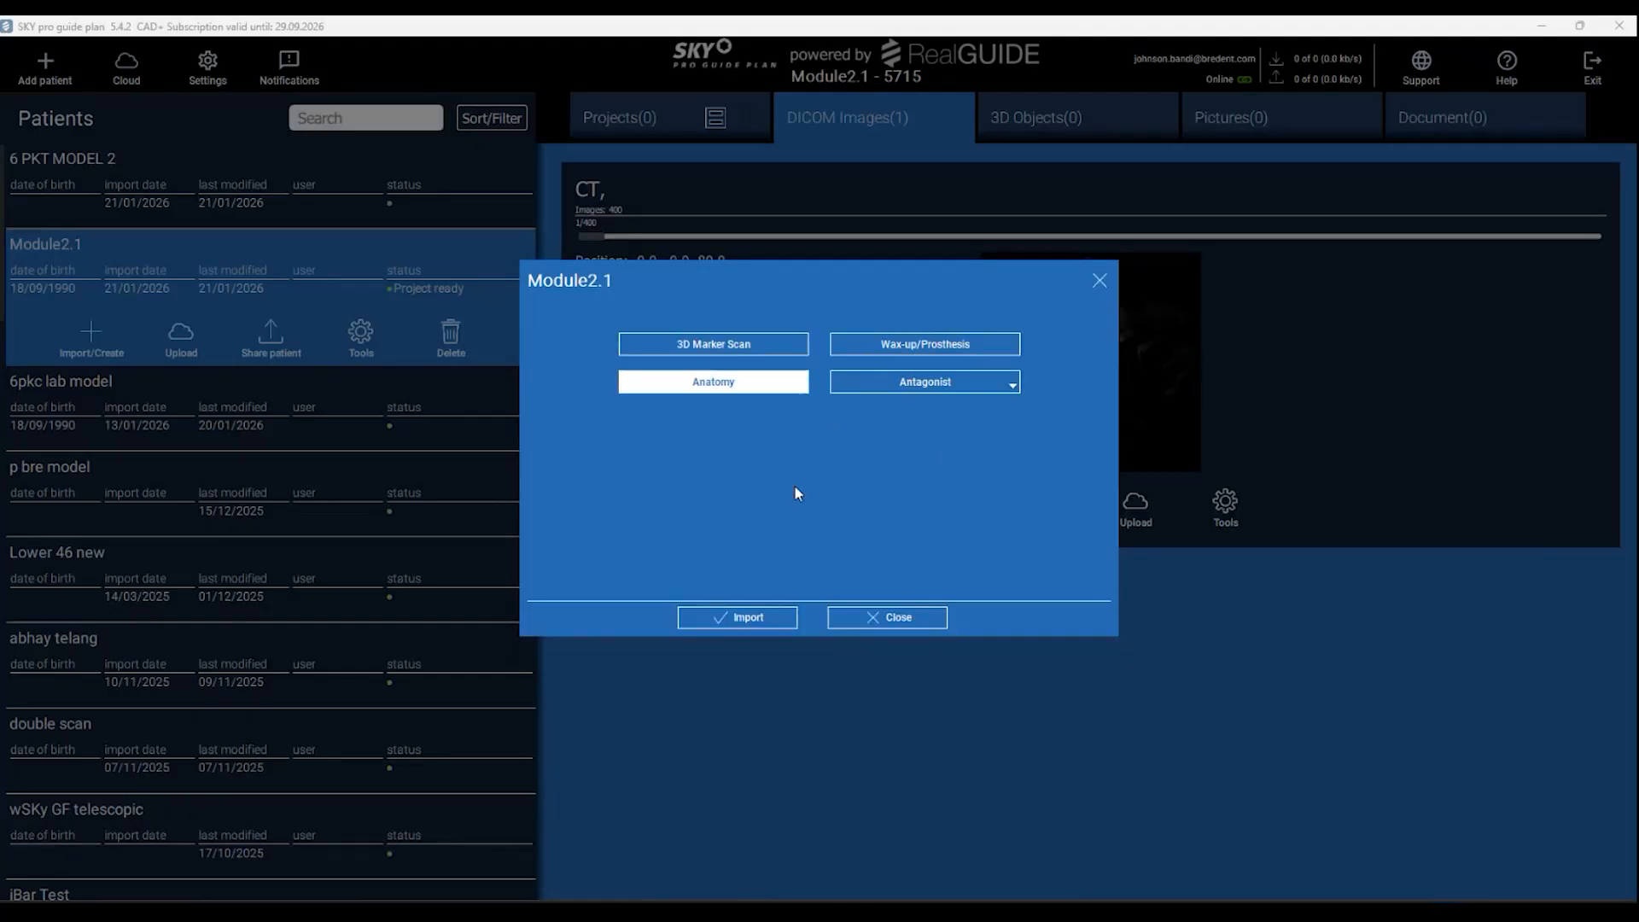
pyautogui.click(896, 615)
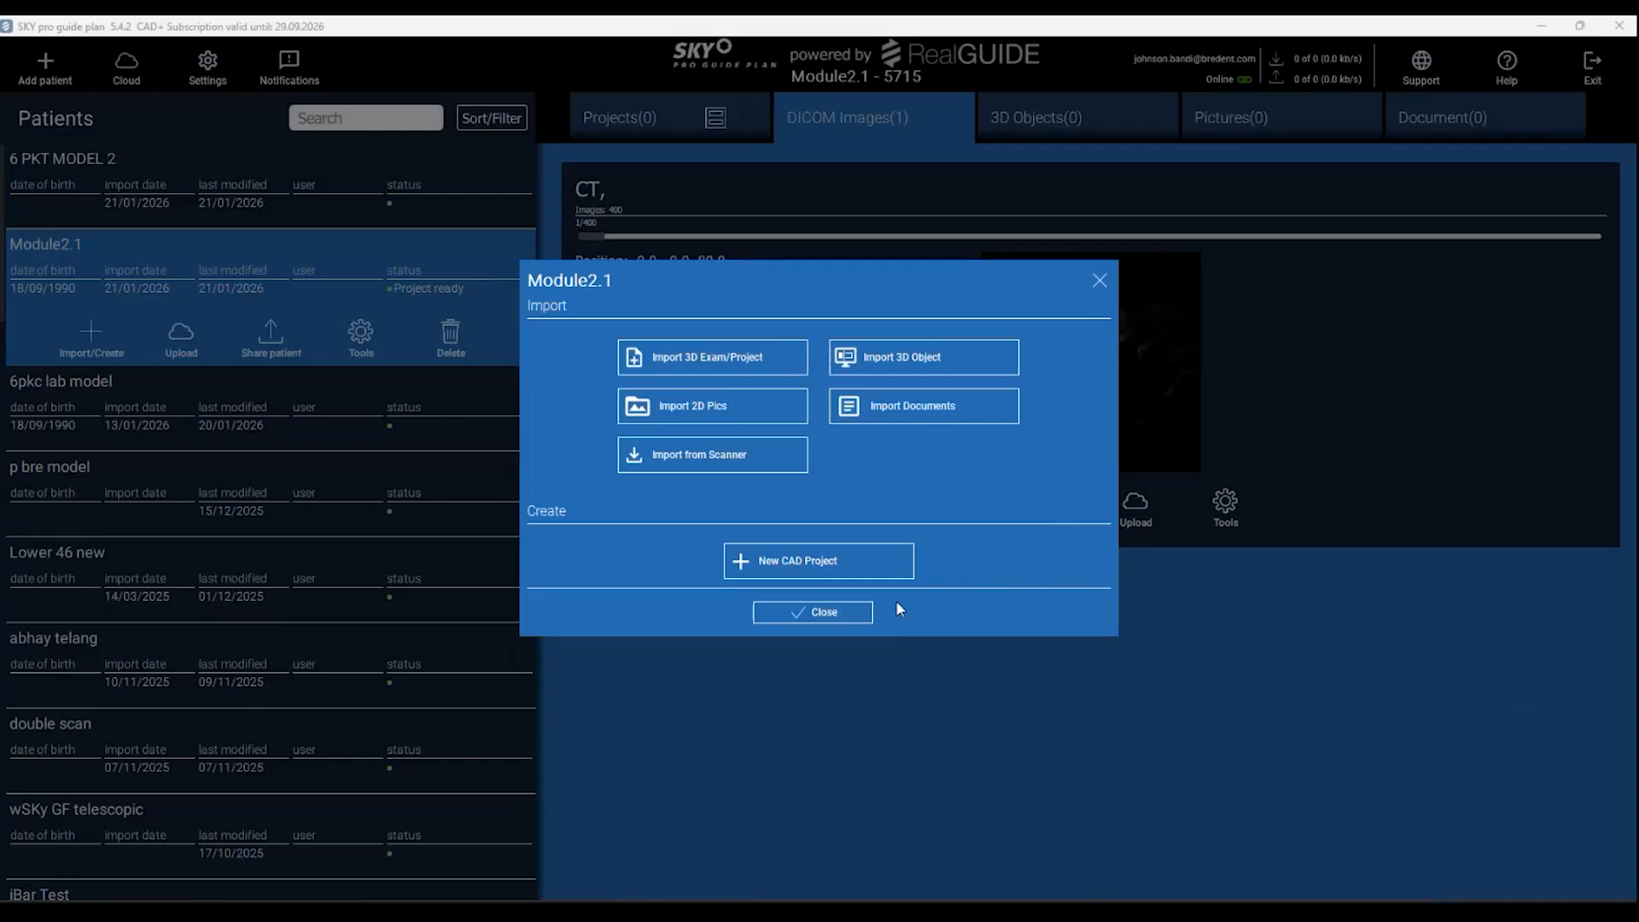
pyautogui.click(866, 612)
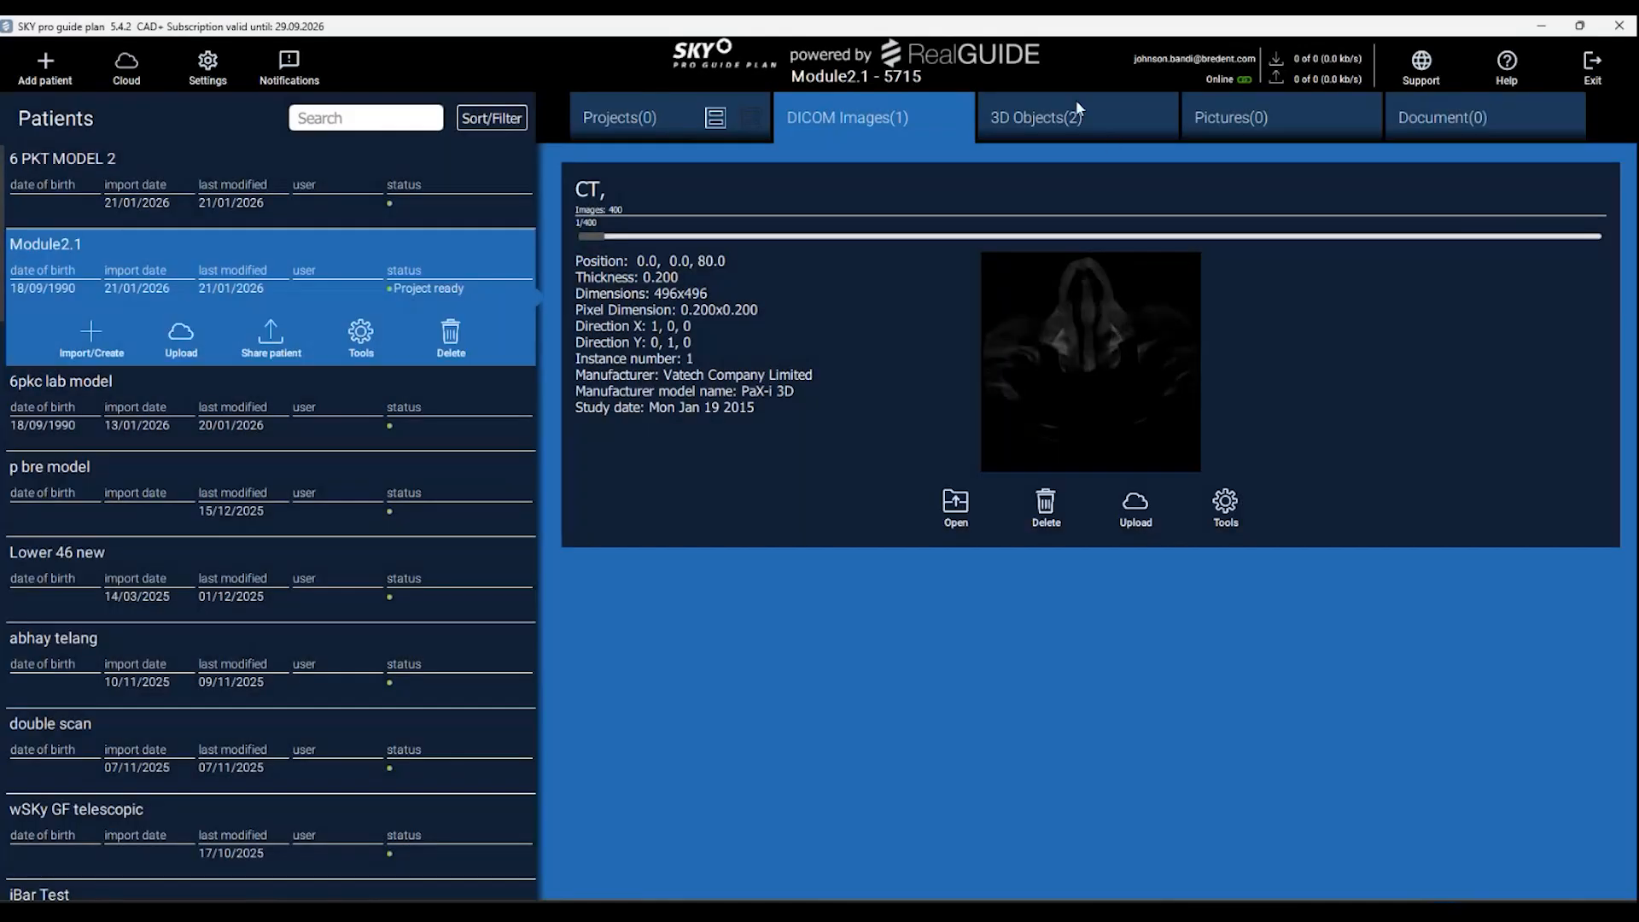
# Check the imported 3D objects and CT slices, and open the CT scan for planning.
pyautogui.click(1075, 117)
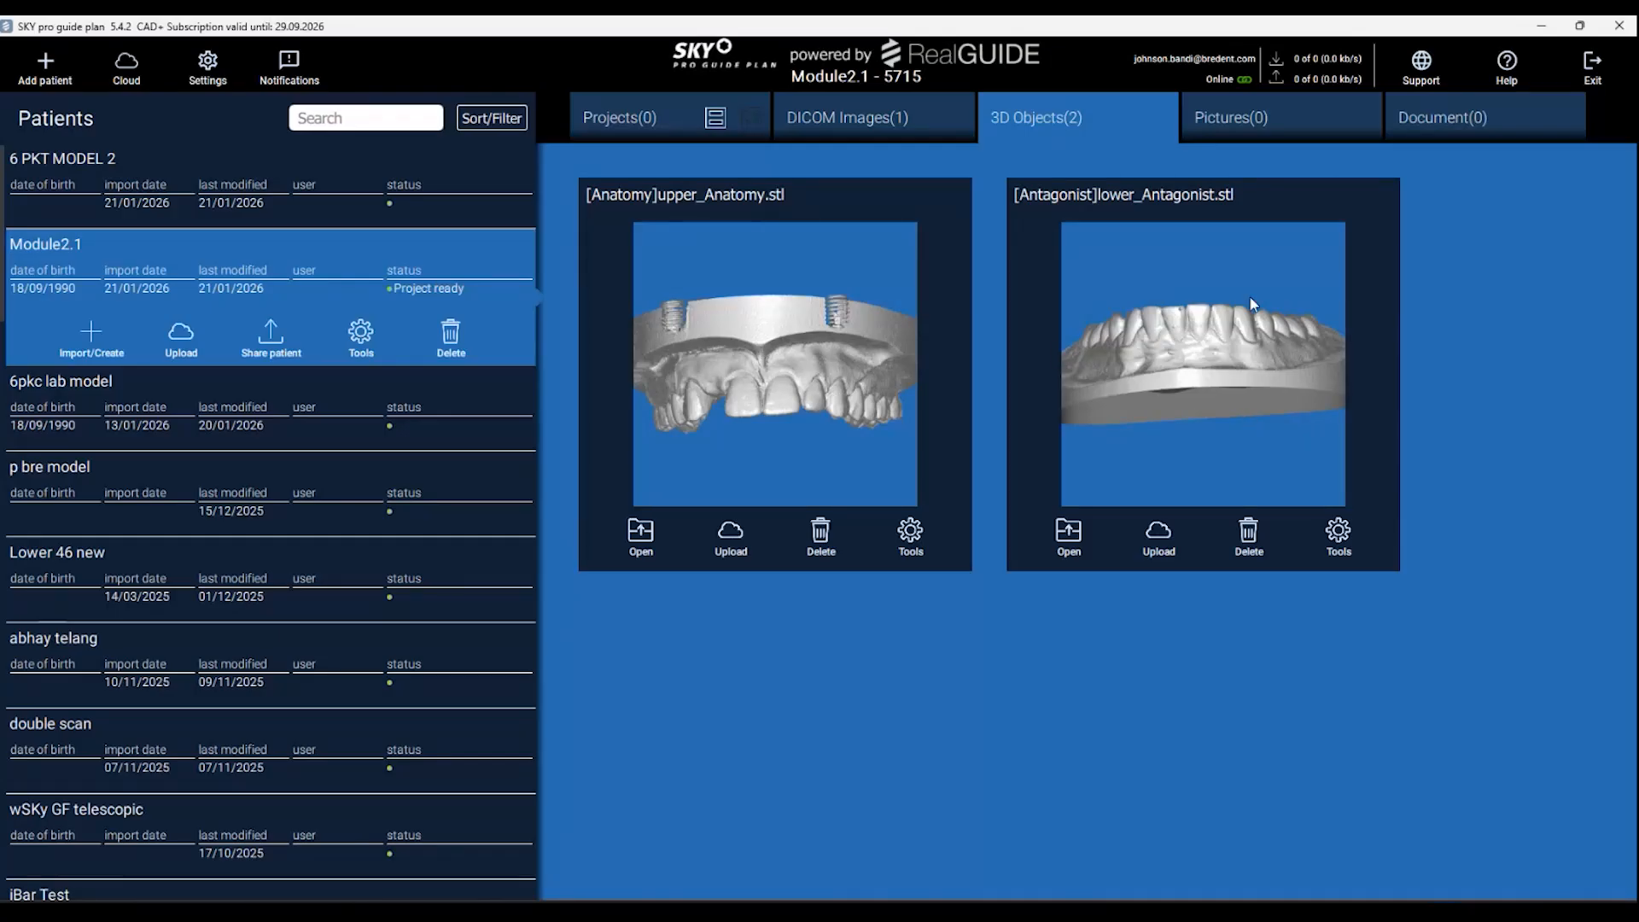
pyautogui.click(894, 125)
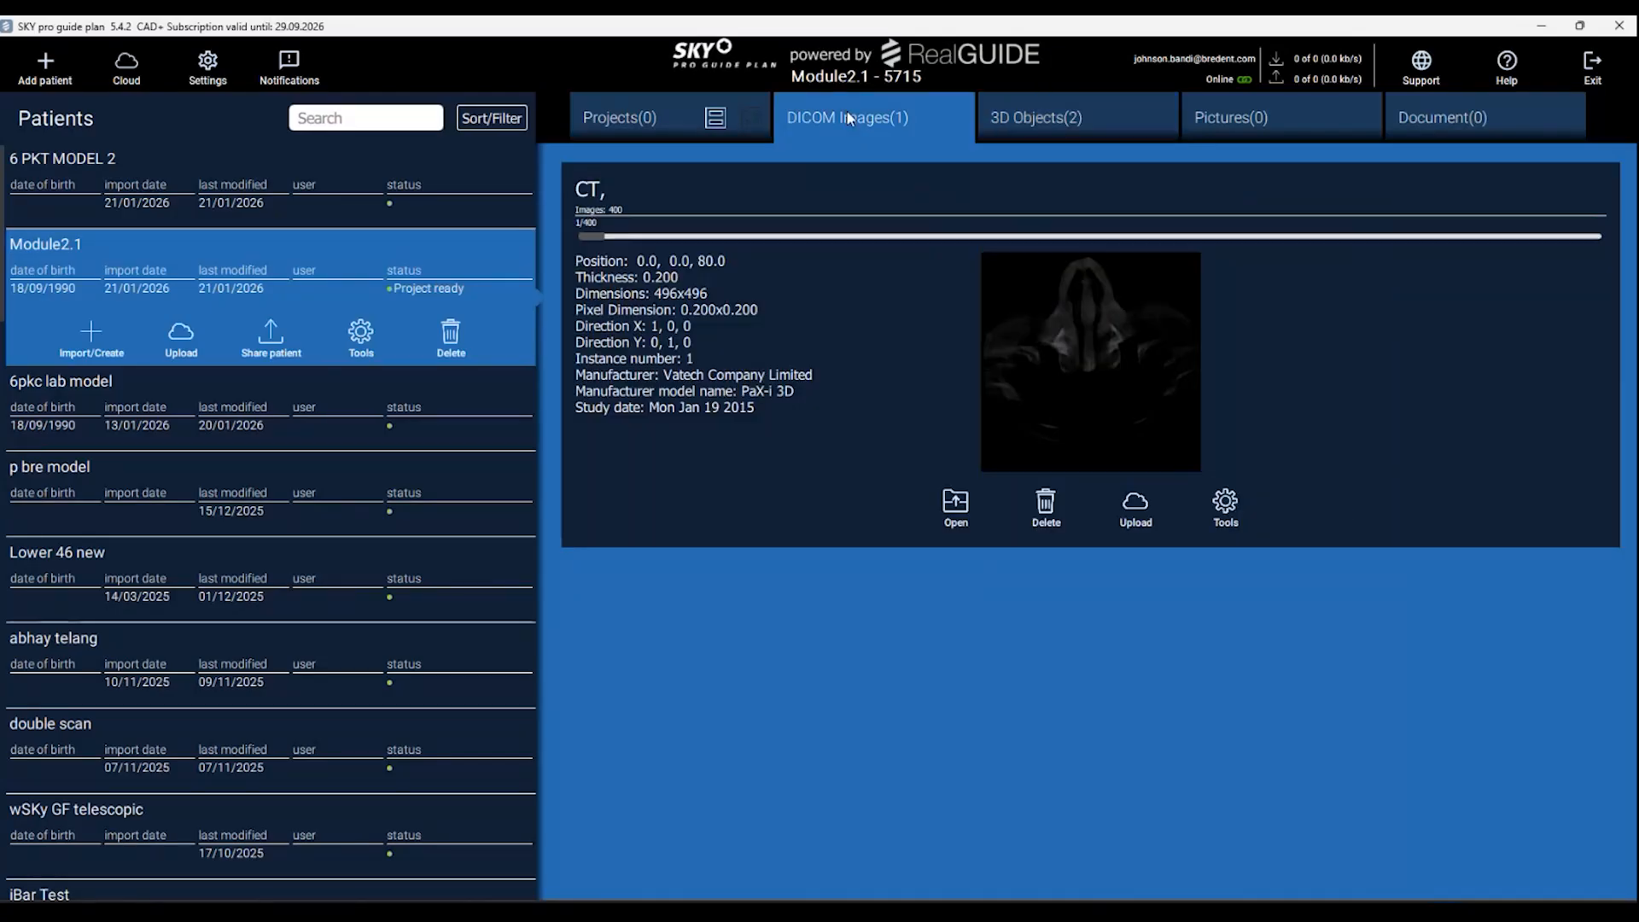
pyautogui.click(601, 240)
pyautogui.moveTo(600, 242); pyautogui.dragTo(1048, 256)
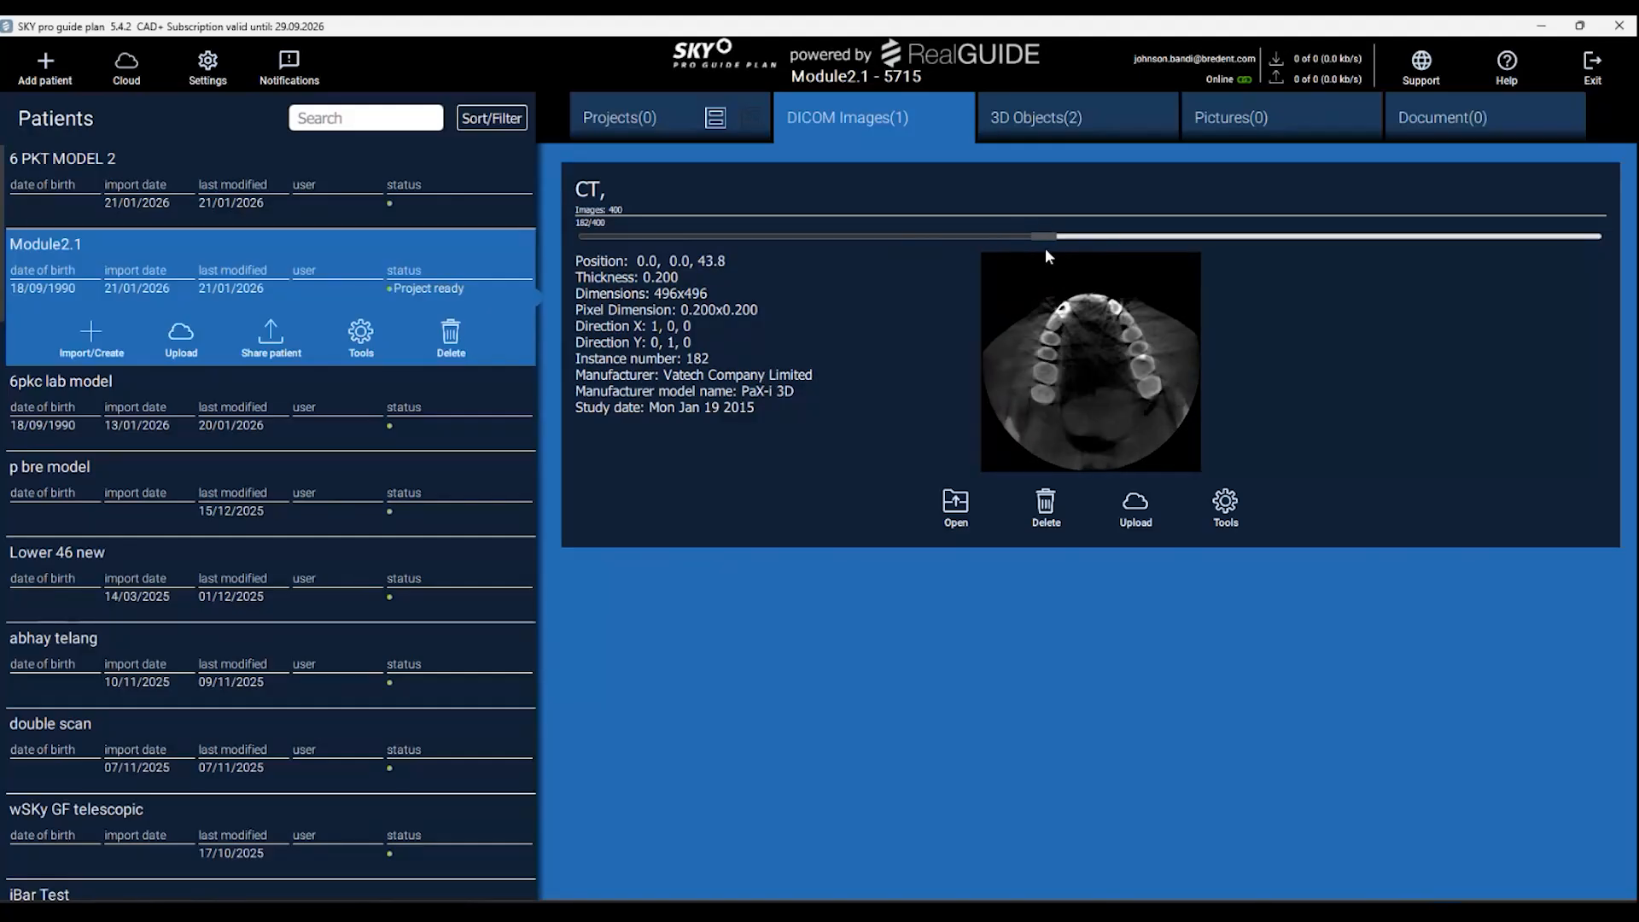
pyautogui.click(958, 521)
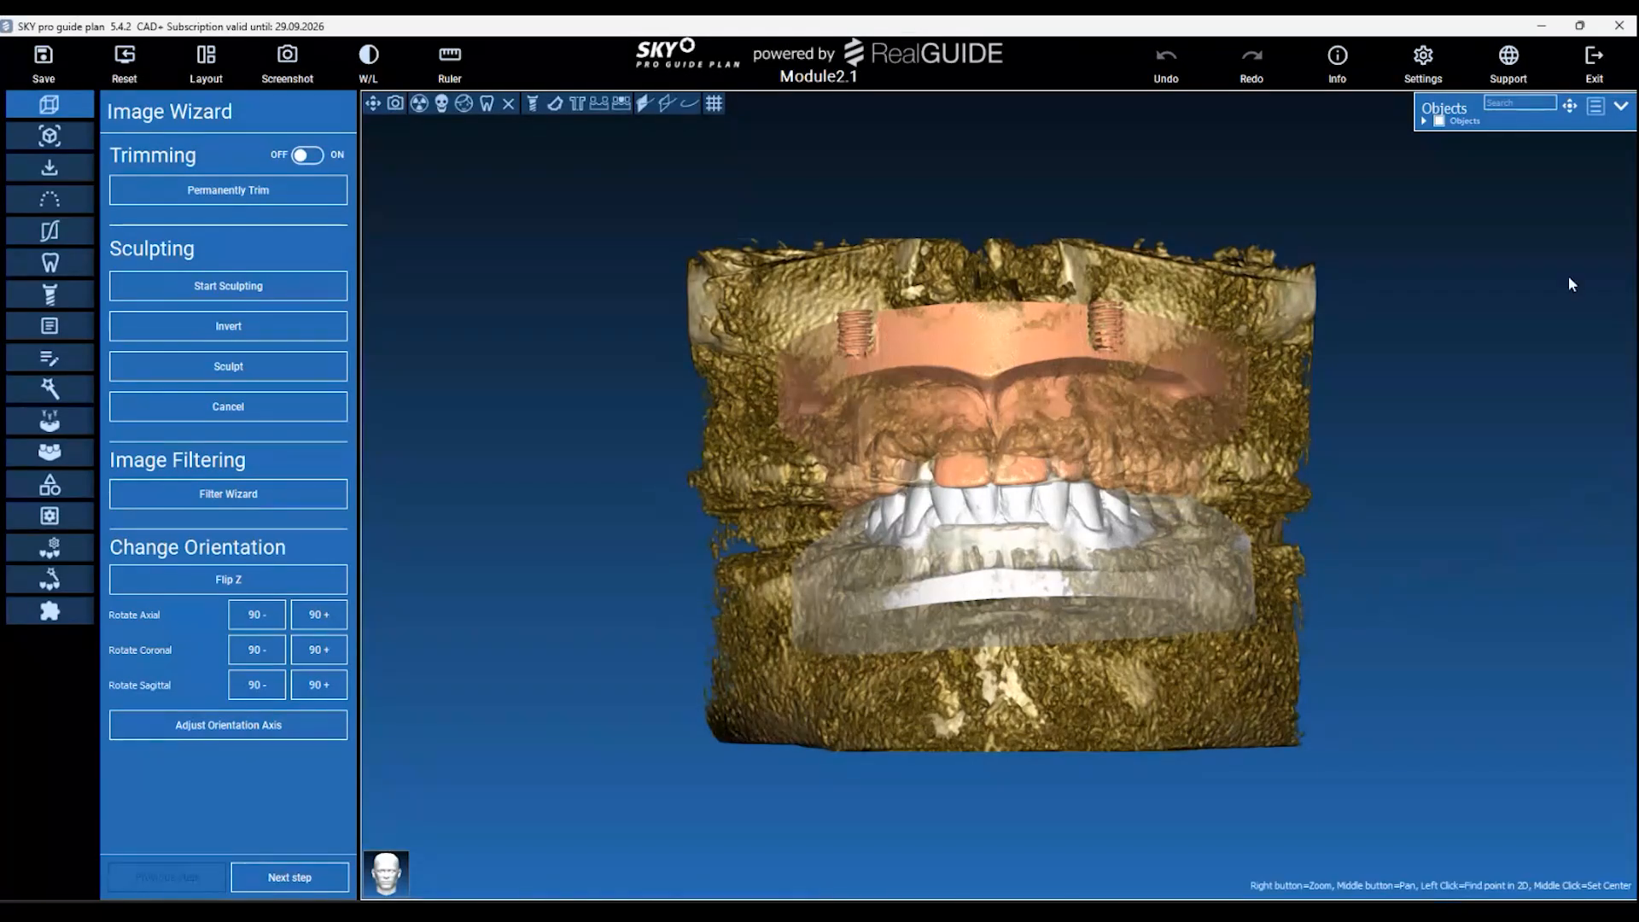
# Expand the objects list and hide both the Anatomy and Antagonist models.
pyautogui.moveTo(1525, 132); pyautogui.dragTo(1521, 301)
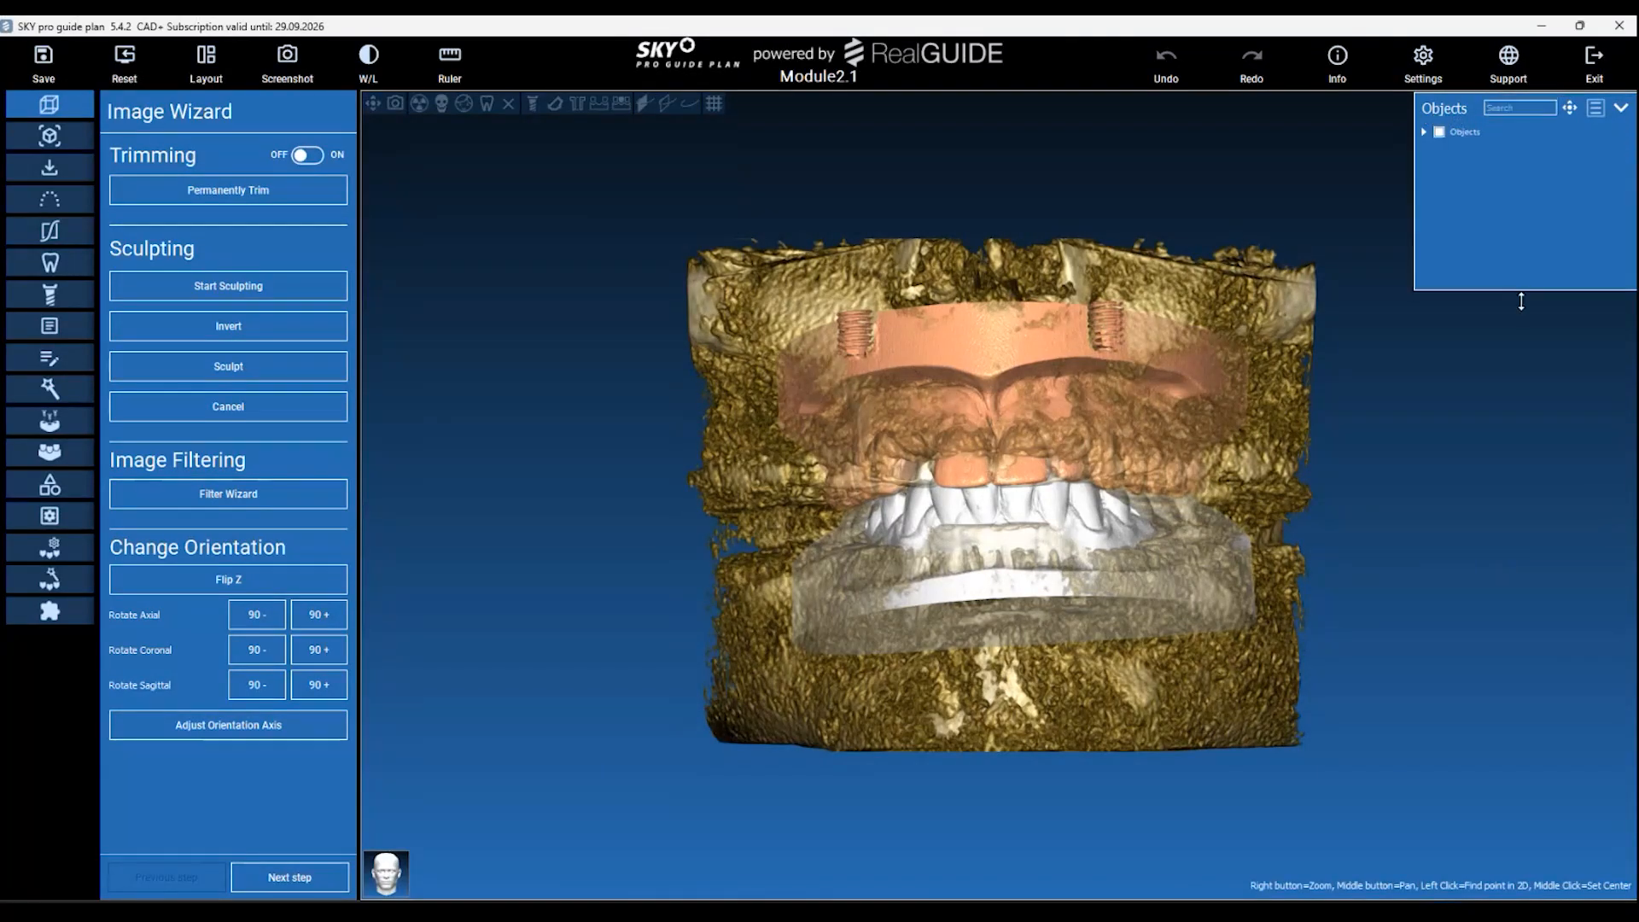
pyautogui.click(1424, 131)
pyautogui.click(1456, 167)
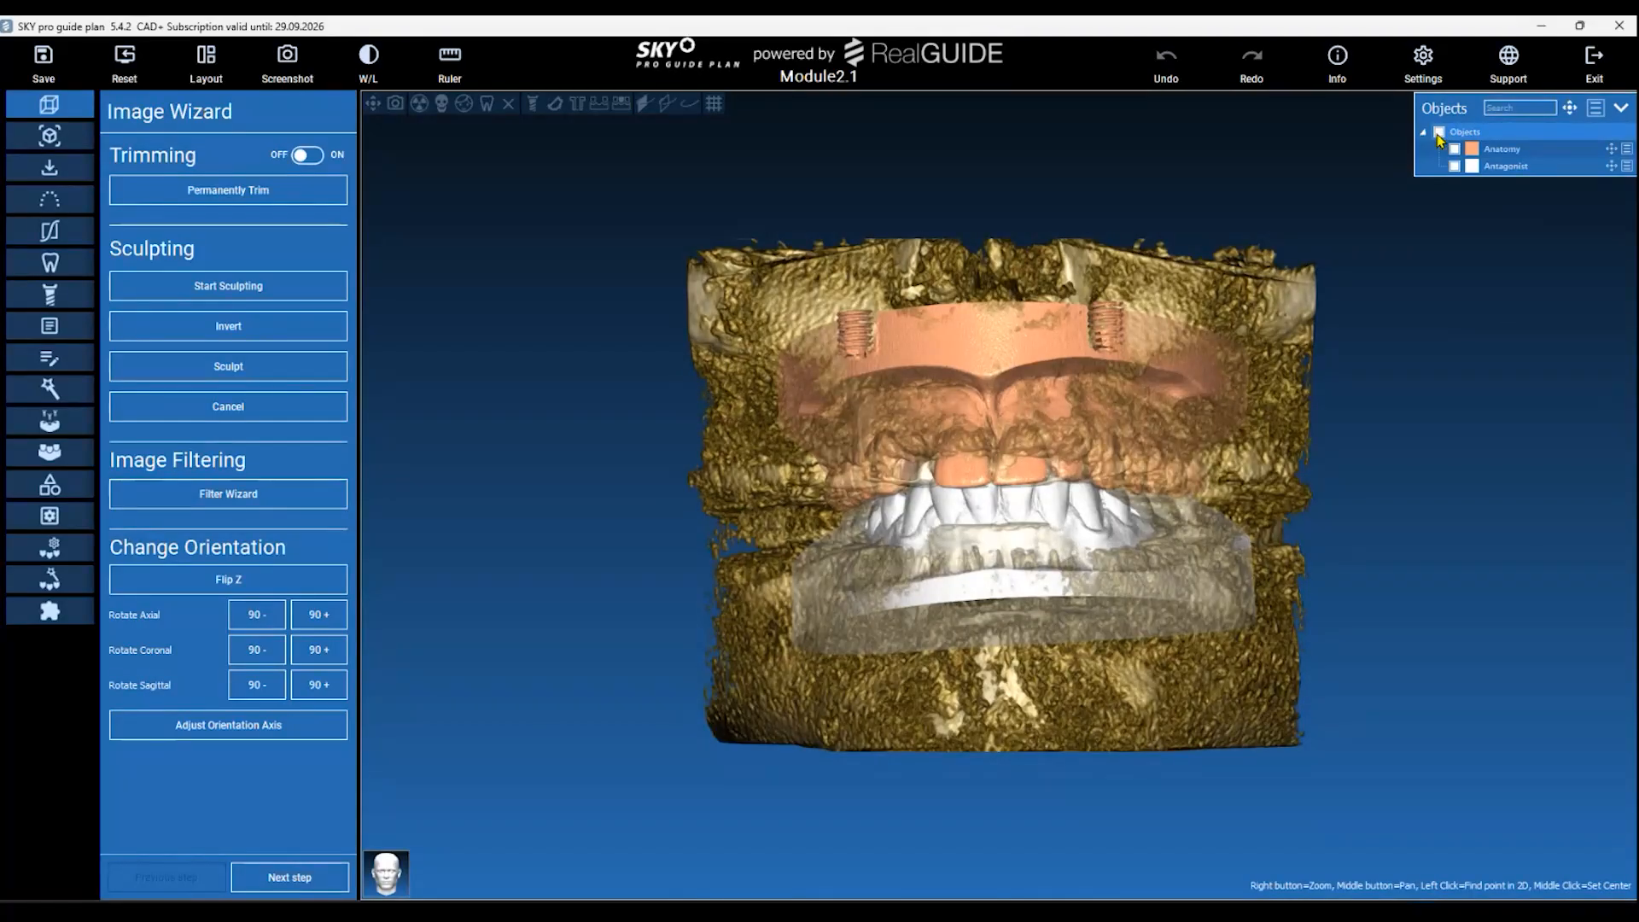
pyautogui.click(1439, 133)
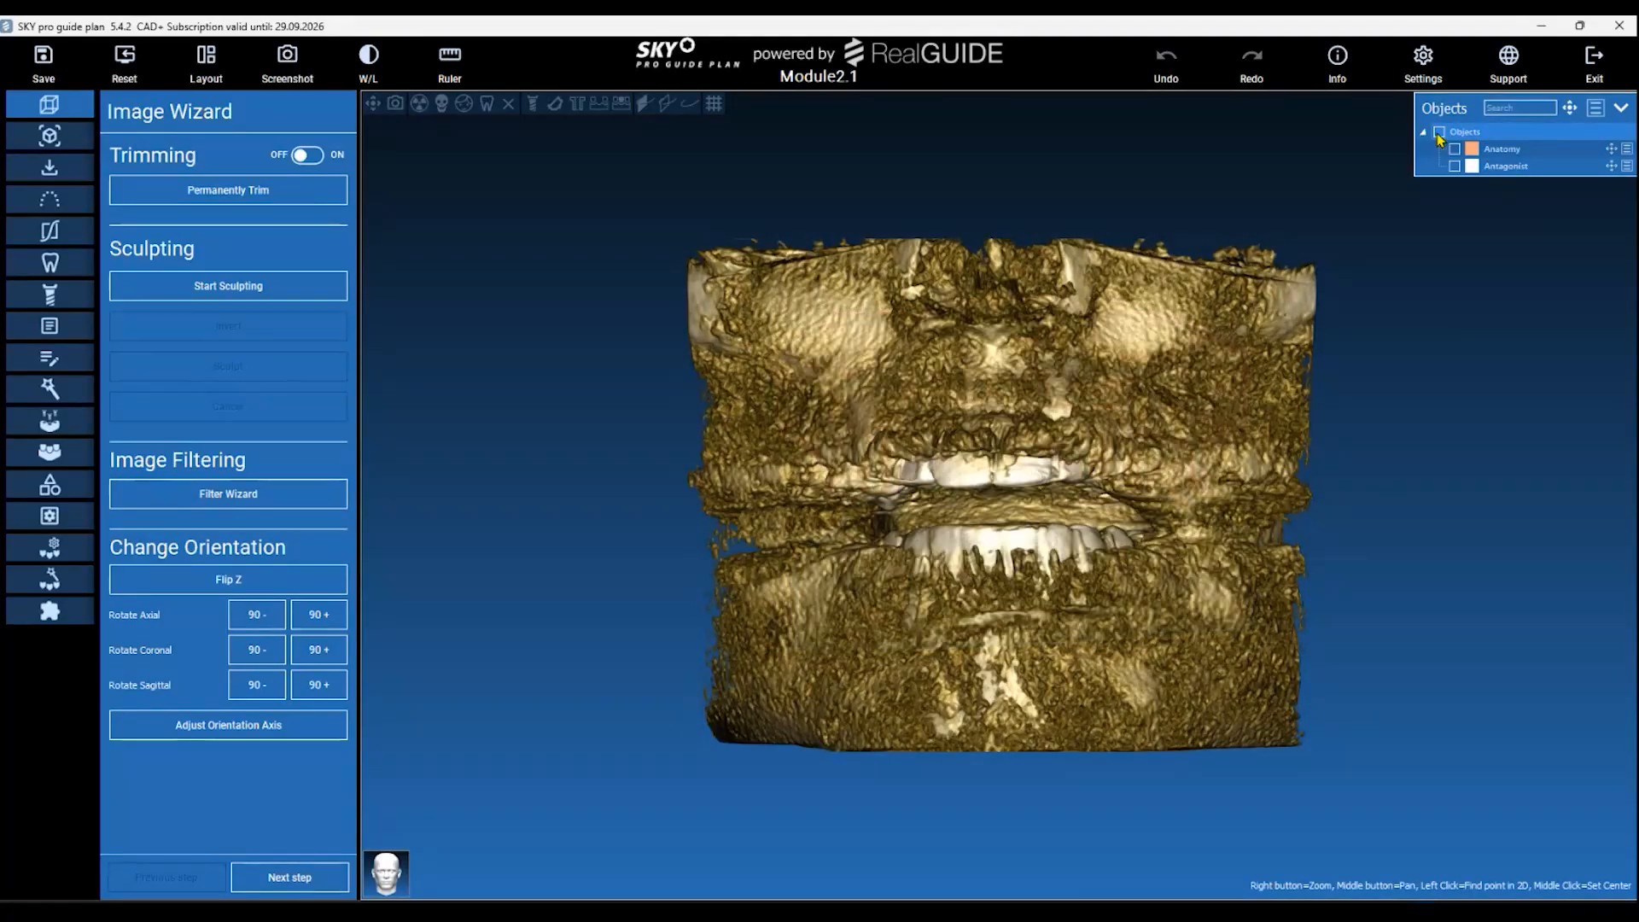
# Go to the 3D Settings stage and maximize the 3D volume view.
pyautogui.moveTo(1408, 454); pyautogui.dragTo(1320, 477, button='middle')
pyautogui.moveTo(1317, 480); pyautogui.dragTo(1297, 473)
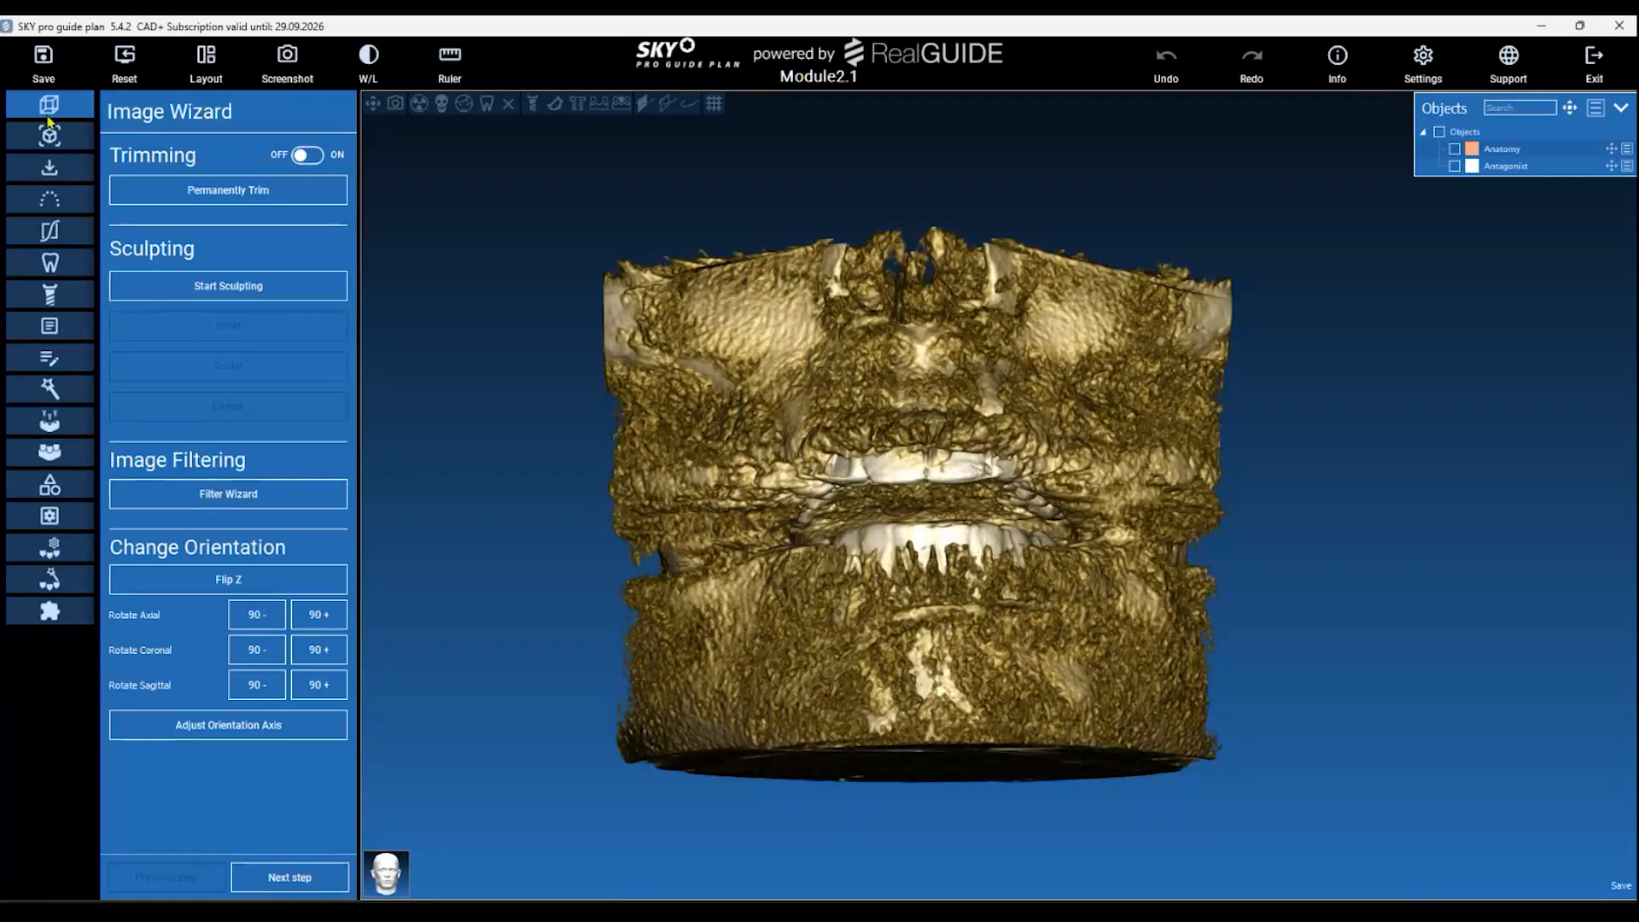
pyautogui.moveTo(638, 495); pyautogui.dragTo(650, 580)
pyautogui.moveTo(990, 341); pyautogui.dragTo(990, 435)
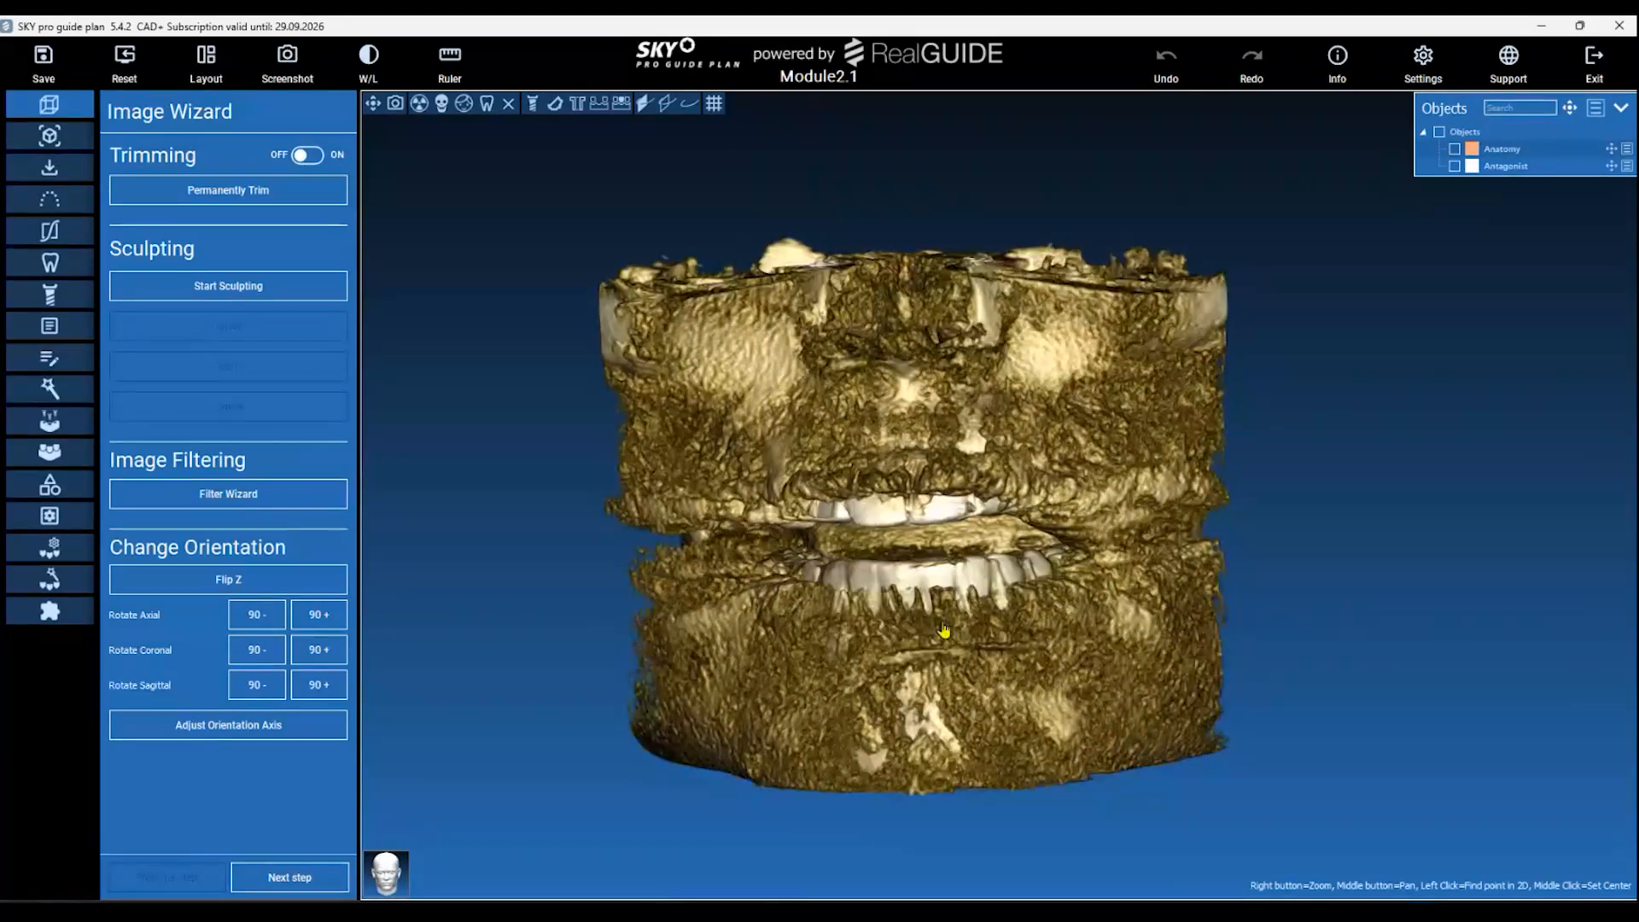
pyautogui.click(71, 128)
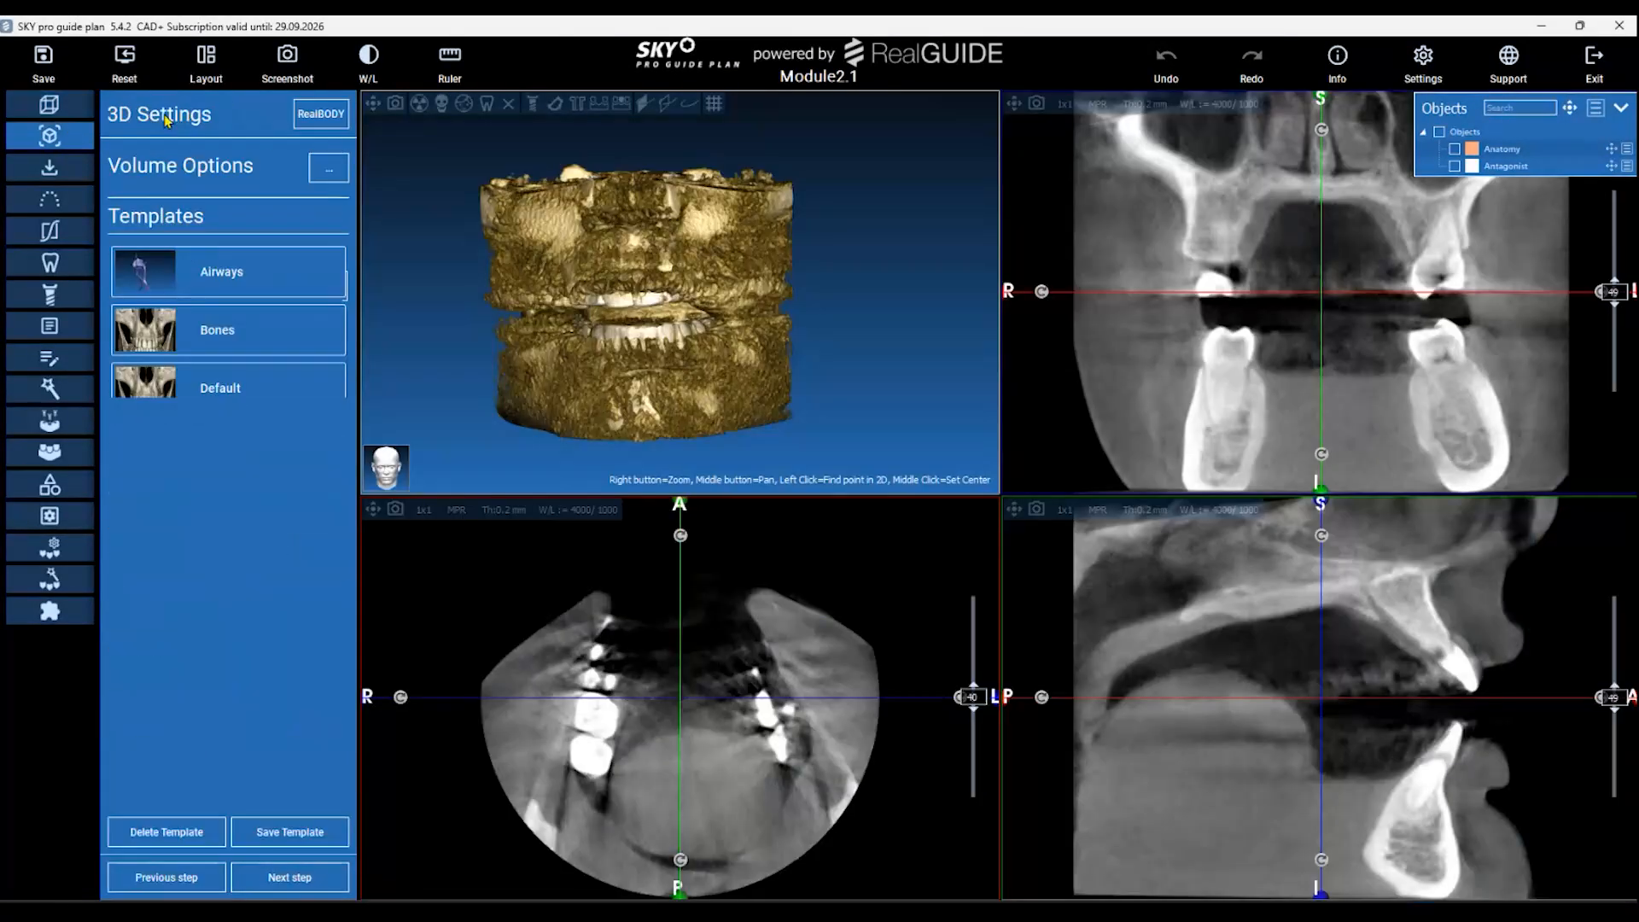
pyautogui.click(374, 104)
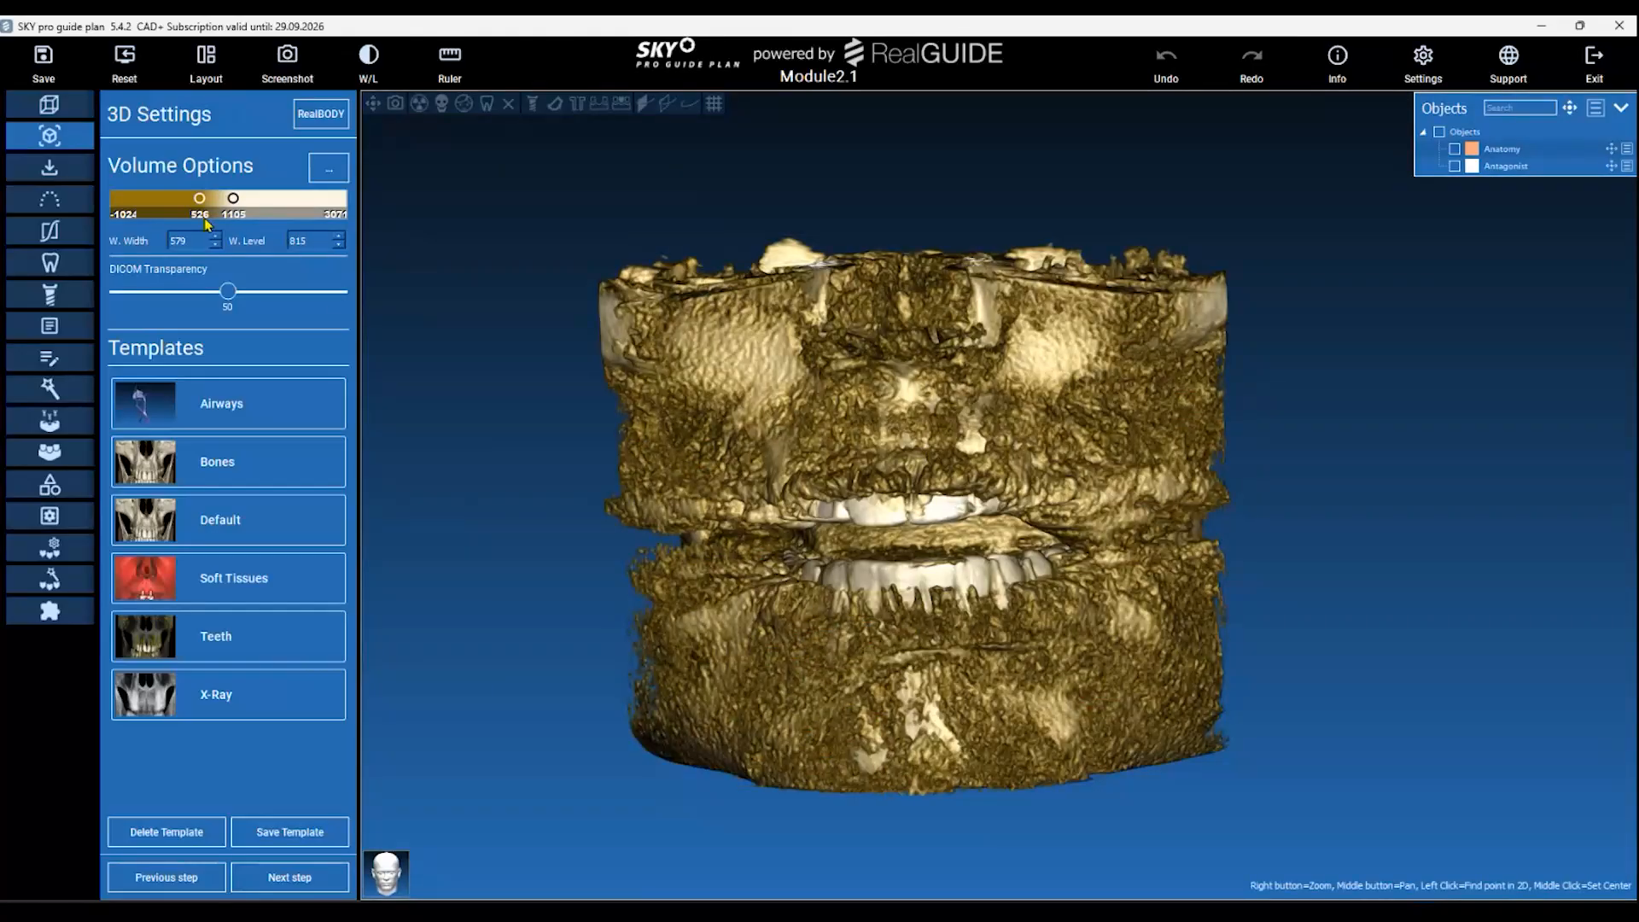
# Adjust the volume's threshold range to 1480–2143 to isolate bone and teeth in the 3D rendering.
pyautogui.moveTo(200, 201); pyautogui.dragTo(151, 199)
pyautogui.moveTo(800, 432); pyautogui.dragTo(913, 438)
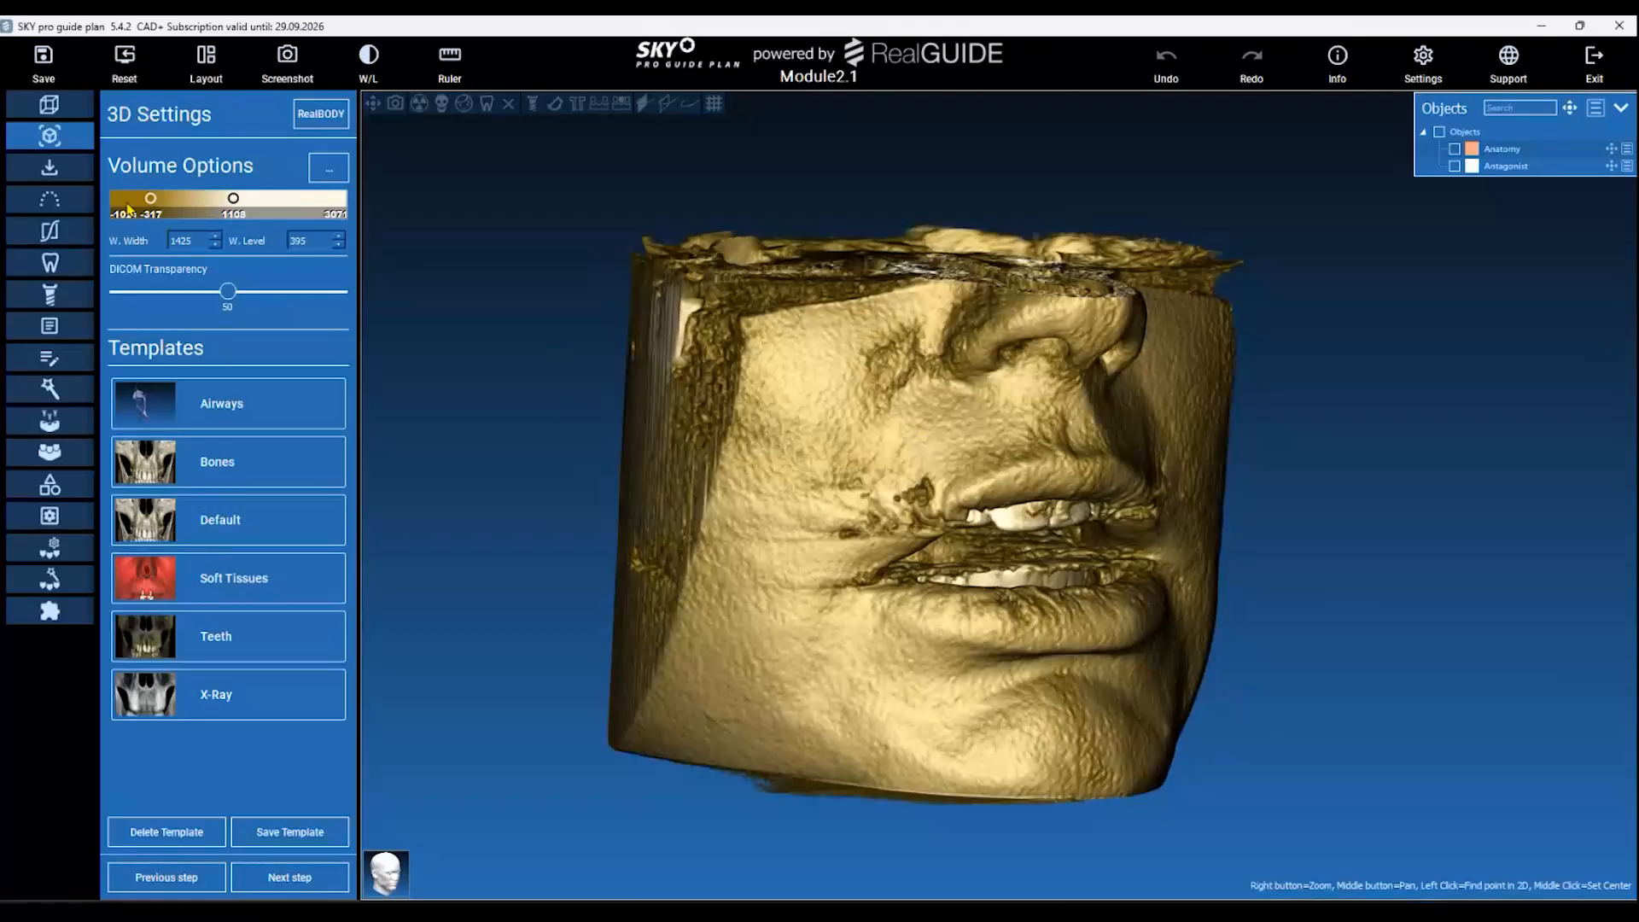
pyautogui.moveTo(151, 199); pyautogui.dragTo(293, 202)
pyautogui.moveTo(523, 420); pyautogui.dragTo(1010, 498)
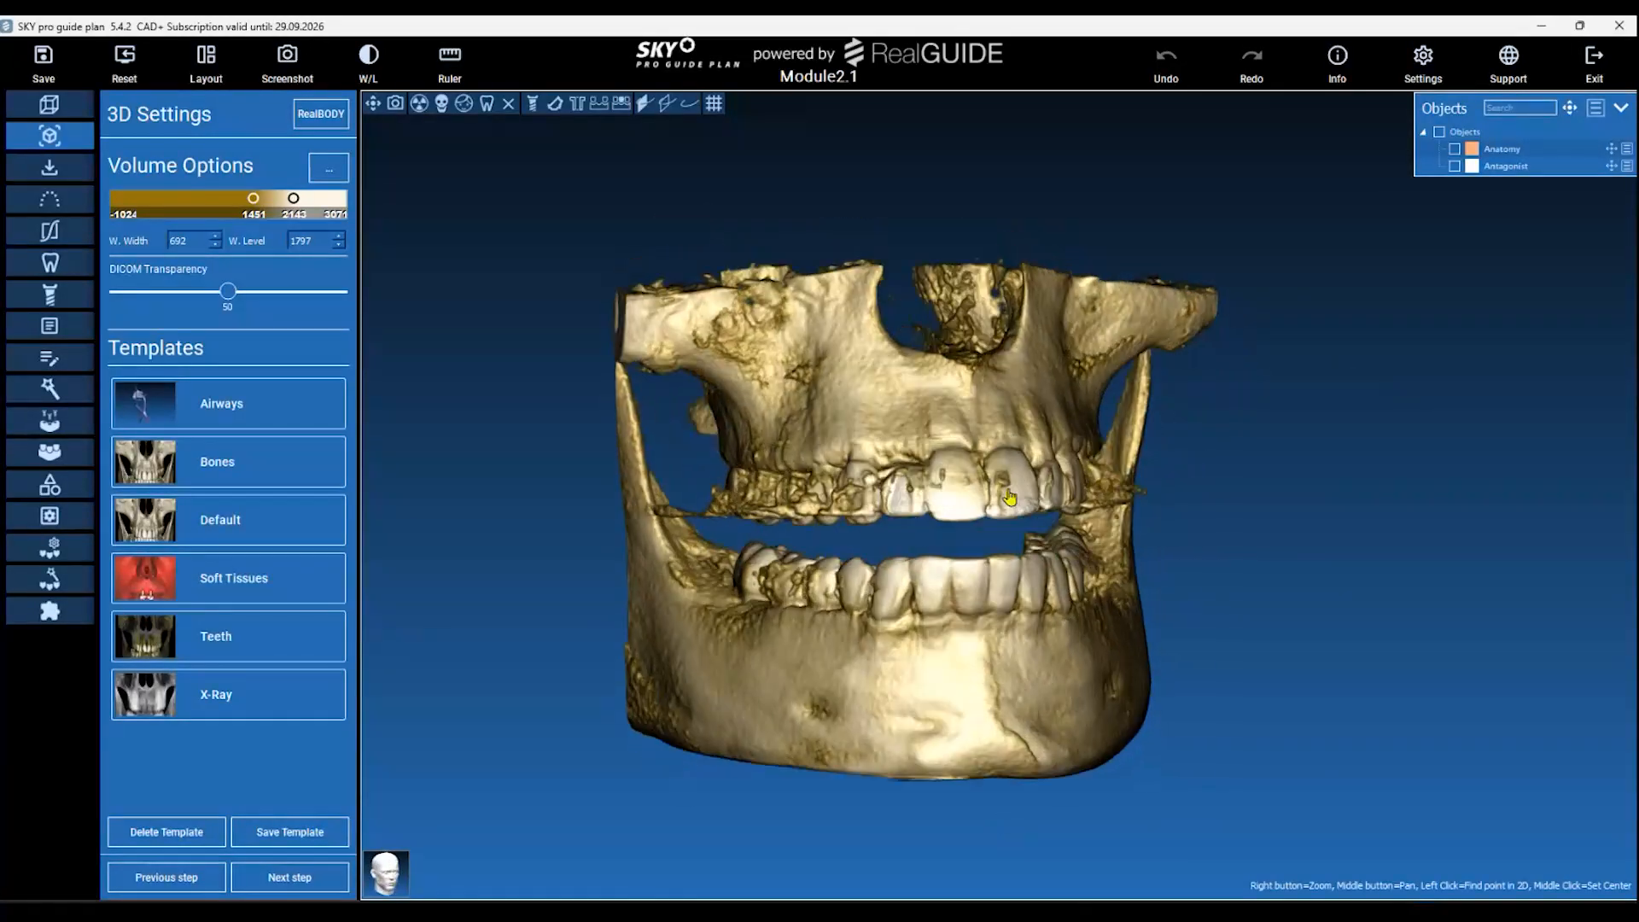
pyautogui.moveTo(921, 424); pyautogui.dragTo(963, 390)
pyautogui.moveTo(909, 261); pyautogui.dragTo(629, 486)
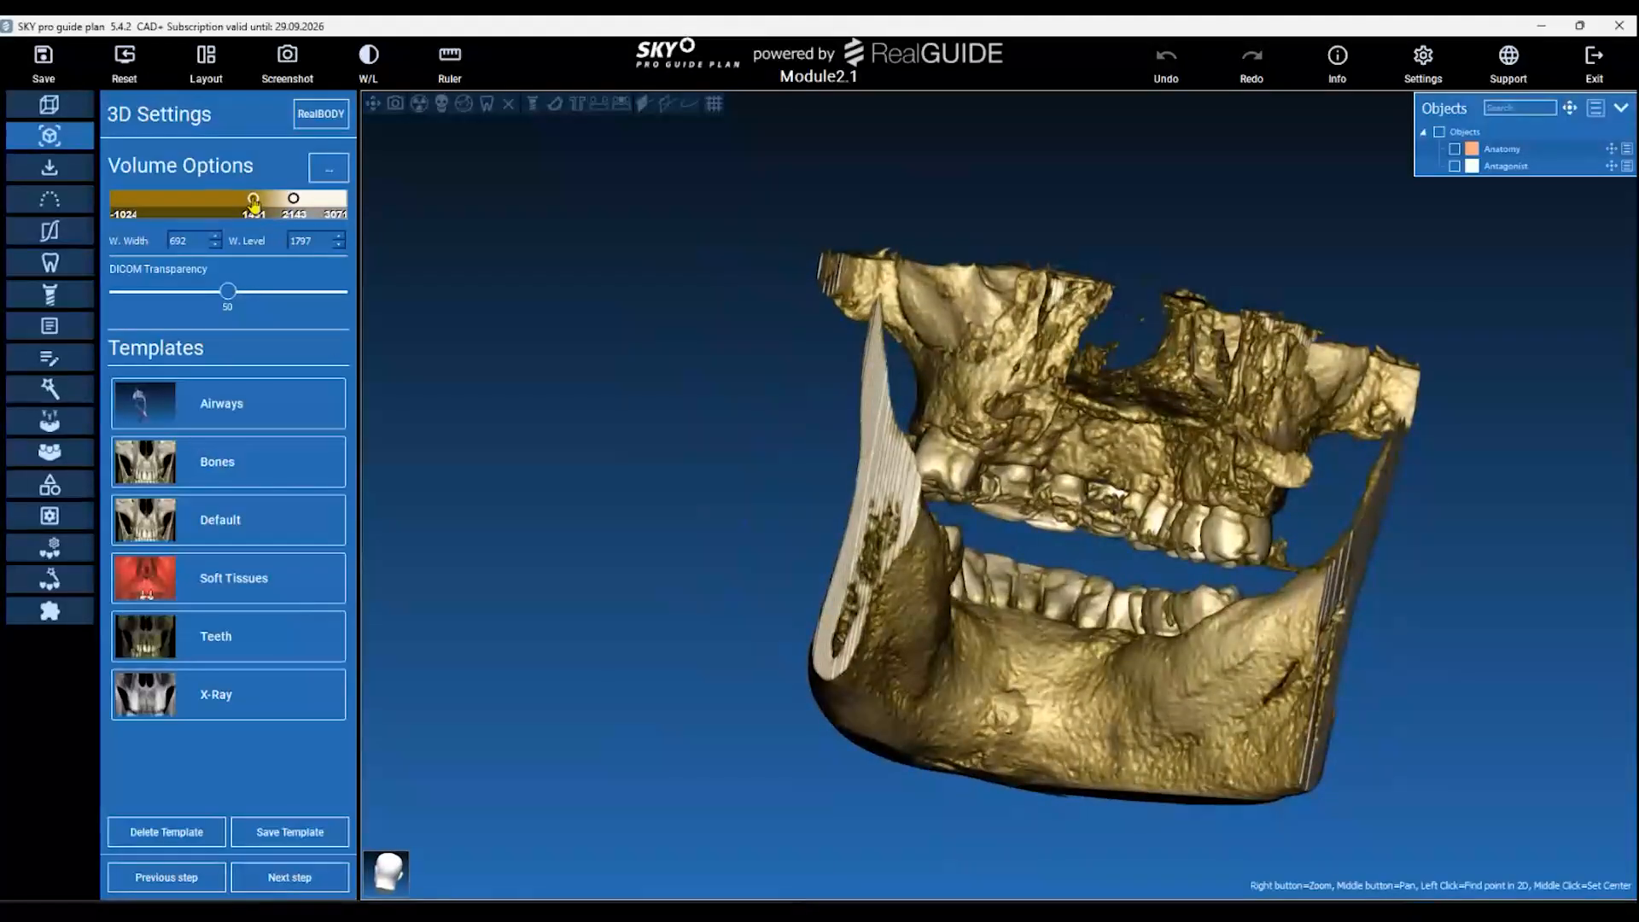
pyautogui.moveTo(253, 201); pyautogui.dragTo(255, 201)
pyautogui.moveTo(853, 478); pyautogui.dragTo(916, 418)
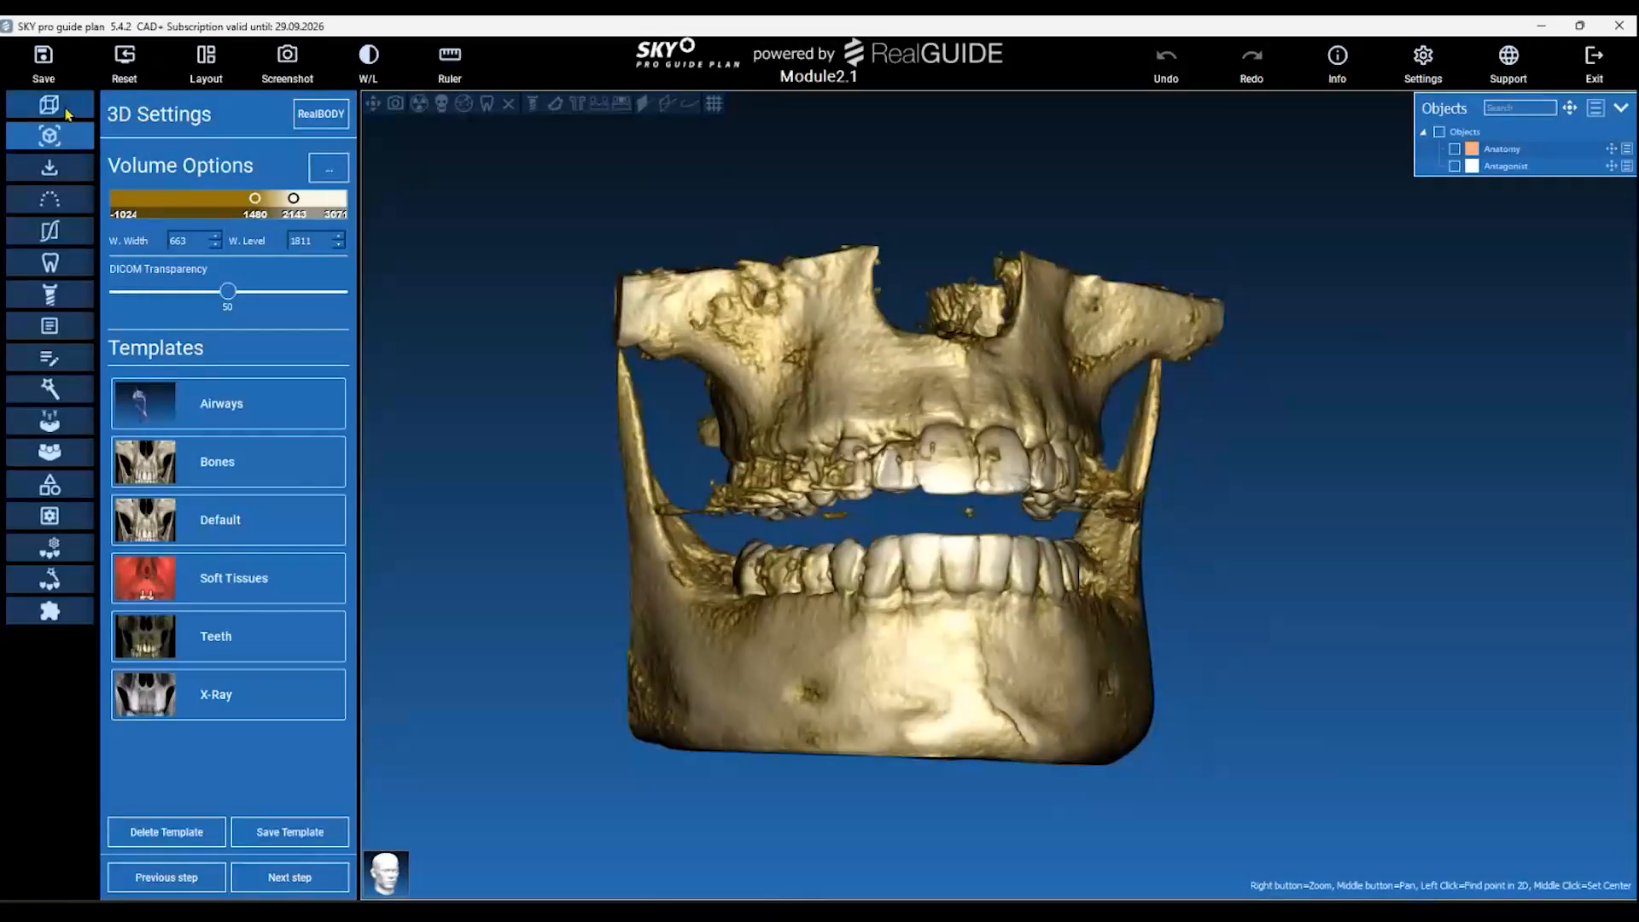
# In the Image Wizard stage, turn on trimming and raise the box's lower boundary to cut off the lower jaw.
pyautogui.click(72, 111)
pyautogui.click(314, 156)
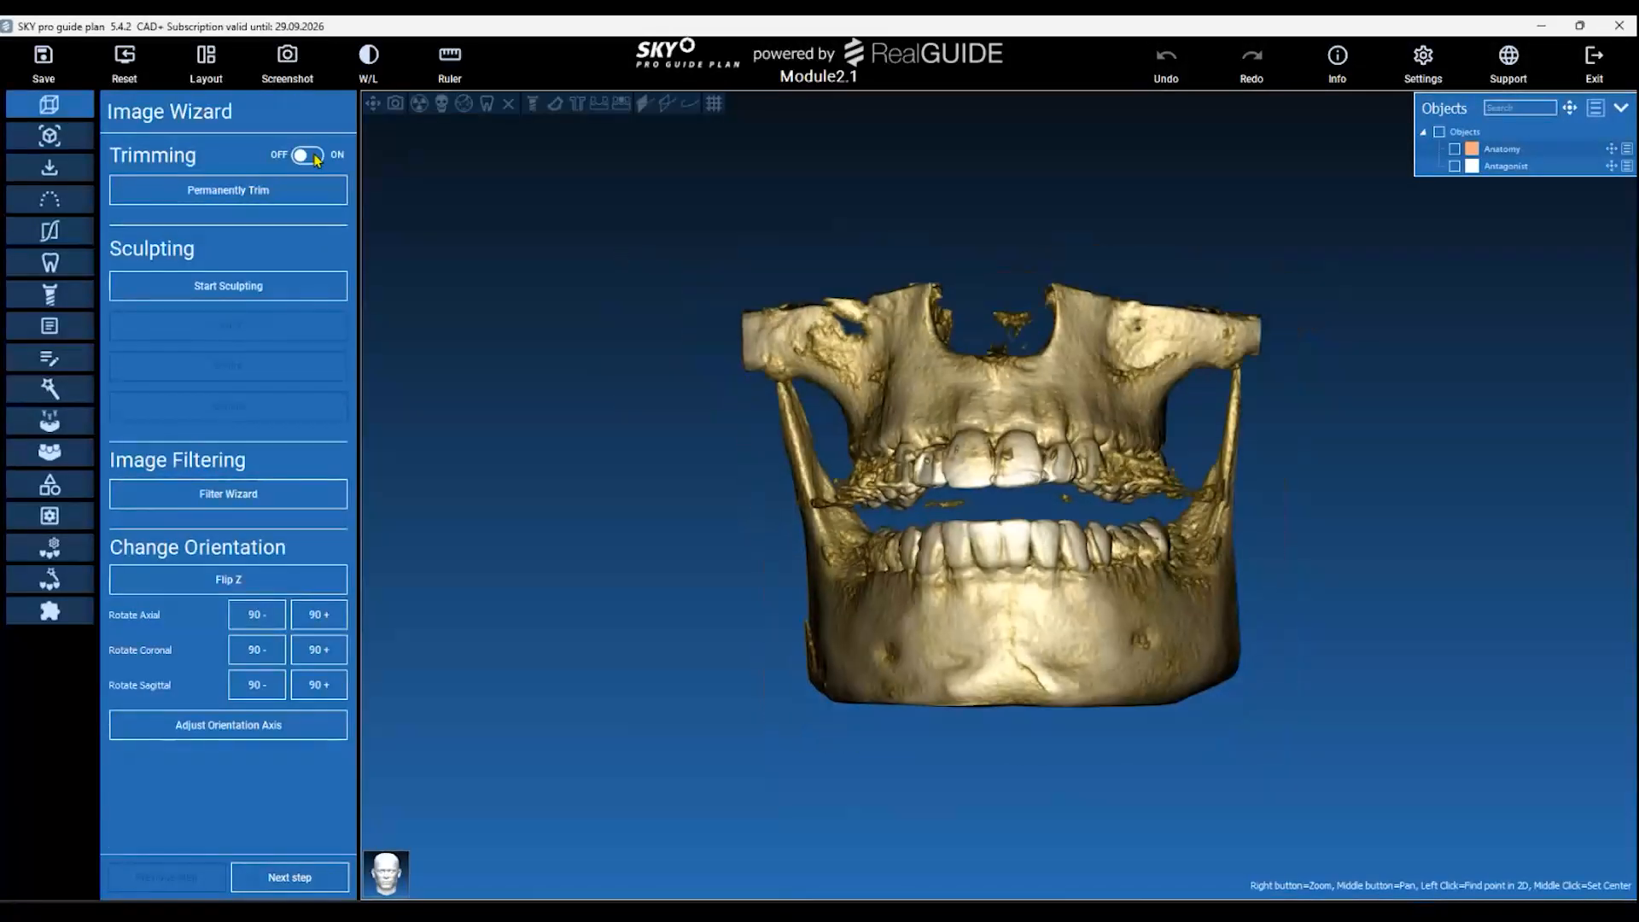
pyautogui.click(312, 157)
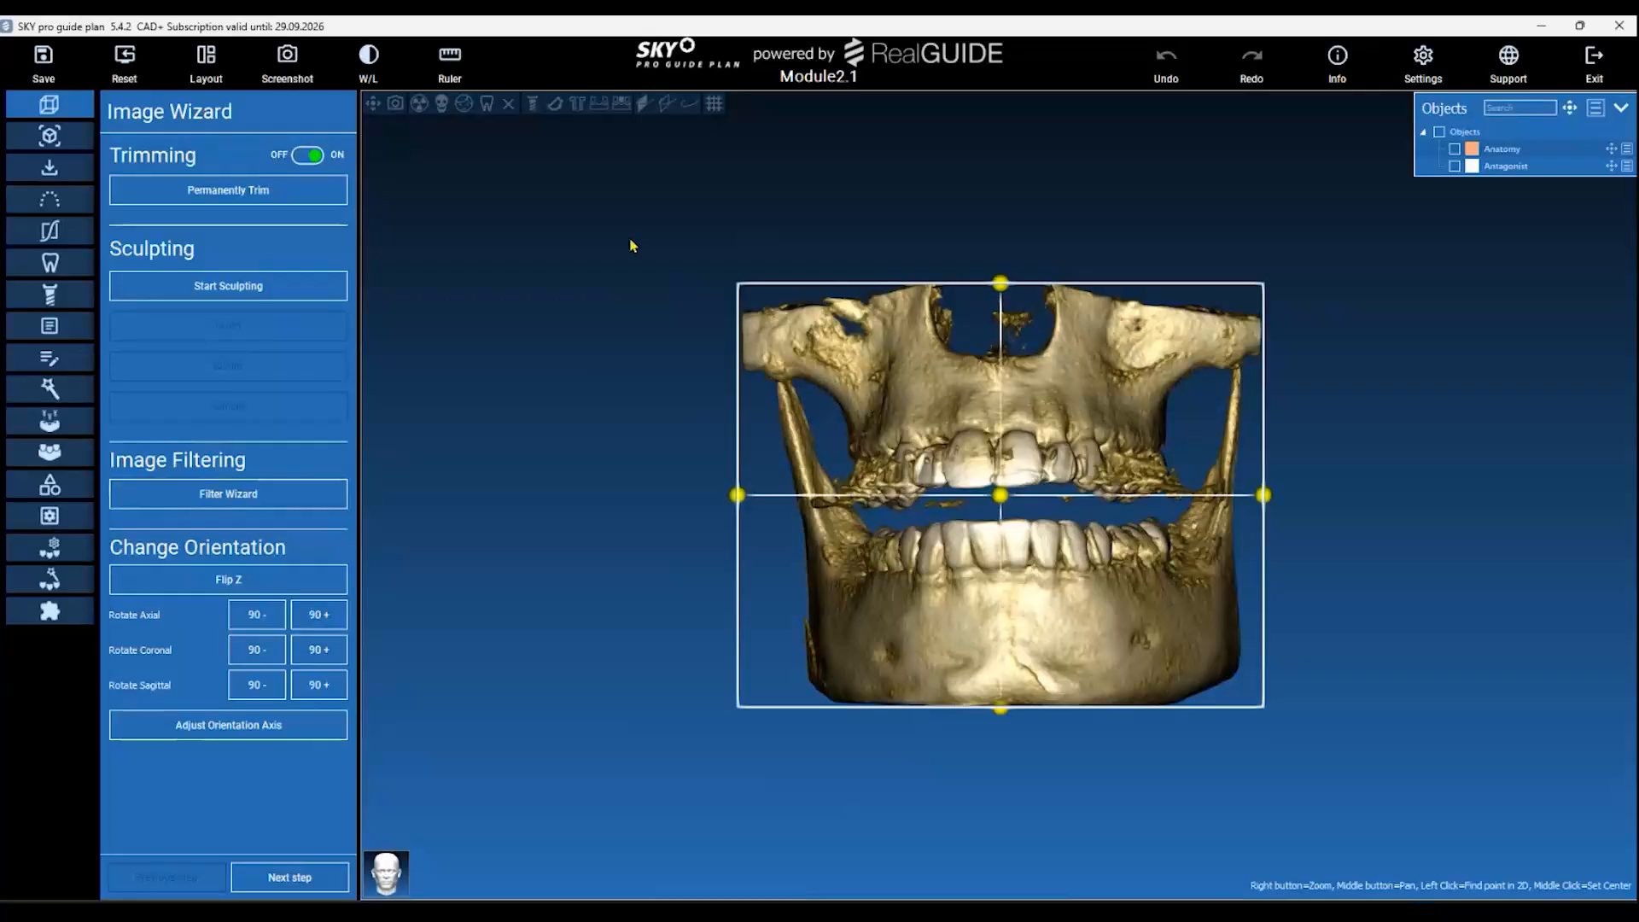
pyautogui.moveTo(1351, 384); pyautogui.dragTo(1162, 443, button='middle')
pyautogui.moveTo(1162, 444)
pyautogui.mouseDown()
pyautogui.moveTo(1164, 425)
pyautogui.moveTo(1152, 622)
pyautogui.moveTo(1160, 549)
pyautogui.moveTo(1137, 460)
pyautogui.mouseUp()
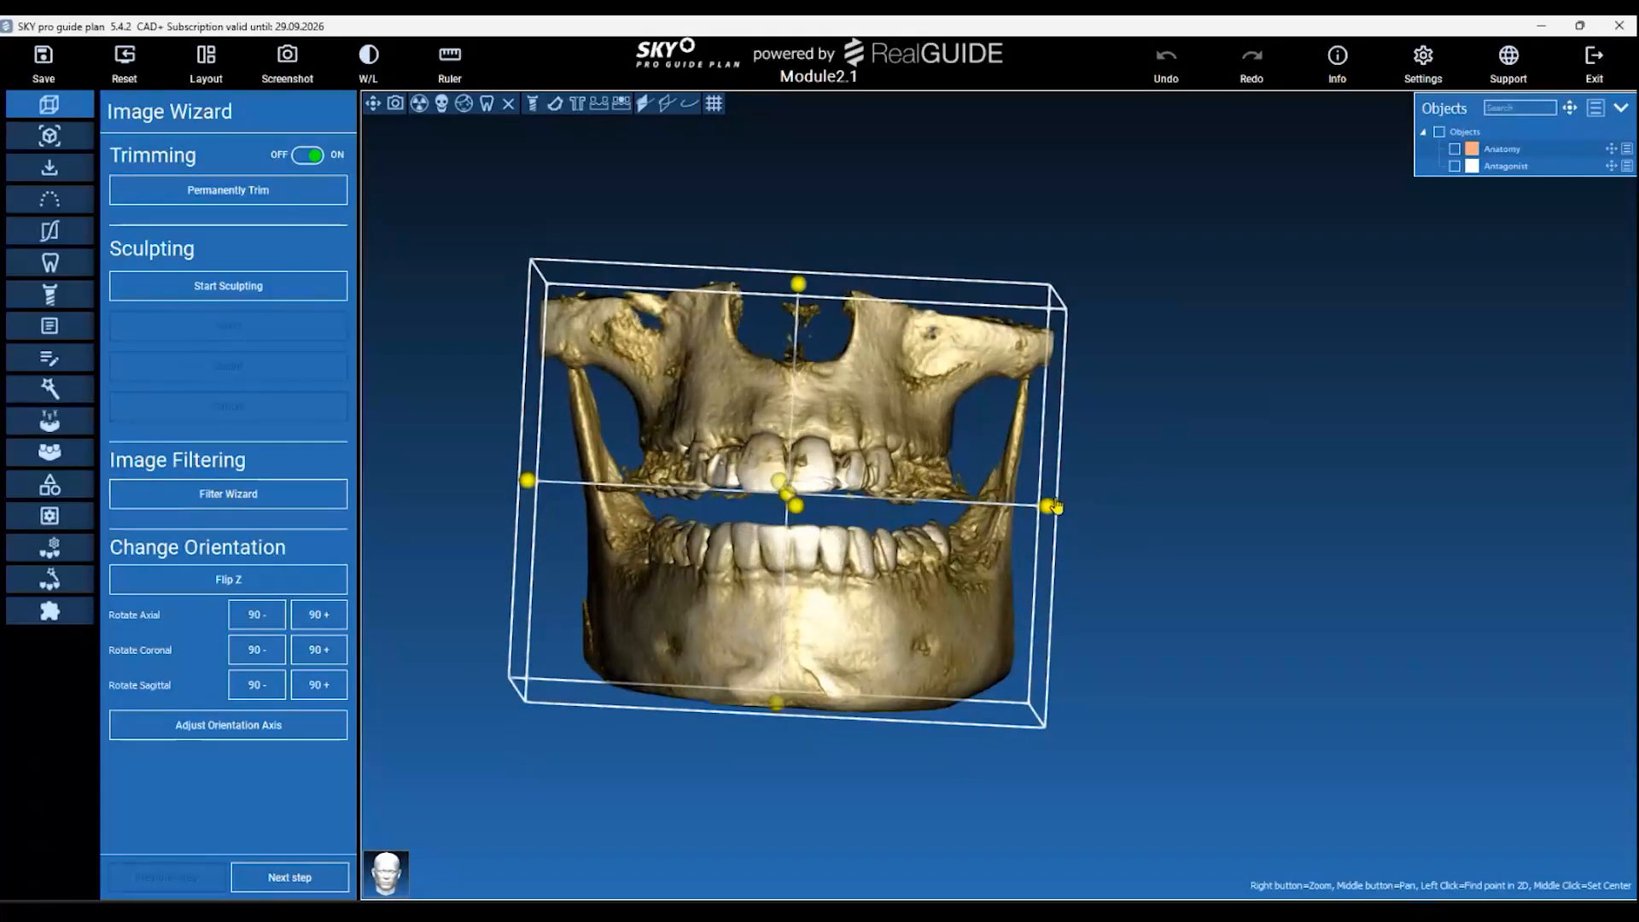
pyautogui.moveTo(776, 703); pyautogui.dragTo(786, 512)
pyautogui.moveTo(713, 627); pyautogui.dragTo(714, 611)
# Move the trimming box's side boundaries inward to the upper jaw and bring its front boundary closer to the teeth.
pyautogui.moveTo(536, 398); pyautogui.dragTo(634, 409)
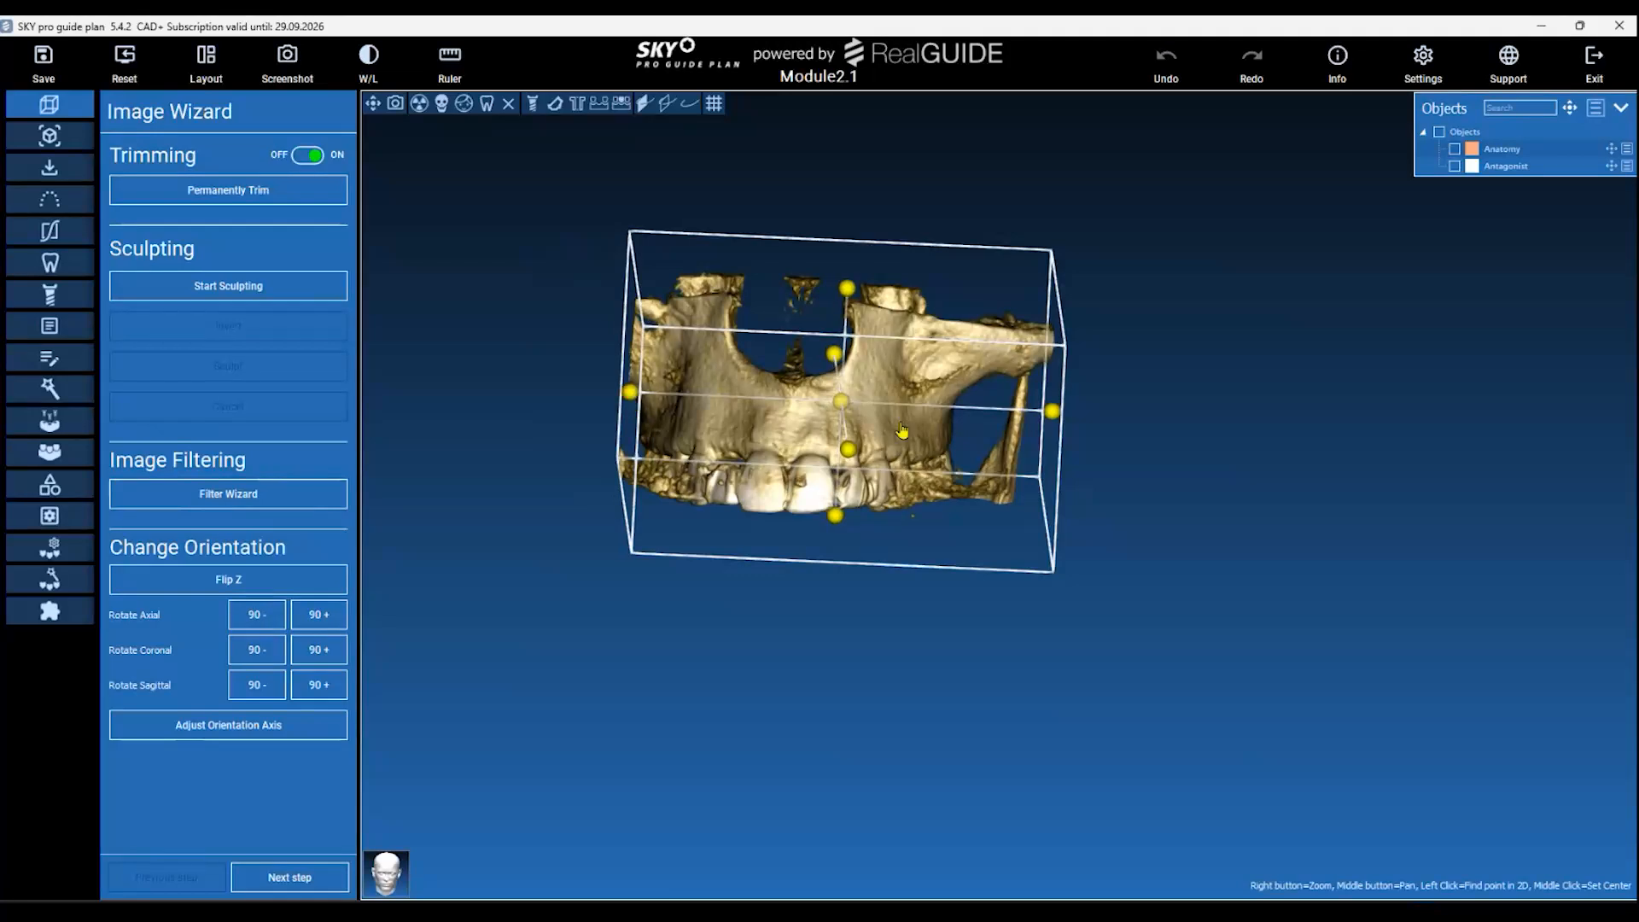
pyautogui.moveTo(1055, 423); pyautogui.dragTo(886, 362)
pyautogui.moveTo(822, 208); pyautogui.dragTo(811, 371)
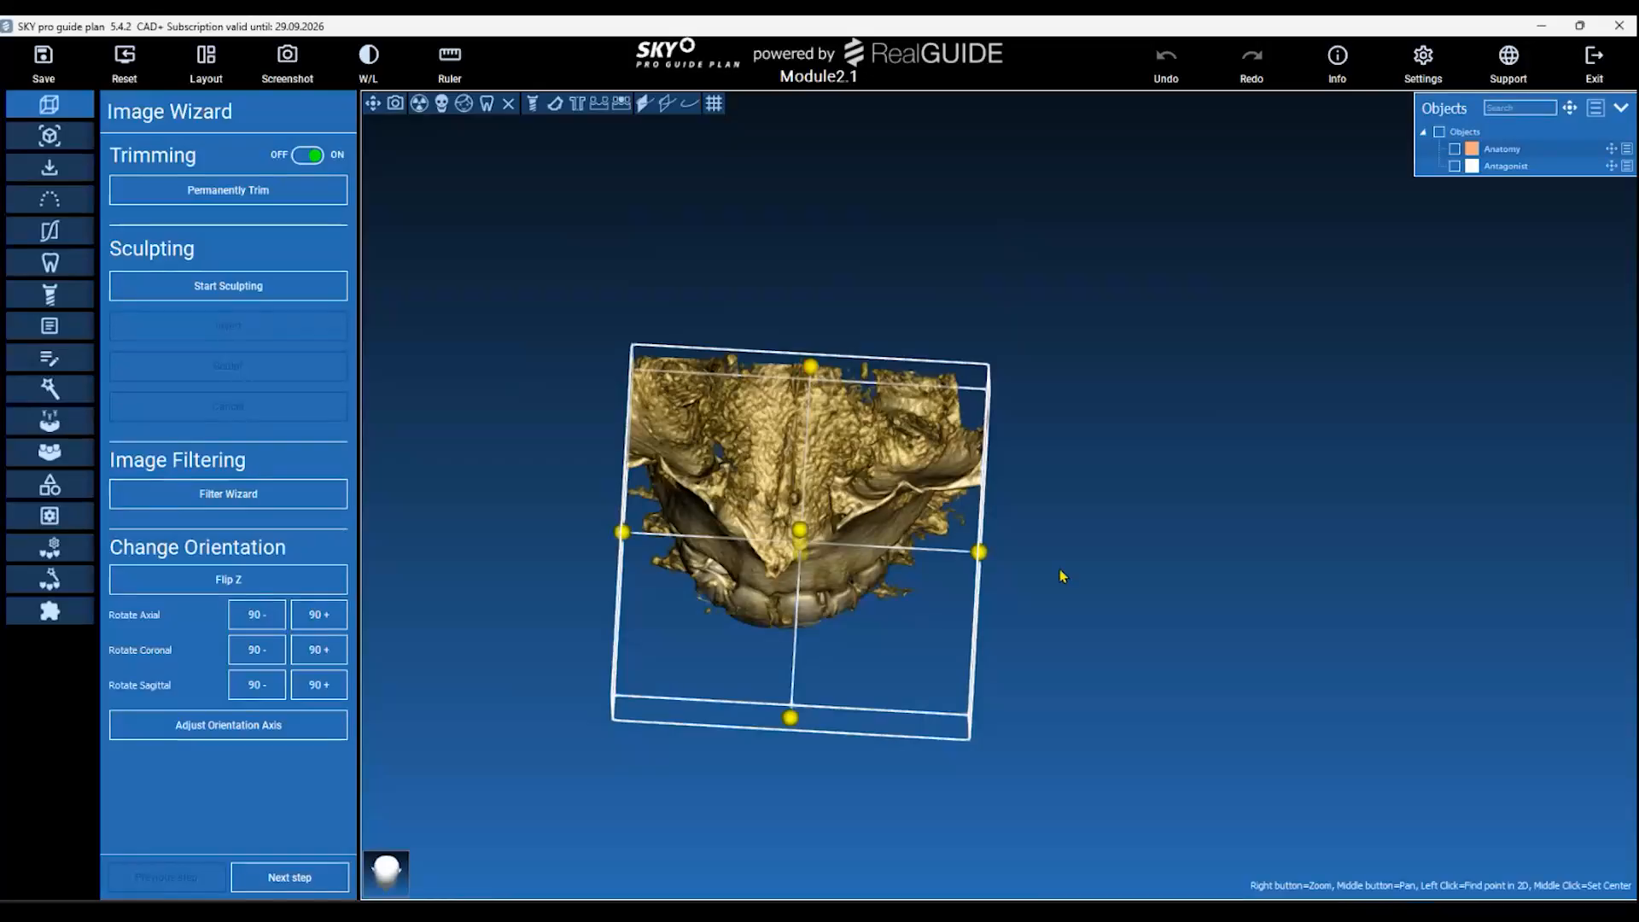
pyautogui.moveTo(1062, 576); pyautogui.dragTo(979, 648)
pyautogui.moveTo(781, 724); pyautogui.dragTo(790, 643)
# Lower the trimming box's upper boundary over the maxilla and permanently trim the CT volume to the box.
pyautogui.moveTo(856, 743); pyautogui.dragTo(895, 437)
pyautogui.moveTo(809, 318); pyautogui.dragTo(809, 363)
pyautogui.moveTo(858, 292); pyautogui.dragTo(844, 260)
pyautogui.moveTo(803, 356); pyautogui.dragTo(804, 360)
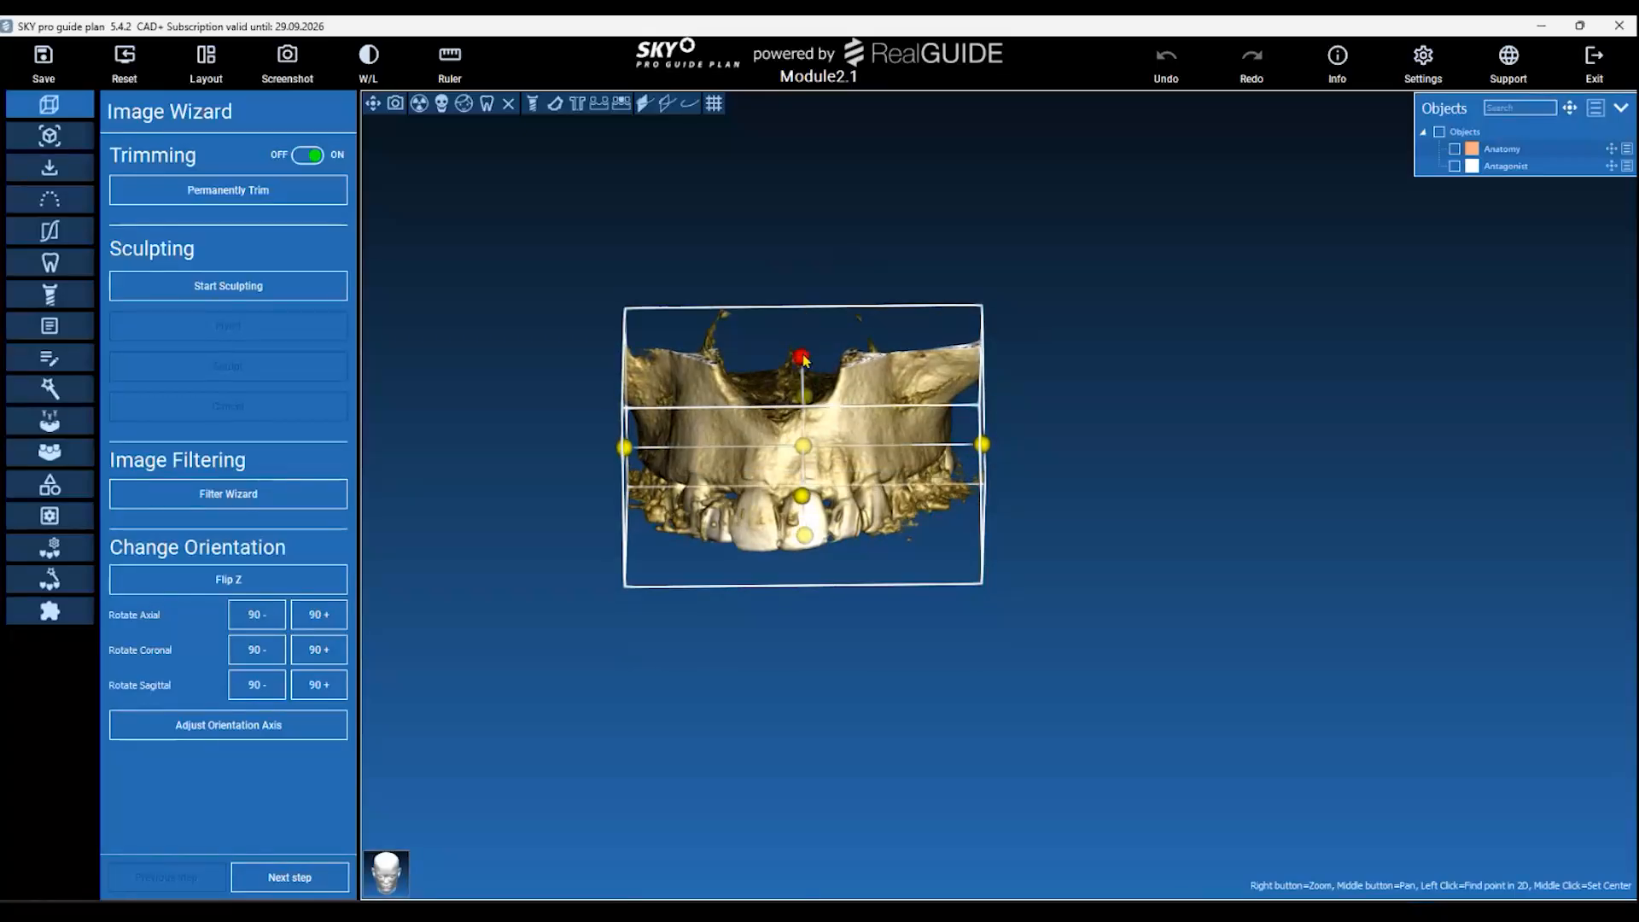
pyautogui.moveTo(1072, 469); pyautogui.dragTo(1081, 407)
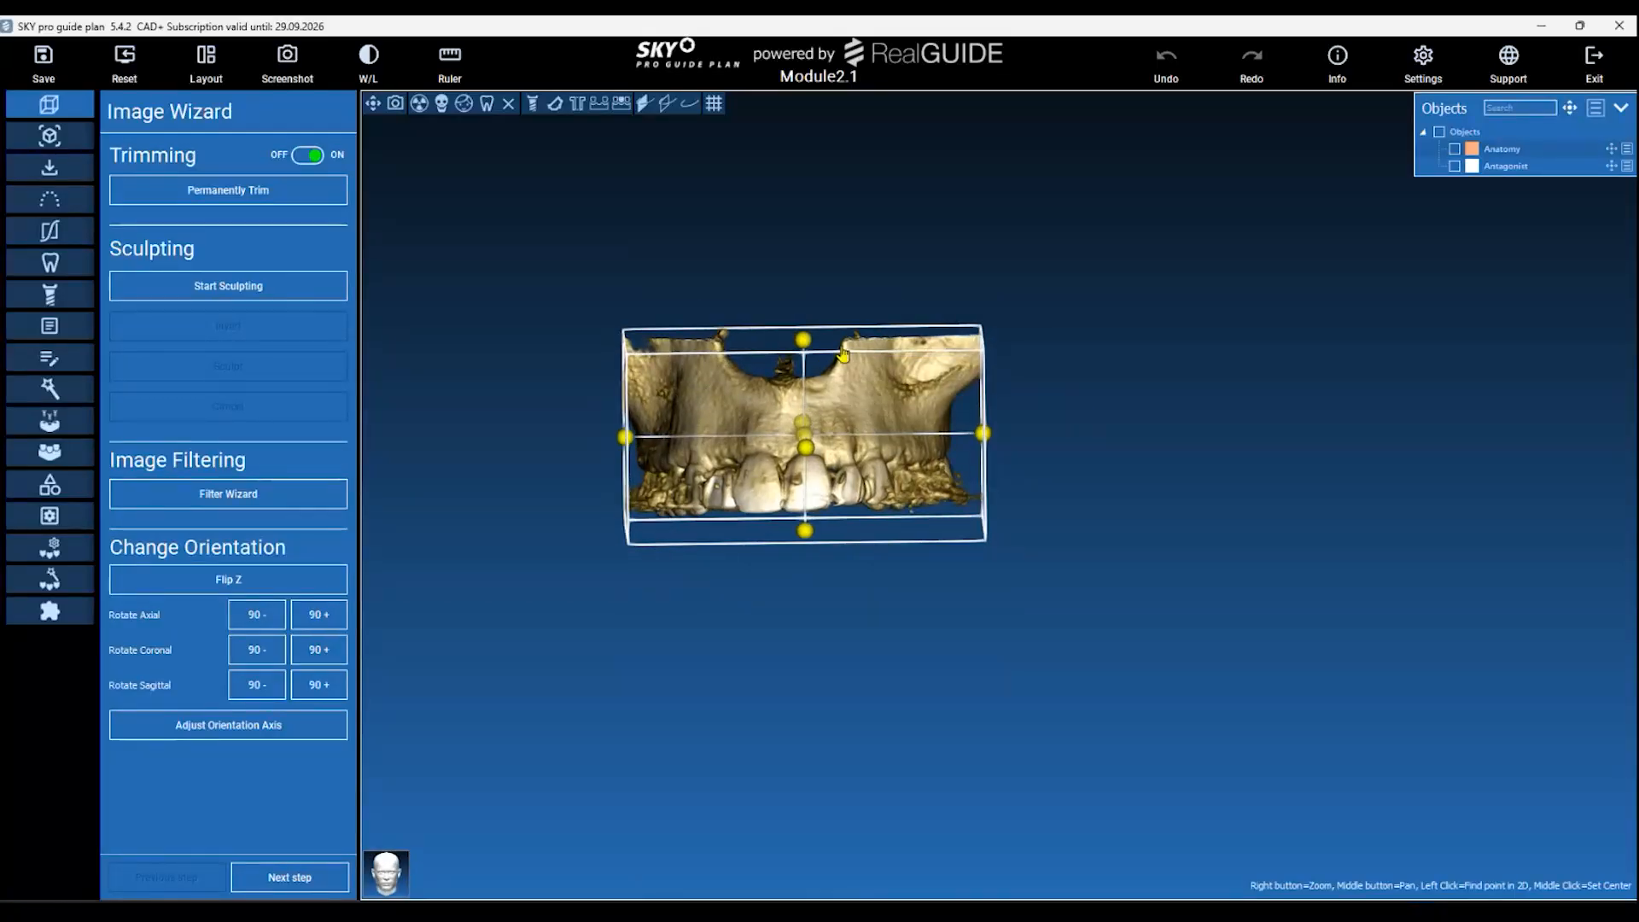
pyautogui.moveTo(1207, 567)
pyautogui.mouseDown()
pyautogui.moveTo(1183, 518)
pyautogui.moveTo(1178, 381)
pyautogui.moveTo(1218, 578)
pyautogui.moveTo(1203, 538)
pyautogui.moveTo(1199, 555)
pyautogui.mouseUp()
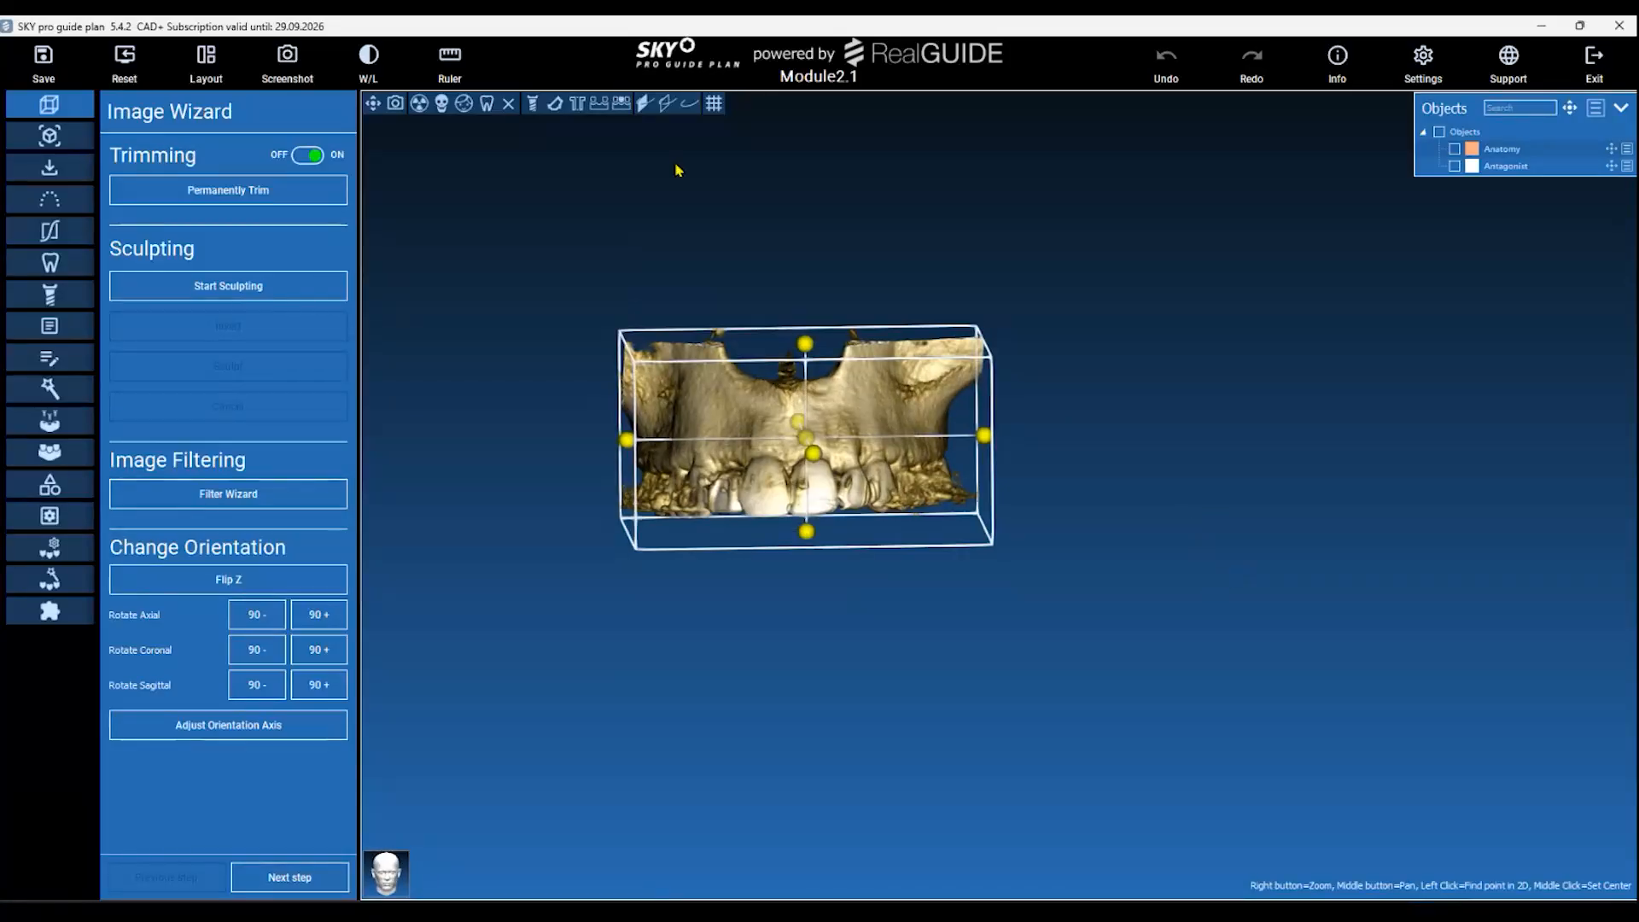
pyautogui.click(299, 188)
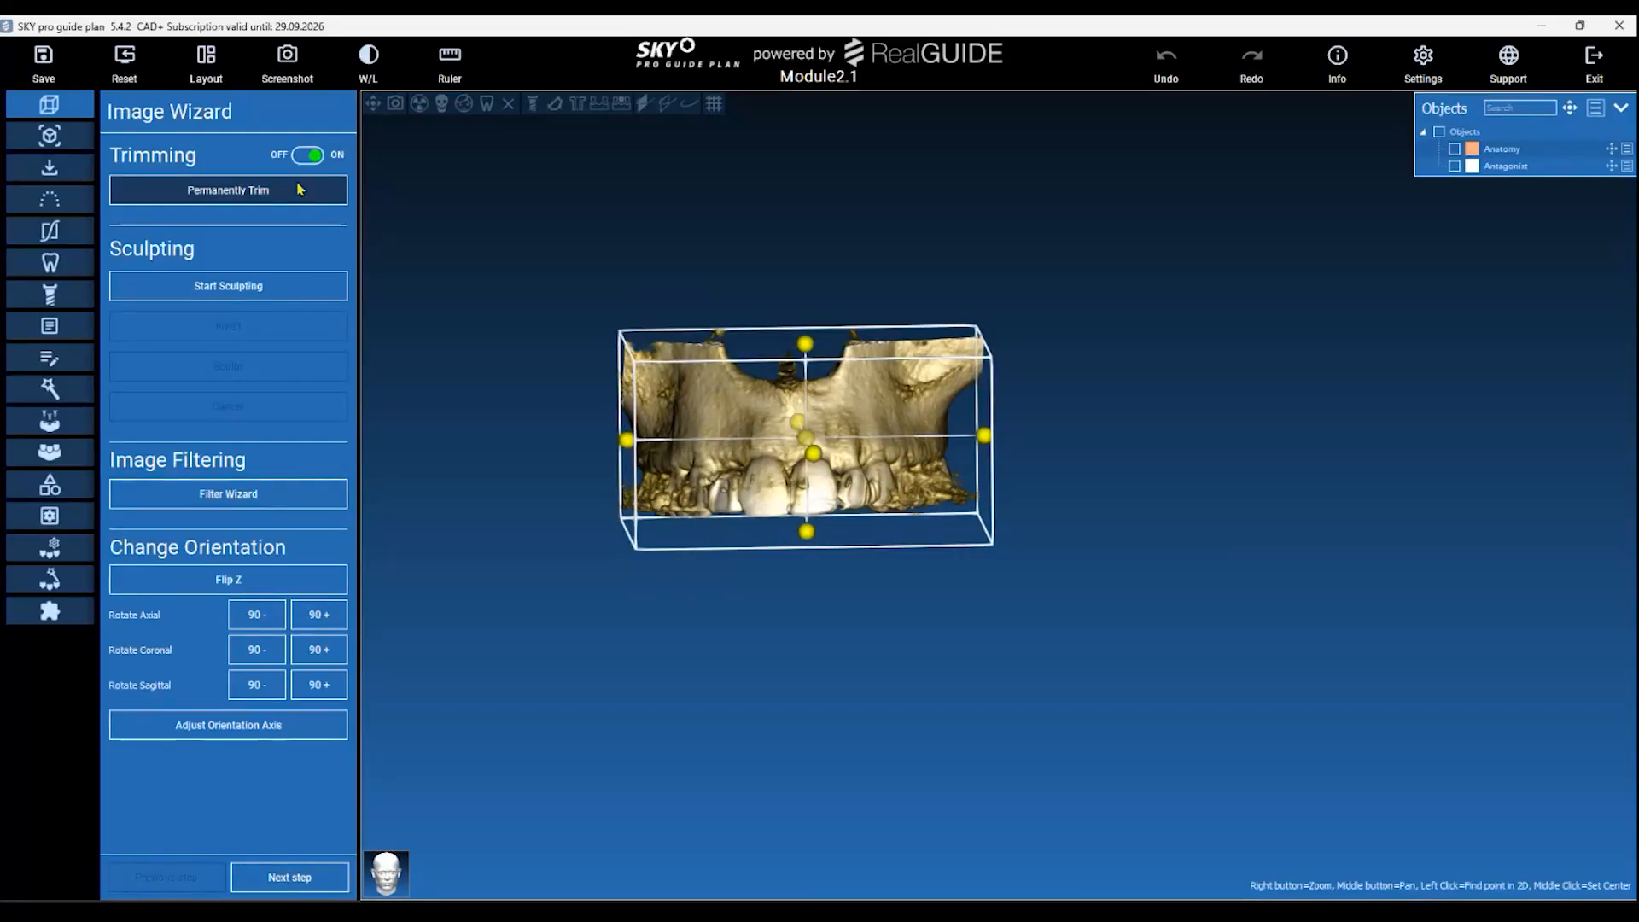
pyautogui.moveTo(951, 413); pyautogui.dragTo(899, 230)
pyautogui.moveTo(1097, 627); pyautogui.dragTo(1083, 392)
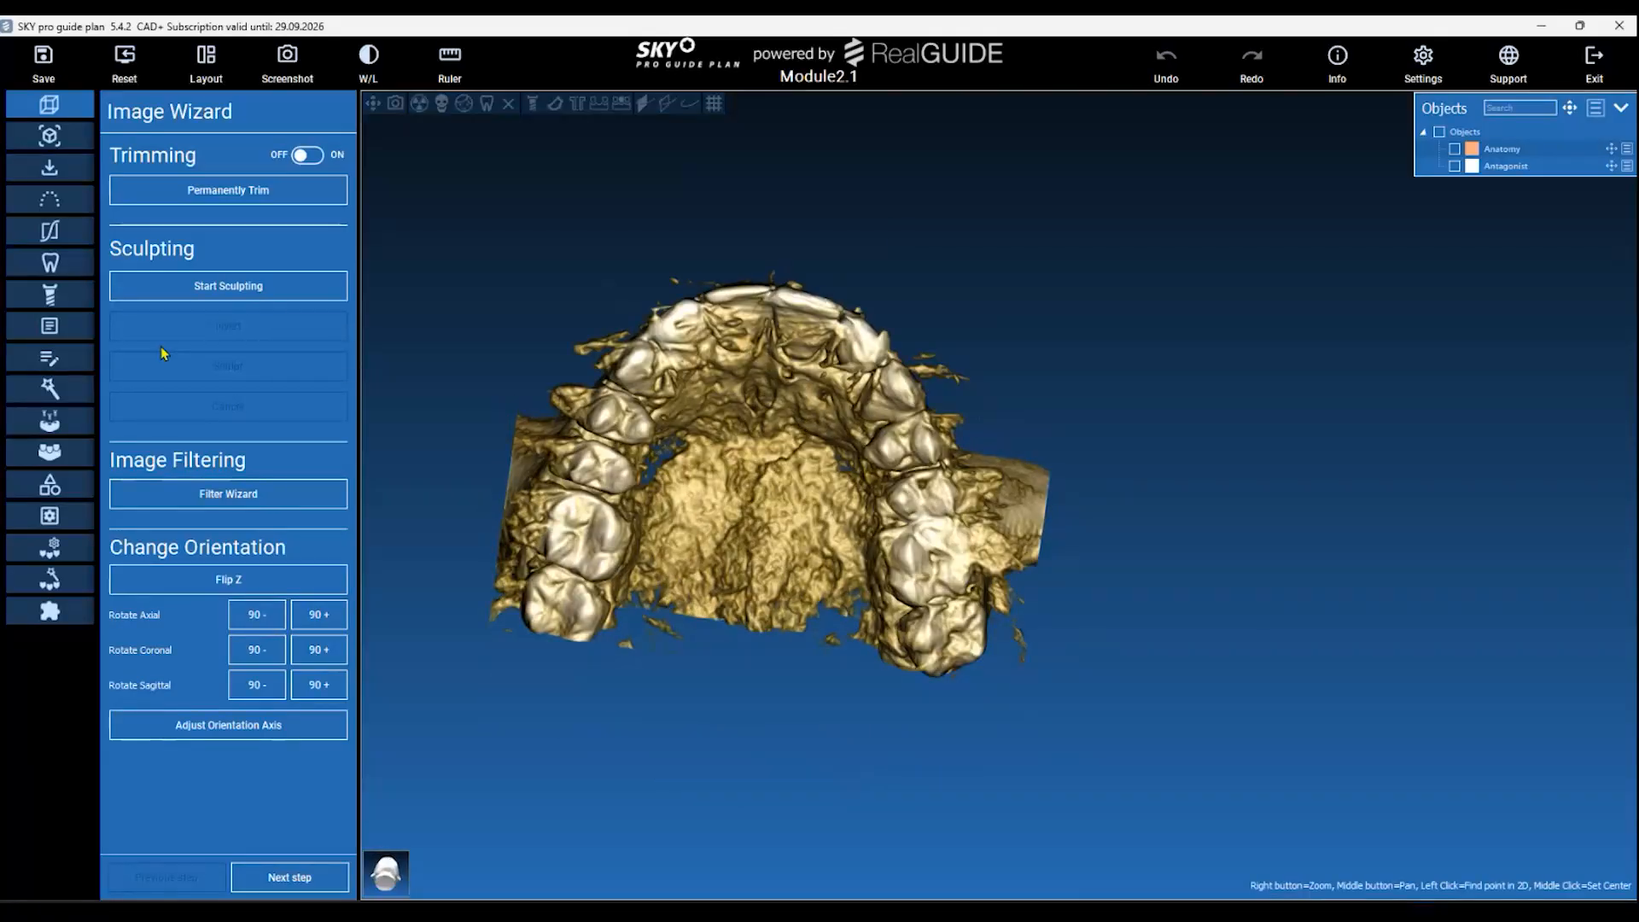
pyautogui.click(259, 282)
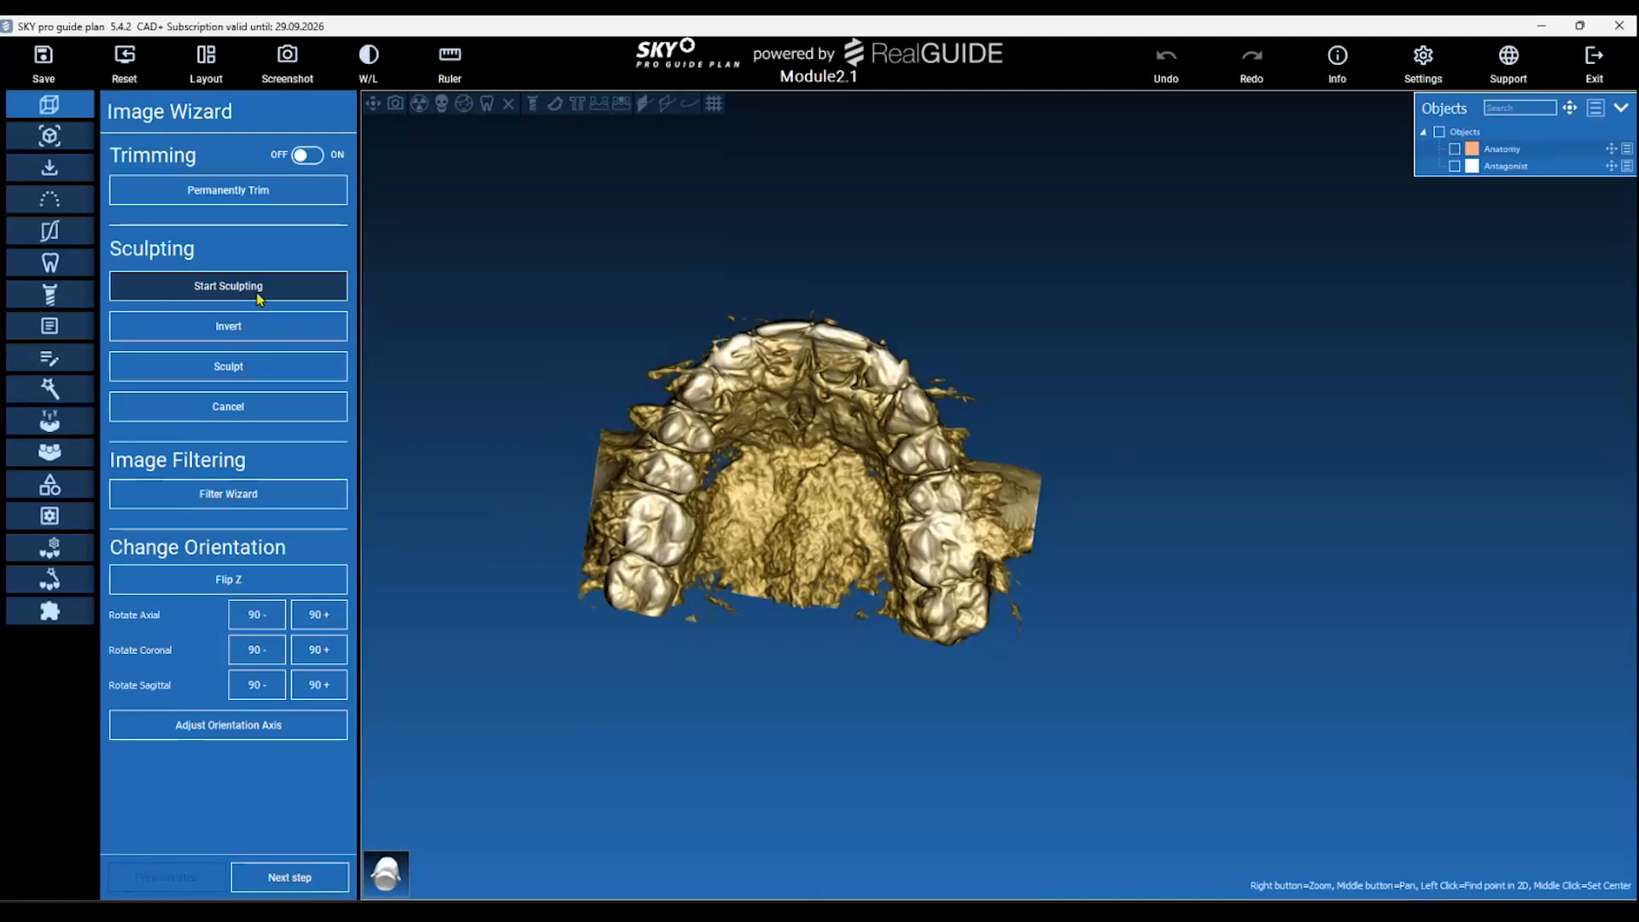
pyautogui.moveTo(844, 235)
pyautogui.mouseDown()
pyautogui.moveTo(819, 402)
pyautogui.moveTo(833, 305)
pyautogui.moveTo(770, 371)
pyautogui.moveTo(778, 533)
pyautogui.moveTo(733, 350)
pyautogui.mouseUp()
pyautogui.click(277, 299)
# Outline the loose fragments floating between the two sides of the upper tooth arch and sculpt them away.
pyautogui.scroll(3, 728, 346)
pyautogui.moveTo(724, 348); pyautogui.dragTo(732, 490, button='middle')
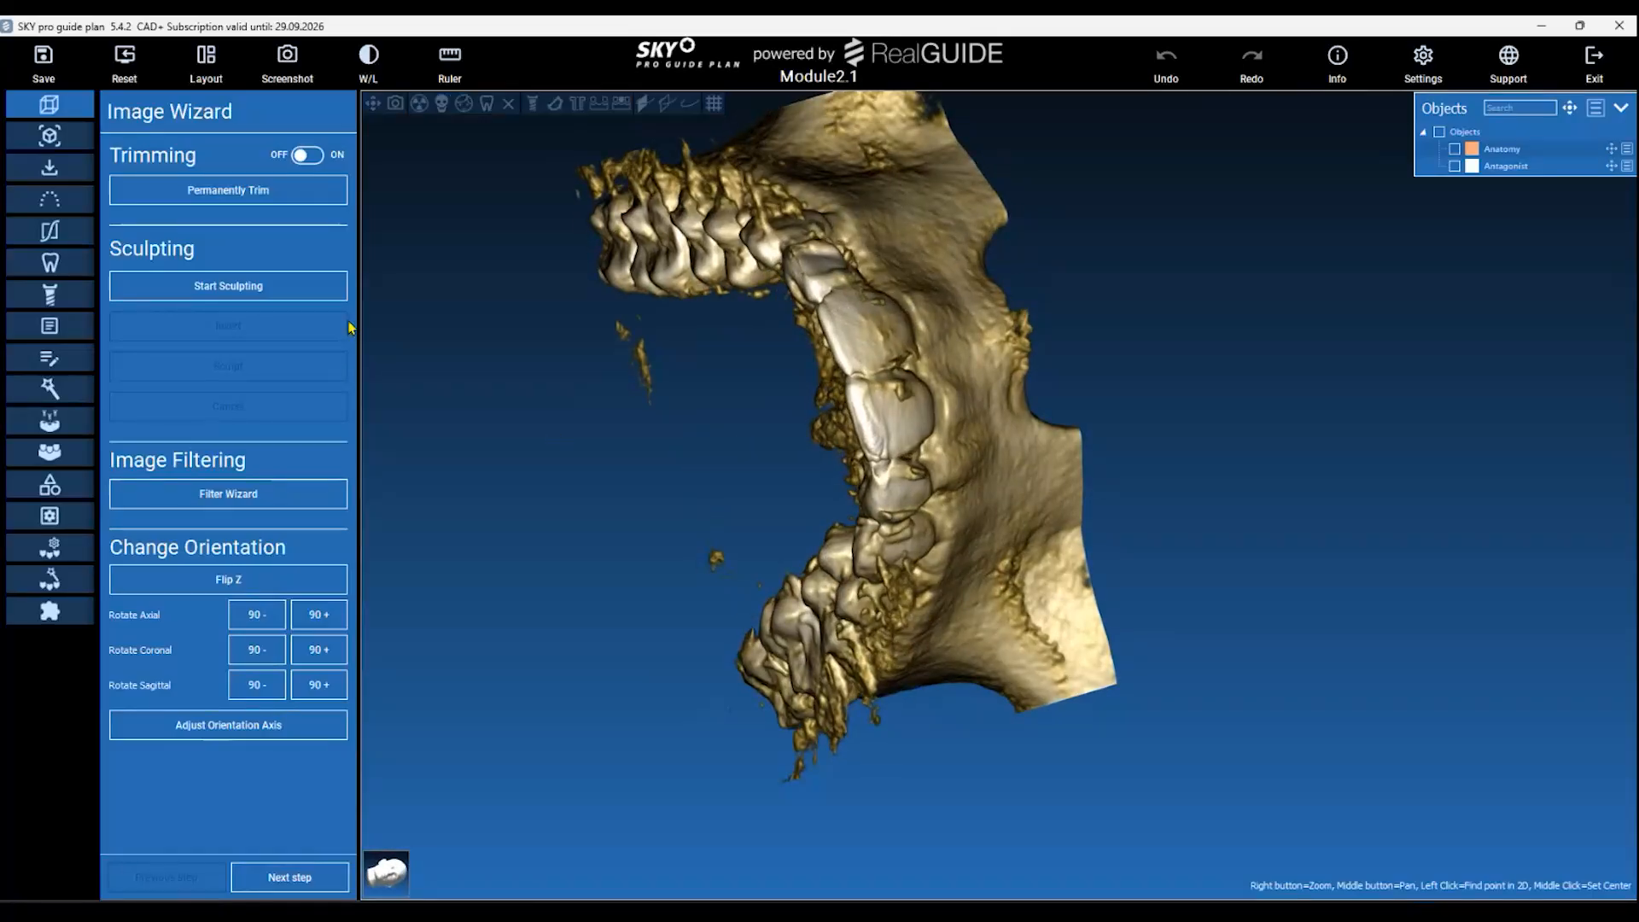
pyautogui.click(291, 294)
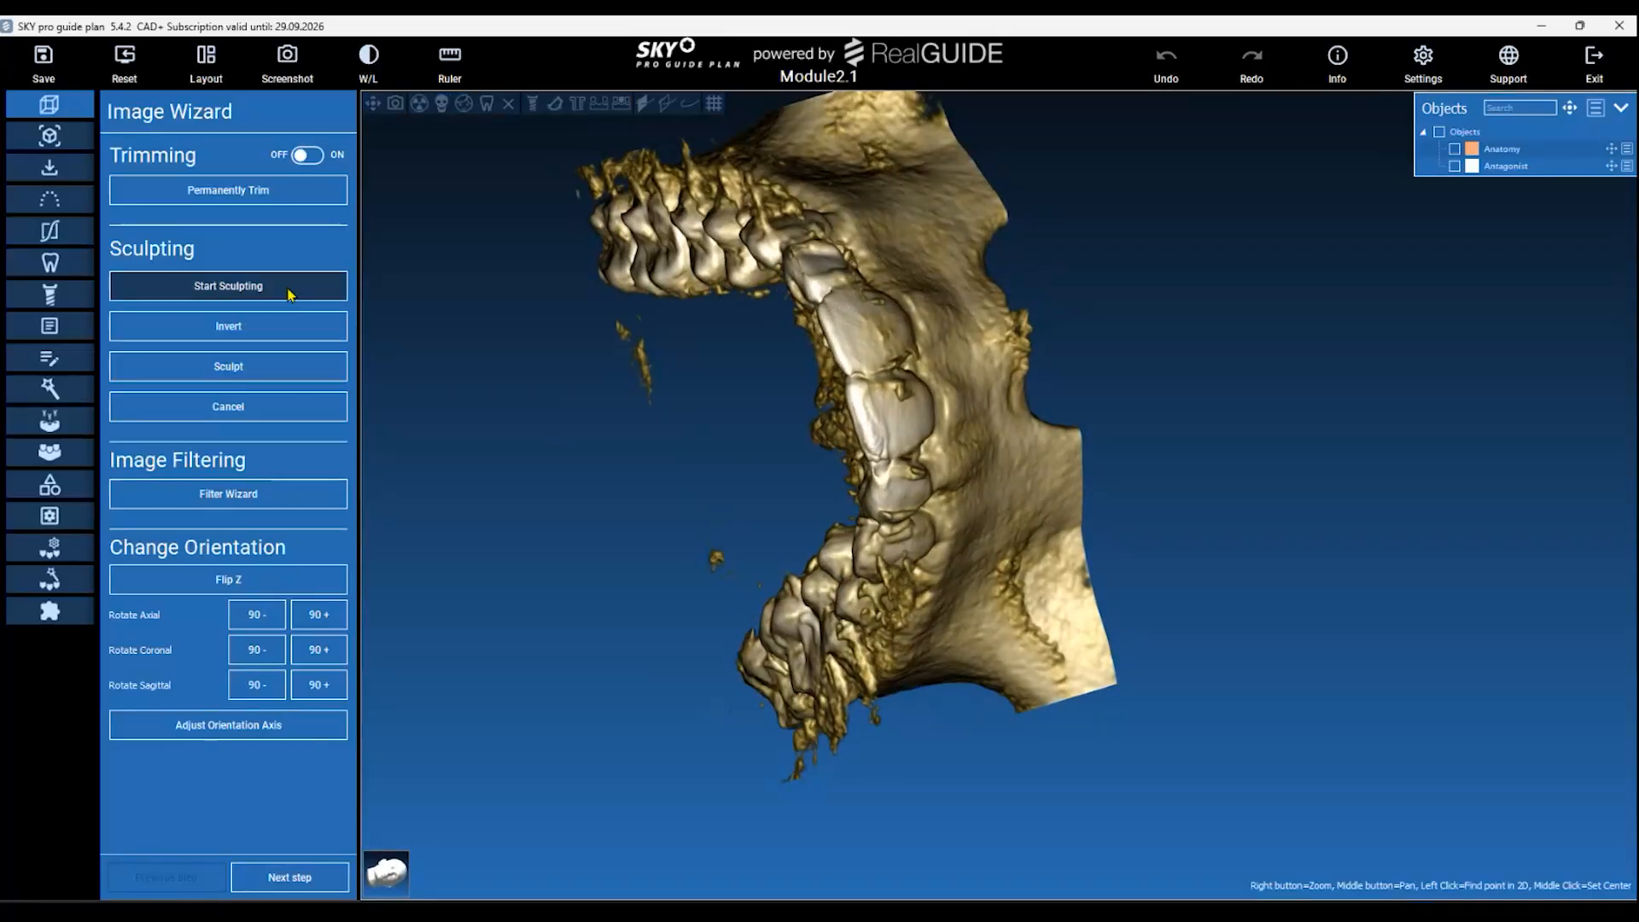
pyautogui.click(591, 306)
pyautogui.click(687, 307)
pyautogui.click(766, 419)
pyautogui.click(795, 512)
pyautogui.click(773, 574)
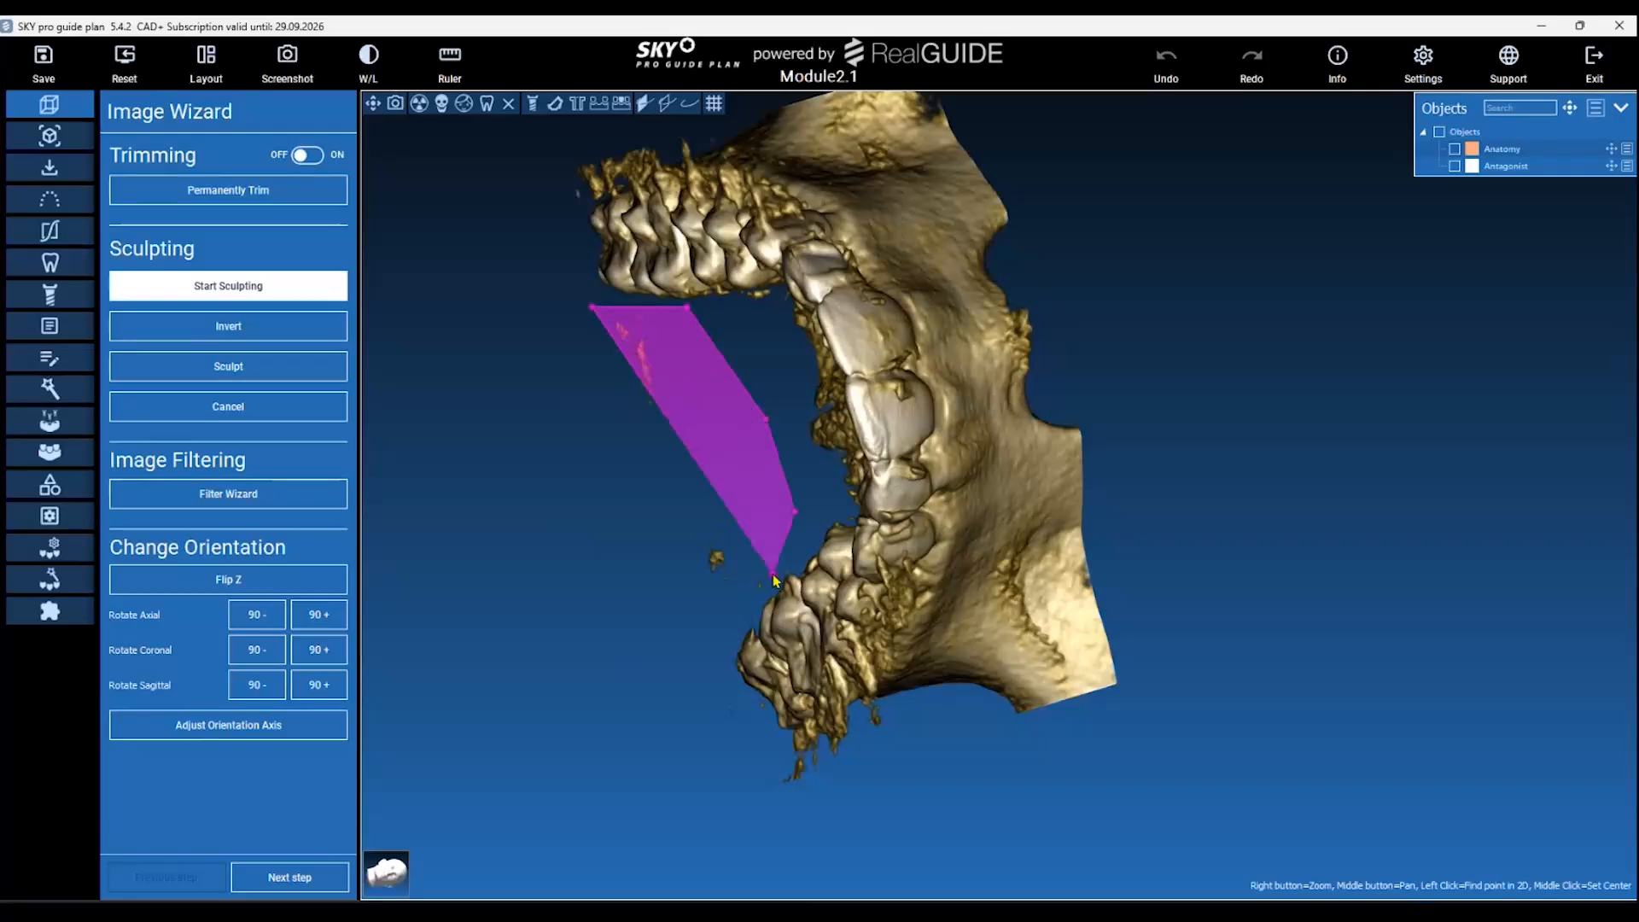
pyautogui.click(610, 657)
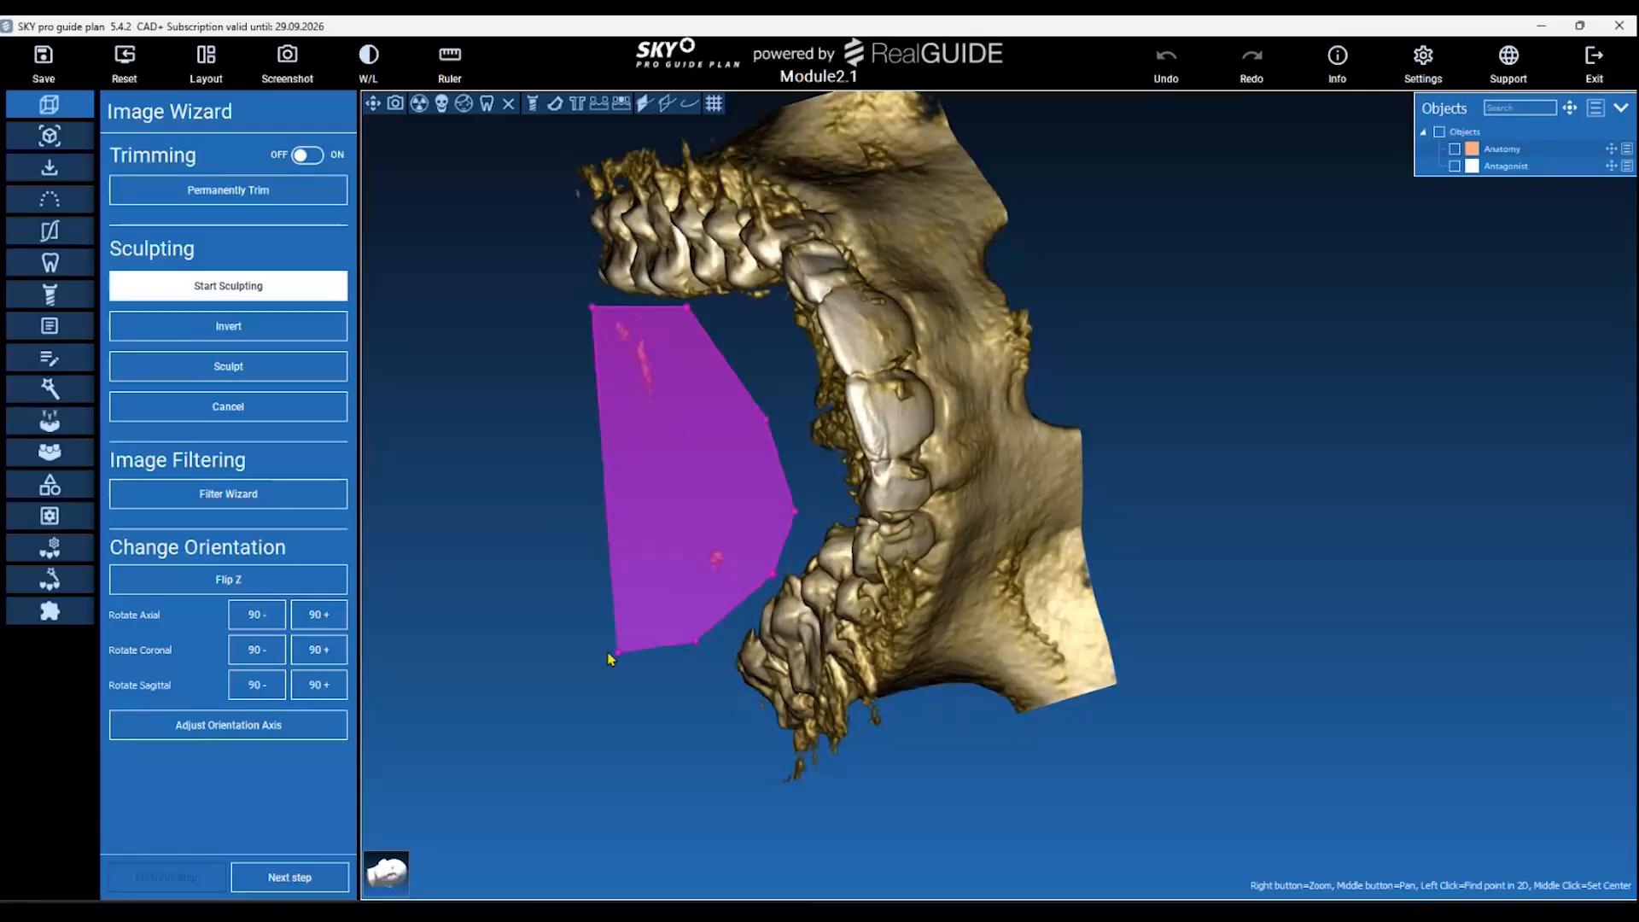
pyautogui.click(307, 367)
# Outline the scatter artifacts along the outer side of the back teeth and sculpt them away from the volume.
pyautogui.moveTo(1206, 607); pyautogui.dragTo(738, 550)
pyautogui.scroll(2, 738, 550)
pyautogui.moveTo(632, 646); pyautogui.dragTo(605, 646)
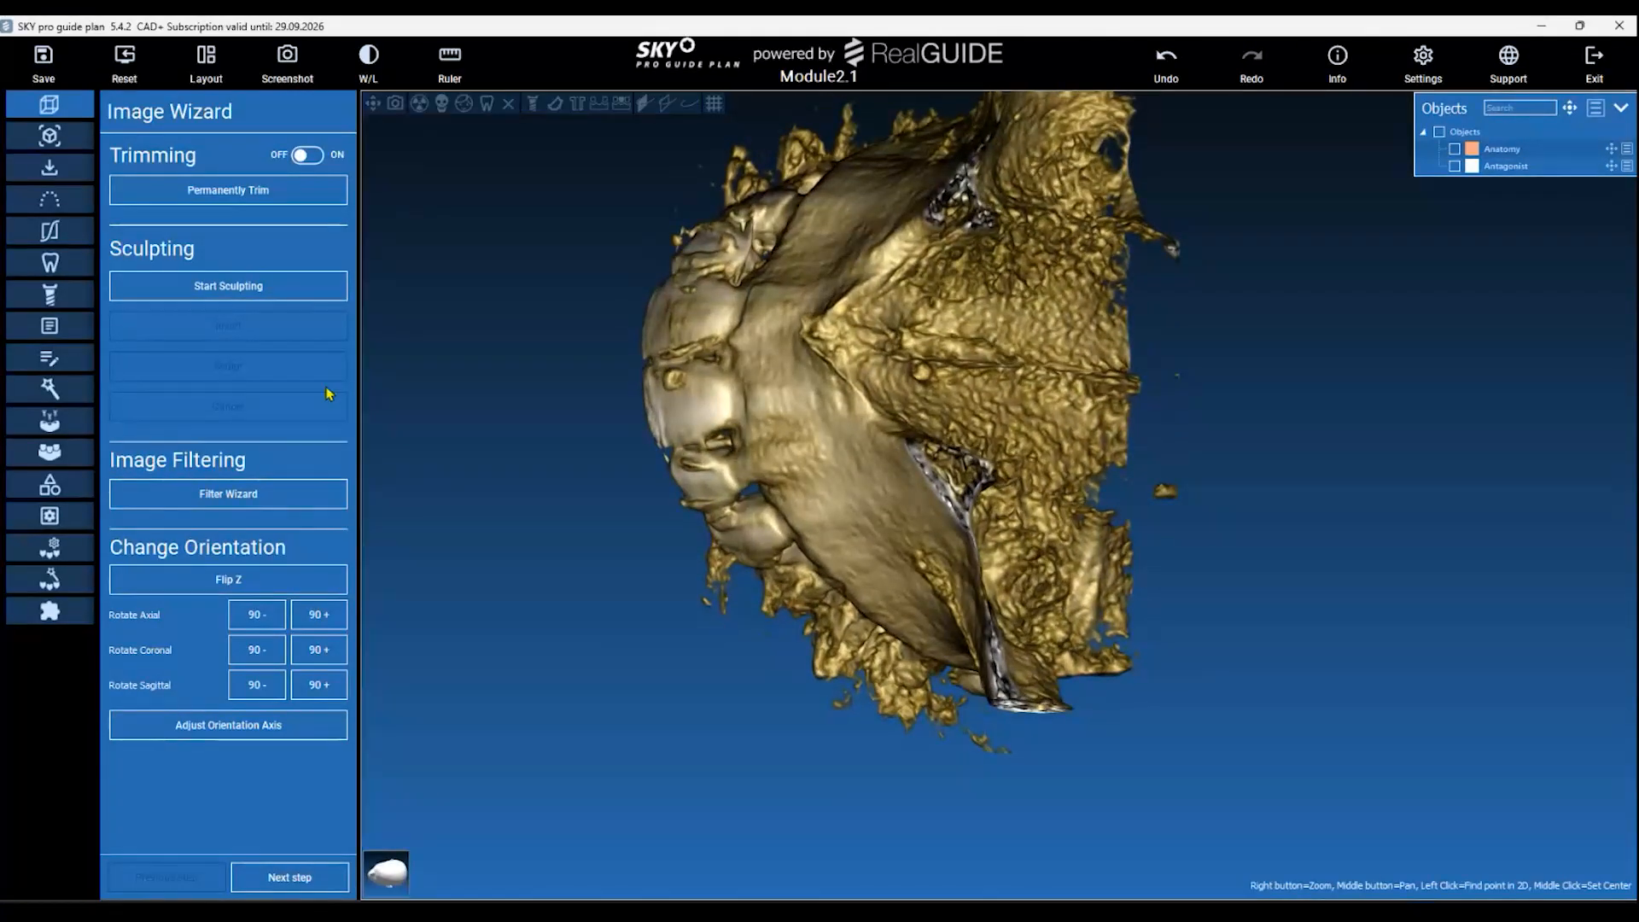
pyautogui.click(293, 288)
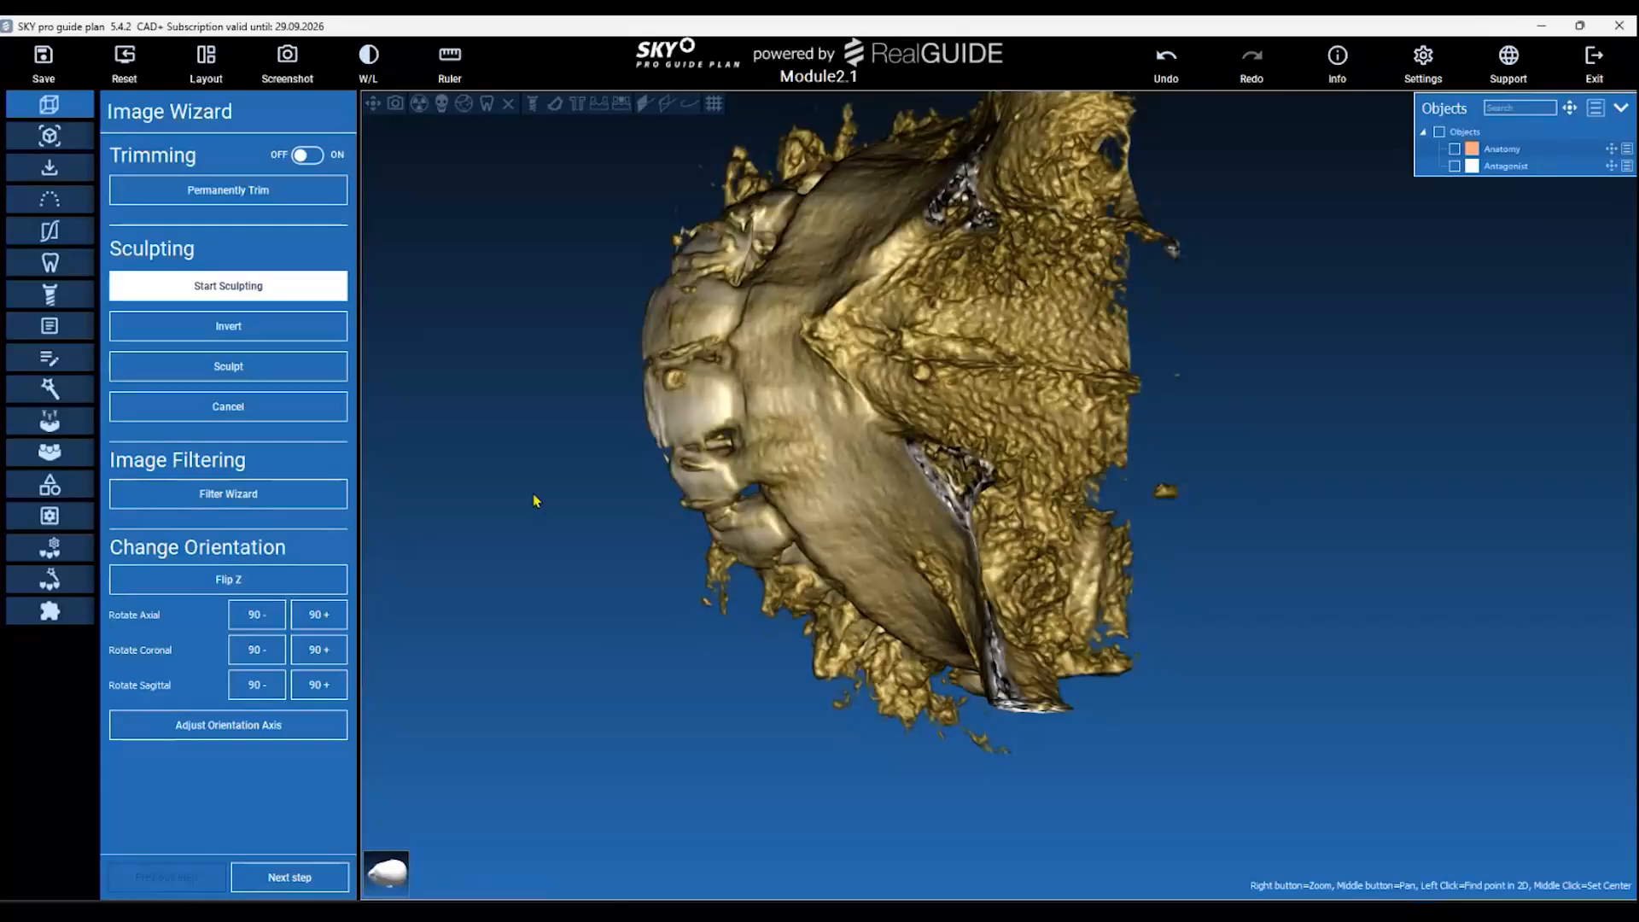
pyautogui.click(825, 645)
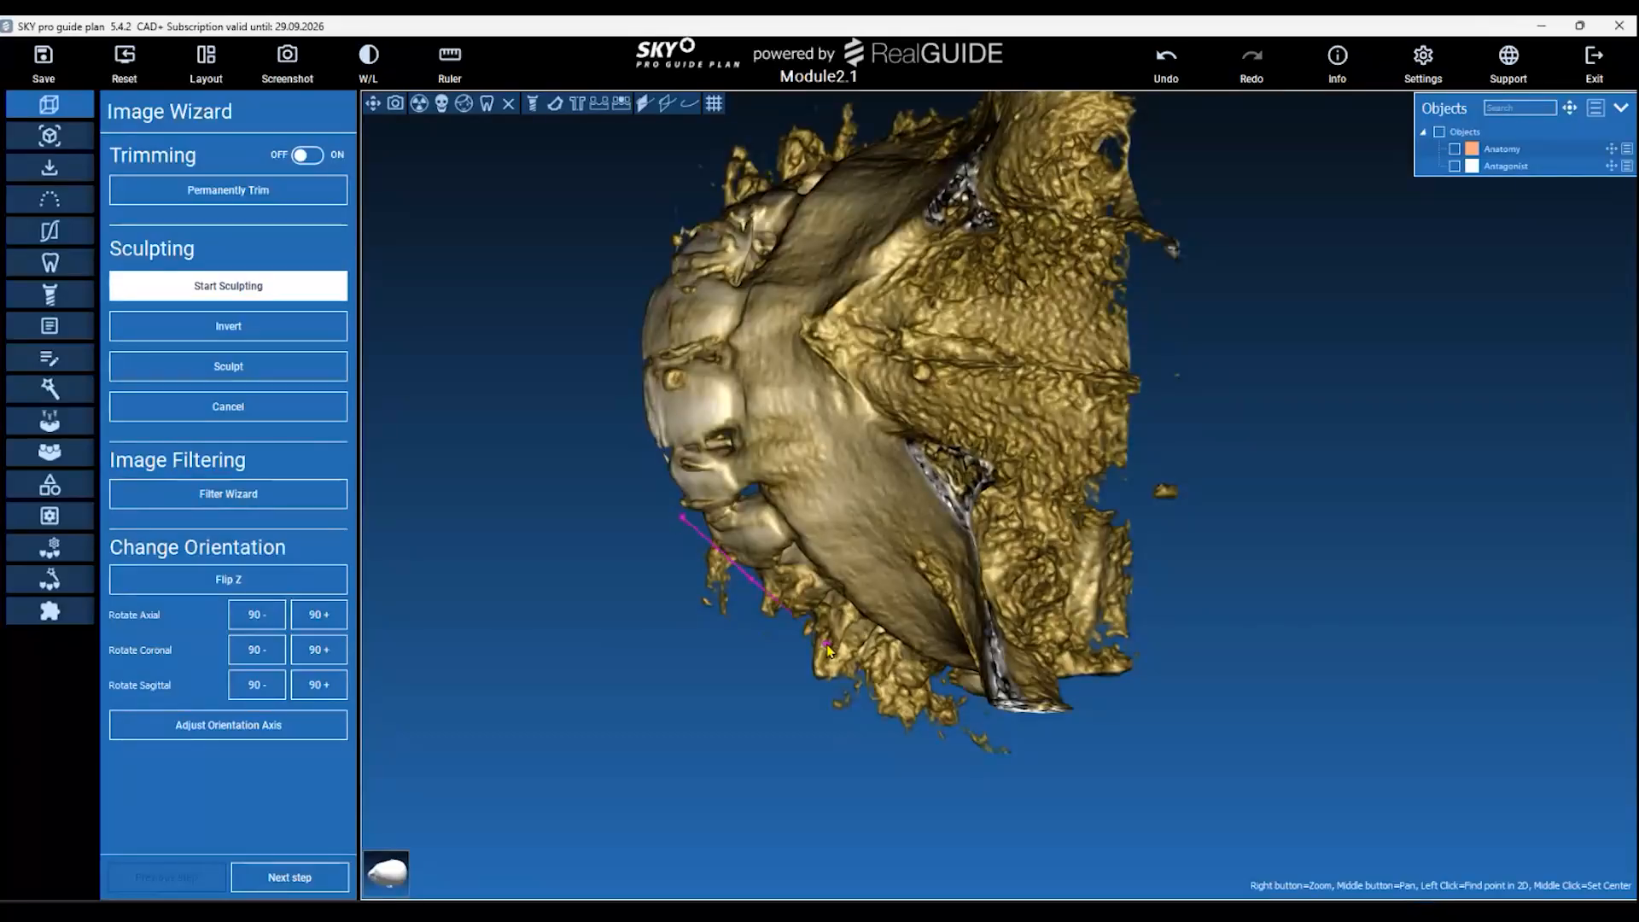
pyautogui.click(967, 711)
pyautogui.click(1019, 731)
pyautogui.click(1034, 809)
pyautogui.click(896, 824)
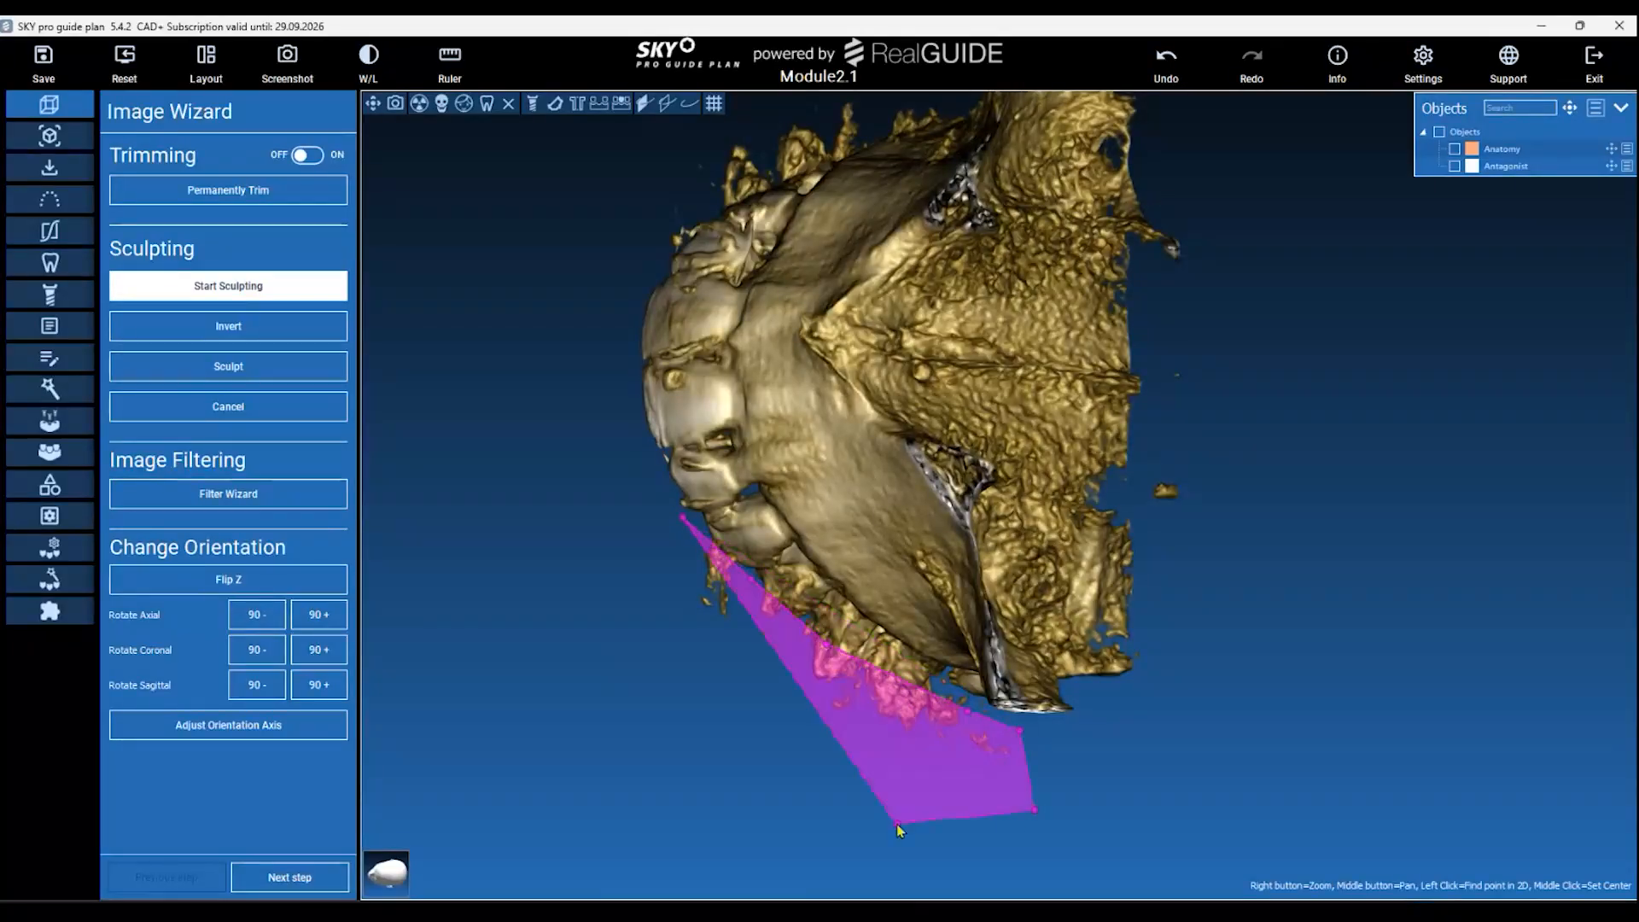
pyautogui.click(682, 735)
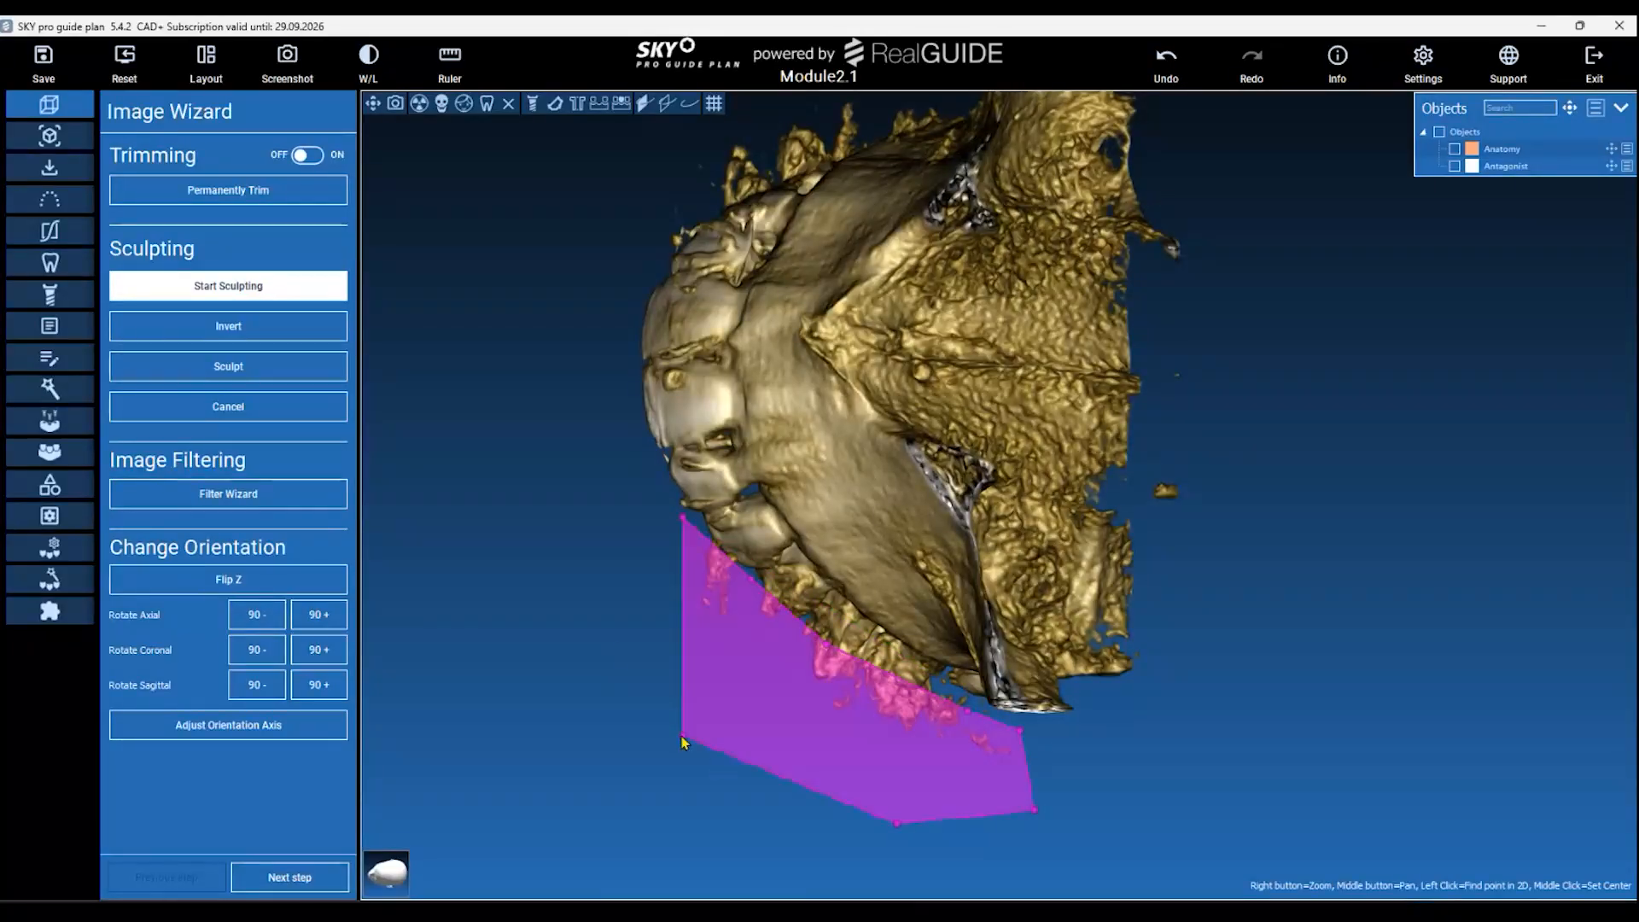
pyautogui.click(283, 367)
# Outline the stray fragments beyond the maxilla's trimmed upper edge and sculpt them away.
pyautogui.moveTo(1267, 540); pyautogui.dragTo(1101, 589, button='middle')
pyautogui.moveTo(1101, 589); pyautogui.dragTo(1119, 517)
pyautogui.click(345, 292)
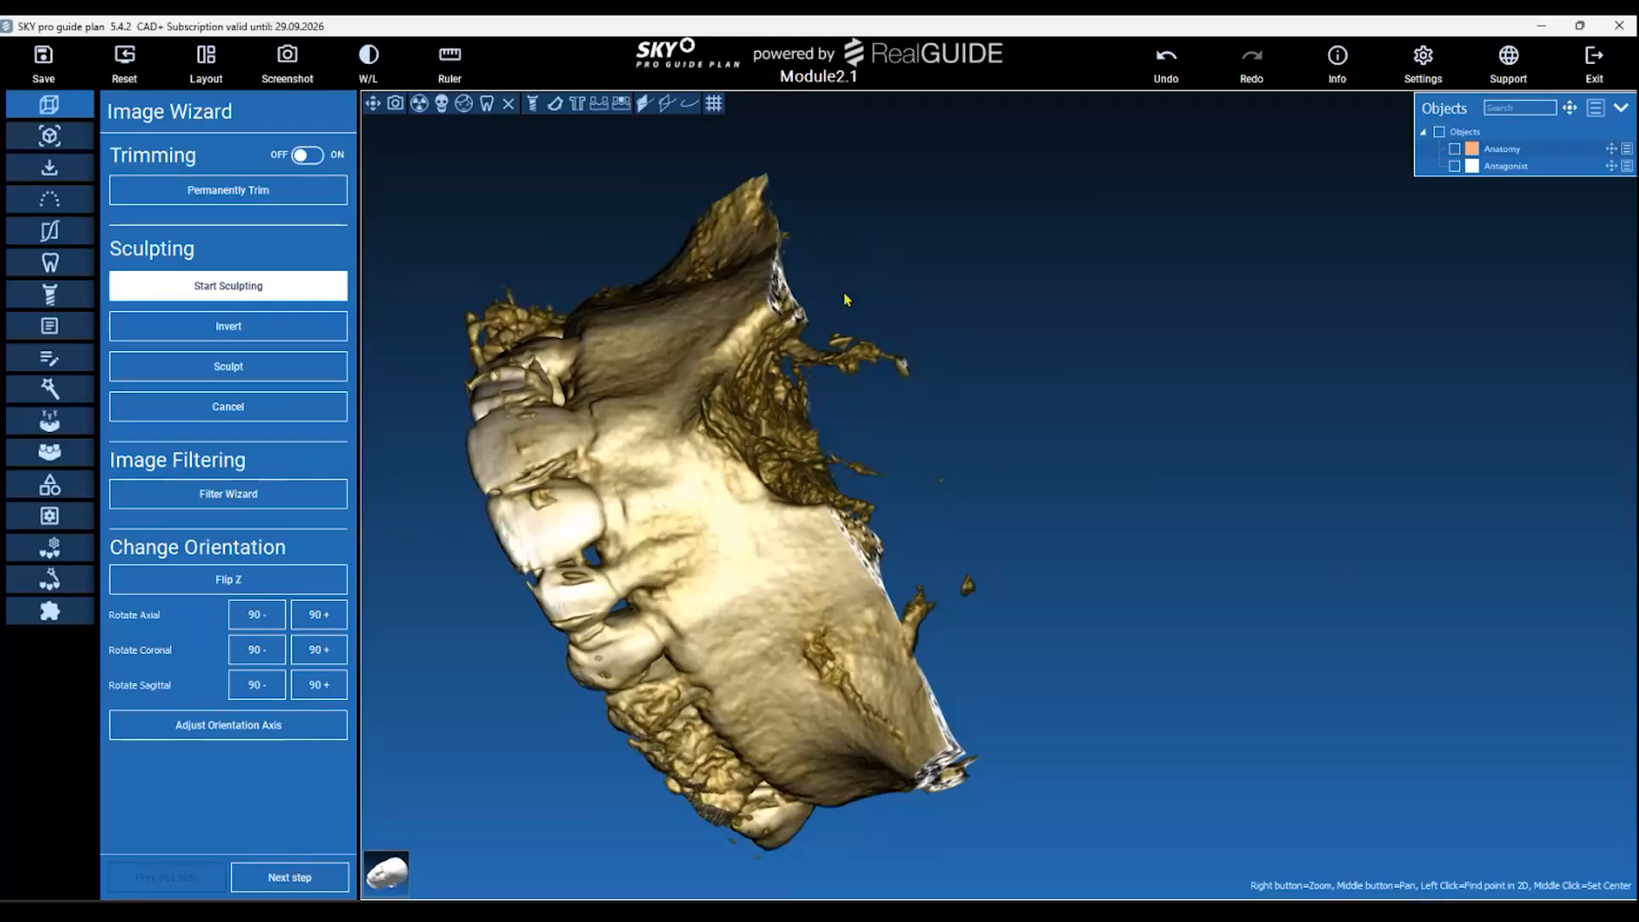
pyautogui.click(890, 545)
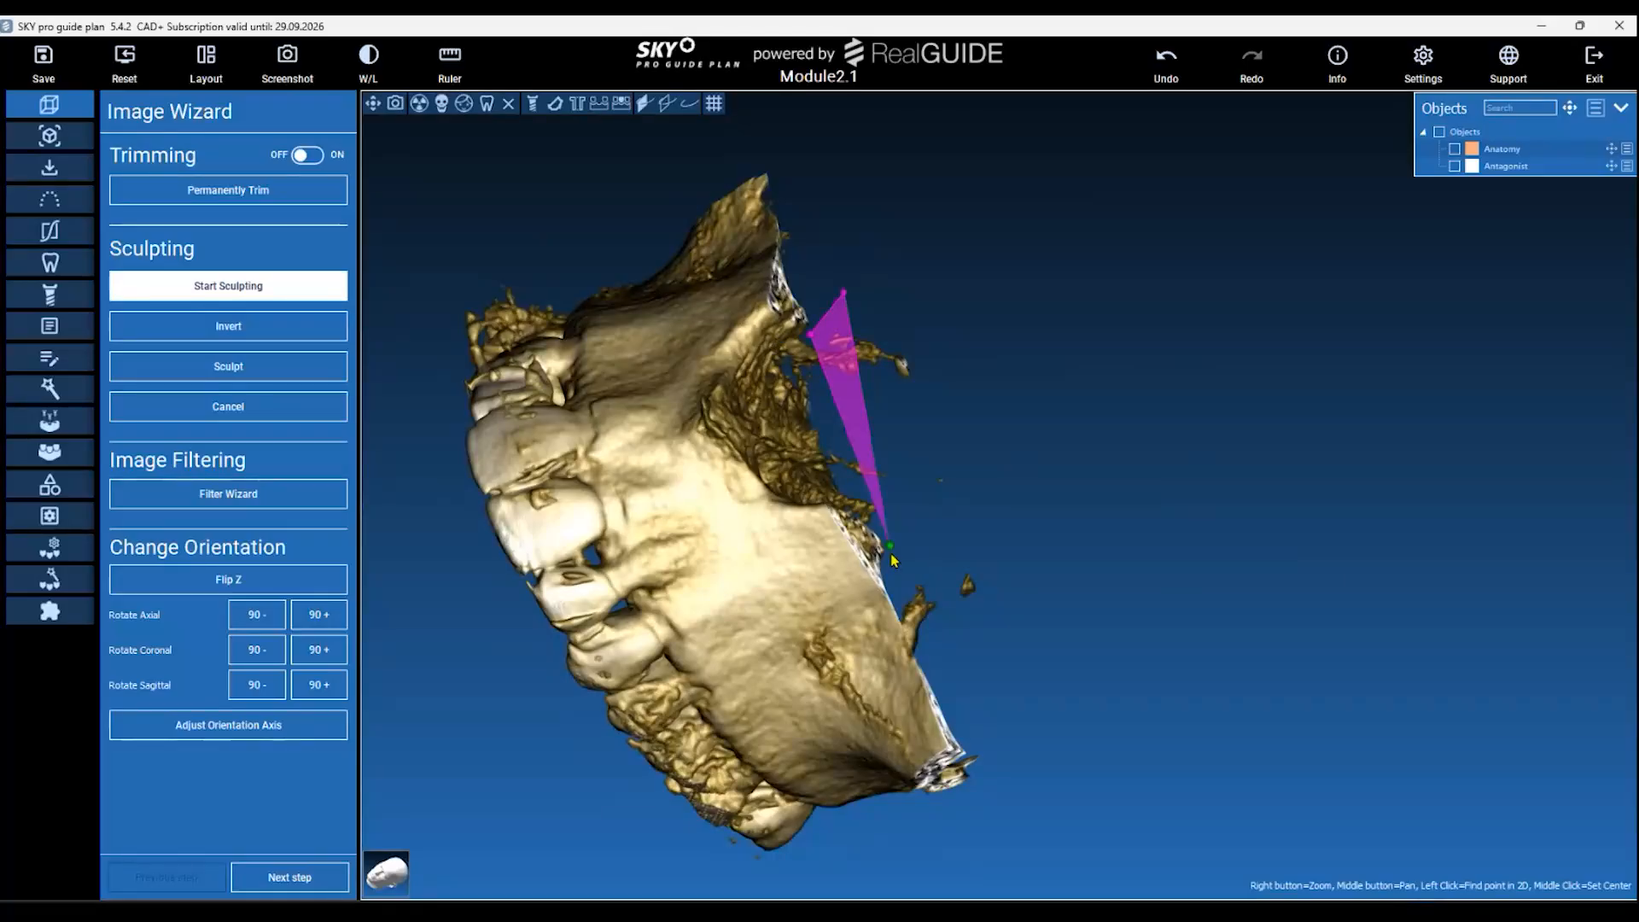
pyautogui.click(928, 623)
pyautogui.click(1027, 650)
pyautogui.click(1104, 576)
pyautogui.click(1067, 392)
pyautogui.click(305, 367)
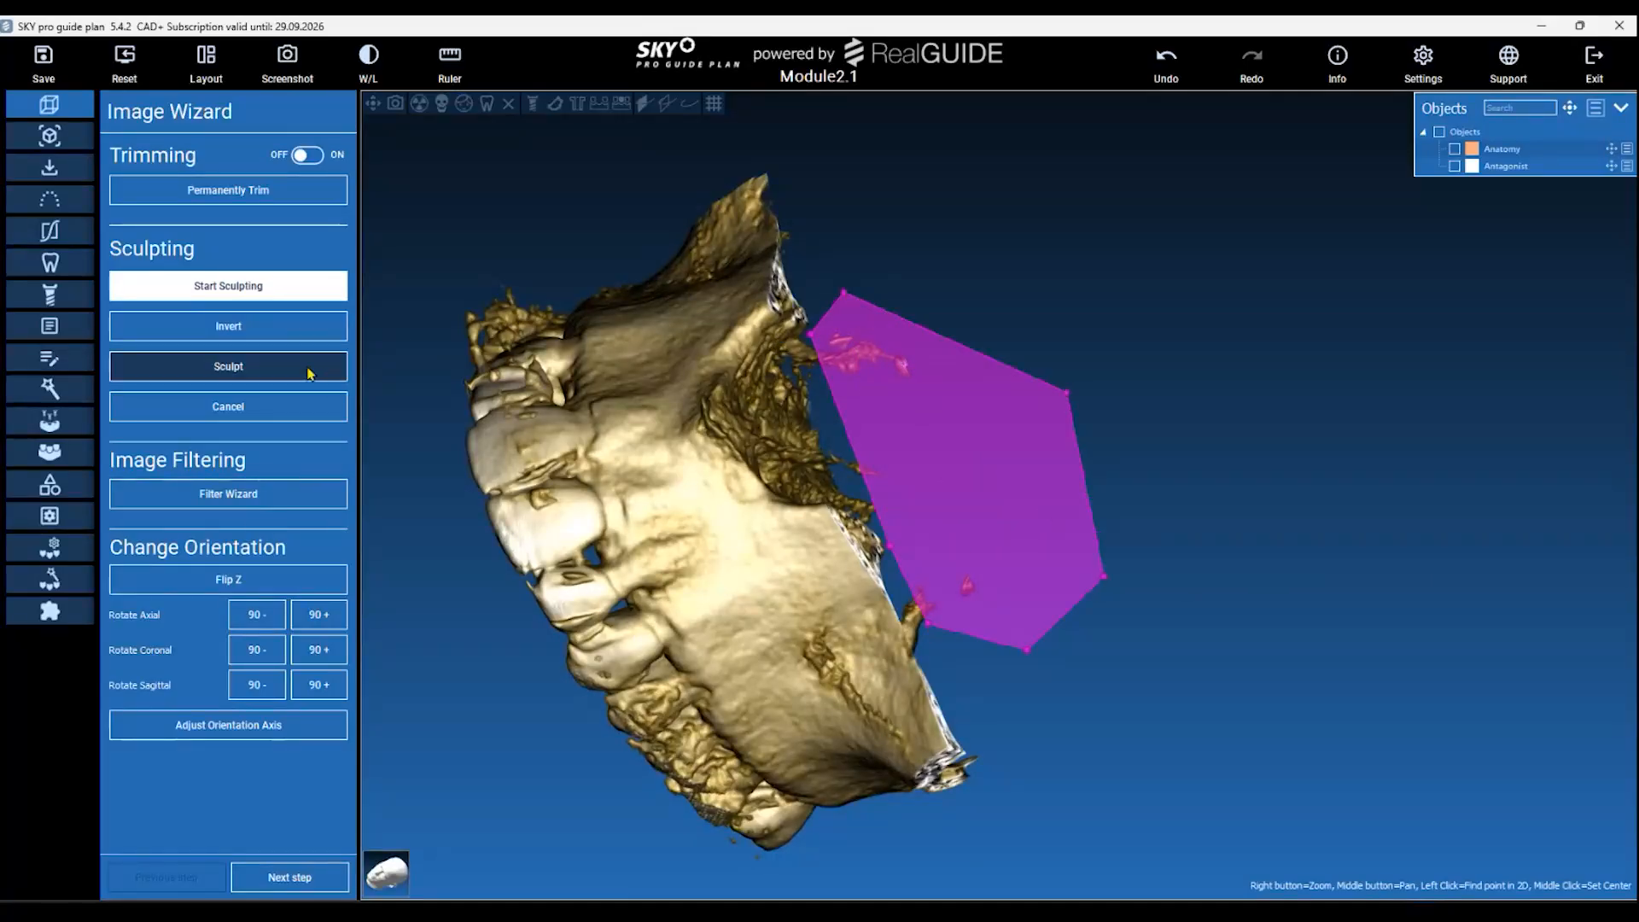
# Go to the Import 3D Objects stage and select the Anatomy model.
pyautogui.moveTo(553, 652); pyautogui.dragTo(729, 422)
pyautogui.moveTo(978, 408); pyautogui.dragTo(951, 262)
pyautogui.click(49, 136)
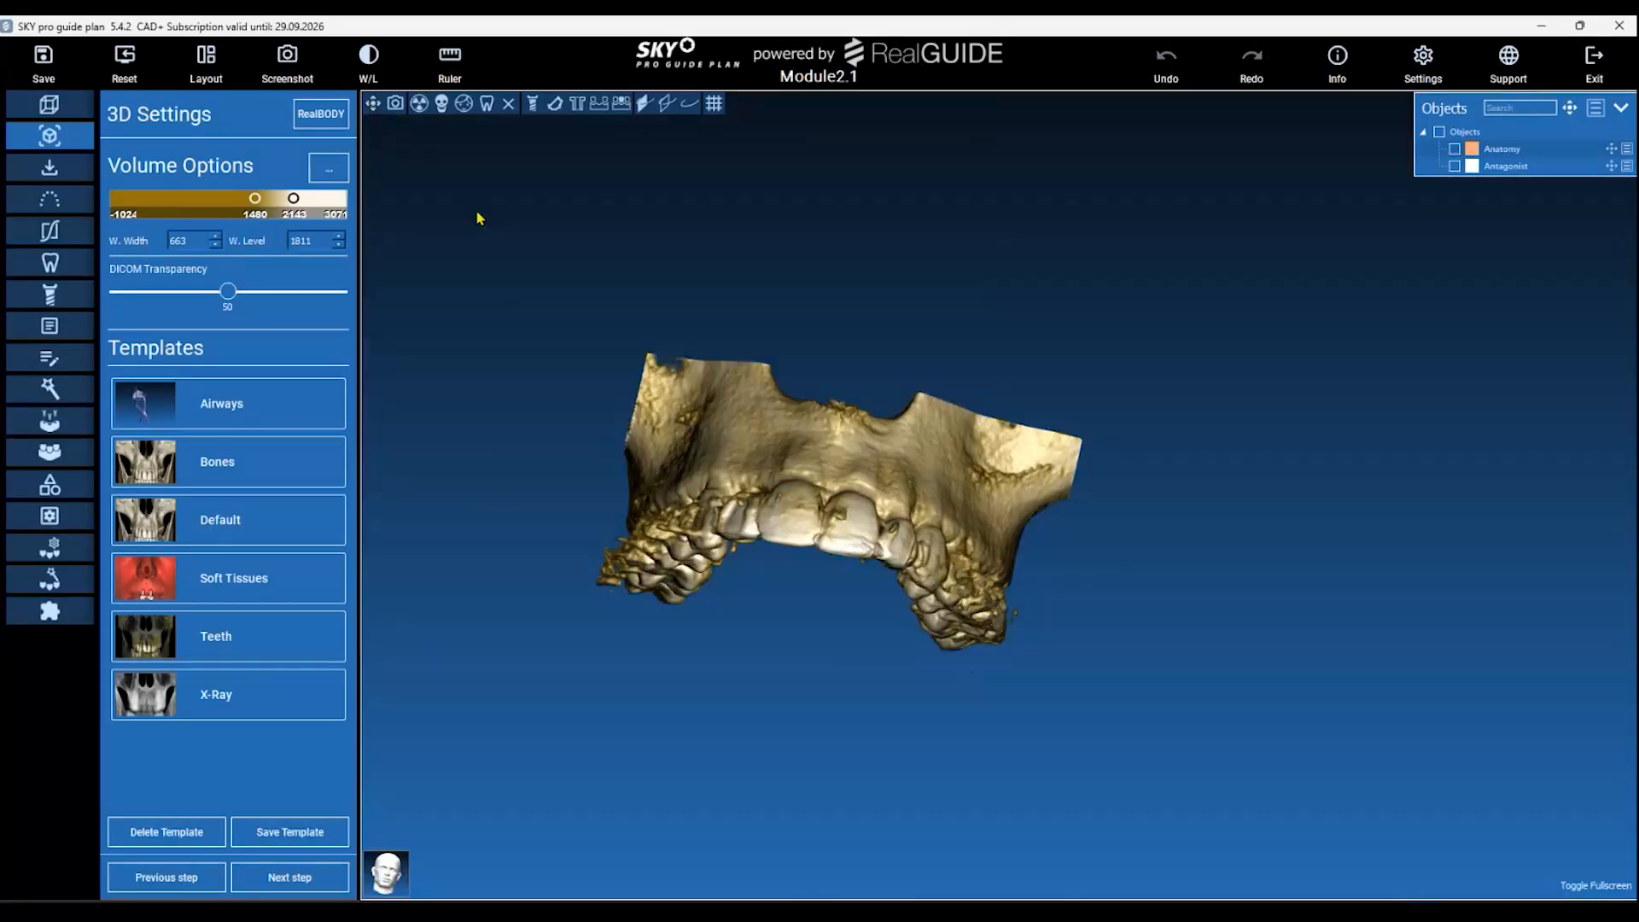
pyautogui.doubleClick(475, 219)
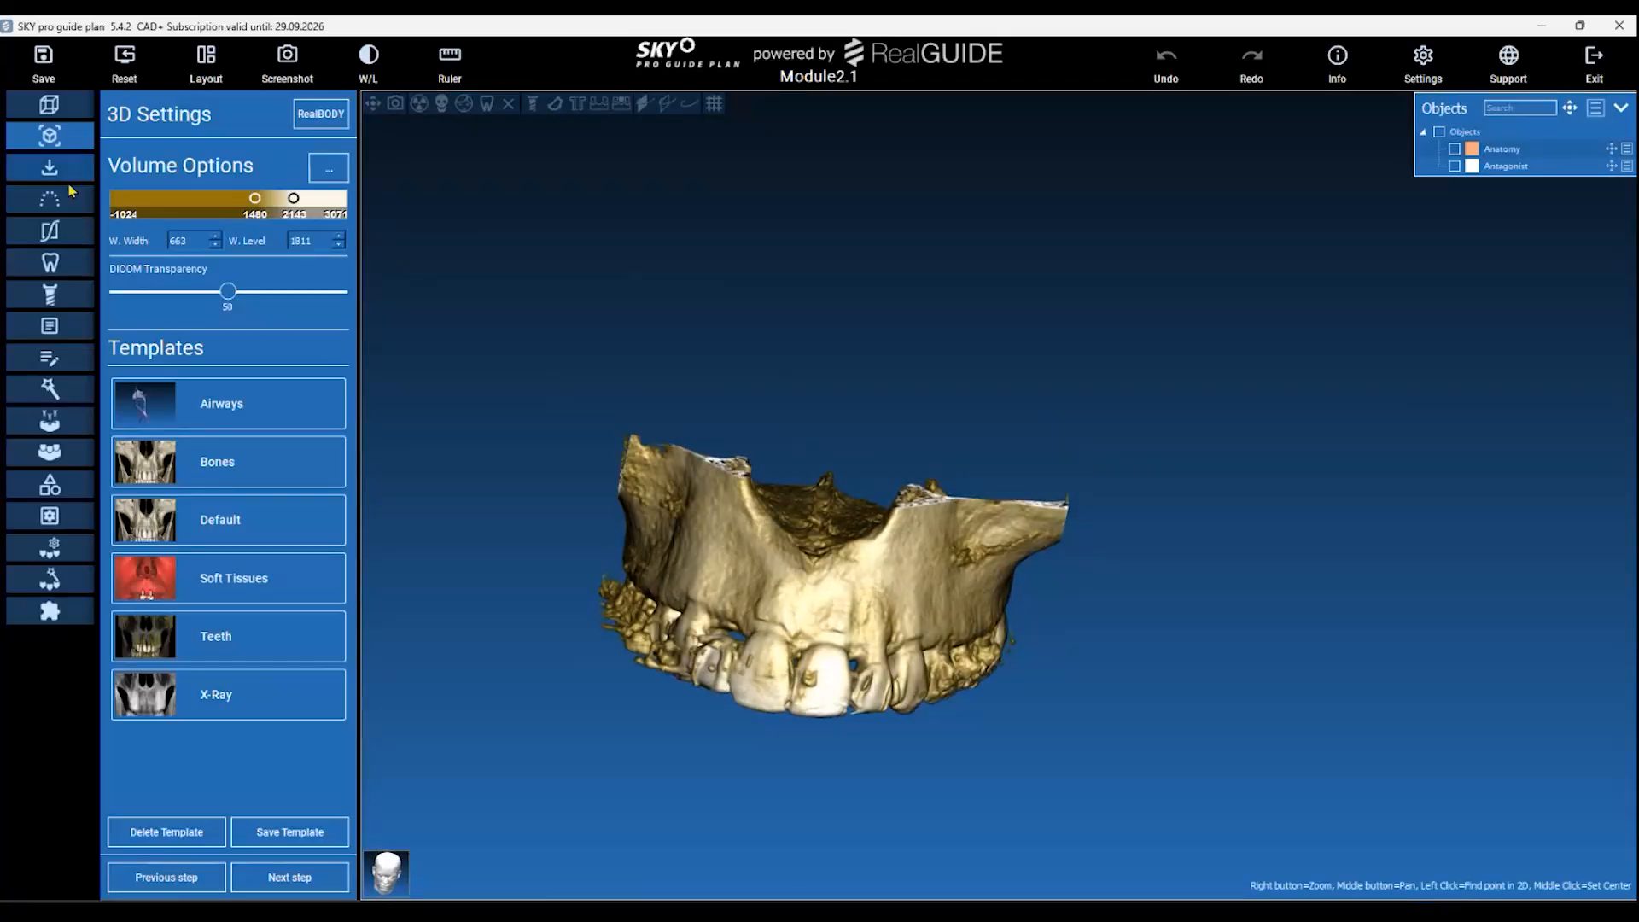
pyautogui.click(50, 167)
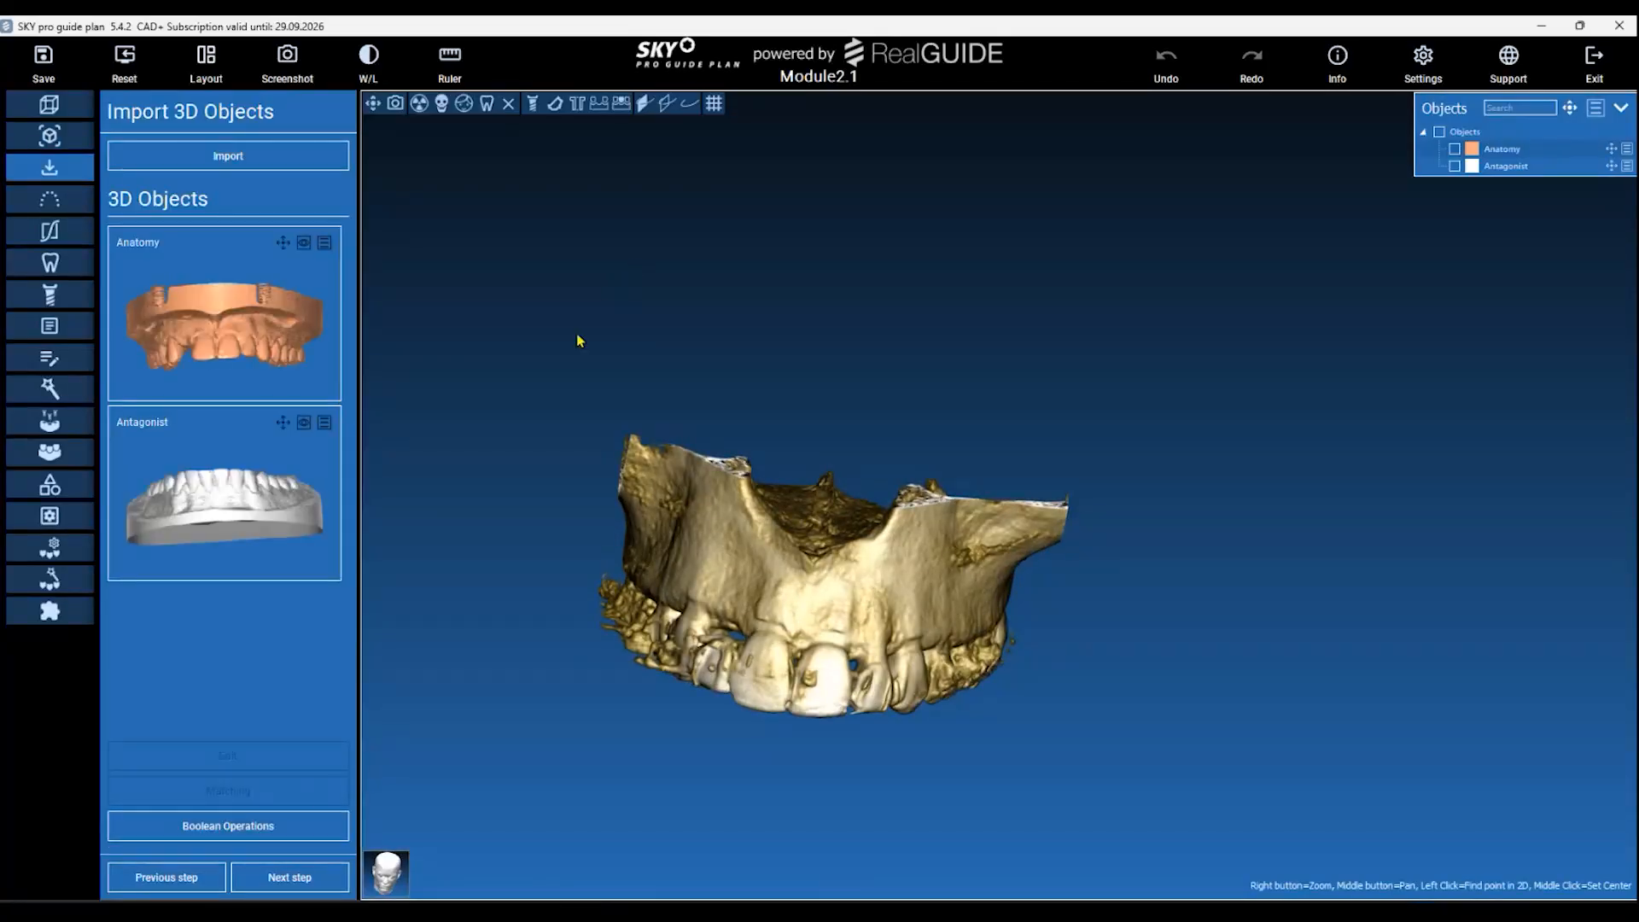
pyautogui.click(285, 381)
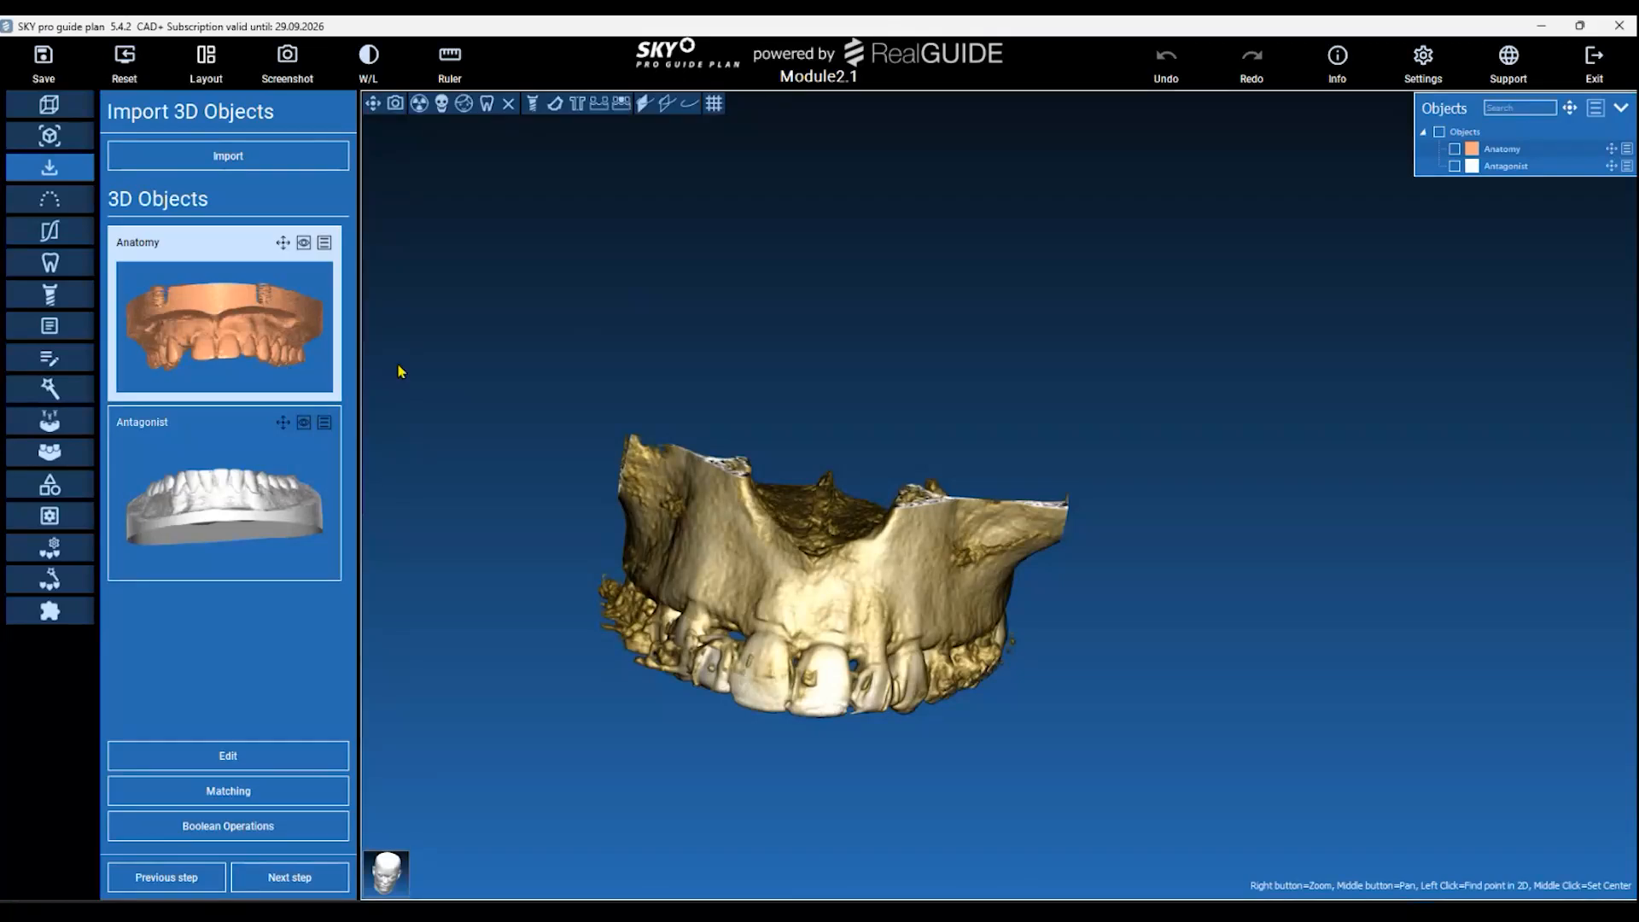
# Show the Anatomy model over the CT volume to check how well they align, and hide it again.
pyautogui.moveTo(1120, 638); pyautogui.dragTo(1216, 494)
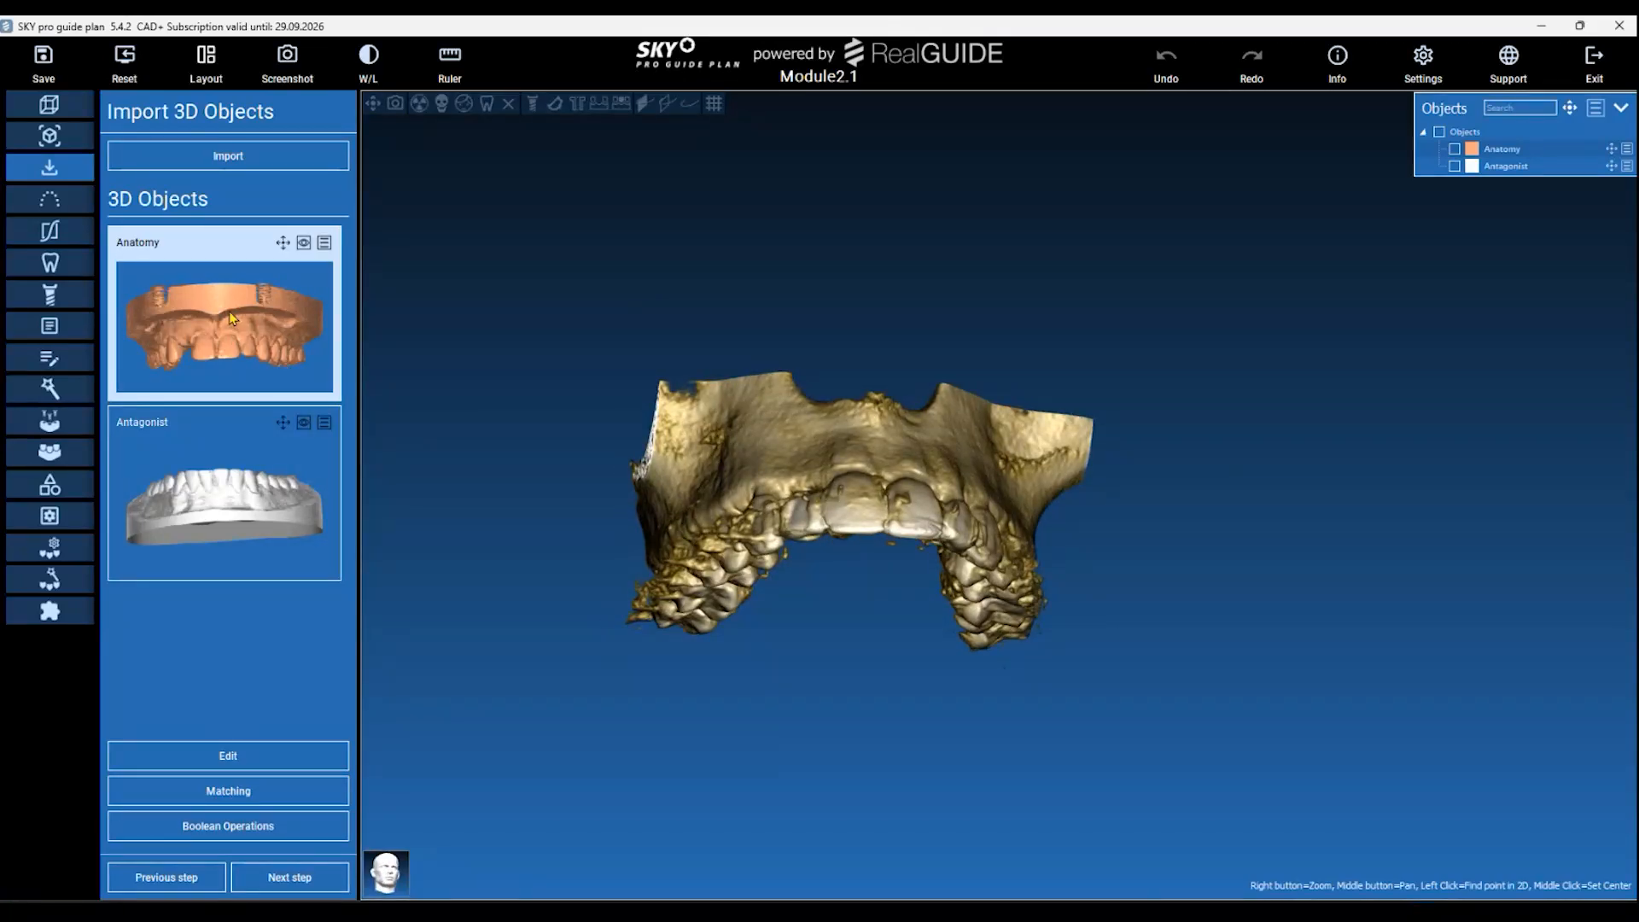
pyautogui.moveTo(896, 596); pyautogui.dragTo(887, 461)
pyautogui.moveTo(760, 602); pyautogui.dragTo(766, 673)
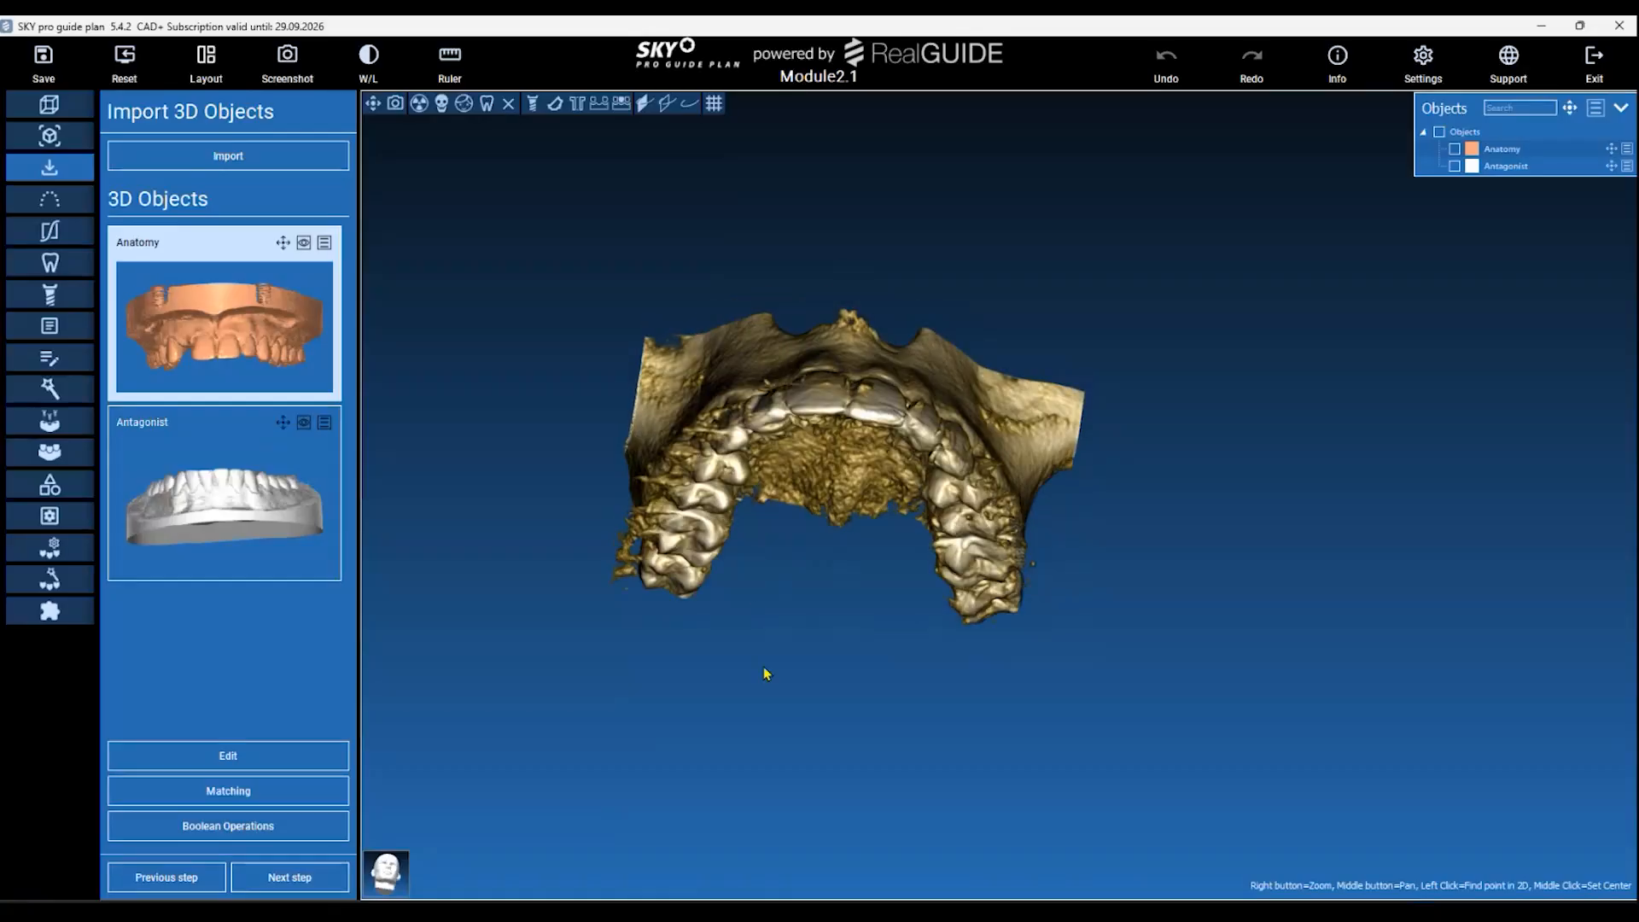
pyautogui.click(1453, 148)
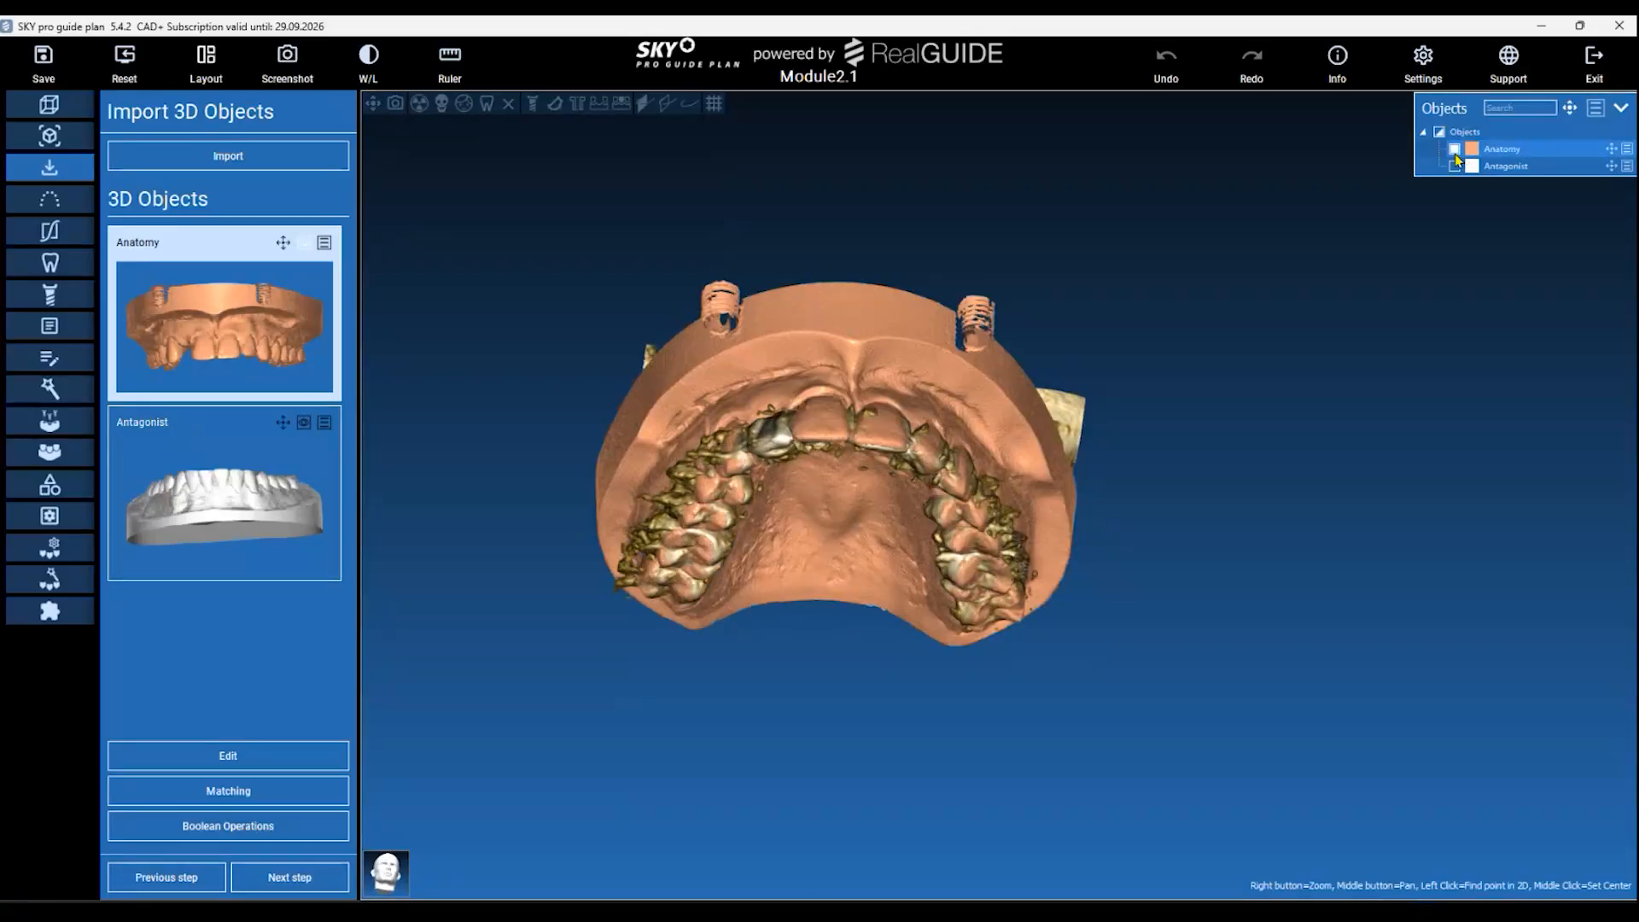
pyautogui.moveTo(1164, 420); pyautogui.dragTo(1215, 366)
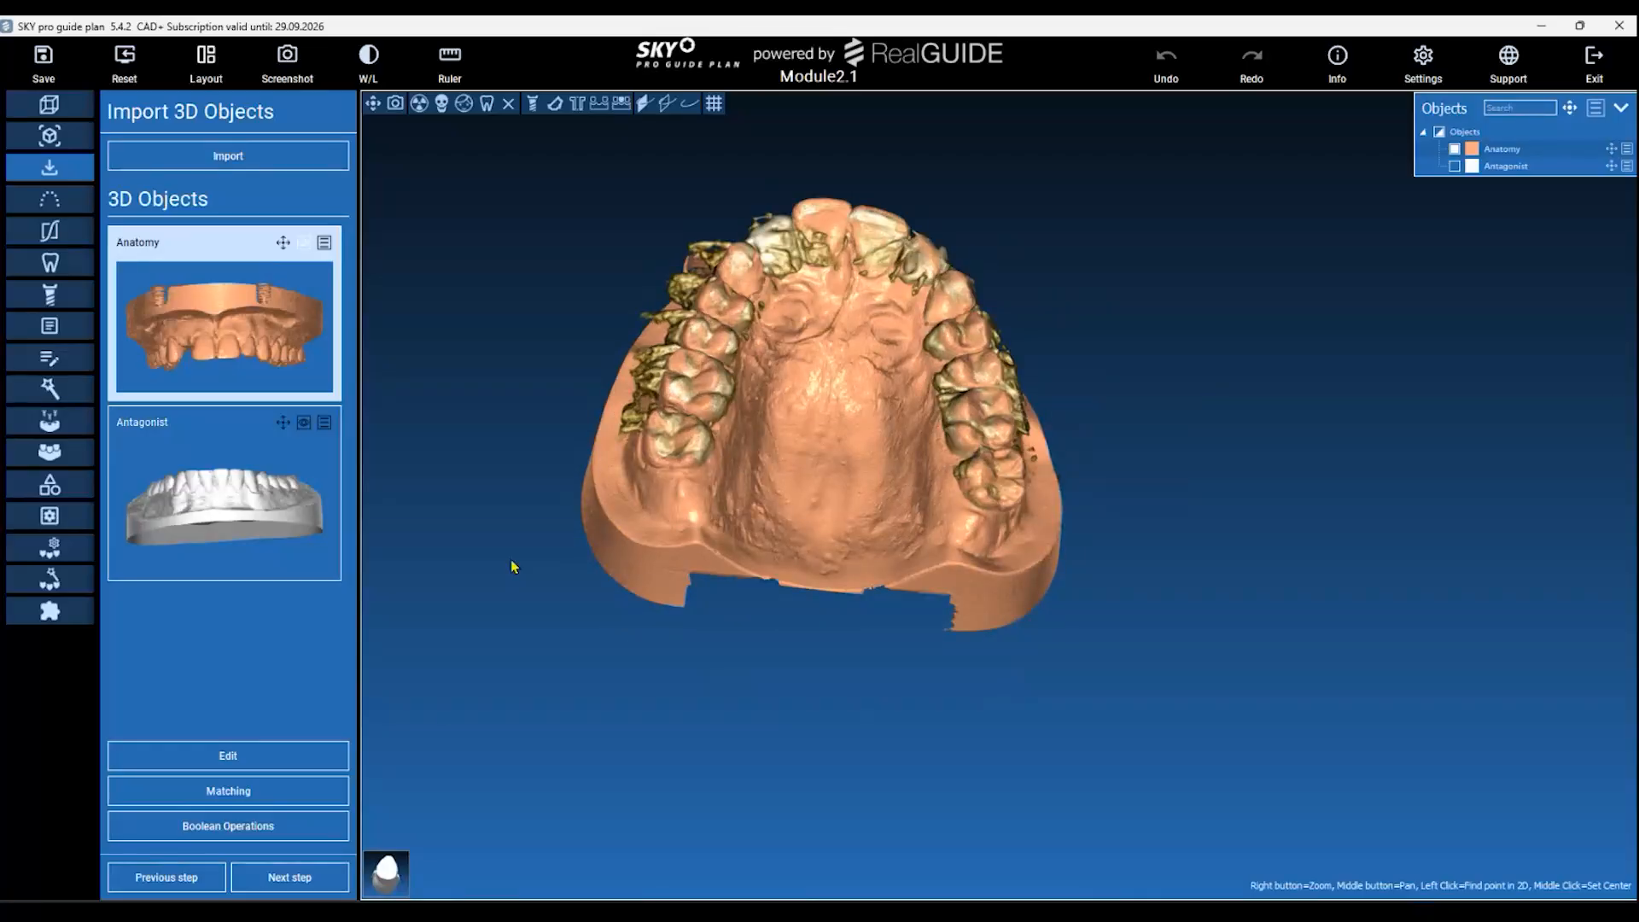
pyautogui.click(1453, 149)
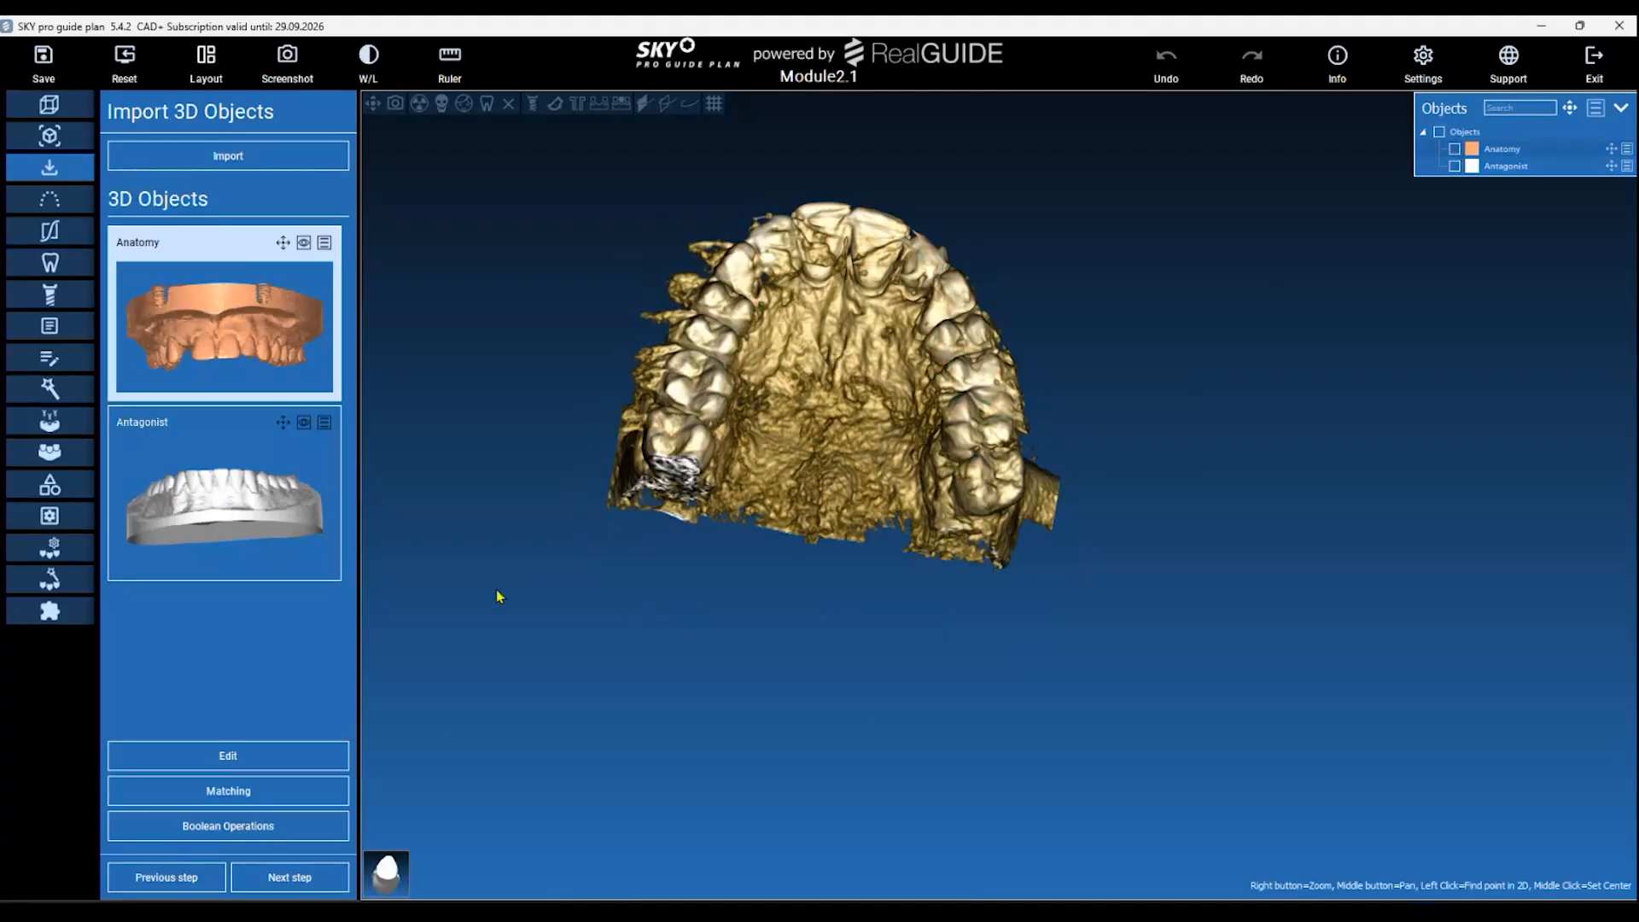
# Match the Anatomy model to the CT volume with STL on DICOM, using the Matching position and the Assisted option.
pyautogui.click(281, 790)
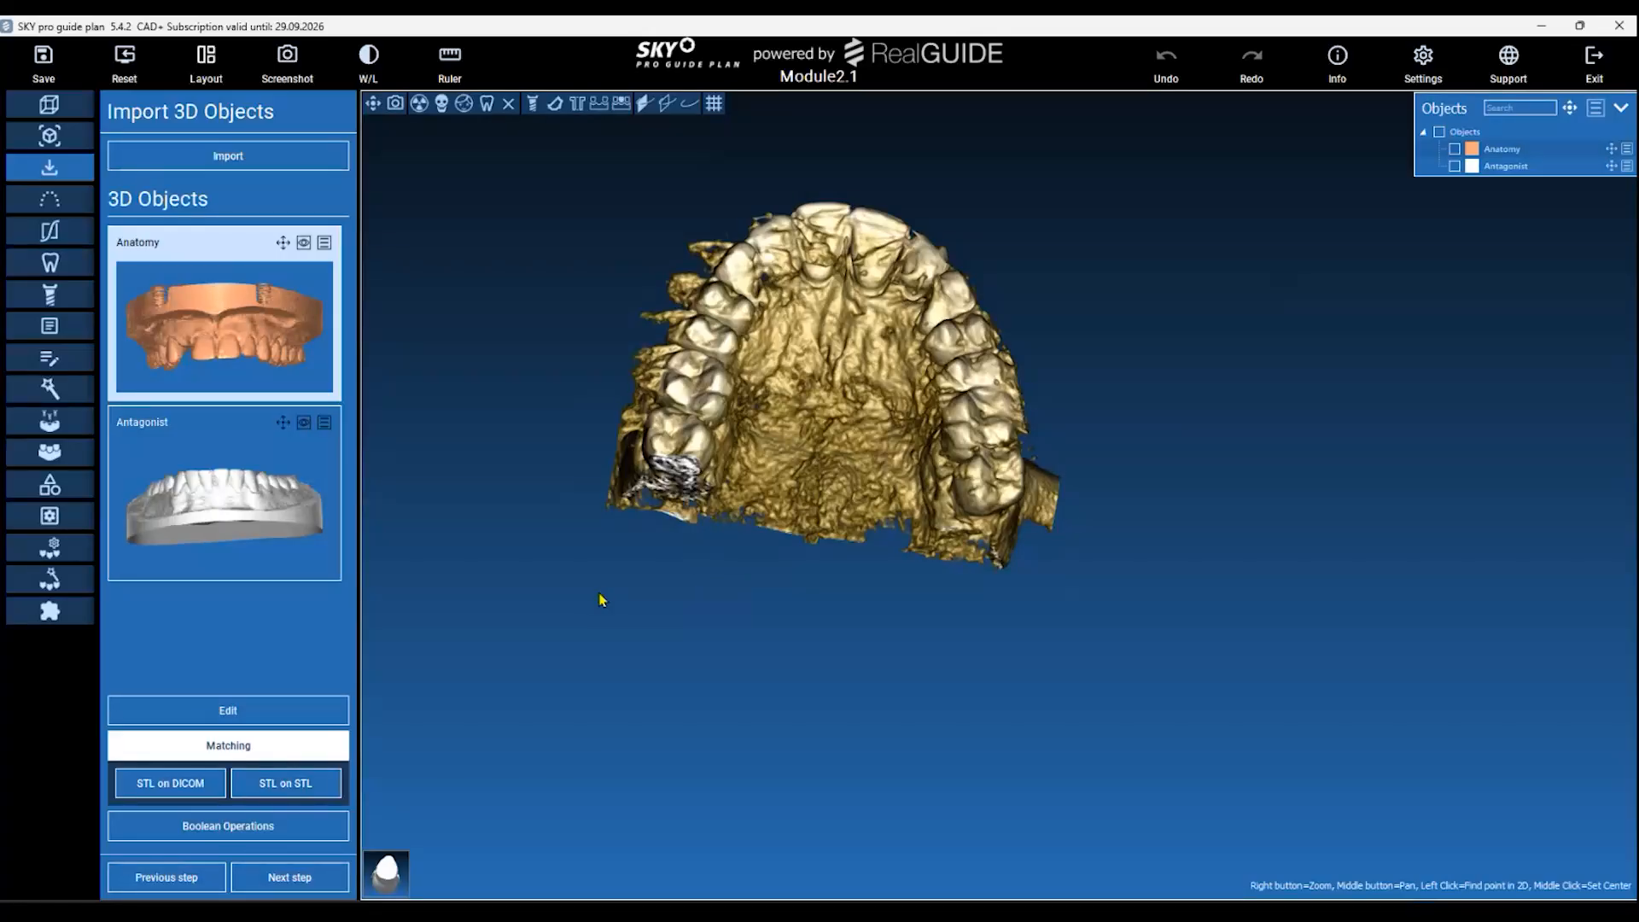
pyautogui.click(235, 745)
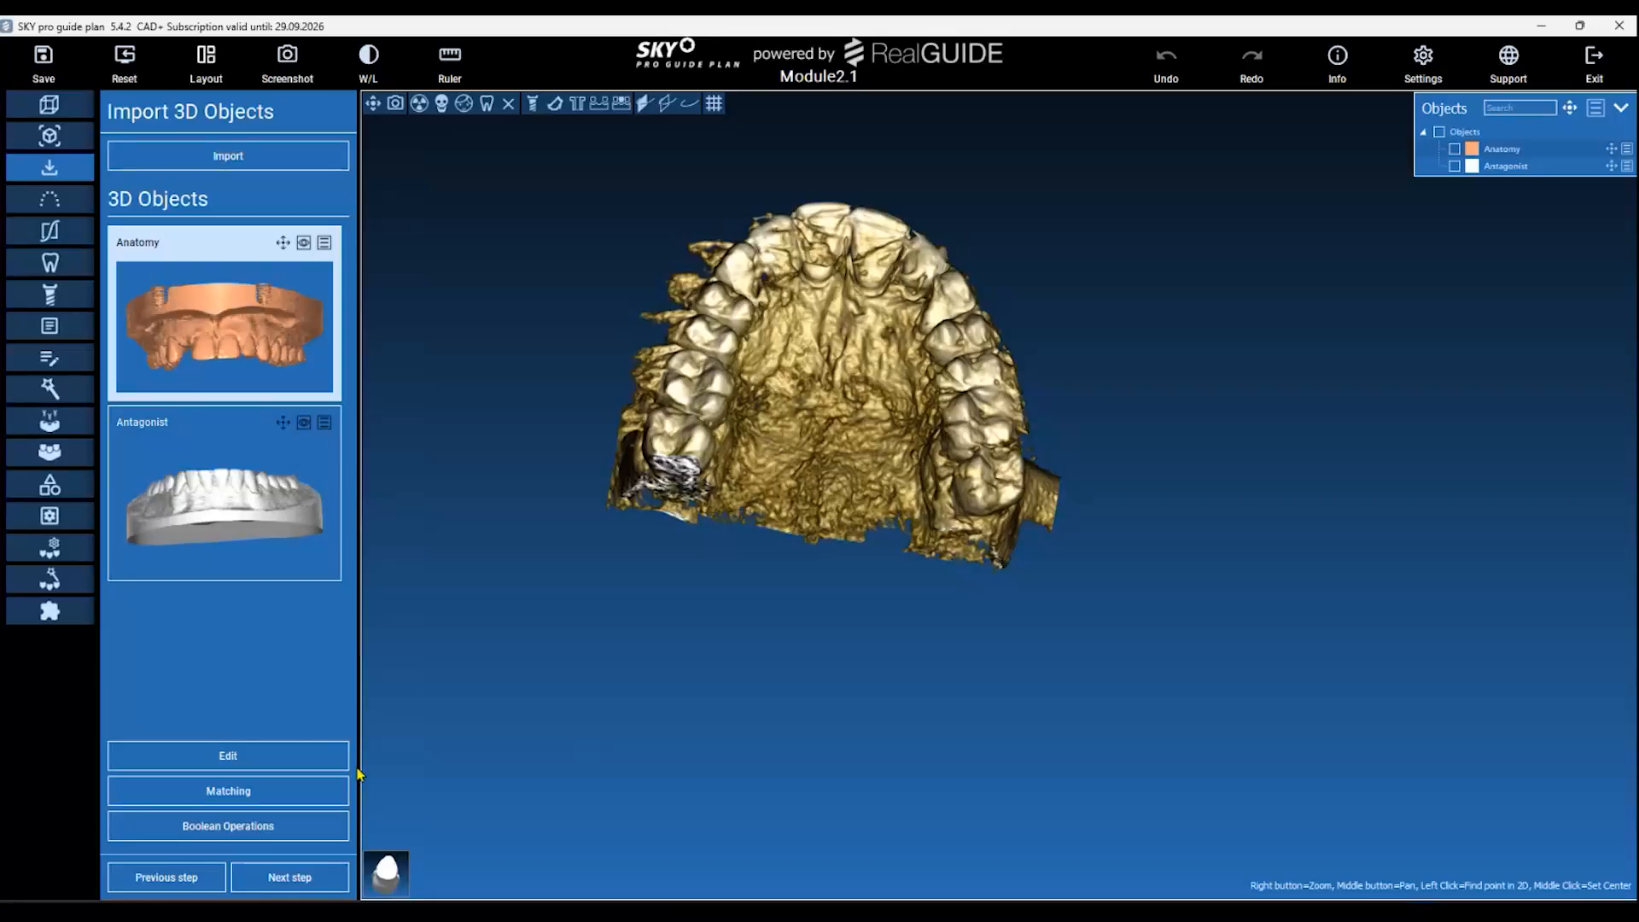
pyautogui.click(276, 799)
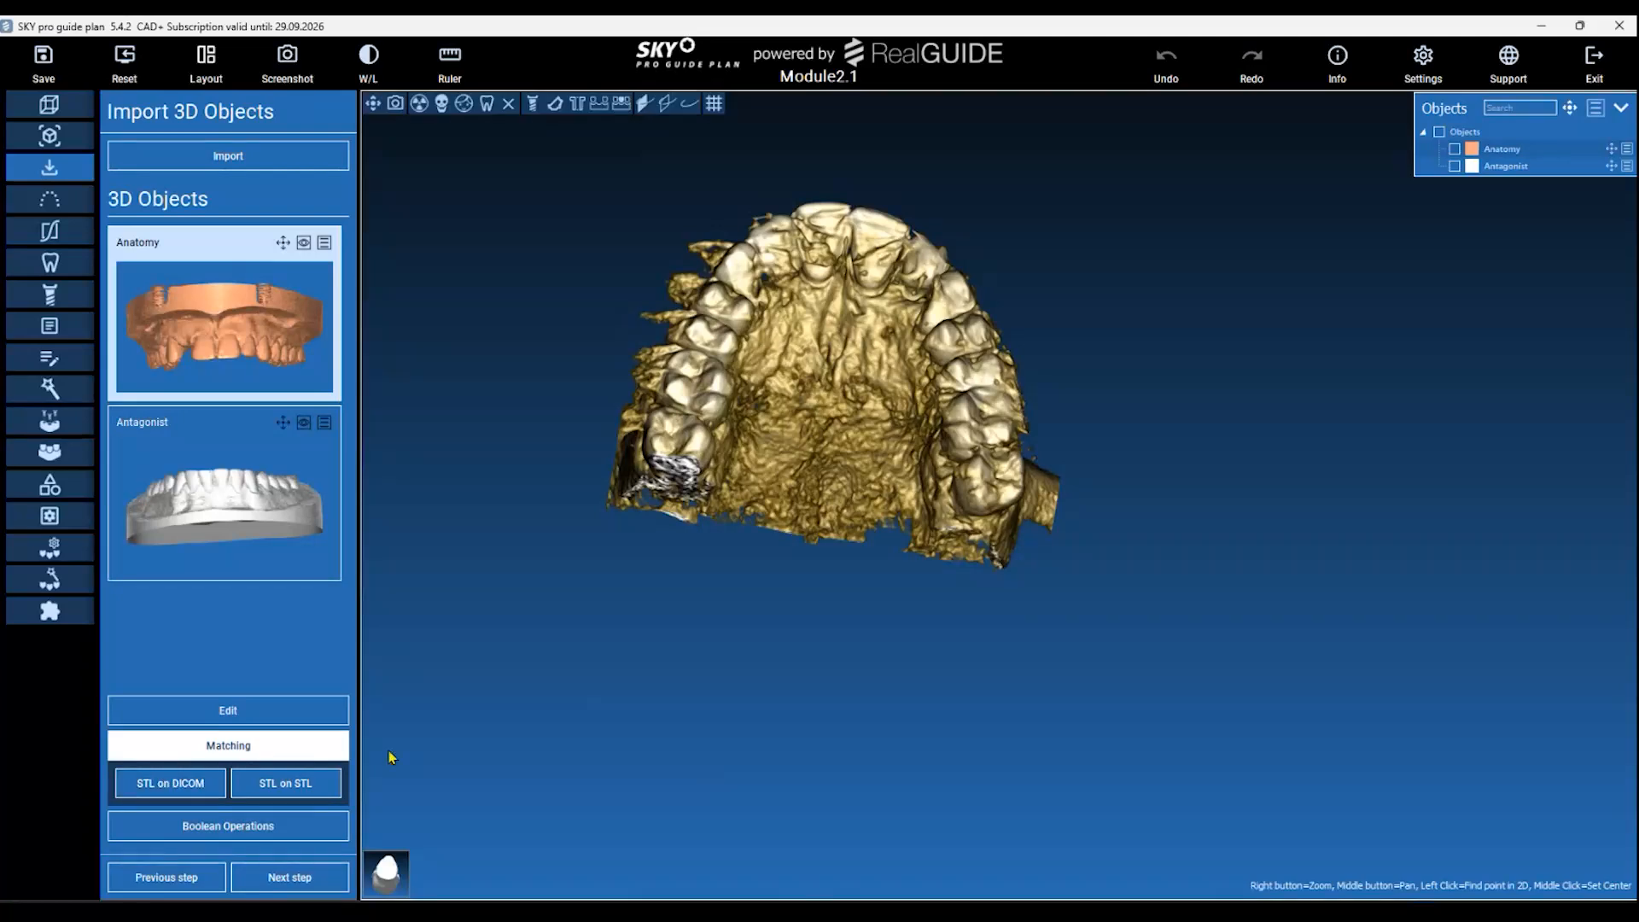
pyautogui.click(201, 784)
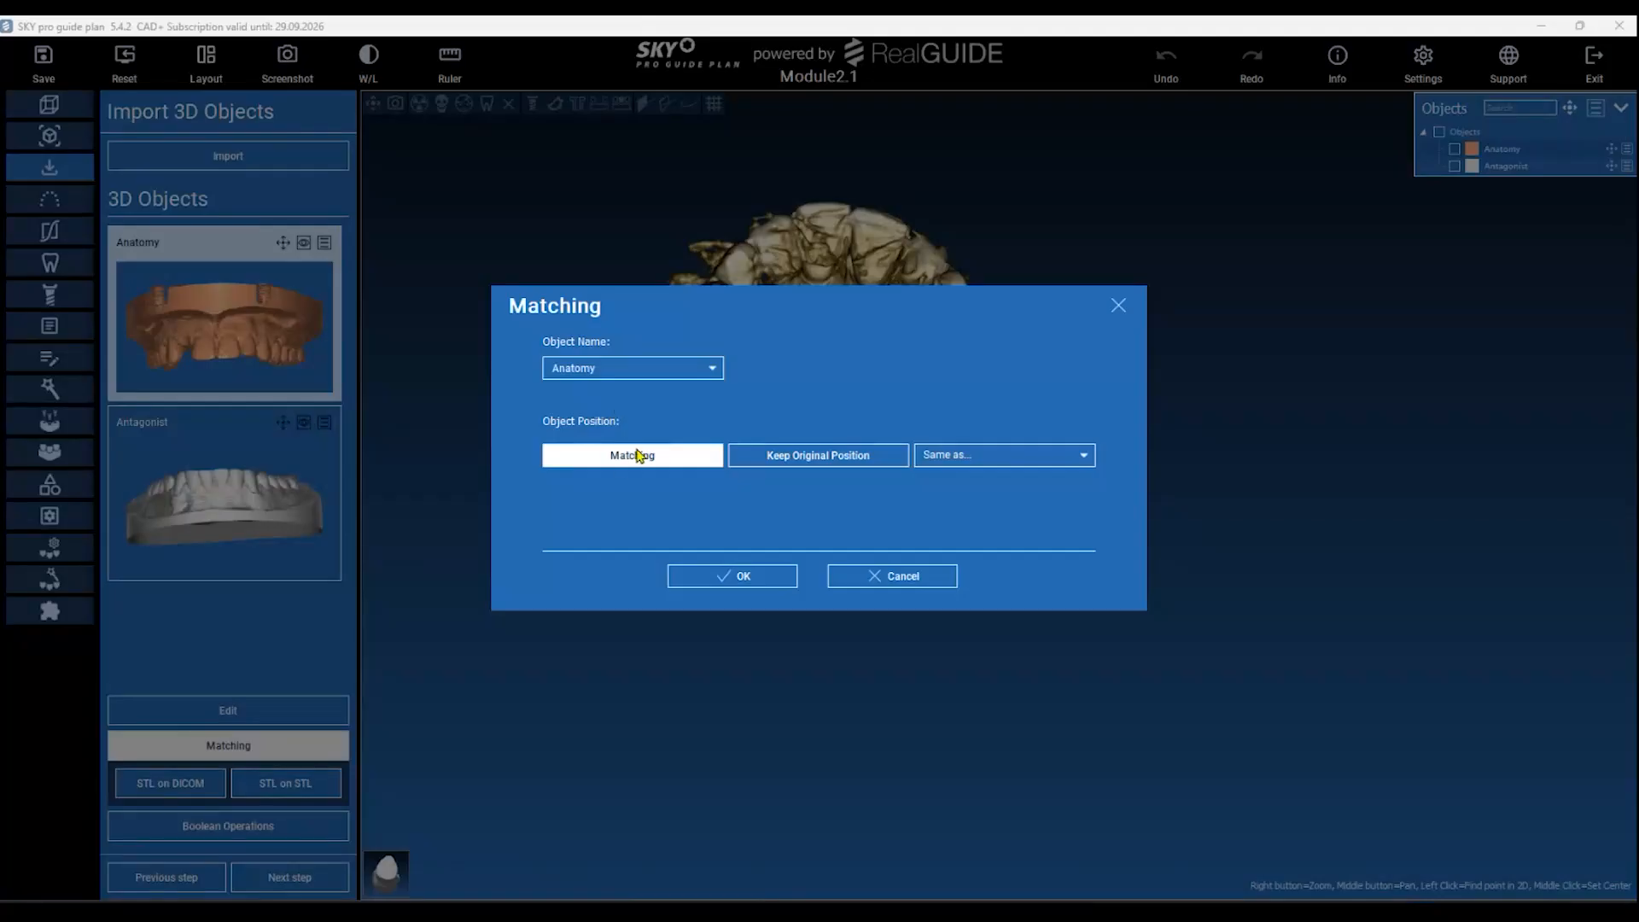
pyautogui.click(718, 578)
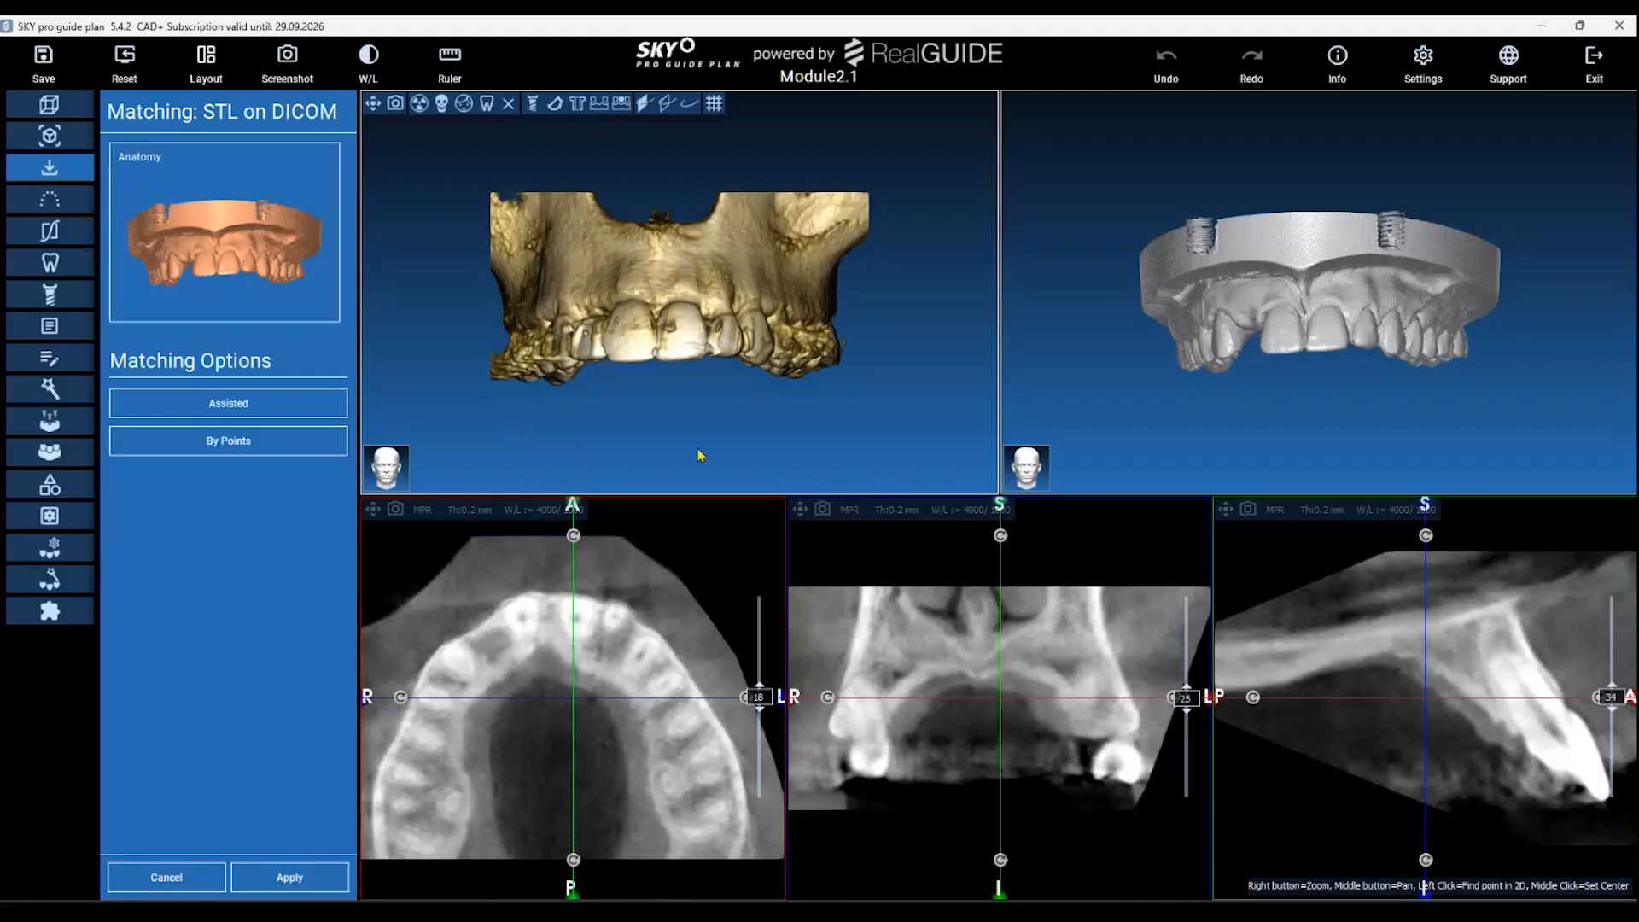
pyautogui.moveTo(630, 432); pyautogui.dragTo(660, 279)
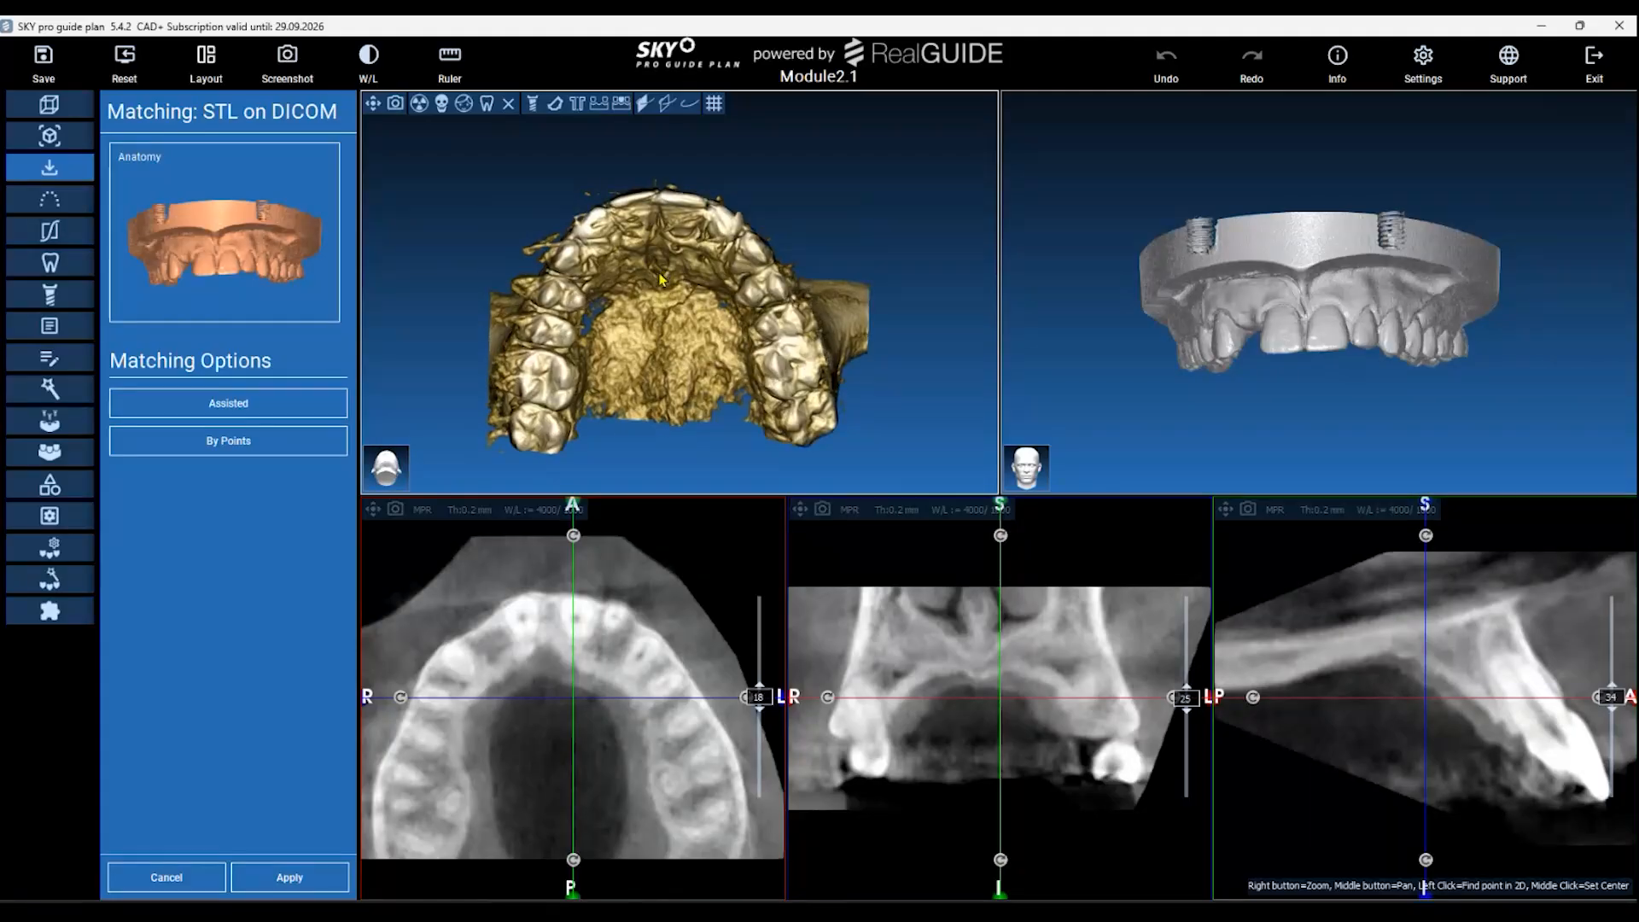
pyautogui.click(293, 413)
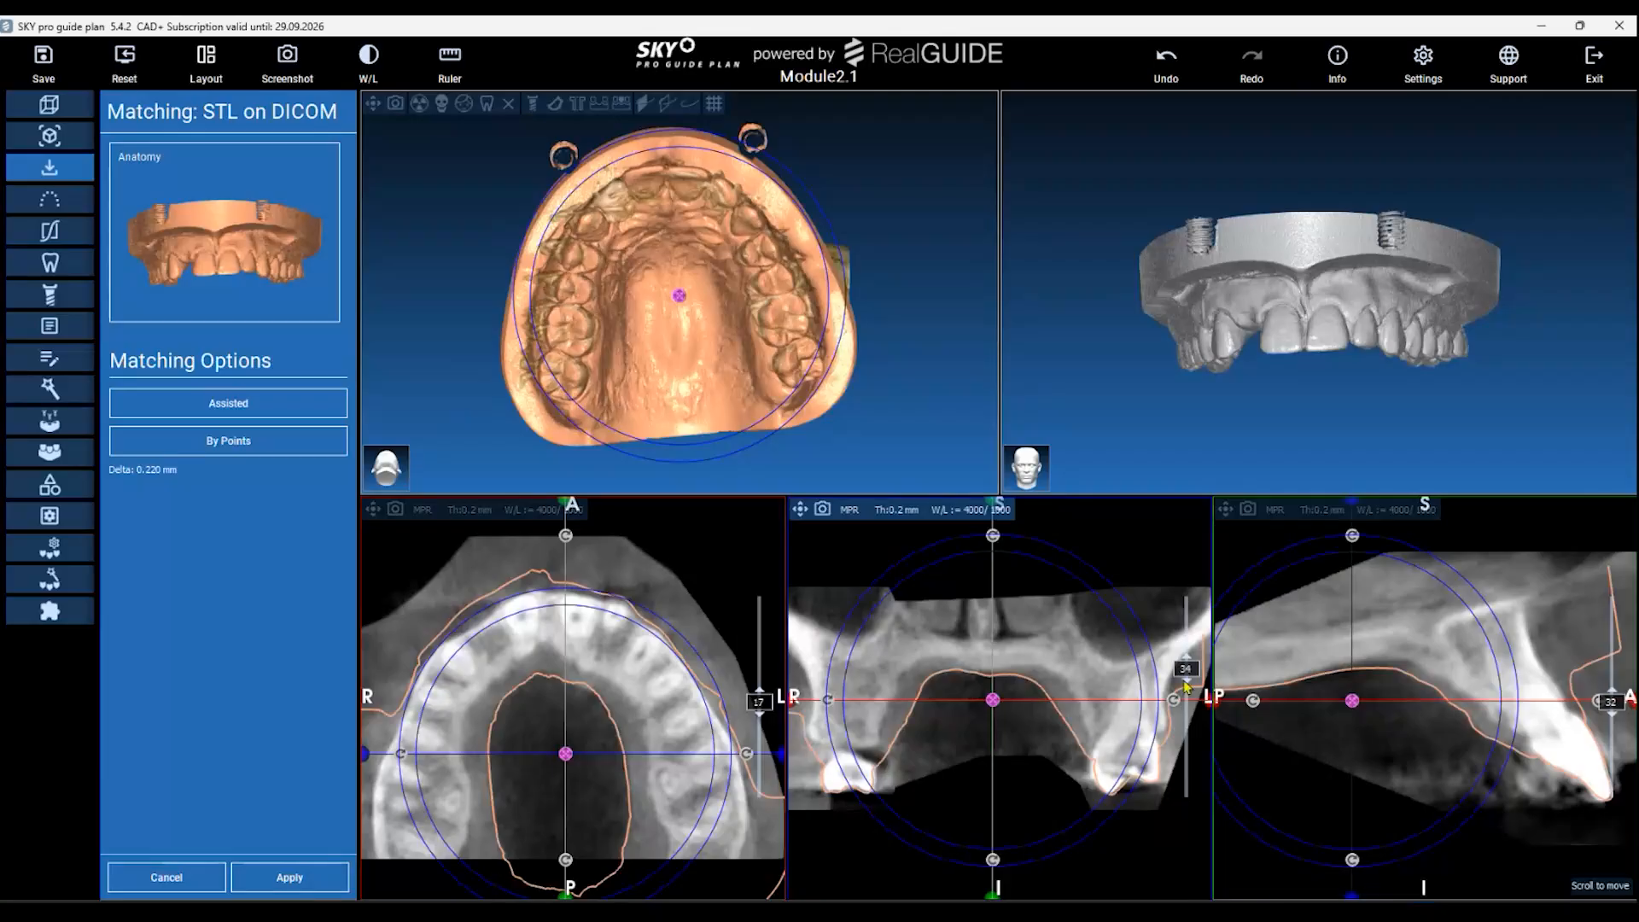
# Check how the Anatomy outline follows the teeth and palate in the coronal and axial slices after the assisted match.
pyautogui.moveTo(1186, 680); pyautogui.dragTo(1191, 701)
pyautogui.scroll(3, 843, 780)
pyautogui.scroll(-3, 1017, 695)
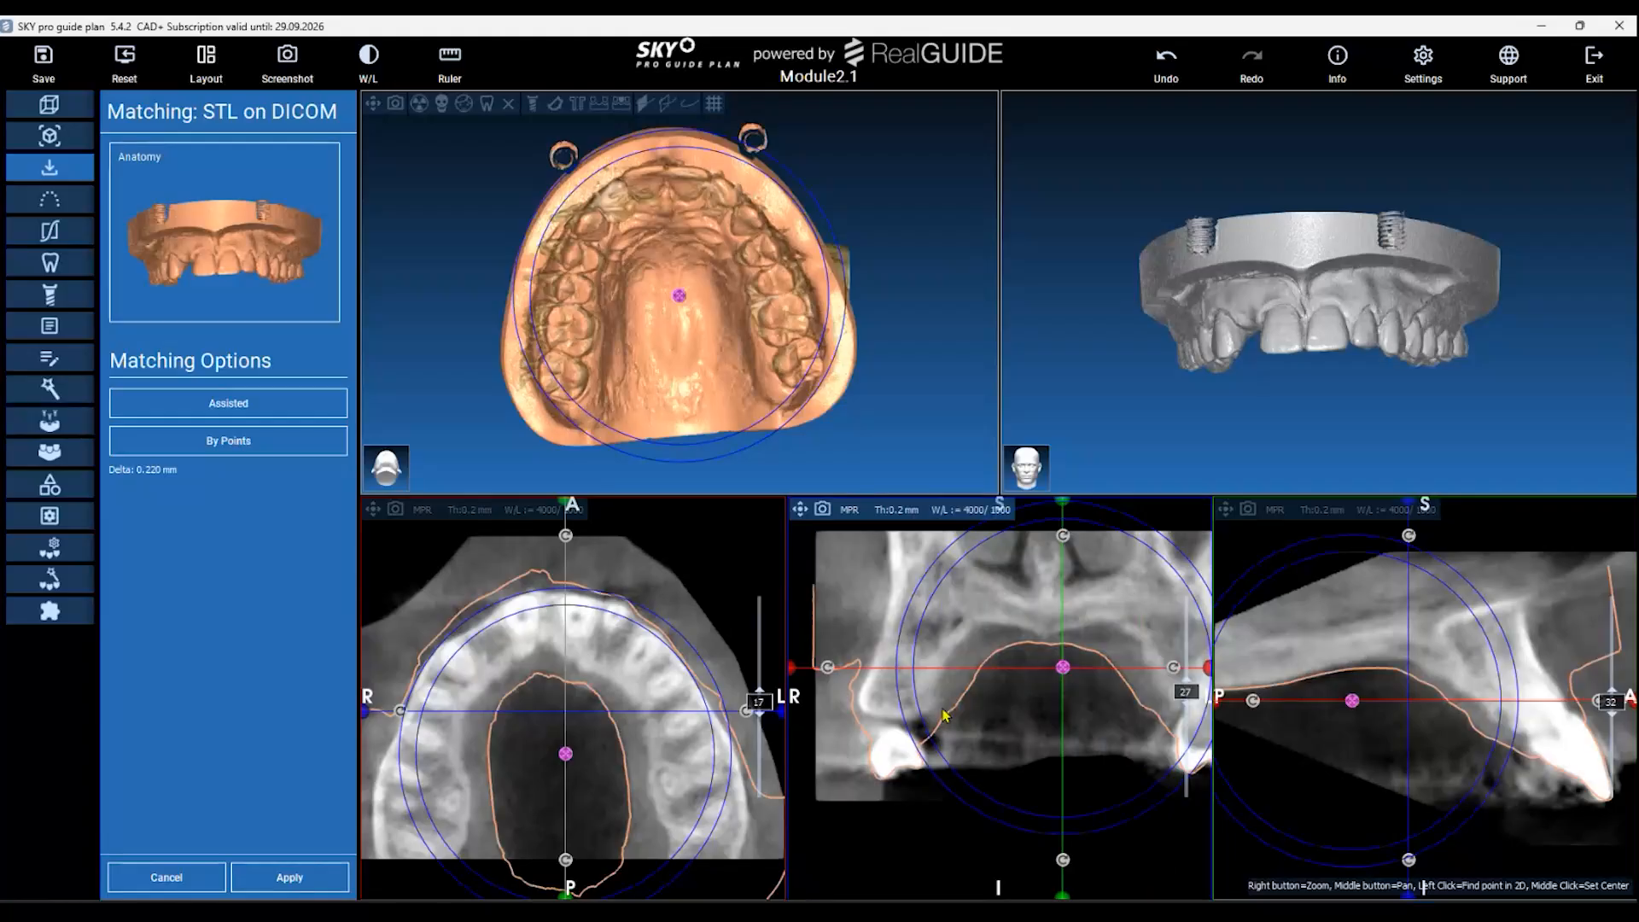
pyautogui.moveTo(944, 714); pyautogui.dragTo(912, 744, button='middle')
pyautogui.rightClick(940, 649)
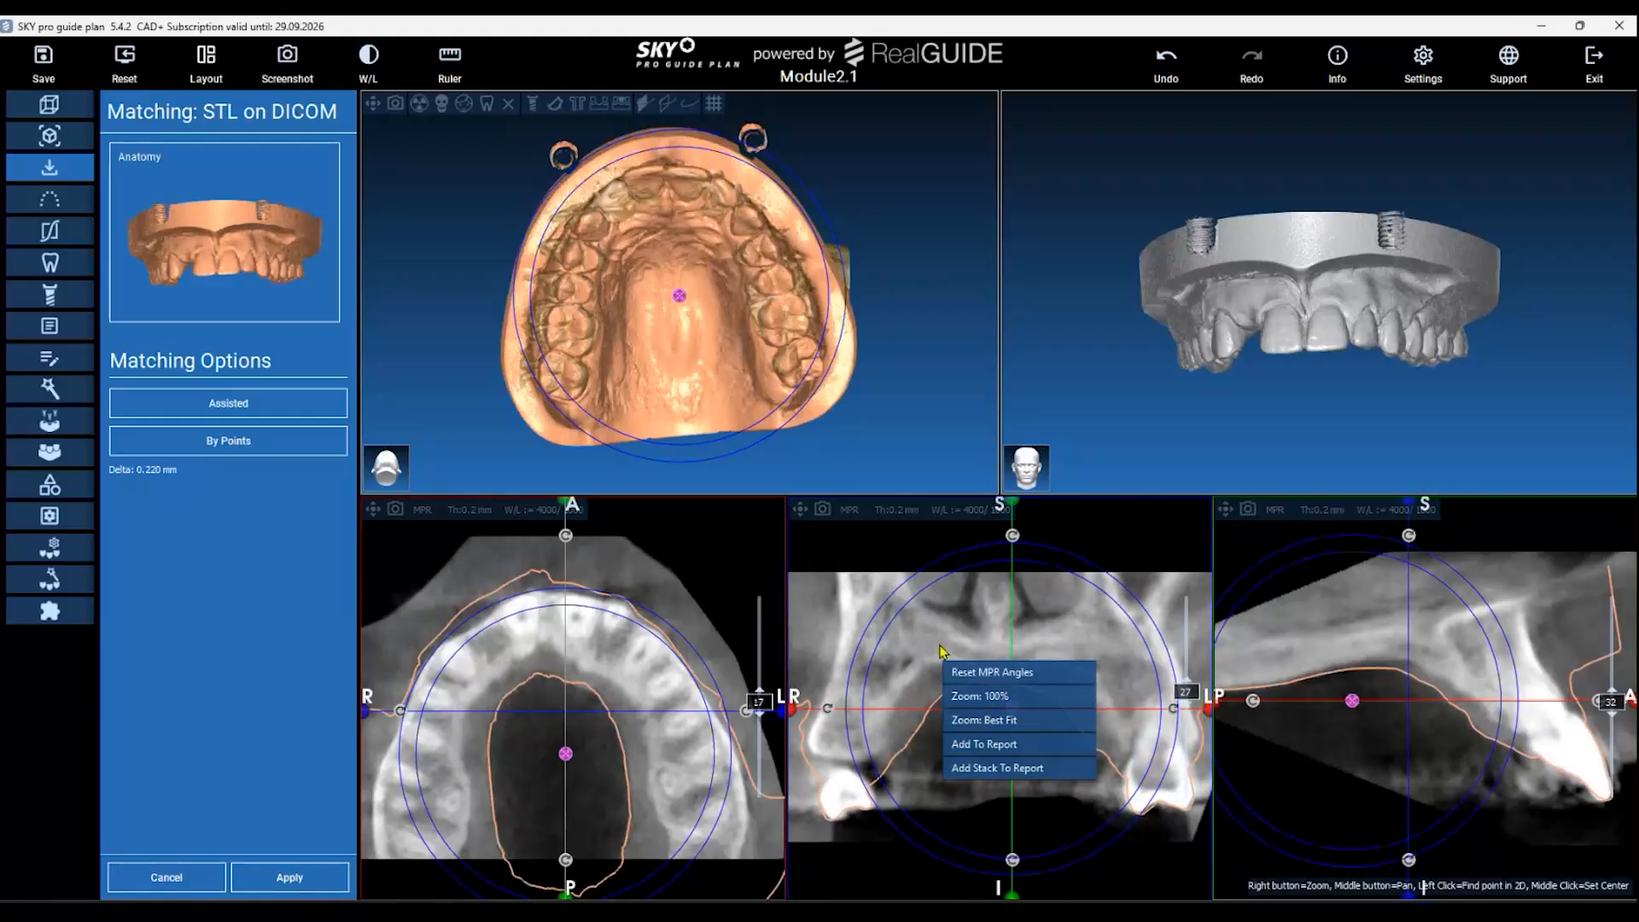
pyautogui.click(1081, 795)
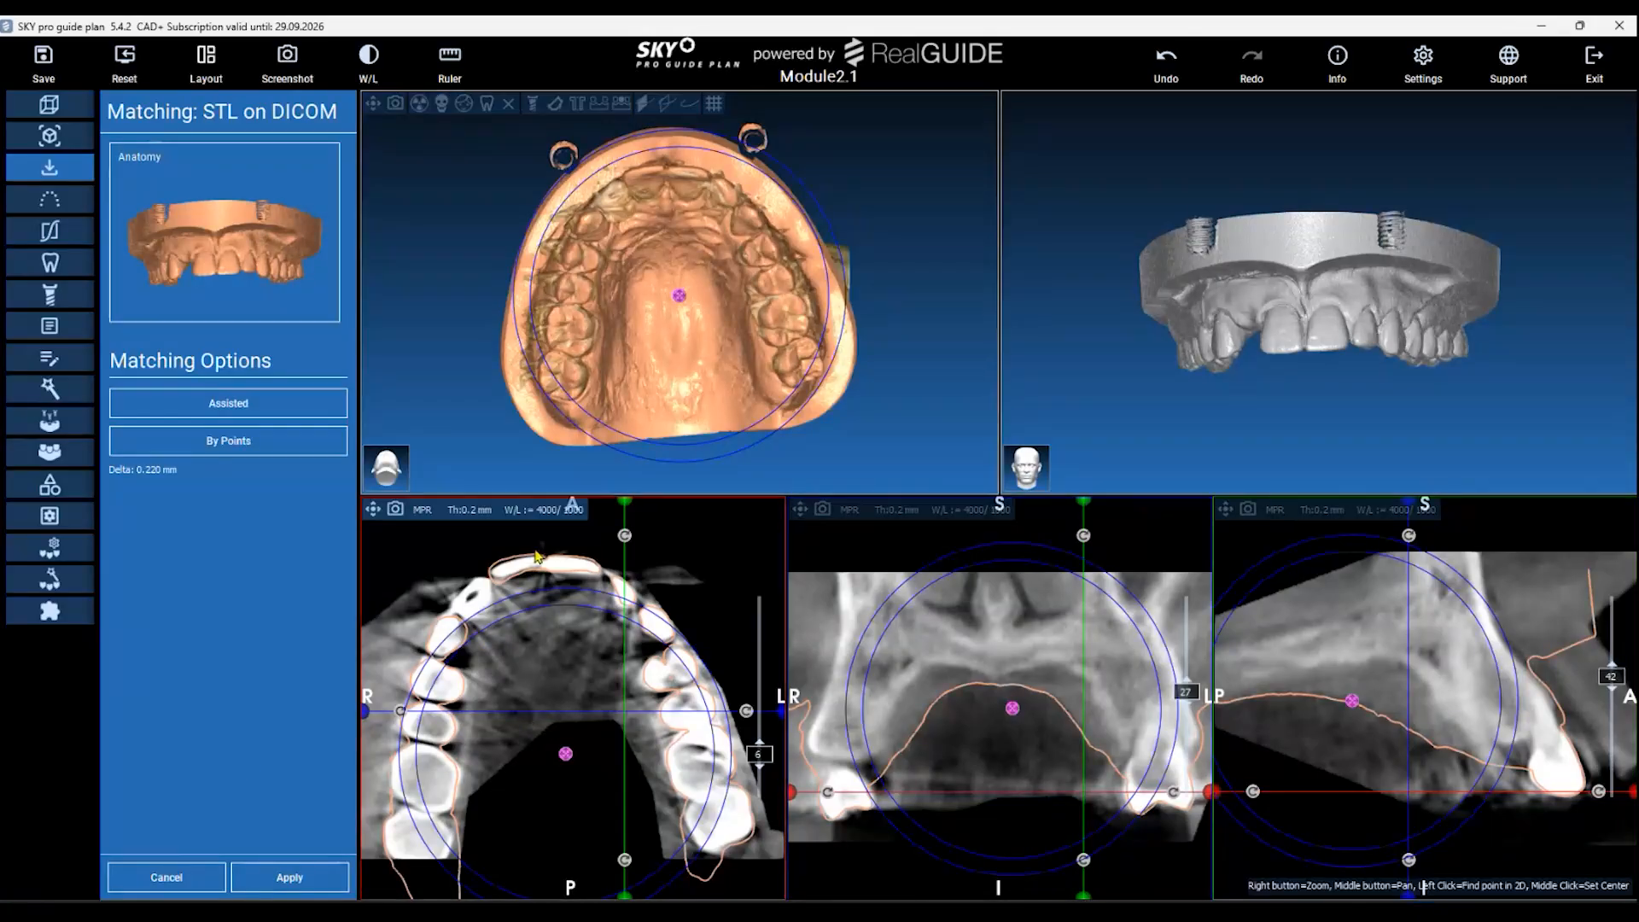
# Undo the assisted match and leave the STL on DICOM matching without applying it.
pyautogui.click(286, 445)
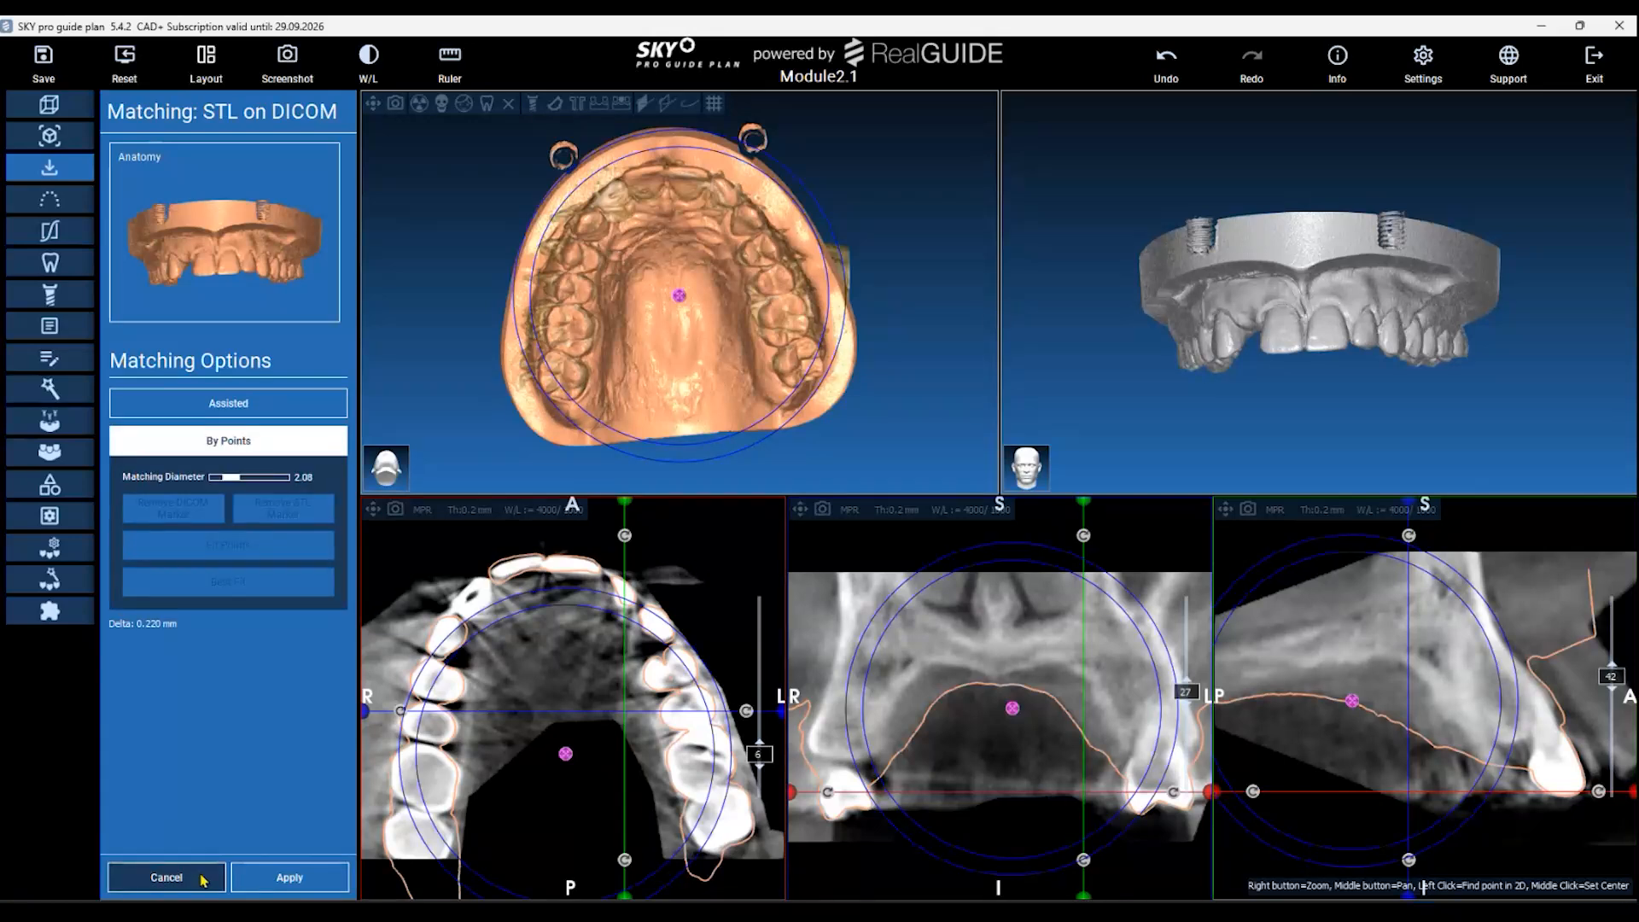
pyautogui.click(1165, 62)
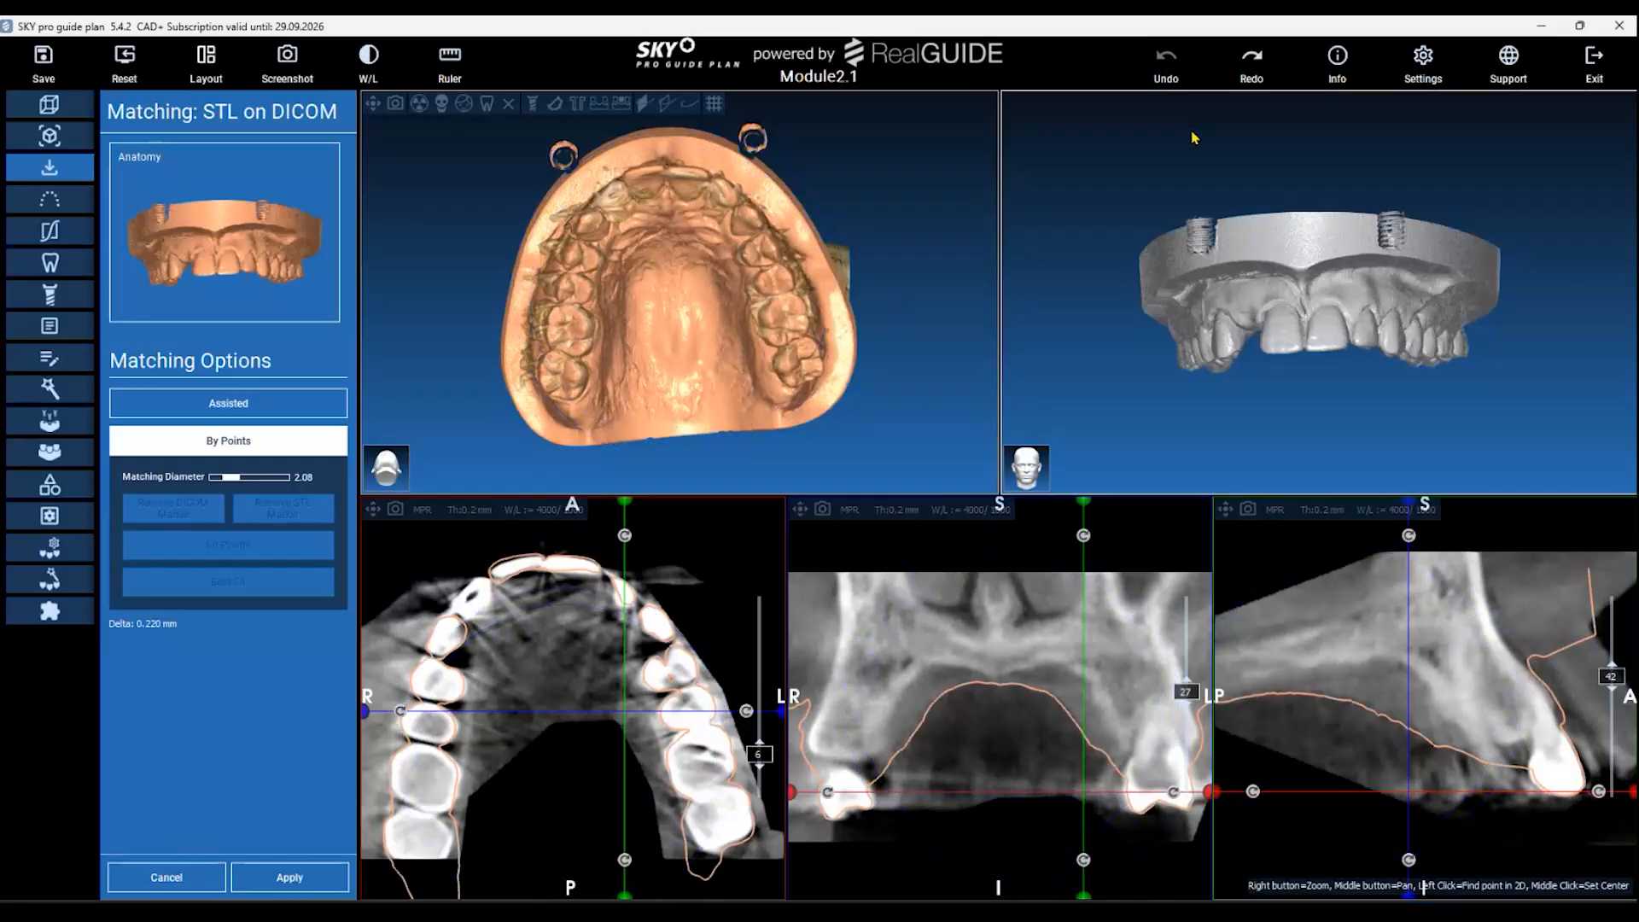
pyautogui.click(188, 879)
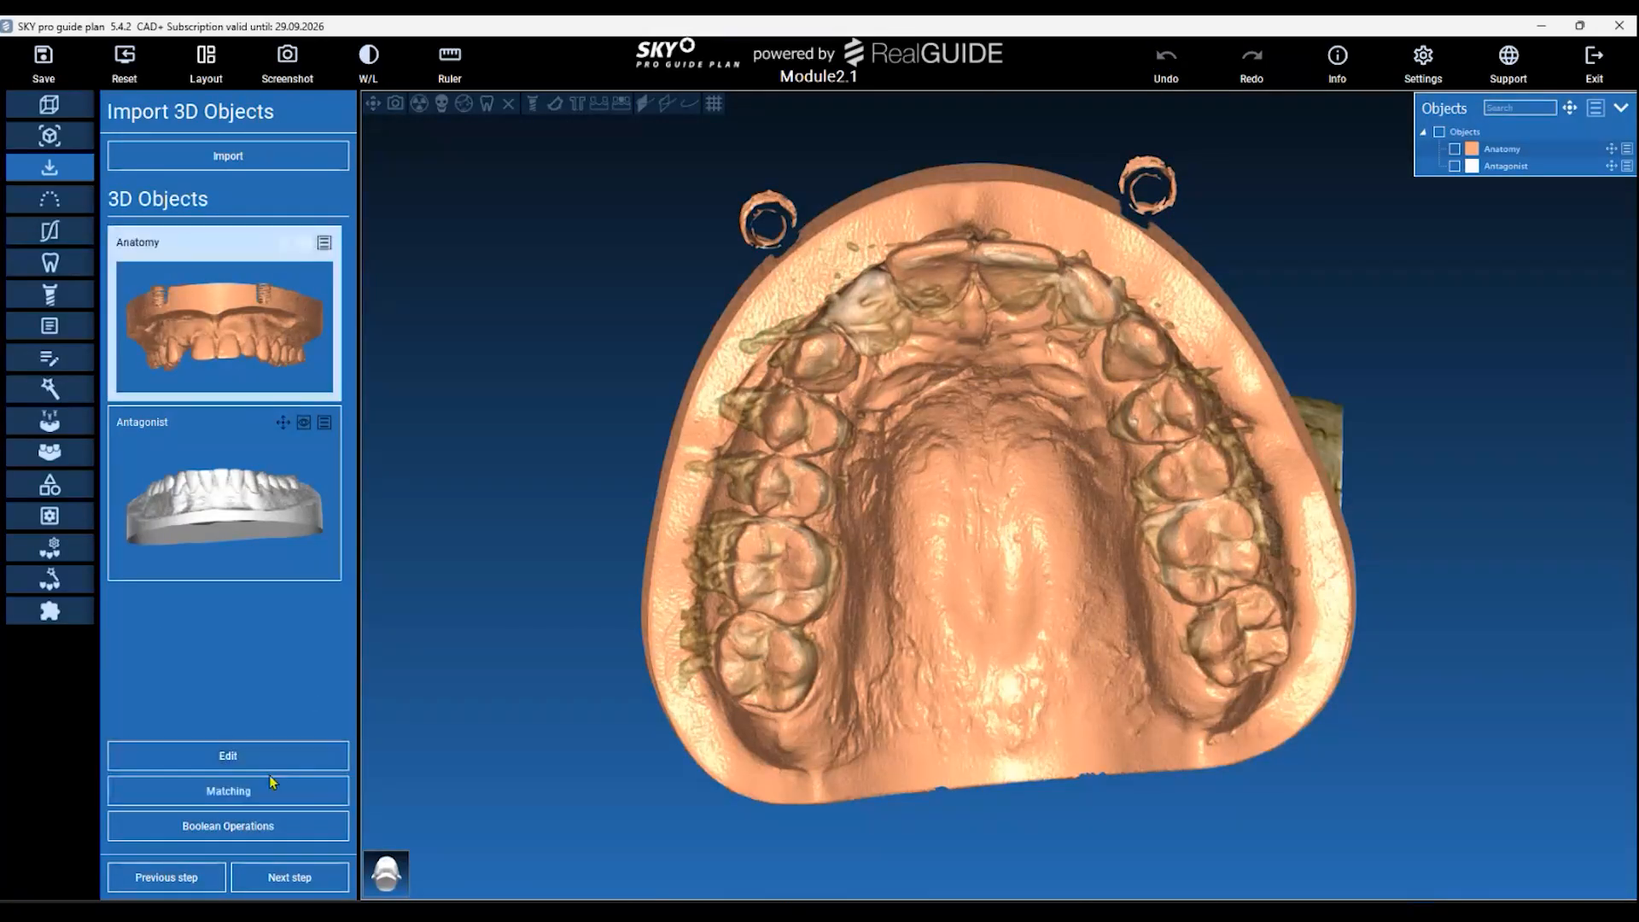
# Start a new STL on DICOM matching for the Anatomy model with the Matching position and the By Points option.
pyautogui.click(271, 791)
pyautogui.click(189, 786)
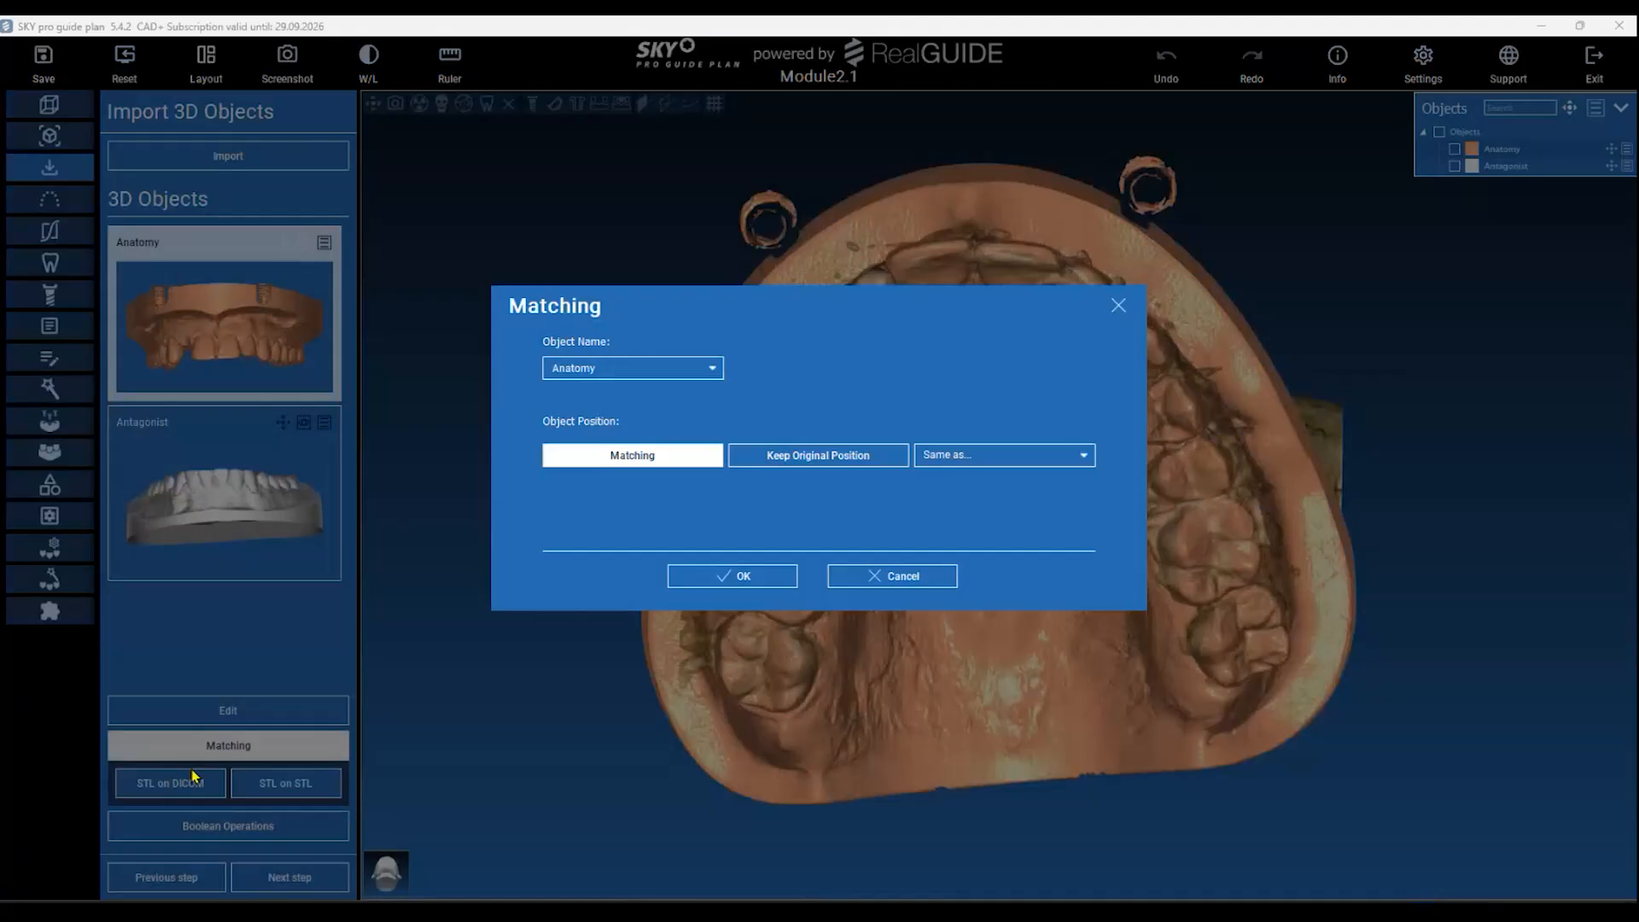
pyautogui.click(764, 582)
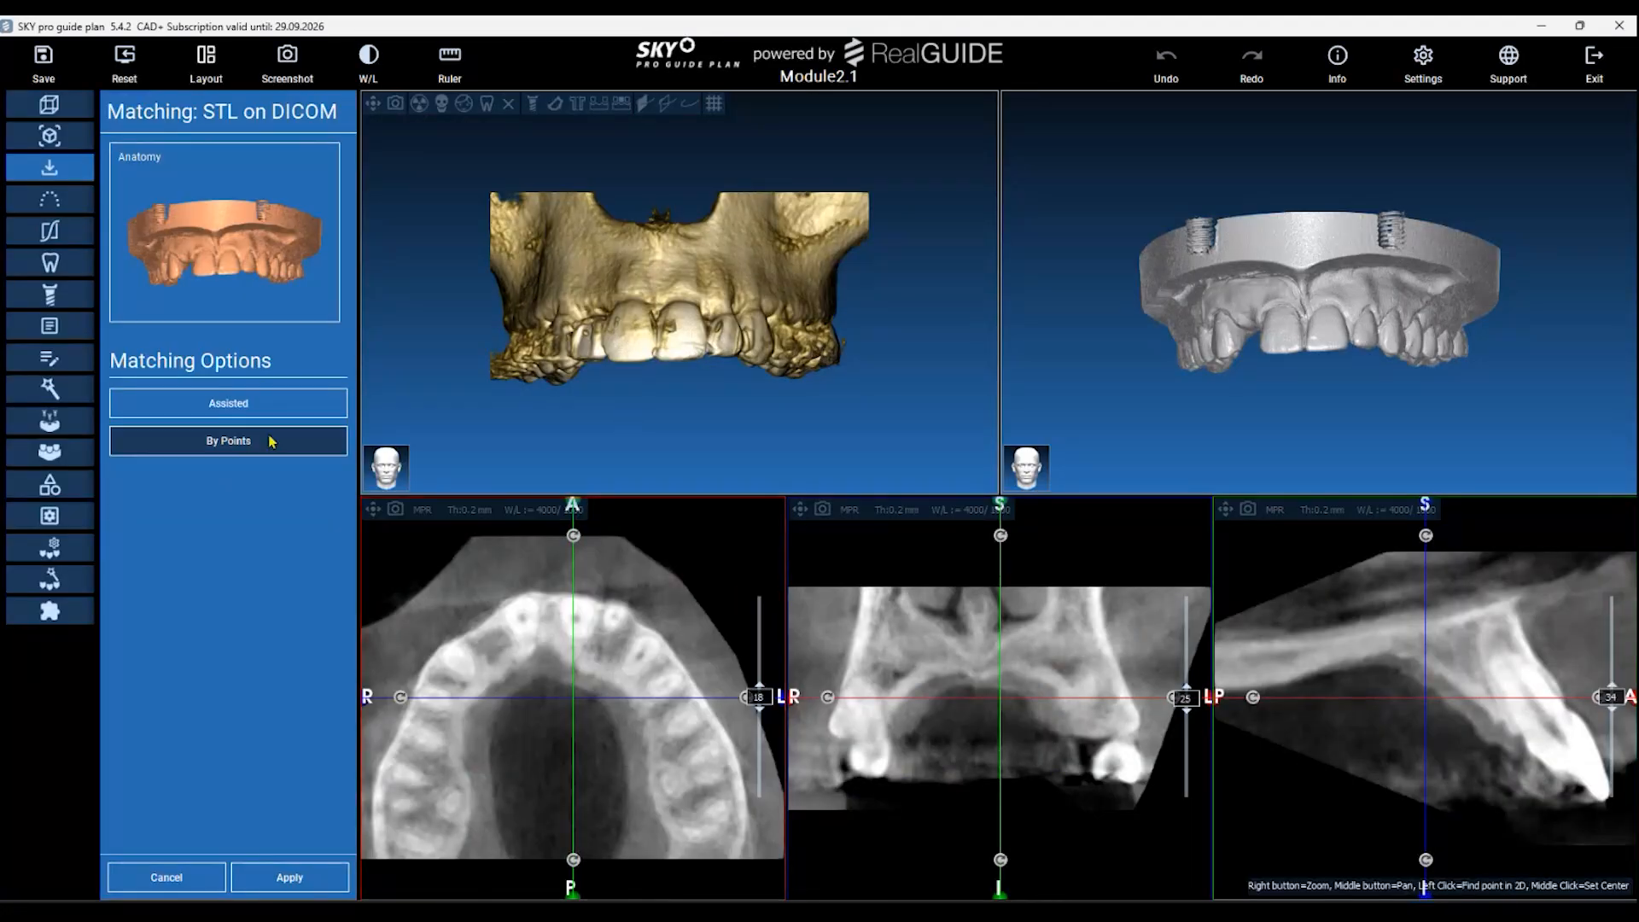
pyautogui.click(270, 441)
pyautogui.moveTo(763, 418); pyautogui.dragTo(763, 389, button='right')
pyautogui.moveTo(763, 389); pyautogui.dragTo(852, 469, button='middle')
pyautogui.moveTo(736, 467); pyautogui.dragTo(812, 251)
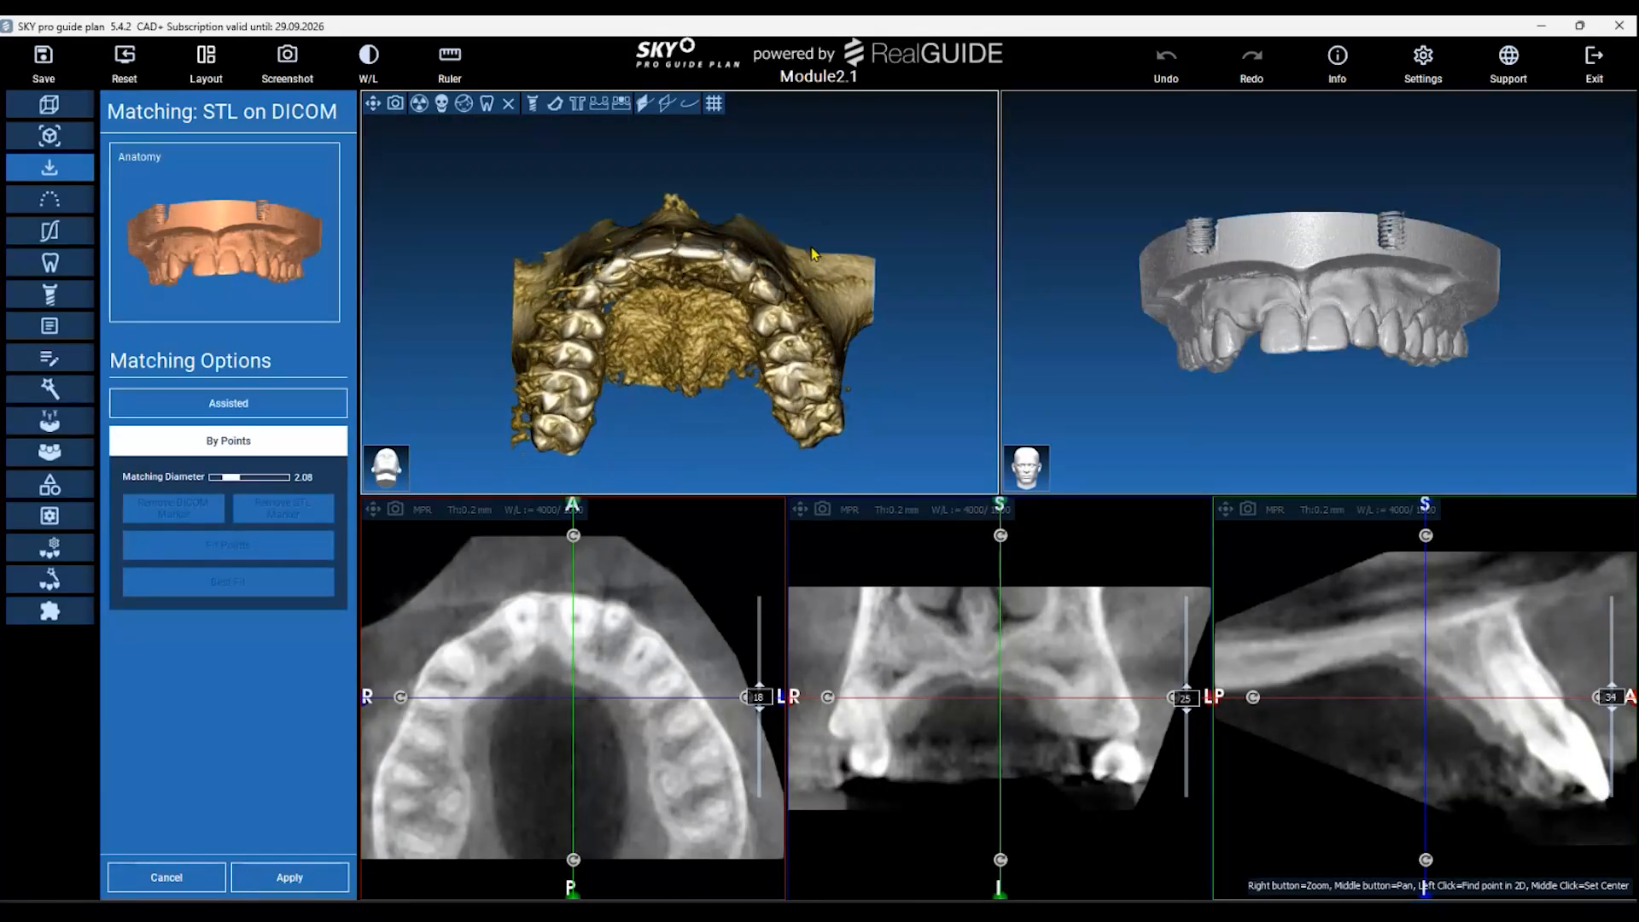
pyautogui.moveTo(1309, 355)
pyautogui.mouseDown()
pyautogui.moveTo(1344, 389)
pyautogui.moveTo(1346, 278)
pyautogui.mouseUp()
# Place a trial marker on the palate of the STL model and remove it again.
pyautogui.click(1345, 276)
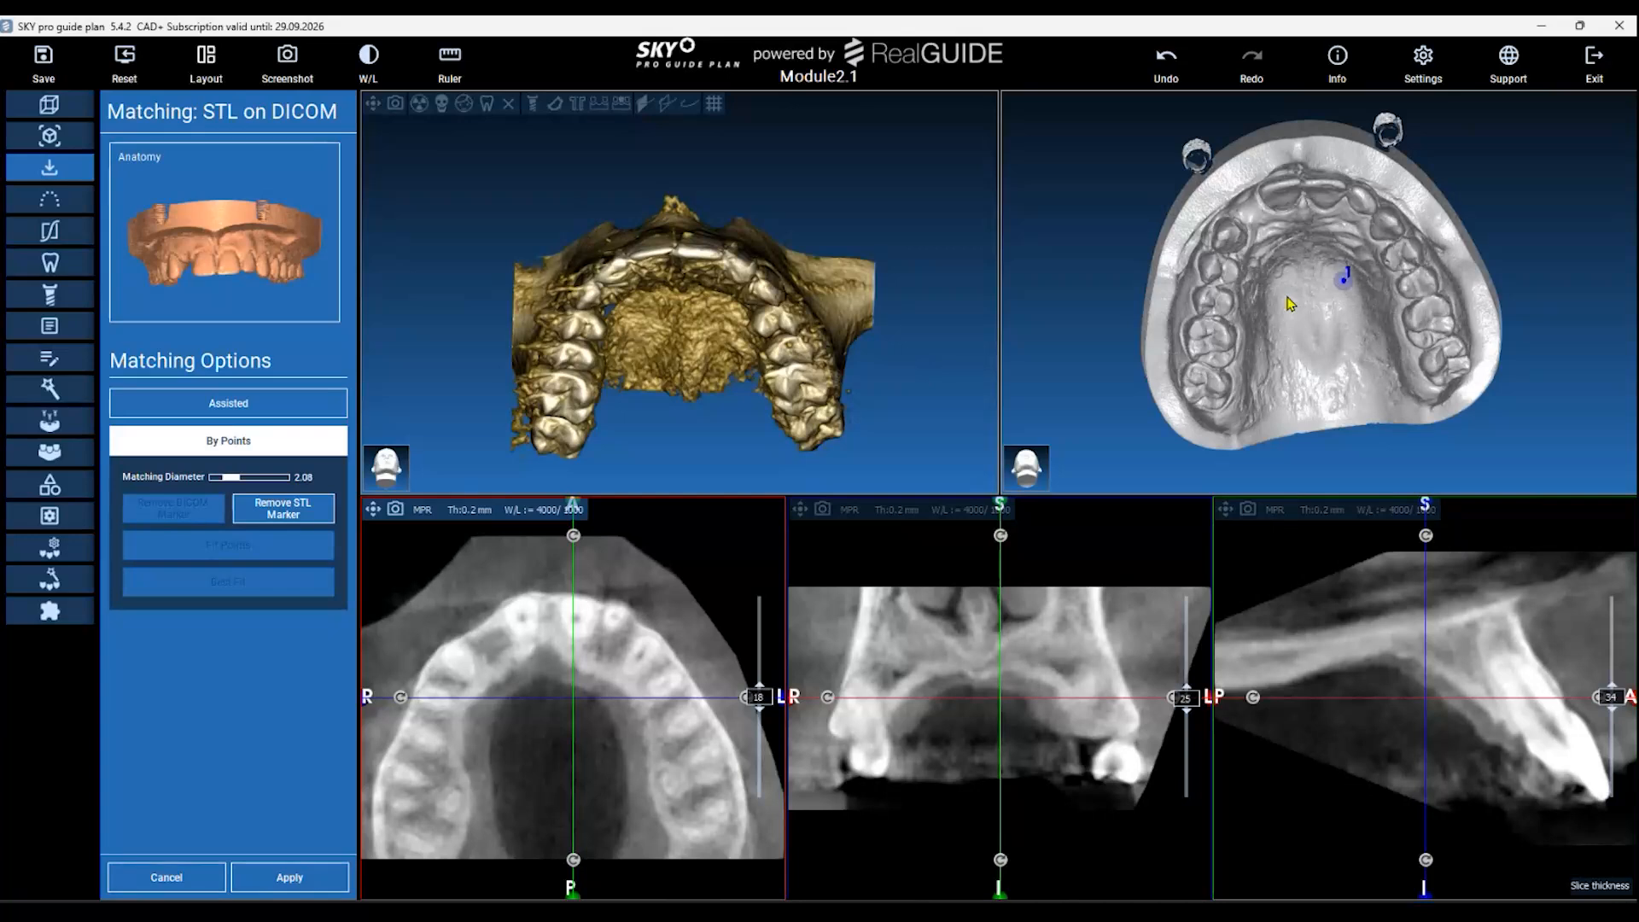
pyautogui.moveTo(1346, 283); pyautogui.dragTo(1371, 301)
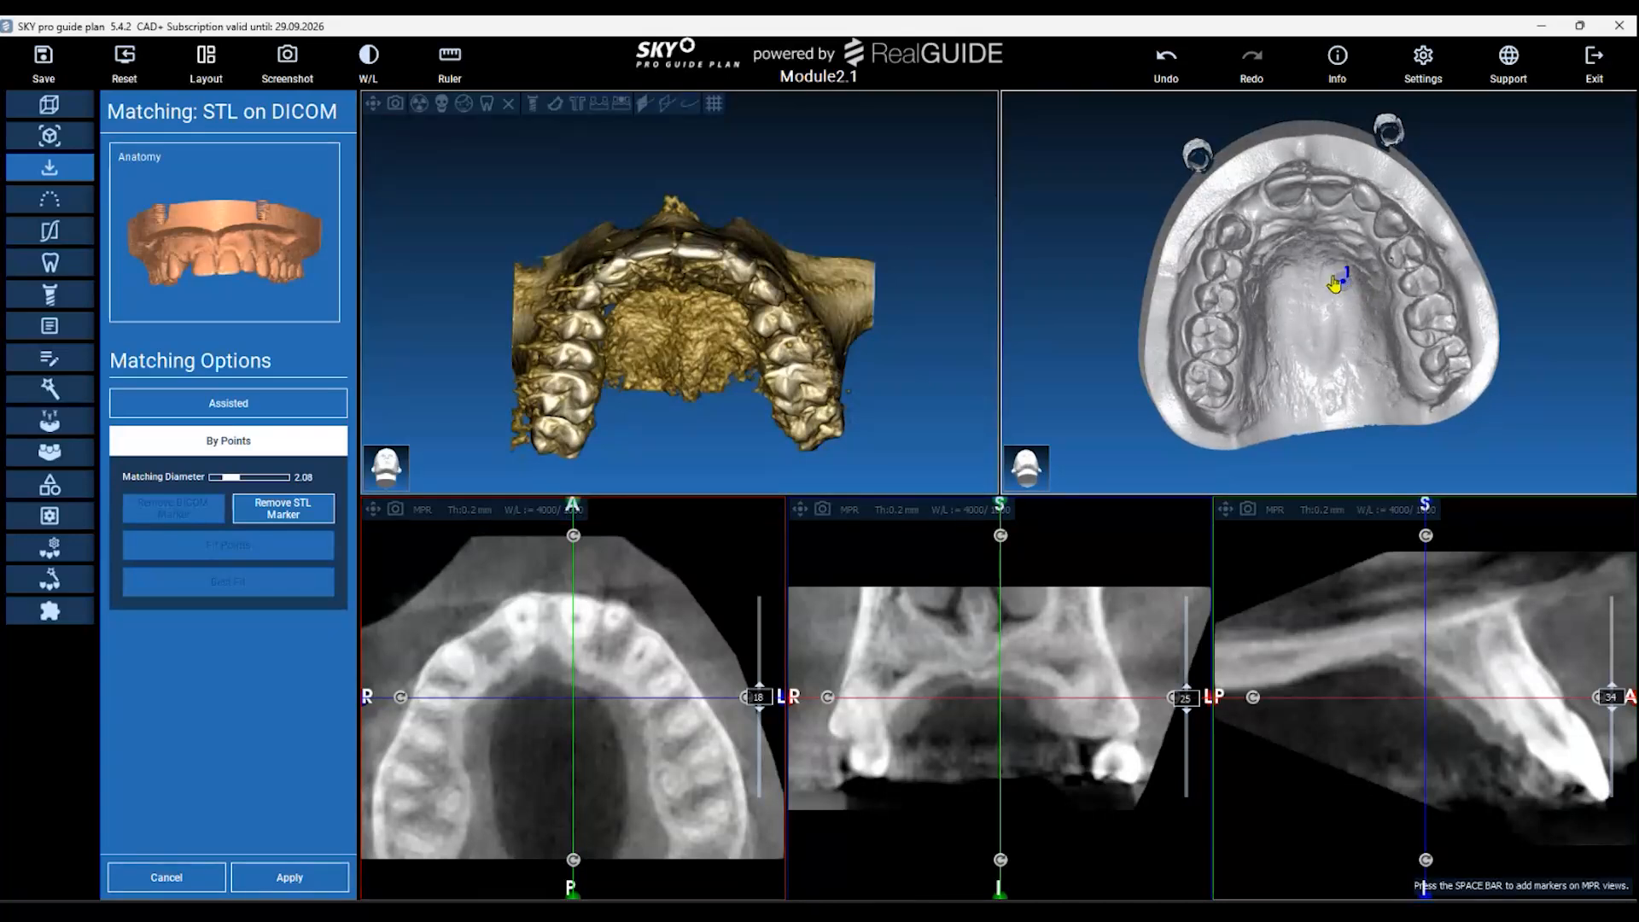
pyautogui.click(282, 509)
pyautogui.click(306, 447)
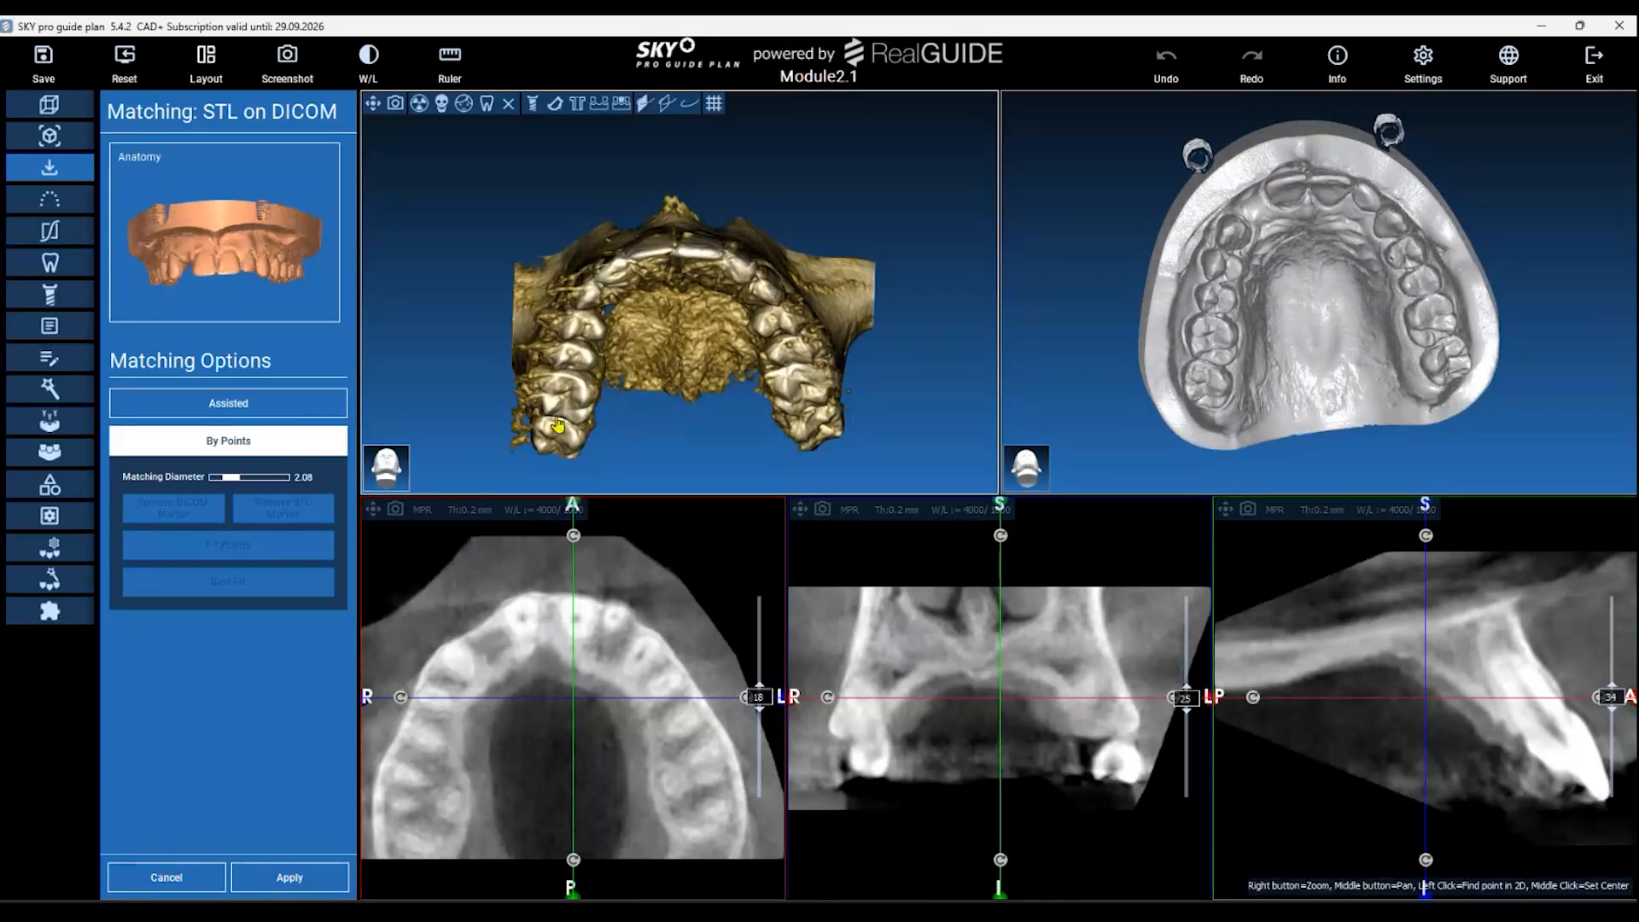
# Place three corresponding marker pairs on the CT volume and STL model: right first molar, left front incisor and left first molar.
pyautogui.moveTo(673, 451); pyautogui.dragTo(675, 411)
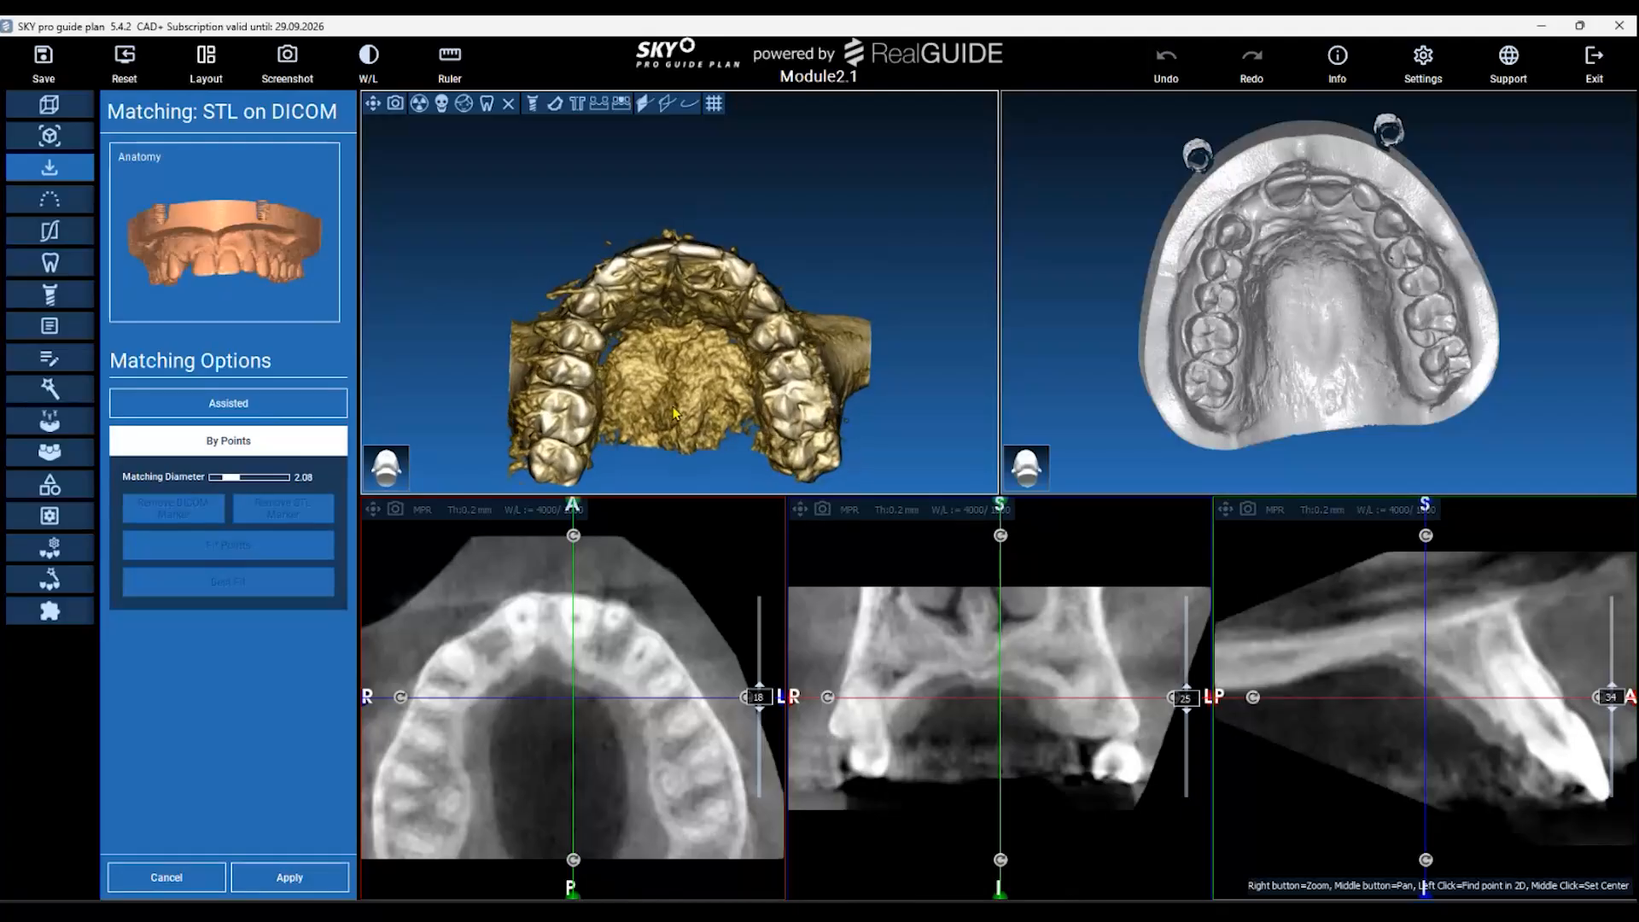
pyautogui.moveTo(926, 373); pyautogui.dragTo(929, 329)
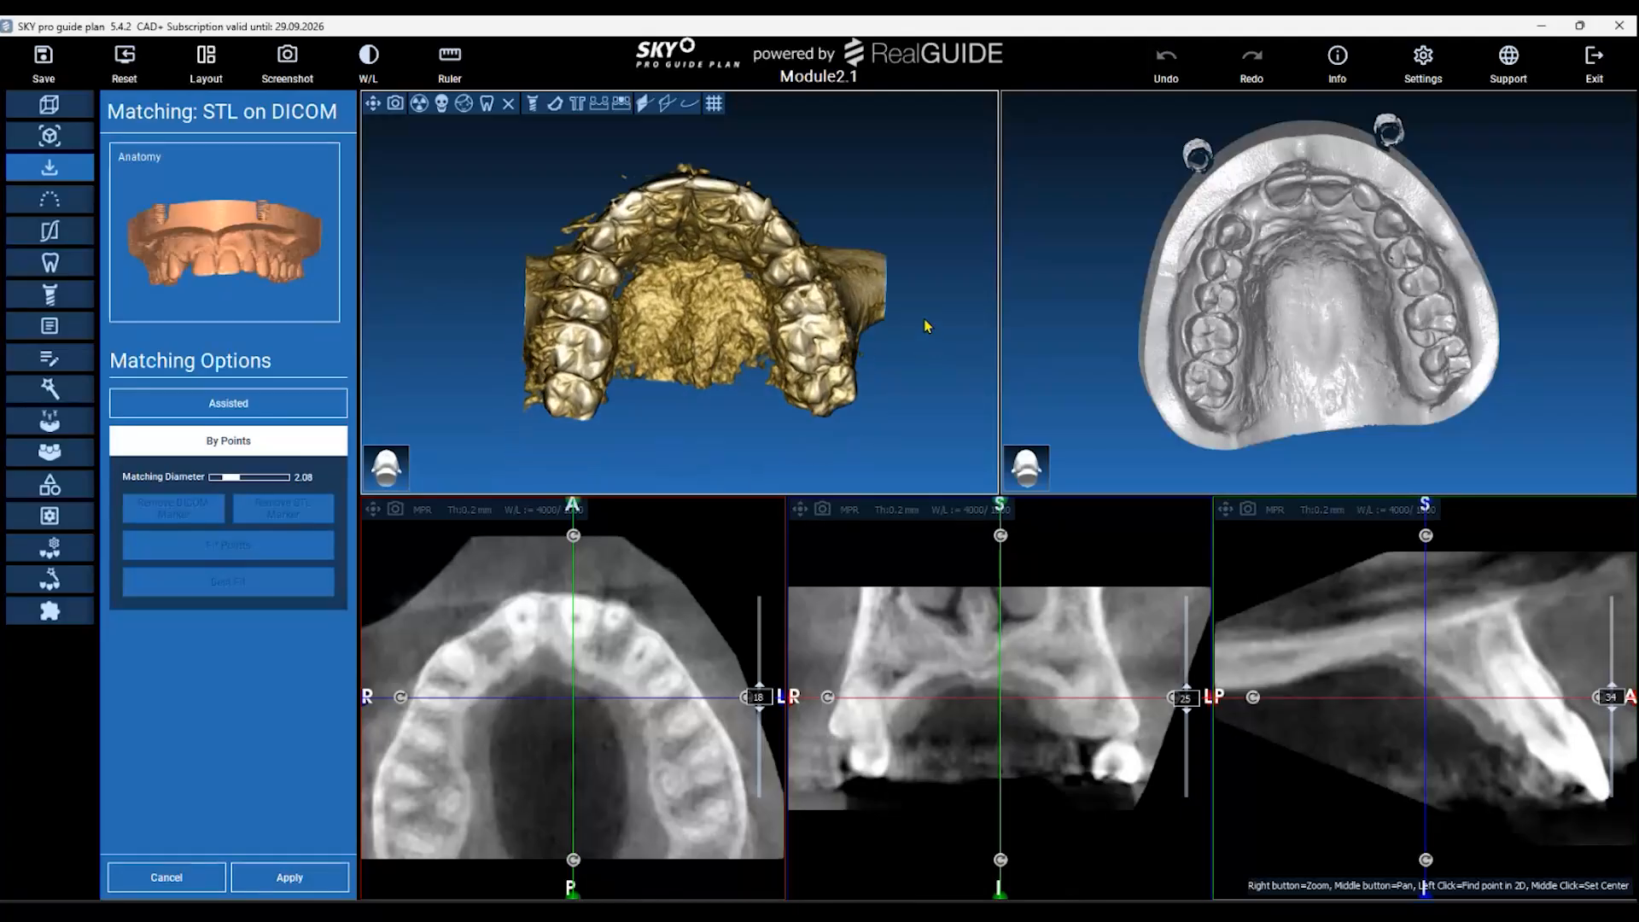
pyautogui.click(602, 350)
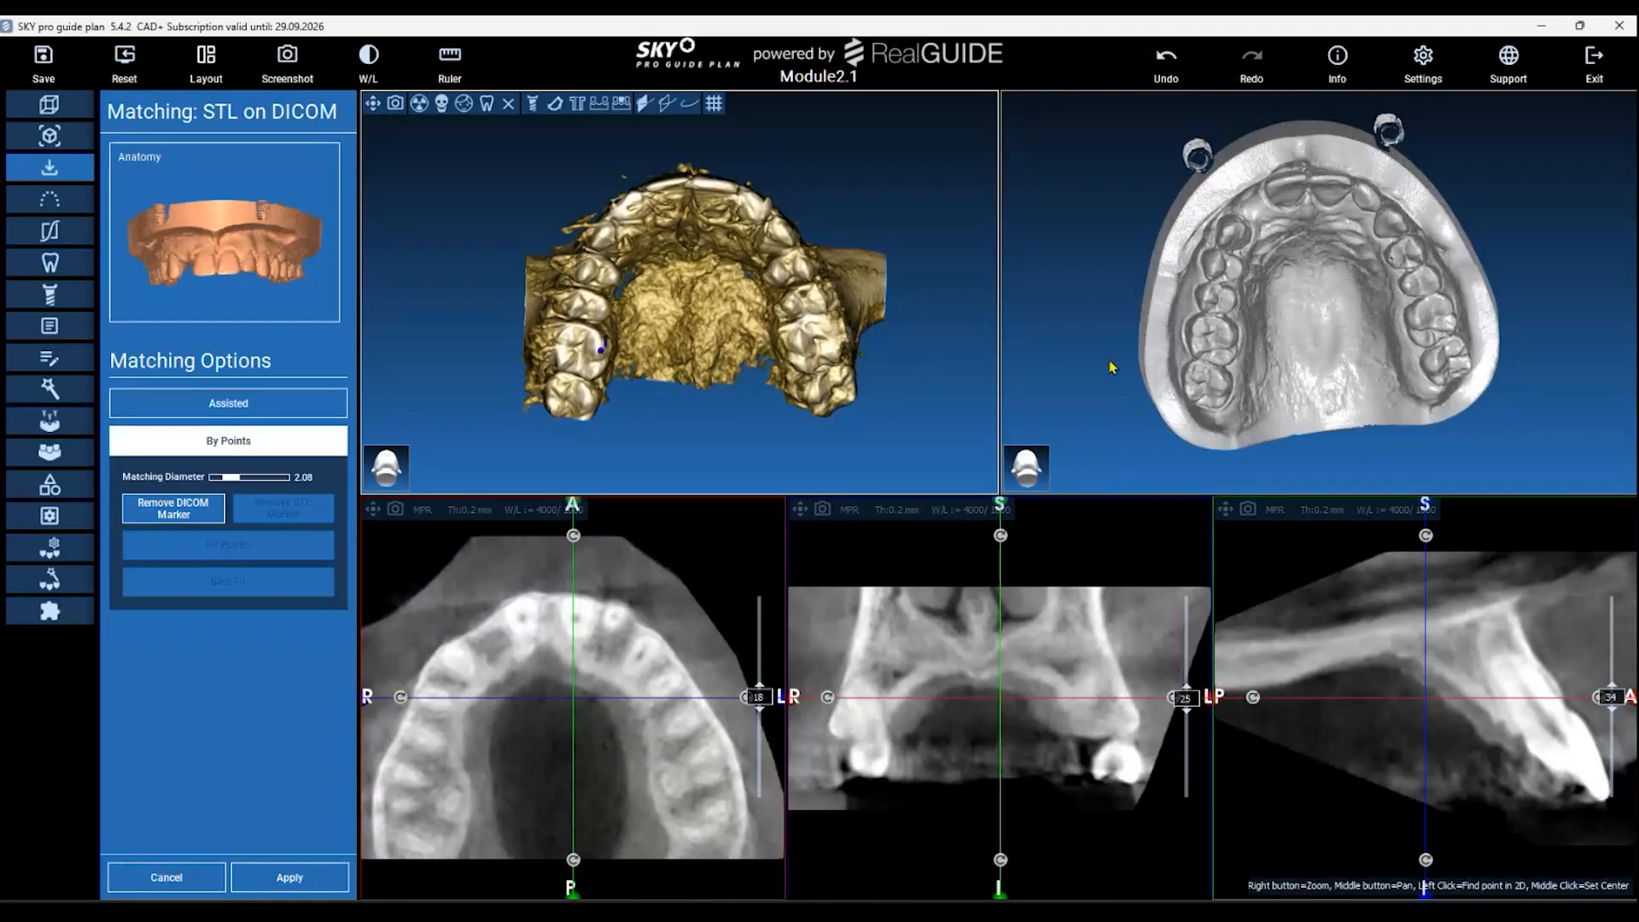
pyautogui.click(1231, 335)
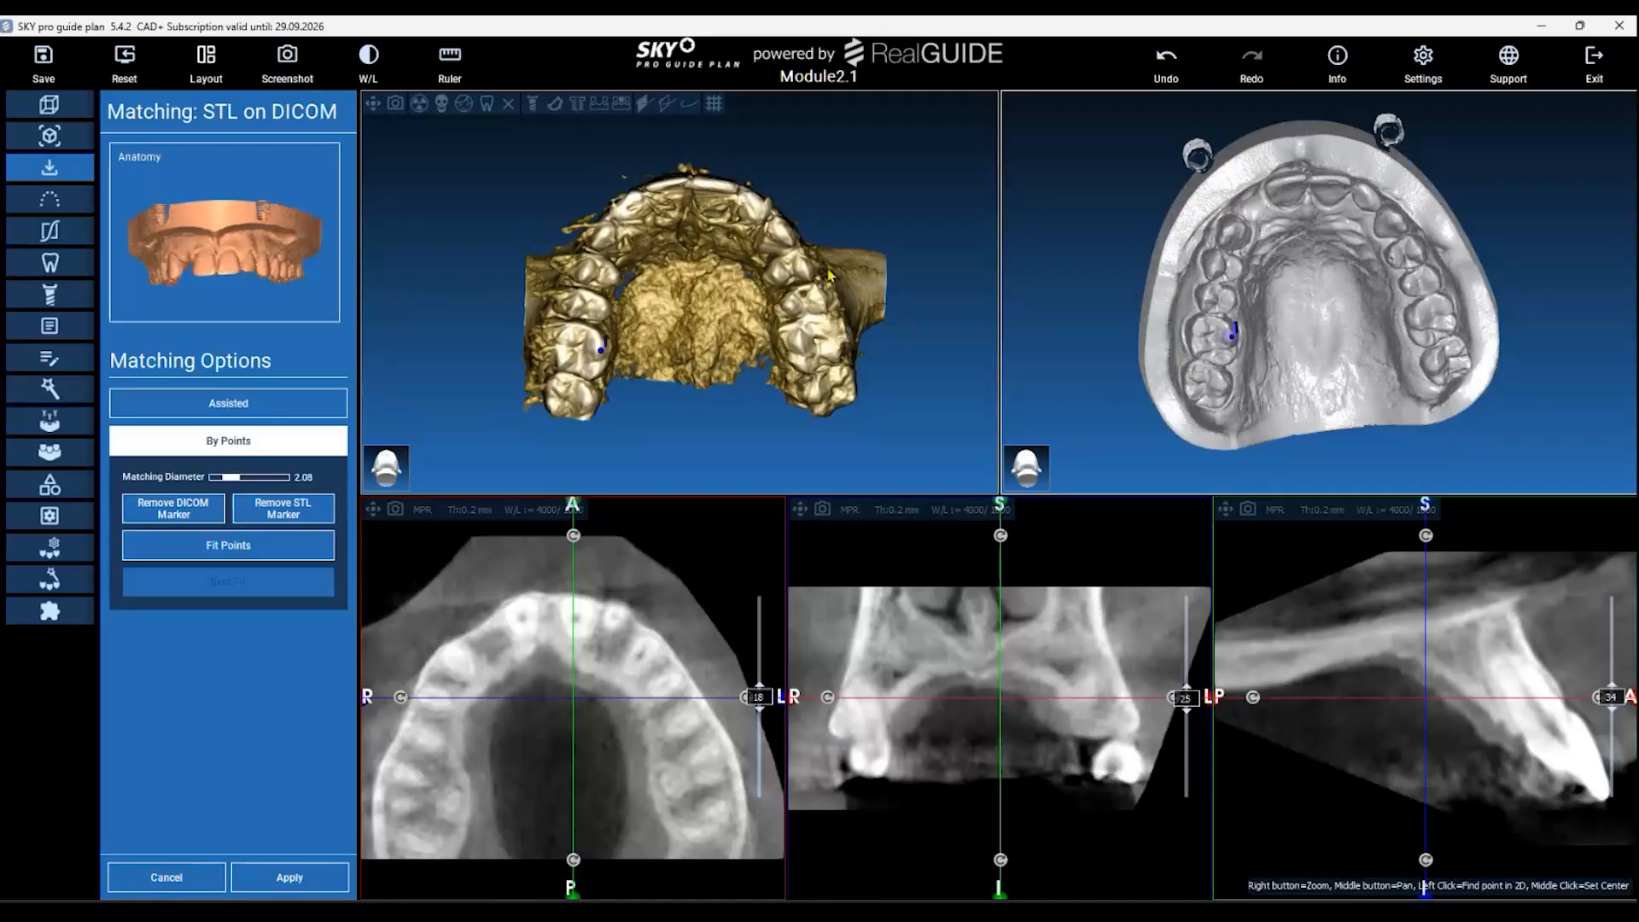
pyautogui.click(734, 185)
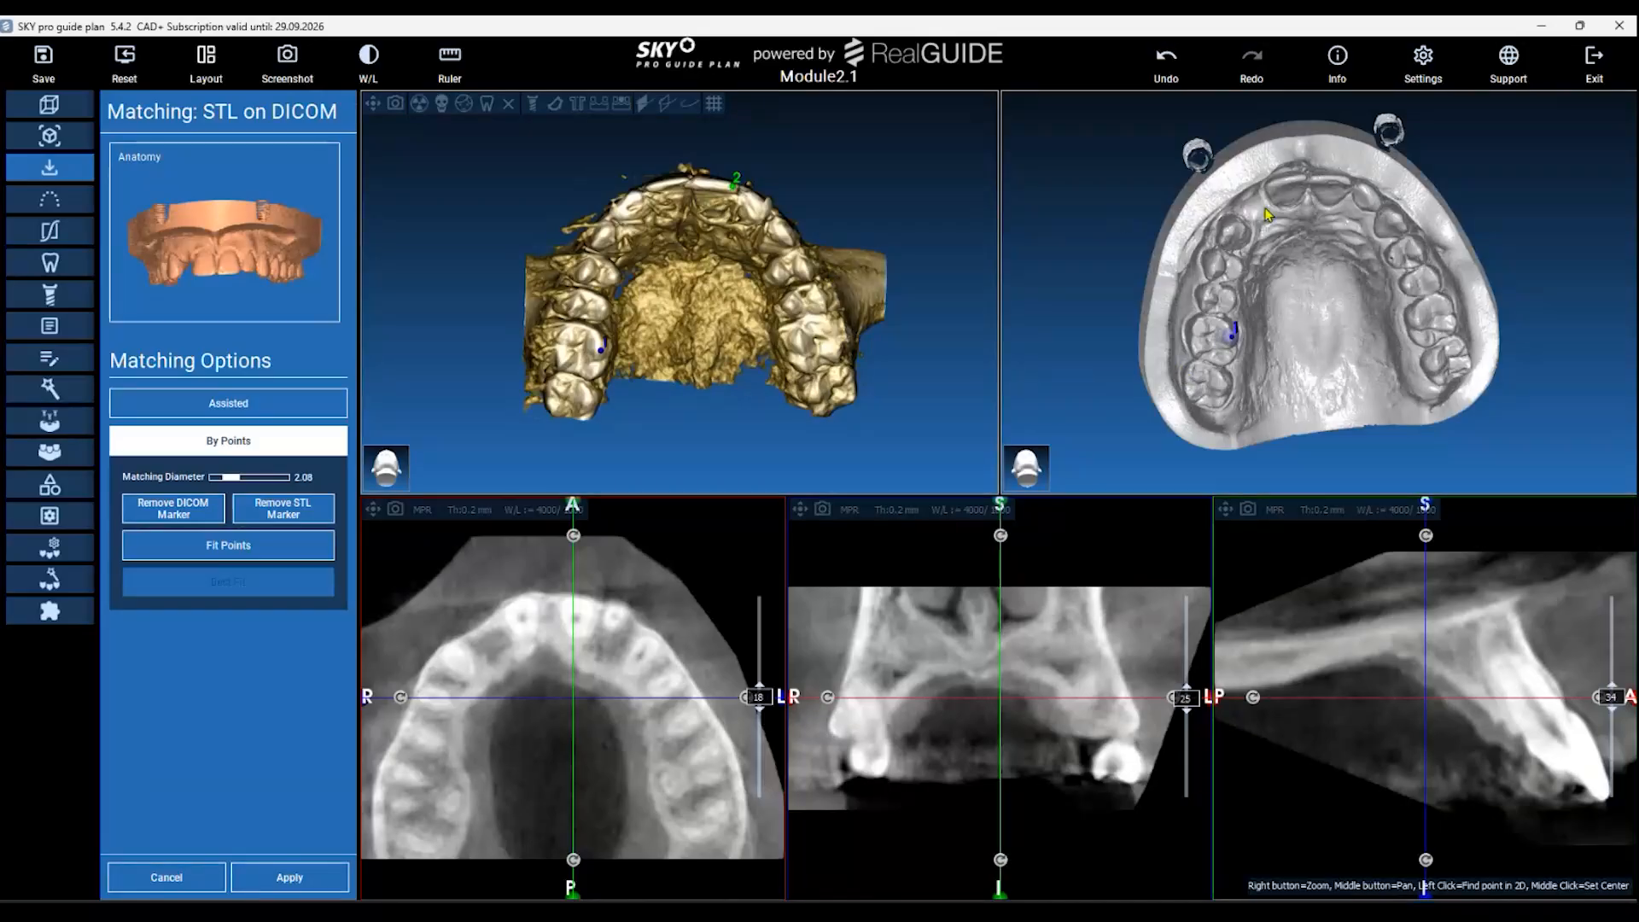
pyautogui.click(1349, 185)
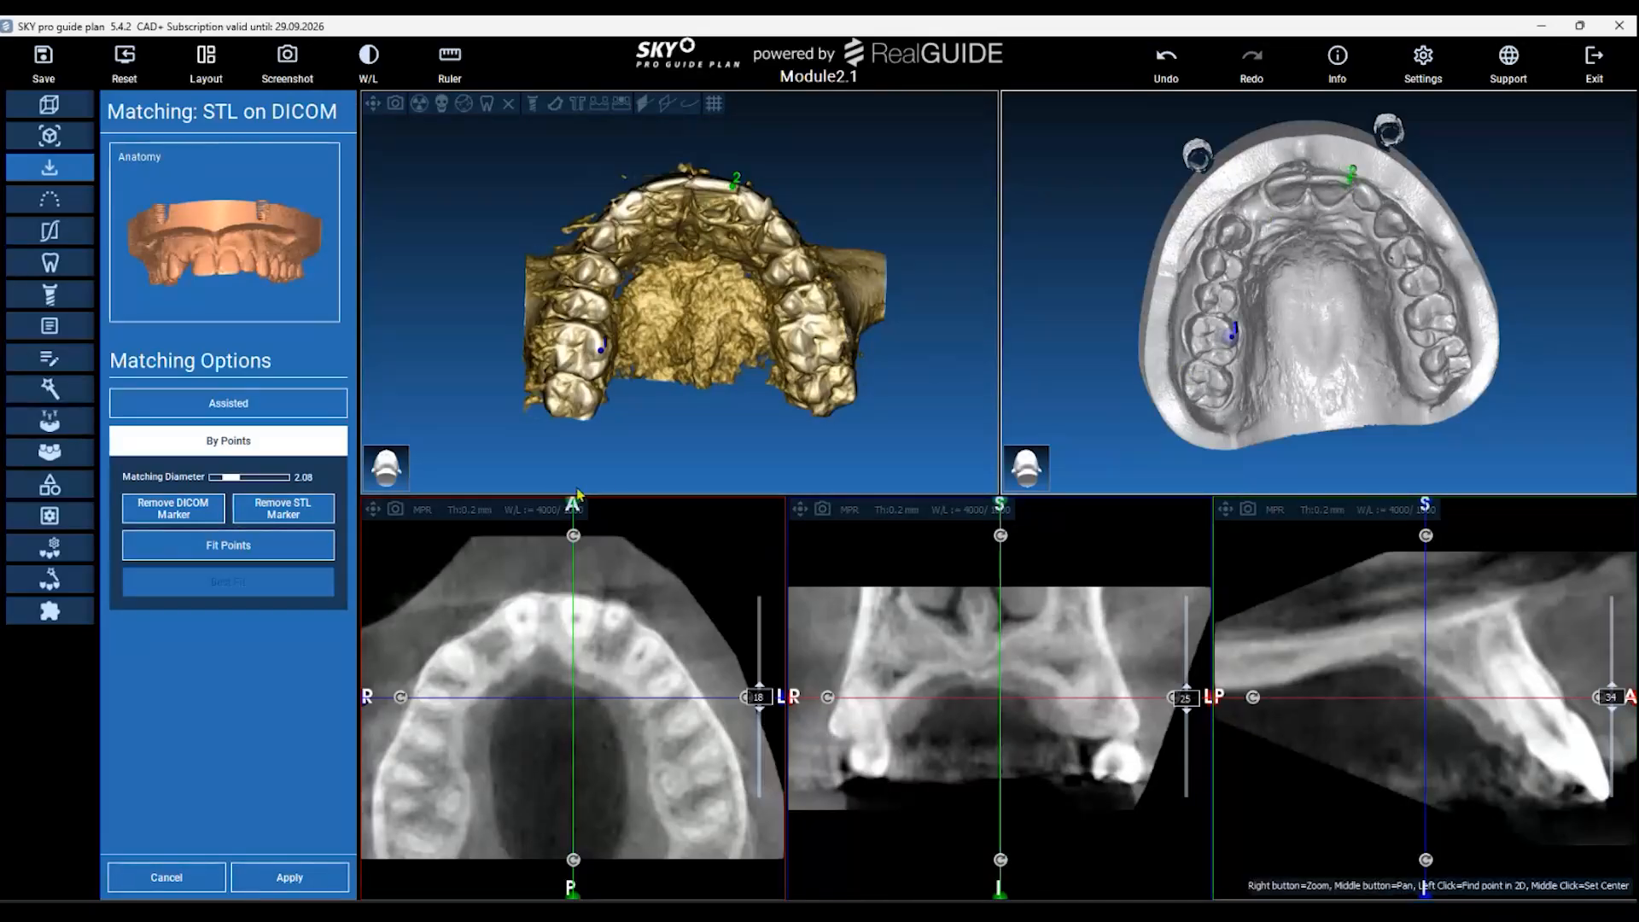
pyautogui.click(804, 337)
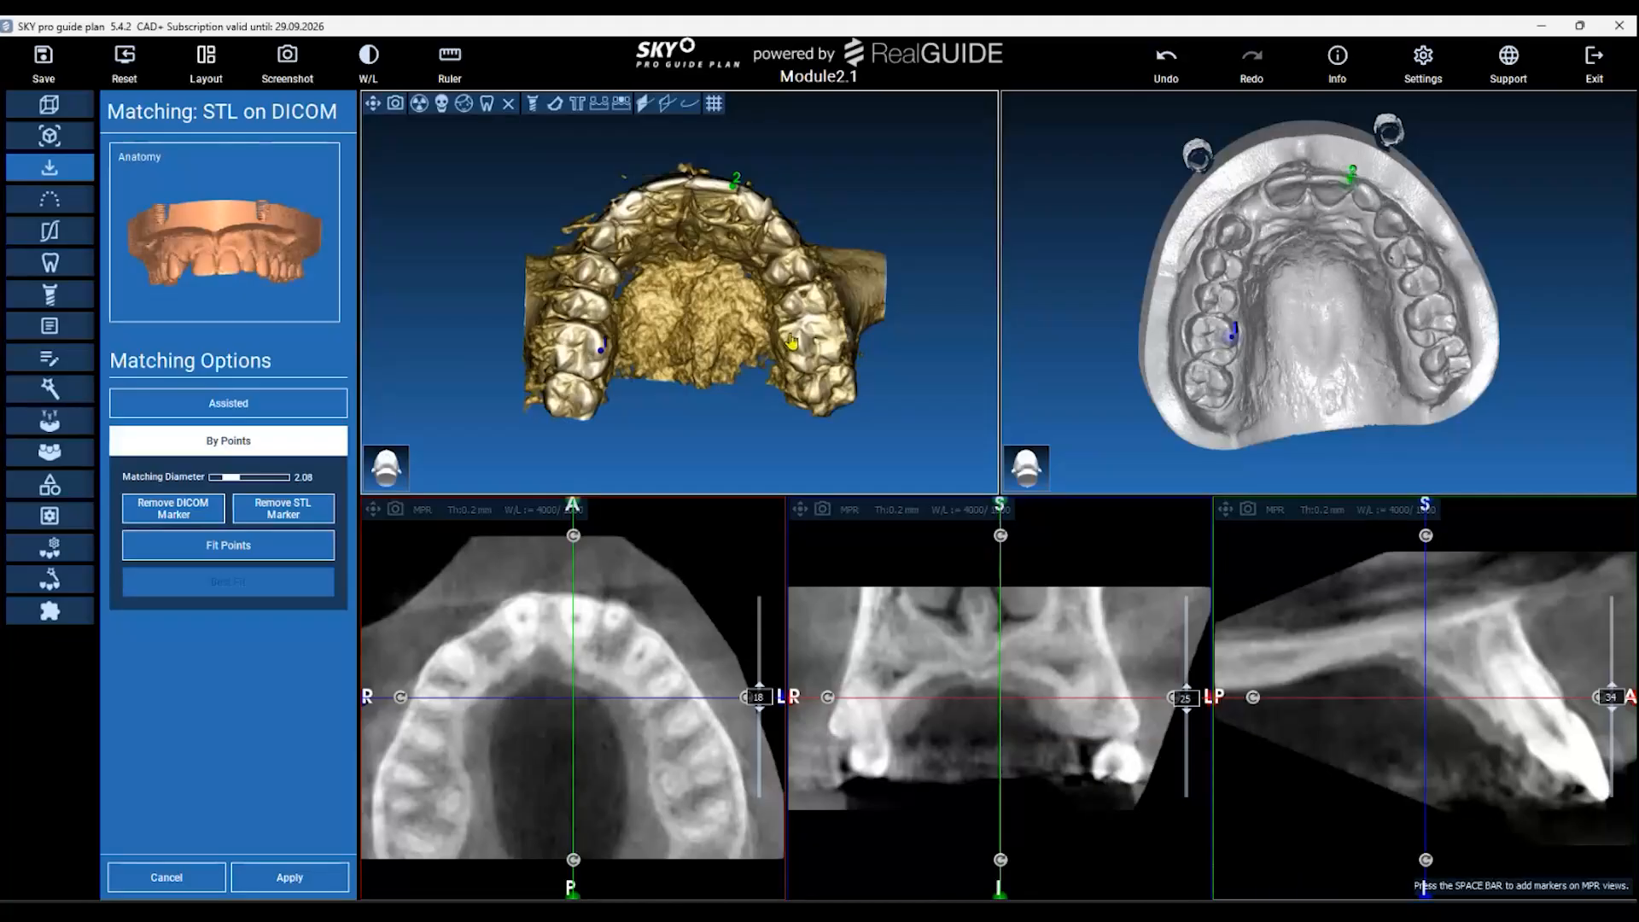
pyautogui.click(1418, 317)
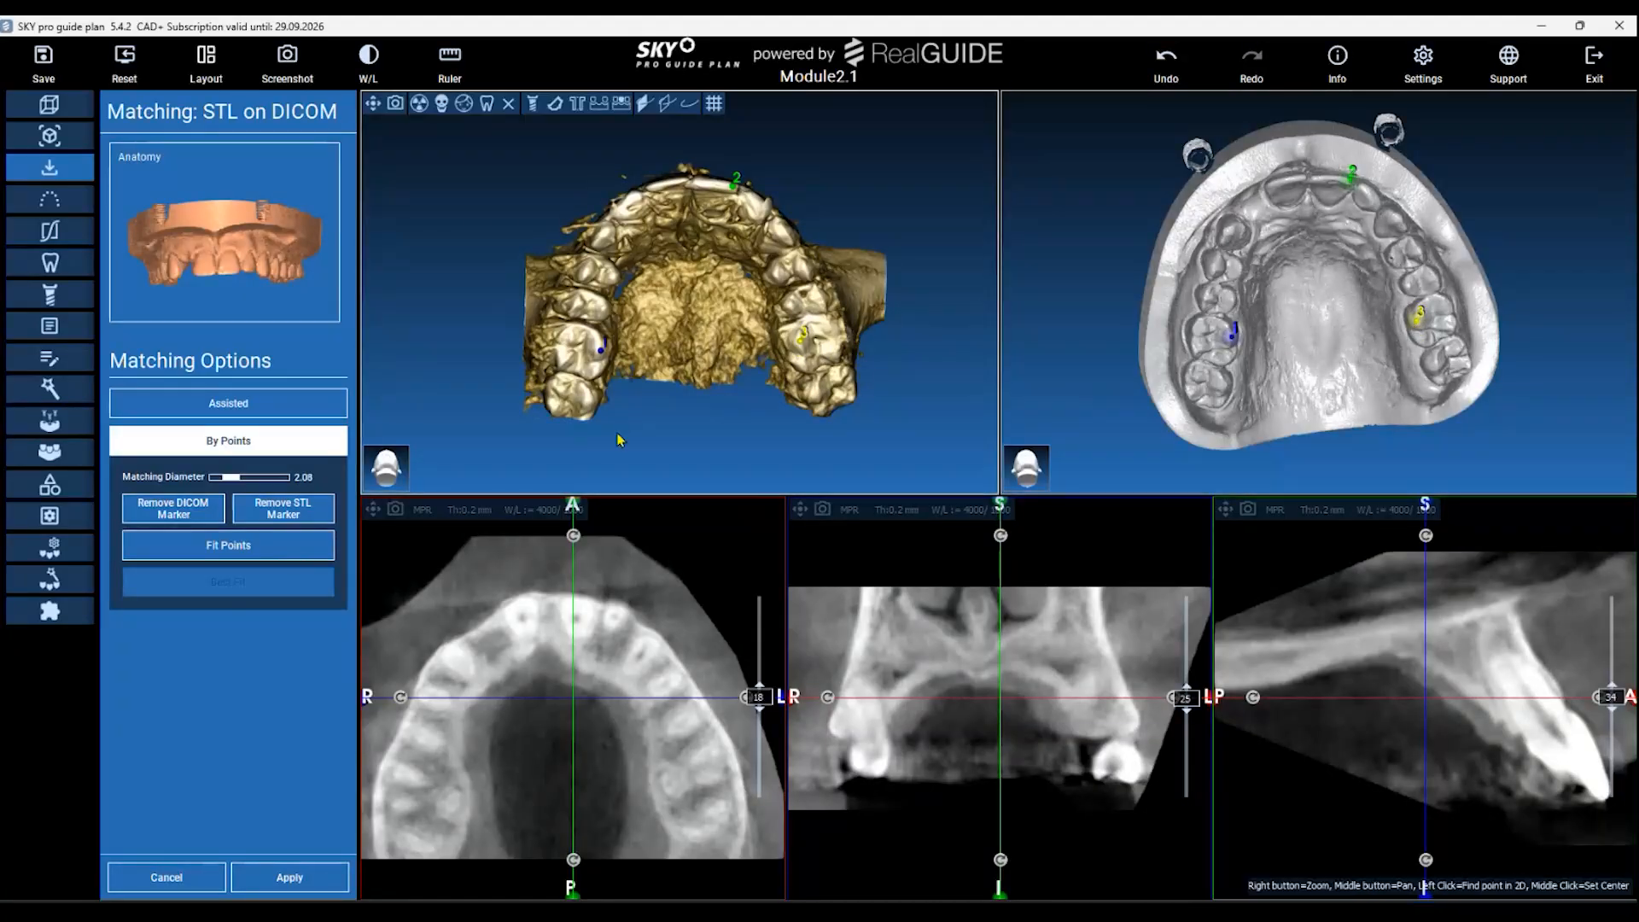
# Fit the Anatomy model to the CT volume using the placed marker pairs.
pyautogui.scroll(3, 794, 368)
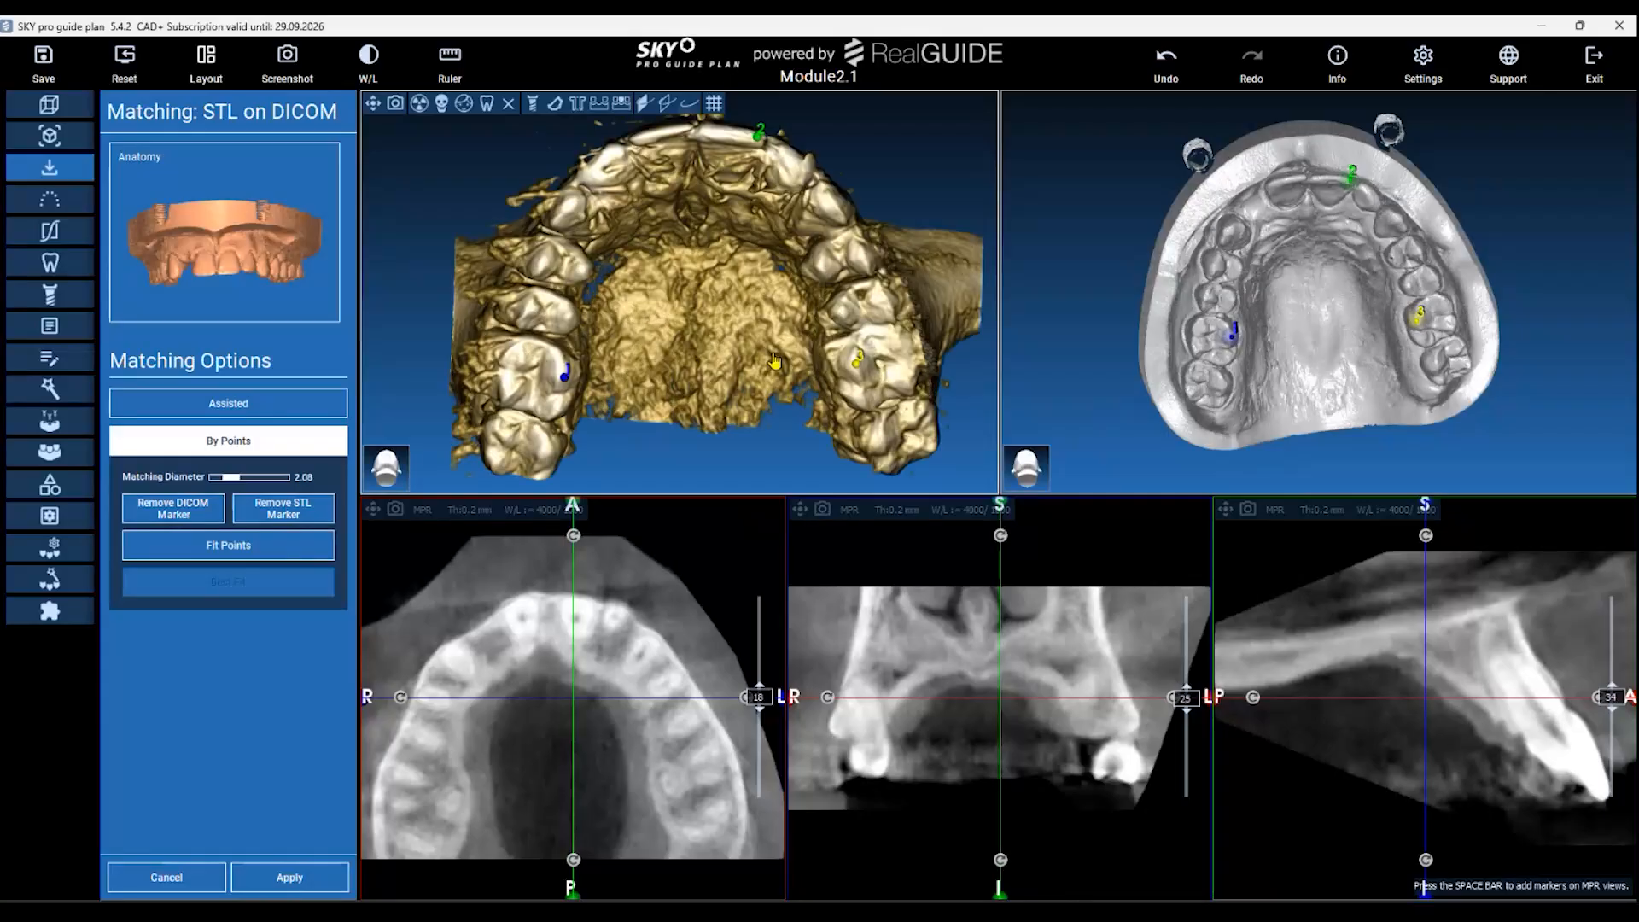
pyautogui.scroll(-2, 693, 377)
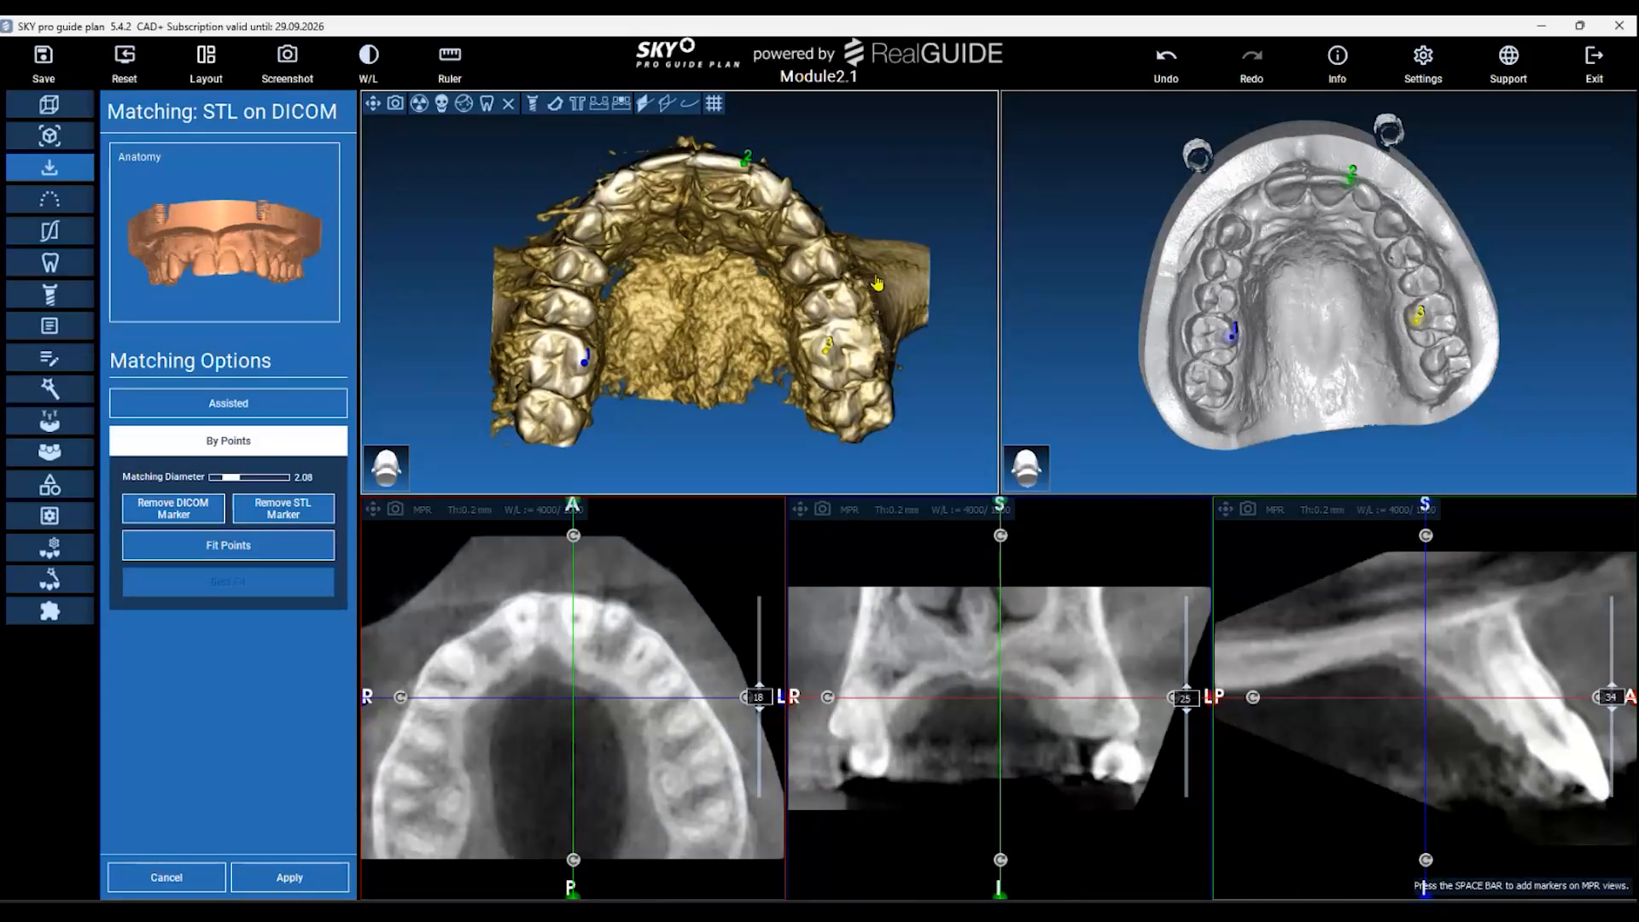
pyautogui.click(266, 553)
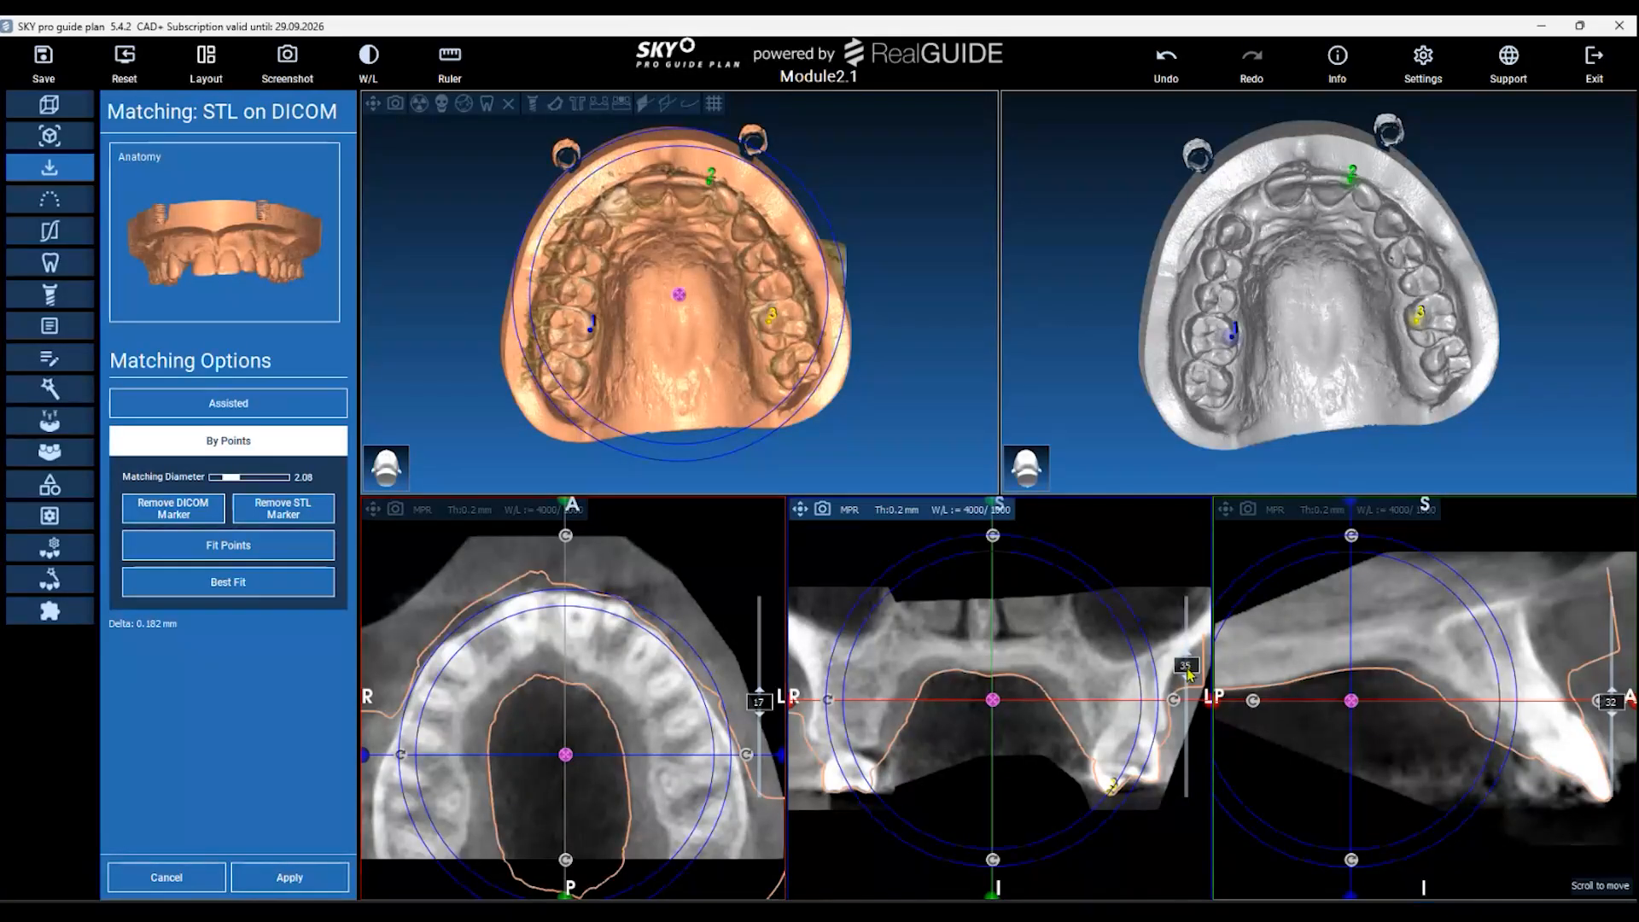
# Inspect the point-based fit by checking the Anatomy outline through the coronal and axial slices.
pyautogui.scroll(3, 1187, 667)
pyautogui.scroll(5, 764, 706)
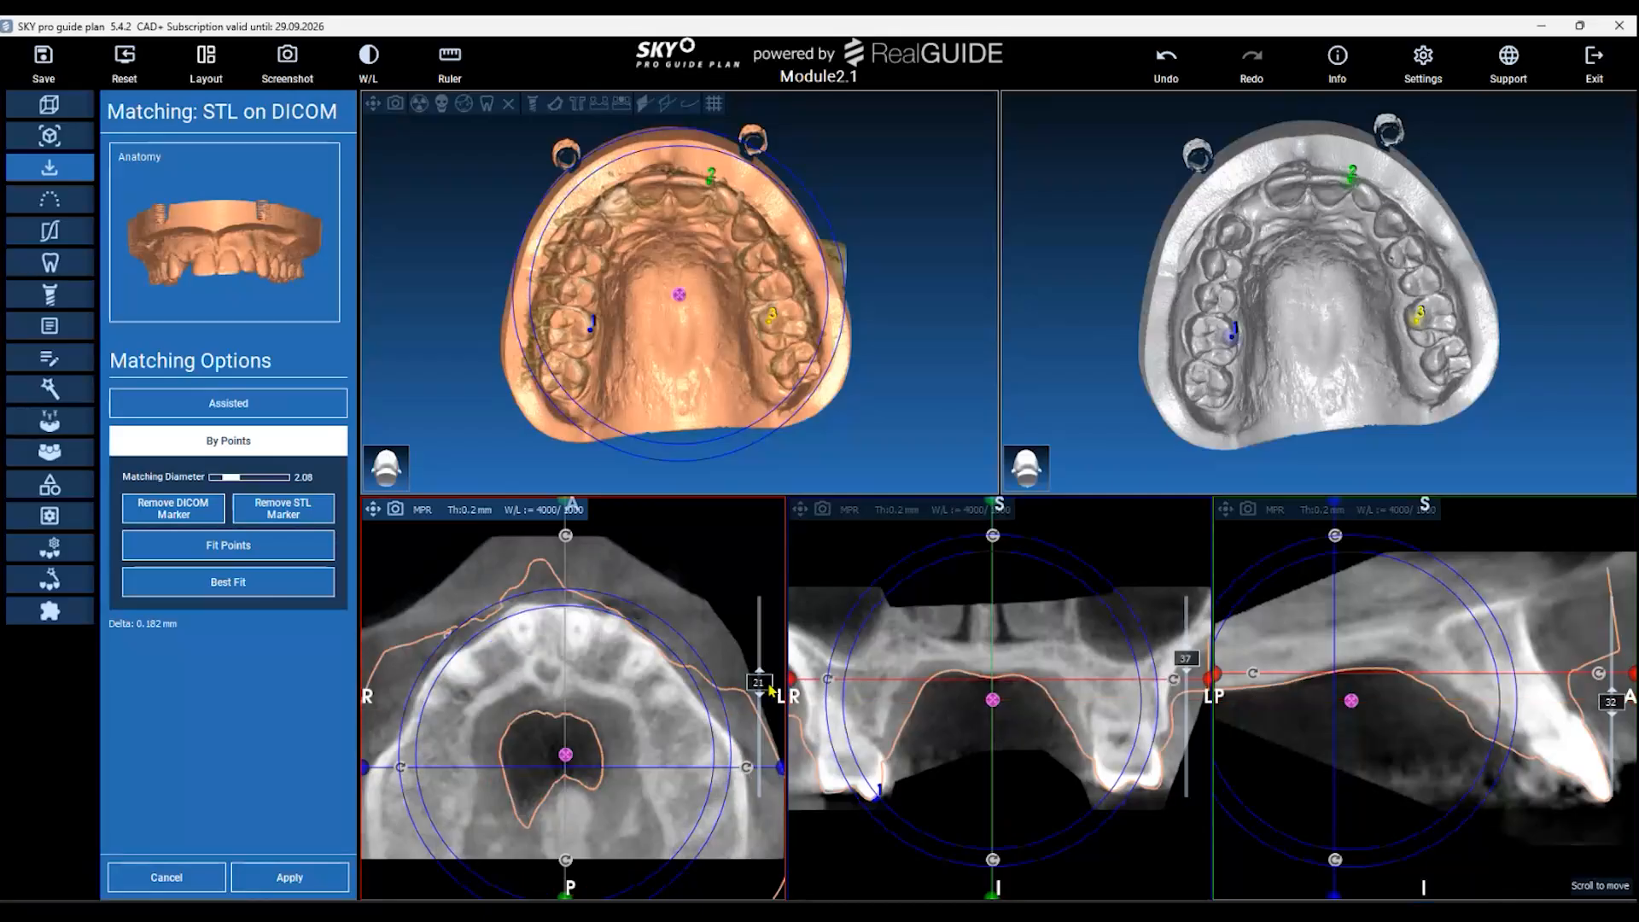
pyautogui.scroll(-10, 768, 696)
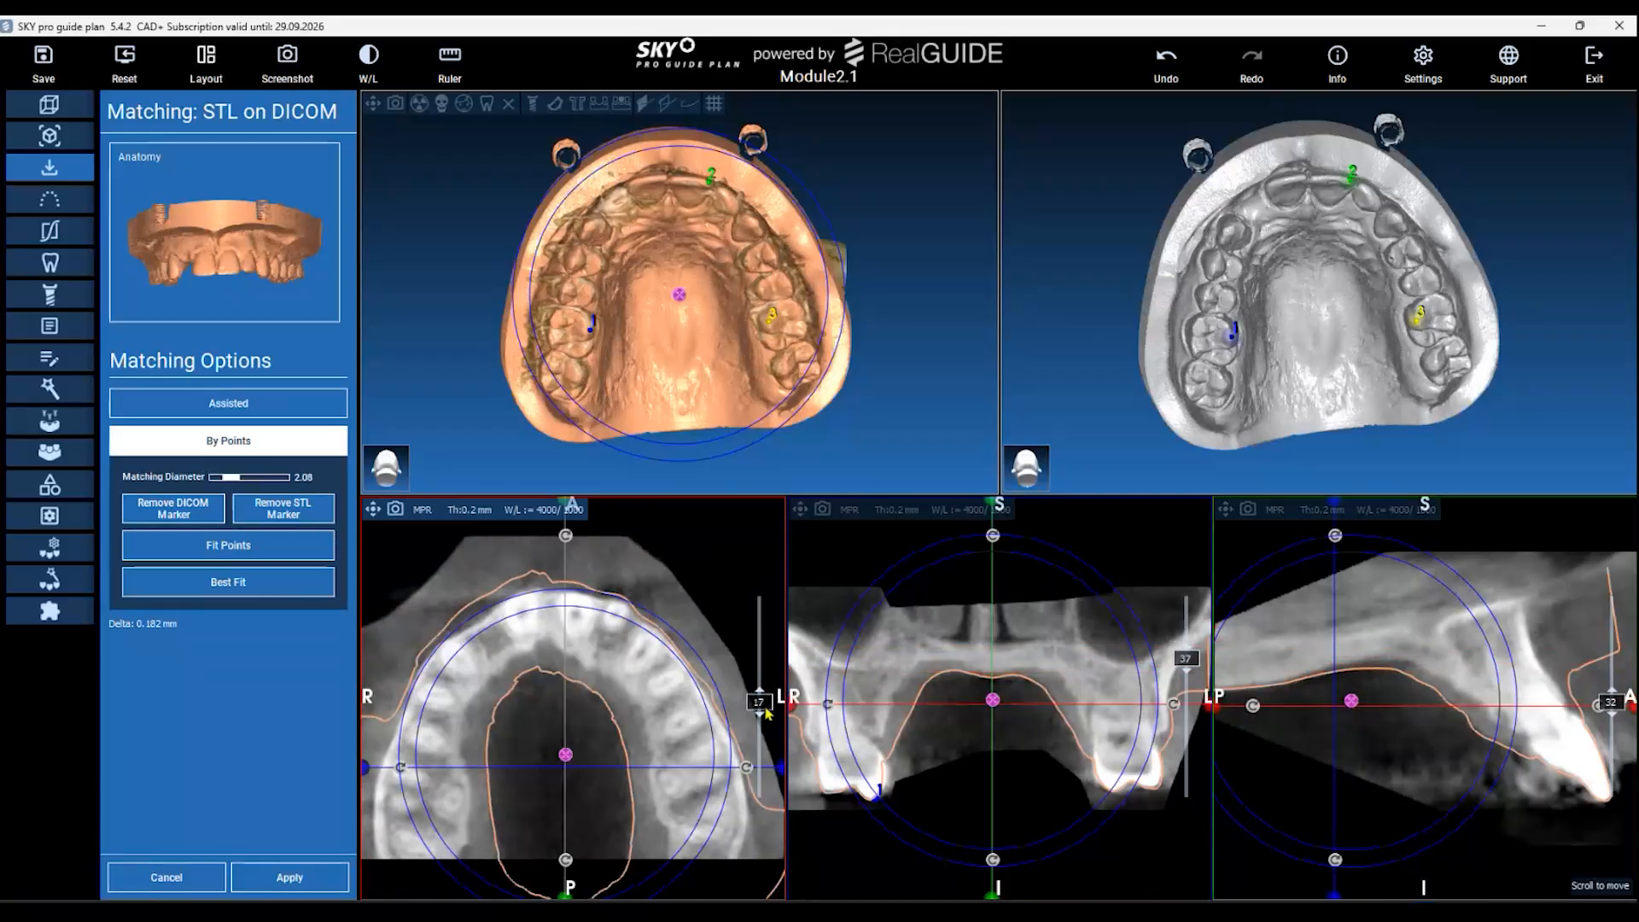
pyautogui.scroll(-2, 767, 730)
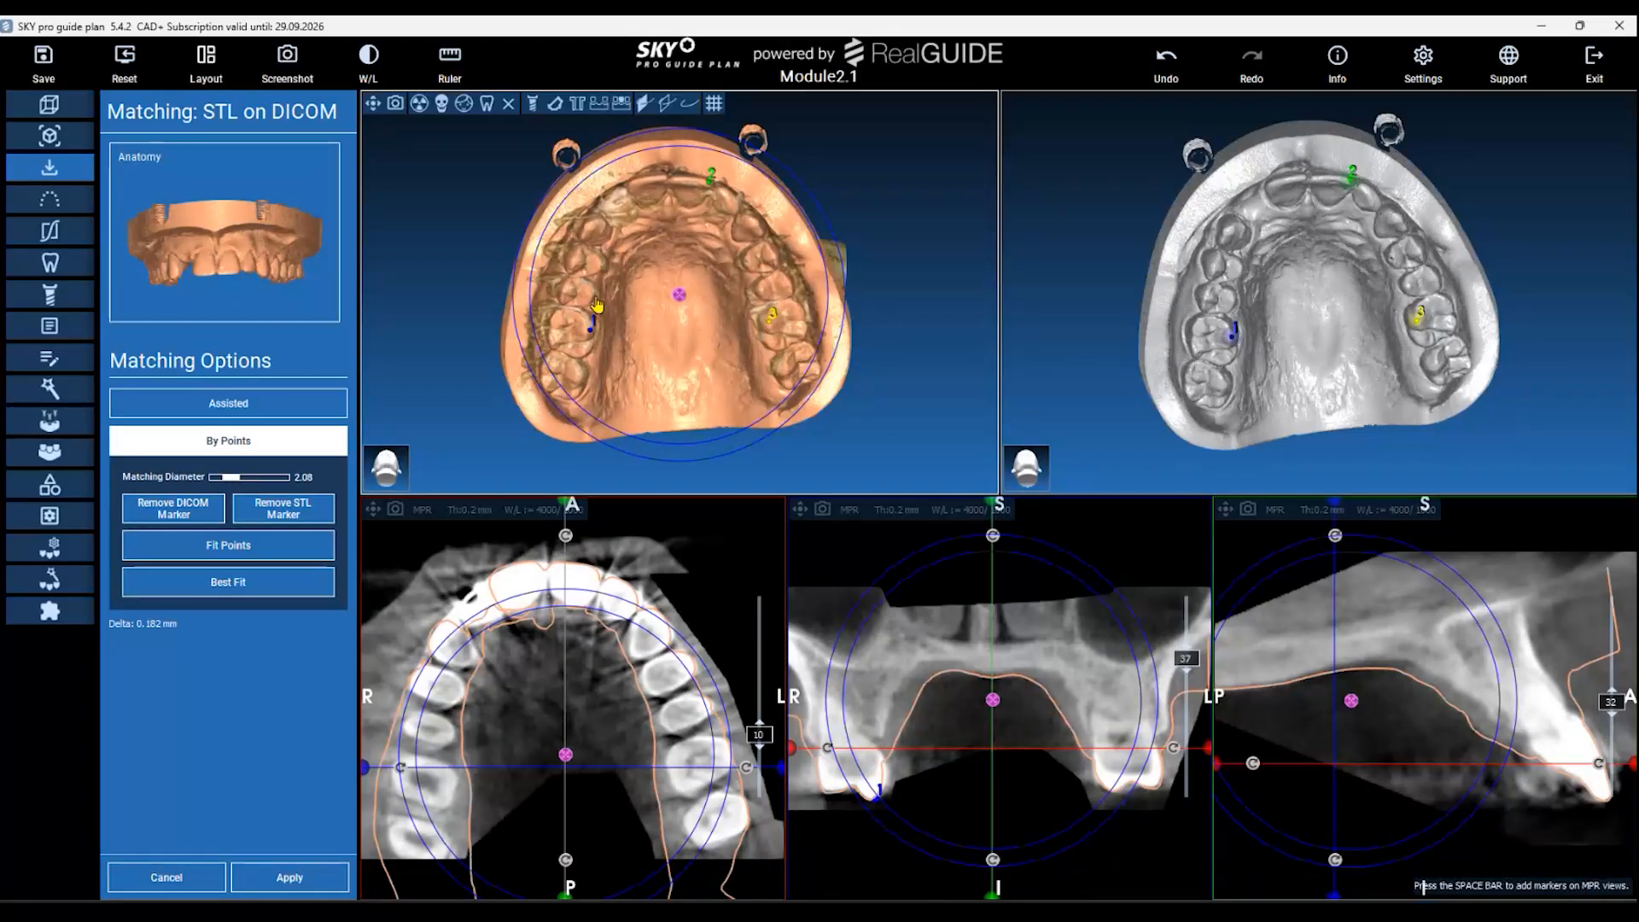
# Add a fourth marker in the combined CT and Anatomy view, on the right premolar just in front of the first molar.
pyautogui.scroll(3, 564, 339)
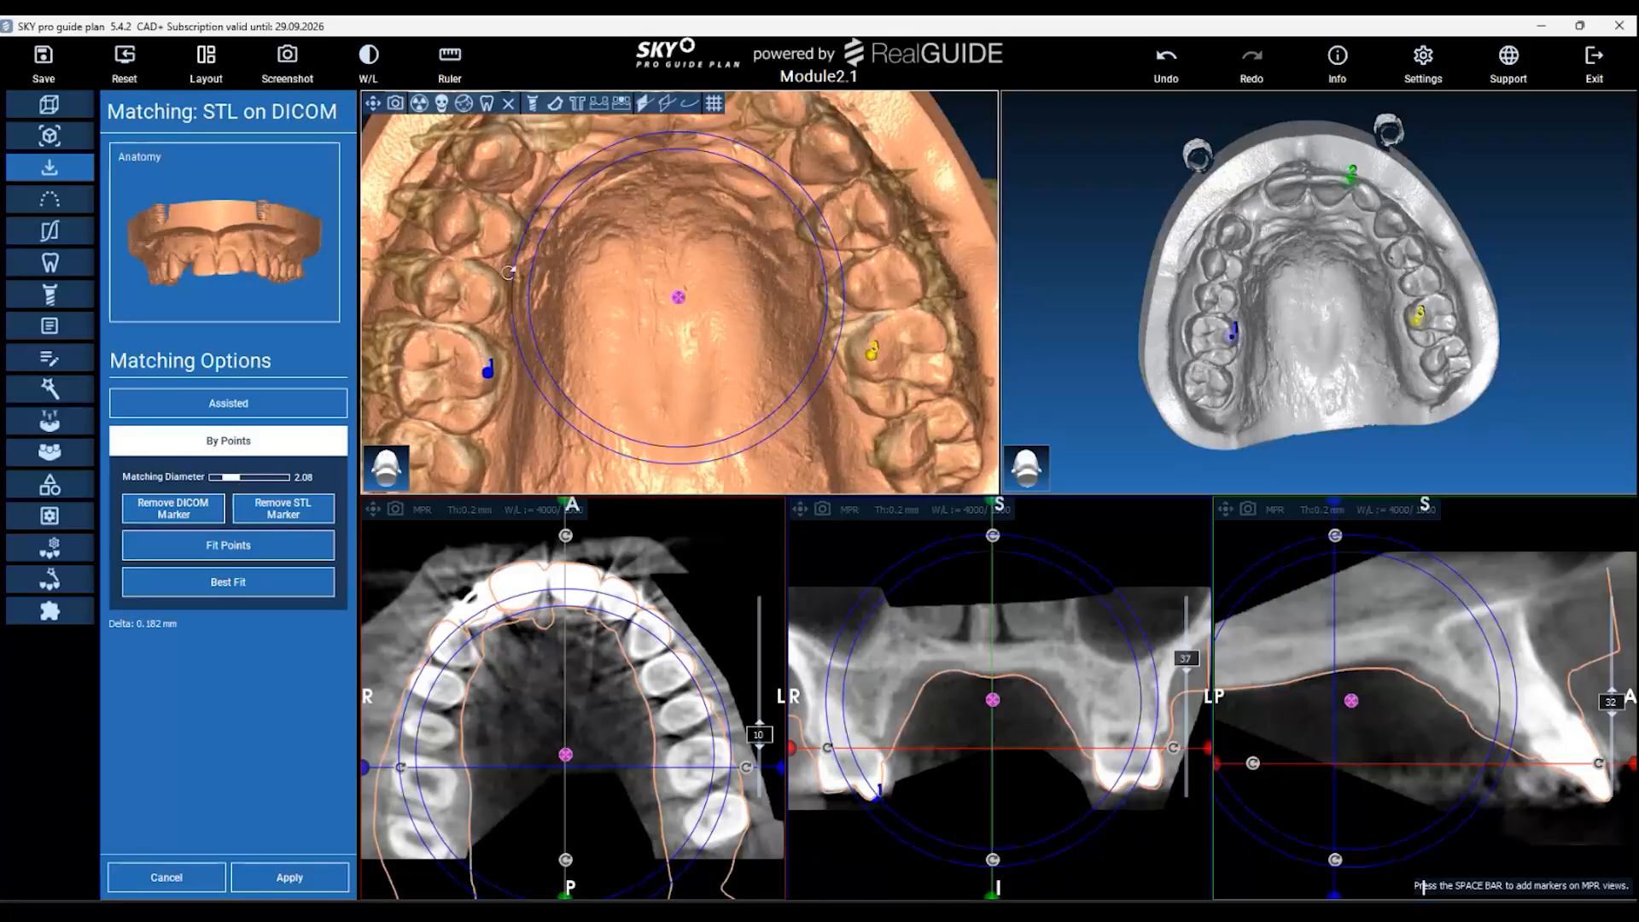
pyautogui.click(490, 300)
pyautogui.scroll(2, 488, 306)
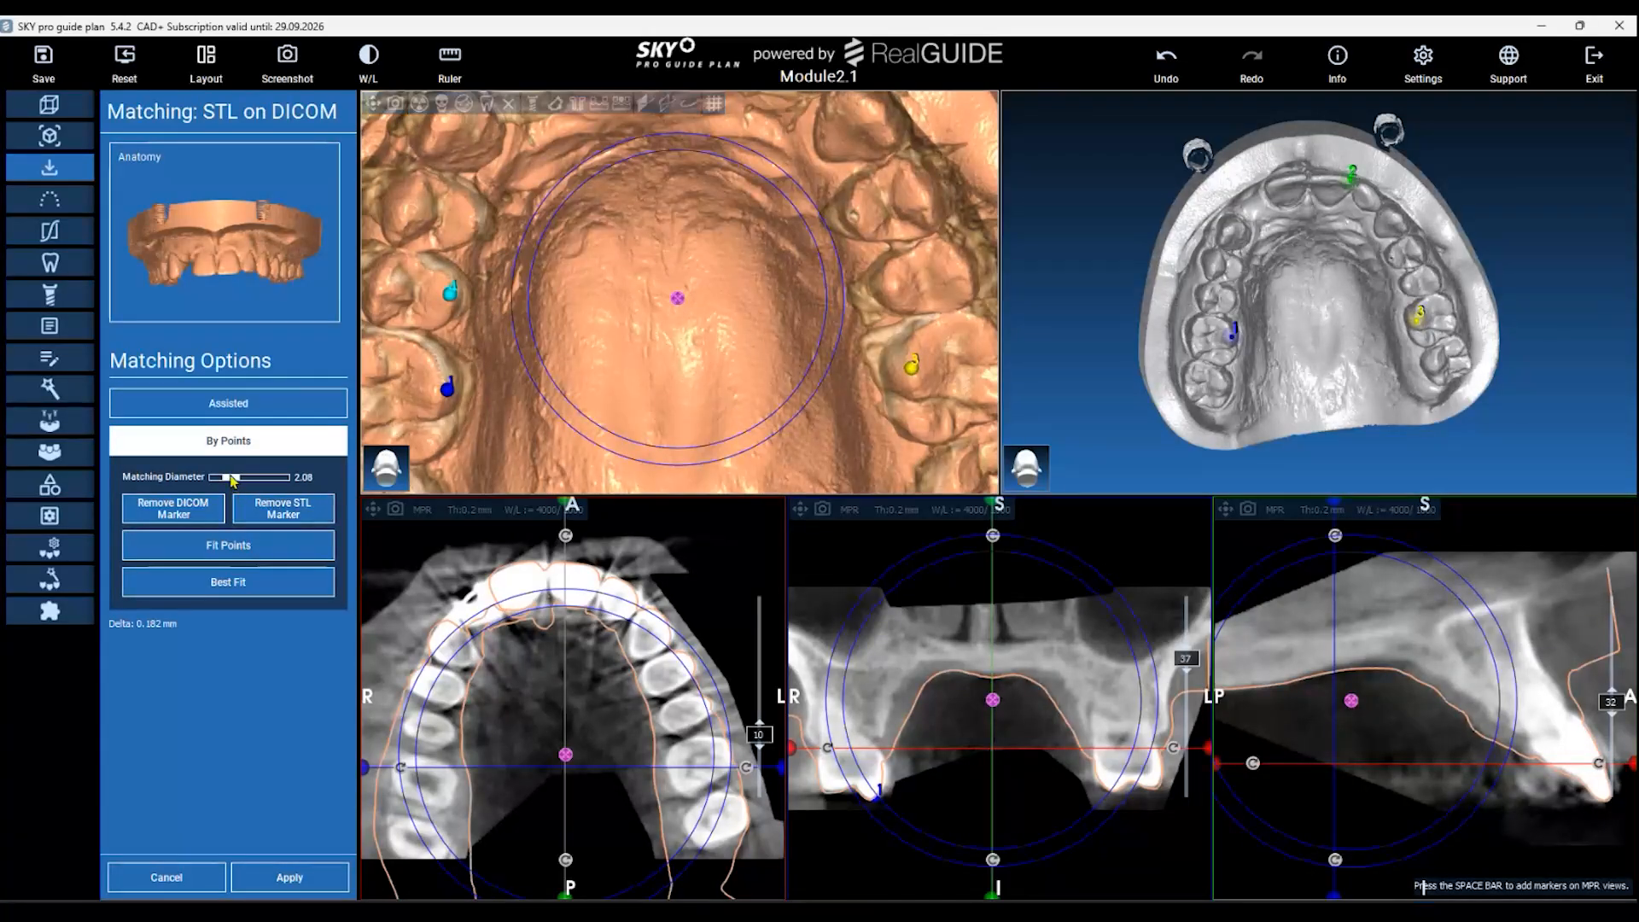
# Increase the matching diameter to 5.38 and add a fifth marker on the right first premolar in the combined CT and Anatomy view.
pyautogui.moveTo(231, 480); pyautogui.dragTo(253, 480)
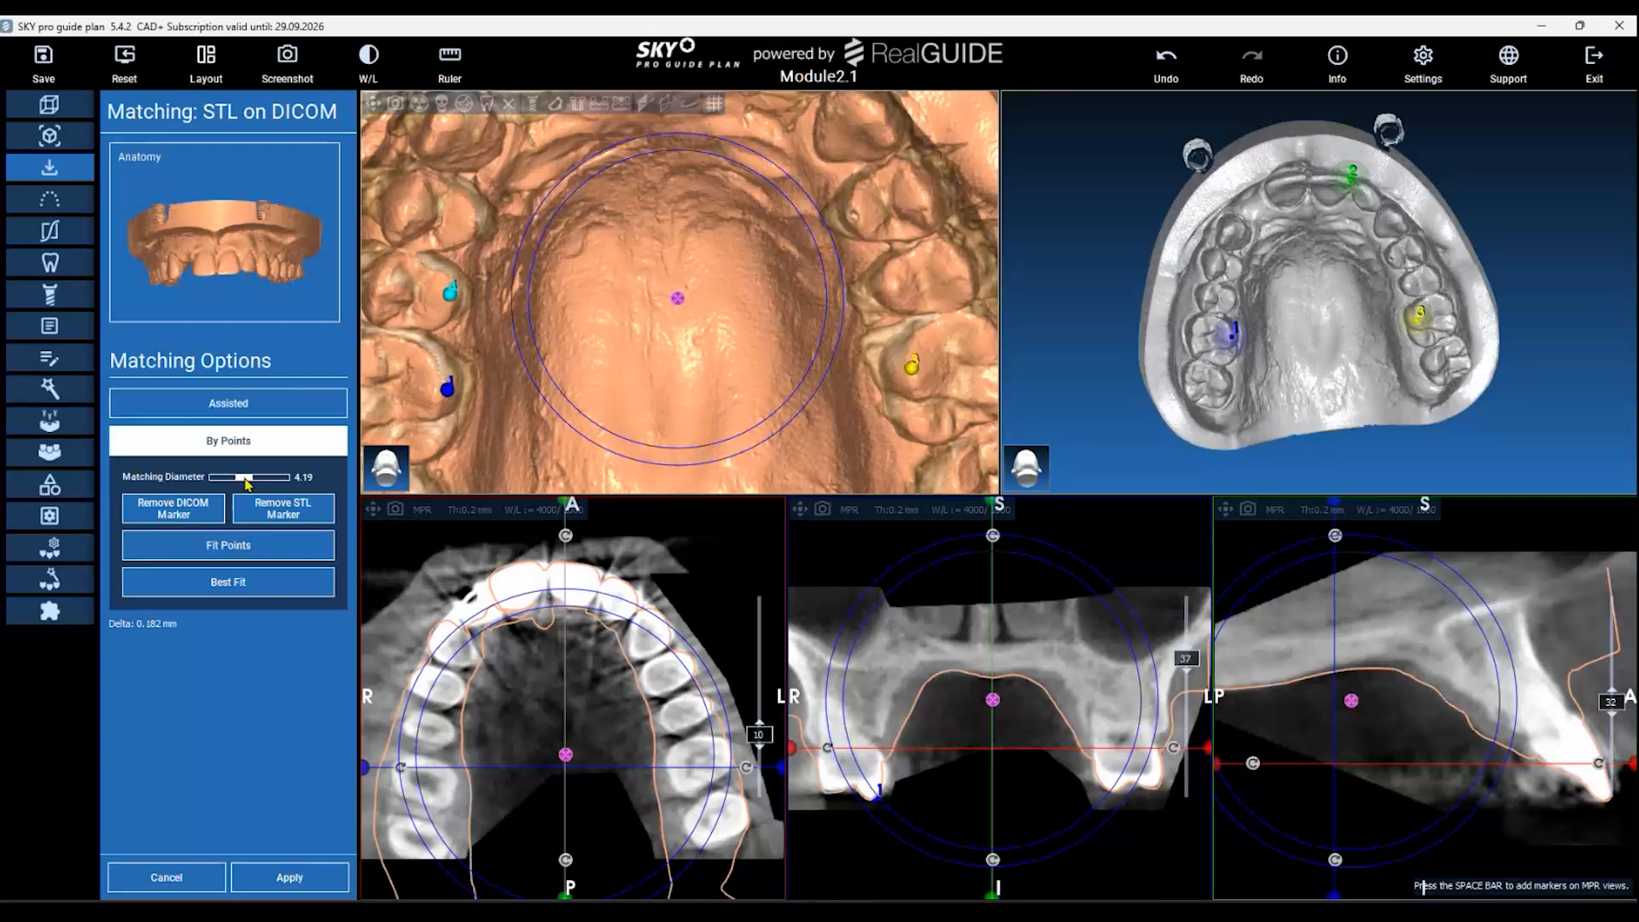
pyautogui.click(473, 223)
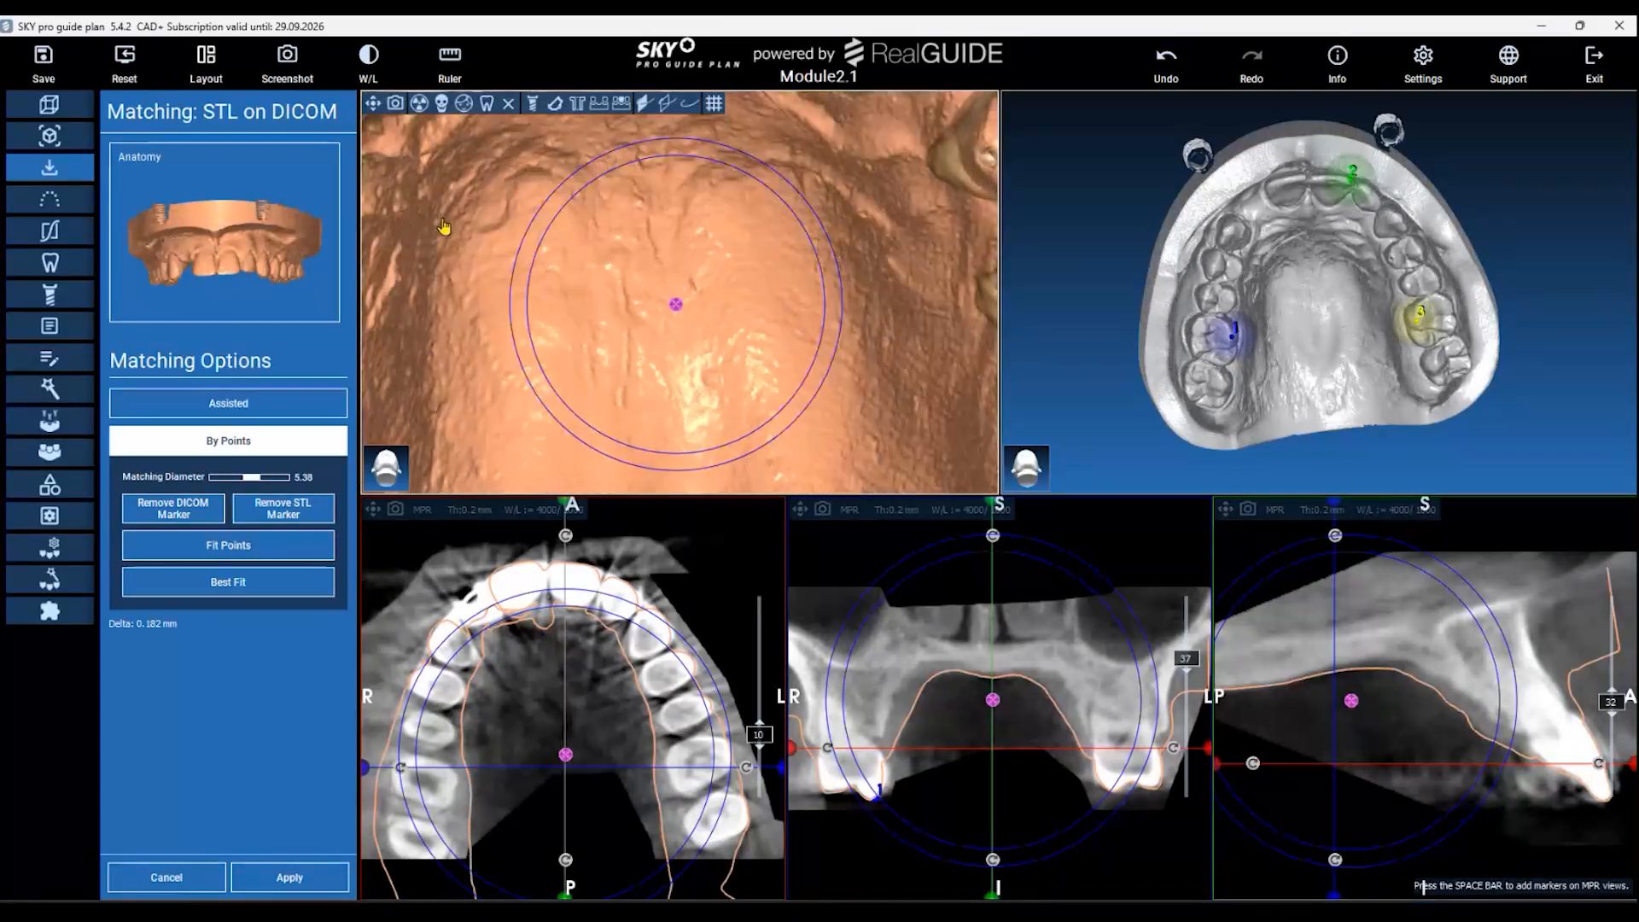
pyautogui.scroll(-2, 452, 238)
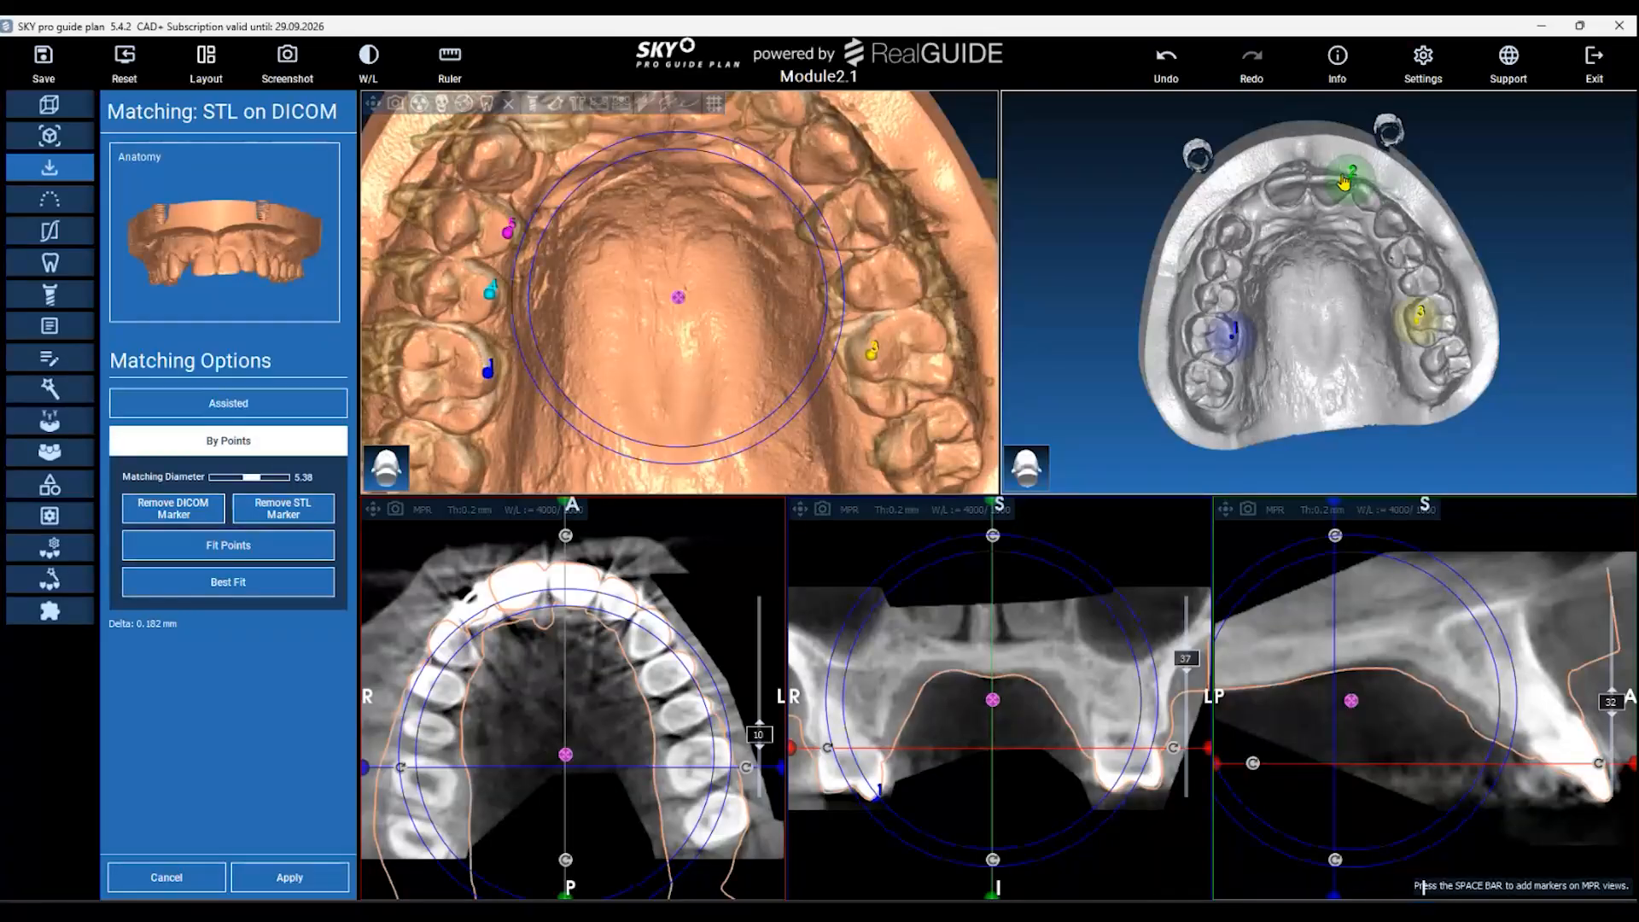
pyautogui.scroll(2, 1368, 181)
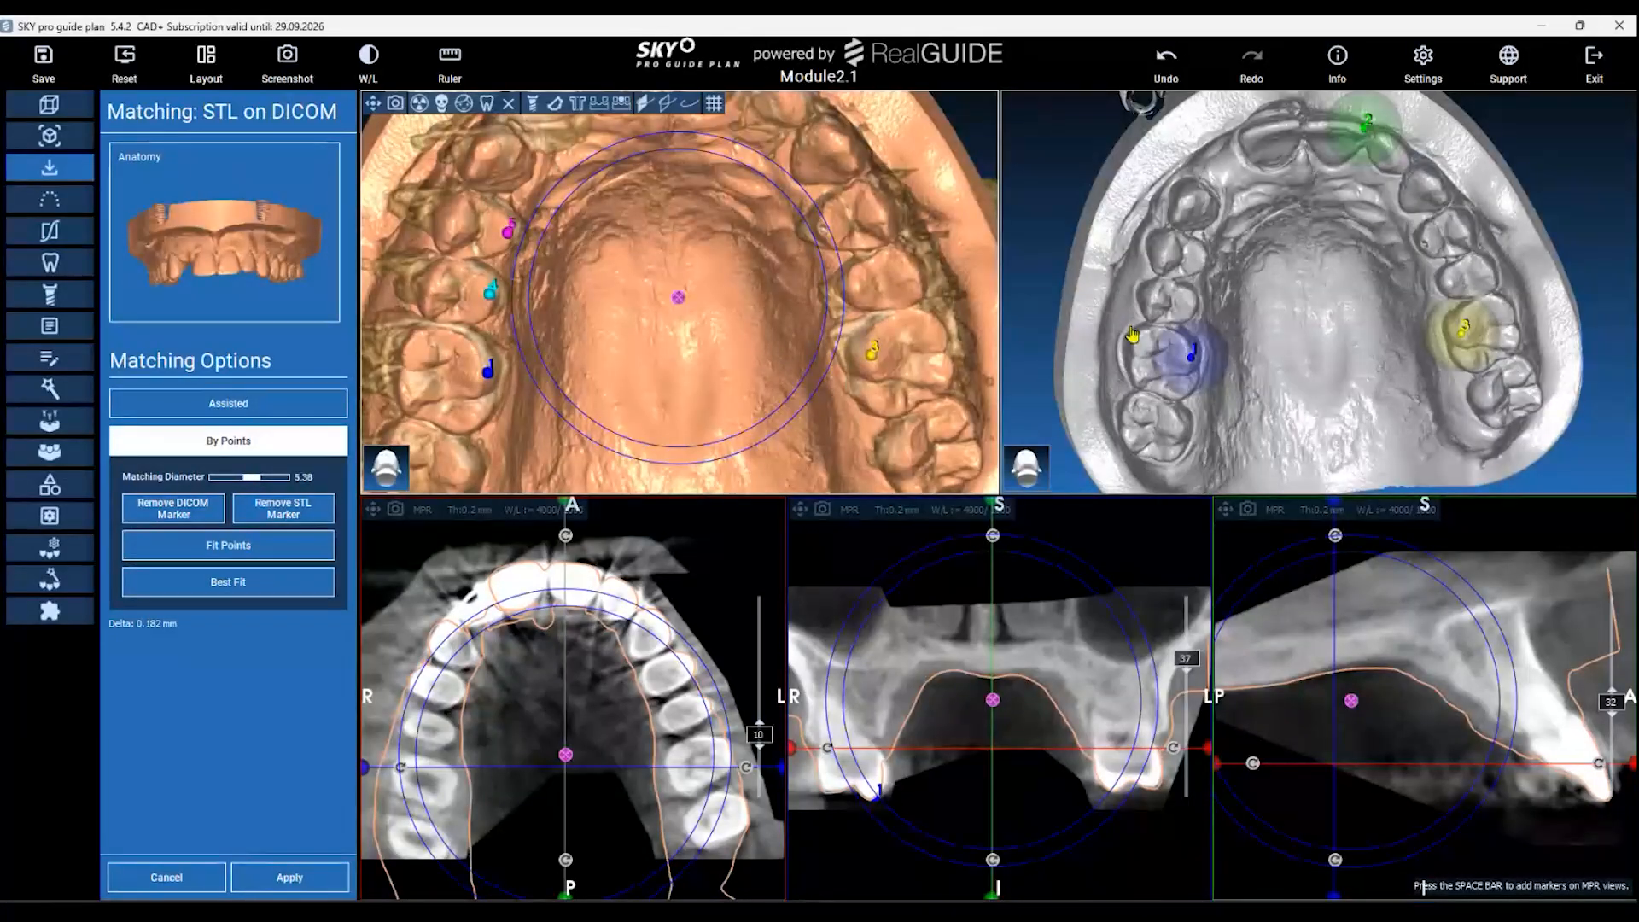
# Set the matching diameter to 7.10 and apply the Anatomy model's match to the CT volume.
pyautogui.moveTo(258, 478); pyautogui.dragTo(249, 483)
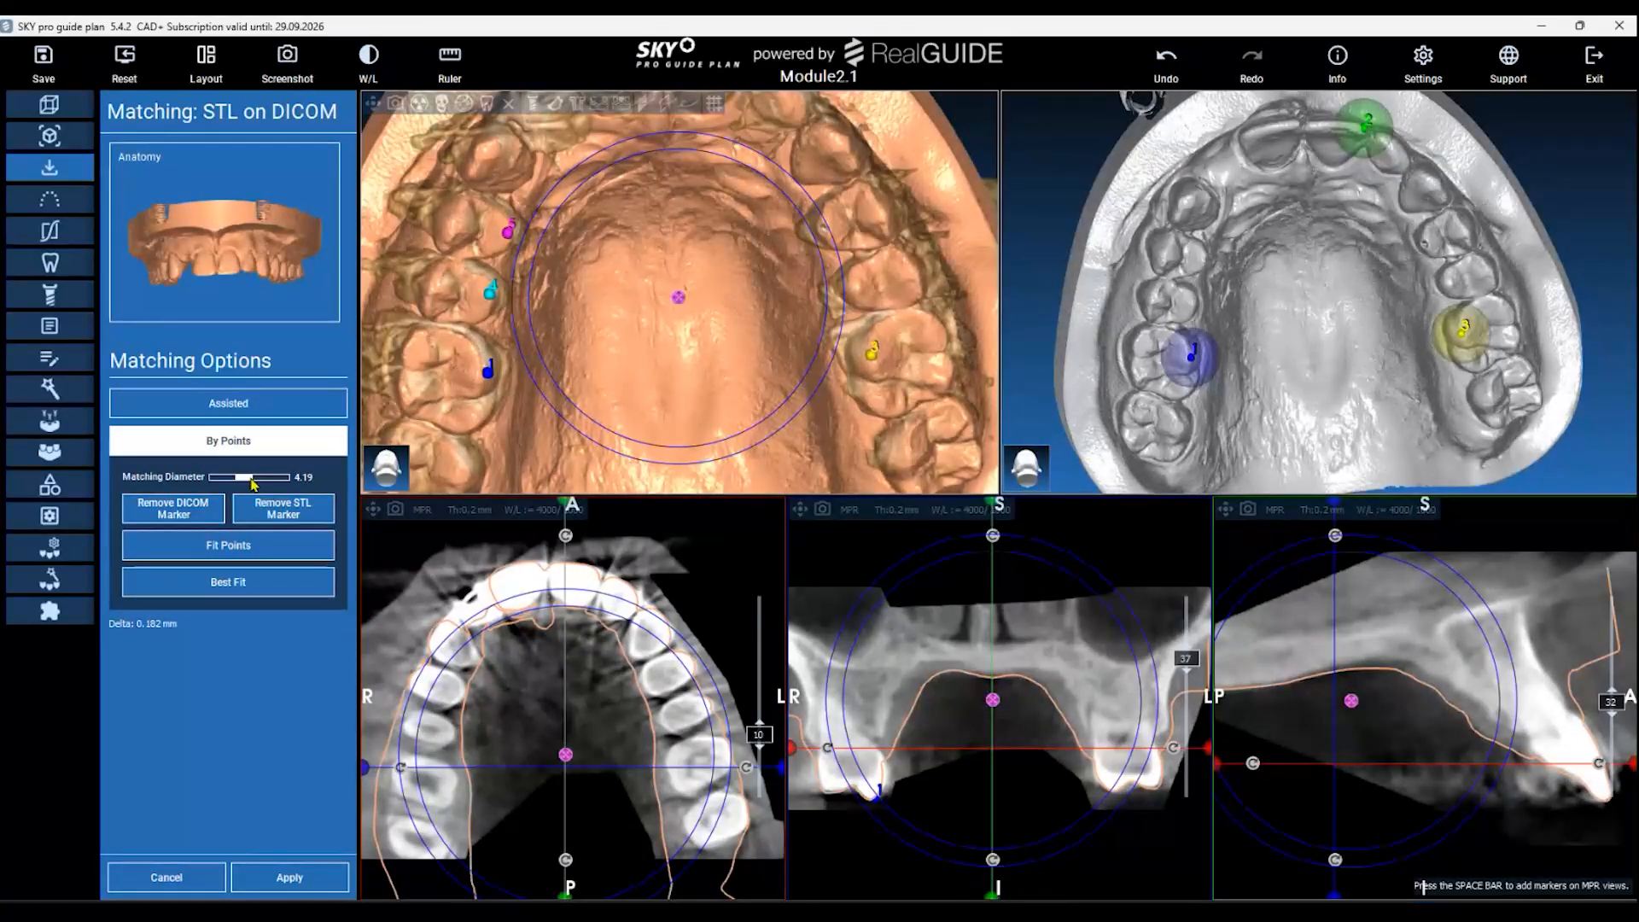
pyautogui.moveTo(252, 484); pyautogui.dragTo(264, 483)
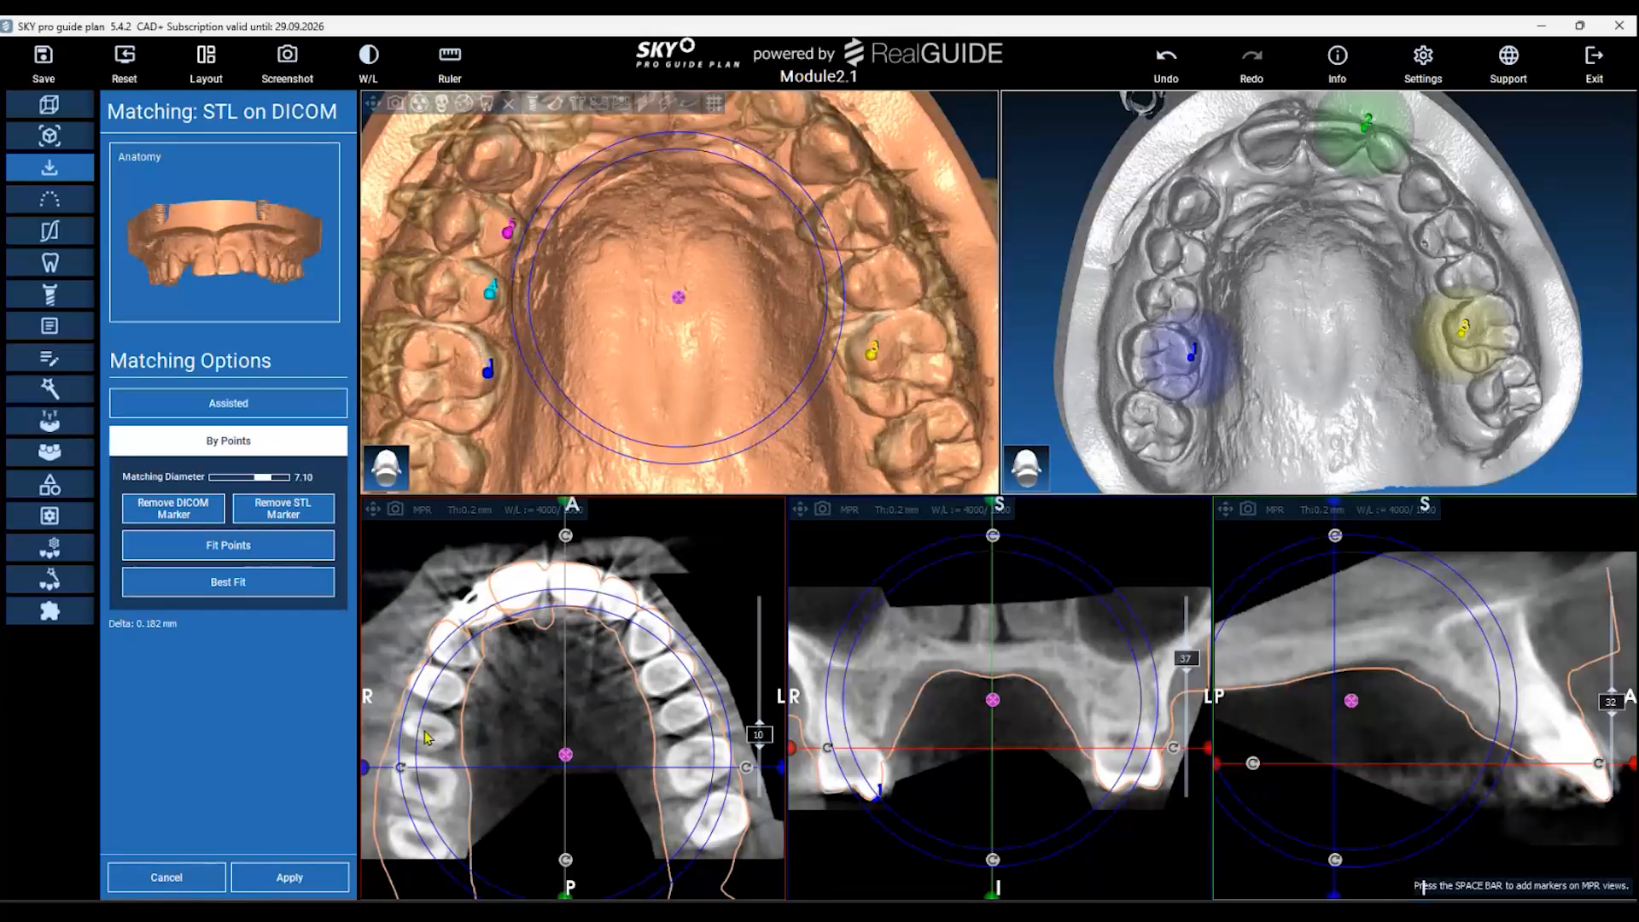
pyautogui.click(290, 877)
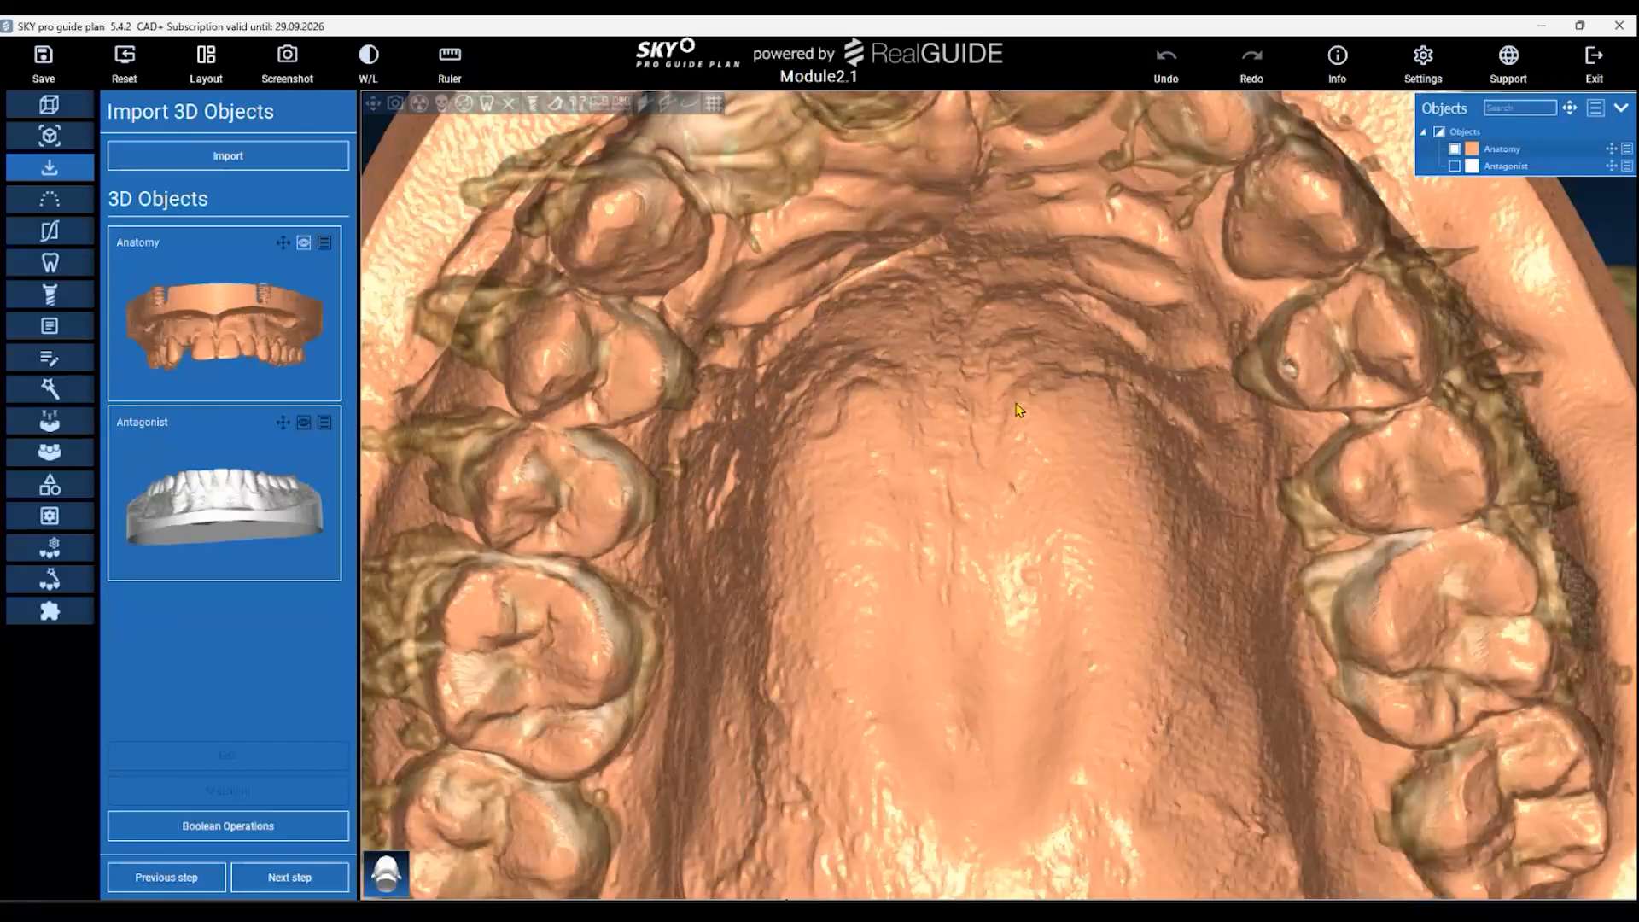
# Display the Antagonist together with the matched Anatomy model and view both jaws from the front and side.
pyautogui.scroll(-1, 977, 471)
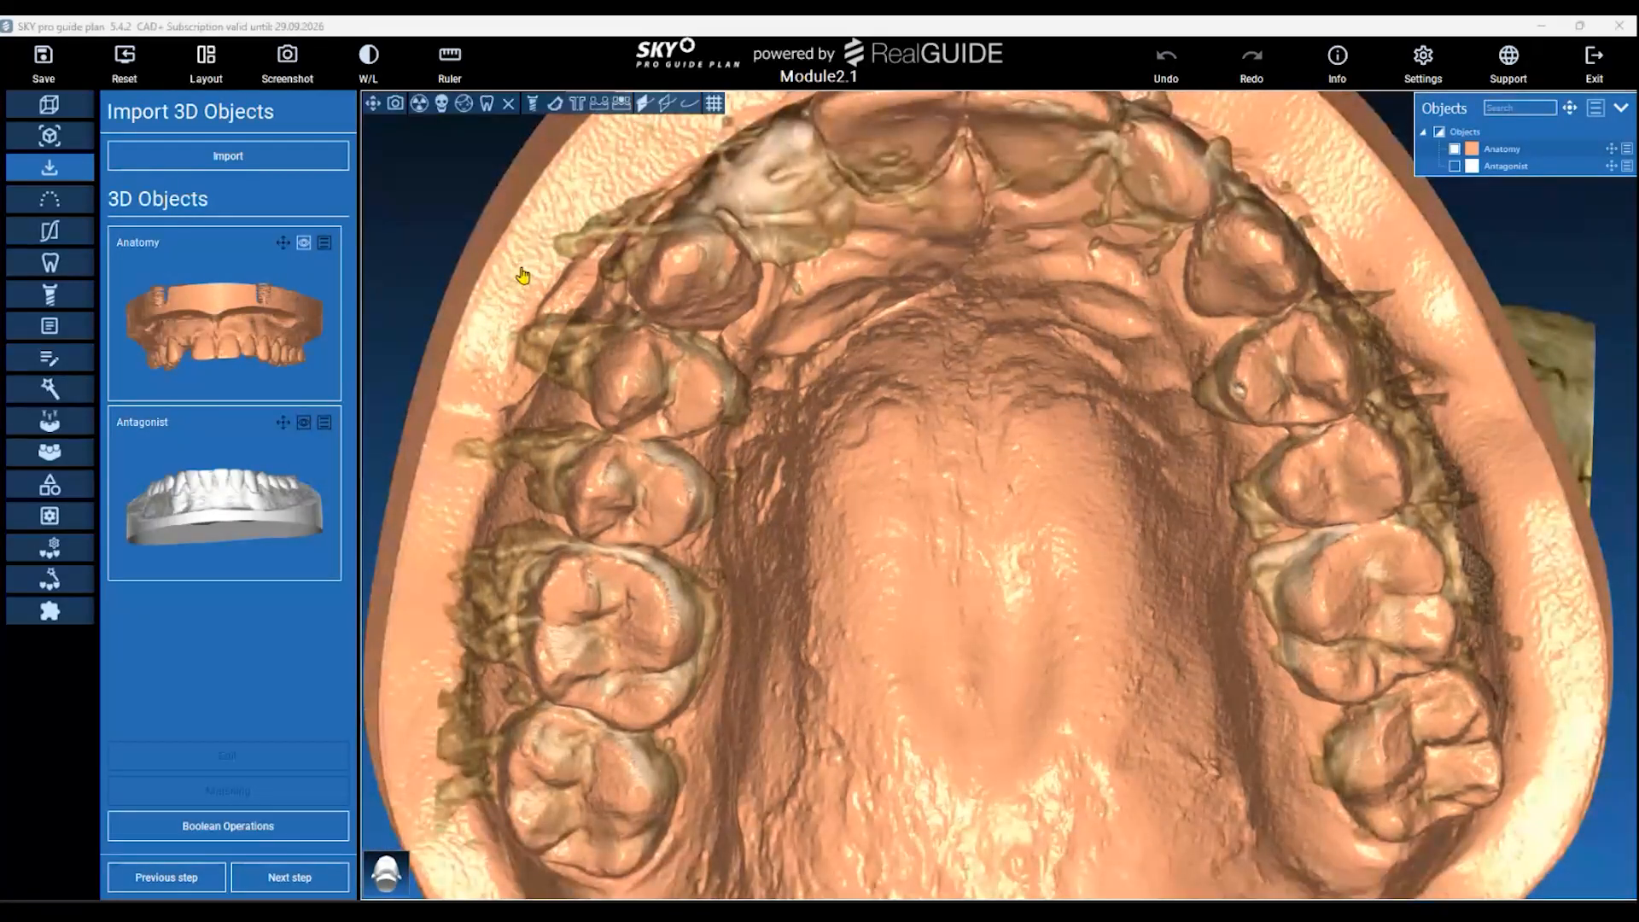
pyautogui.scroll(-3, 930, 538)
pyautogui.click(593, 463)
pyautogui.moveTo(593, 465); pyautogui.dragTo(586, 528)
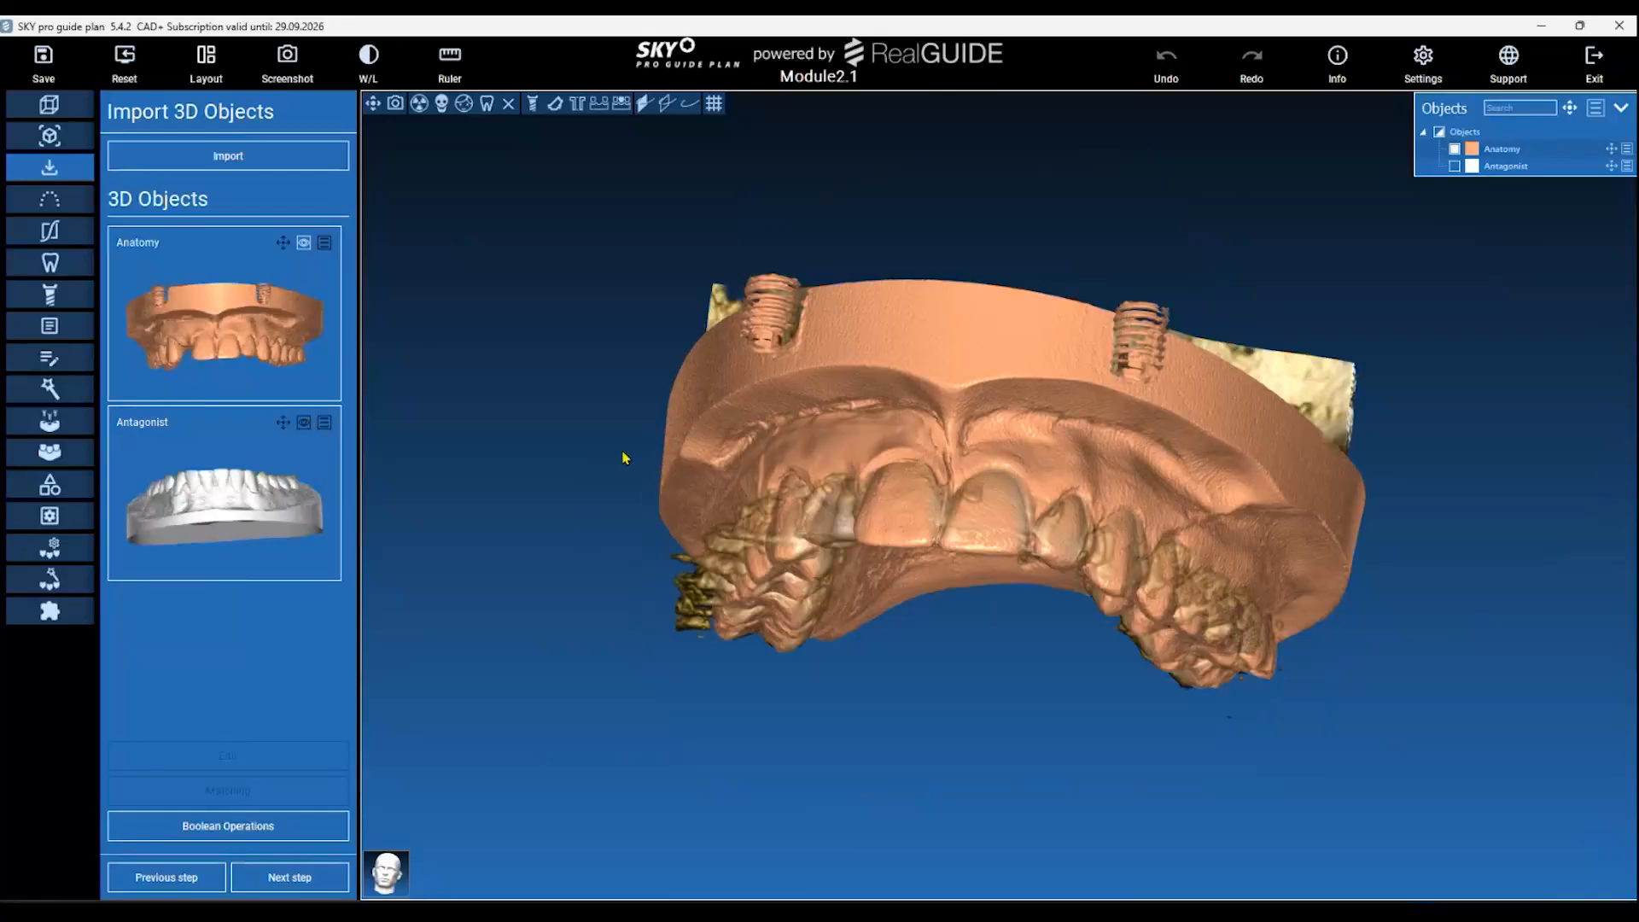
pyautogui.scroll(-1, 896, 393)
pyautogui.click(1454, 166)
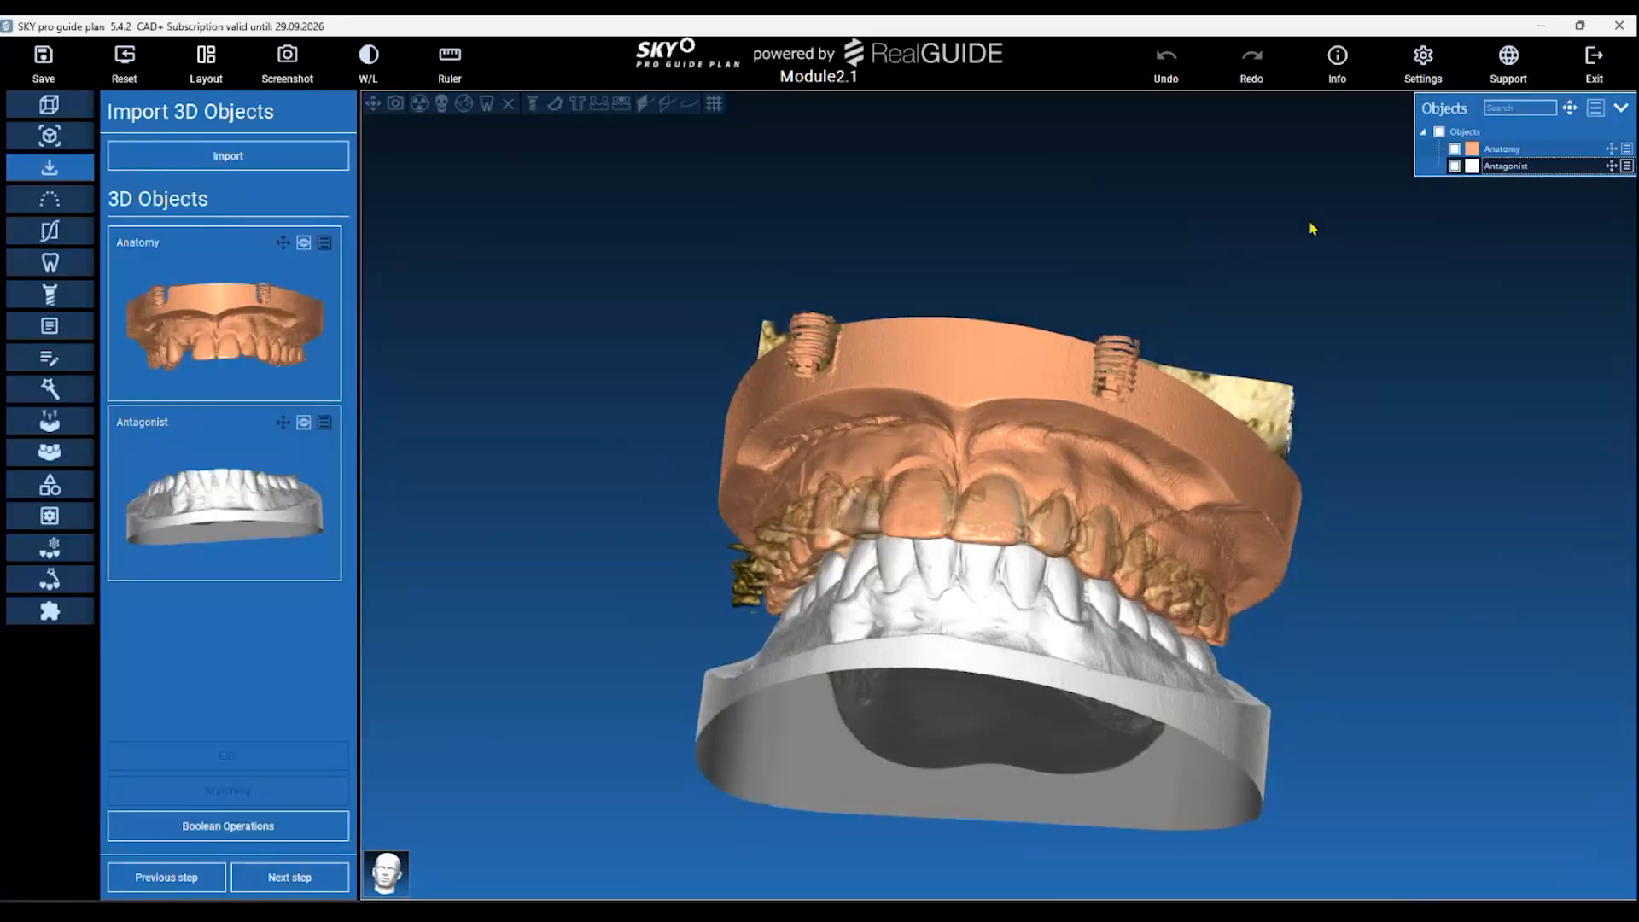
pyautogui.moveTo(549, 483); pyautogui.dragTo(738, 524)
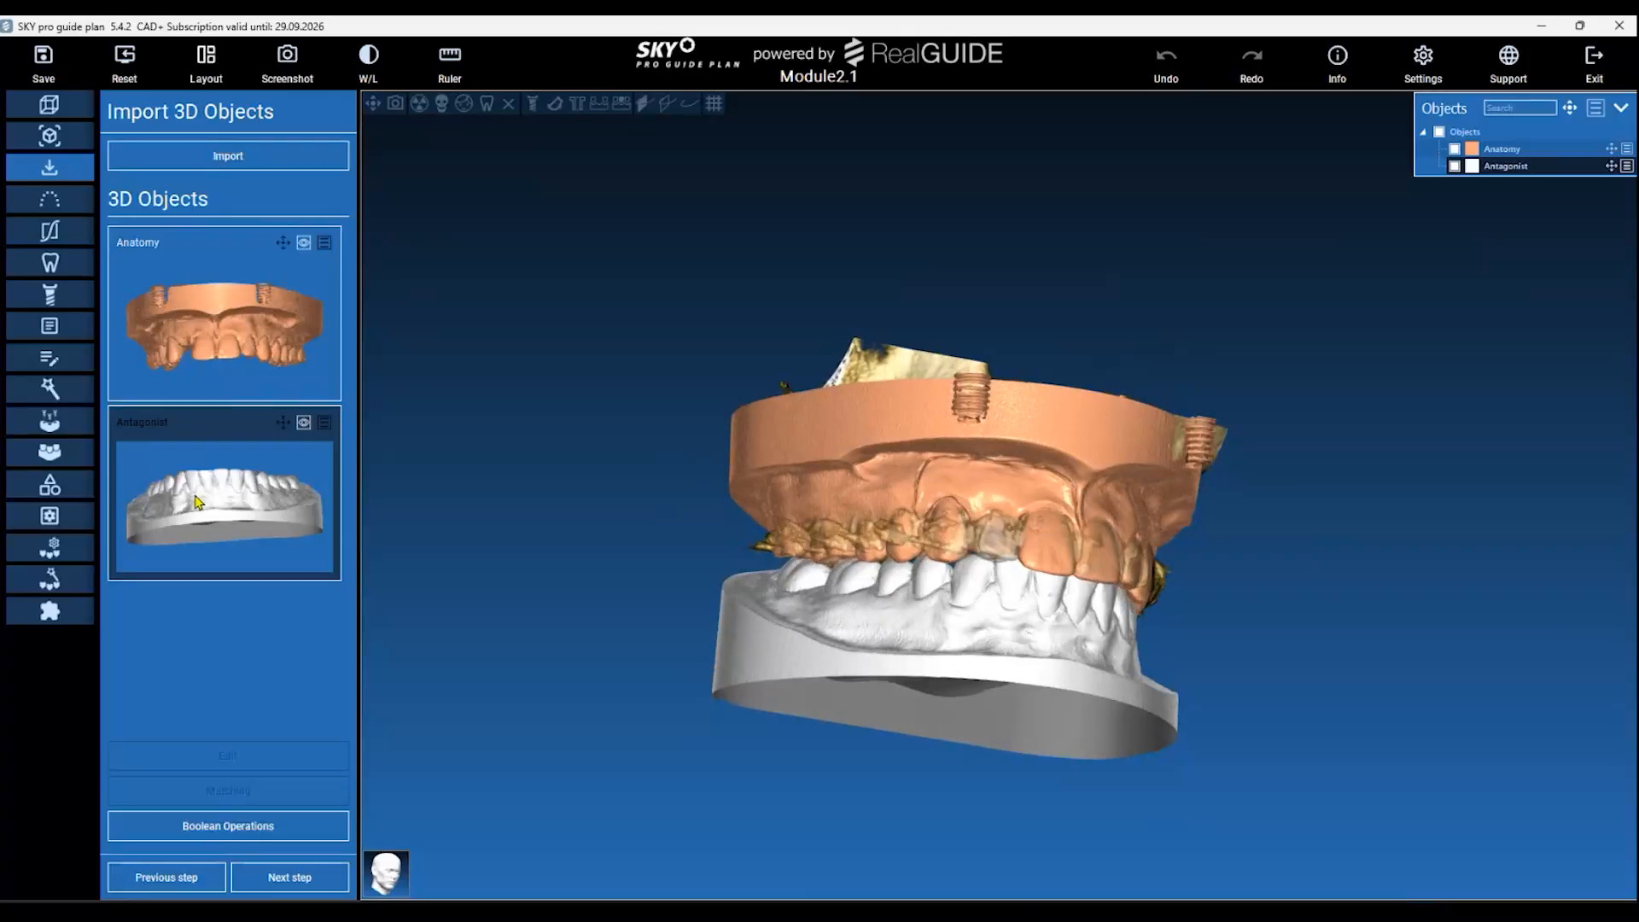
# Match the Antagonist to the DICOM data by giving it the object position "Same as: Anatomy".
pyautogui.click(196, 502)
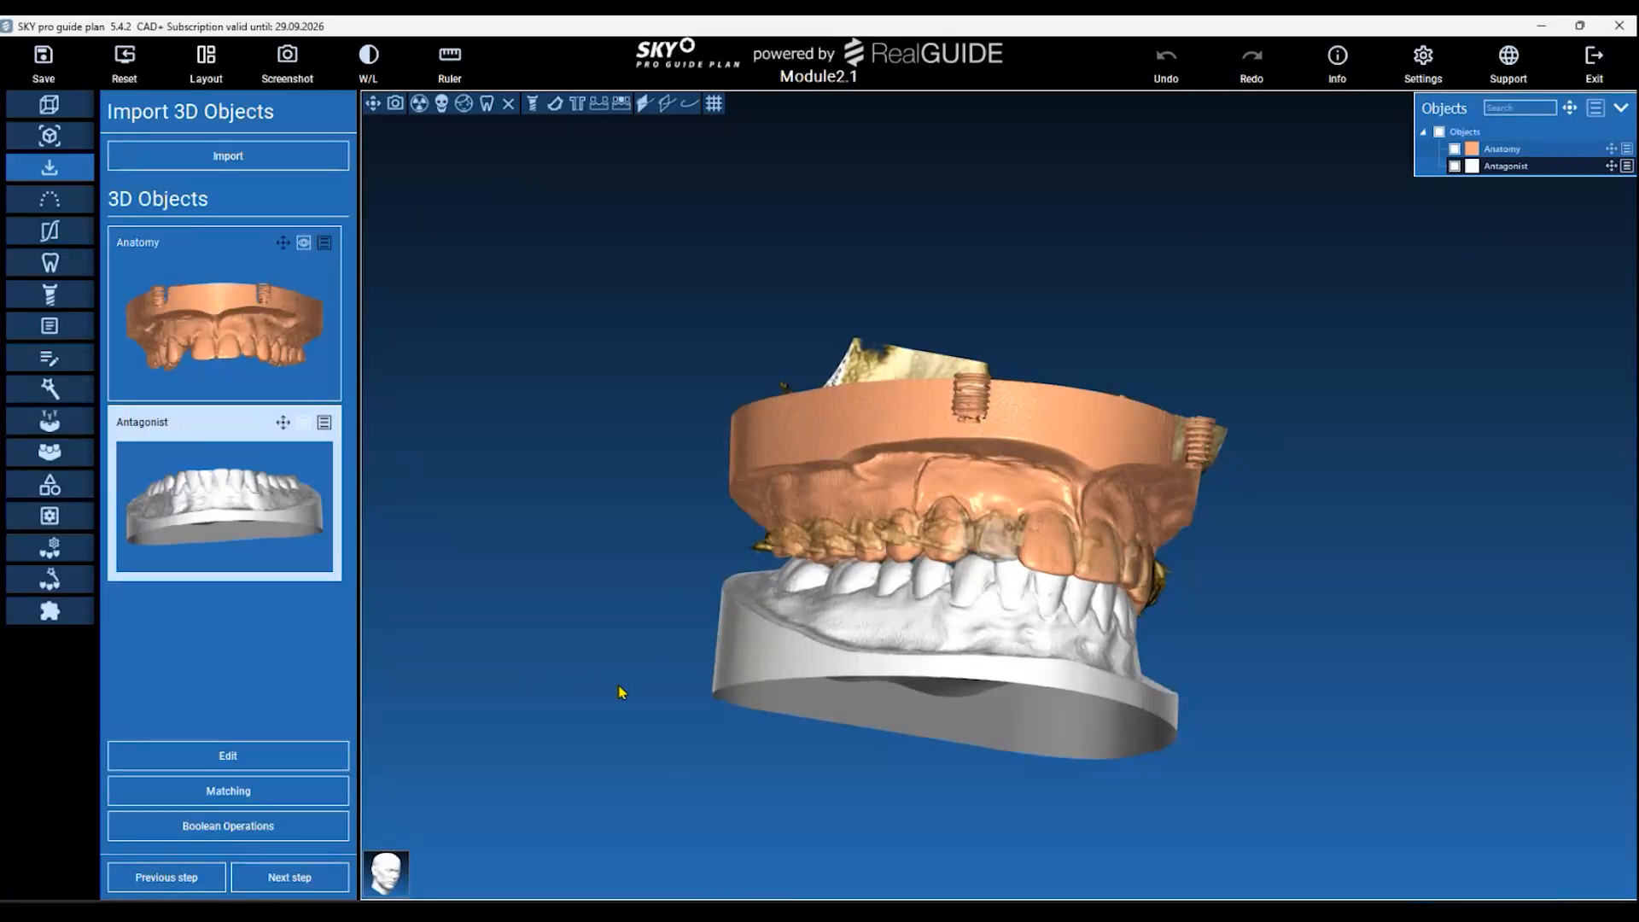
pyautogui.click(340, 803)
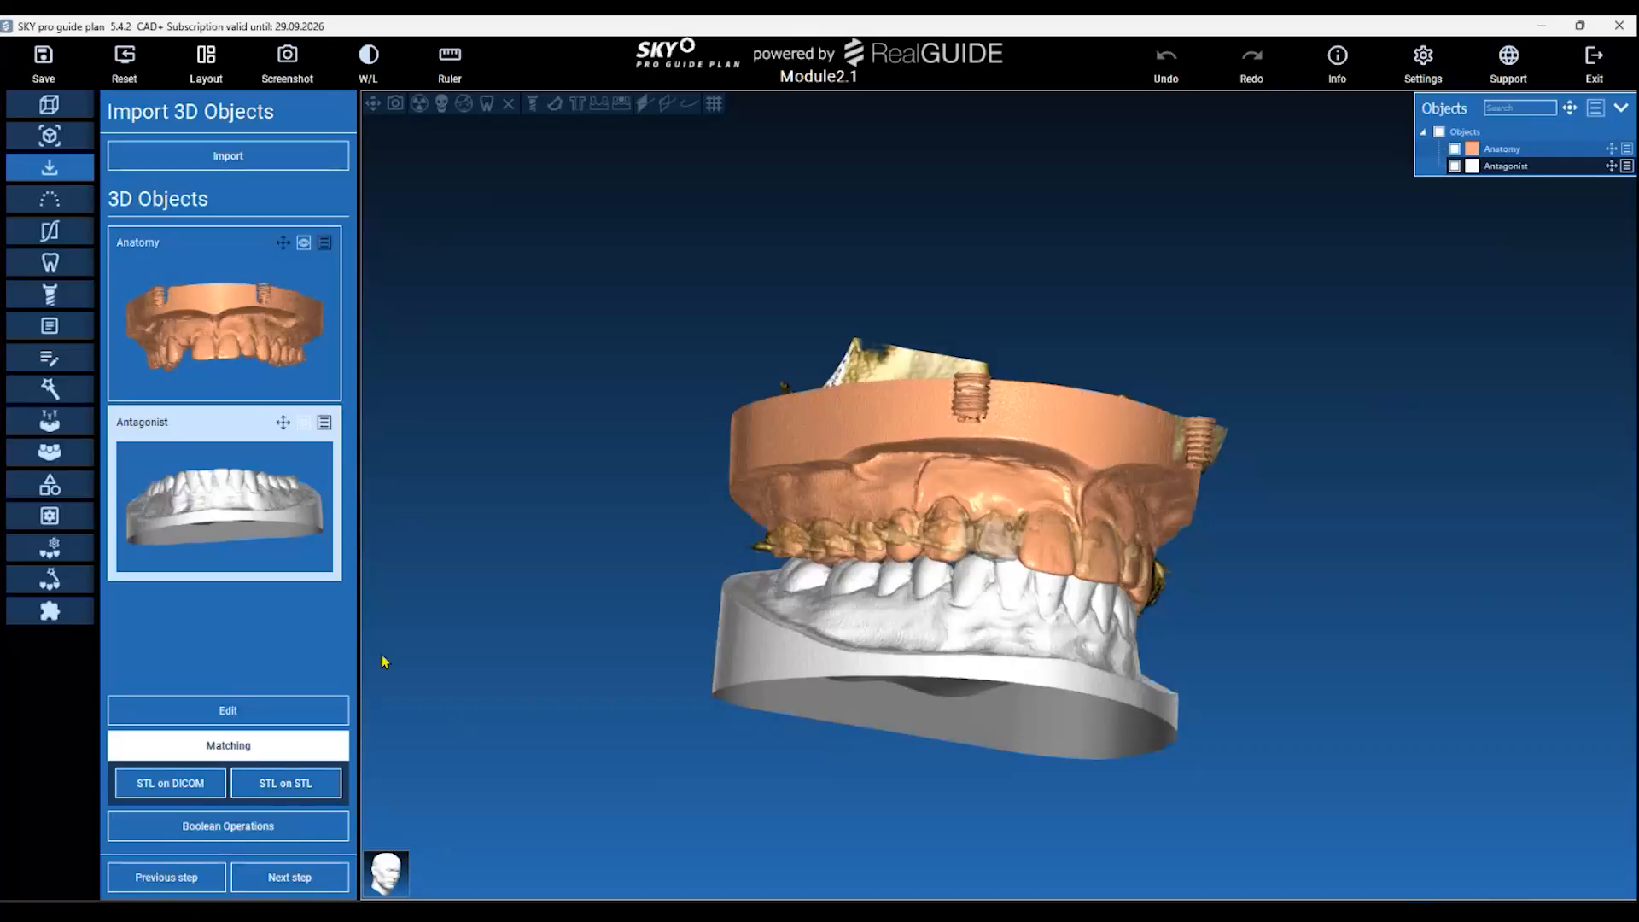
pyautogui.click(312, 795)
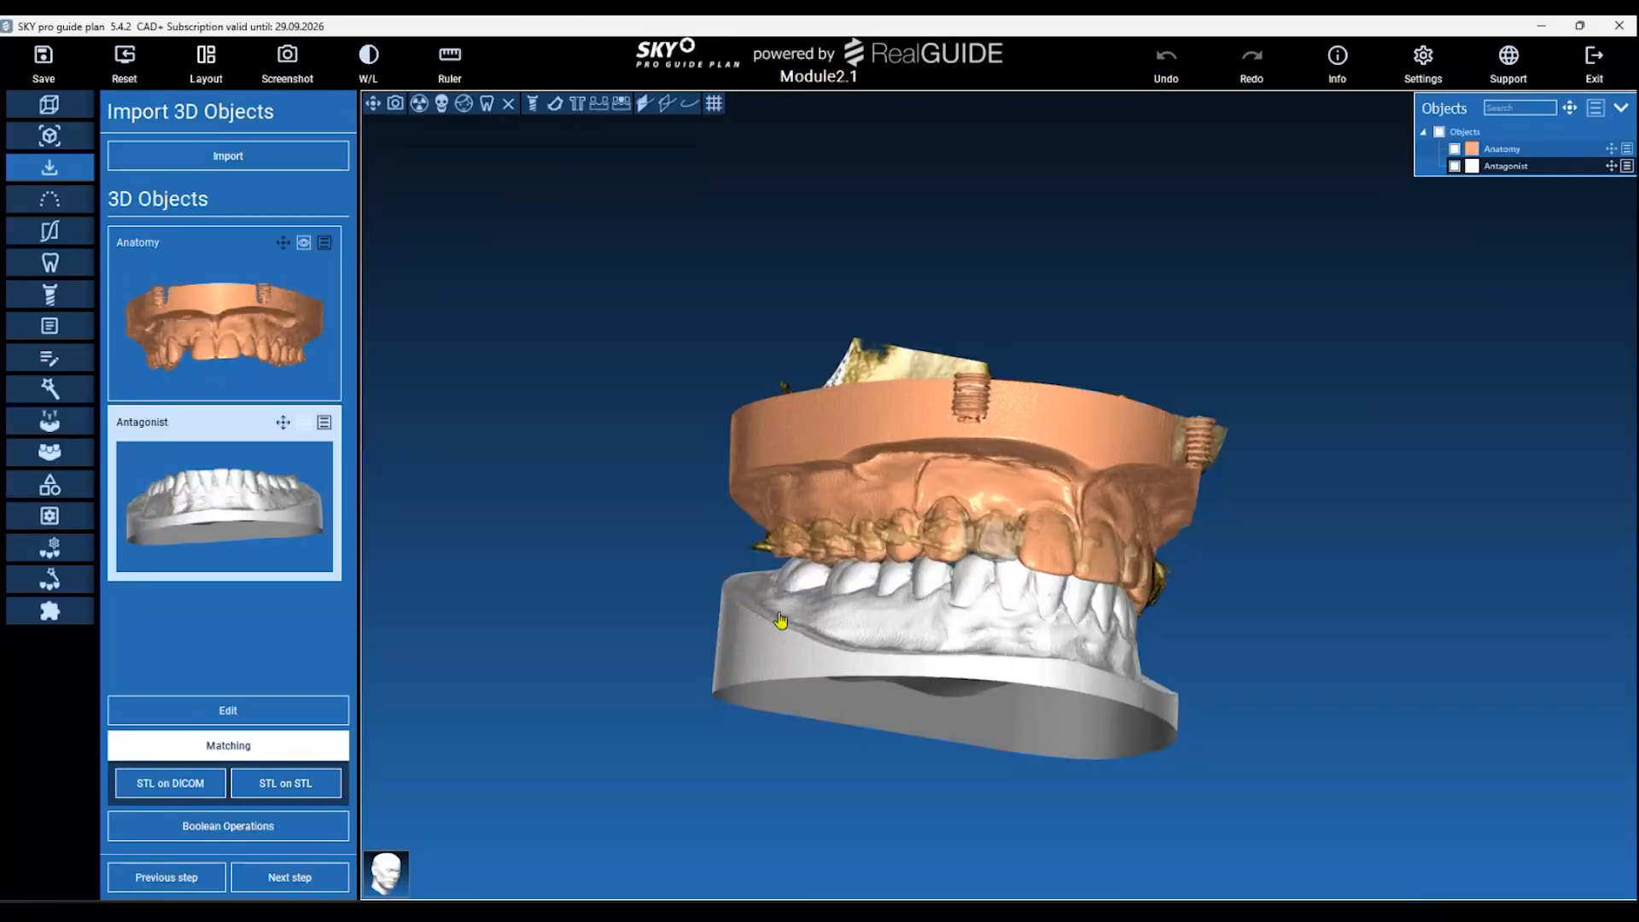
pyautogui.click(193, 784)
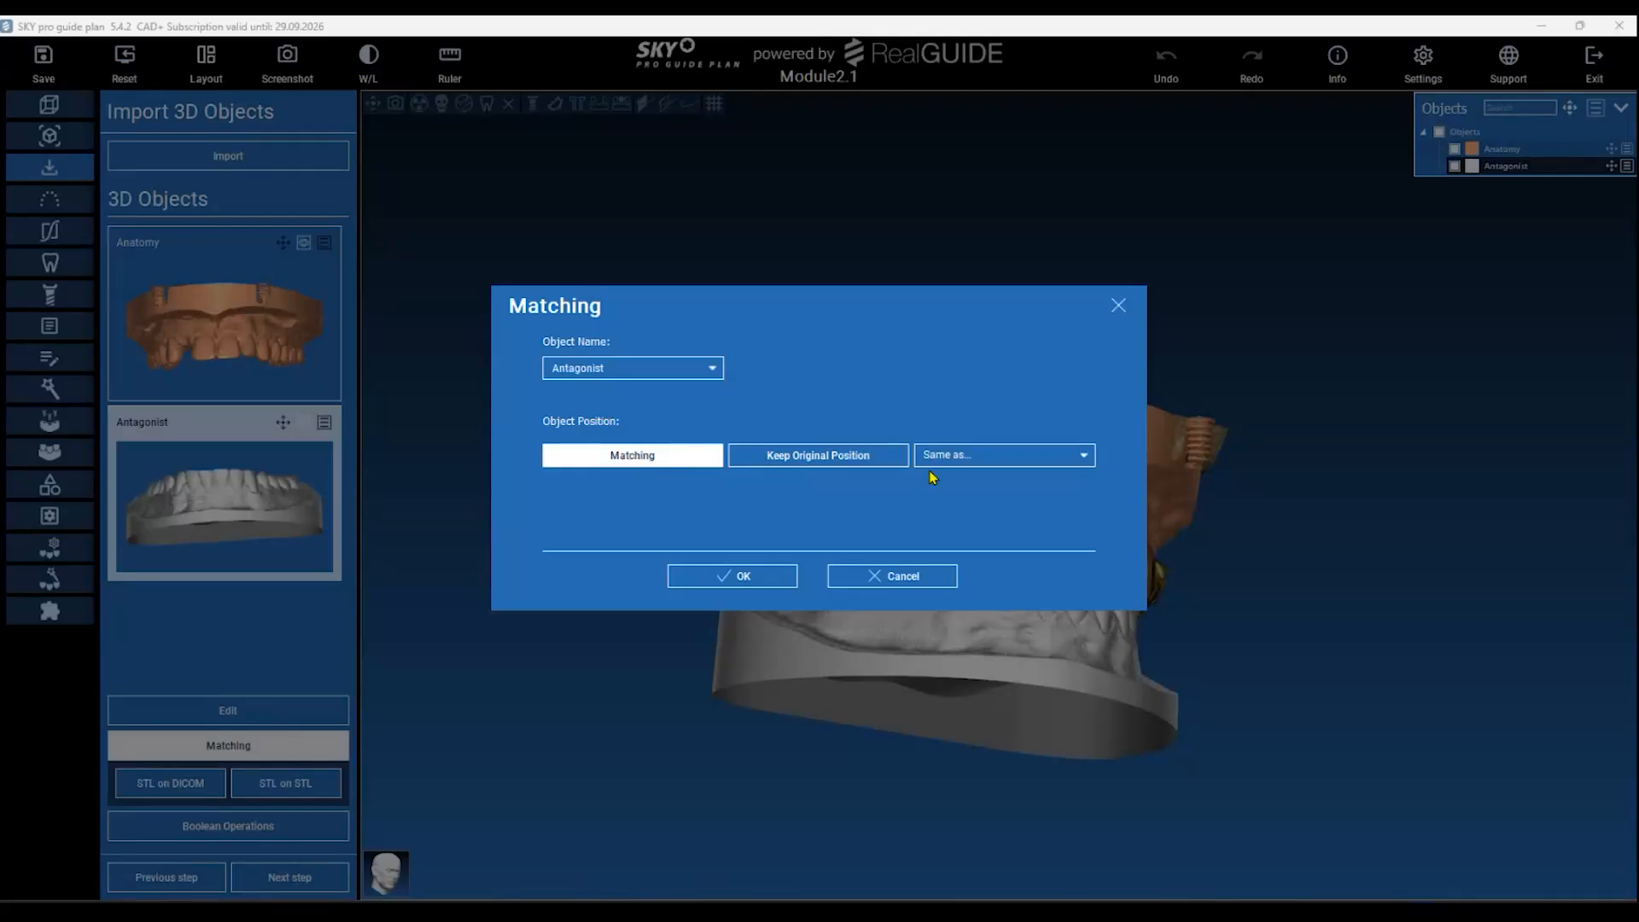
pyautogui.click(1065, 454)
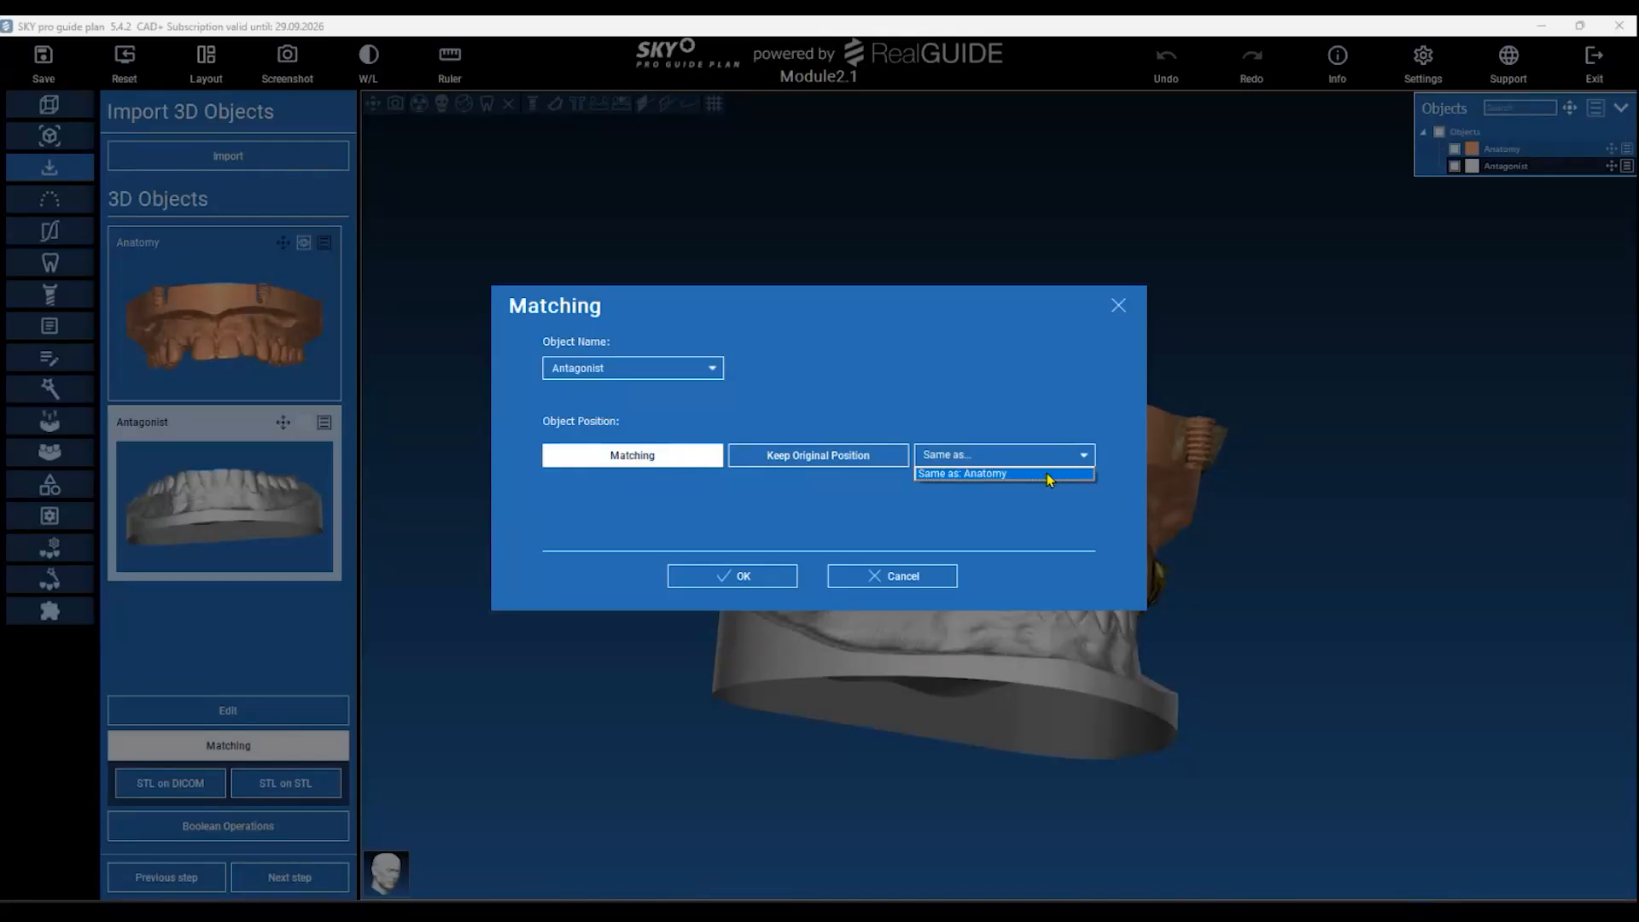
pyautogui.click(1047, 474)
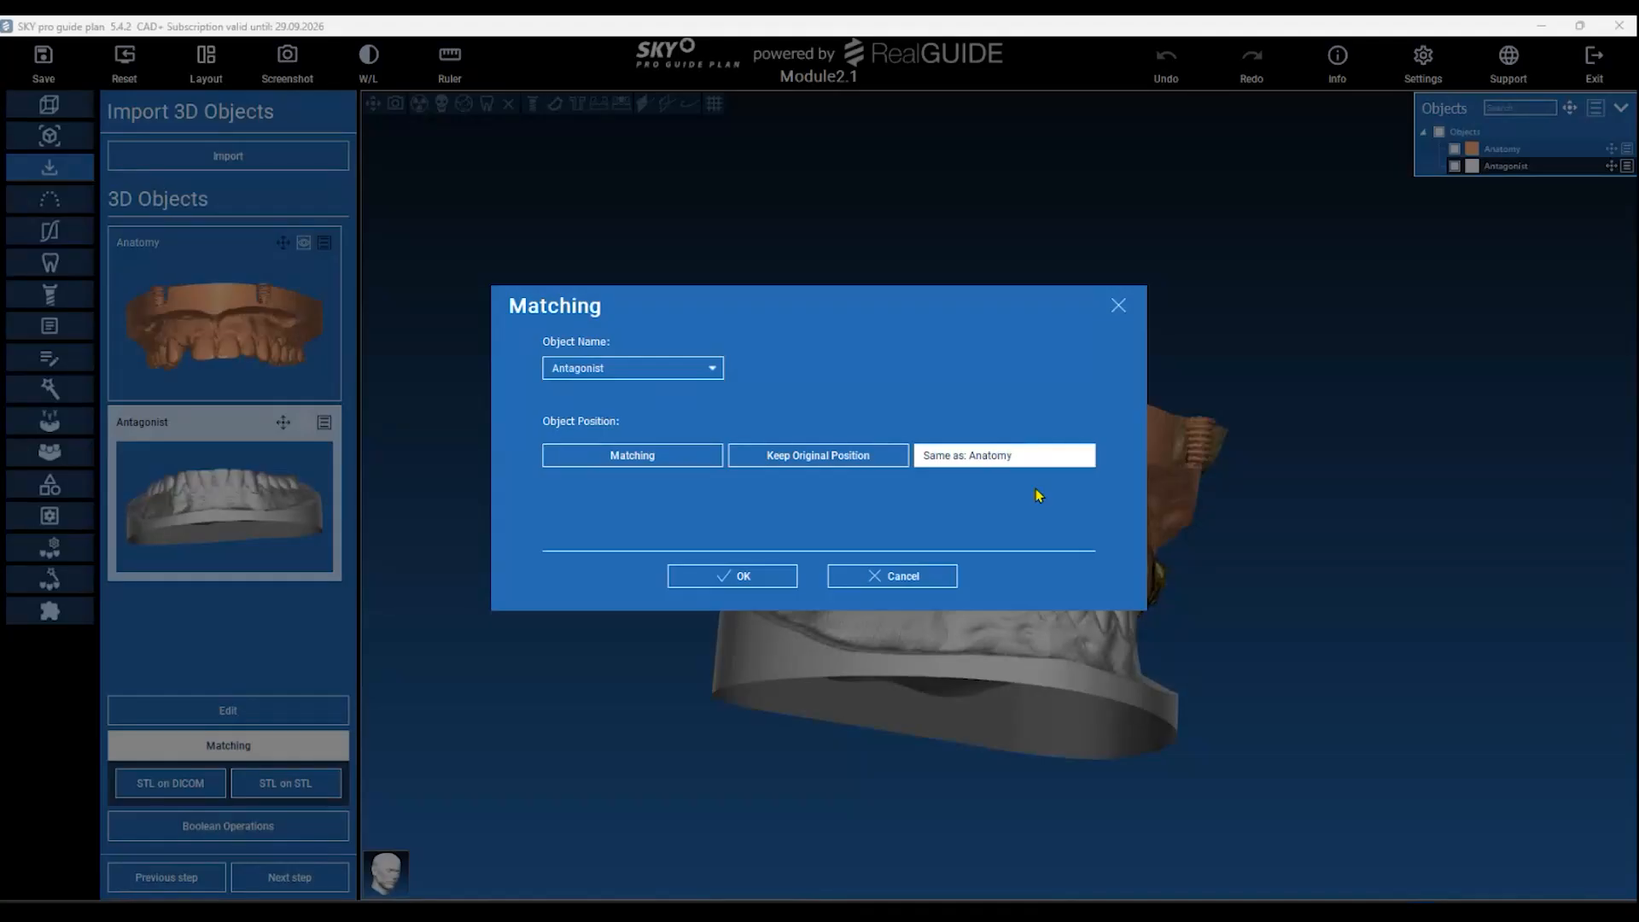
pyautogui.click(734, 576)
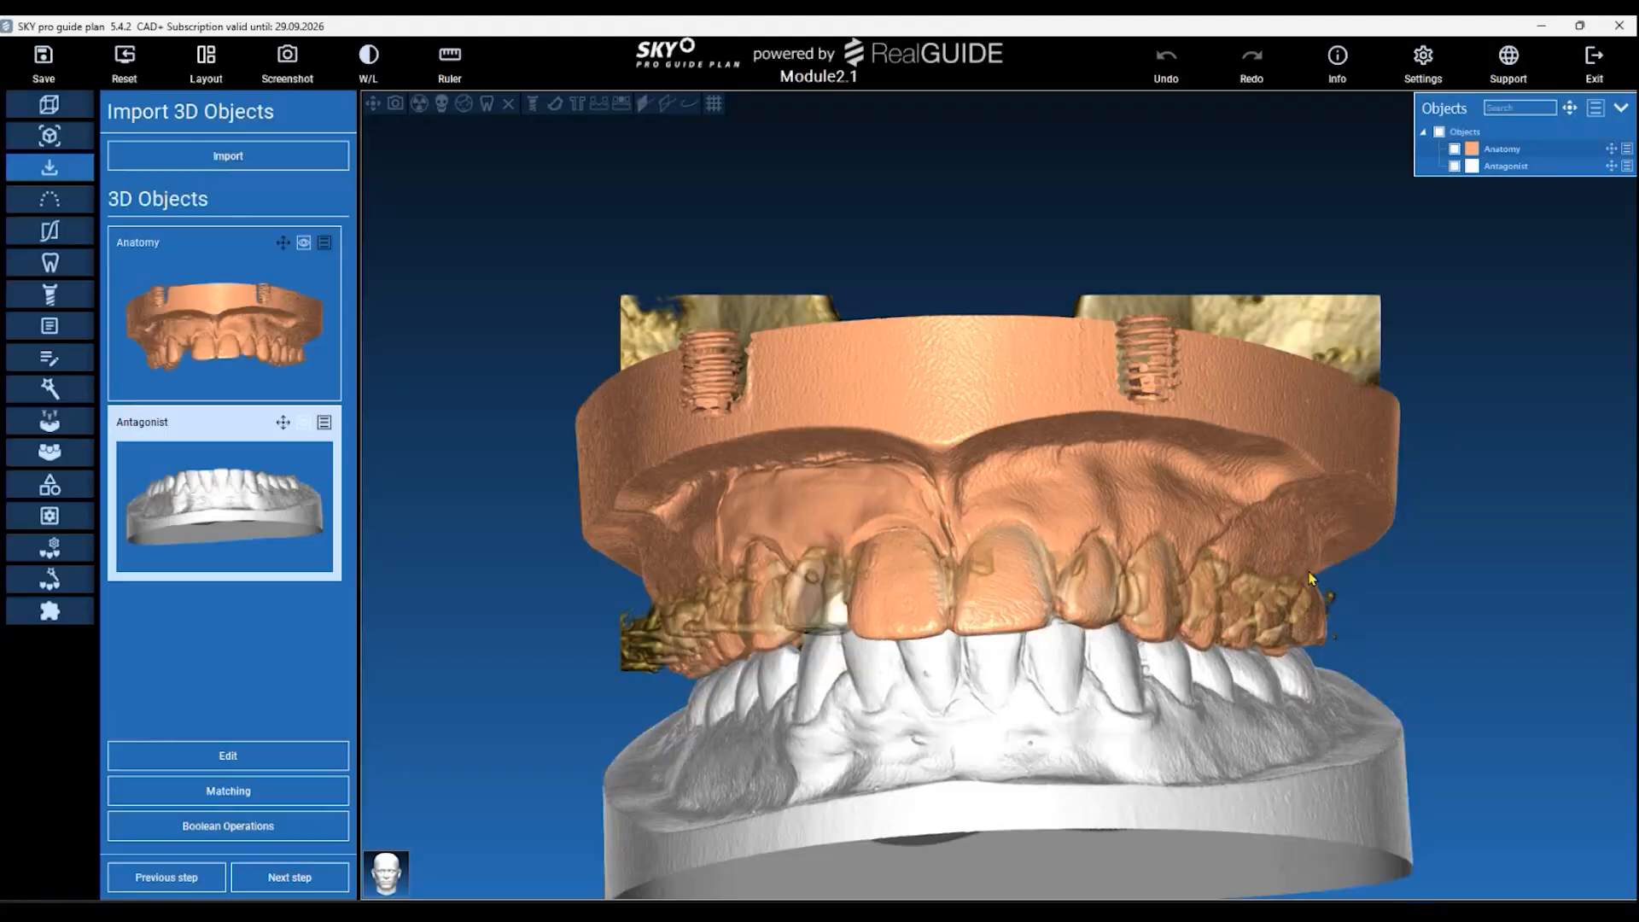
# Check the Antagonist against the upper jaw from several sides, and repeat its STL on DICOM matching with "Same as: Anatomy".
pyautogui.scroll(-2, 552, 658)
pyautogui.moveTo(553, 658); pyautogui.dragTo(1389, 621)
pyautogui.moveTo(1390, 620); pyautogui.dragTo(1227, 606, button='middle')
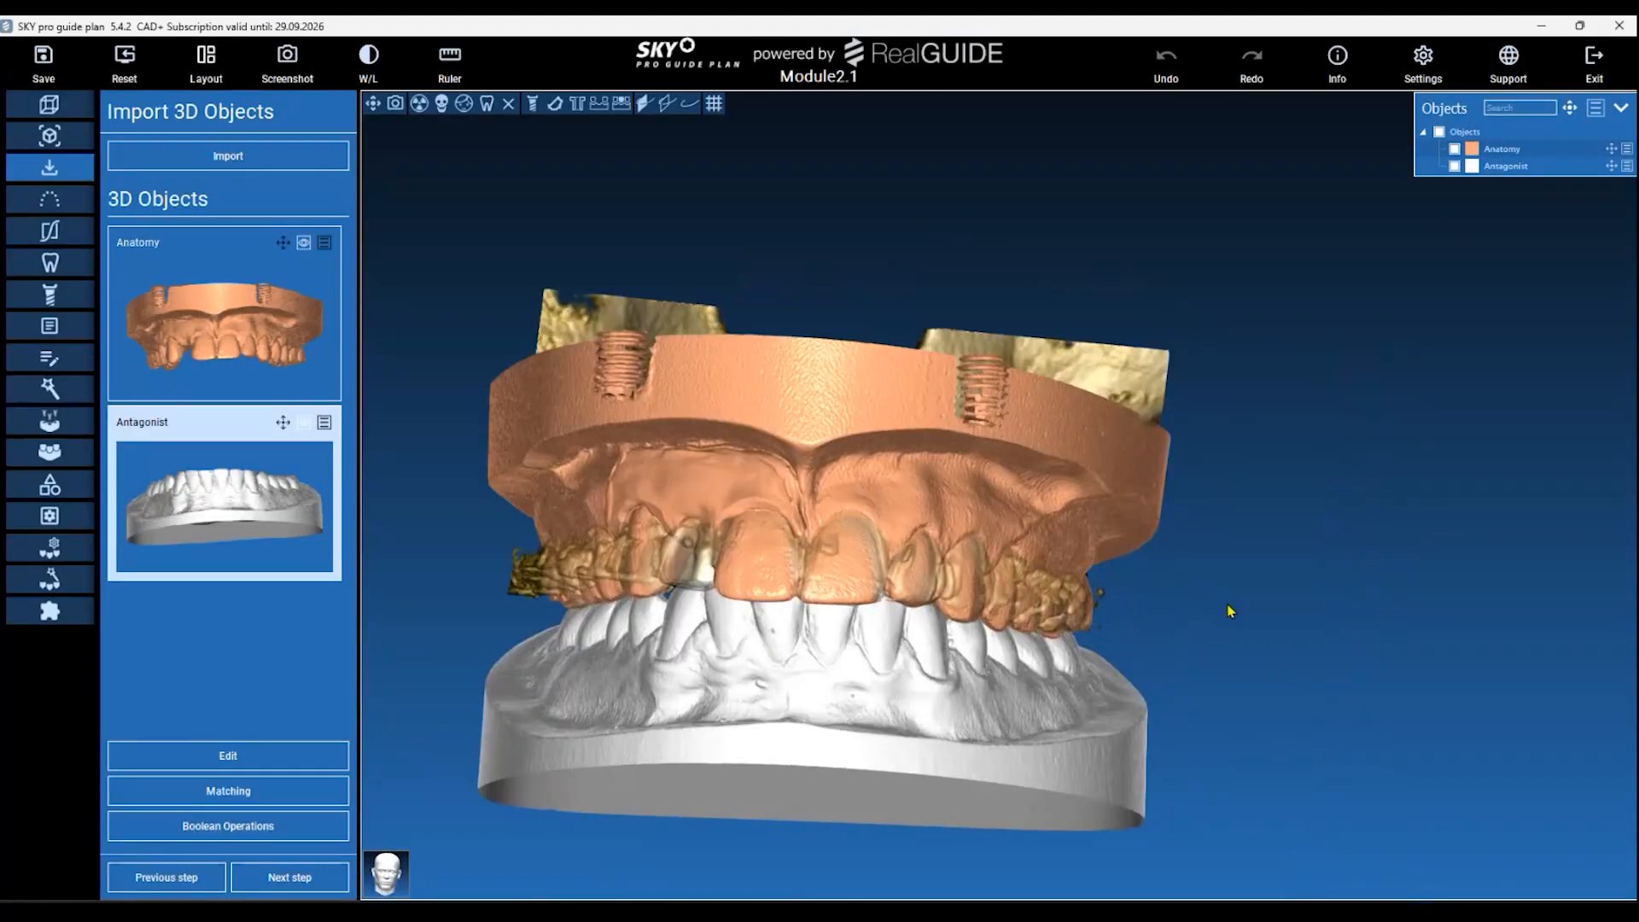
pyautogui.moveTo(1231, 607); pyautogui.dragTo(1374, 542)
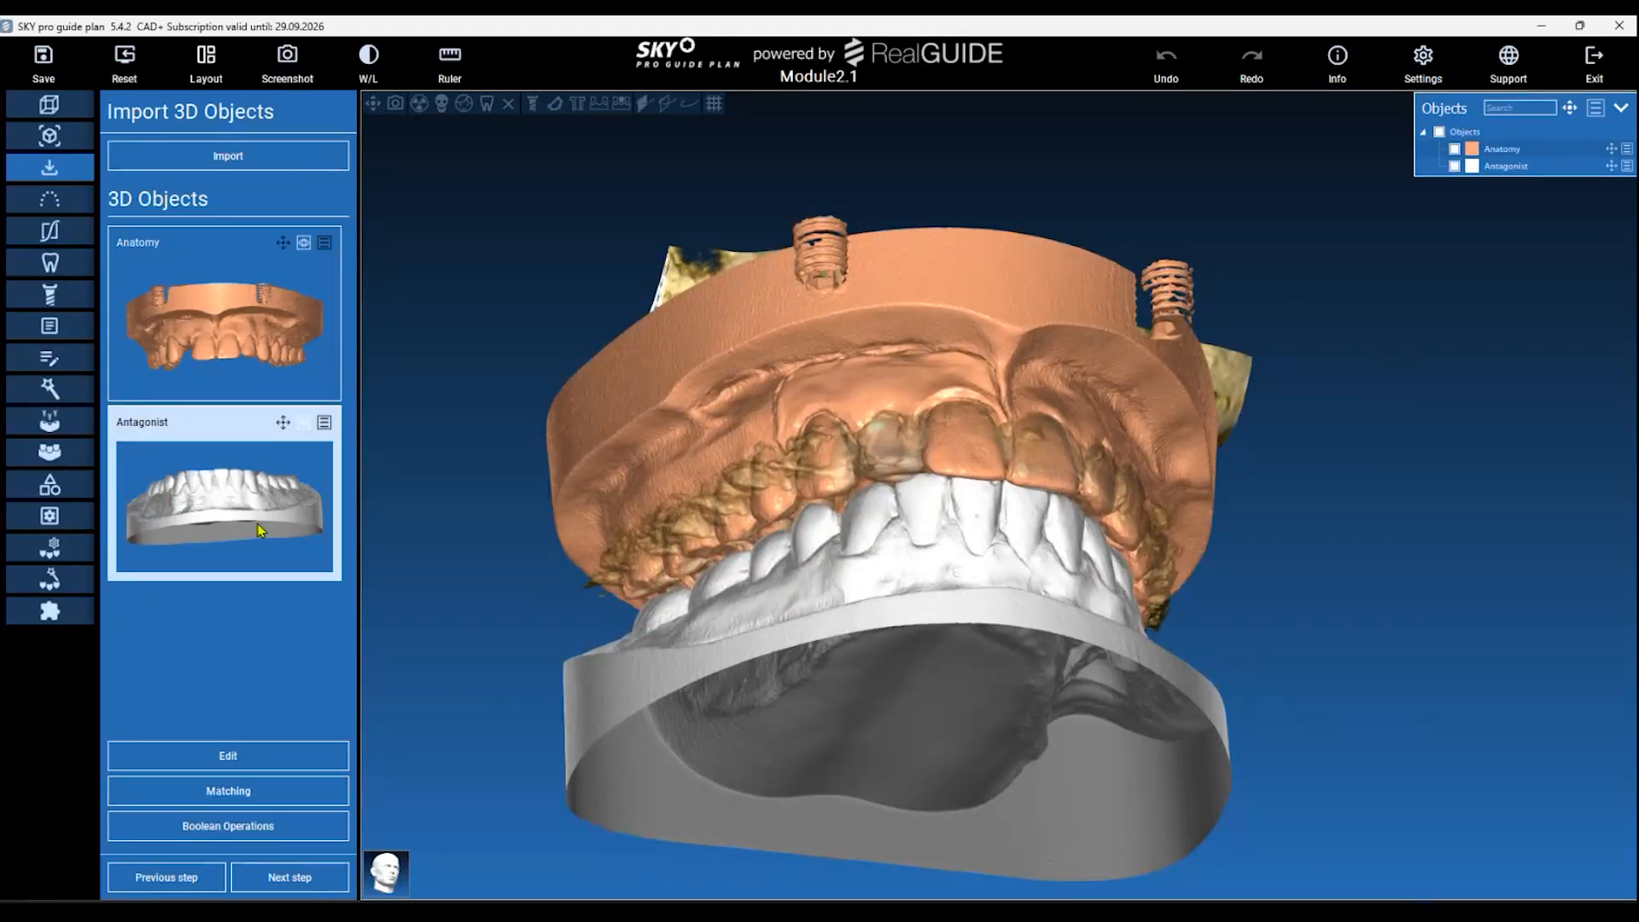
pyautogui.click(265, 800)
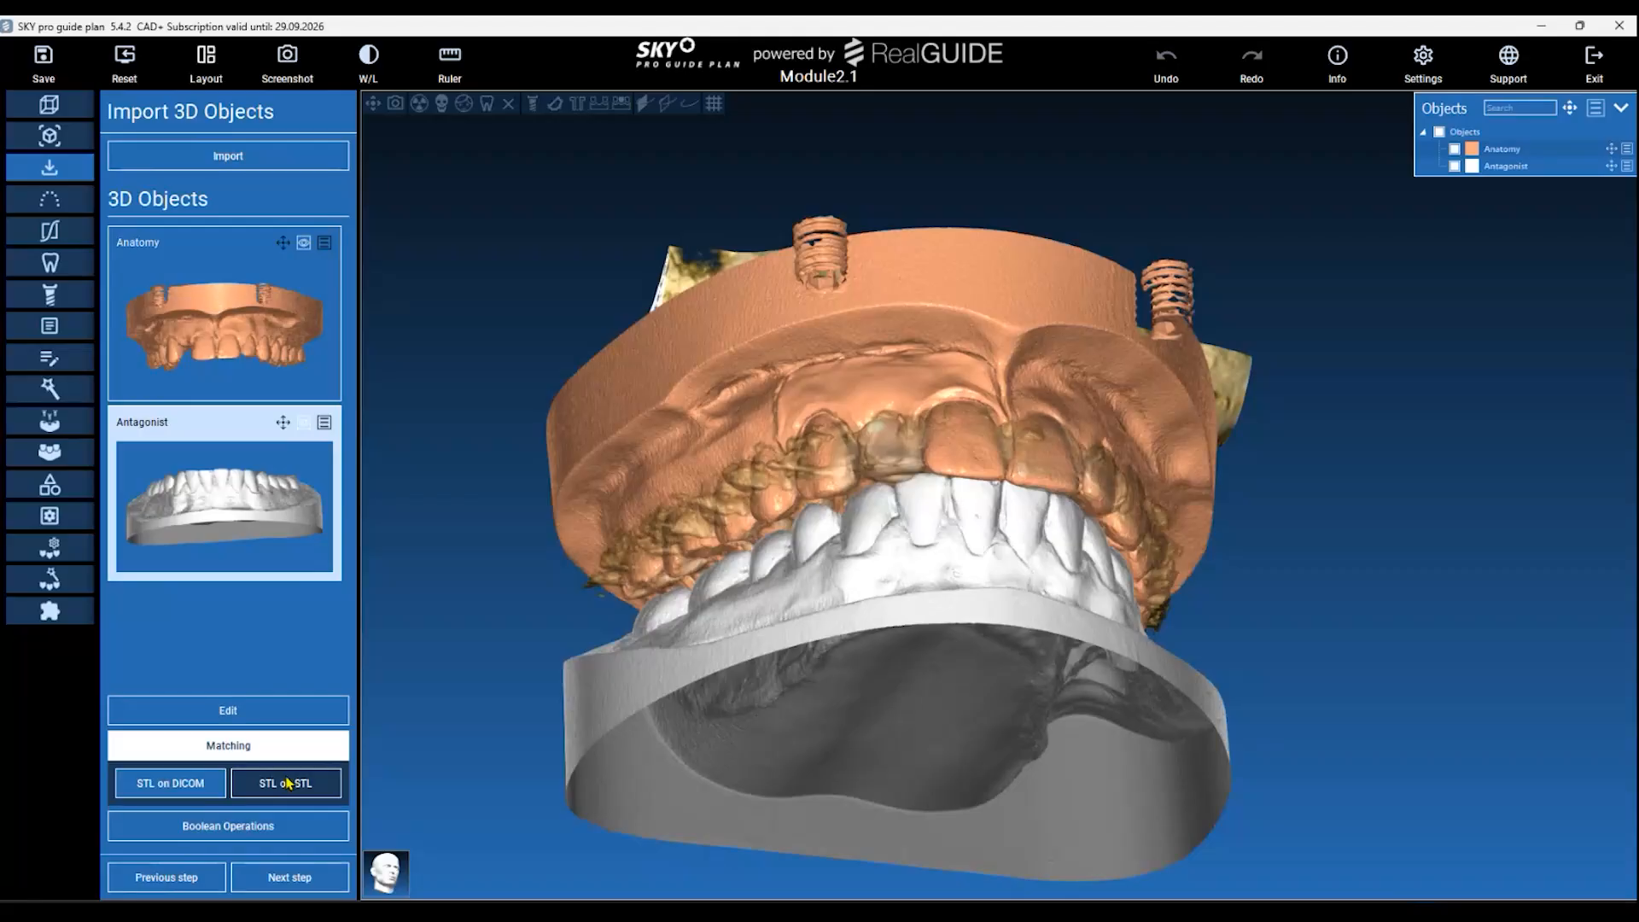
pyautogui.click(177, 784)
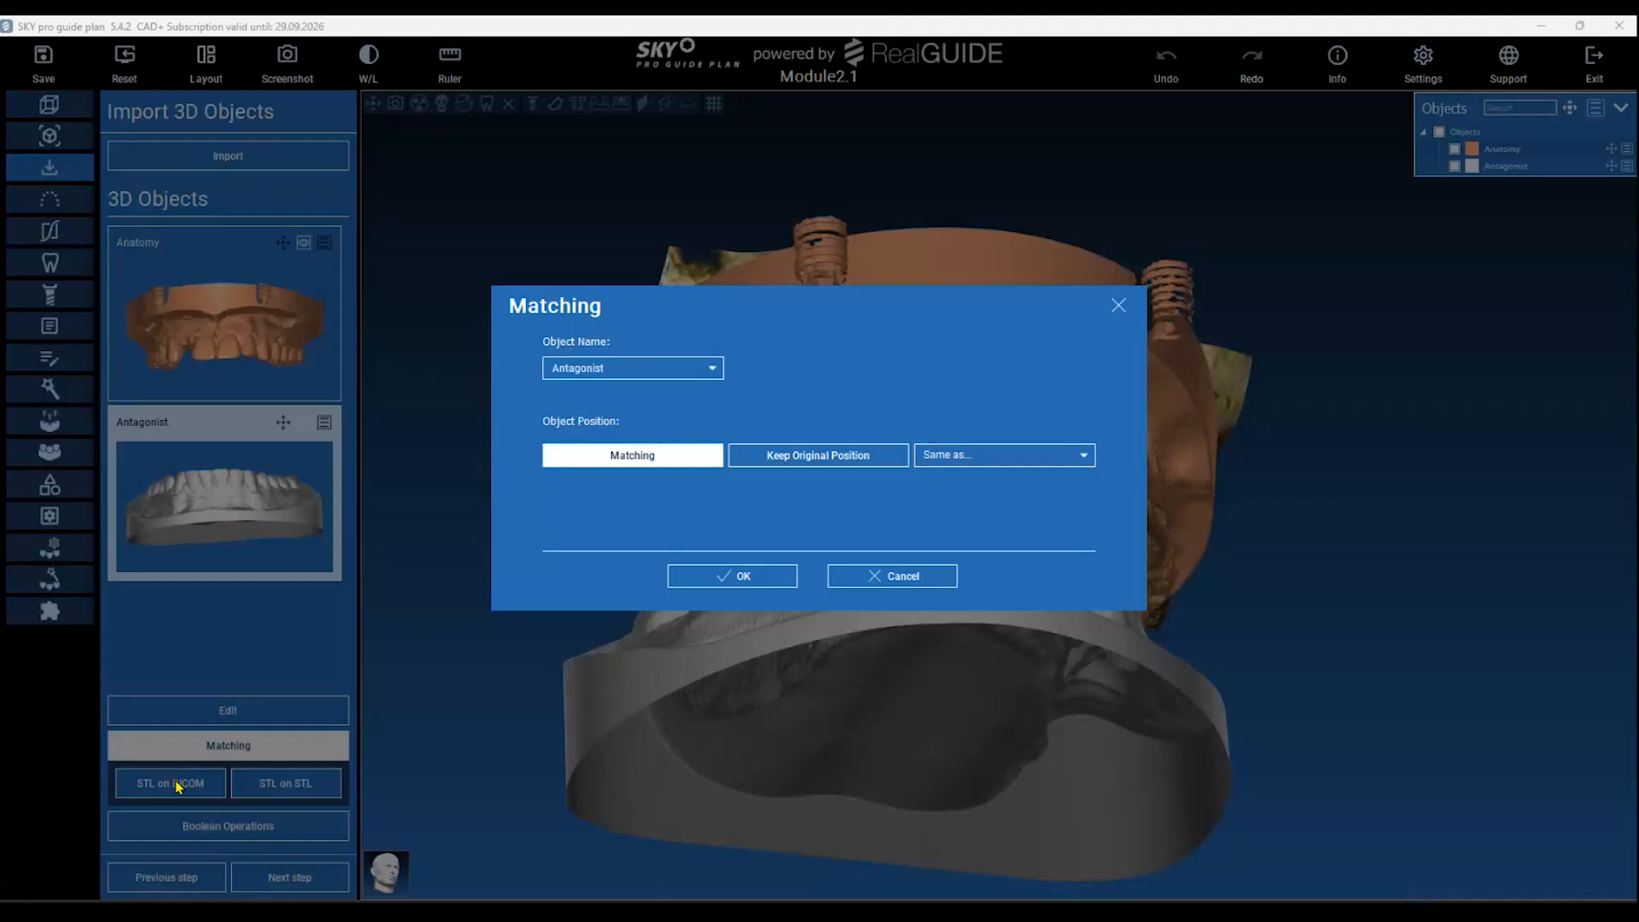
pyautogui.click(974, 456)
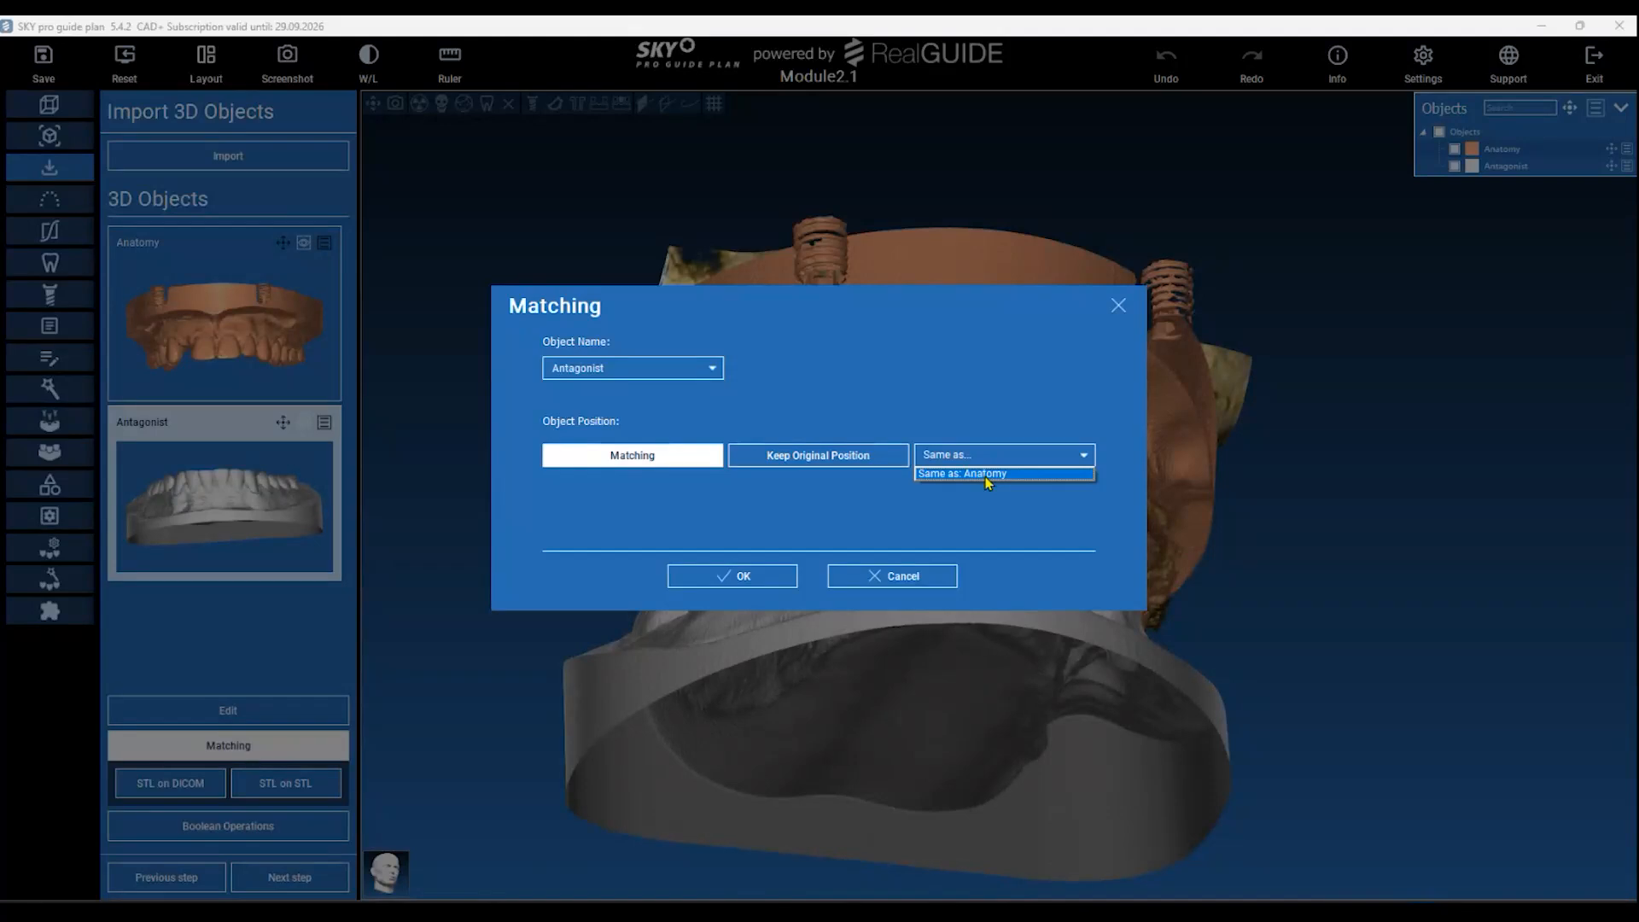
pyautogui.click(987, 475)
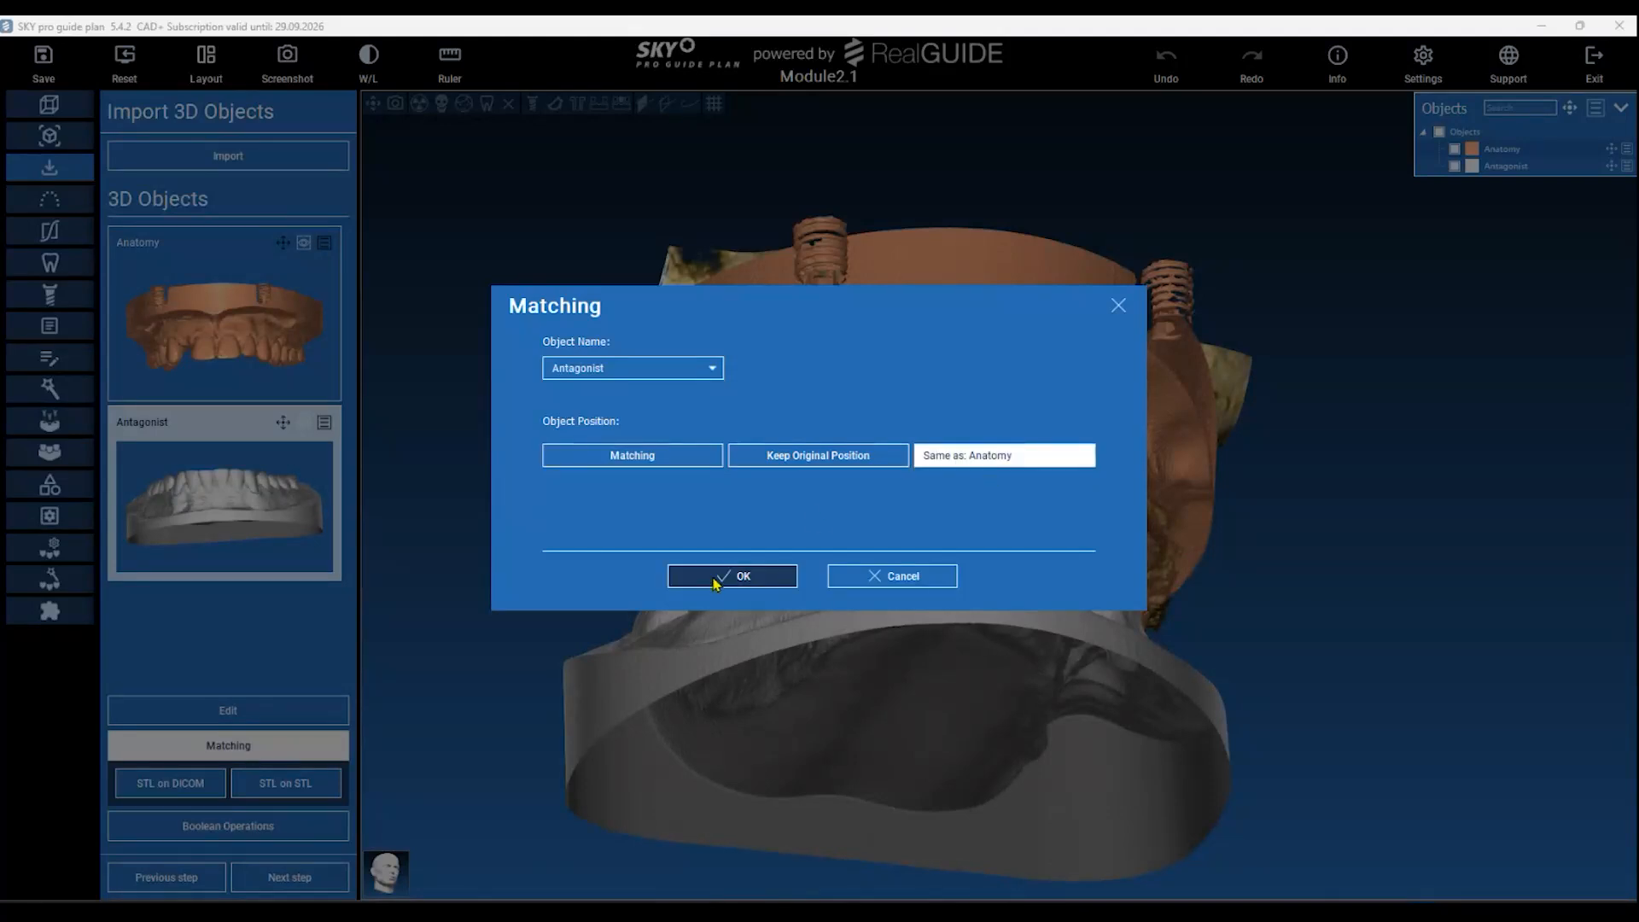
pyautogui.click(731, 577)
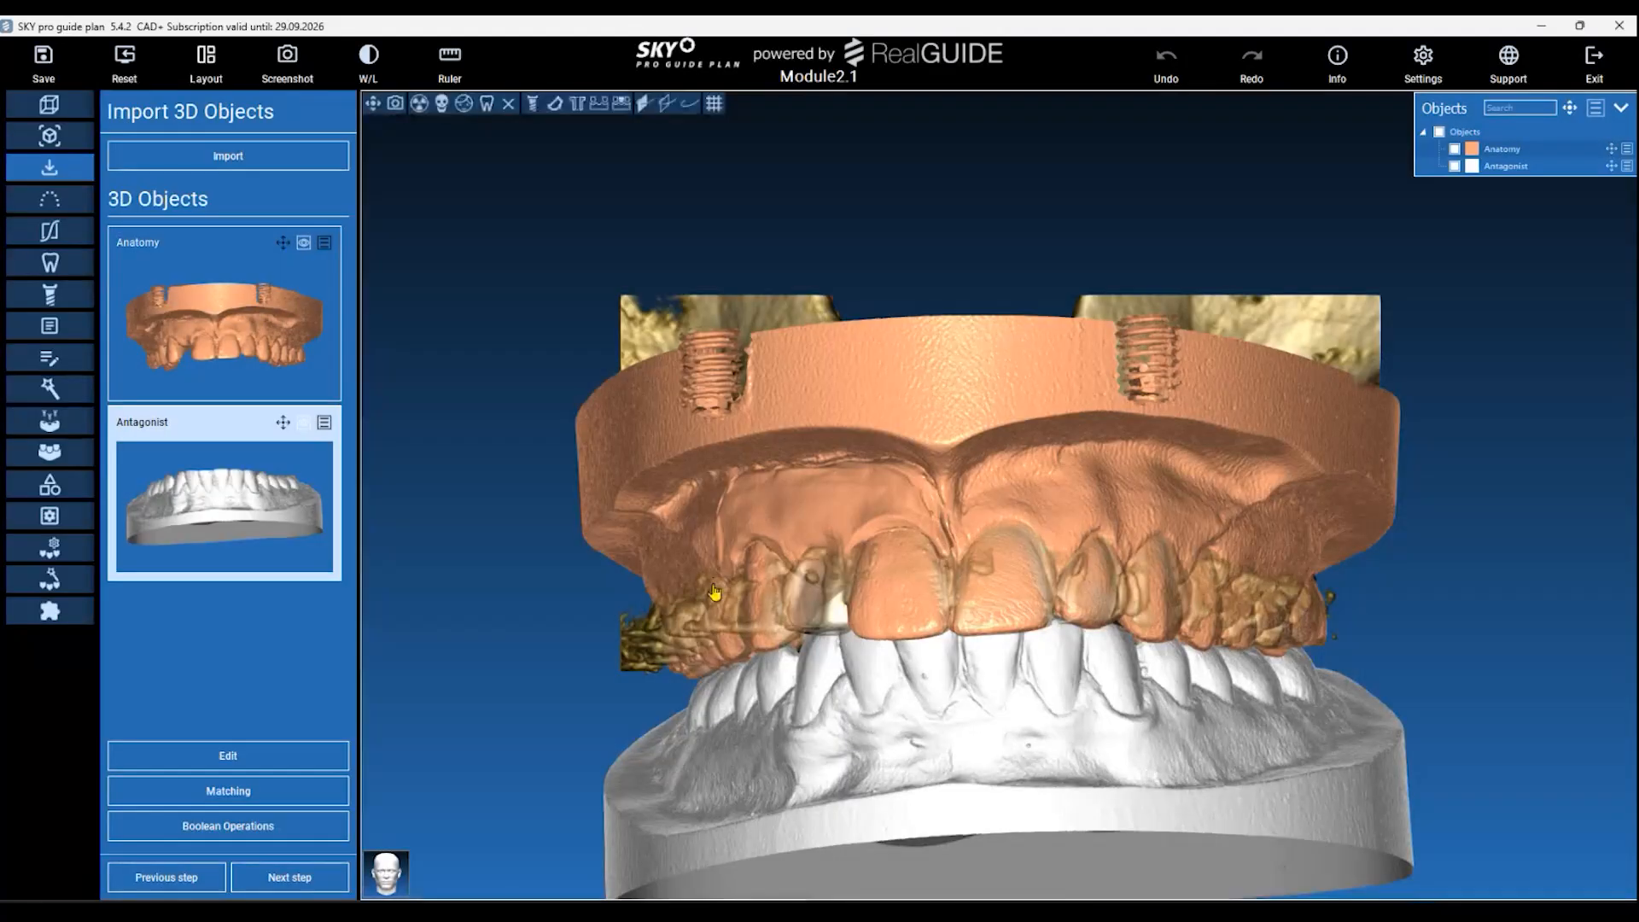
# Inspect the aligned jaws, hide both the Anatomy and Antagonist models, and switch off the CT volume rendering.
pyautogui.moveTo(788, 598); pyautogui.dragTo(618, 575, button='middle')
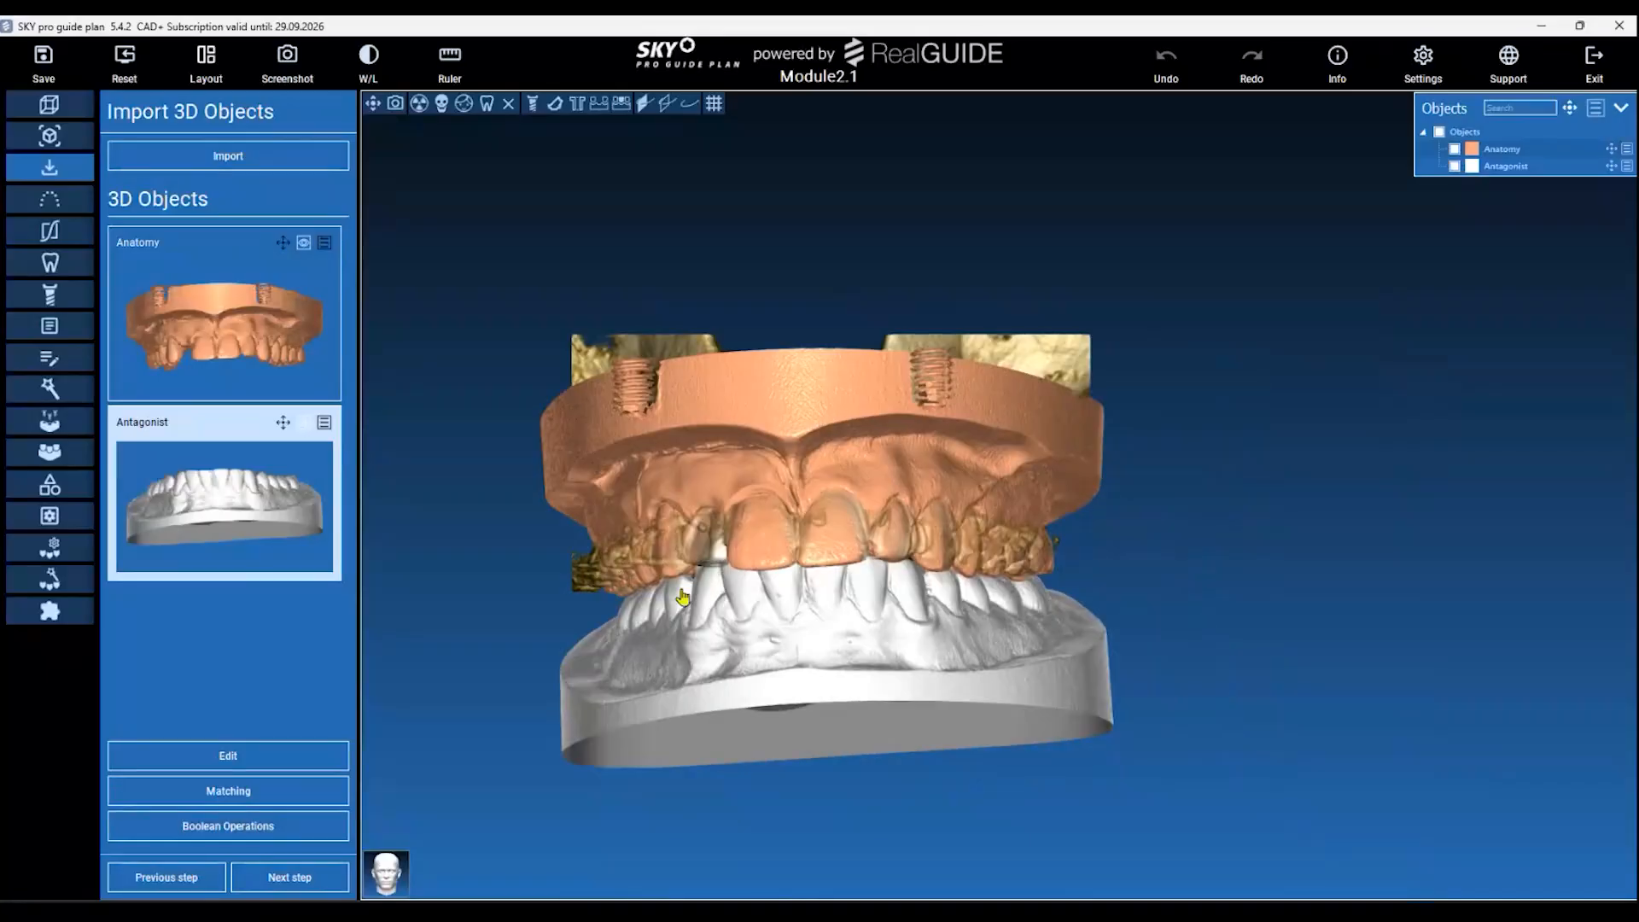
pyautogui.moveTo(835, 686); pyautogui.dragTo(928, 529)
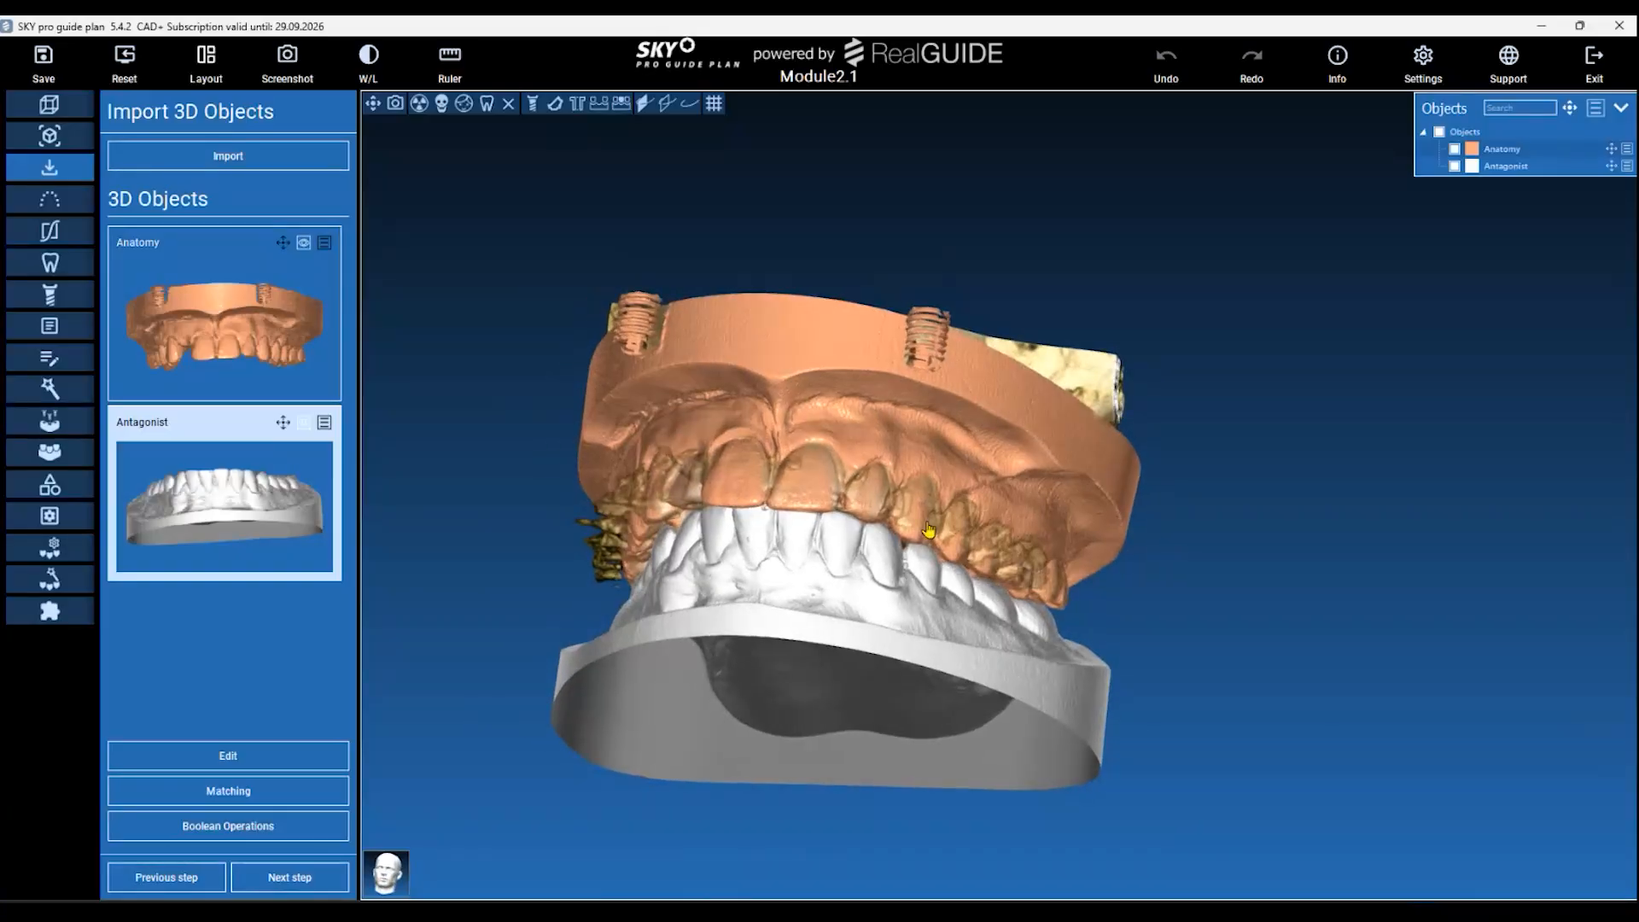
pyautogui.scroll(1, 879, 525)
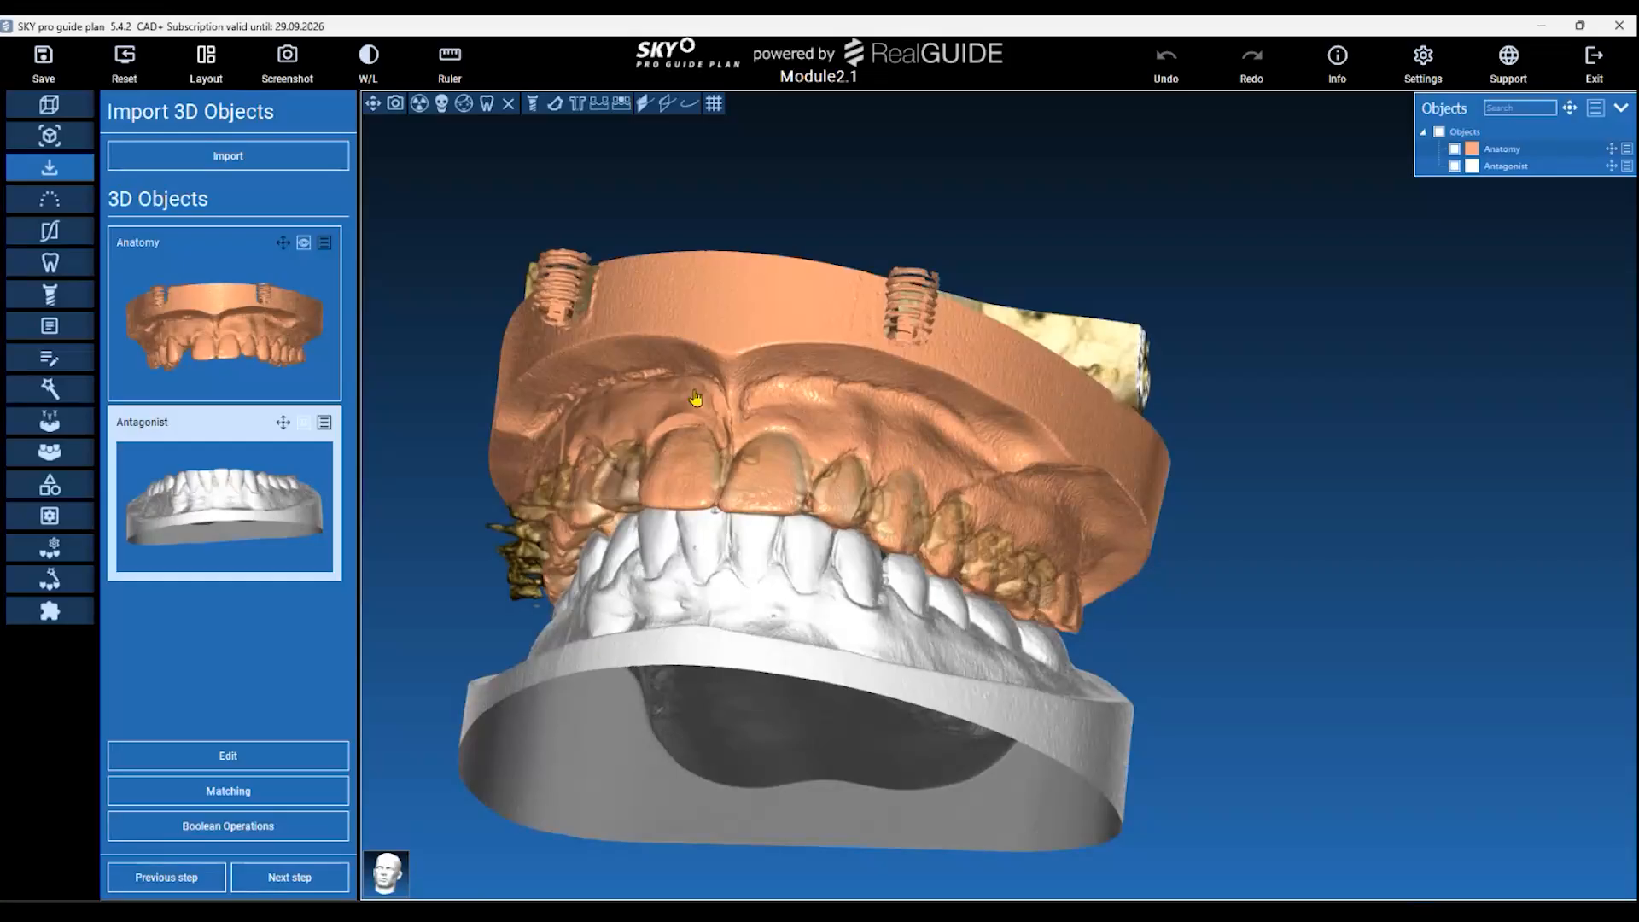
pyautogui.moveTo(991, 499); pyautogui.dragTo(926, 403)
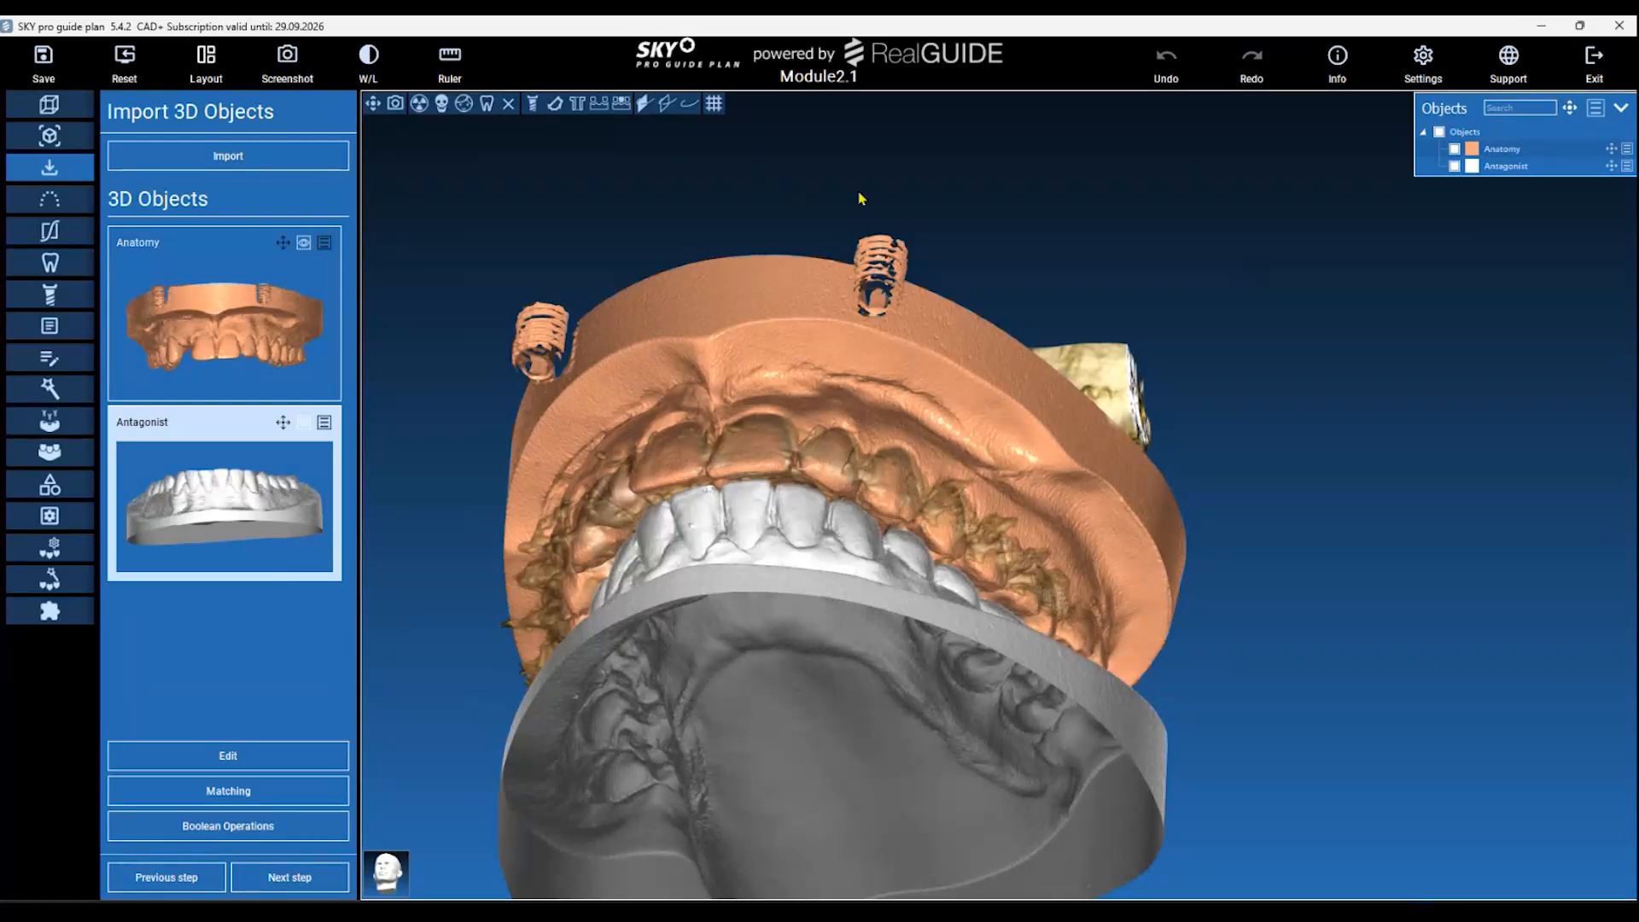
pyautogui.click(1438, 133)
pyautogui.moveTo(779, 217); pyautogui.dragTo(827, 589)
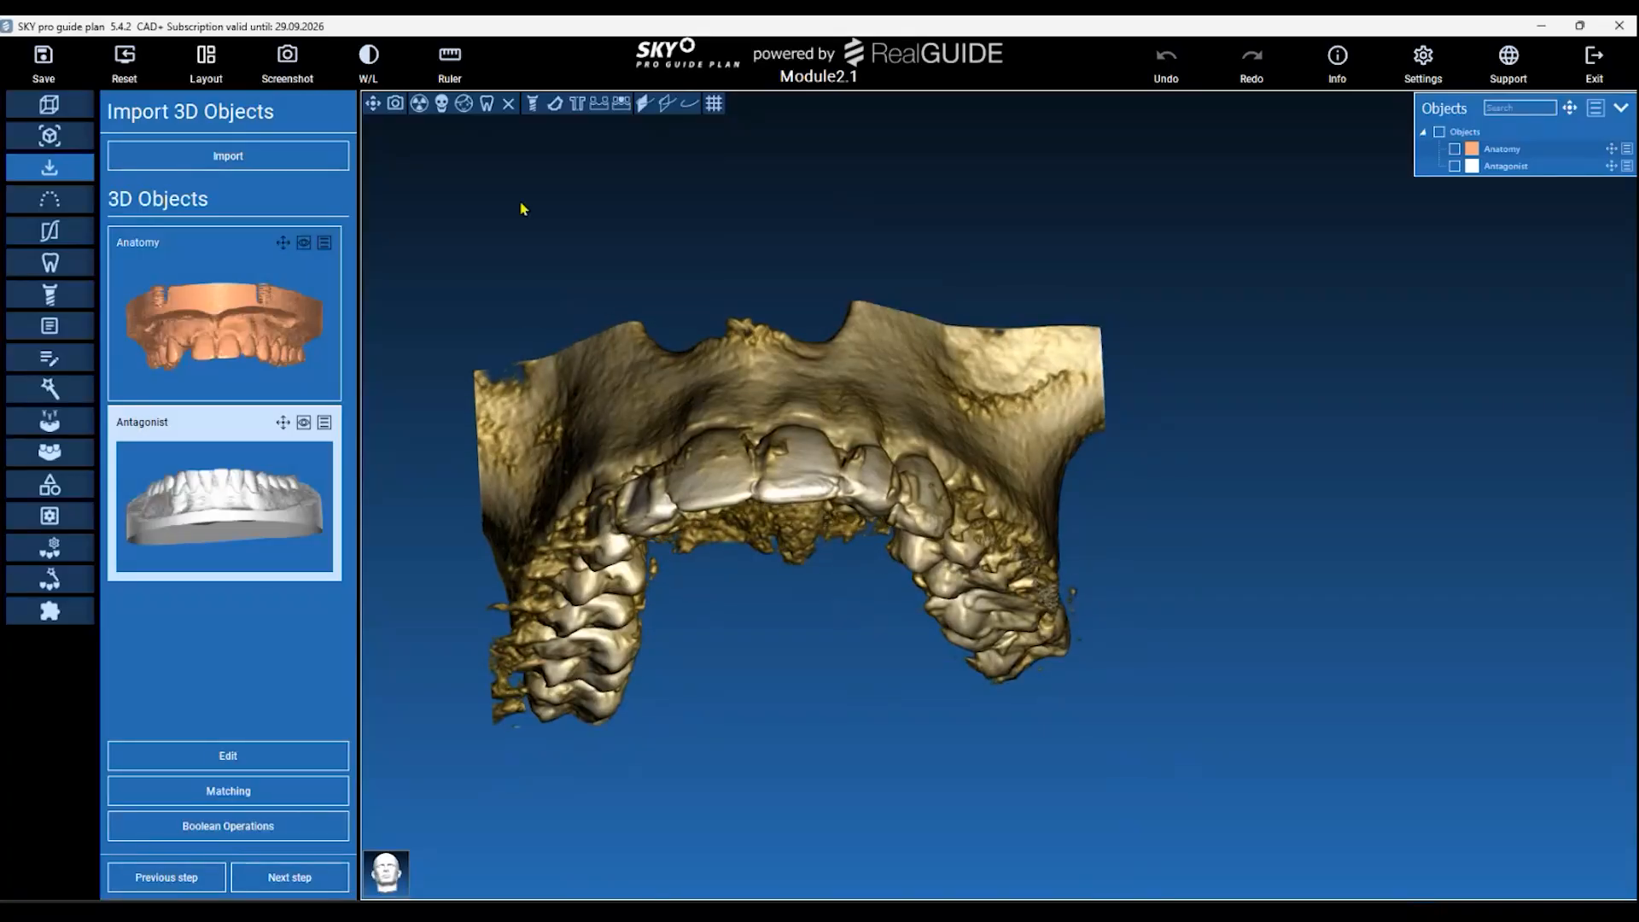
pyautogui.click(509, 106)
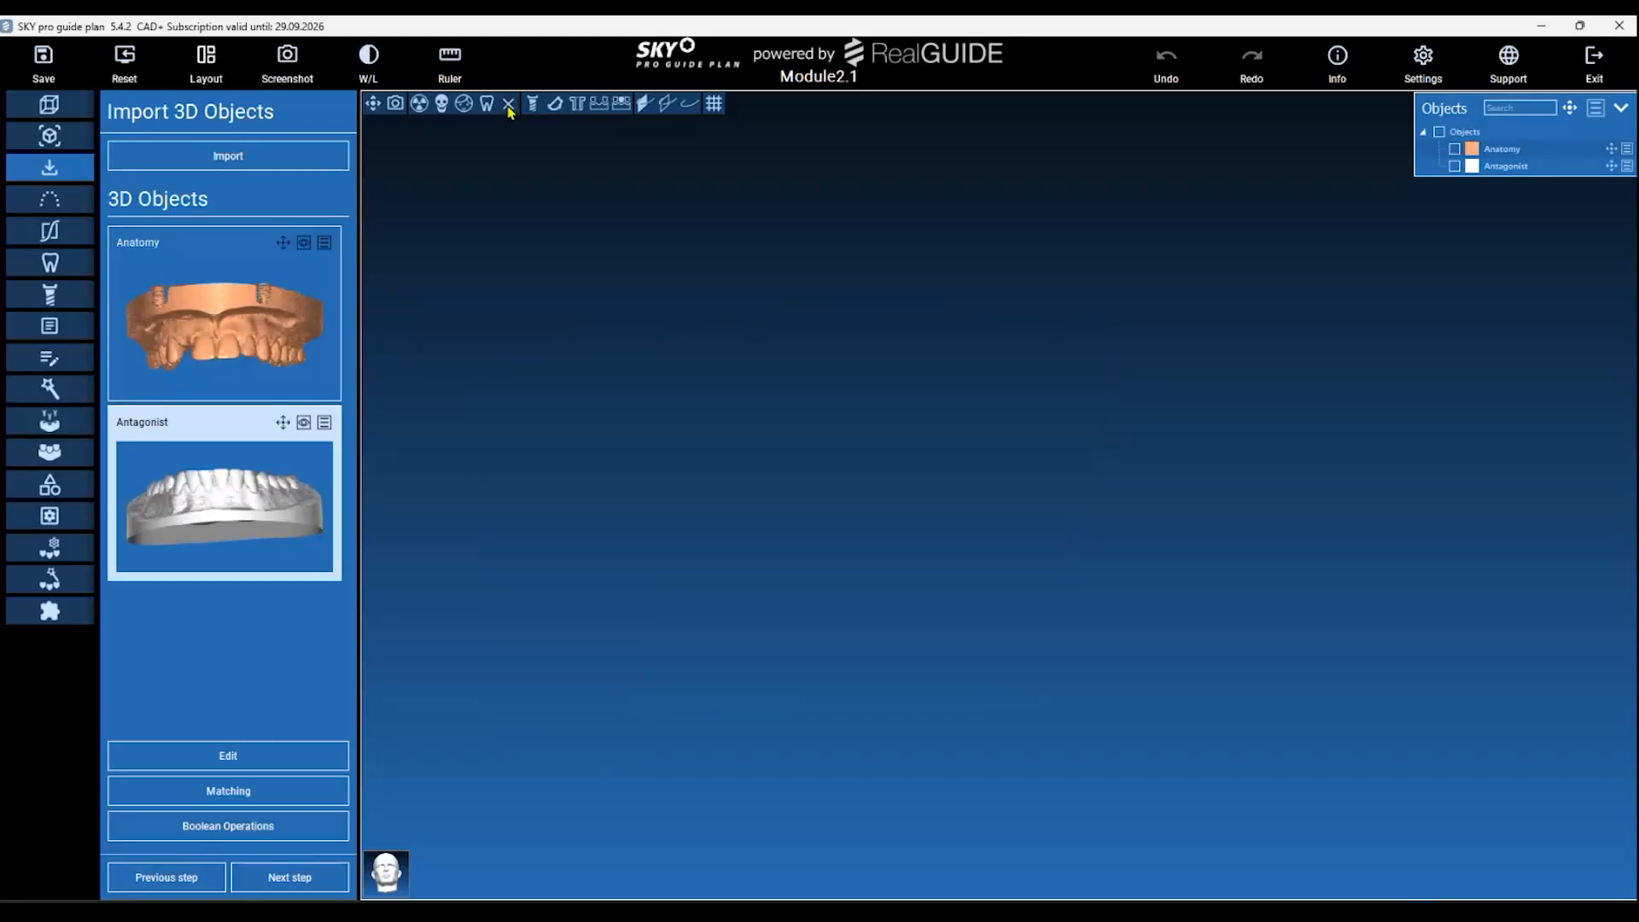
pyautogui.click(508, 106)
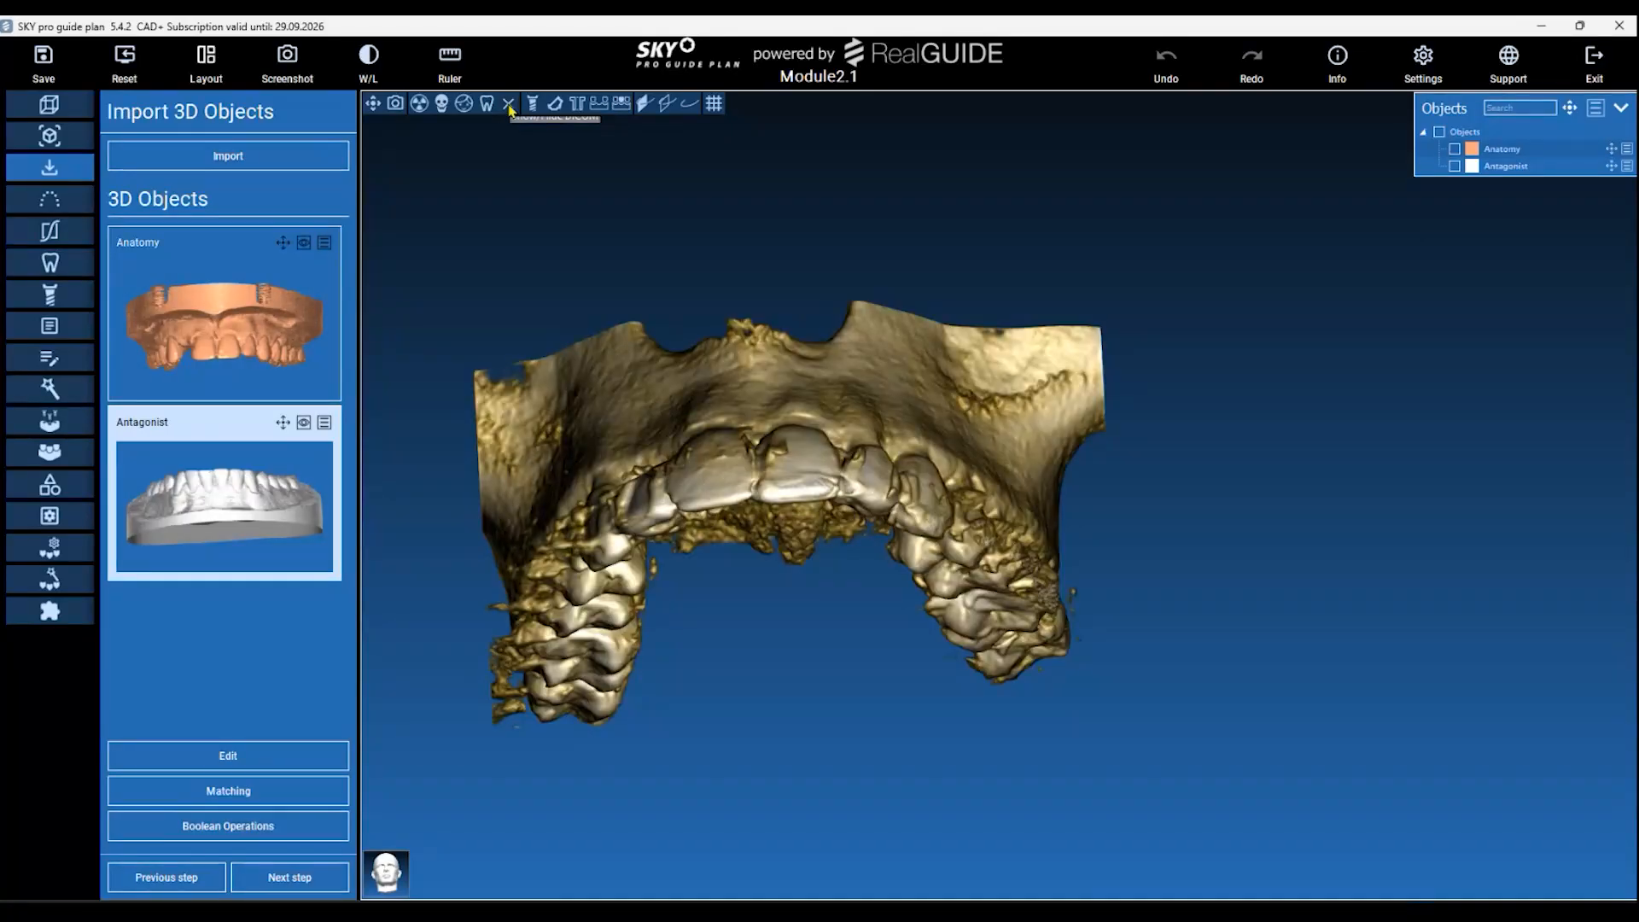
pyautogui.click(509, 106)
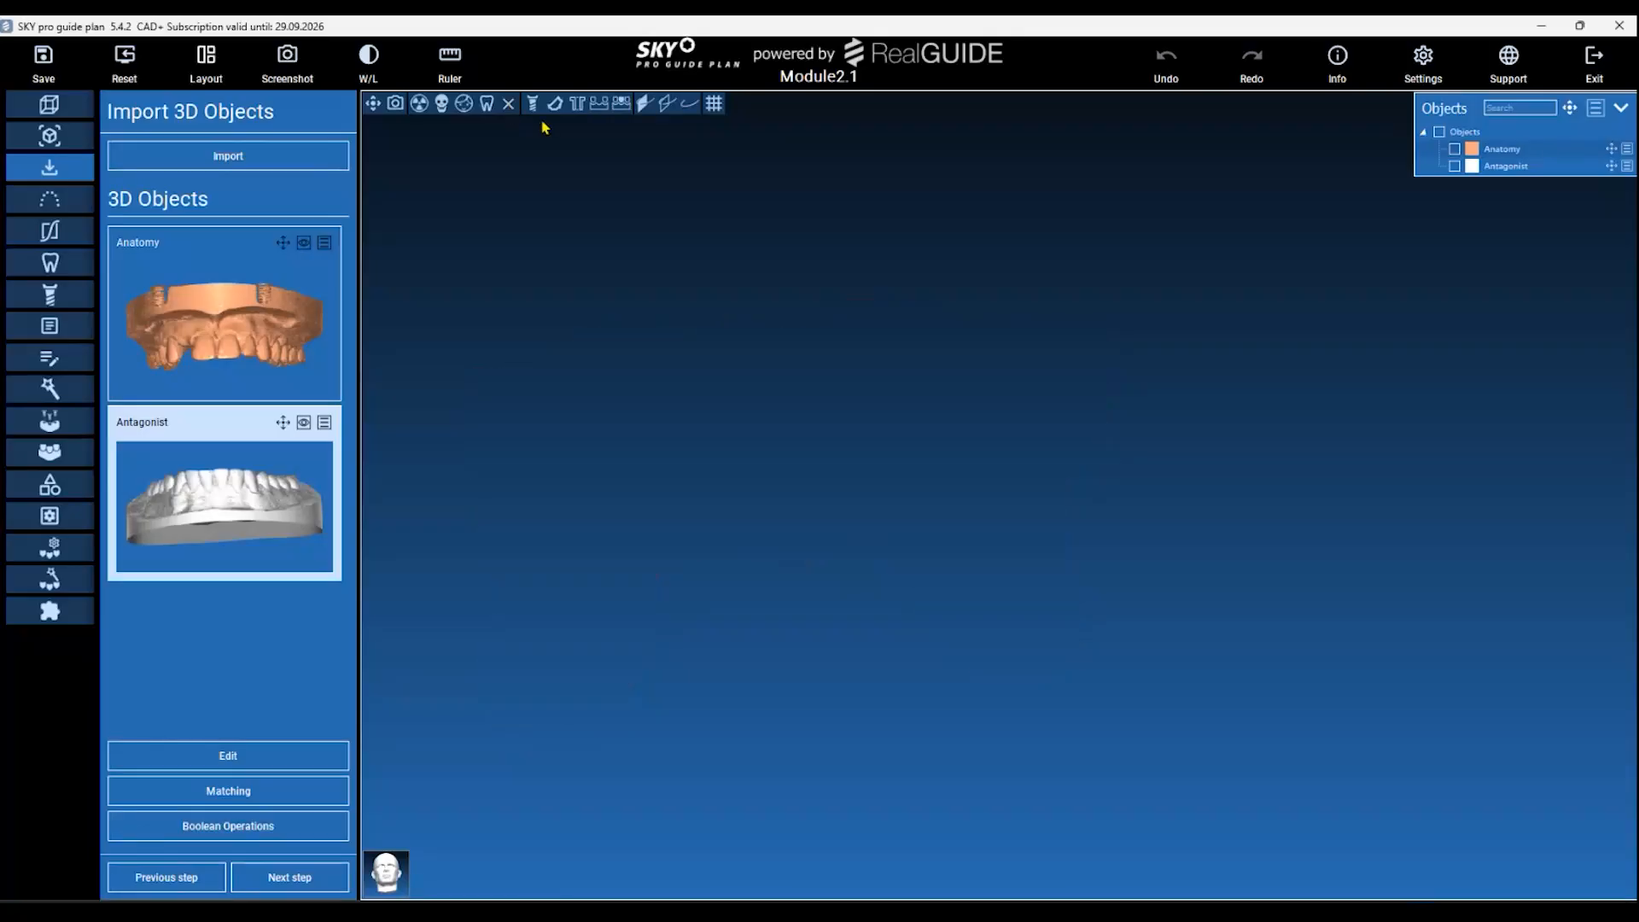
# Show only the Anatomy model and turn it to view its left side.
pyautogui.click(1453, 150)
pyautogui.click(1453, 150)
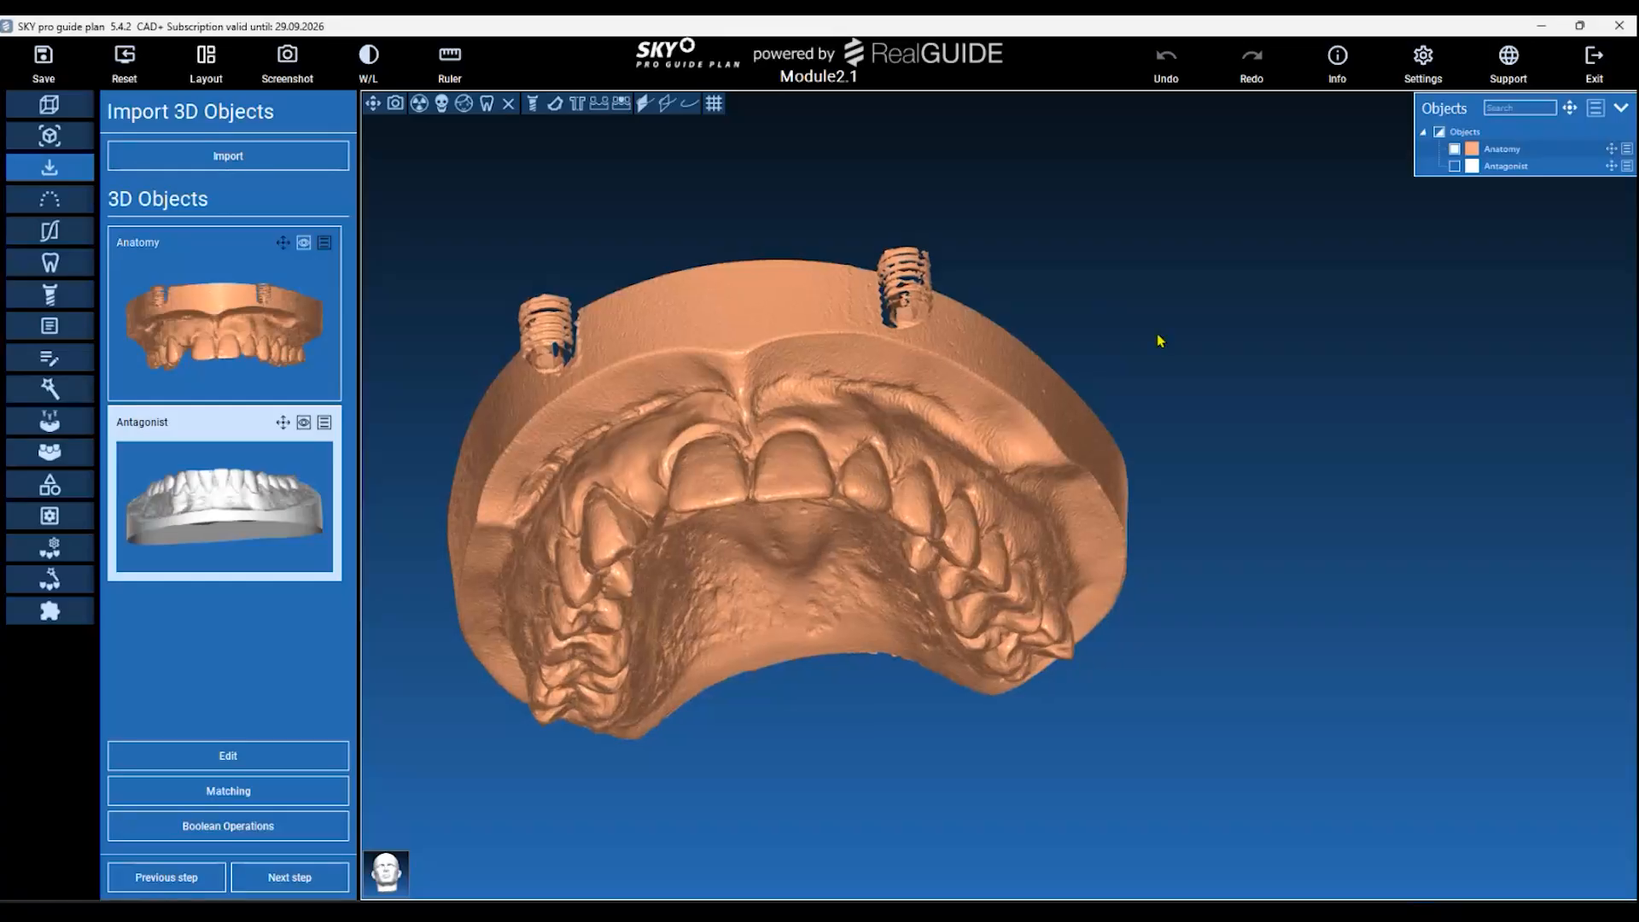
pyautogui.moveTo(1159, 341); pyautogui.dragTo(822, 512)
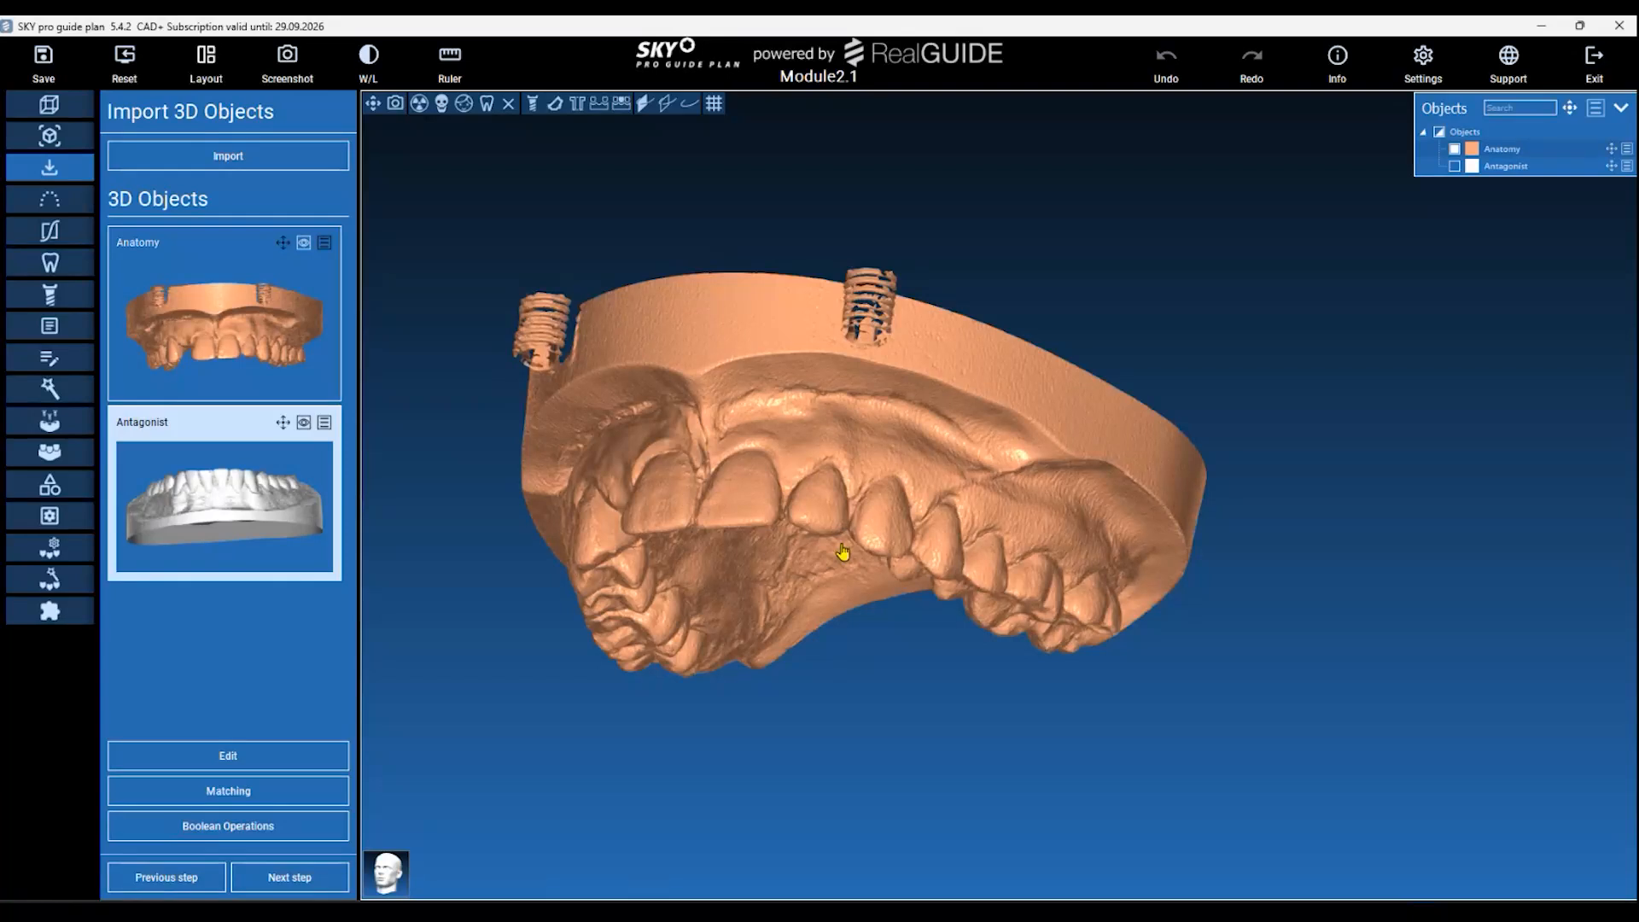
# Duplicate the Anatomy model under the name "waxup".
pyautogui.click(1625, 149)
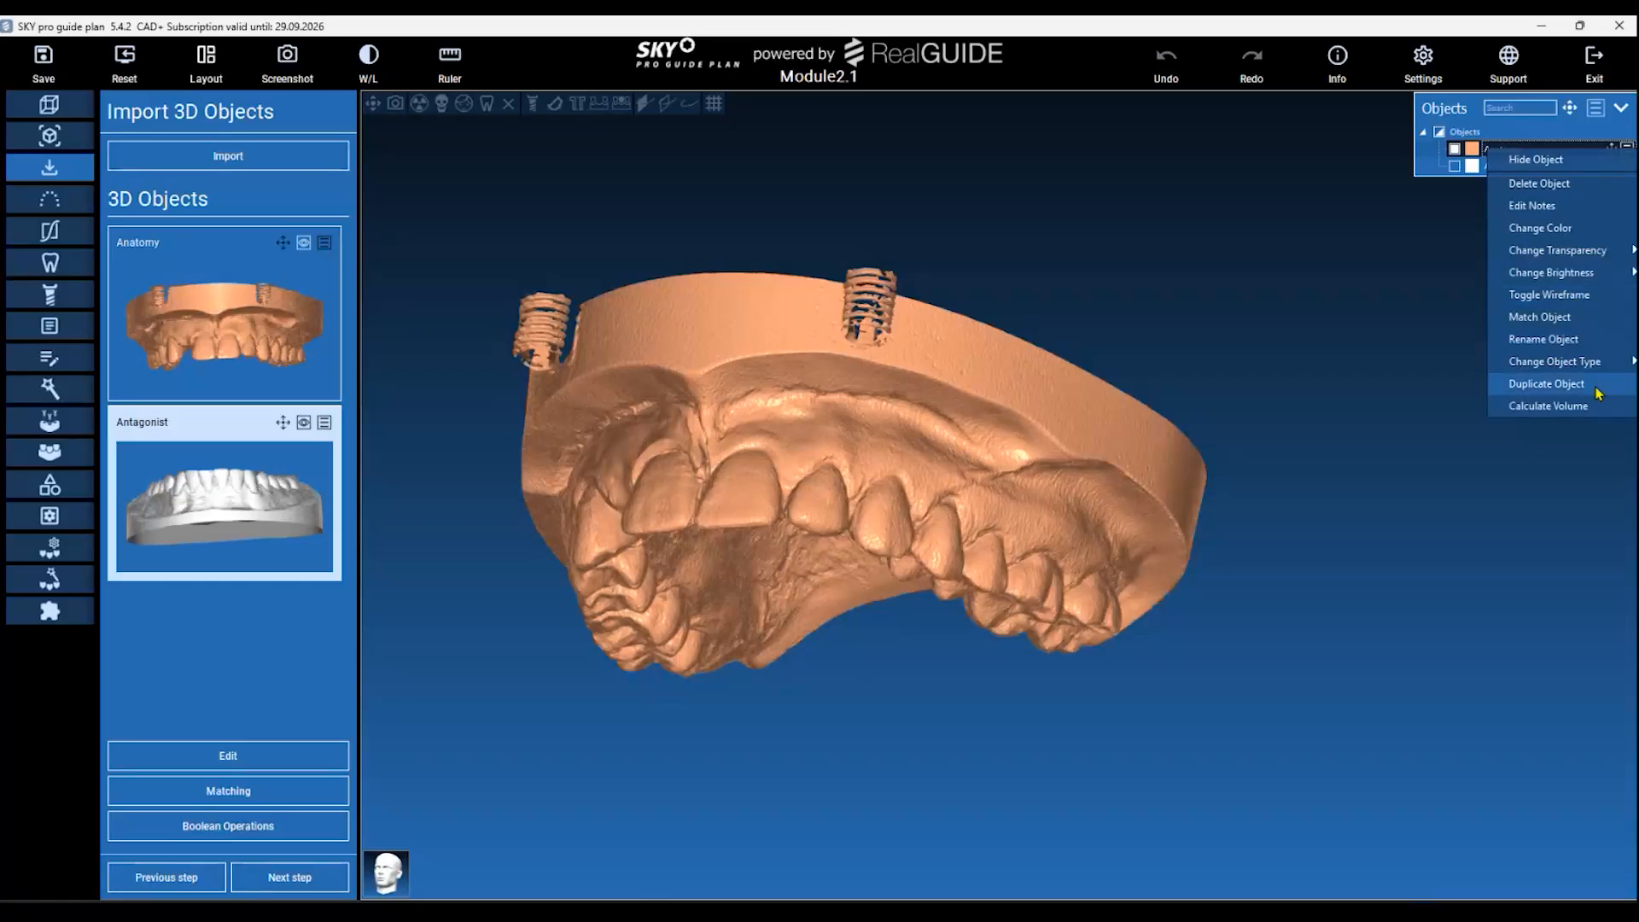
pyautogui.click(1546, 384)
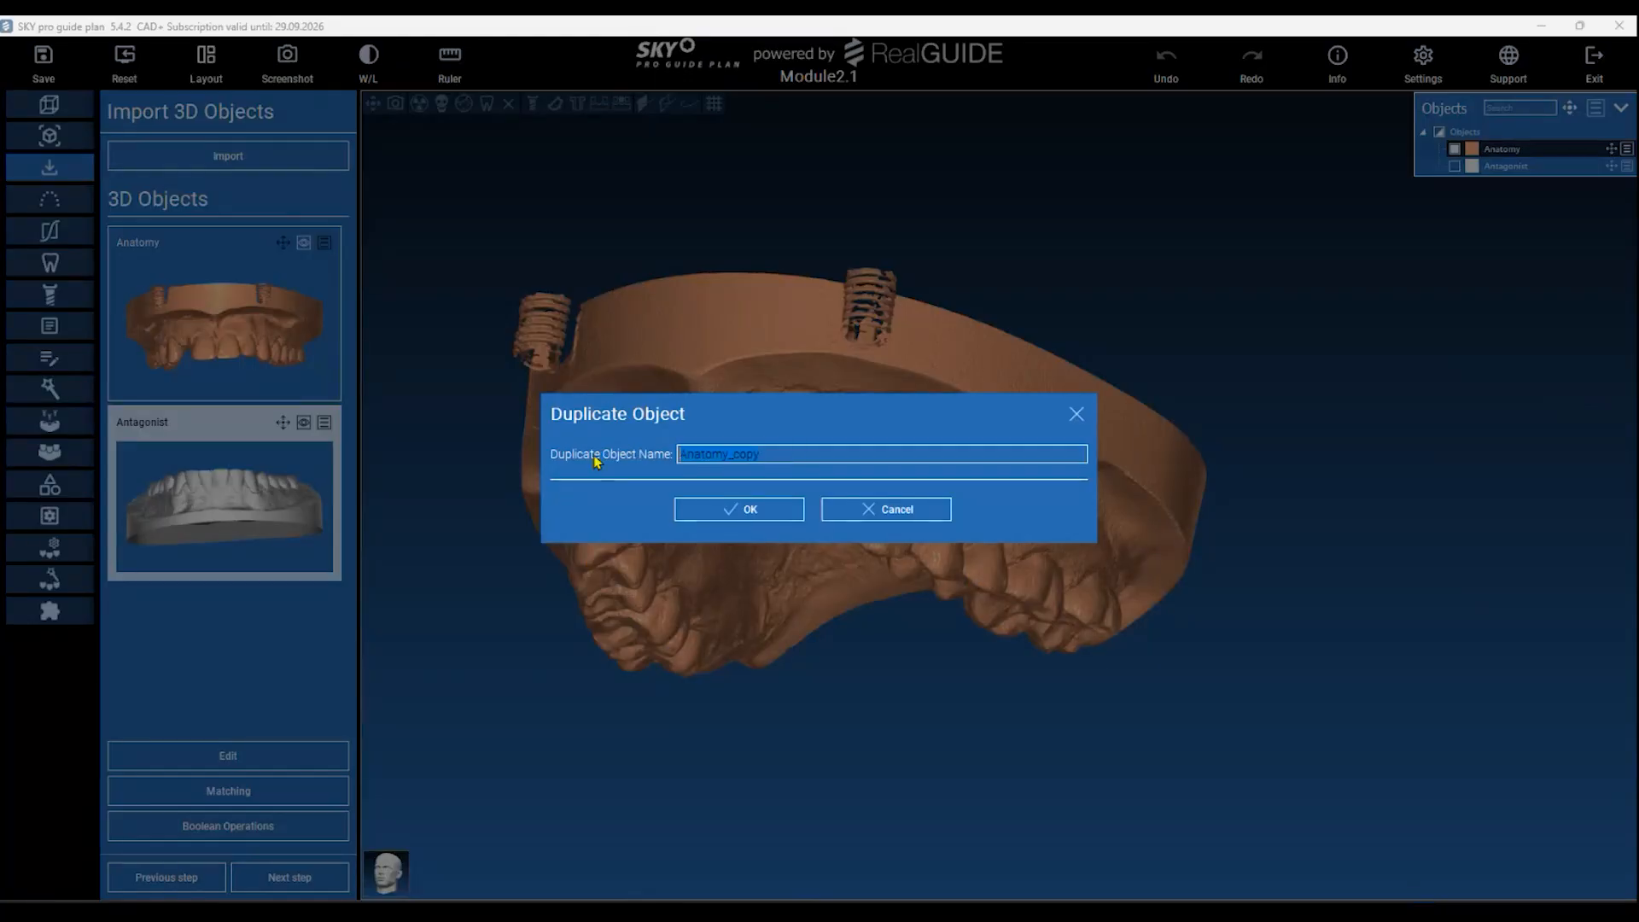
pyautogui.write('waxup')
pyautogui.click(794, 516)
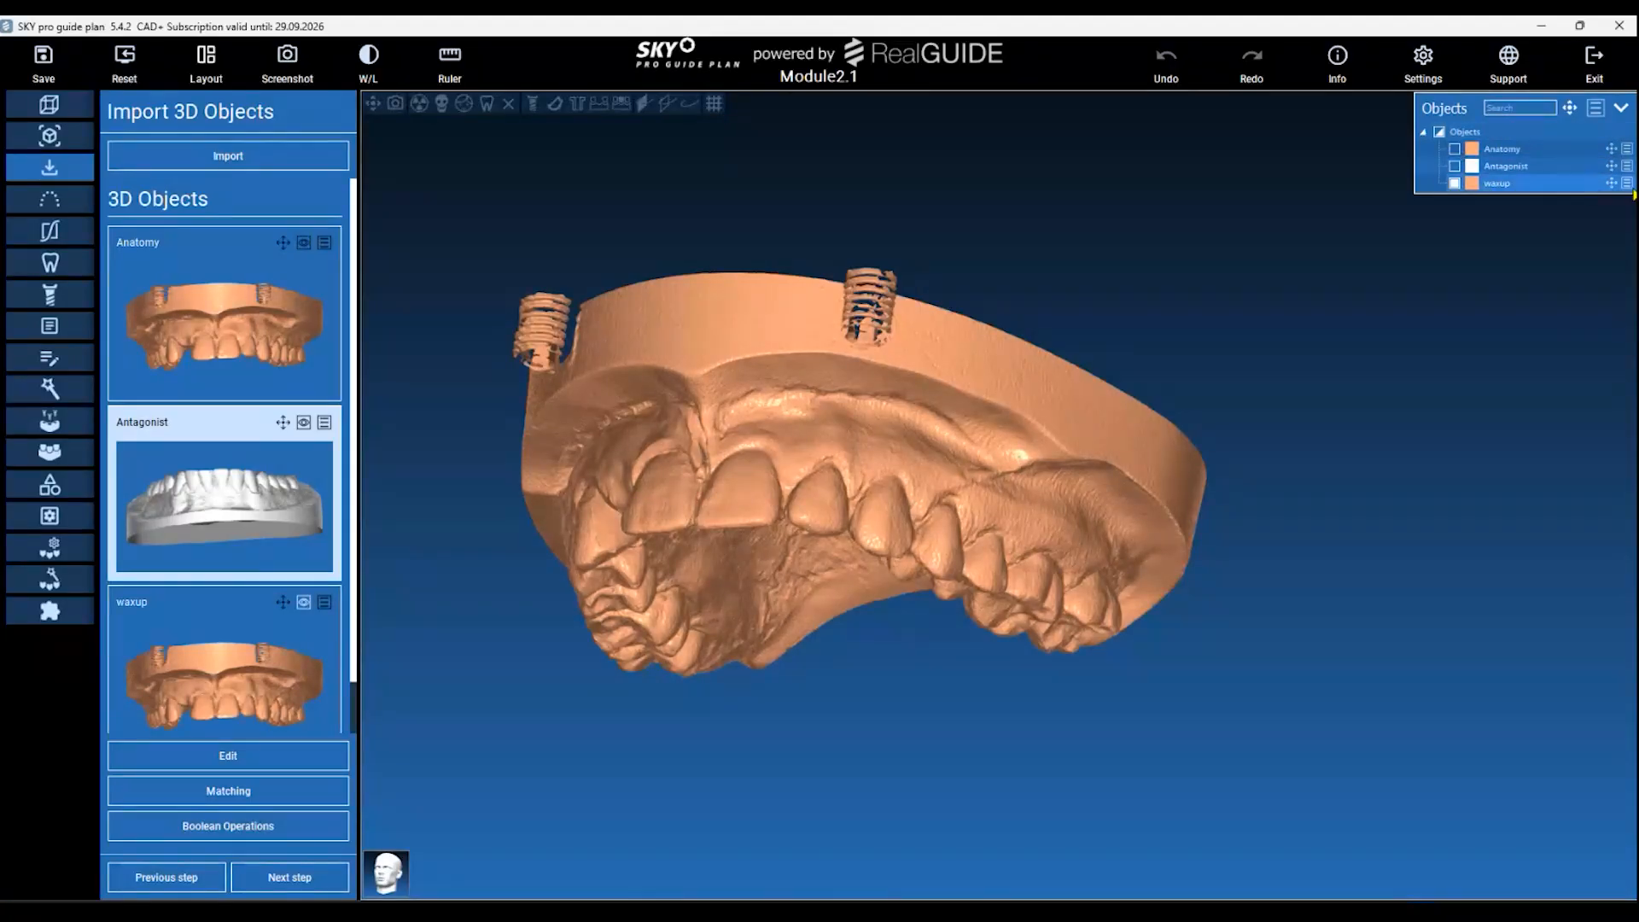
# Recolour the waxup model to a slightly warm off-white.
pyautogui.click(1628, 185)
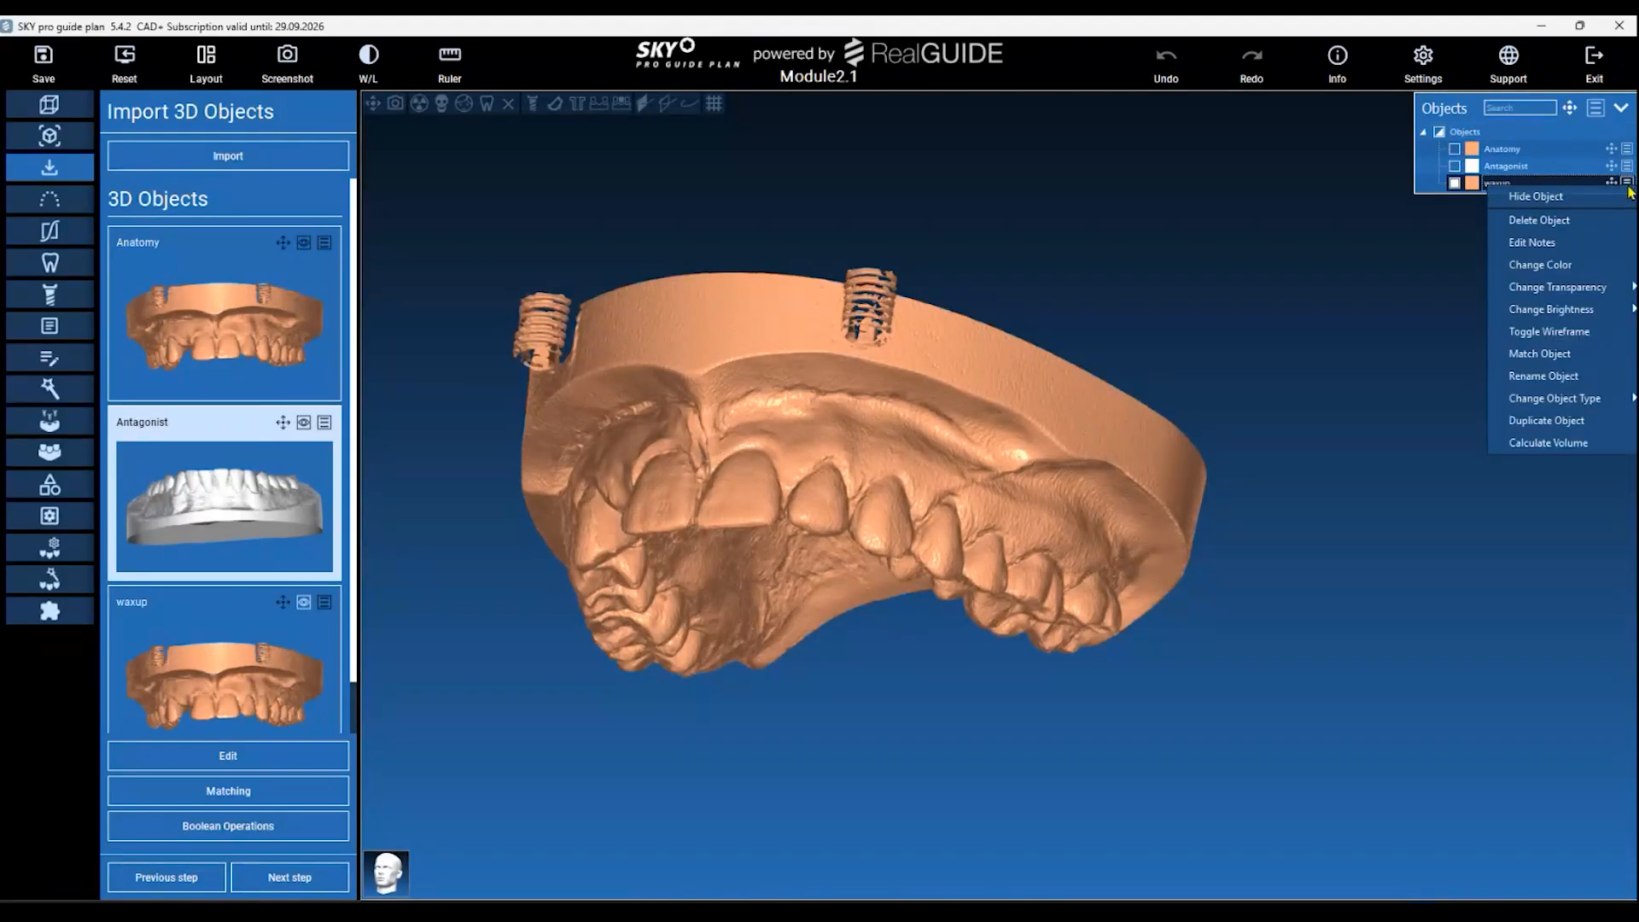
pyautogui.click(1598, 269)
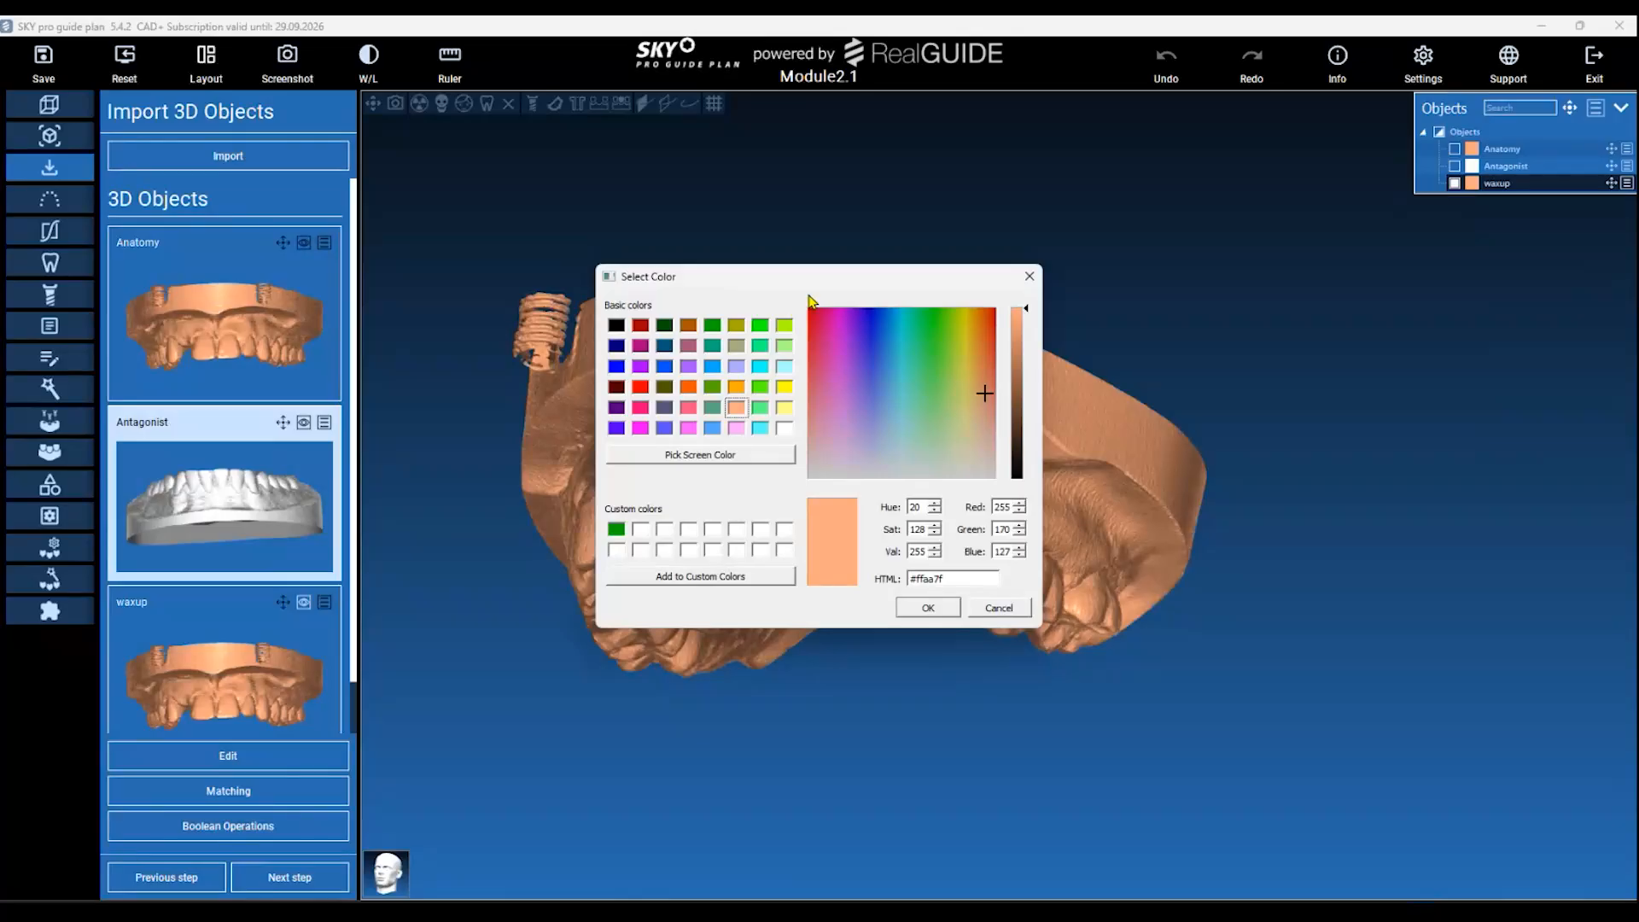
pyautogui.moveTo(811, 279); pyautogui.dragTo(1051, 298)
pyautogui.click(1024, 447)
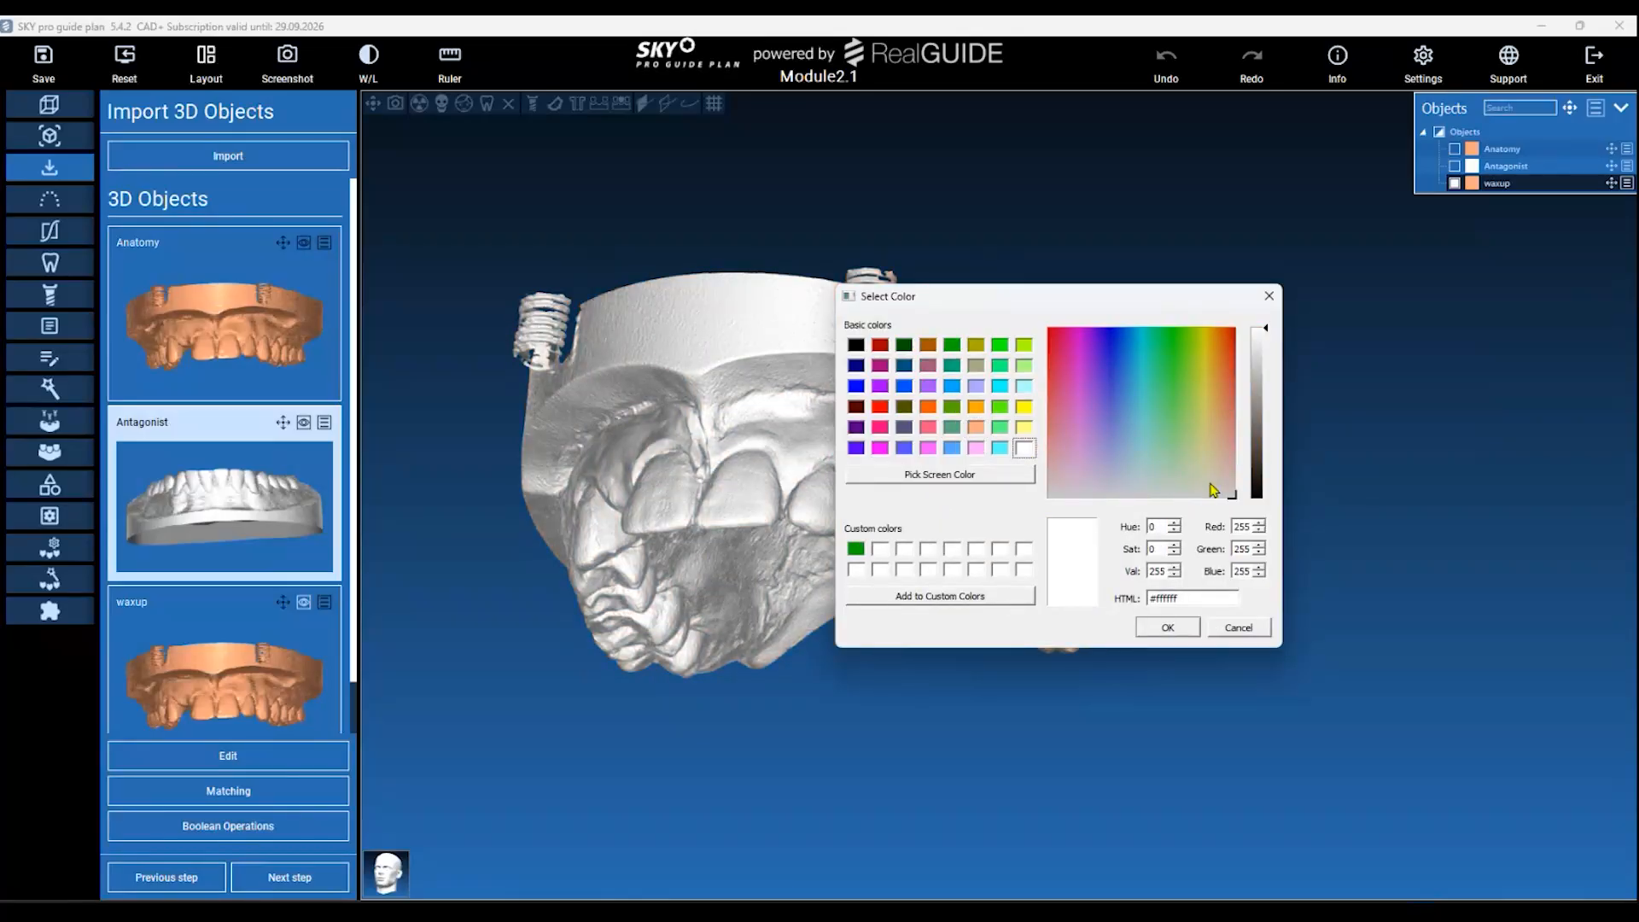
pyautogui.moveTo(1219, 493); pyautogui.dragTo(1206, 489)
pyautogui.click(1181, 629)
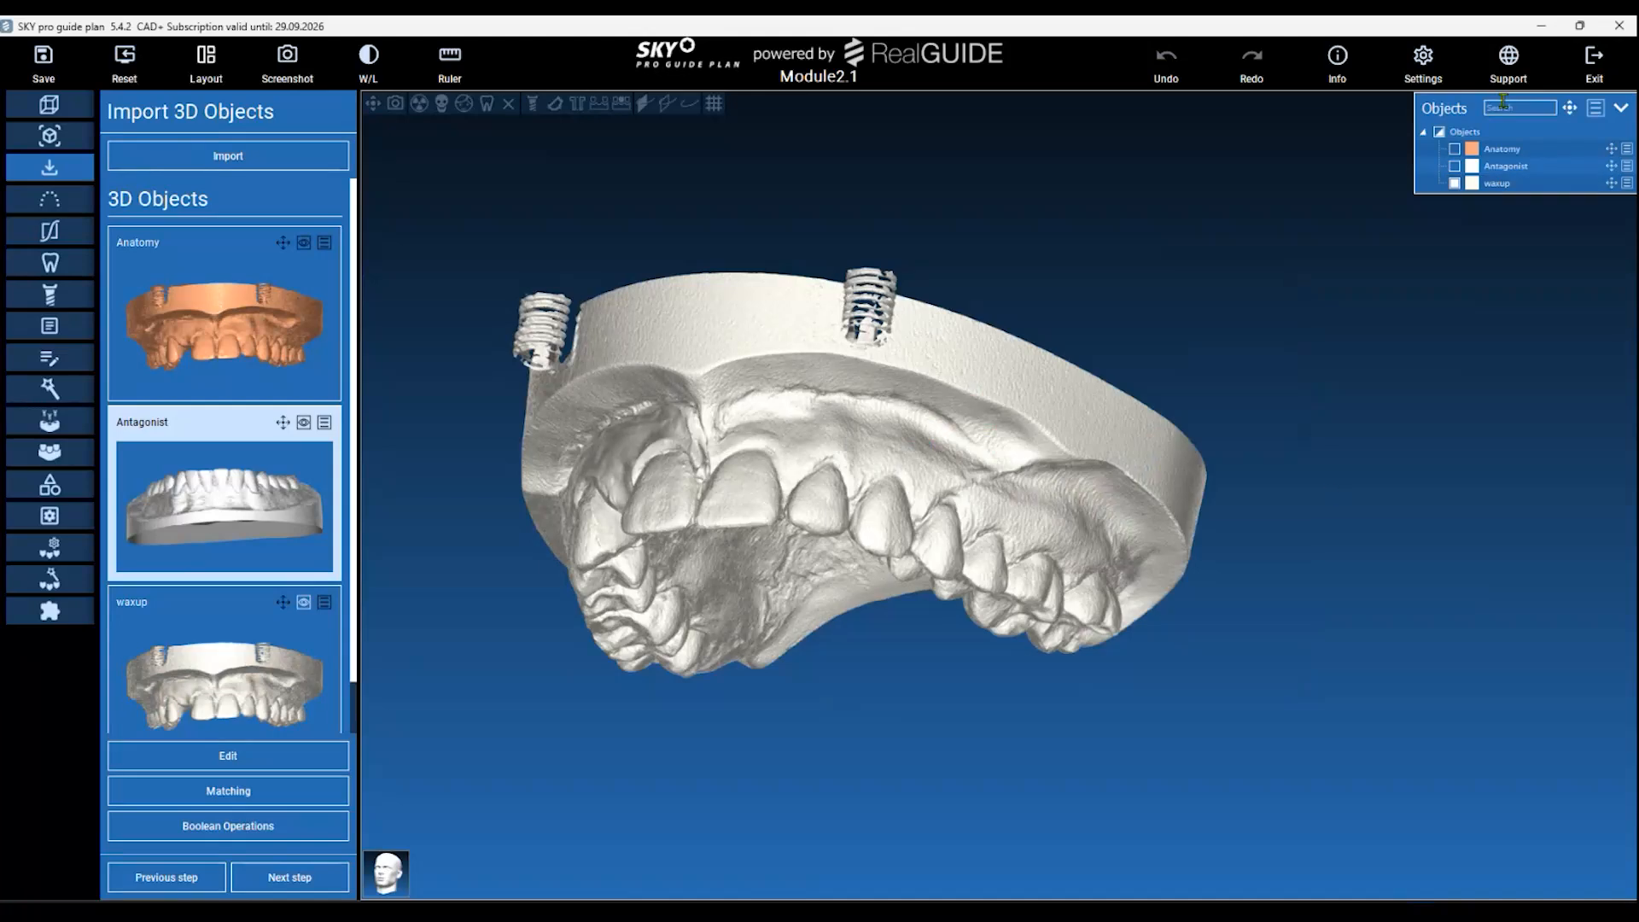
# Compare the Anatomy and waxup models by switching their visibility, leaving only Anatomy shown.
pyautogui.click(1455, 150)
pyautogui.click(1453, 182)
pyautogui.click(1454, 149)
pyautogui.click(1453, 183)
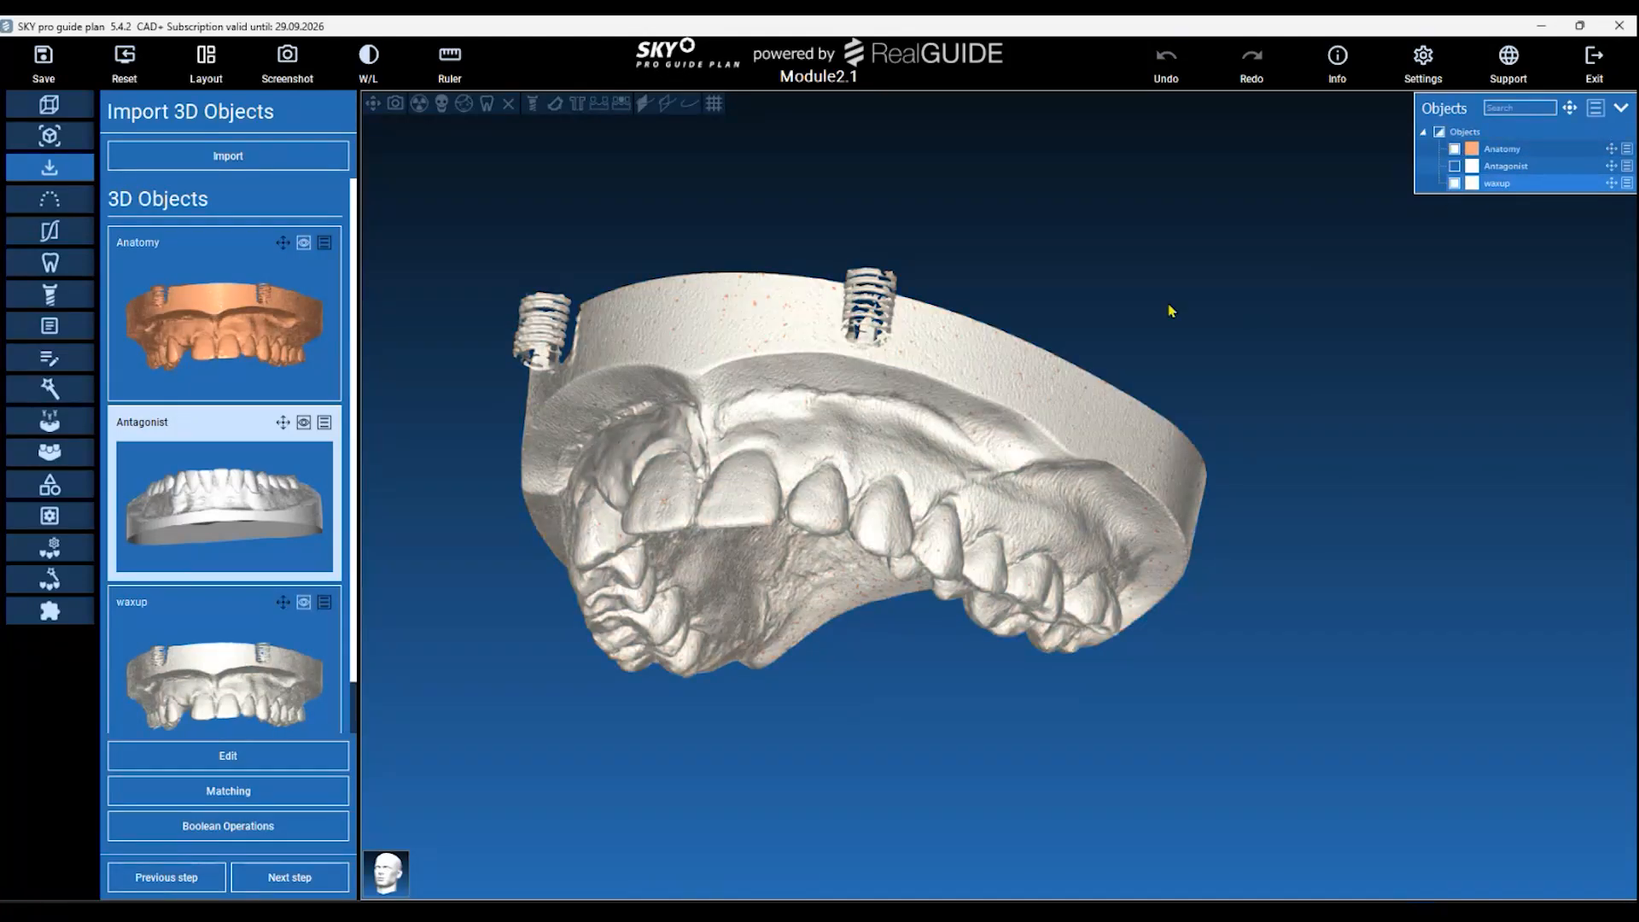
pyautogui.click(1454, 182)
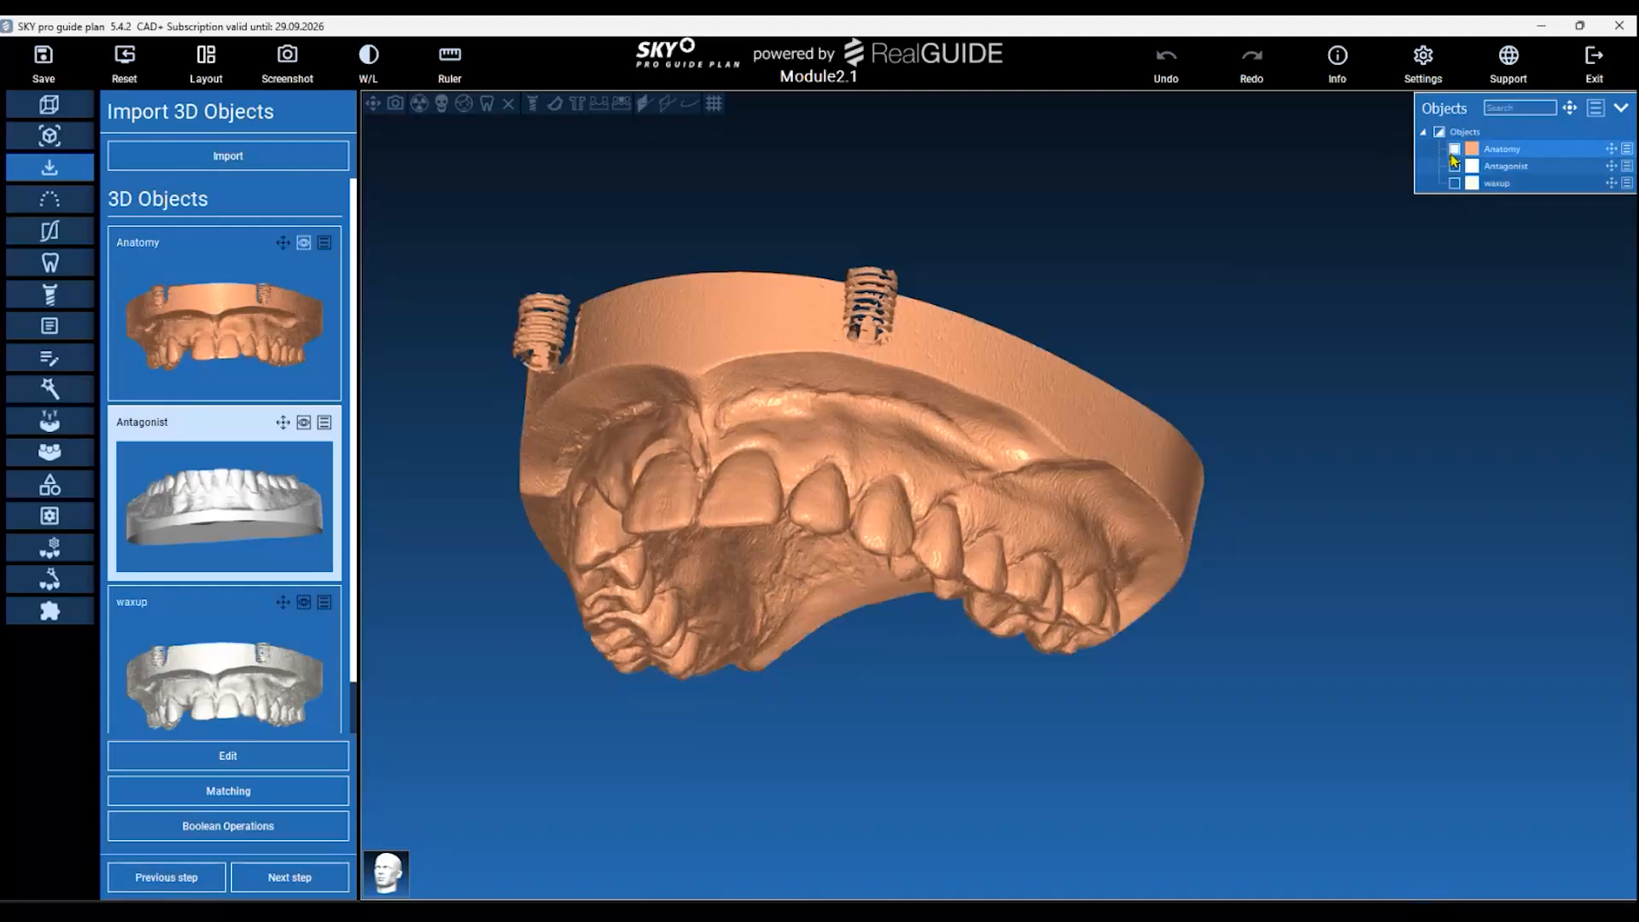
# Open the Anatomy model for STL editing, enlarge its 3D view to full screen and orient it to the occlusal side.
pyautogui.click(284, 341)
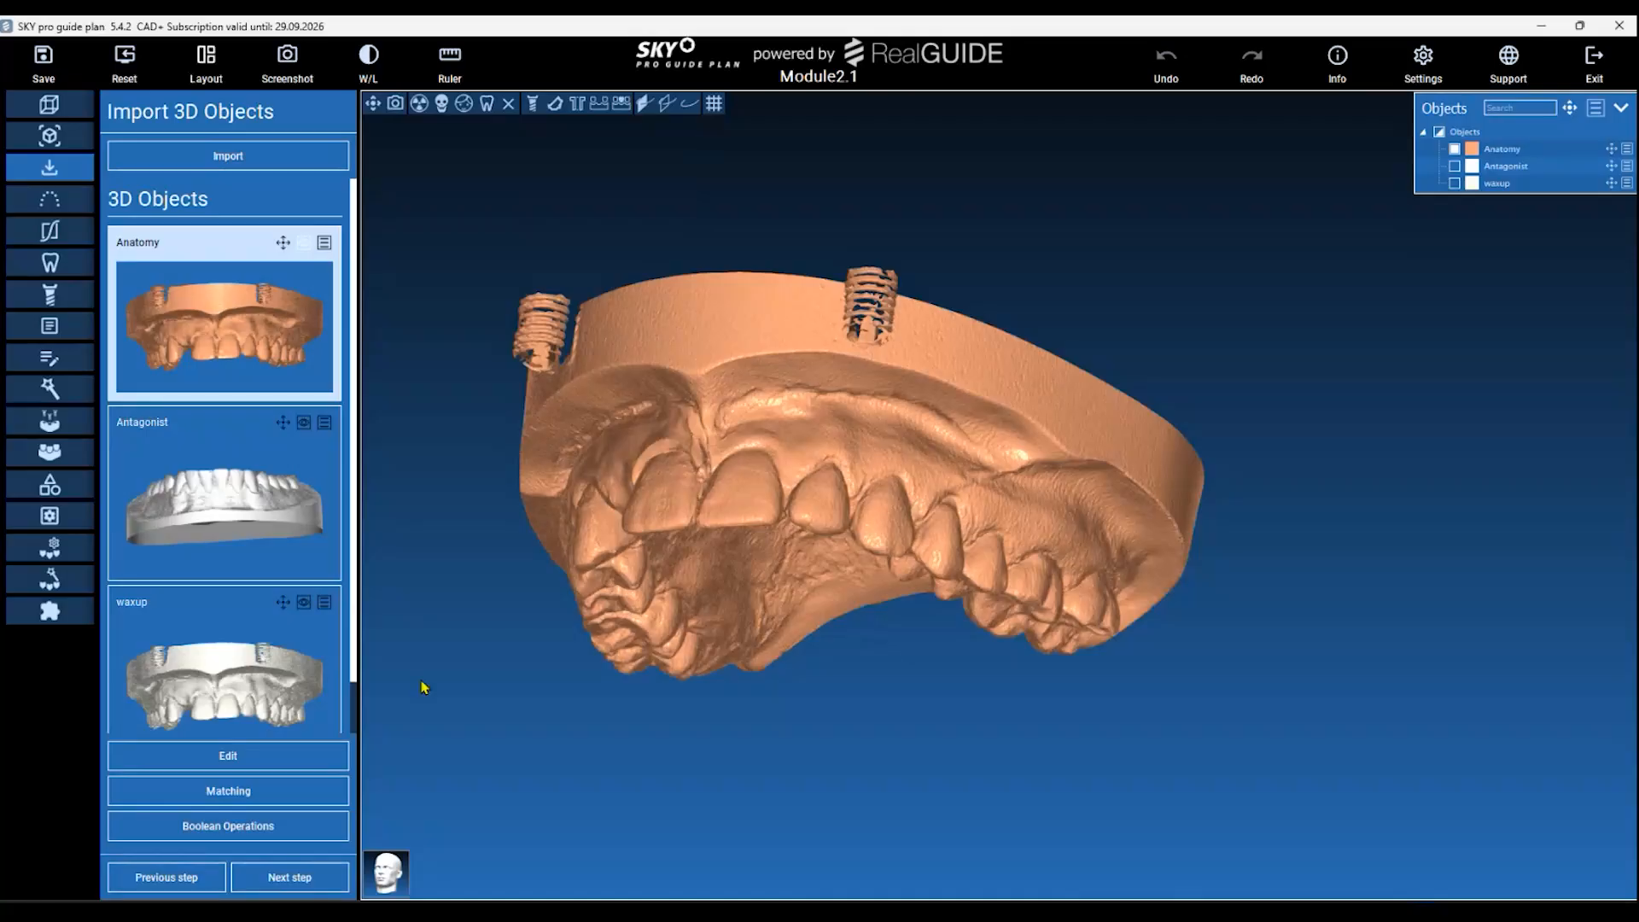
pyautogui.click(260, 757)
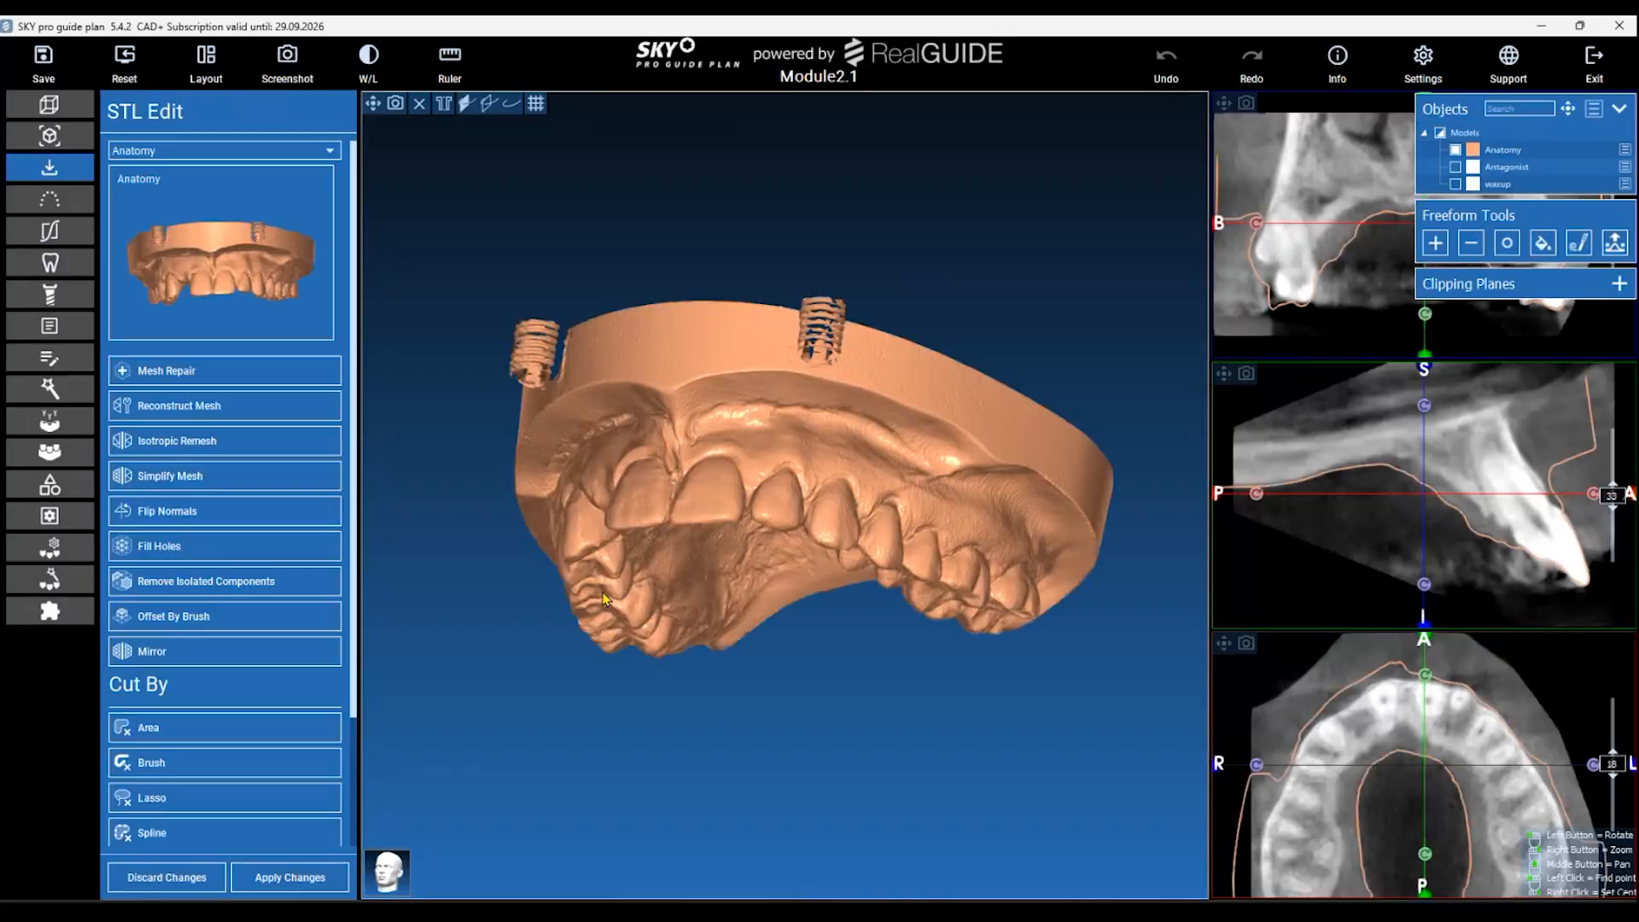
pyautogui.moveTo(783, 746); pyautogui.dragTo(849, 246)
pyautogui.click(373, 103)
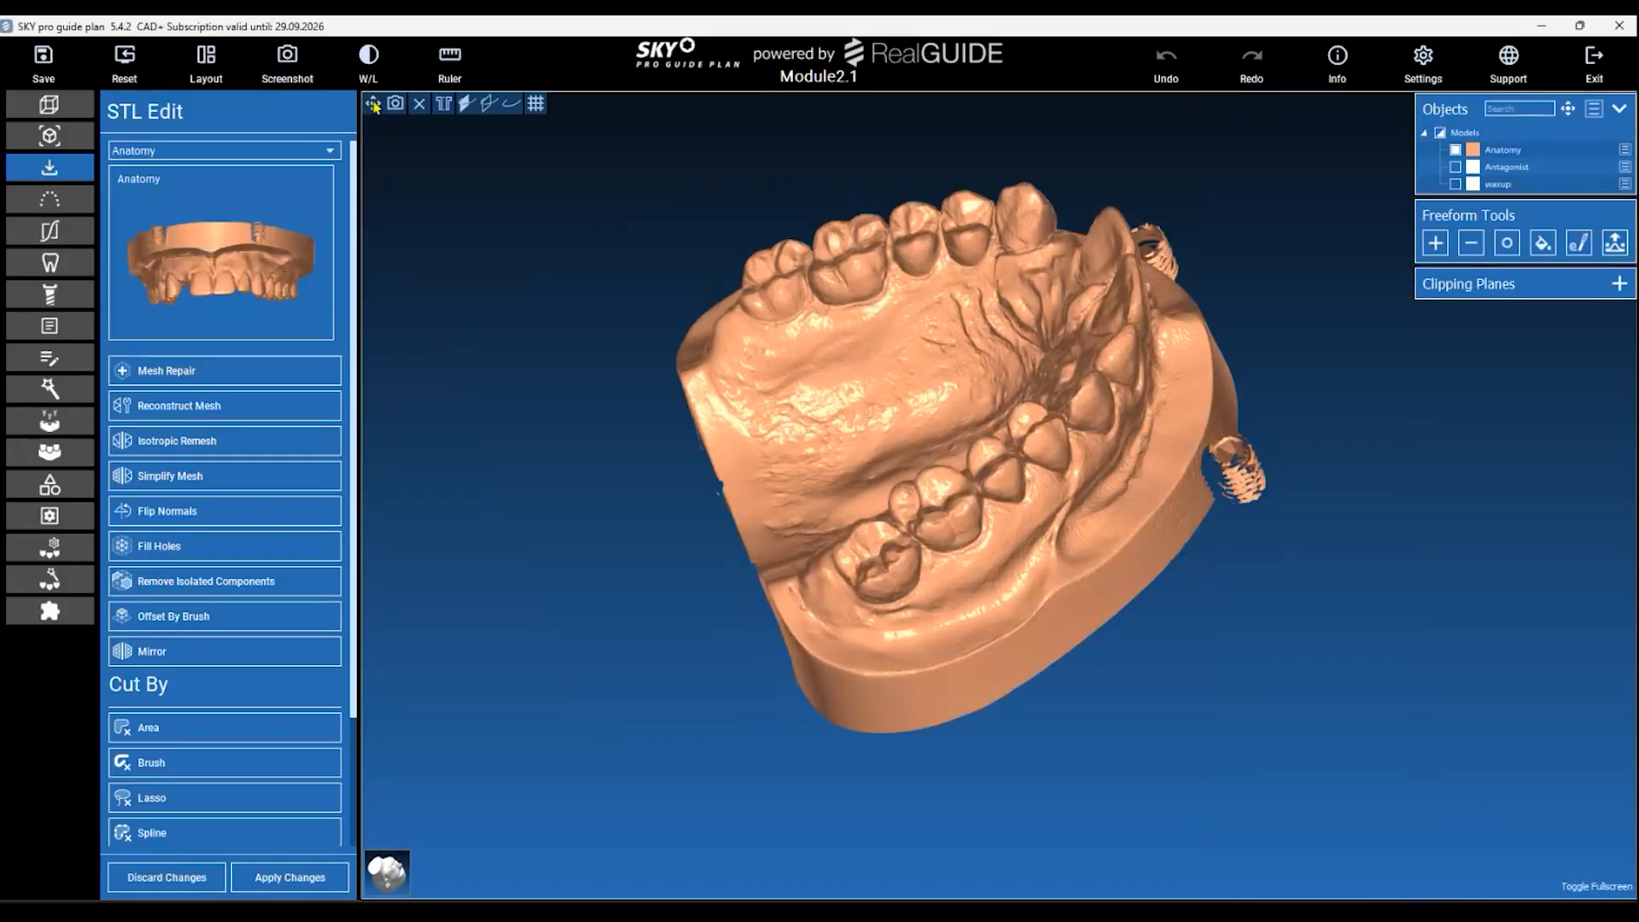
pyautogui.moveTo(1066, 636); pyautogui.dragTo(1021, 673)
pyautogui.scroll(3, 1099, 507)
pyautogui.moveTo(1098, 505); pyautogui.dragTo(1076, 640)
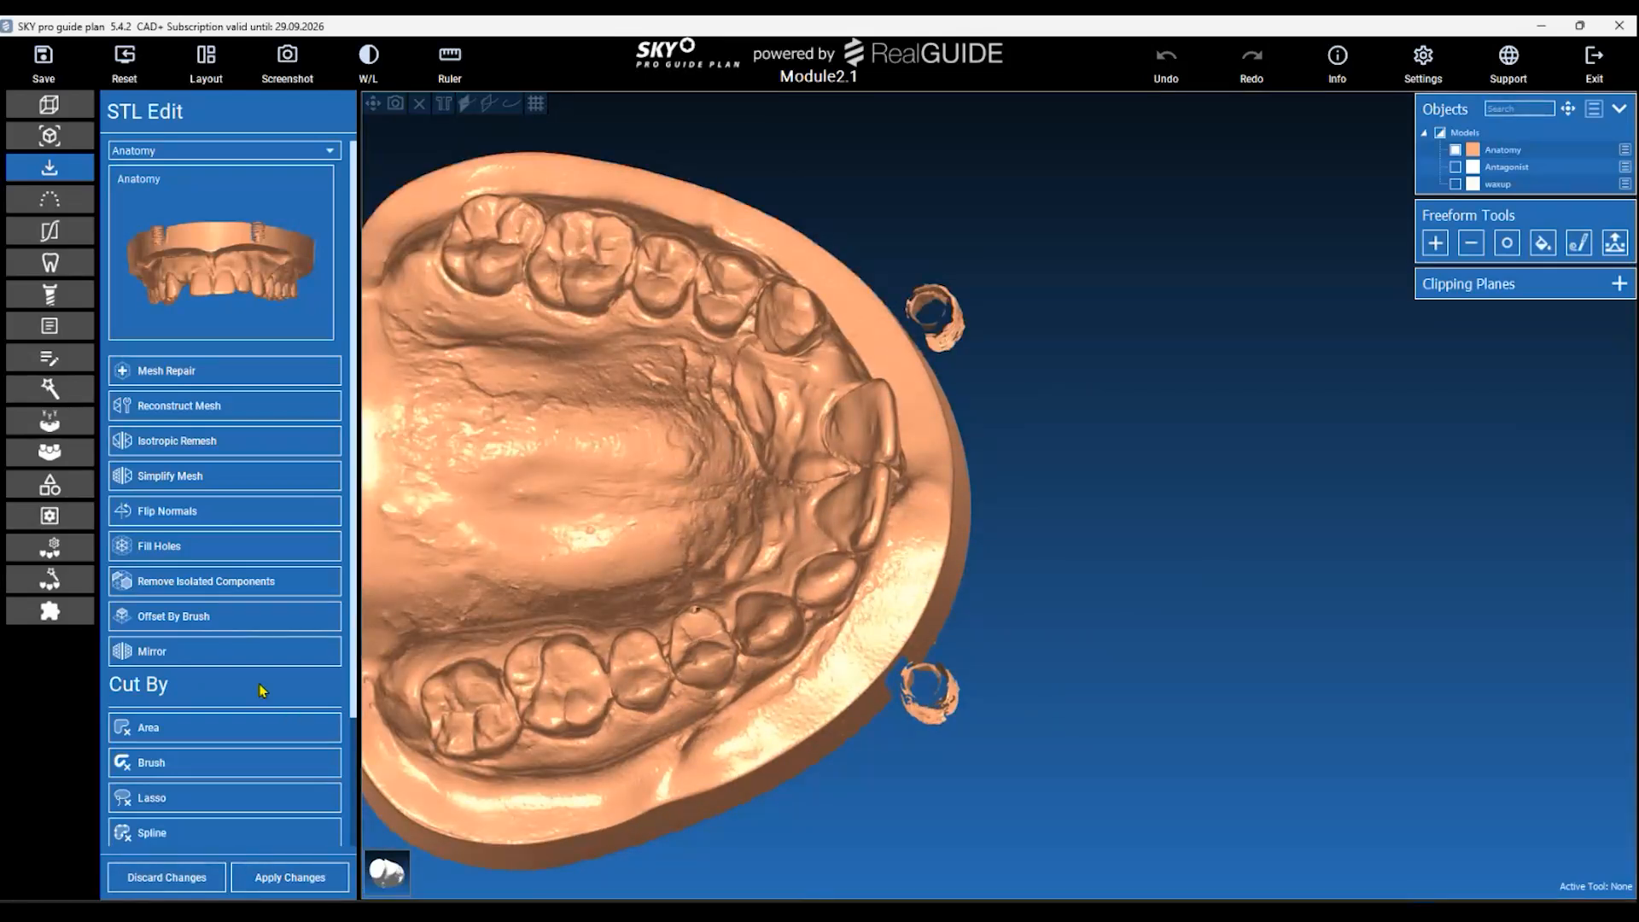
pyautogui.moveTo(1037, 524); pyautogui.dragTo(1049, 538)
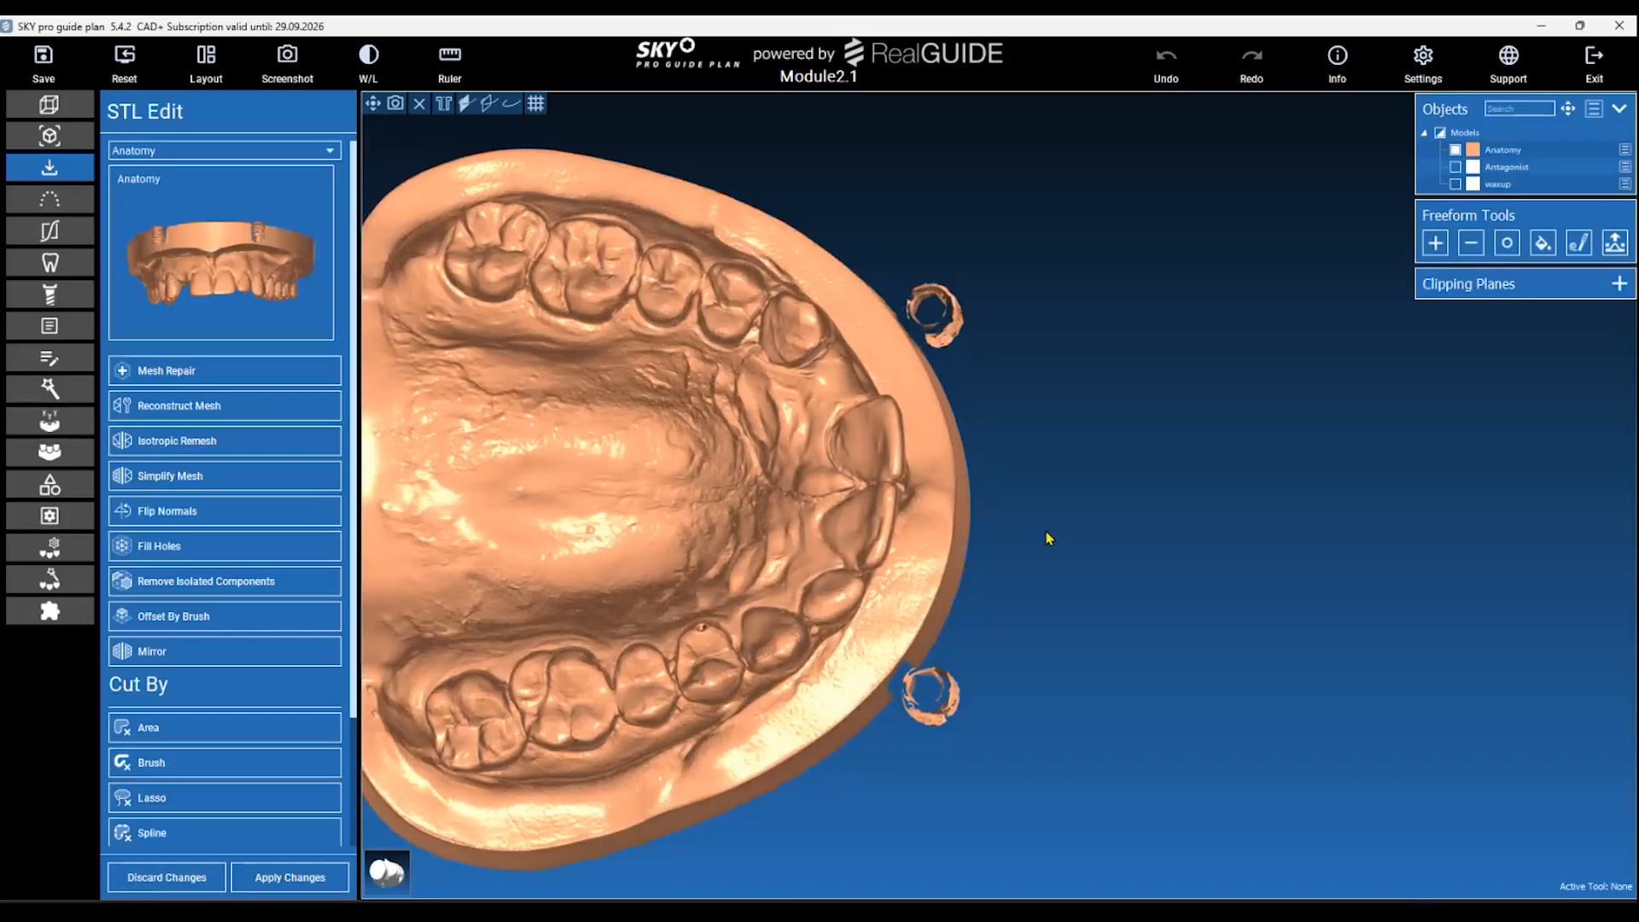
pyautogui.moveTo(883, 526); pyautogui.dragTo(974, 363)
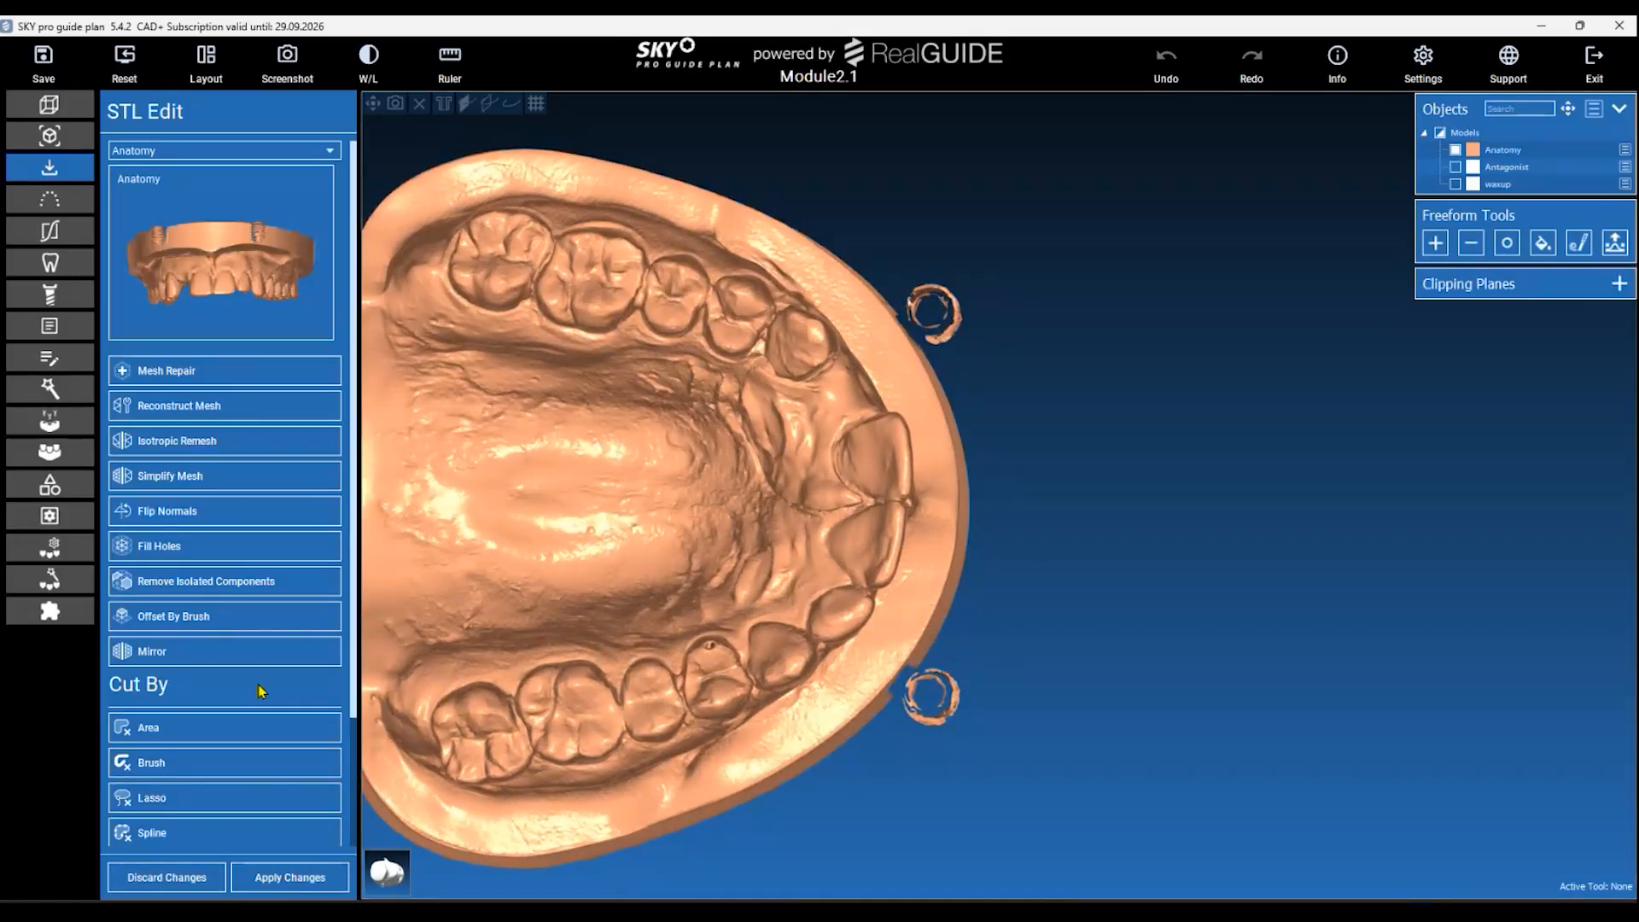
# Cut away the coil-shaped artefact in front of the model's right side with an area selection at 0.00 mm offset.
pyautogui.scroll(-1, 227, 698)
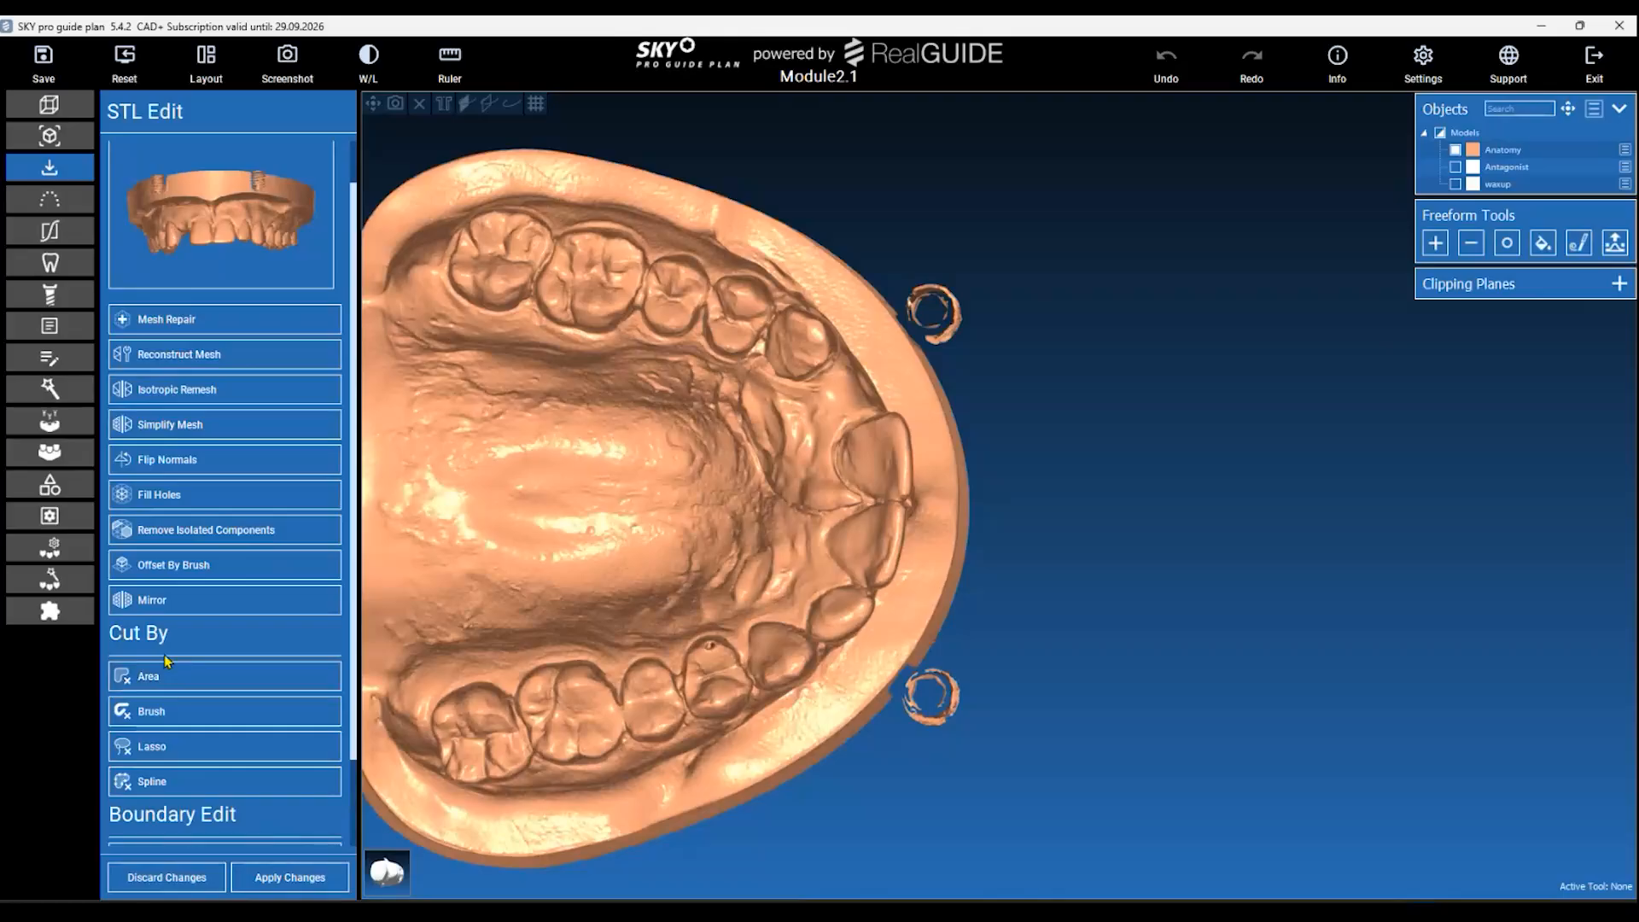
pyautogui.click(236, 681)
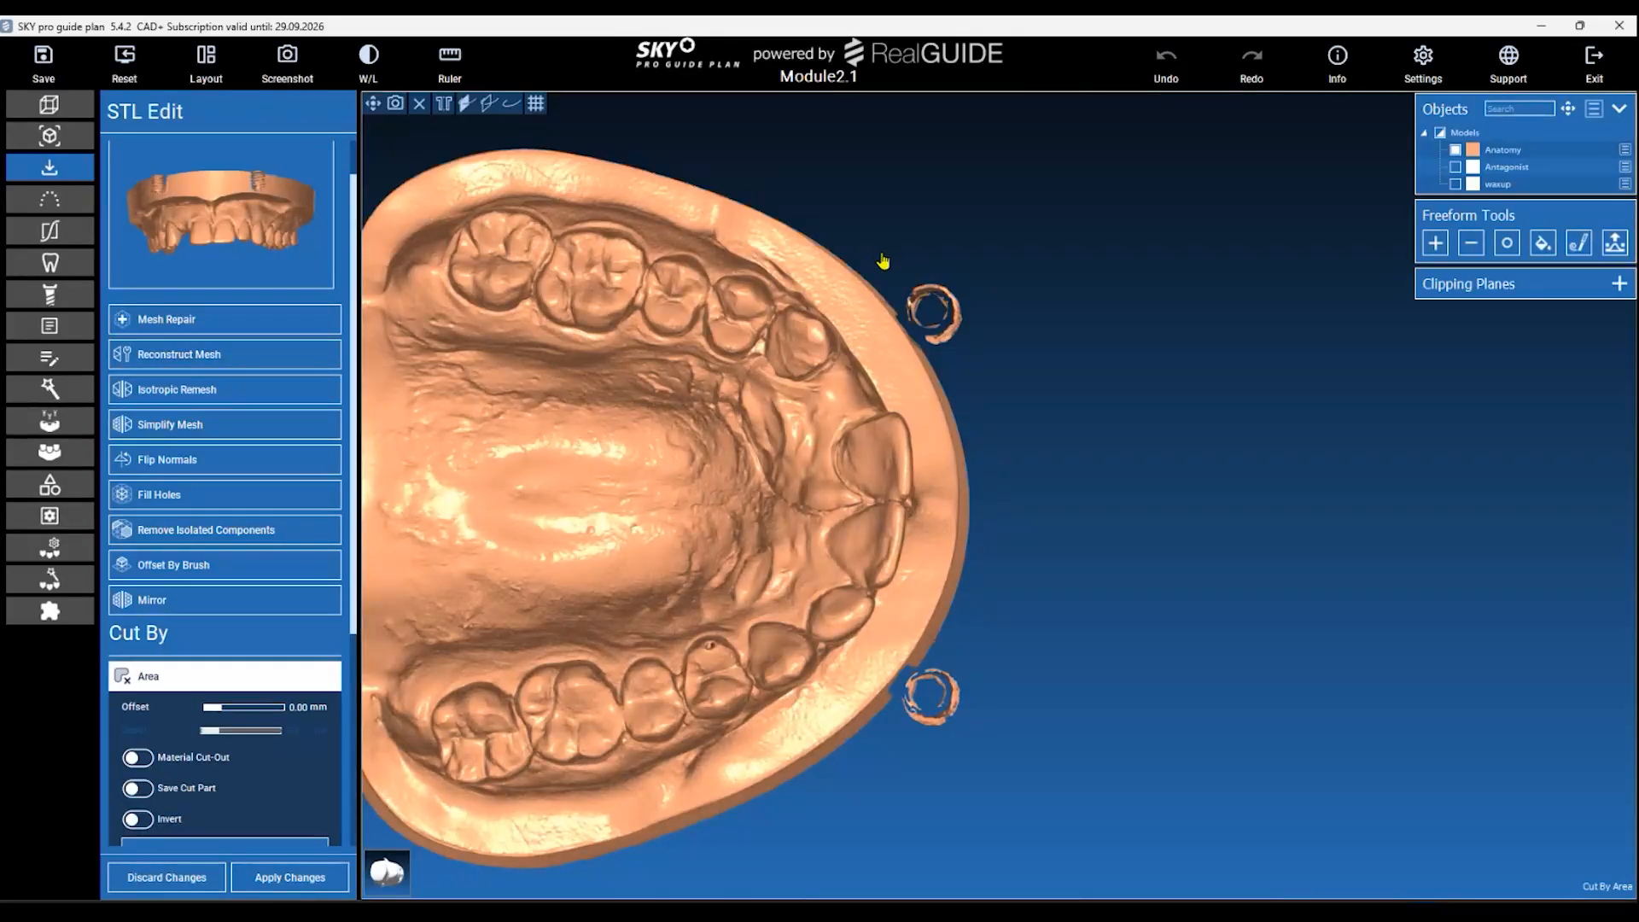
pyautogui.scroll(2, 882, 261)
pyautogui.click(943, 399)
pyautogui.click(1028, 478)
pyautogui.click(1119, 360)
pyautogui.doubleClick(994, 239)
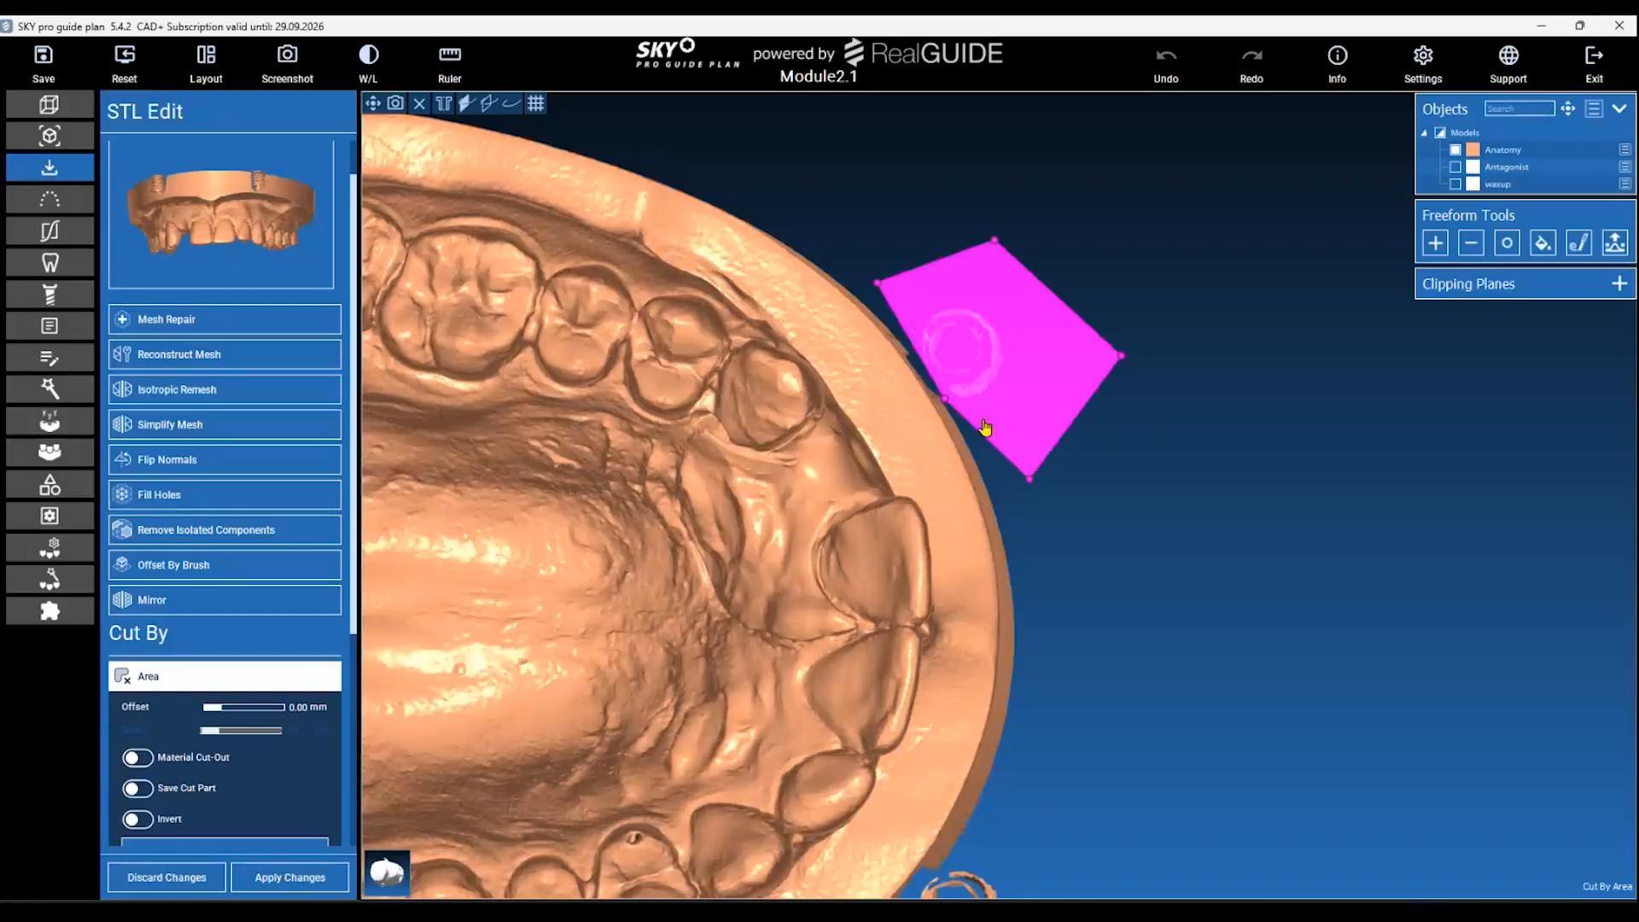
pyautogui.scroll(-3, 255, 723)
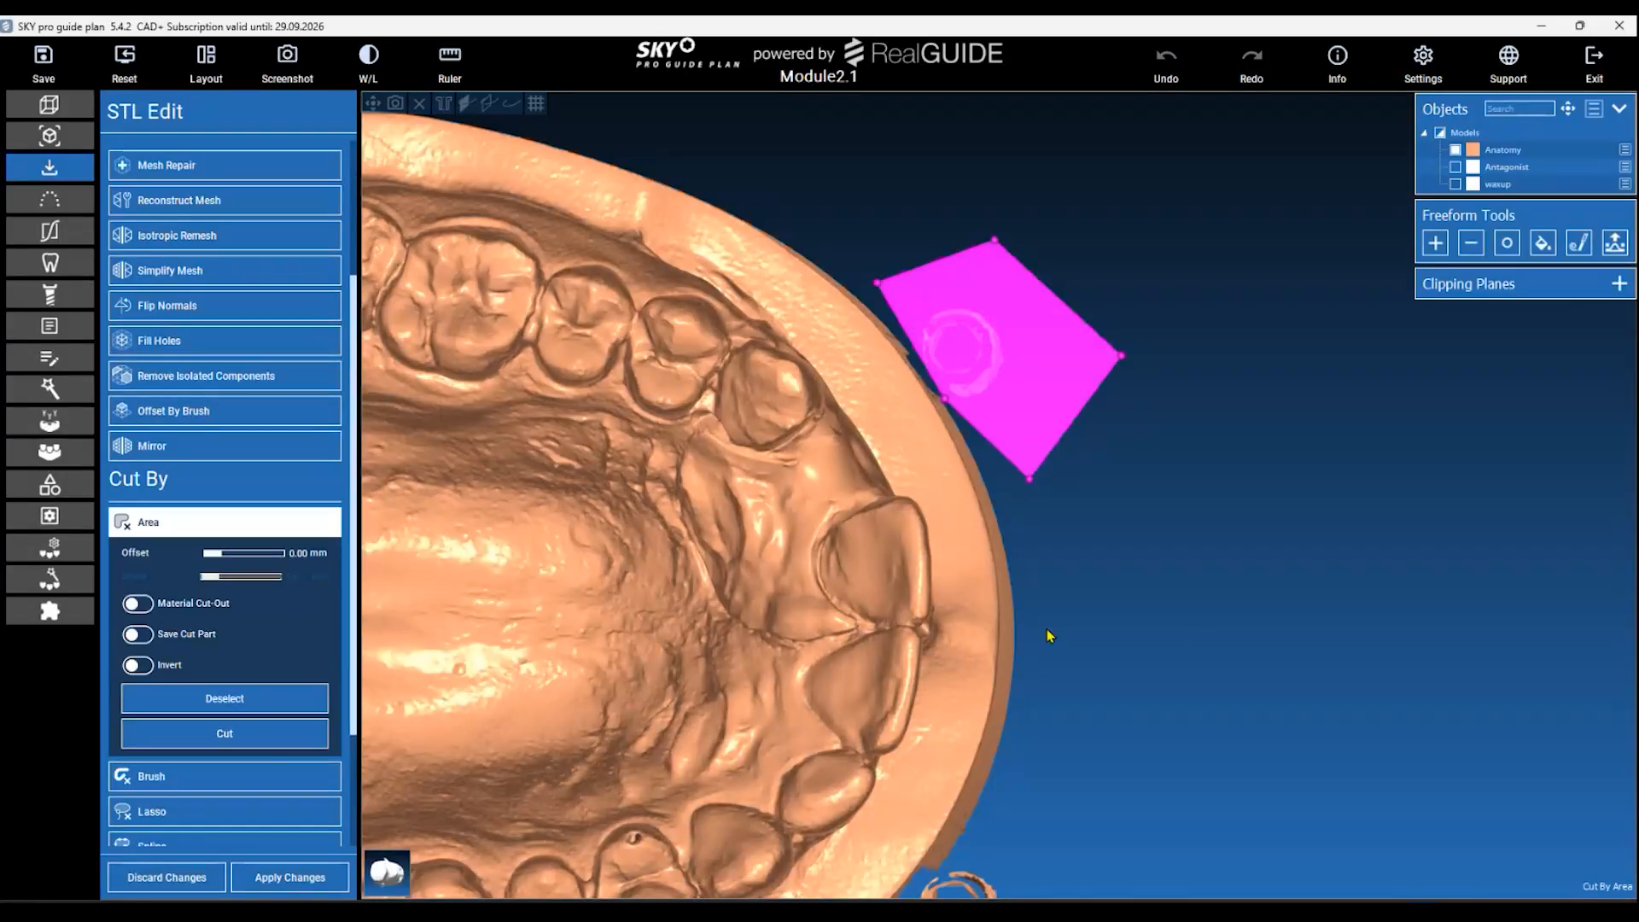
# Outline the coil-shaped artefact in front of the model's left side with an area selection and cut it away.
pyautogui.moveTo(1183, 666); pyautogui.dragTo(1205, 367, button='middle')
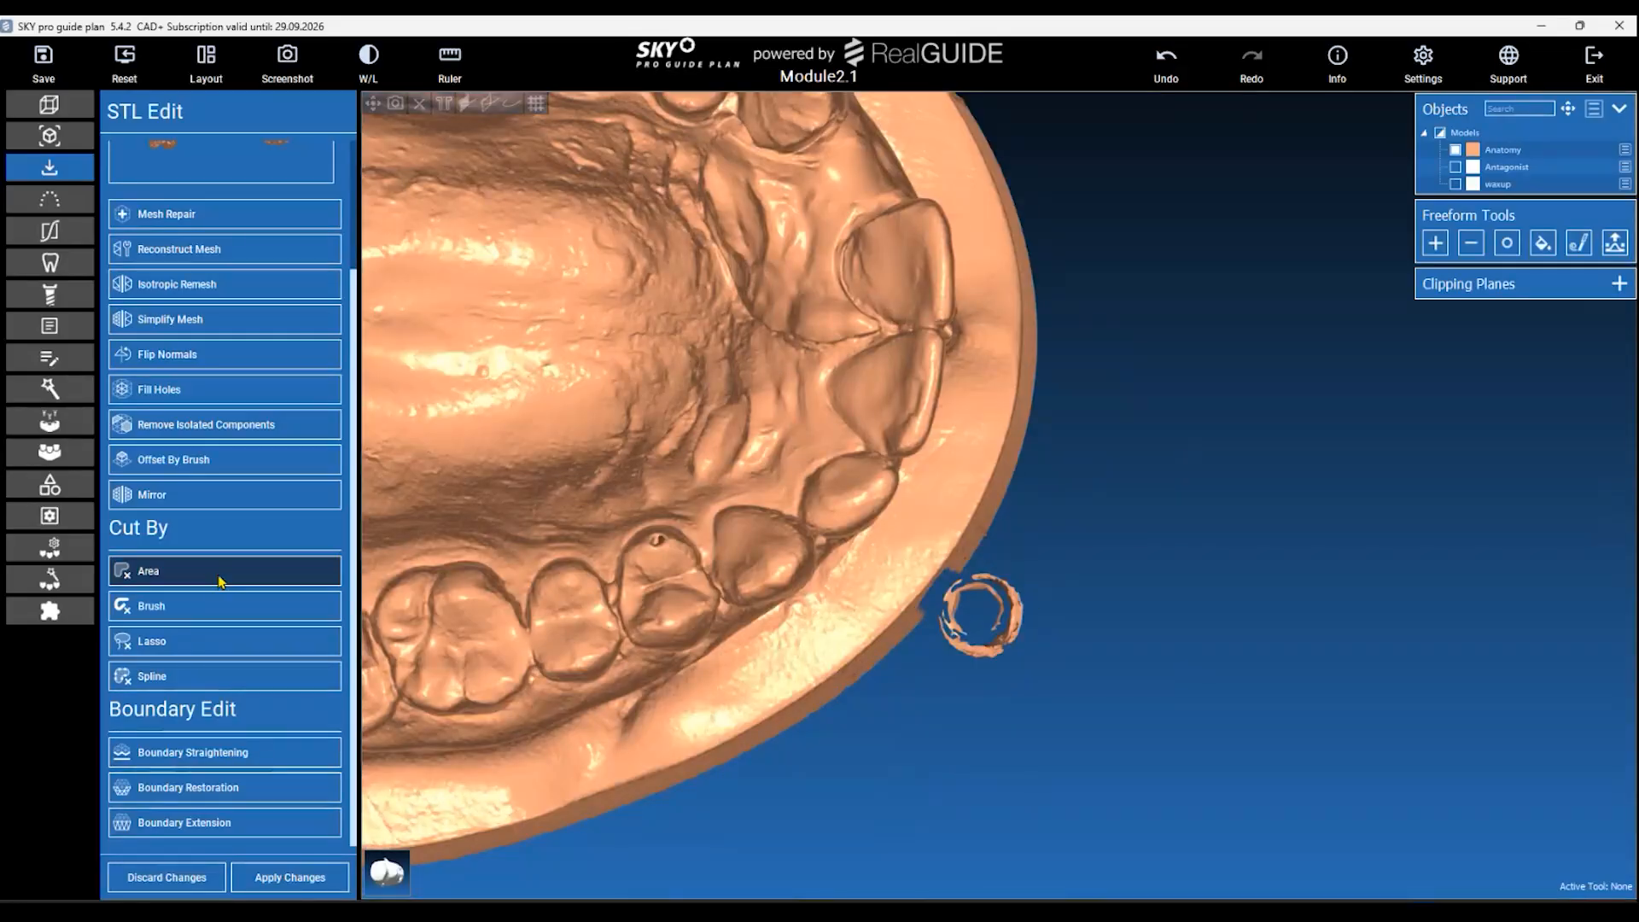
pyautogui.click(219, 571)
pyautogui.click(995, 541)
pyautogui.click(918, 630)
pyautogui.click(930, 705)
pyautogui.click(1039, 723)
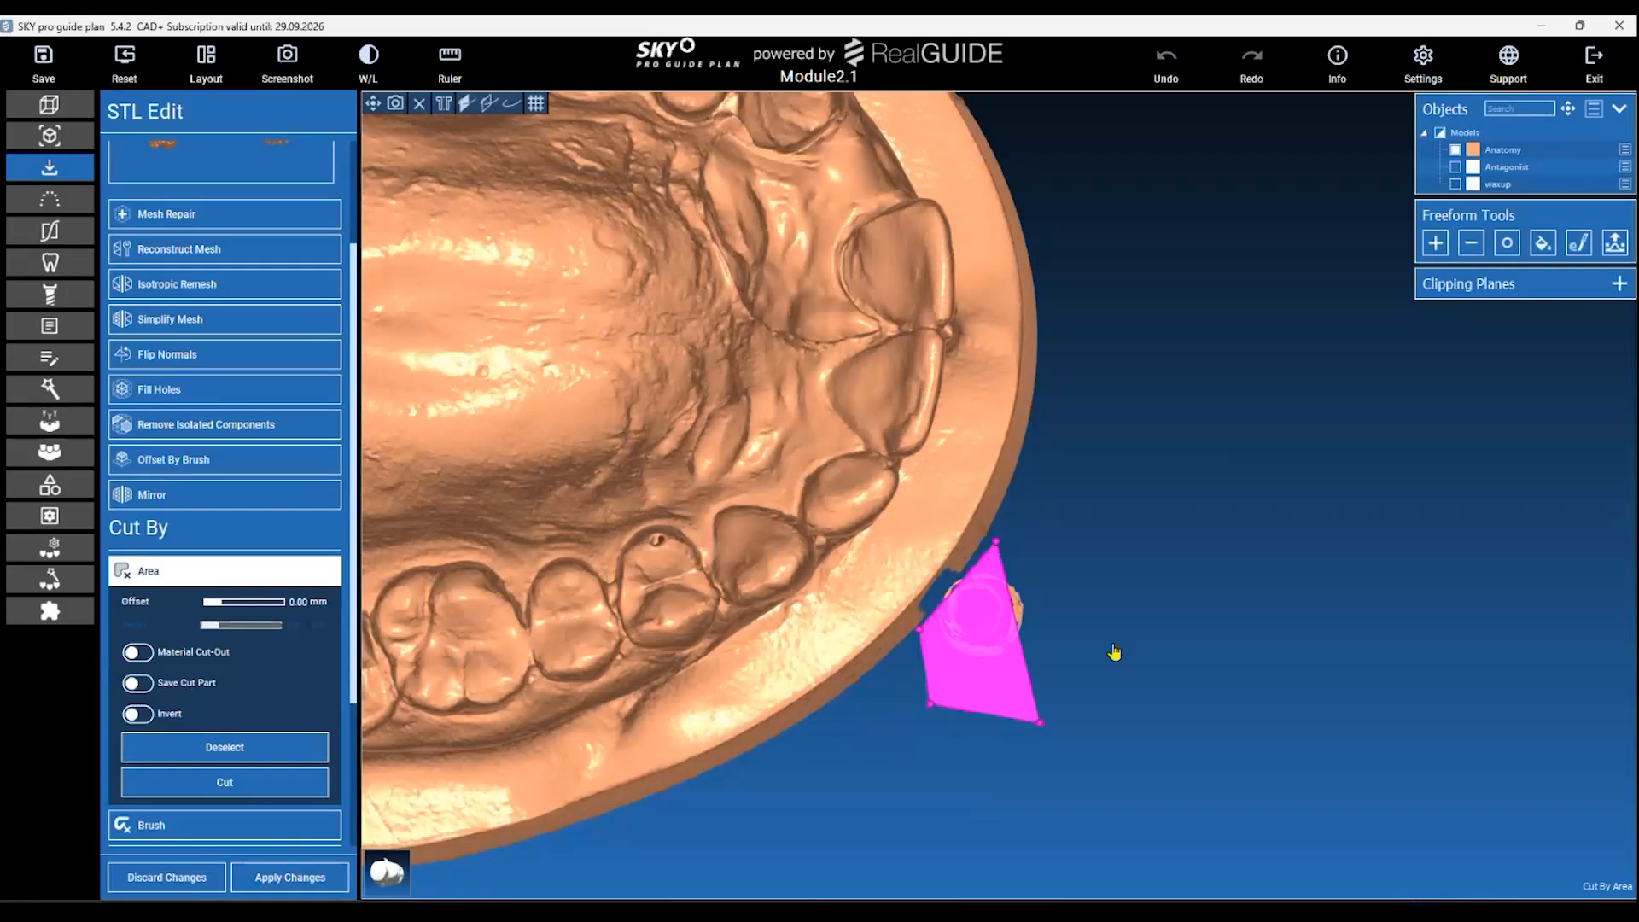
pyautogui.click(1120, 639)
pyautogui.doubleClick(1109, 529)
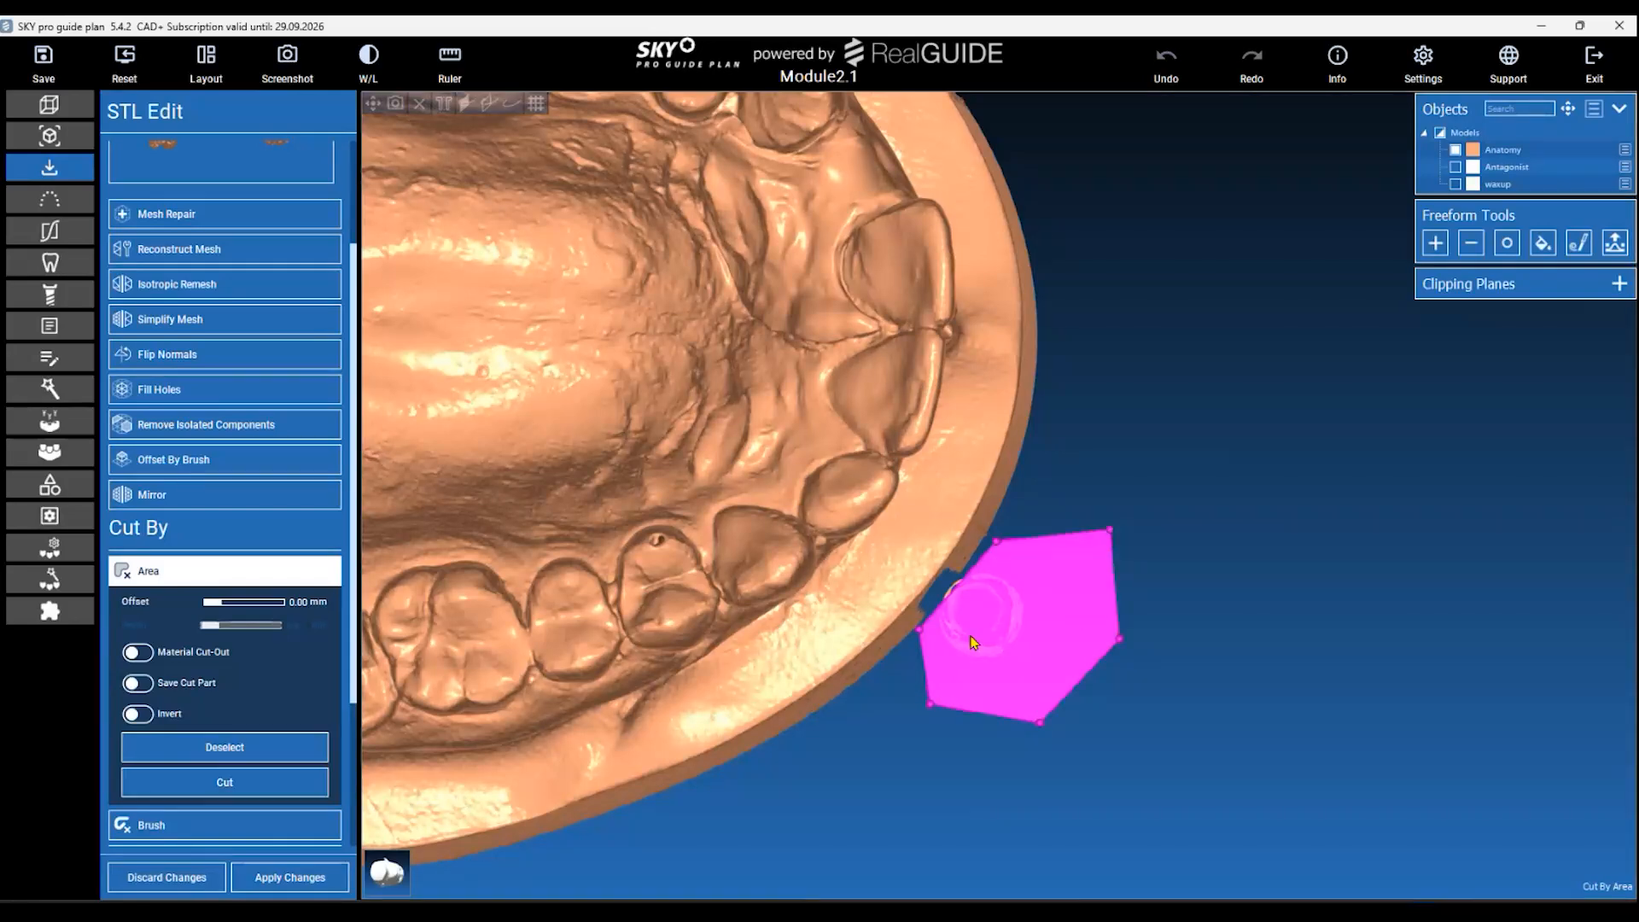
pyautogui.scroll(2, 995, 640)
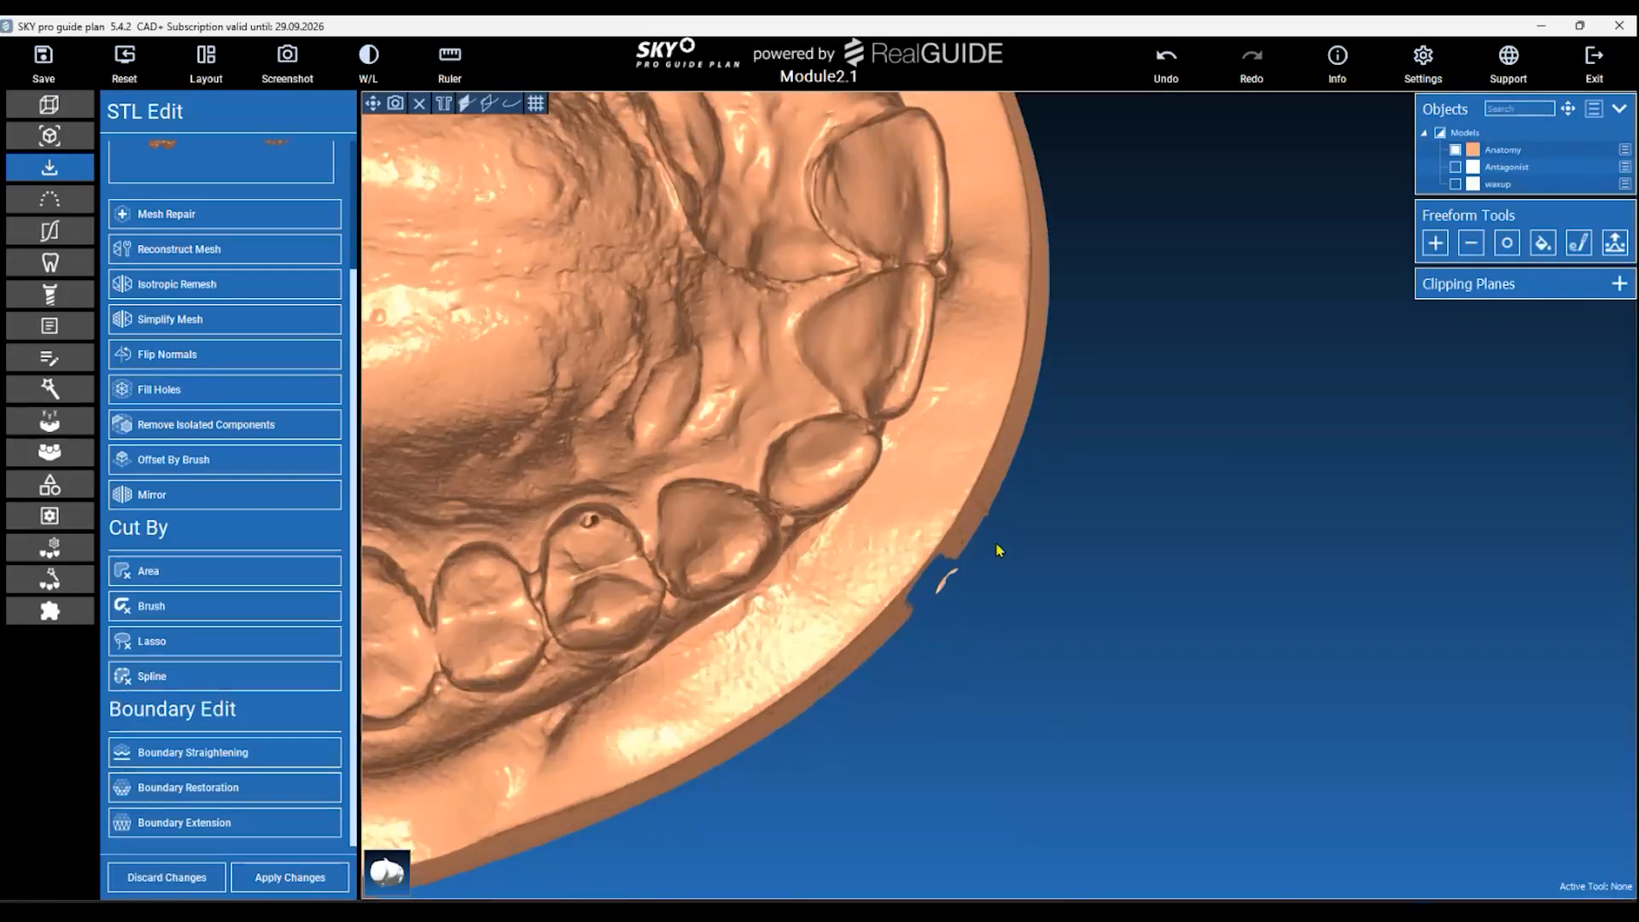
# Remove the leftover coil fragment at the notch in the left base edge with another area cut.
pyautogui.click(271, 572)
pyautogui.click(999, 511)
pyautogui.click(899, 621)
pyautogui.click(873, 708)
pyautogui.click(1015, 732)
pyautogui.click(225, 782)
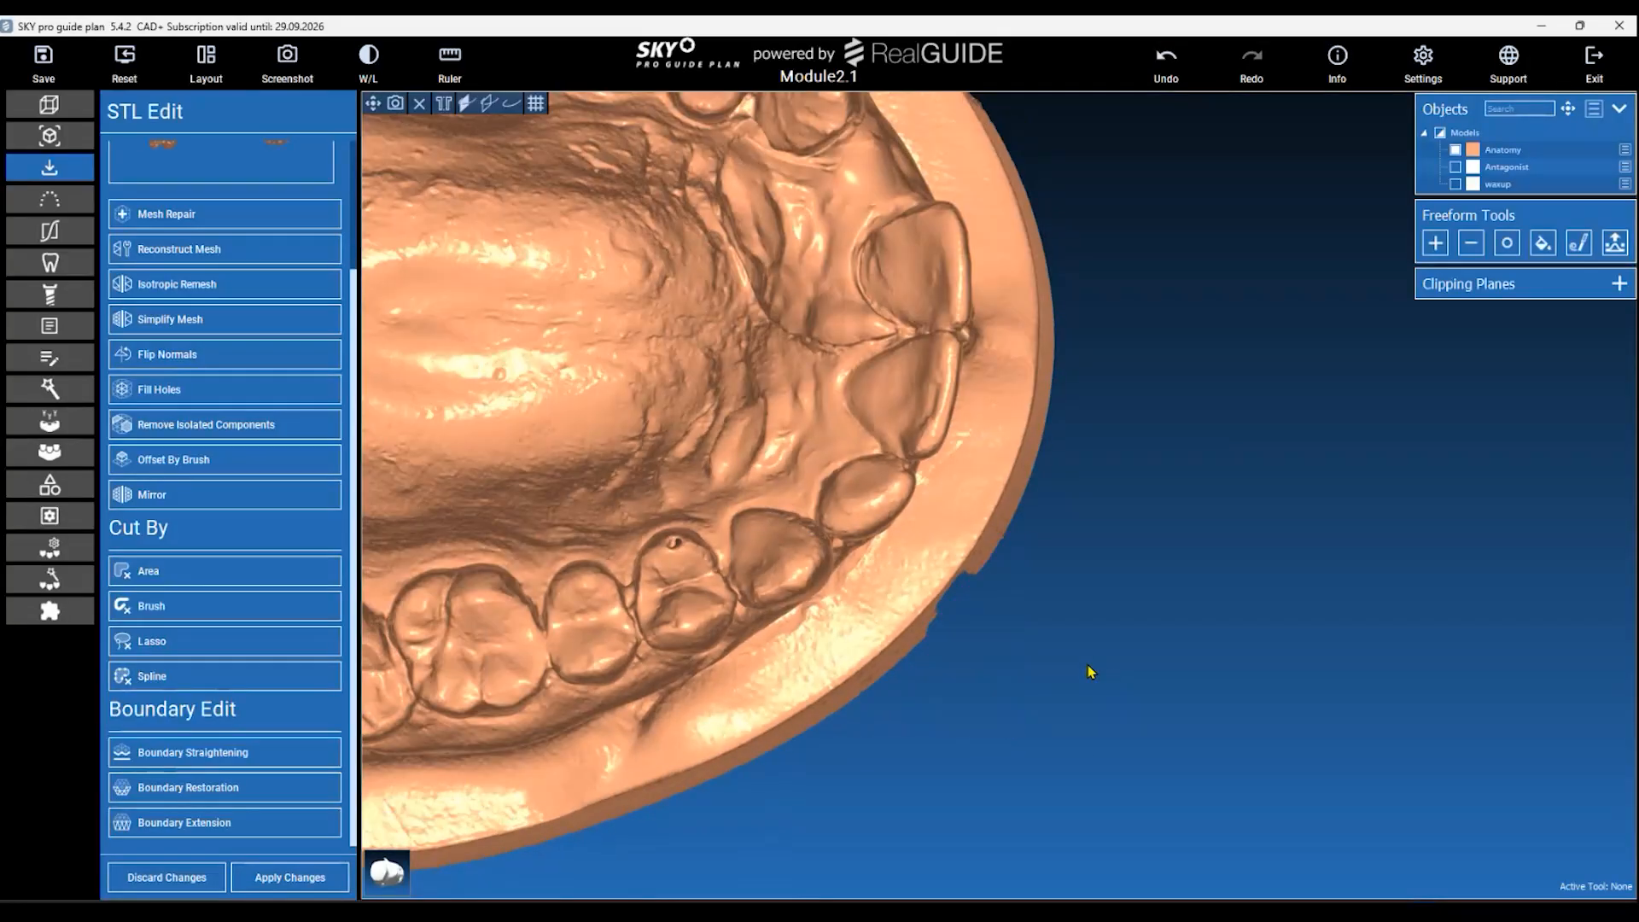
# Cut a rounded area out of the rear palate of the Anatomy model.
pyautogui.click(227, 571)
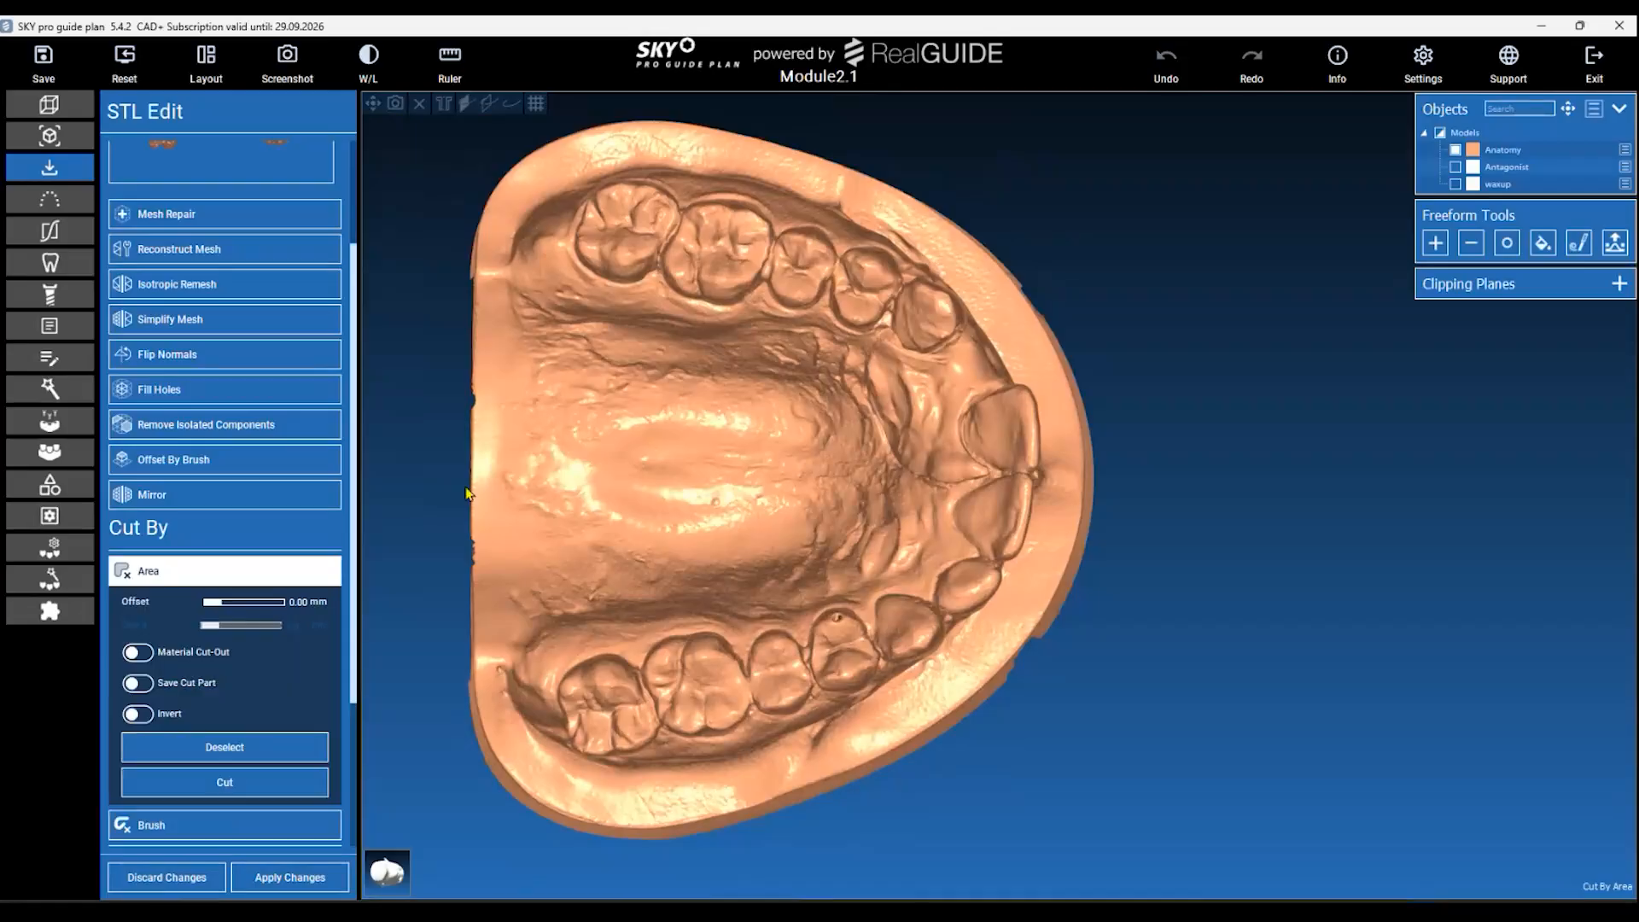
pyautogui.moveTo(470, 363)
pyautogui.mouseDown()
pyautogui.moveTo(549, 384)
pyautogui.moveTo(578, 574)
pyautogui.moveTo(427, 581)
pyautogui.mouseUp()
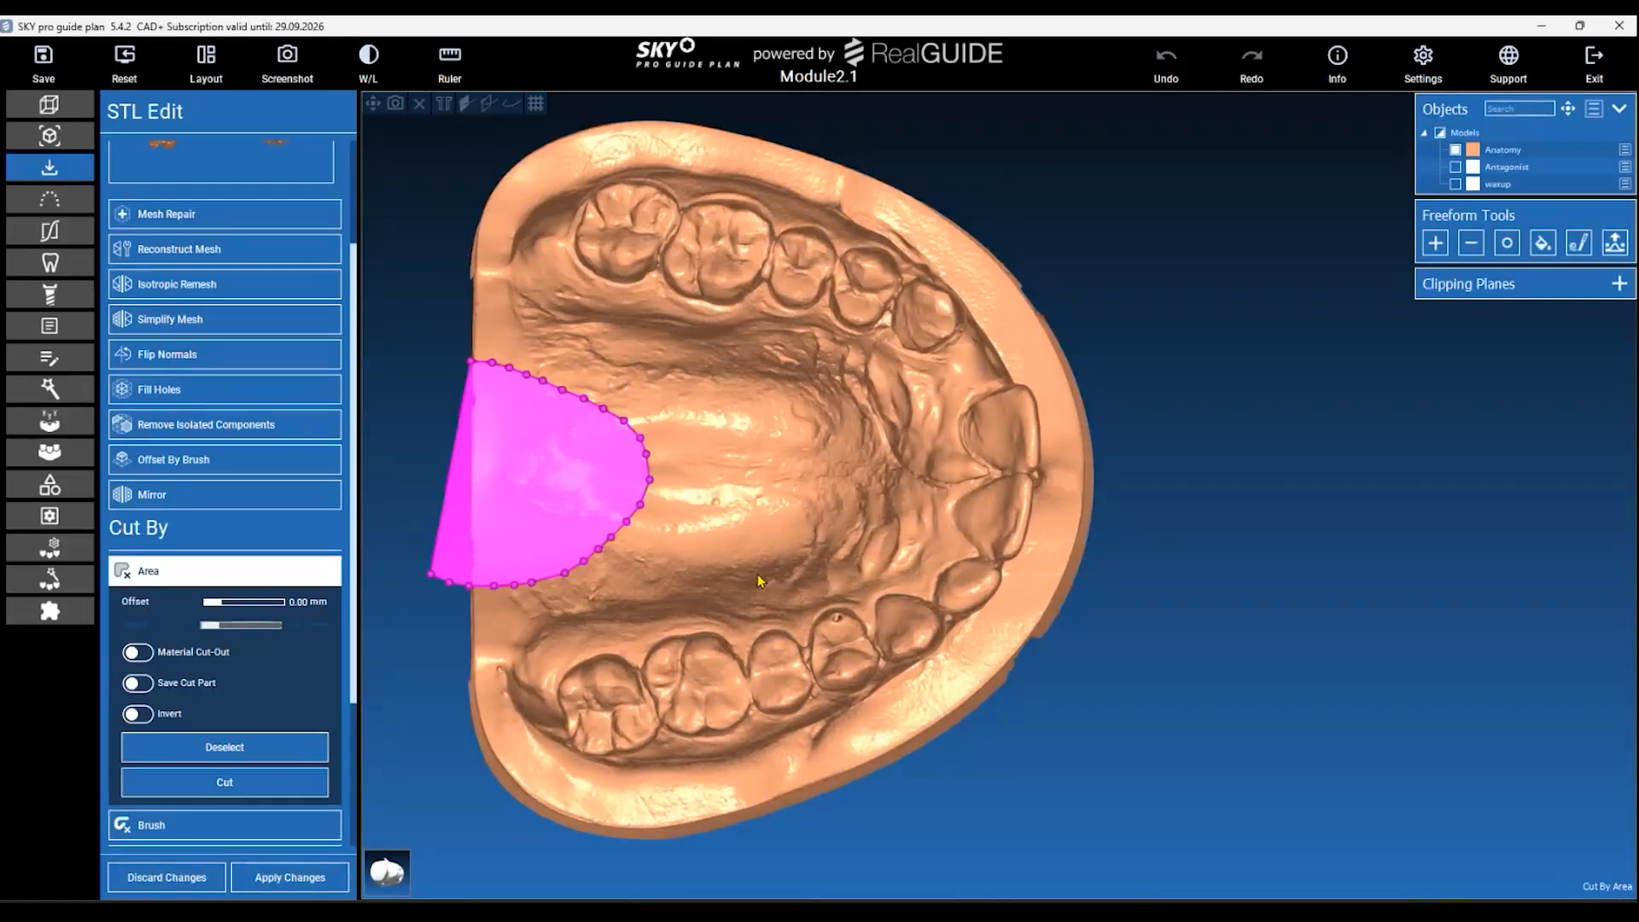
pyautogui.moveTo(496, 478); pyautogui.dragTo(855, 655)
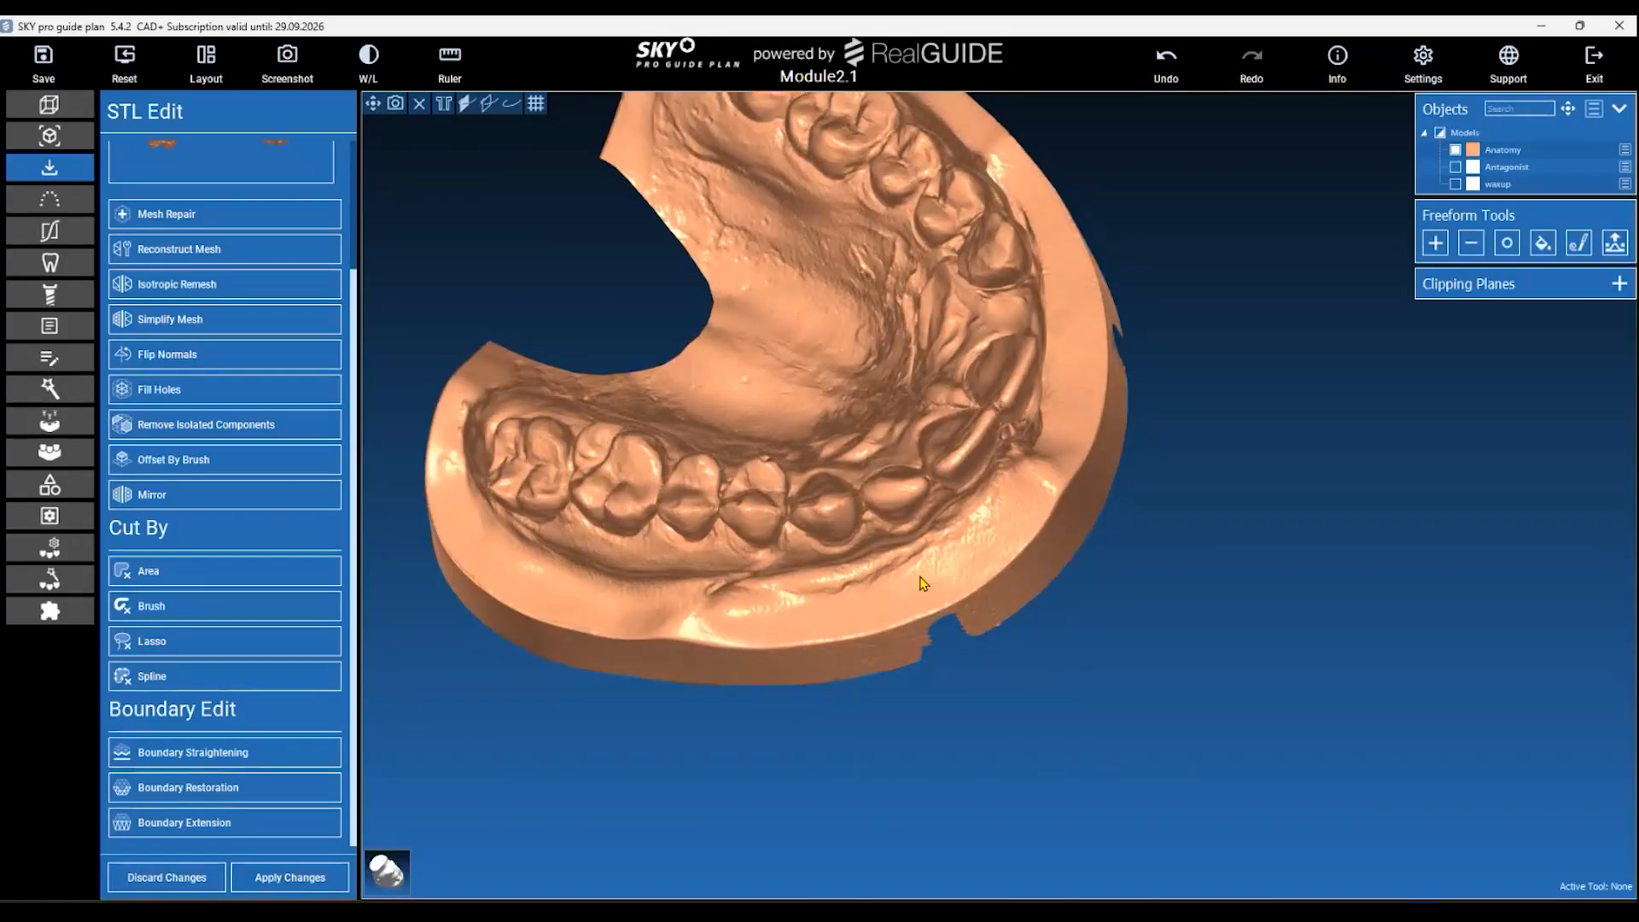
# Start a spline cut on the upper left lateral incisor and place curve points along its palatal margin.
pyautogui.scroll(4, 923, 608)
pyautogui.moveTo(1015, 730); pyautogui.dragTo(1060, 775, button='middle')
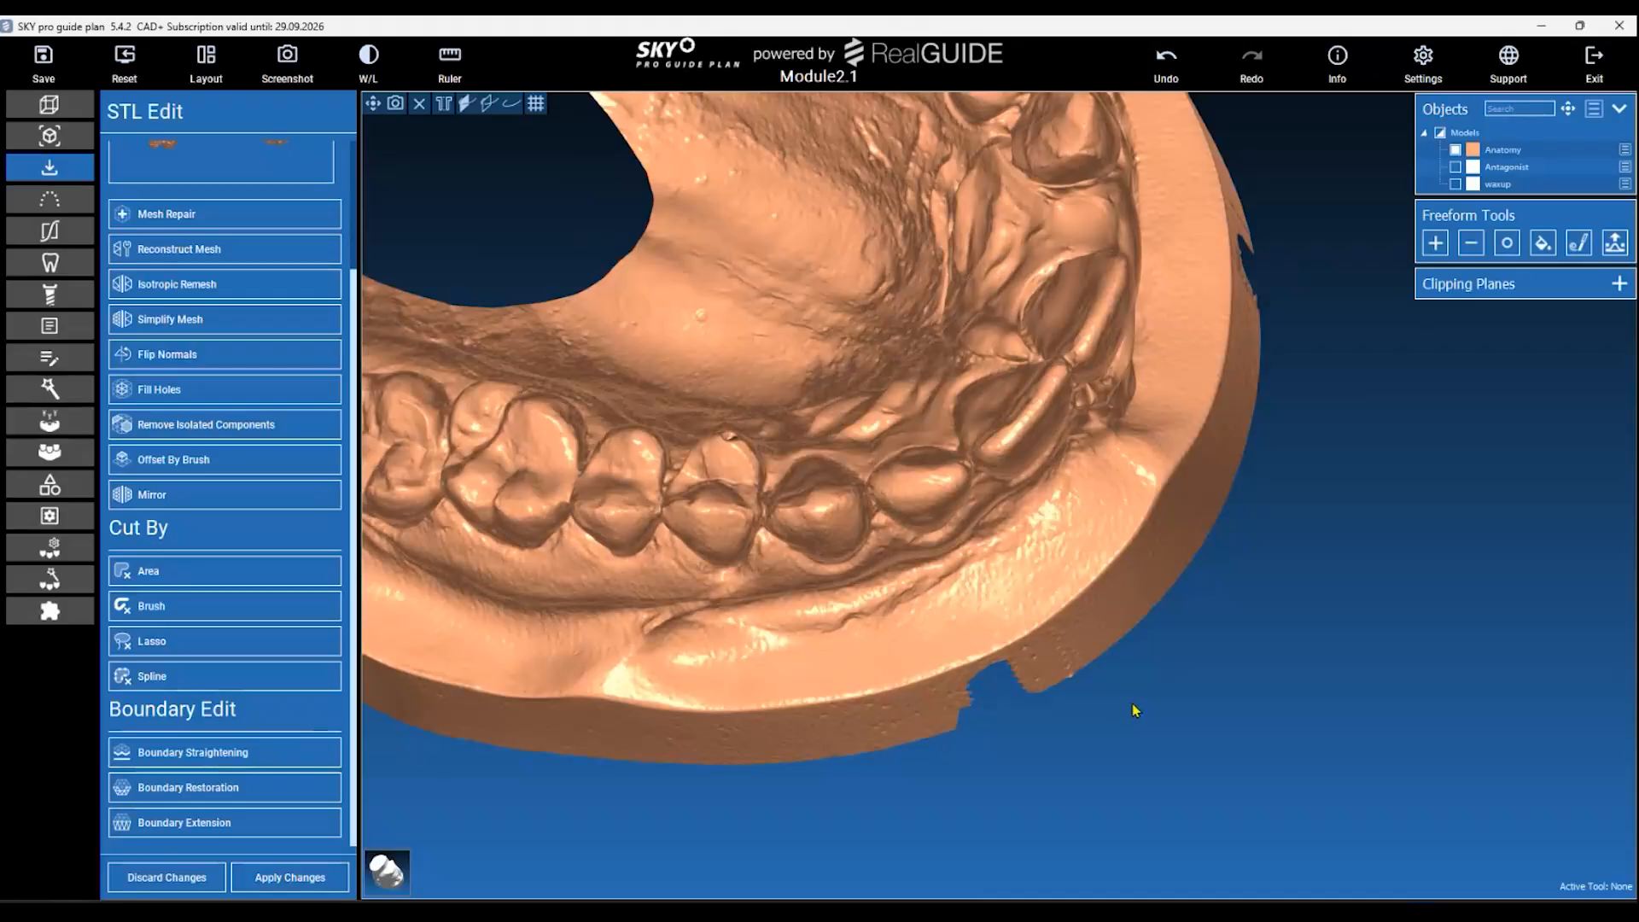
pyautogui.scroll(1, 307, 717)
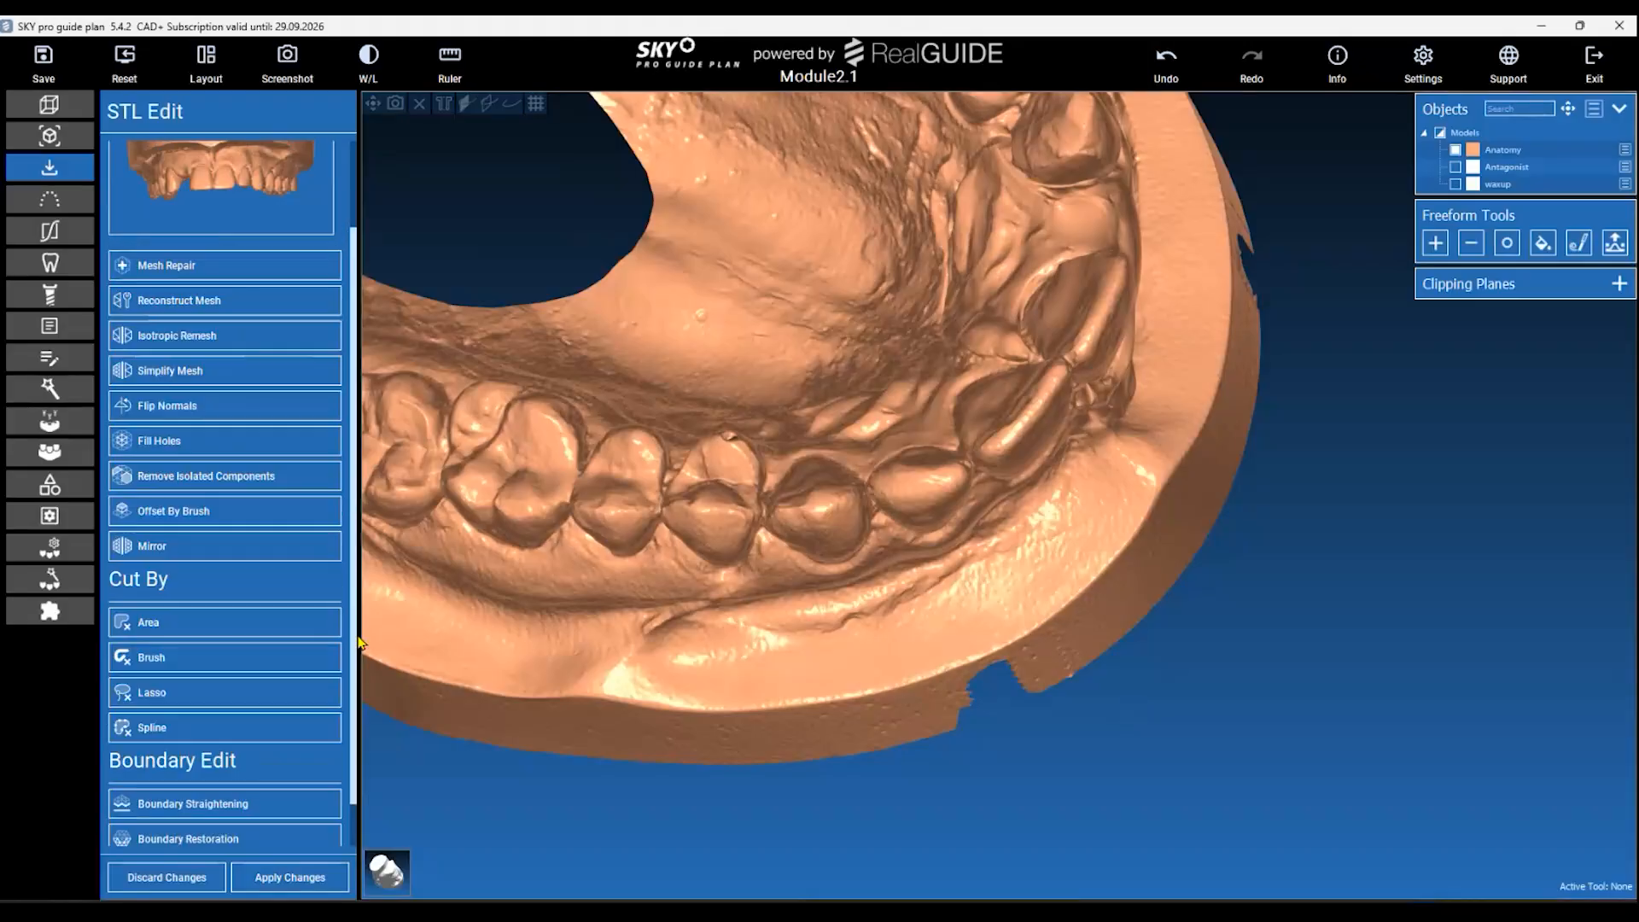
pyautogui.click(275, 731)
pyautogui.moveTo(1191, 693); pyautogui.dragTo(1217, 762)
pyautogui.scroll(3, 821, 529)
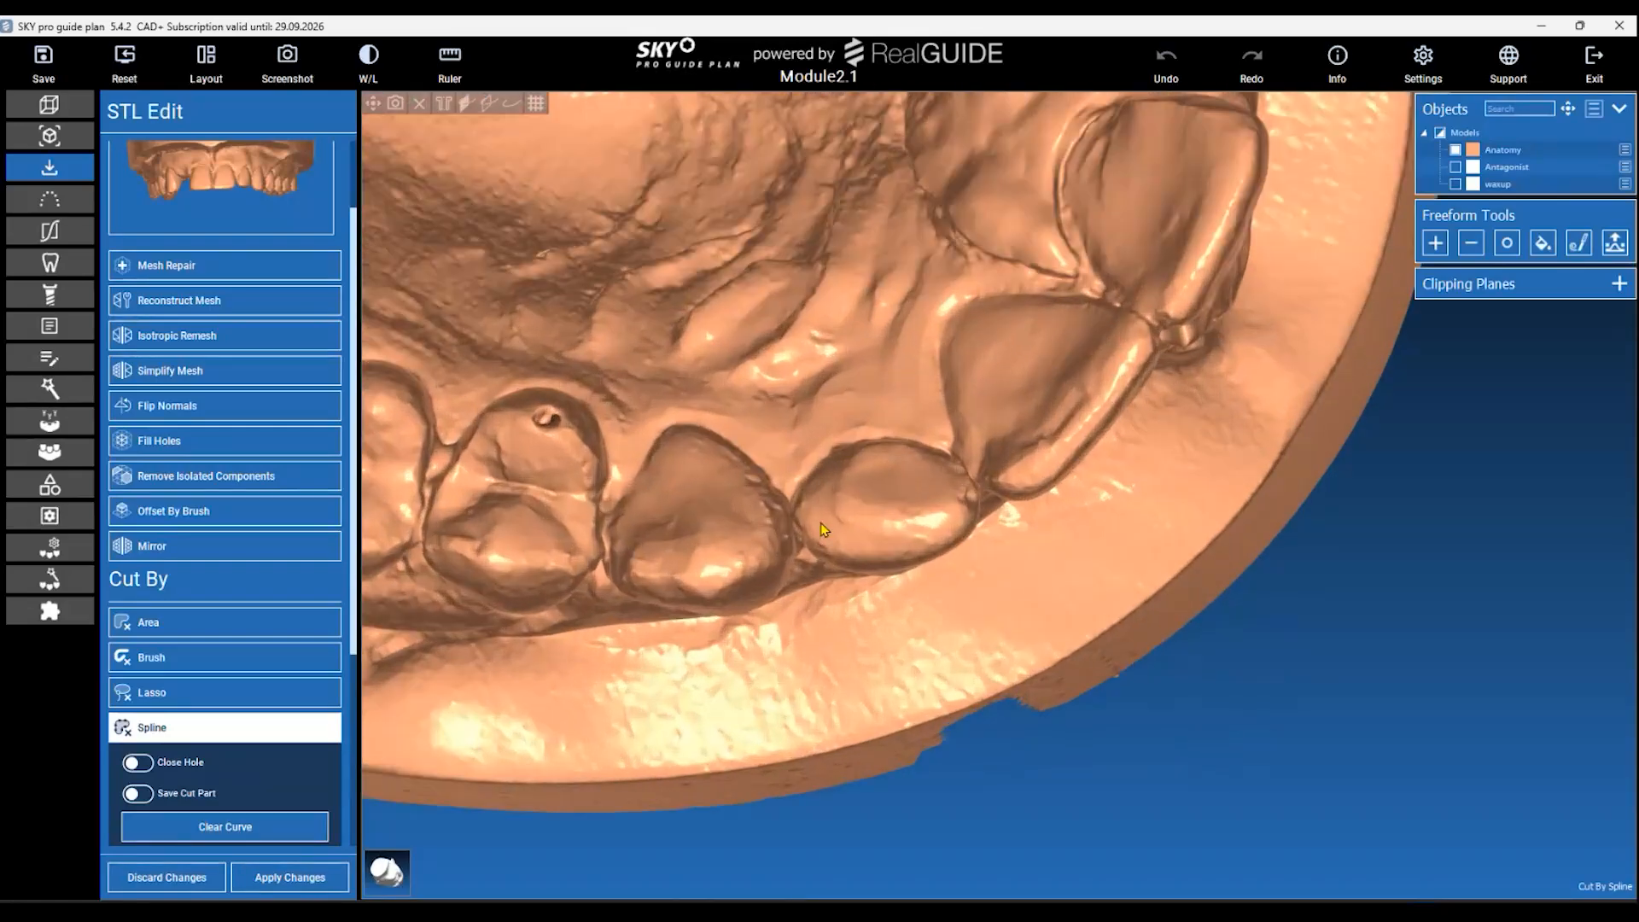
pyautogui.click(804, 474)
pyautogui.click(834, 444)
pyautogui.click(874, 433)
pyautogui.click(921, 438)
pyautogui.click(950, 453)
# Continue the spline curve with points down both sides and along the facial gum margin of the lateral incisor.
pyautogui.moveTo(1142, 748); pyautogui.dragTo(1037, 573)
pyautogui.click(998, 540)
pyautogui.click(996, 618)
pyautogui.click(976, 685)
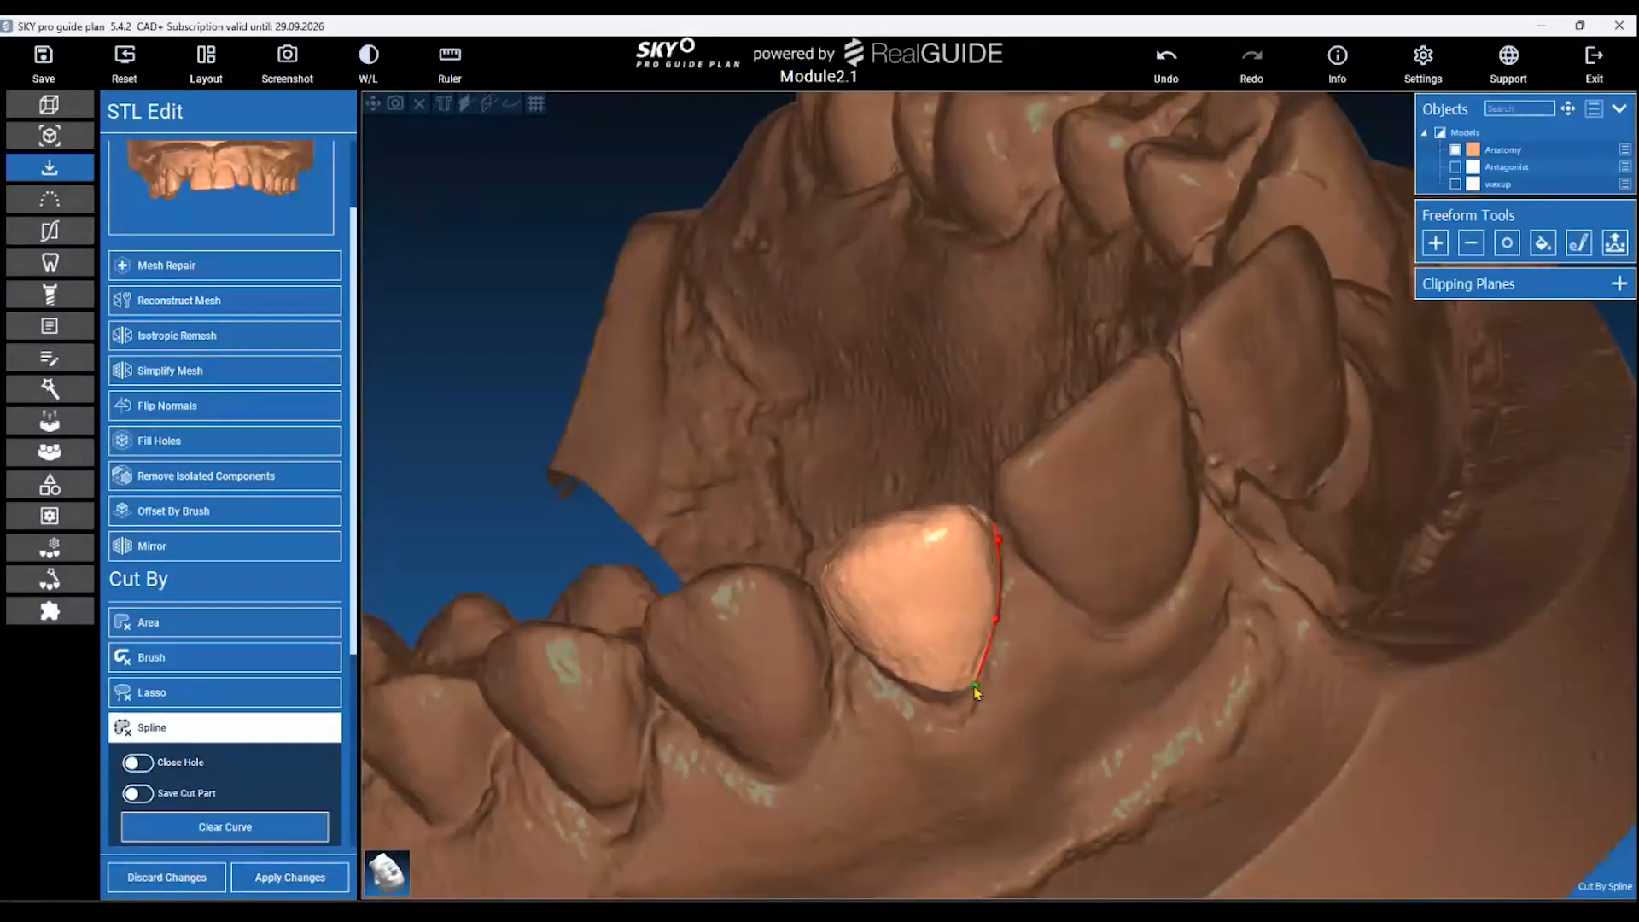
pyautogui.click(963, 709)
pyautogui.click(869, 665)
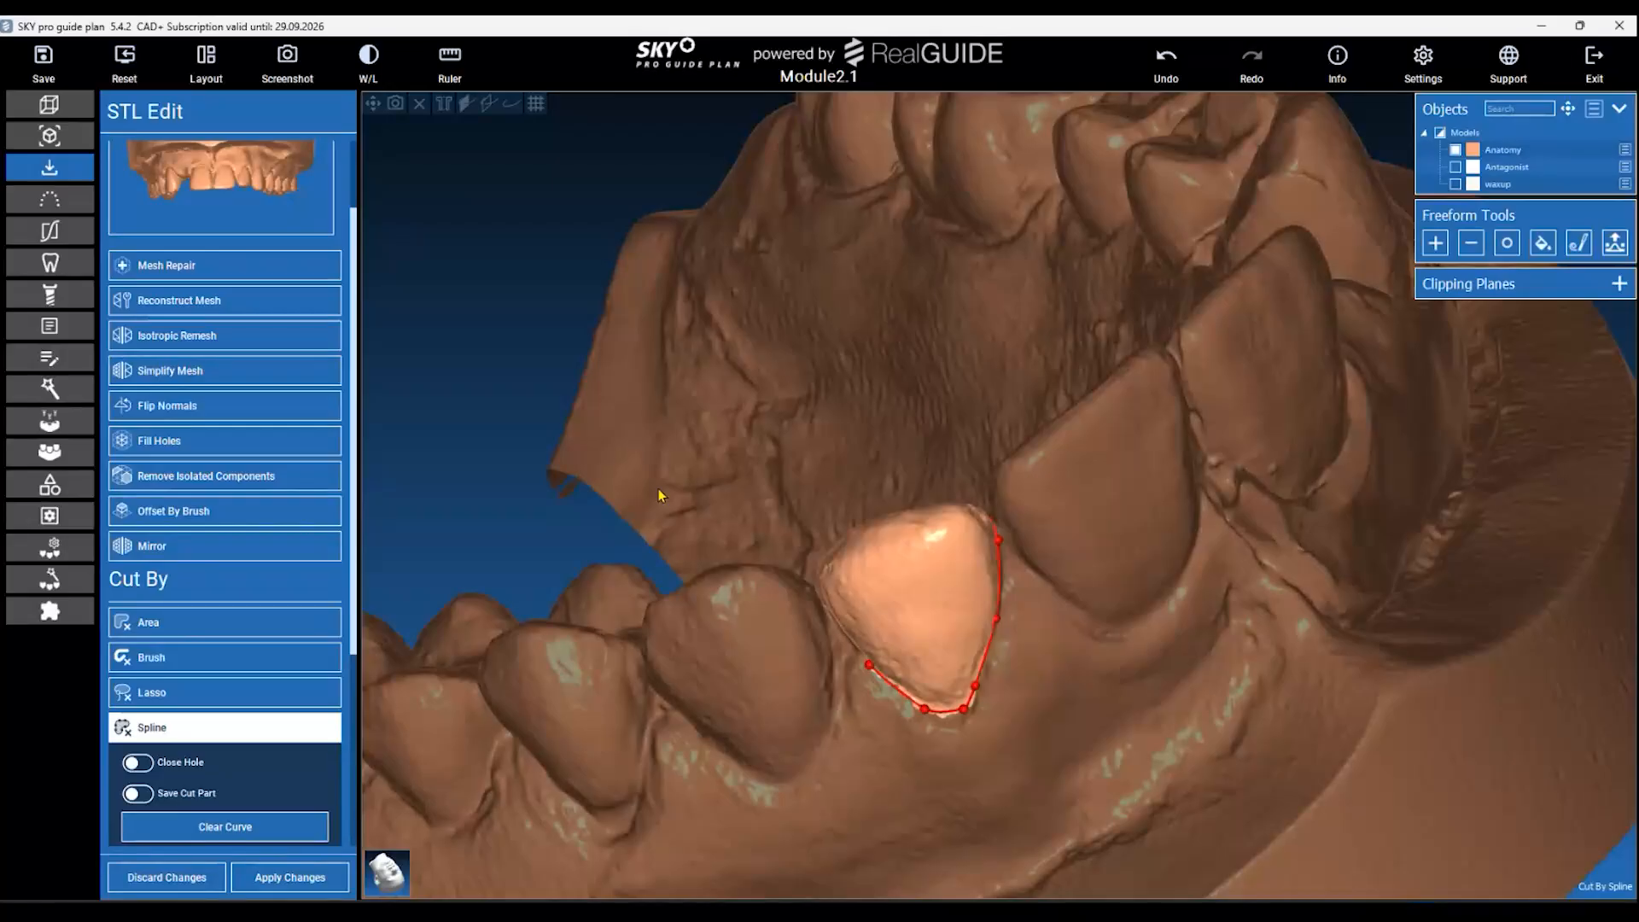
pyautogui.moveTo(502, 375); pyautogui.dragTo(571, 285)
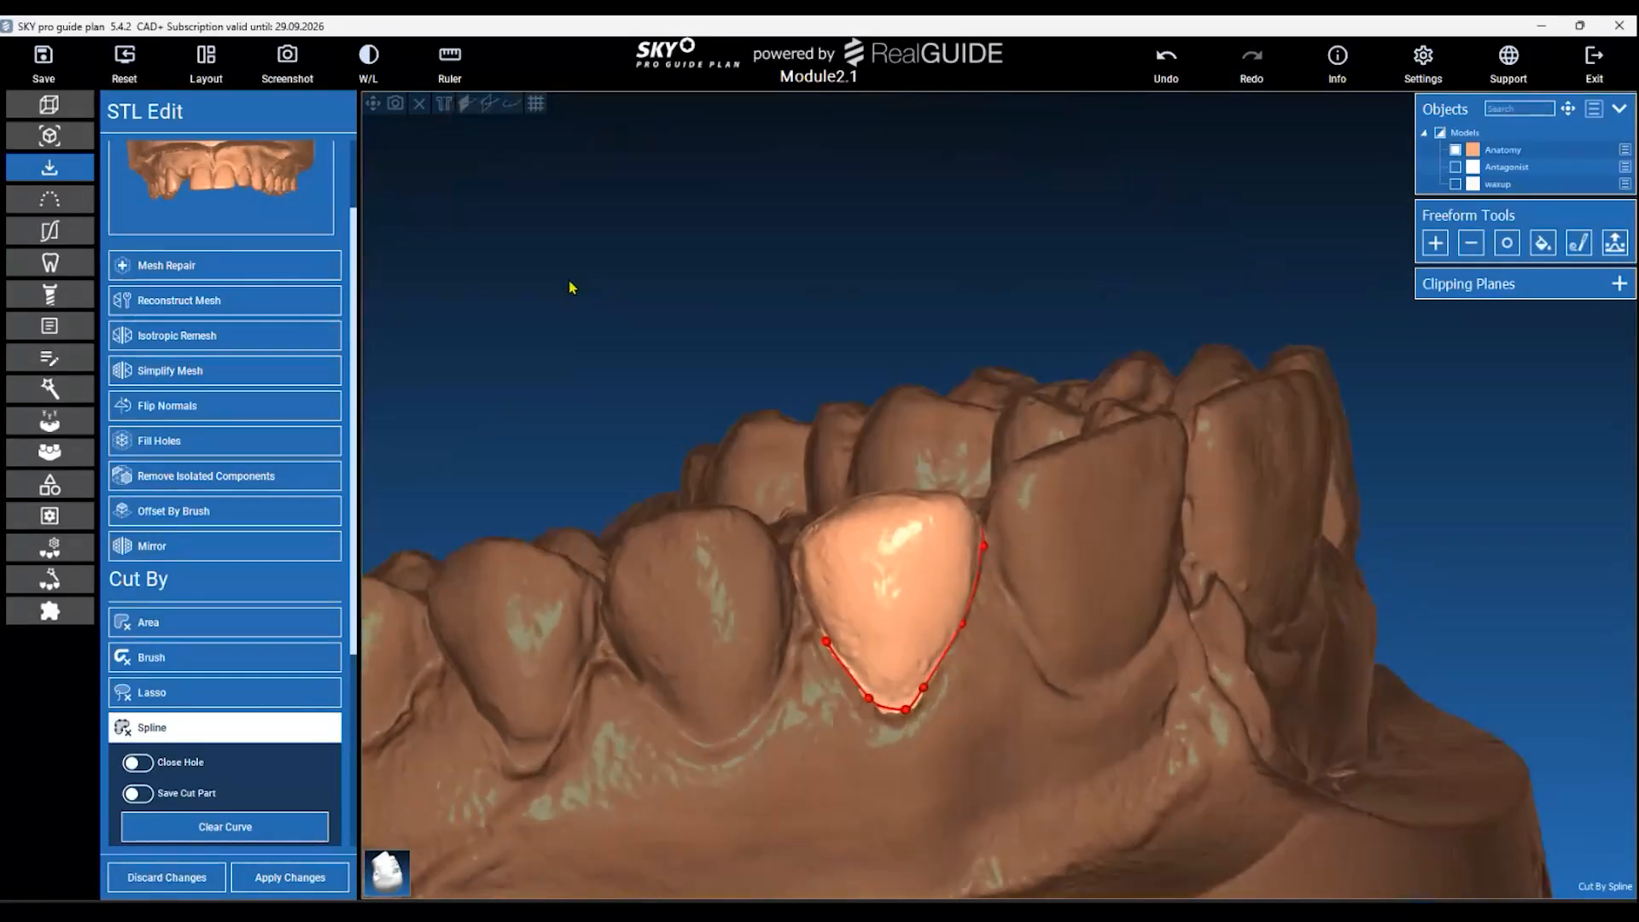
pyautogui.click(892, 710)
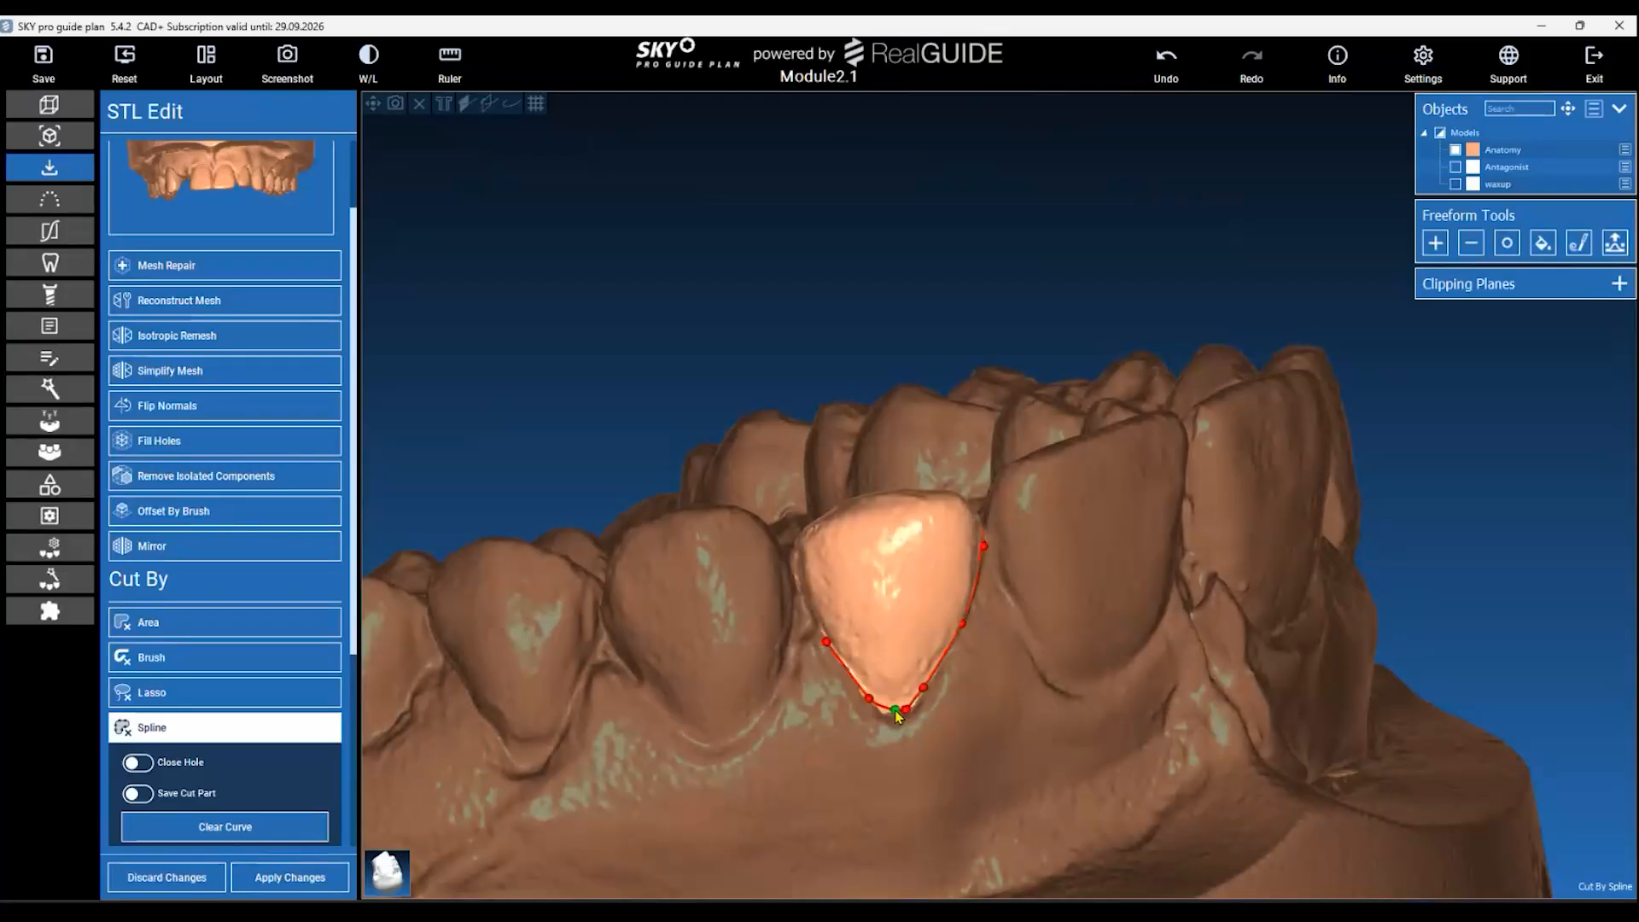
# Check the spline around the lateral incisor, invert the cutting area, and cut the tooth out of the Anatomy model.
pyautogui.moveTo(825, 305); pyautogui.dragTo(1071, 648)
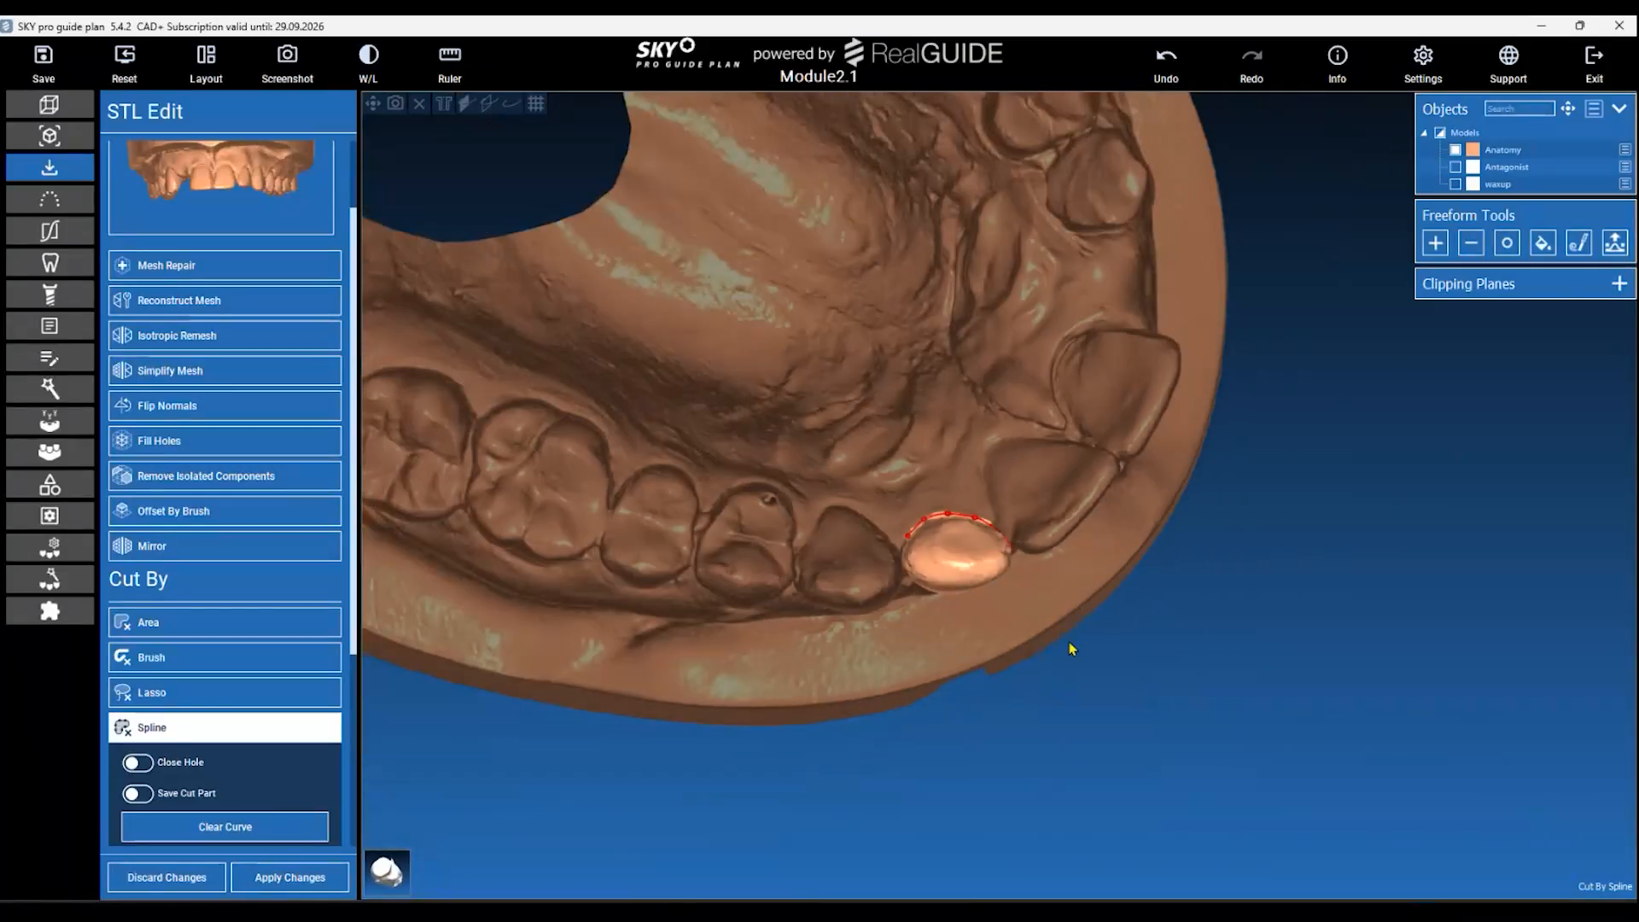
pyautogui.moveTo(1115, 743); pyautogui.dragTo(1052, 747, button='middle')
pyautogui.scroll(-3, 264, 741)
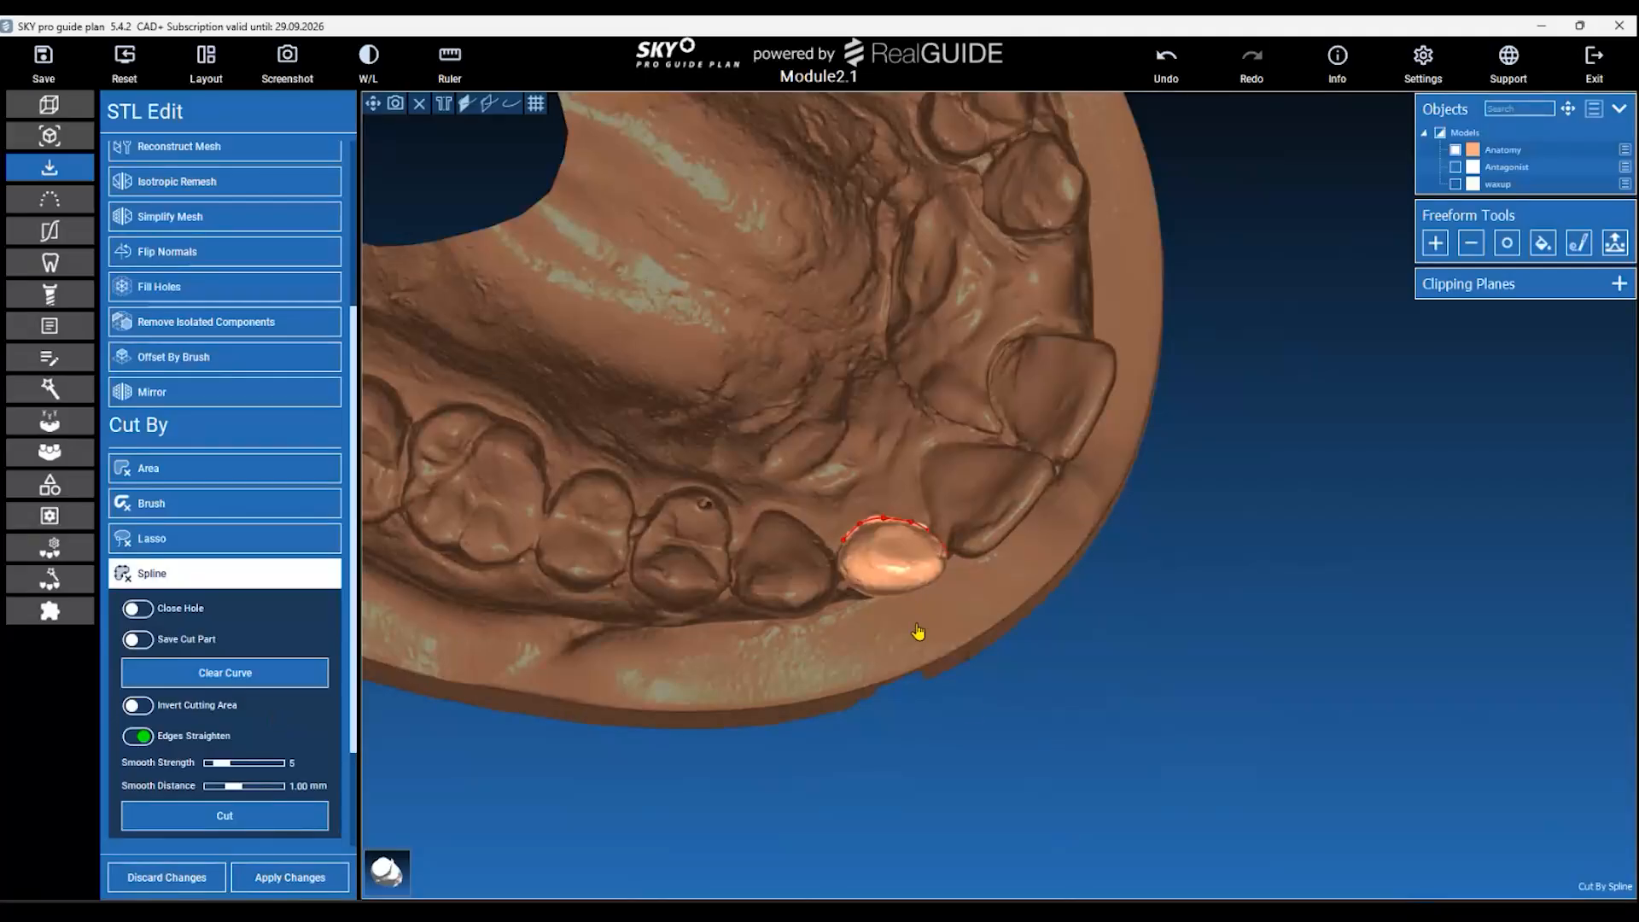
pyautogui.moveTo(986, 803); pyautogui.dragTo(961, 758)
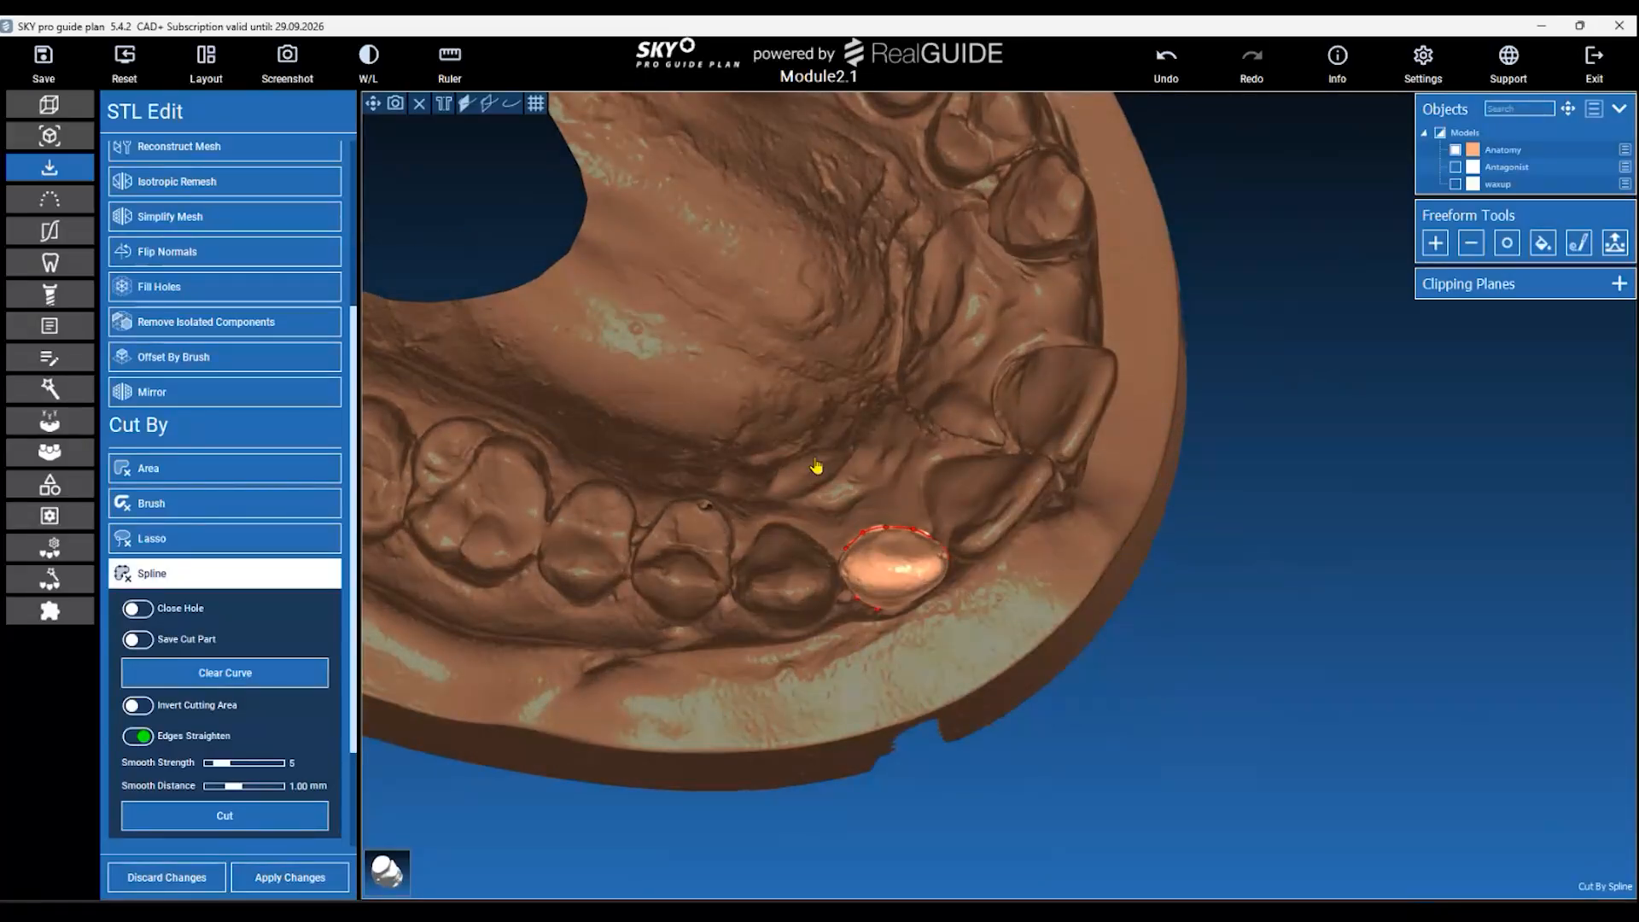
pyautogui.moveTo(1152, 774); pyautogui.dragTo(1241, 751, button='middle')
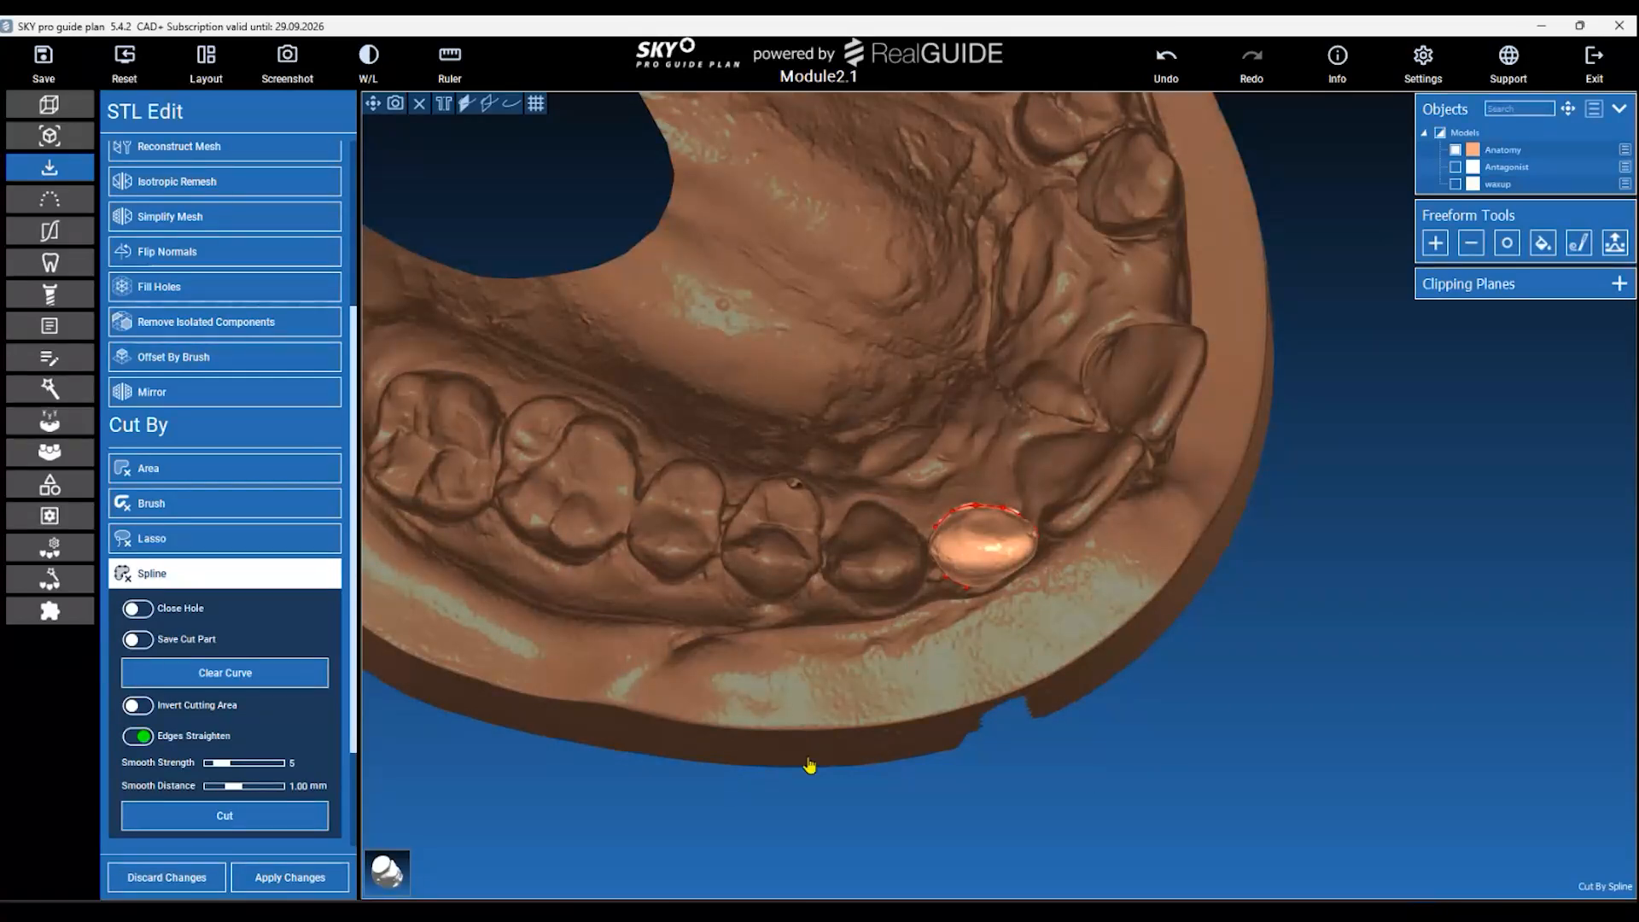
pyautogui.moveTo(1107, 860); pyautogui.dragTo(1005, 598)
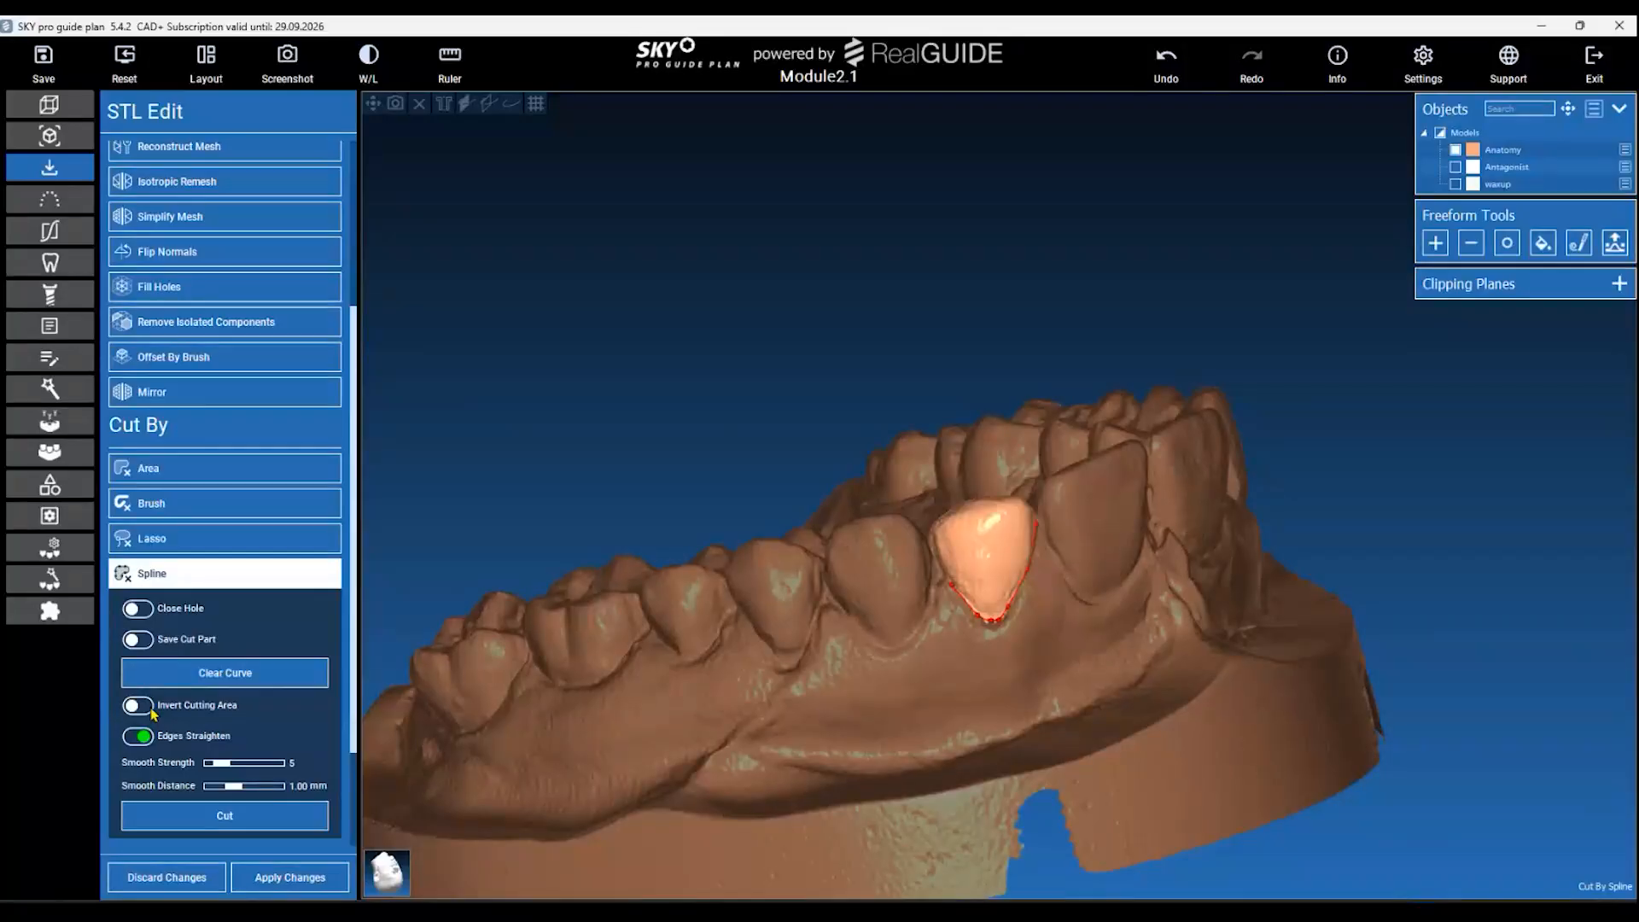
pyautogui.click(139, 705)
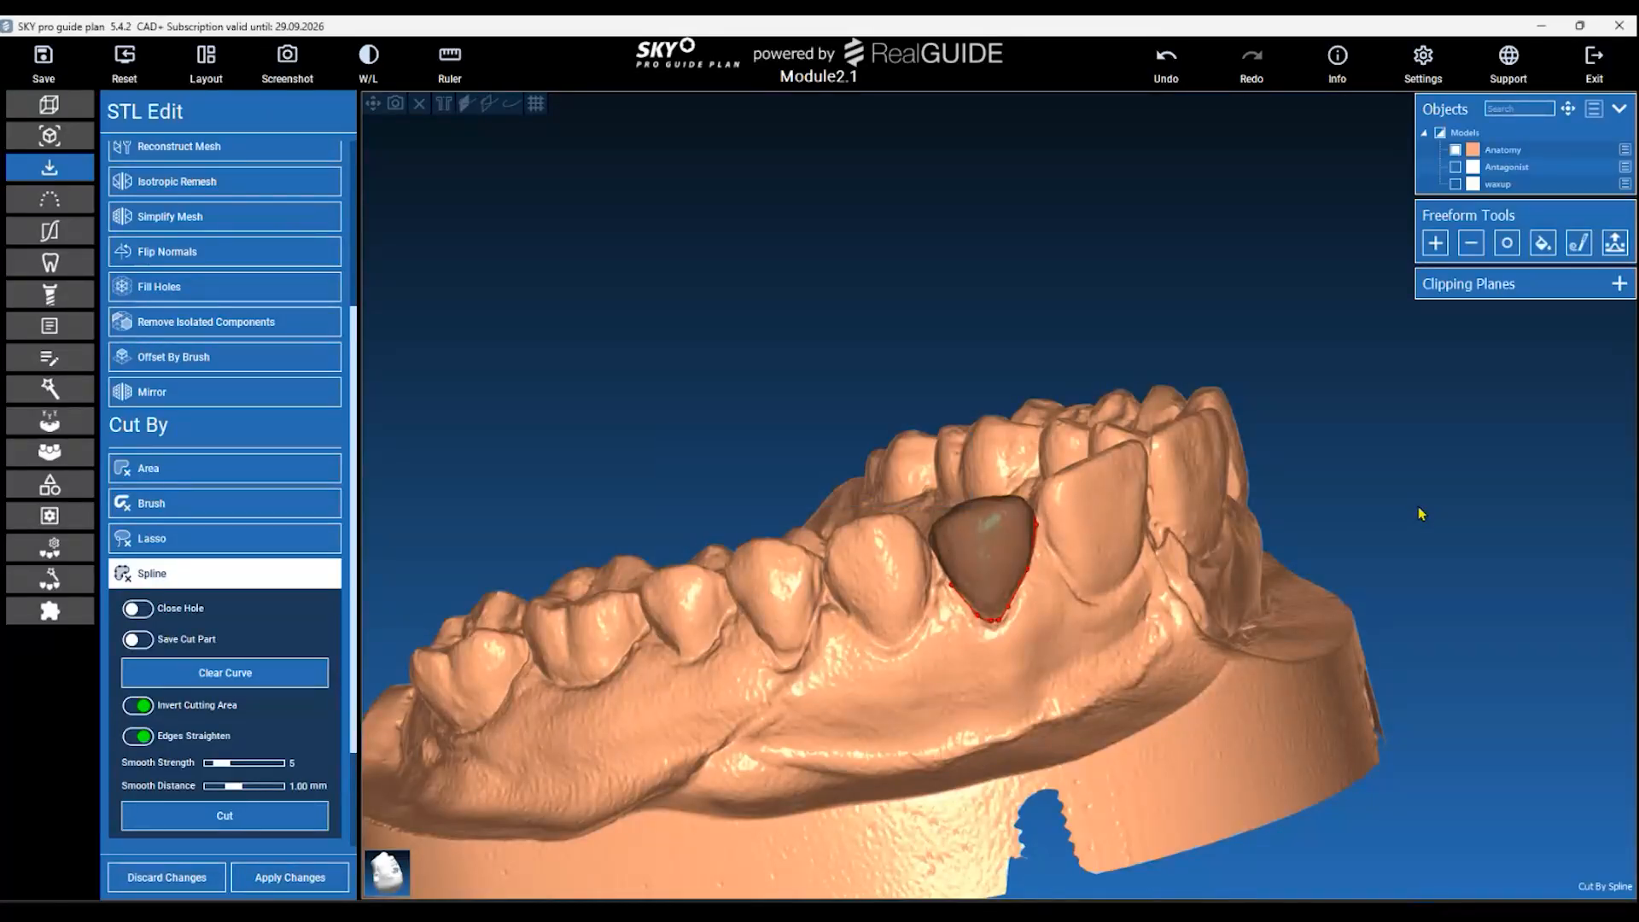
pyautogui.moveTo(1415, 513); pyautogui.dragTo(821, 474)
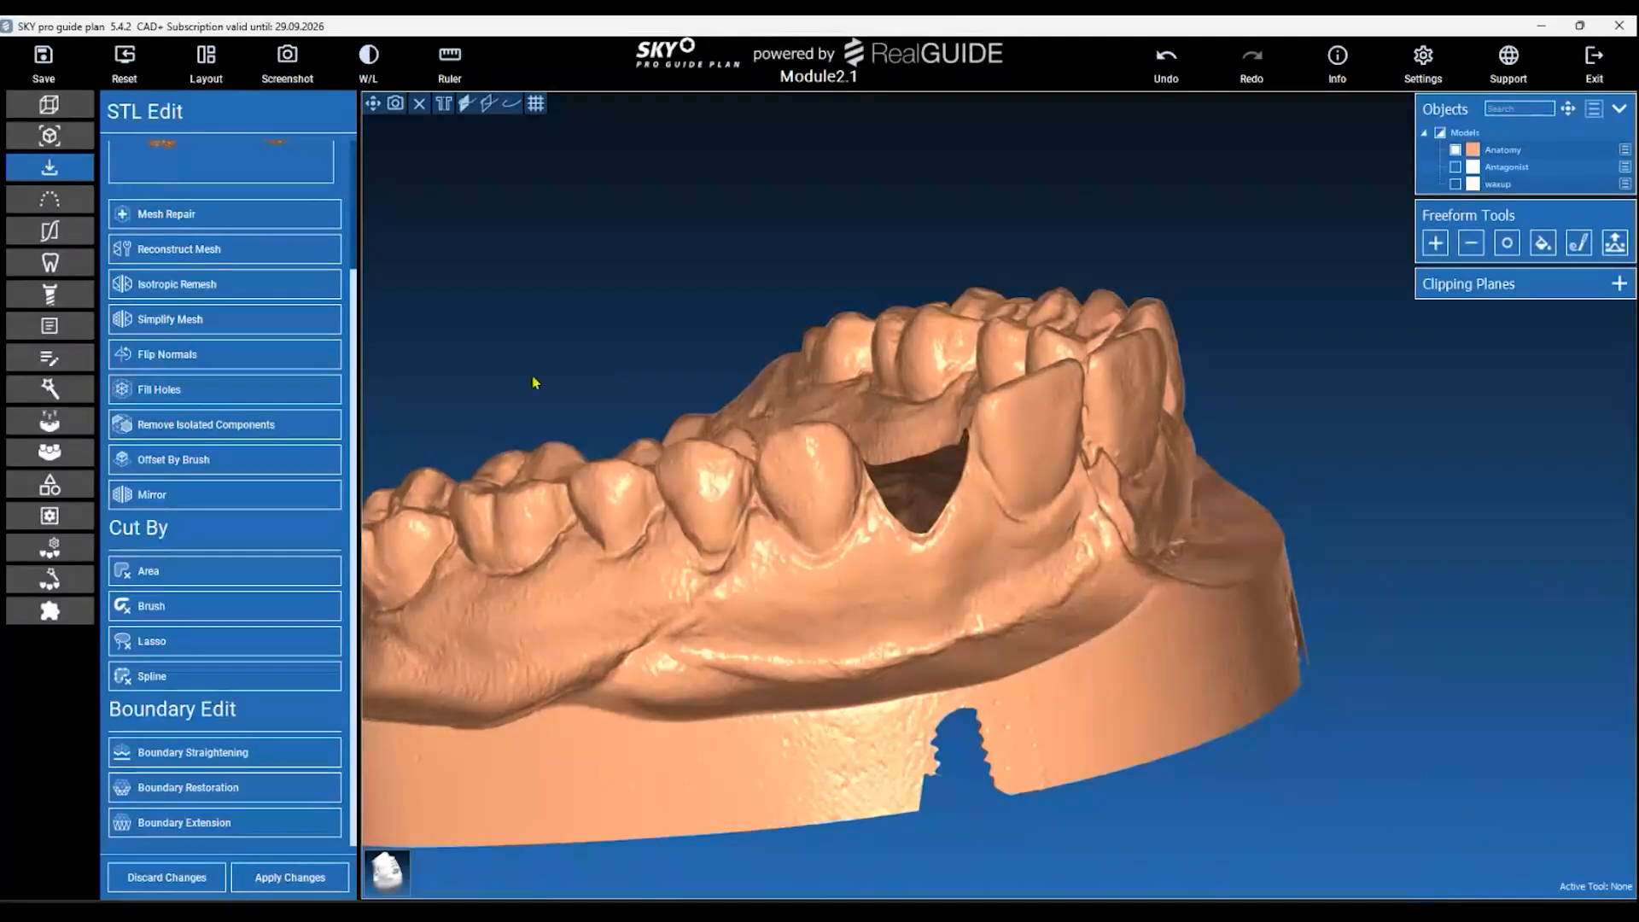
# Fill the hole left by the removed lateral incisor using the Round filling type.
pyautogui.click(179, 391)
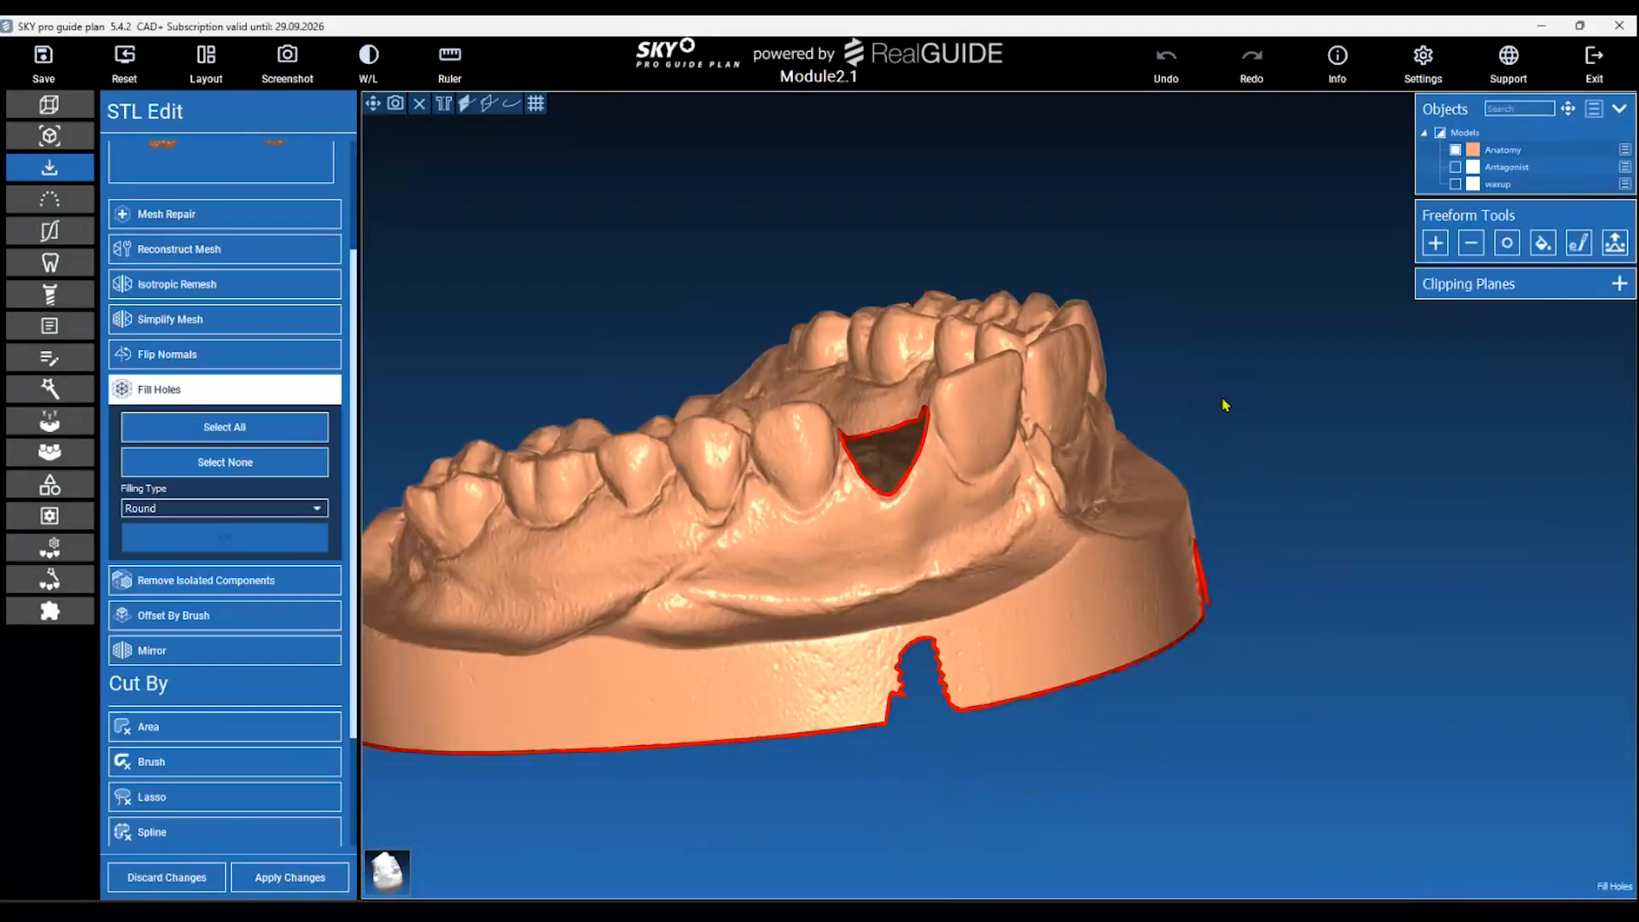
pyautogui.moveTo(1285, 445); pyautogui.dragTo(1144, 468)
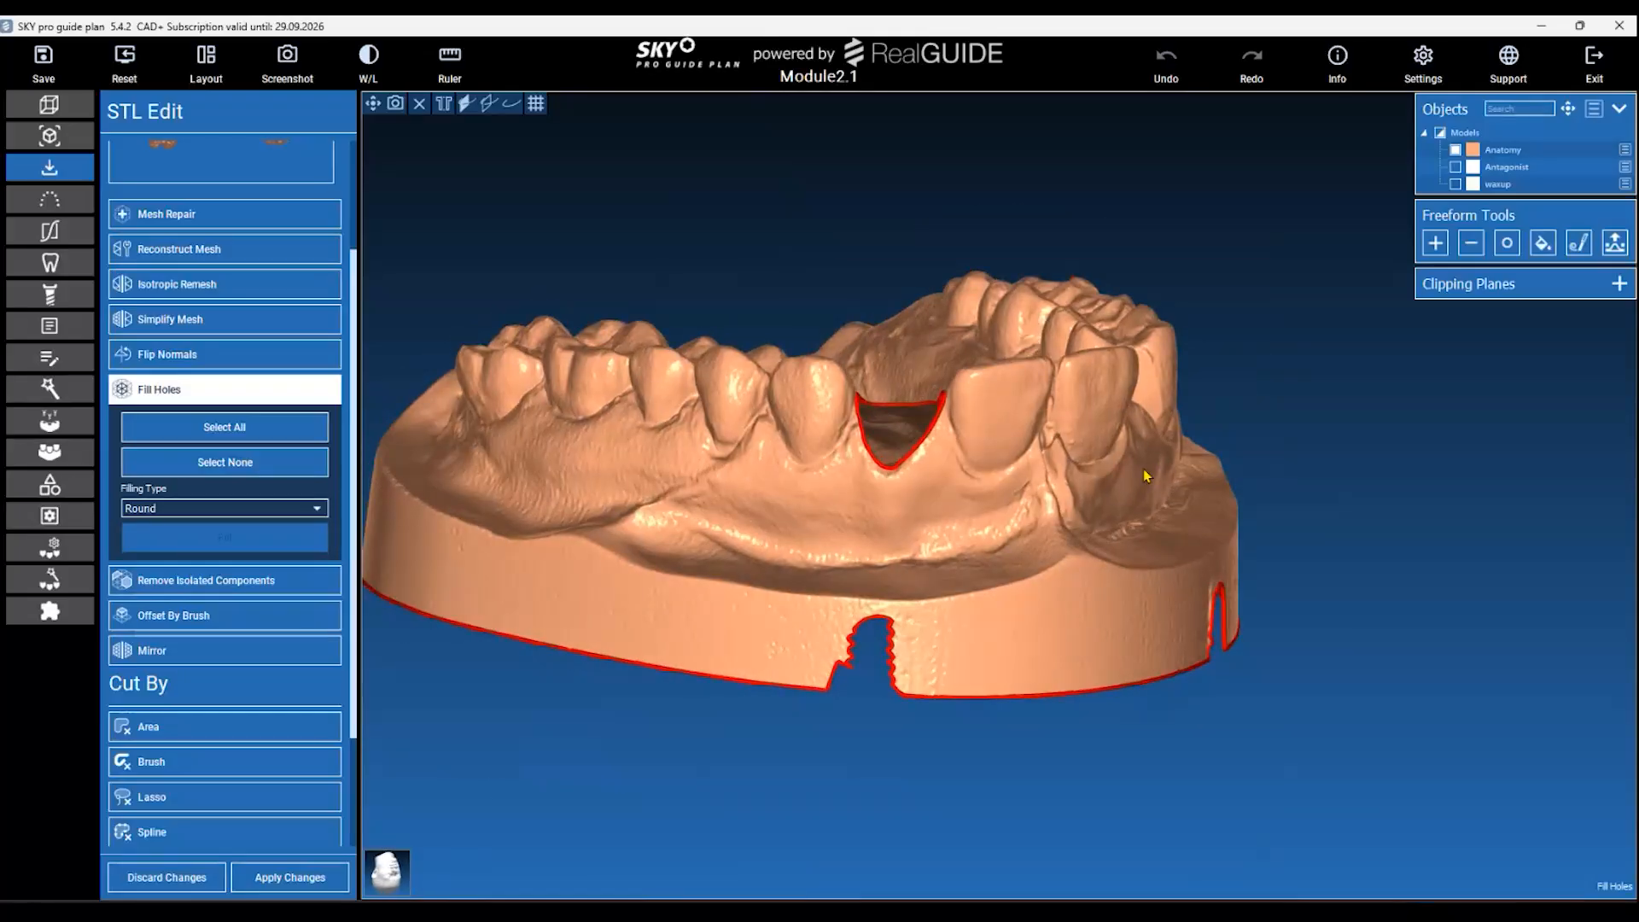
pyautogui.scroll(3, 876, 430)
pyautogui.click(875, 485)
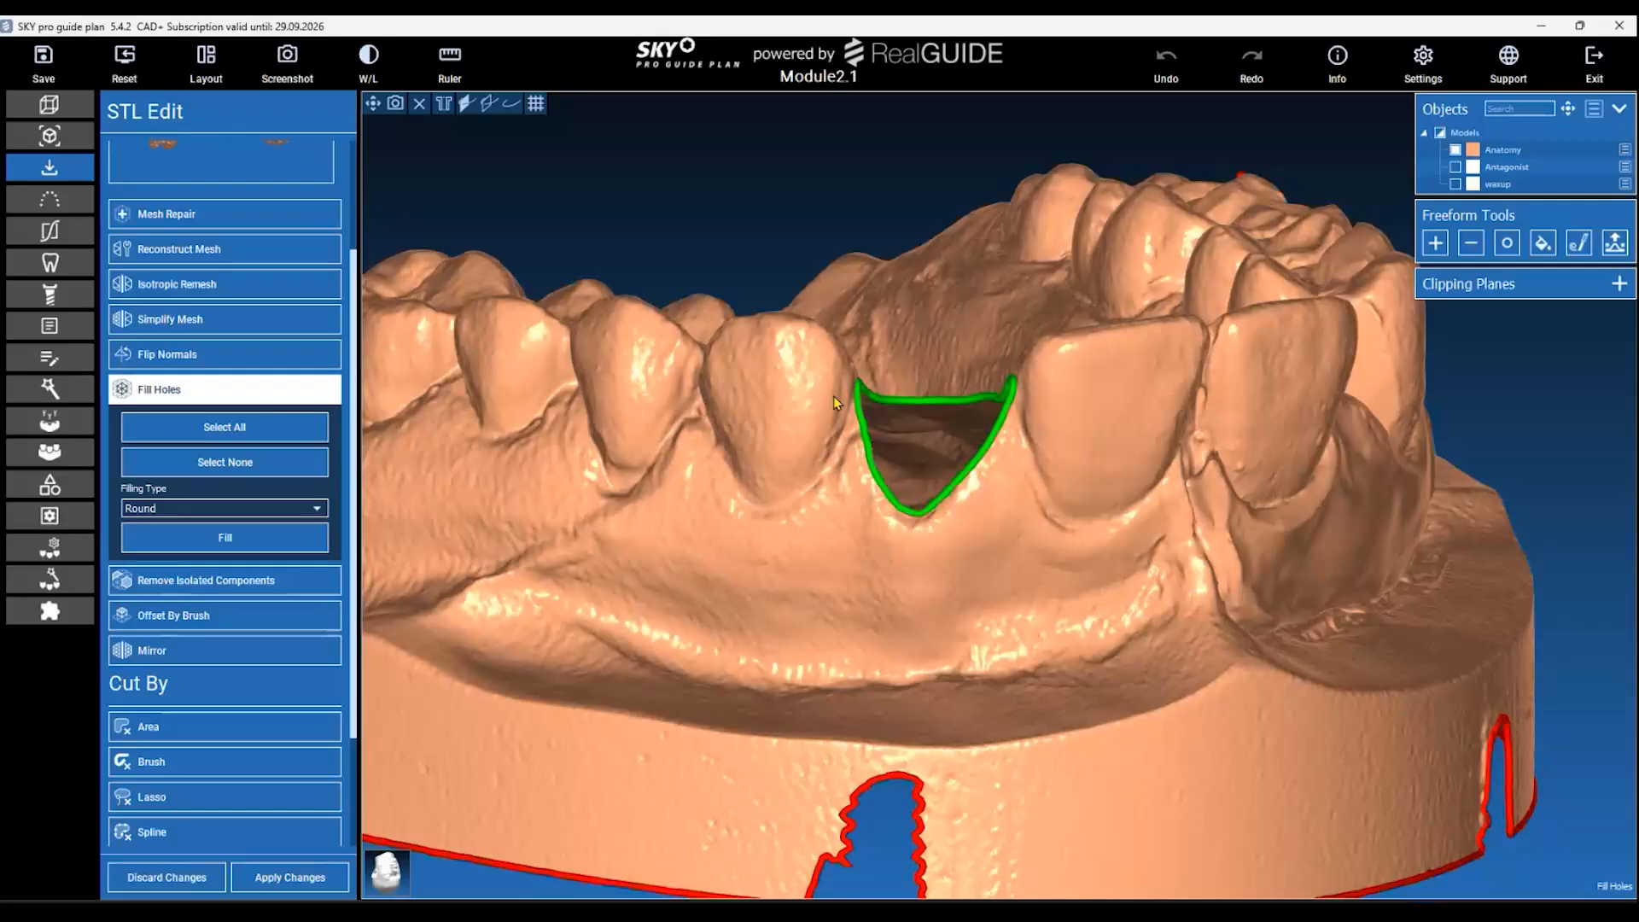
pyautogui.scroll(-5, 731, 229)
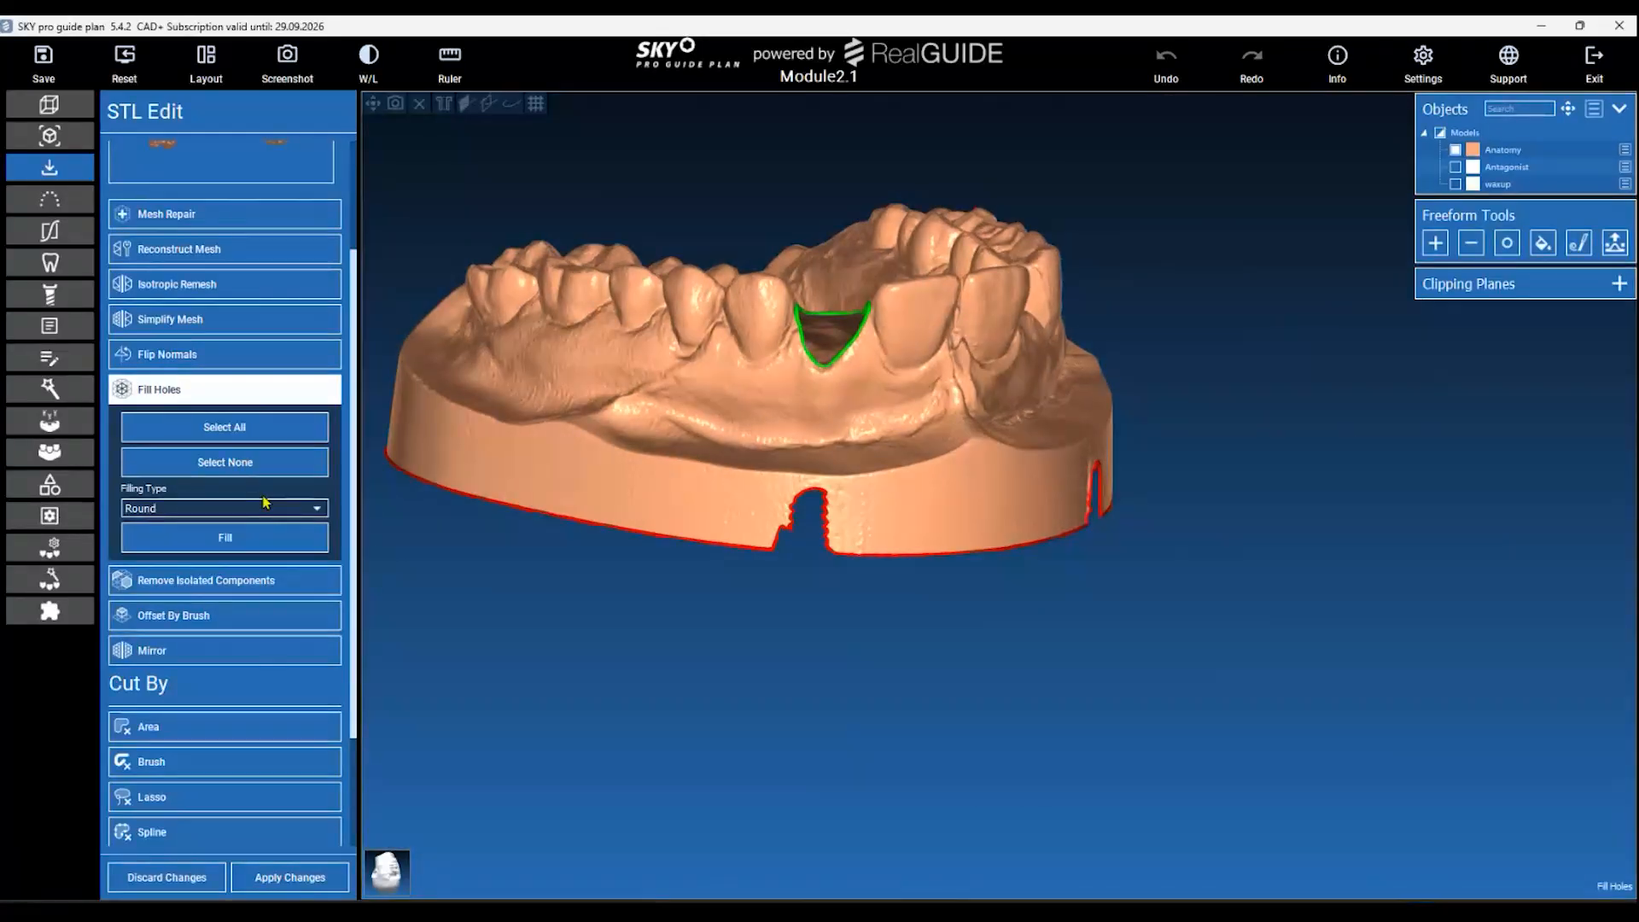
pyautogui.click(259, 509)
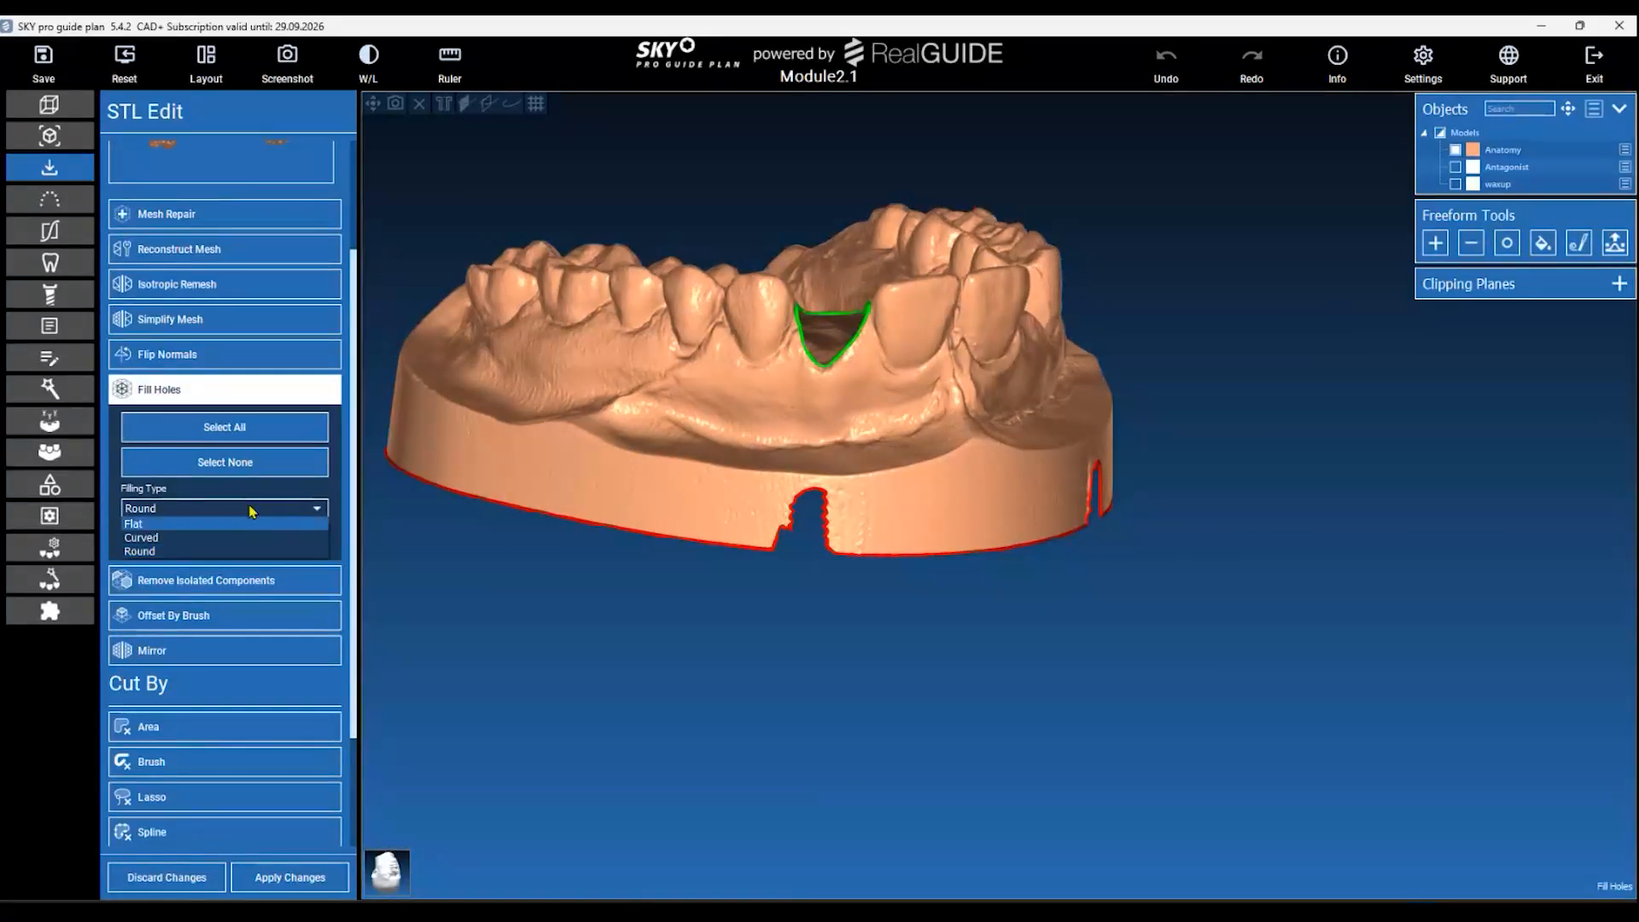
pyautogui.click(228, 552)
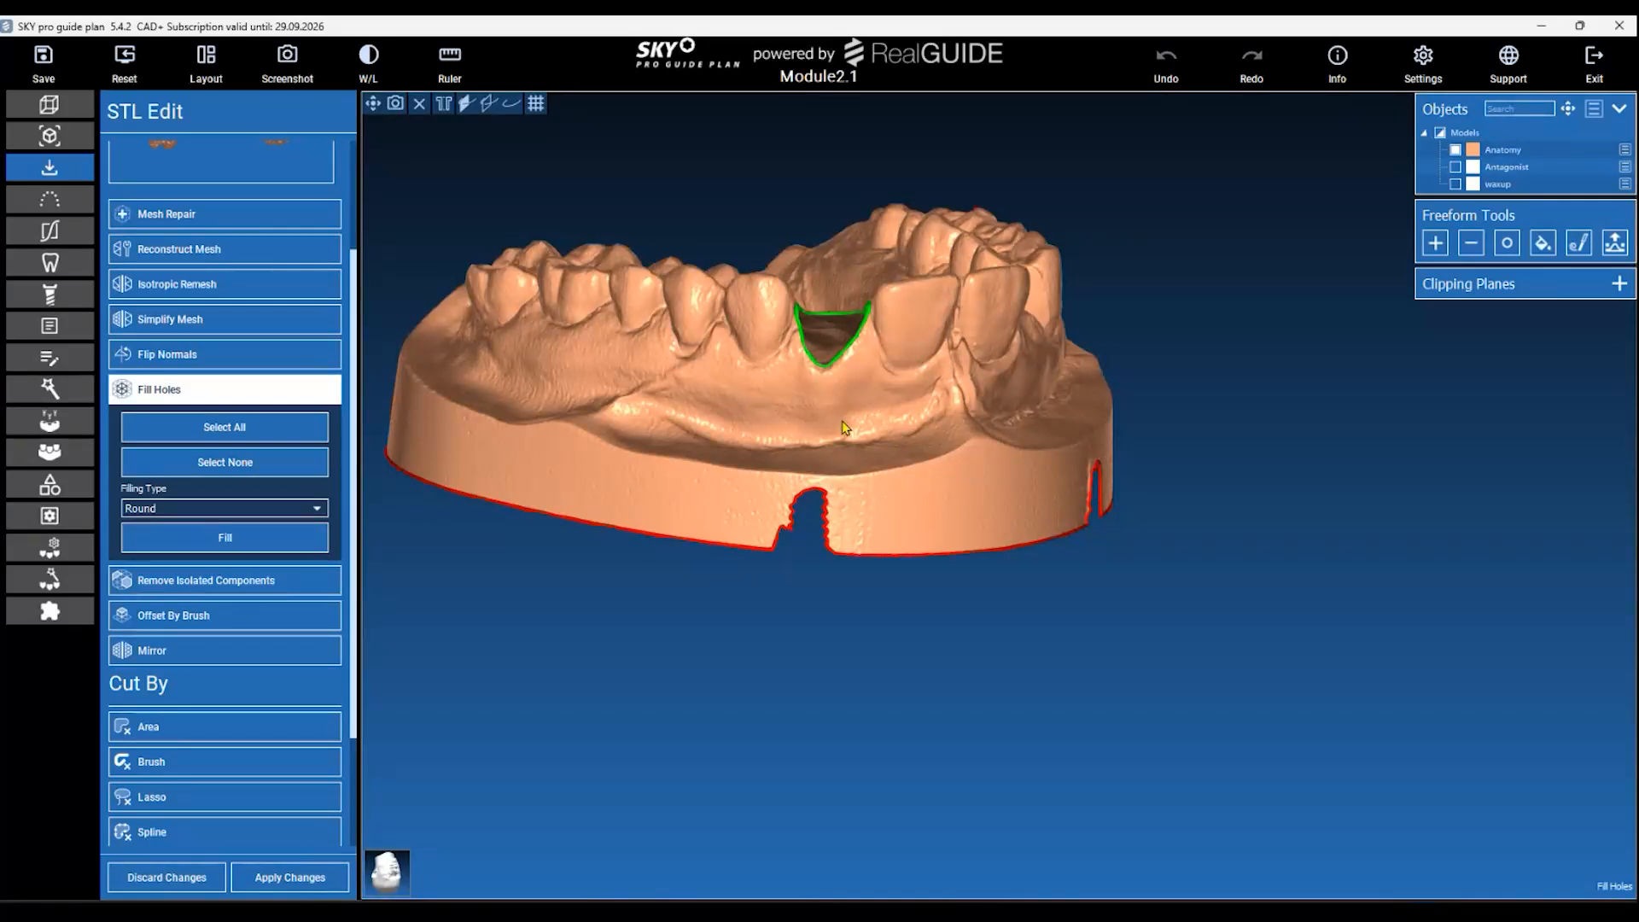
pyautogui.click(270, 541)
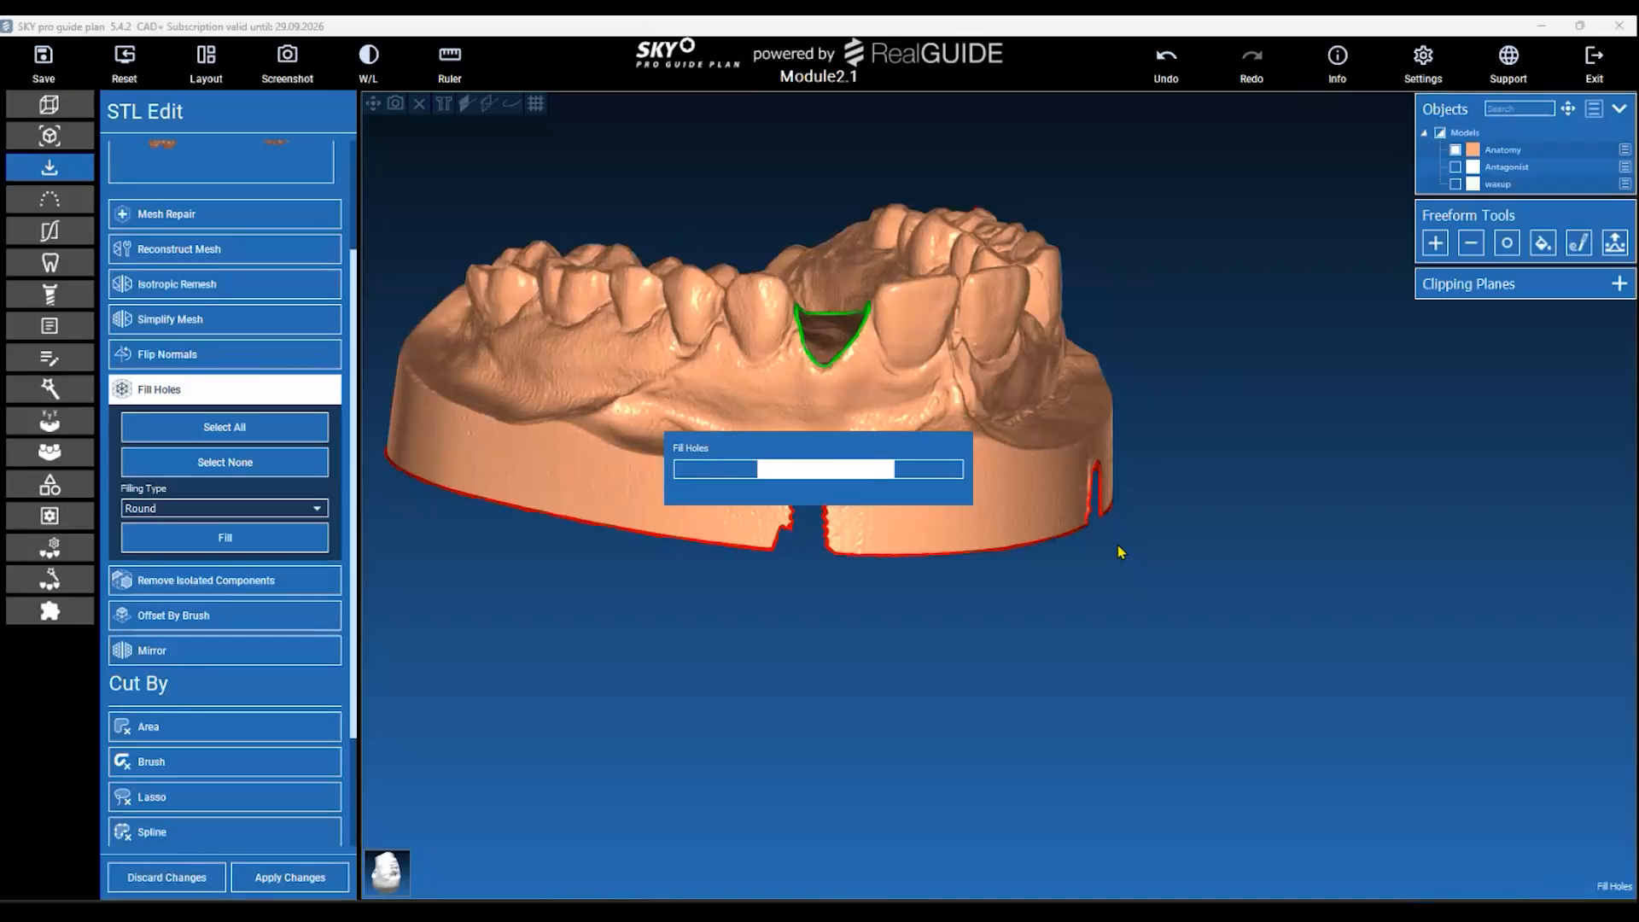
# Carve down the filled incisor site with the freeform Remove tool at size 4.1 mm and strength 64.
pyautogui.moveTo(1214, 446); pyautogui.dragTo(1280, 535)
pyautogui.scroll(4, 1285, 528)
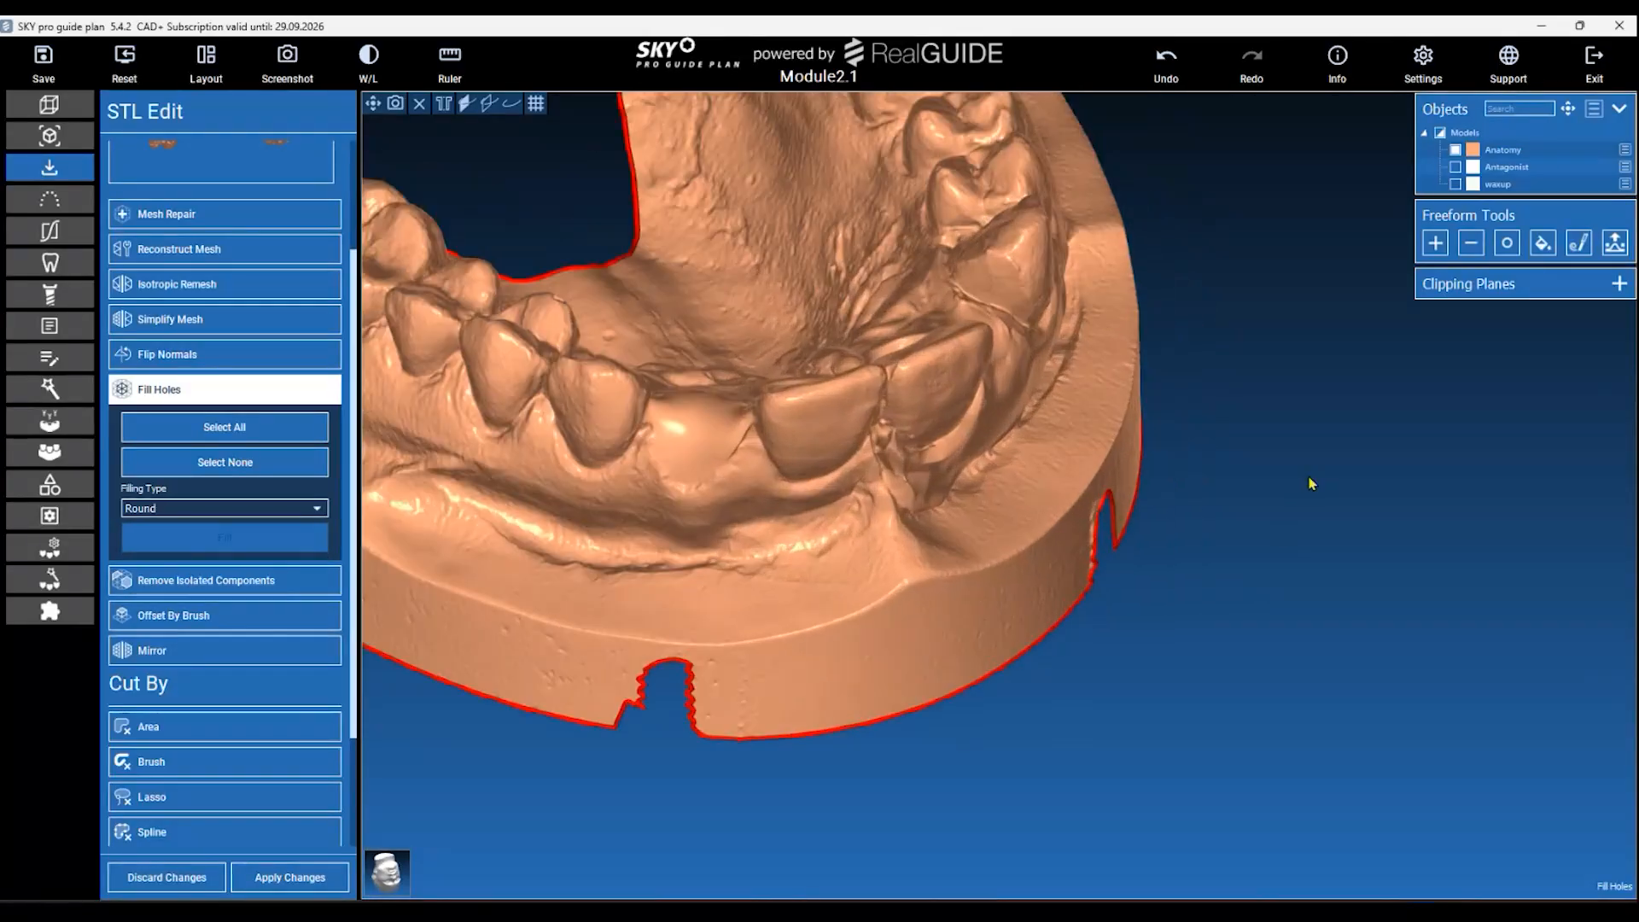
pyautogui.moveTo(1311, 481); pyautogui.dragTo(1412, 564, button='middle')
pyautogui.moveTo(1412, 565); pyautogui.dragTo(1398, 521)
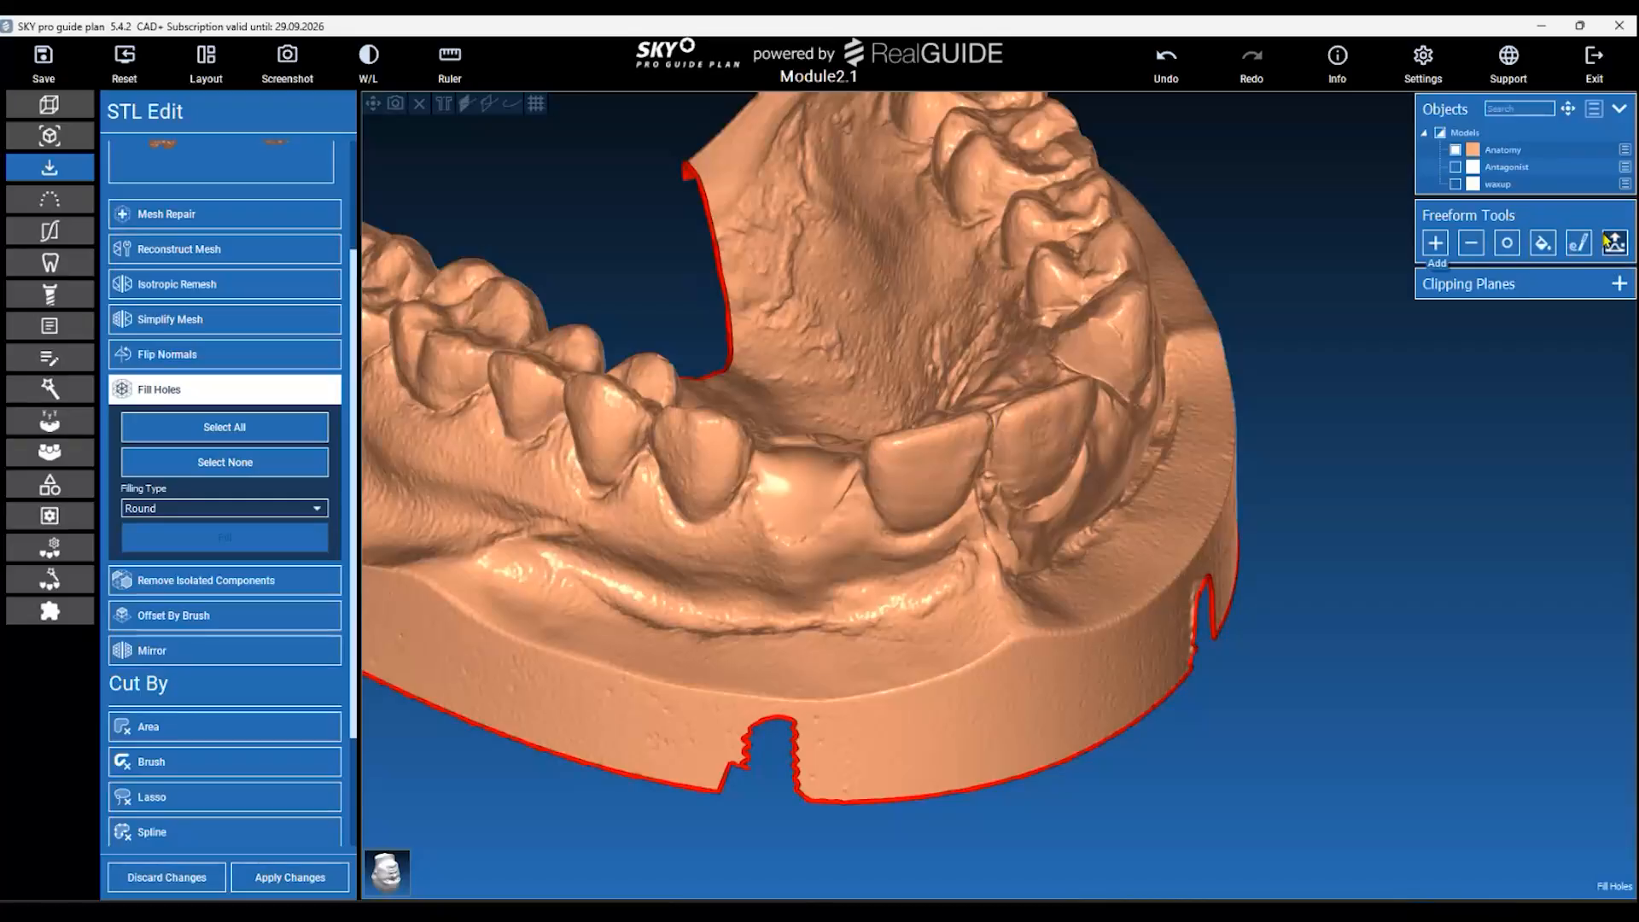
pyautogui.click(1472, 244)
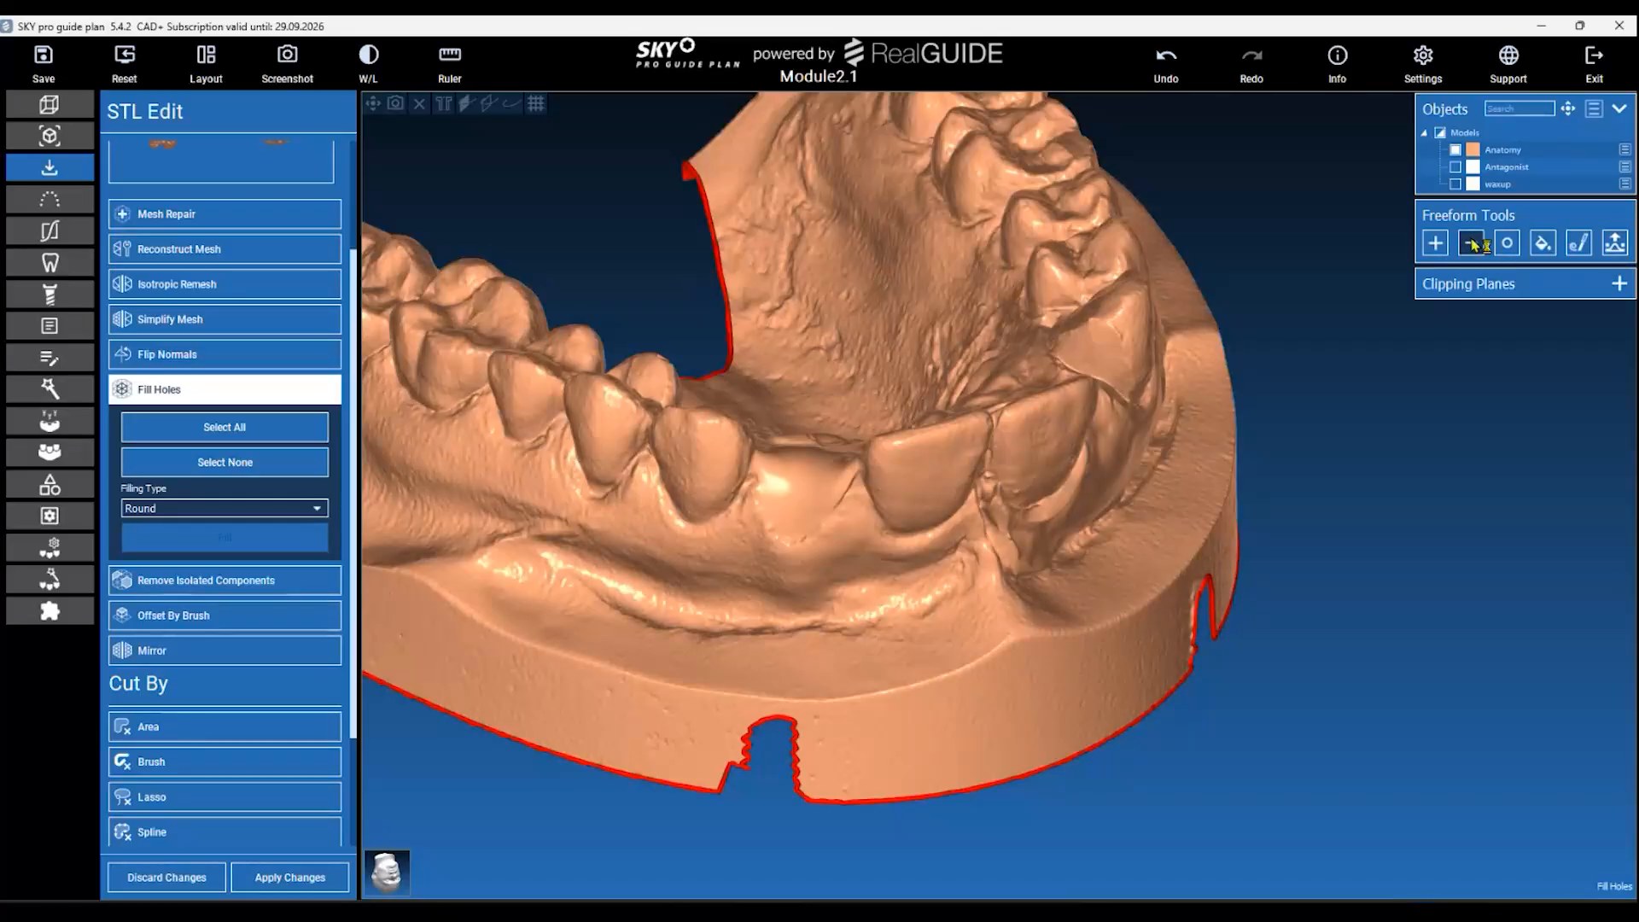
pyautogui.moveTo(1348, 548); pyautogui.dragTo(1347, 670)
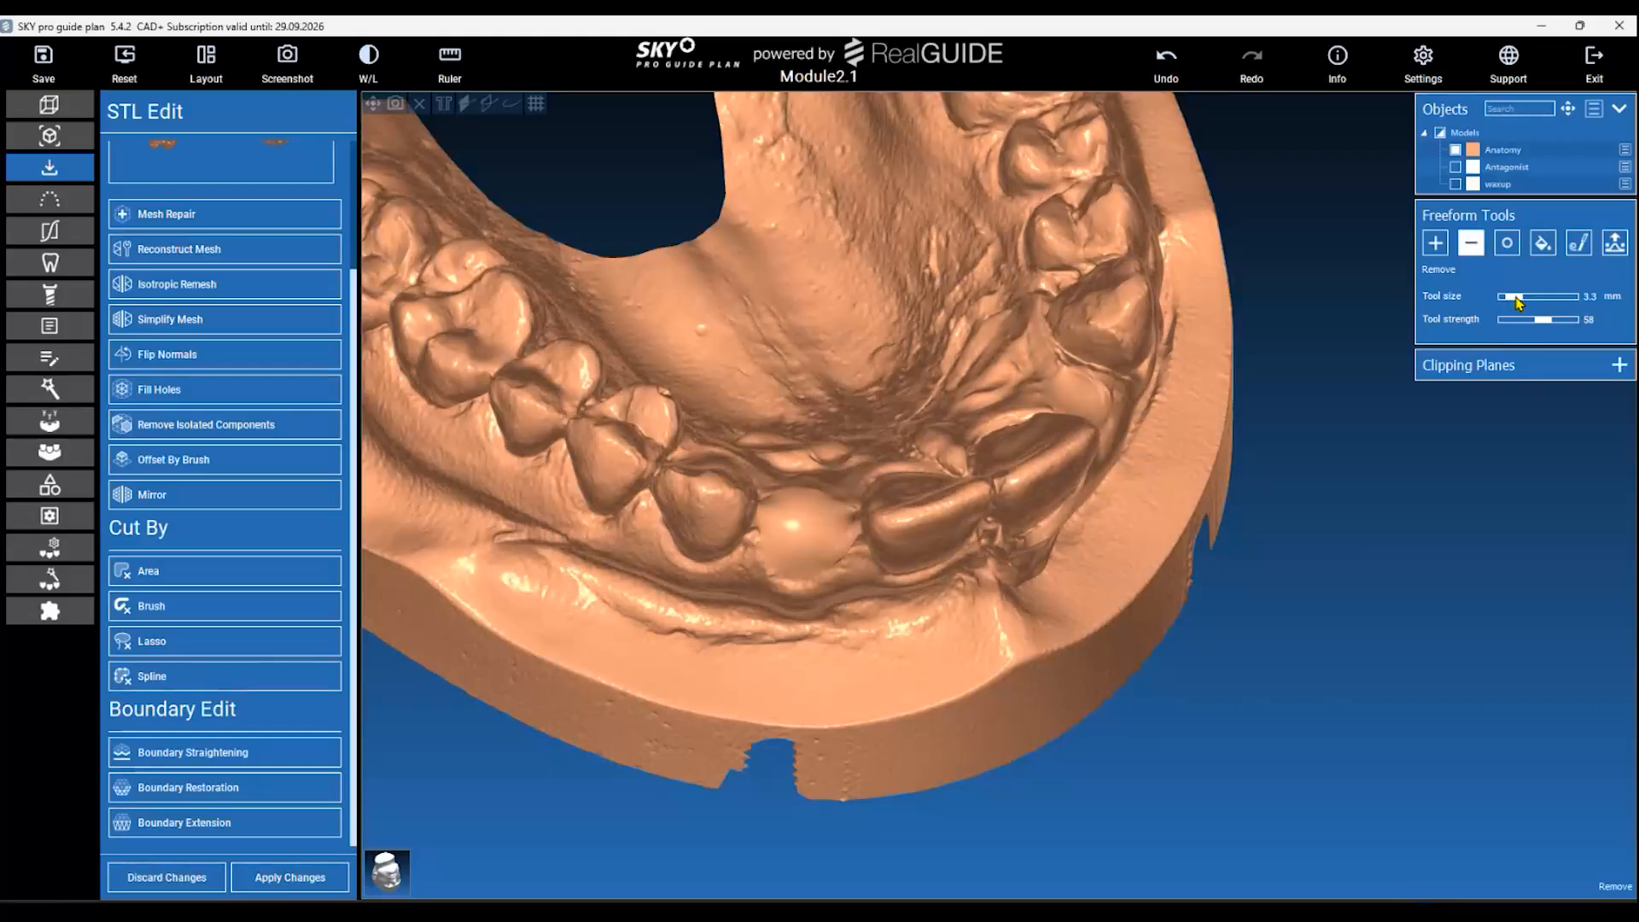
pyautogui.scroll(3, 795, 534)
pyautogui.scroll(-3, 798, 534)
pyautogui.click(797, 525)
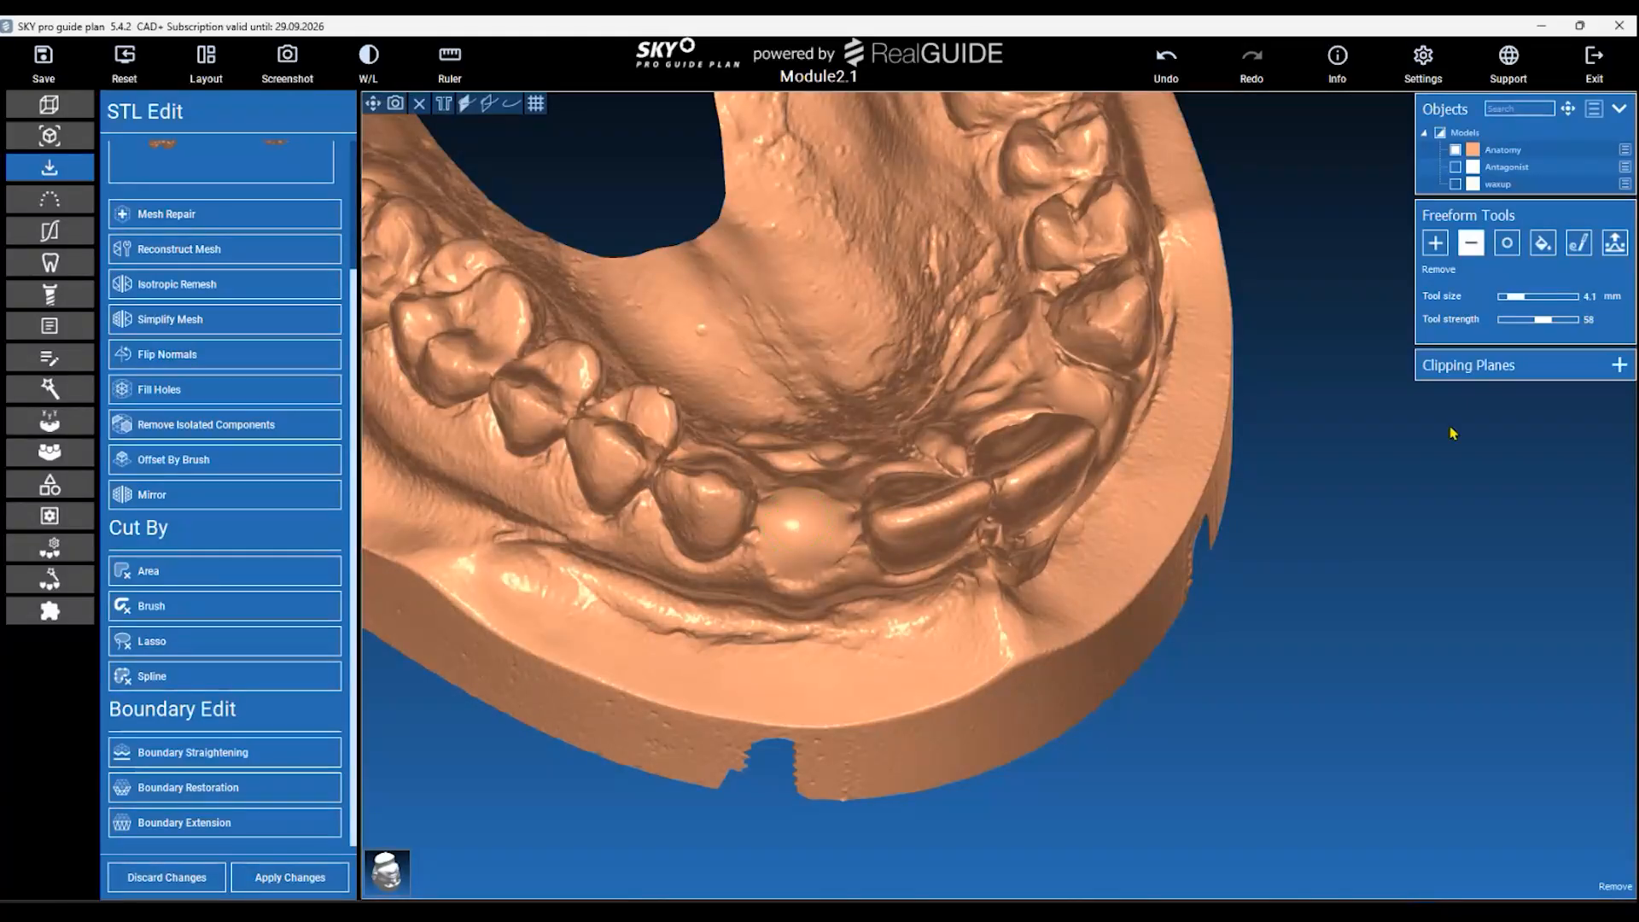
pyautogui.moveTo(1534, 321); pyautogui.dragTo(1545, 321)
pyautogui.keyDown('shift'); pyautogui.scroll(-4, 802, 536); pyautogui.keyUp('shift')
pyautogui.scroll(5, 803, 532)
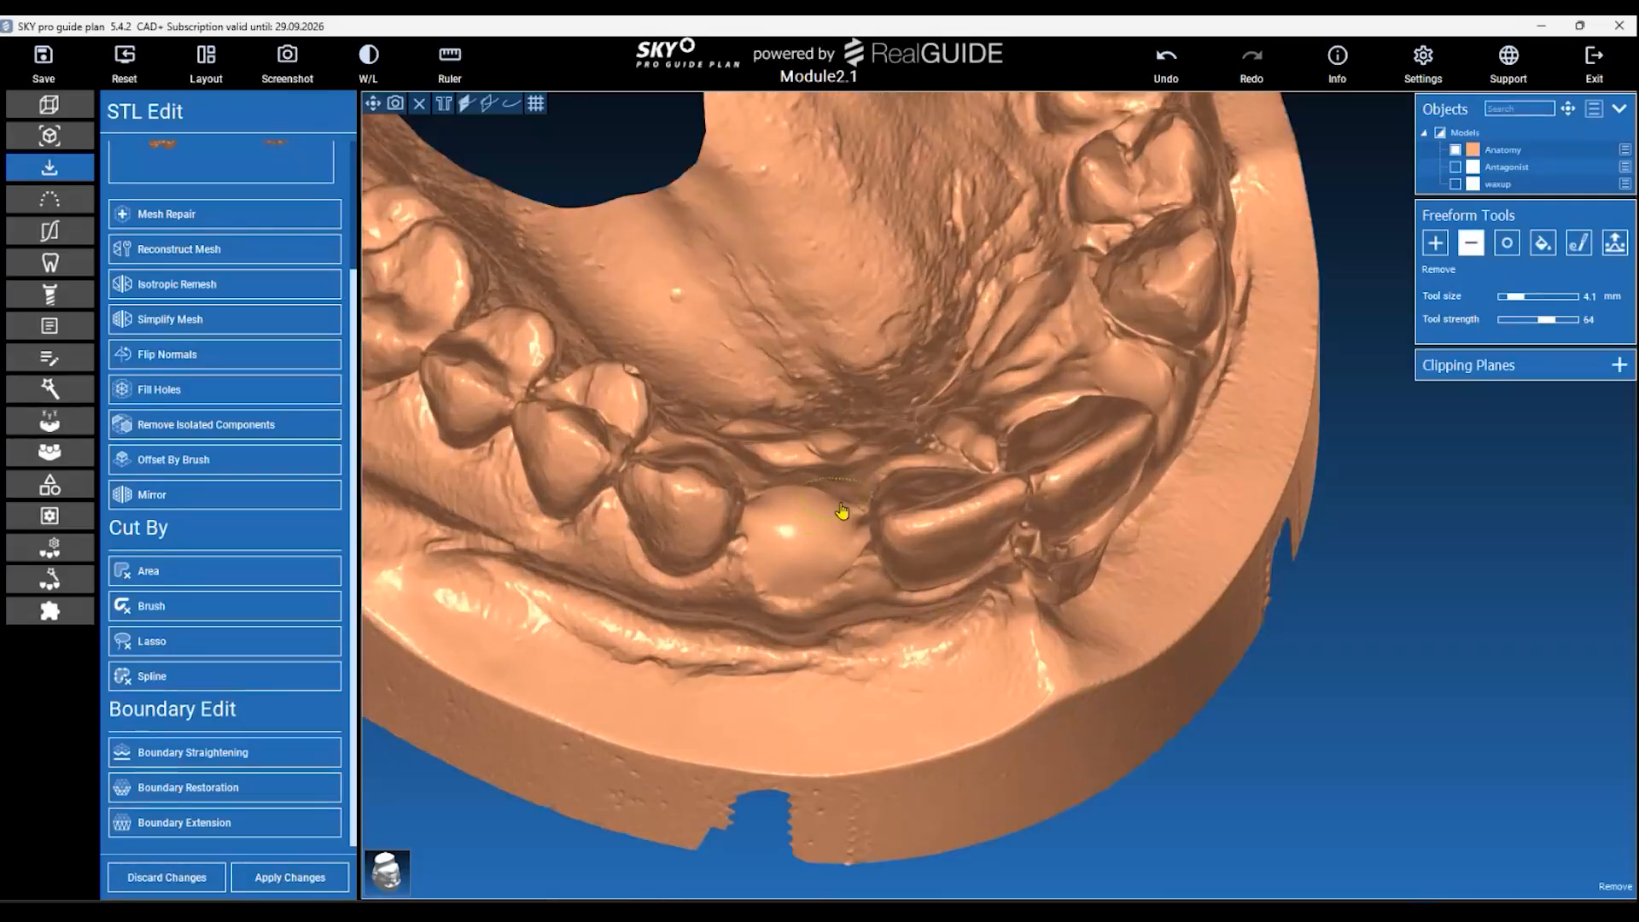
pyautogui.moveTo(778, 562)
pyautogui.mouseDown()
pyautogui.moveTo(754, 555)
pyautogui.moveTo(780, 538)
pyautogui.moveTo(842, 571)
pyautogui.moveTo(761, 622)
pyautogui.moveTo(720, 560)
pyautogui.moveTo(786, 523)
pyautogui.moveTo(868, 562)
pyautogui.moveTo(841, 592)
pyautogui.moveTo(734, 572)
pyautogui.moveTo(742, 523)
pyautogui.moveTo(861, 567)
pyautogui.mouseUp()
pyautogui.scroll(-6, 866, 561)
# Reduce the Remove tool size to 2.5 mm and refine the filled incisor site from the facial side.
pyautogui.moveTo(1130, 713)
pyautogui.mouseDown()
pyautogui.moveTo(1160, 534)
pyautogui.moveTo(893, 553)
pyautogui.moveTo(818, 536)
pyautogui.mouseUp()
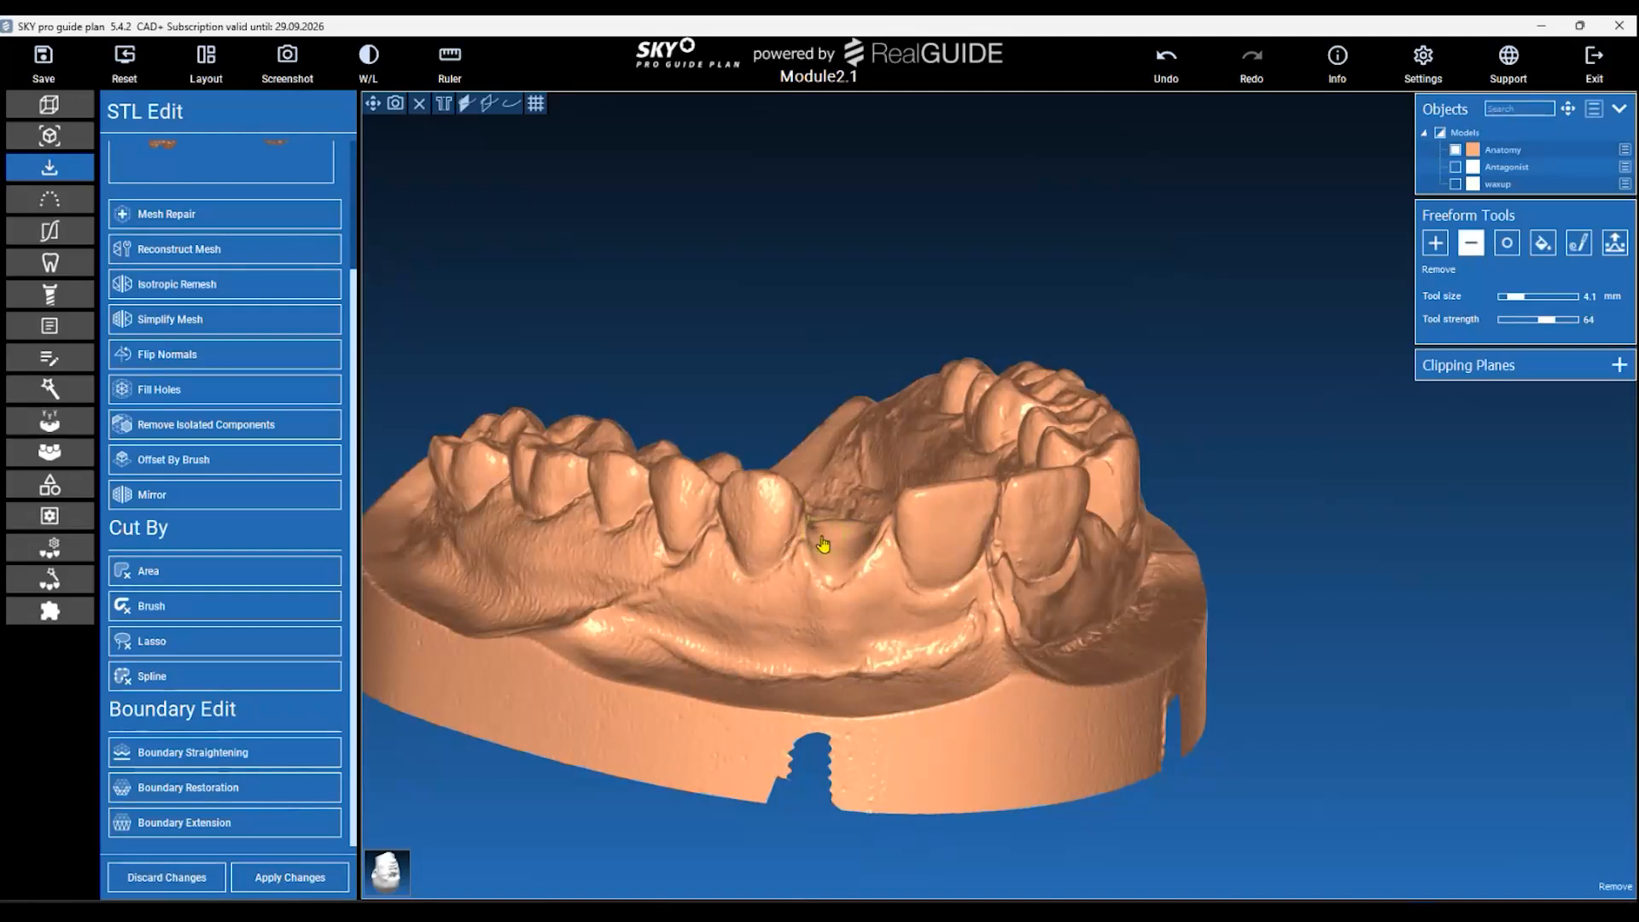
pyautogui.scroll(2, 815, 535)
pyautogui.moveTo(787, 303); pyautogui.dragTo(726, 453)
pyautogui.scroll(4, 810, 523)
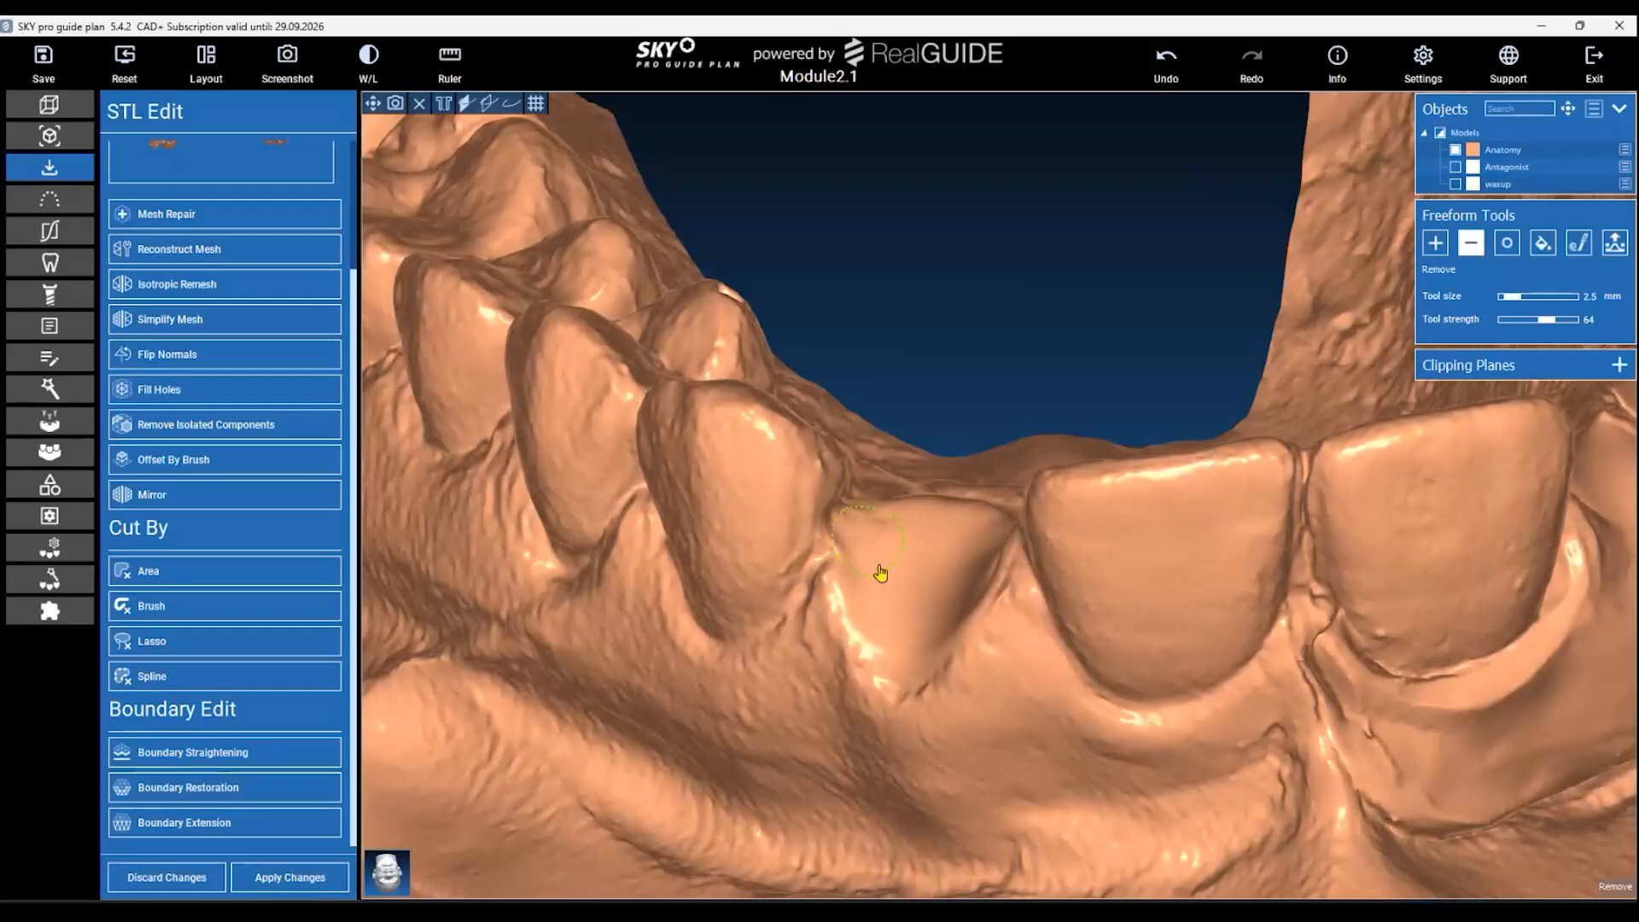
pyautogui.scroll(-5, 882, 571)
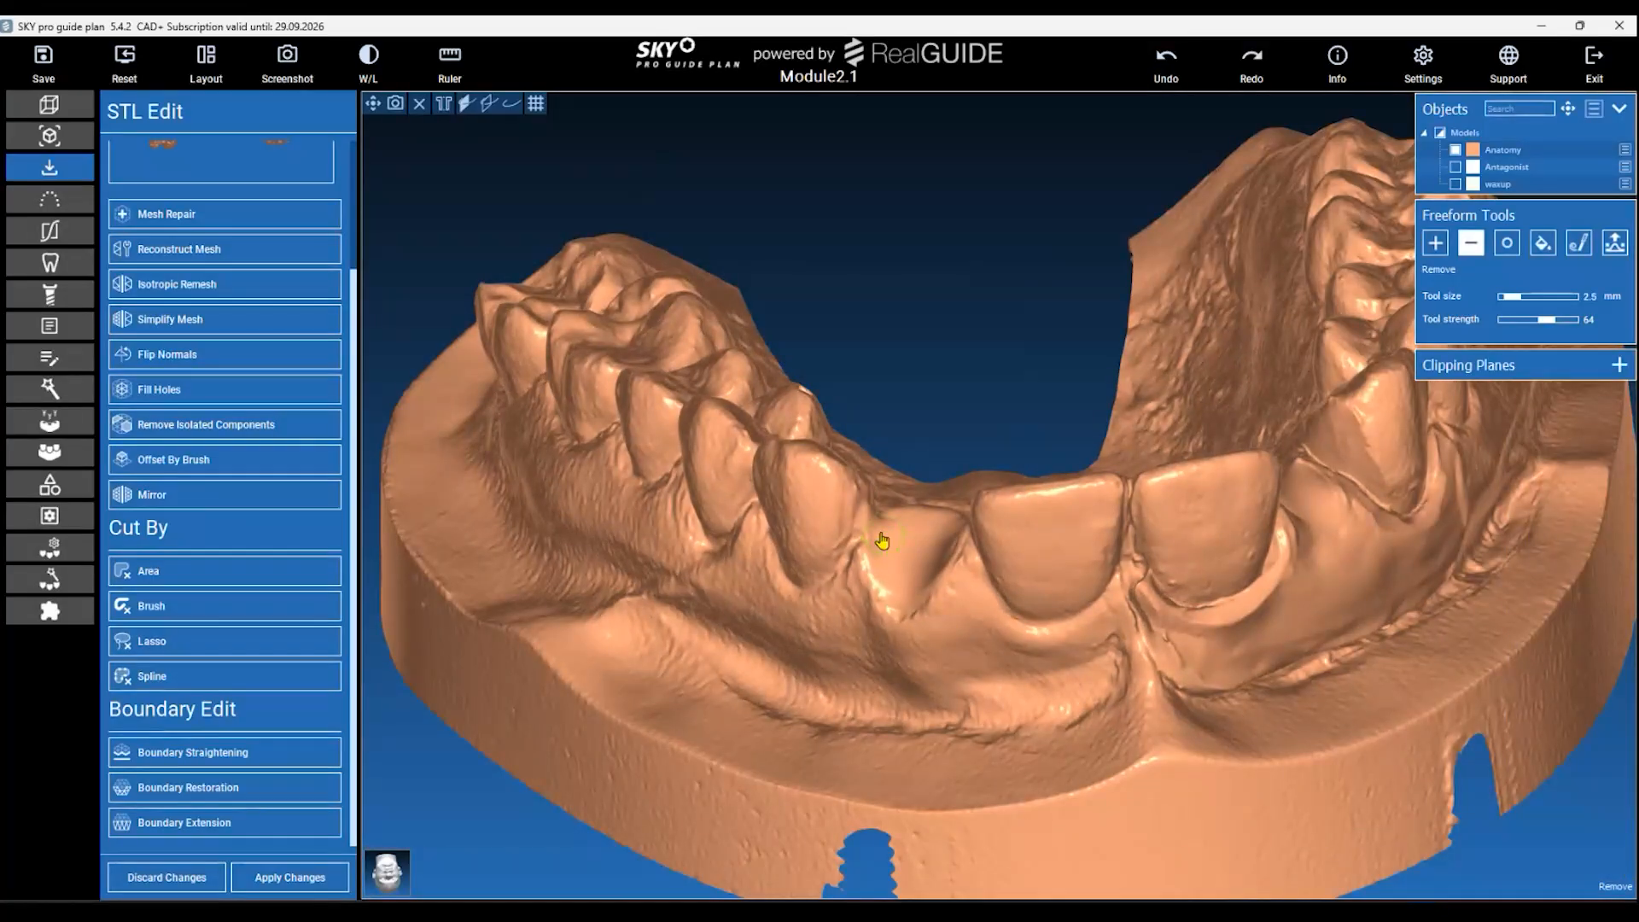
pyautogui.moveTo(903, 314); pyautogui.dragTo(973, 456)
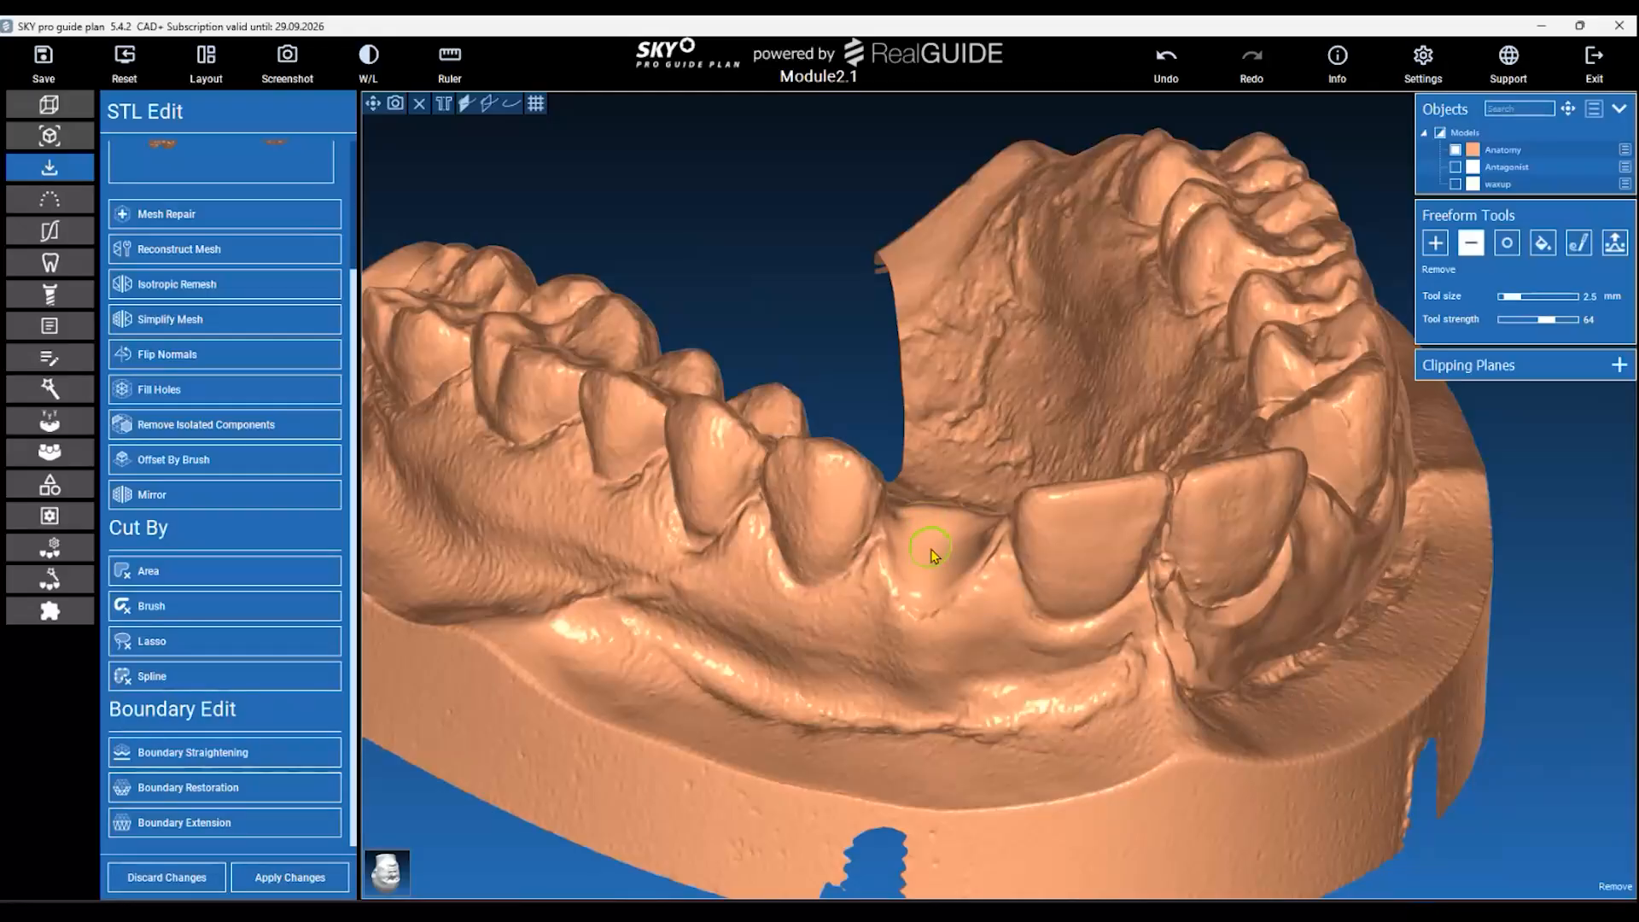
# Shape the filled ridge further with the Remove tool at size 2.7 mm and strength 28.
pyautogui.keyDown('ctrl'); pyautogui.scroll(5, 930, 549); pyautogui.keyUp('ctrl')
pyautogui.keyDown('shift'); pyautogui.scroll(-3, 934, 561); pyautogui.keyUp('shift')
pyautogui.keyDown('shift'); pyautogui.scroll(-3, 935, 568); pyautogui.keyUp('shift')
pyautogui.keyDown('shift'); pyautogui.scroll(-3, 931, 569); pyautogui.keyUp('shift')
pyautogui.moveTo(757, 263); pyautogui.dragTo(627, 376)
pyautogui.keyDown('shift'); pyautogui.scroll(-4, 942, 545); pyautogui.keyUp('shift')
pyautogui.keyDown('ctrl'); pyautogui.scroll(-4, 939, 544); pyautogui.keyUp('ctrl')
pyautogui.keyDown('ctrl'); pyautogui.scroll(-1, 942, 546); pyautogui.keyUp('ctrl')
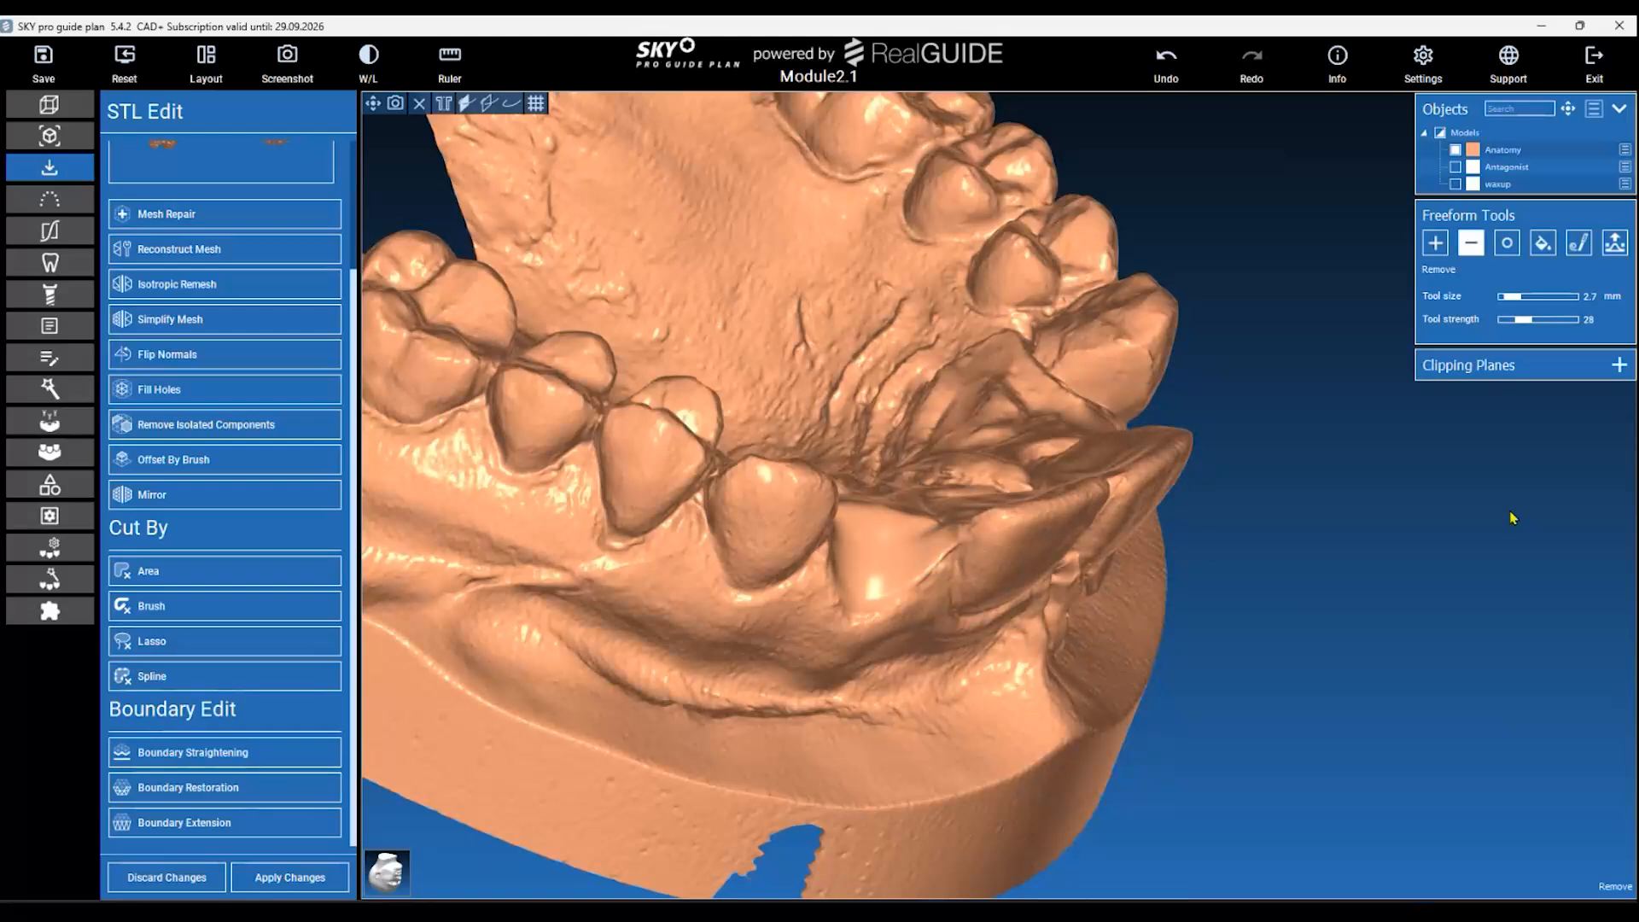
pyautogui.moveTo(1512, 519); pyautogui.dragTo(1451, 495)
# Smooth the filled incisor site and its transitions with the freeform Smooth tool at size 3.9 mm and strength 54.
pyautogui.click(1506, 245)
pyautogui.click(1506, 245)
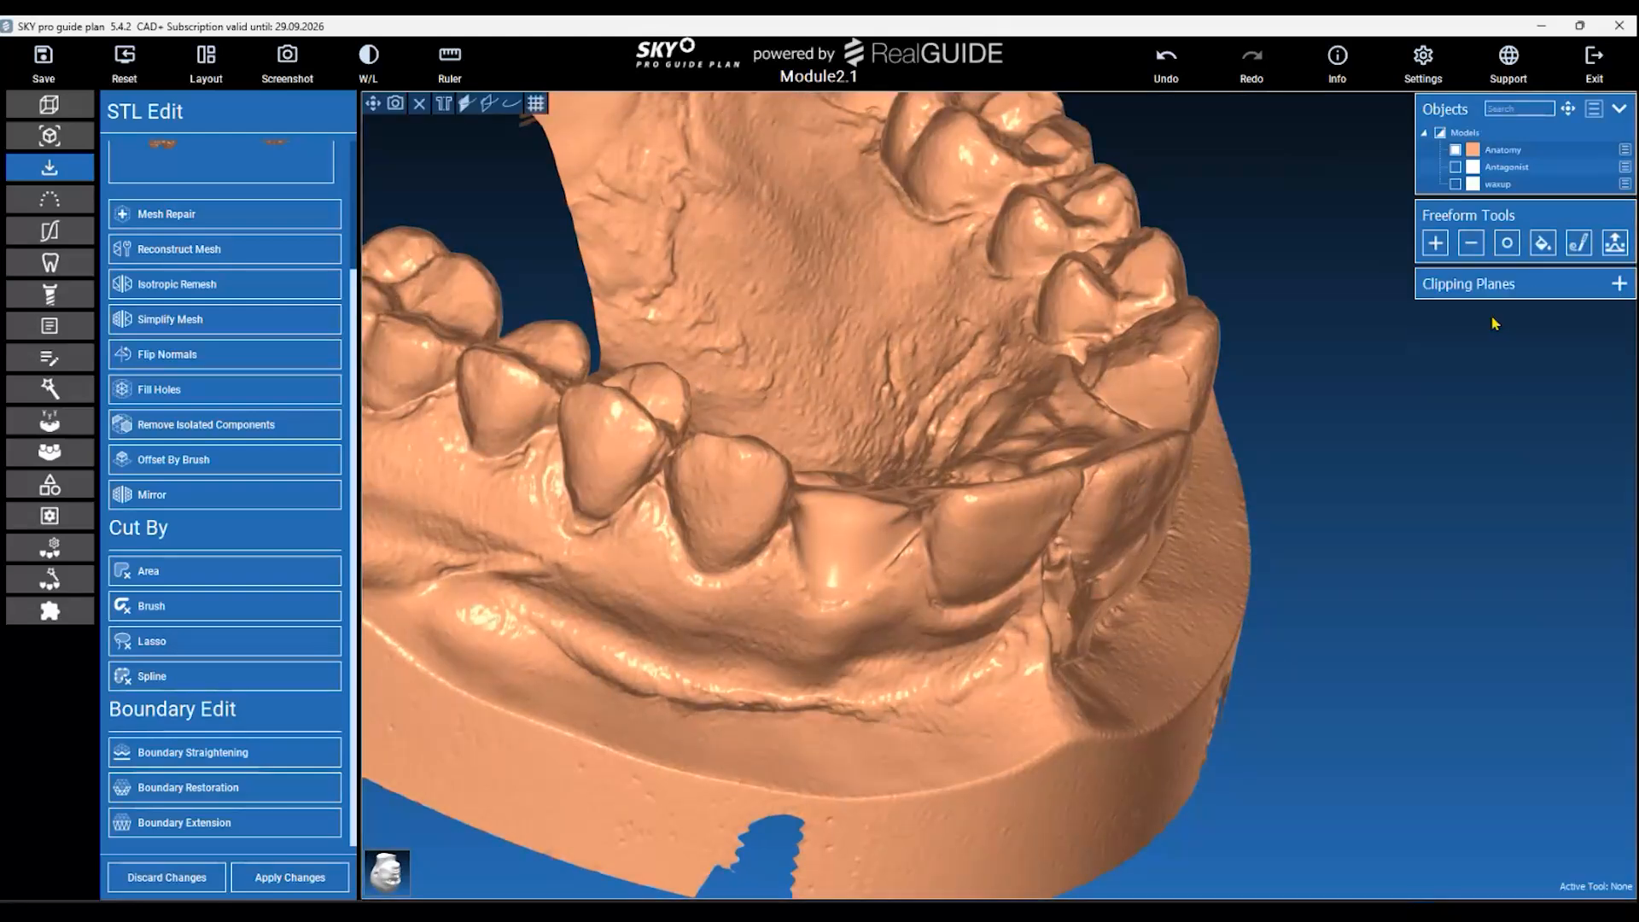
pyautogui.click(1506, 244)
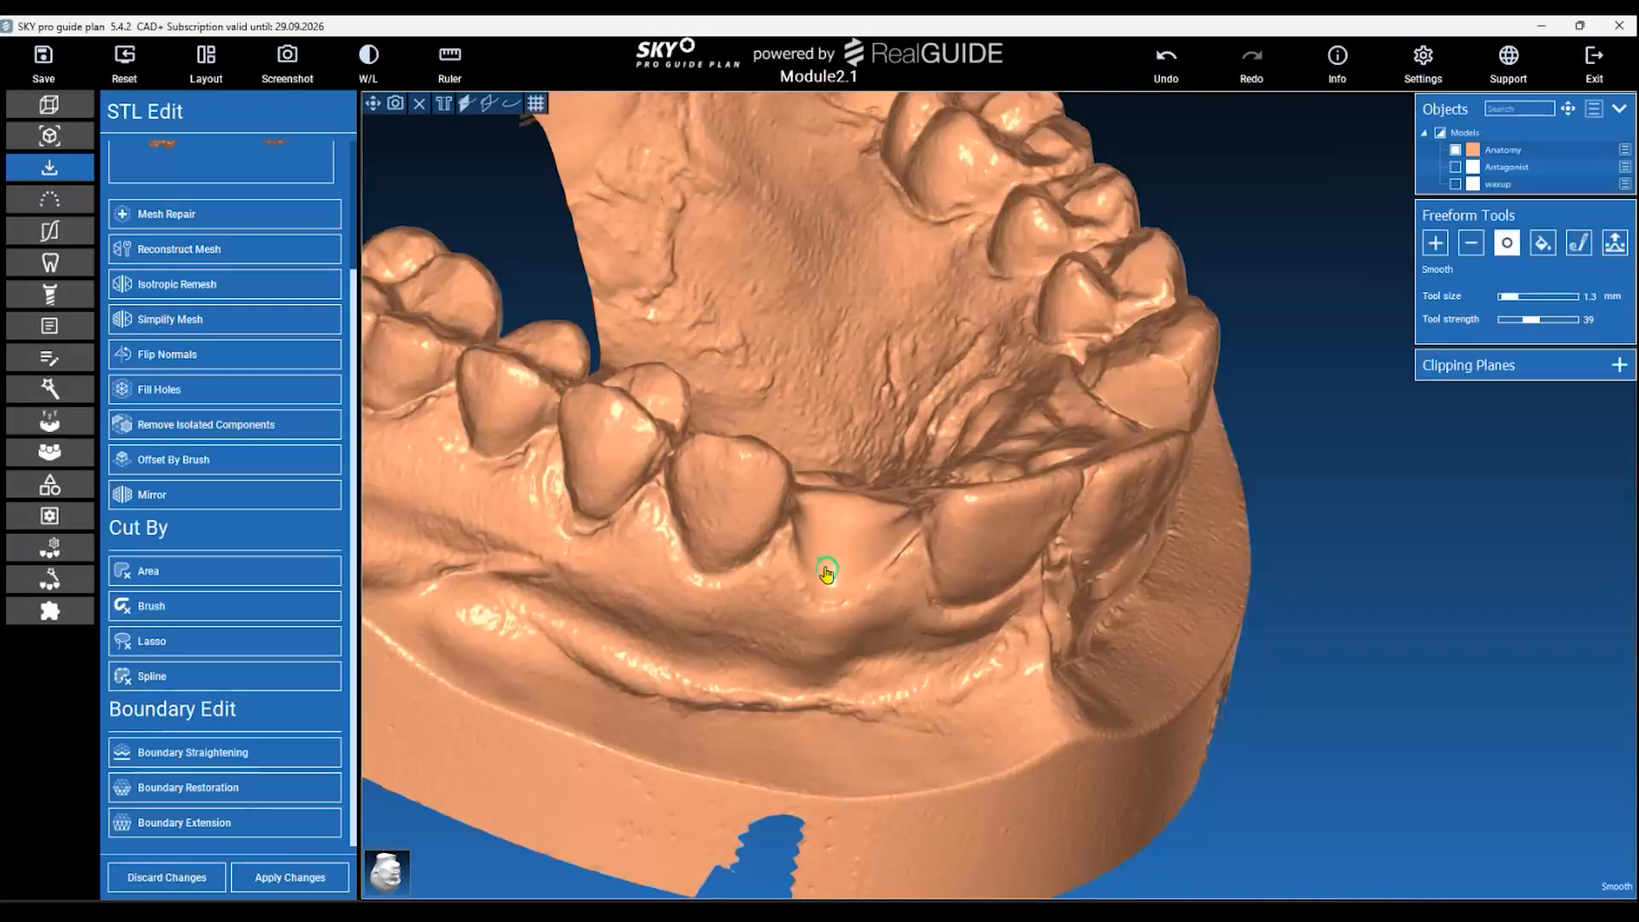
pyautogui.scroll(5, 805, 570)
pyautogui.moveTo(886, 565)
pyautogui.mouseDown()
pyautogui.moveTo(895, 547)
pyautogui.moveTo(818, 539)
pyautogui.mouseUp()
pyautogui.moveTo(1258, 464)
pyautogui.mouseDown()
pyautogui.moveTo(1170, 640)
pyautogui.moveTo(1076, 628)
pyautogui.mouseUp()
pyautogui.keyDown('ctrl'); pyautogui.scroll(3, 825, 558); pyautogui.keyUp('ctrl')
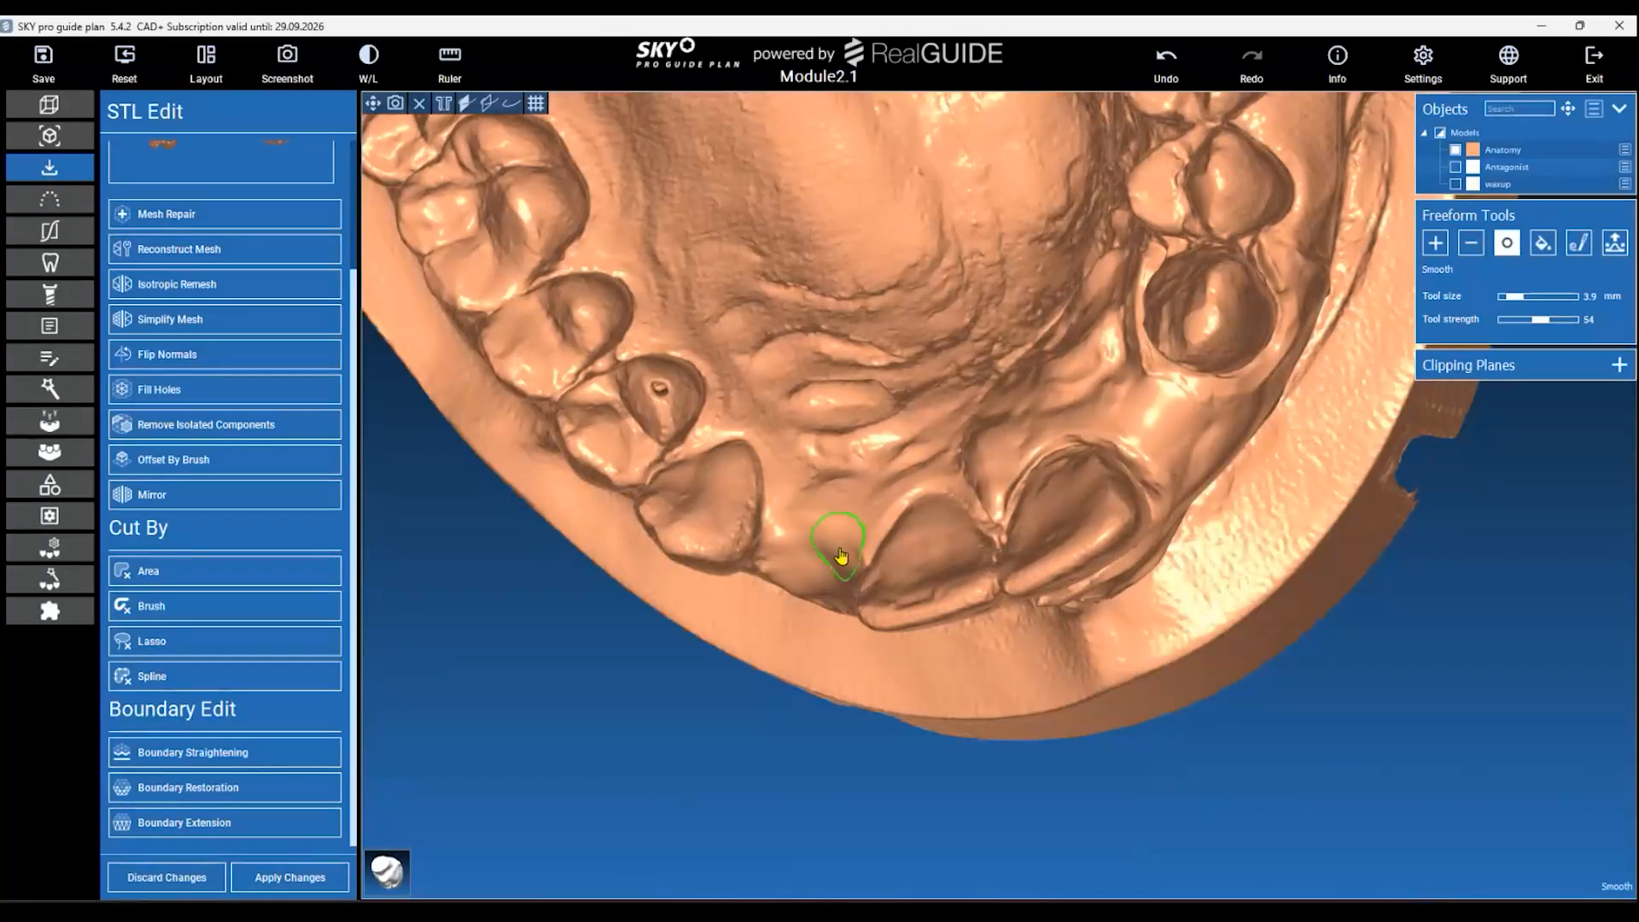
pyautogui.moveTo(757, 746)
pyautogui.mouseDown()
pyautogui.moveTo(819, 698)
pyautogui.moveTo(786, 596)
pyautogui.mouseUp()
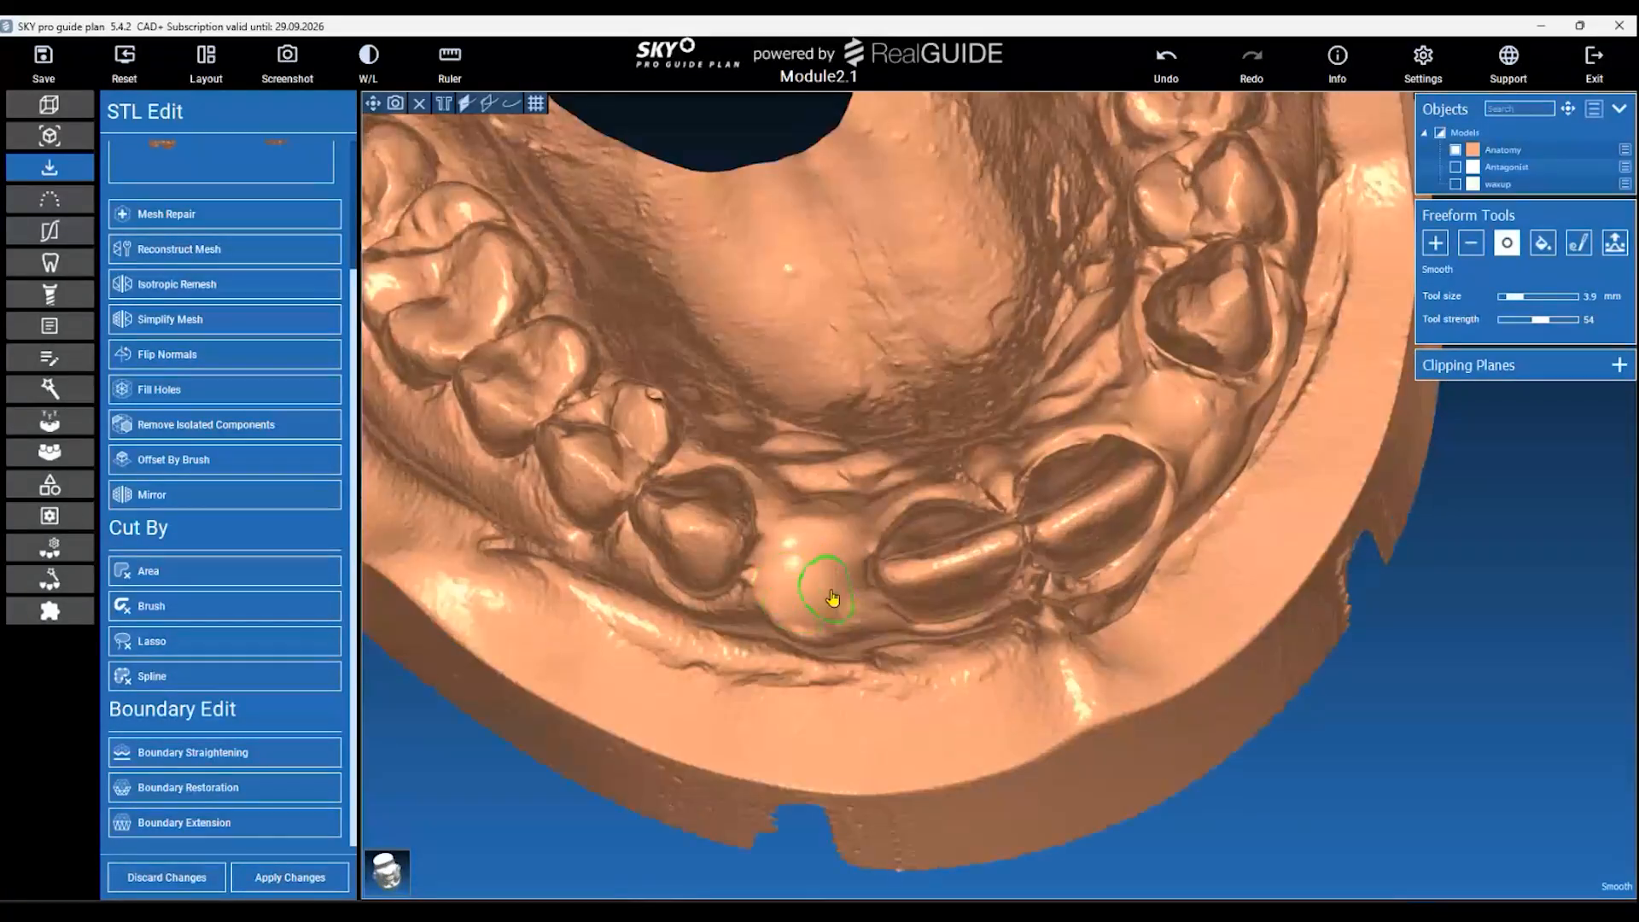
pyautogui.moveTo(949, 775); pyautogui.dragTo(956, 547)
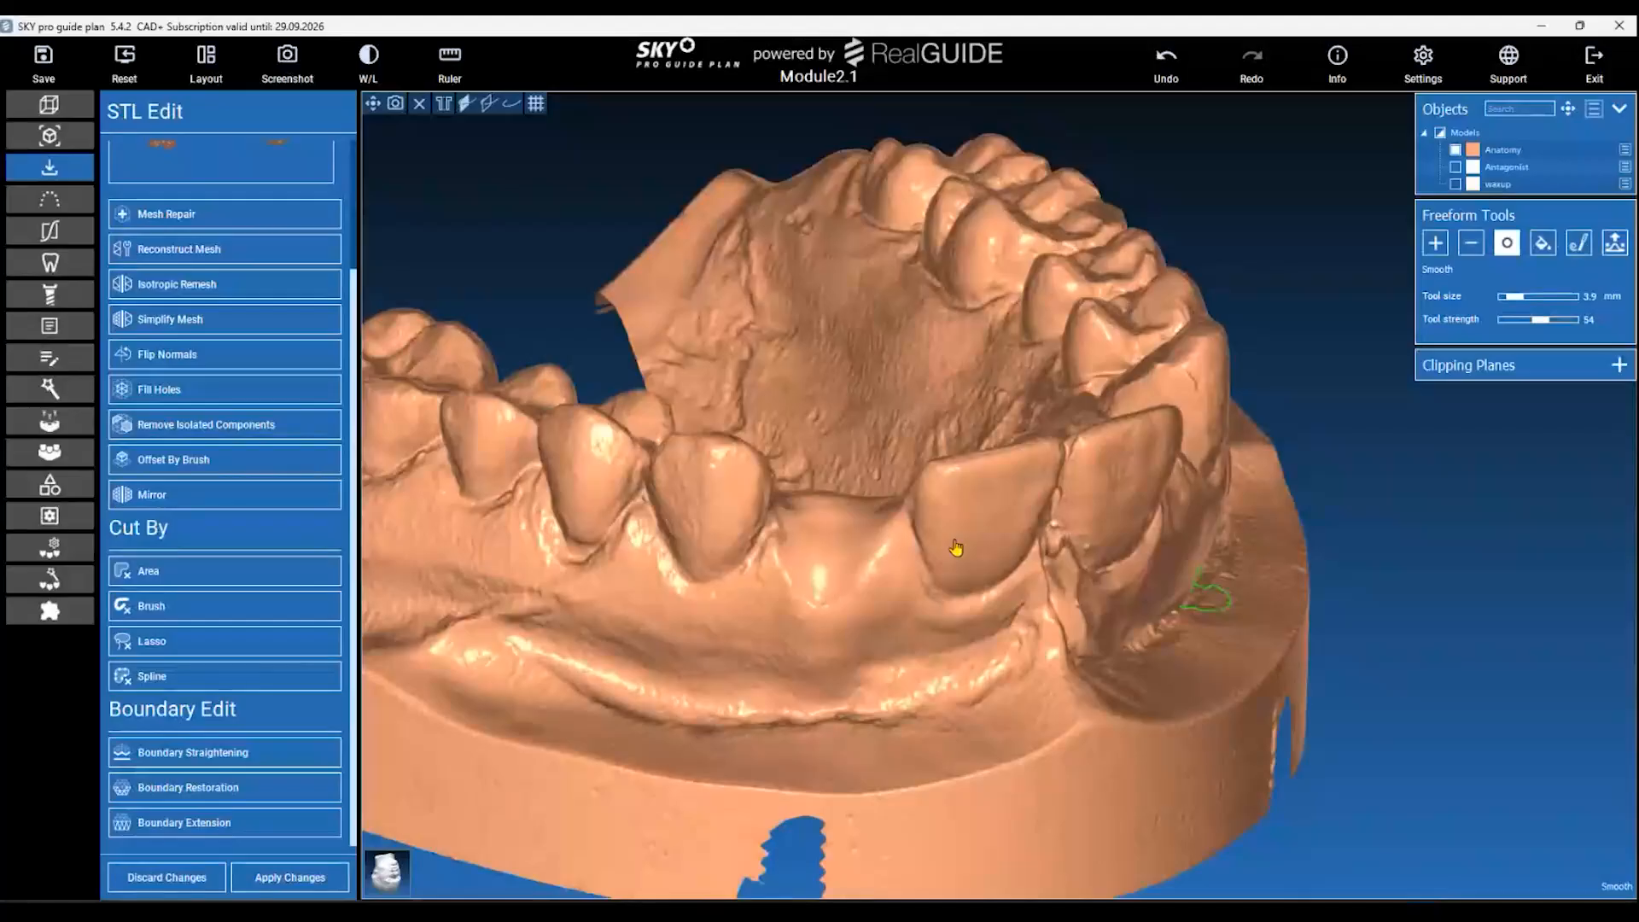
# Refine the ridge at the missing incisor with the freeform Remove and Smooth tools, and apply the mesh edits to Anatomy.
pyautogui.click(1471, 244)
pyautogui.moveTo(1358, 408); pyautogui.dragTo(1333, 635)
pyautogui.moveTo(803, 580)
pyautogui.mouseDown()
pyautogui.moveTo(810, 564)
pyautogui.moveTo(852, 588)
pyautogui.moveTo(836, 627)
pyautogui.mouseUp()
pyautogui.click(1506, 242)
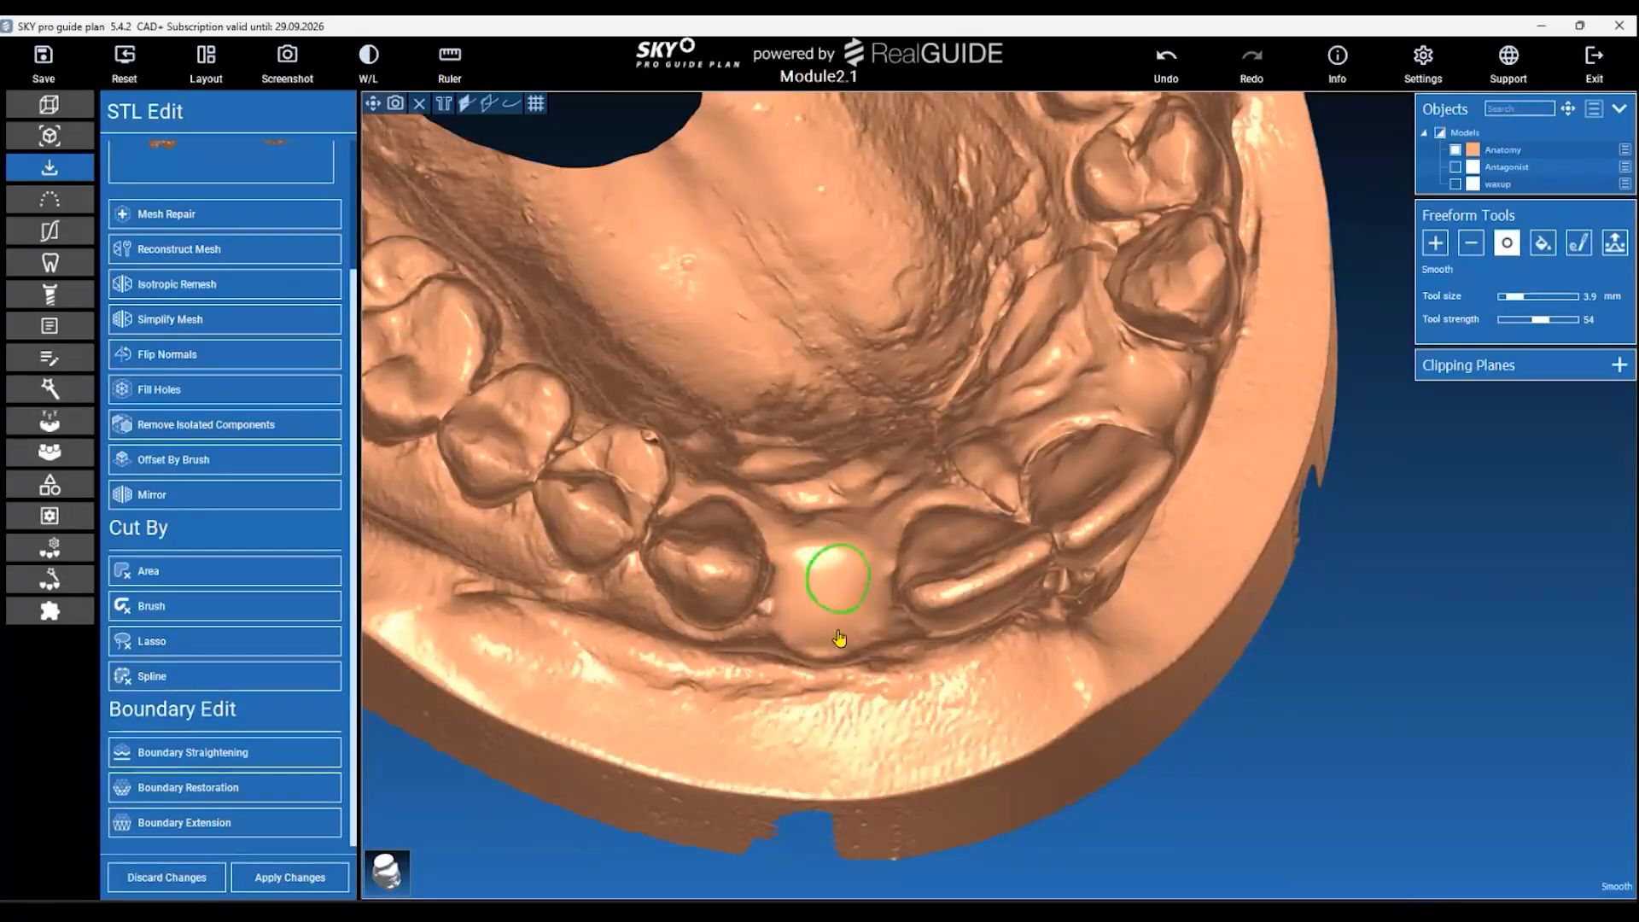
pyautogui.moveTo(1254, 721)
pyautogui.mouseDown(button='right')
pyautogui.moveTo(1243, 757)
pyautogui.moveTo(1350, 425)
pyautogui.mouseUp(button='right')
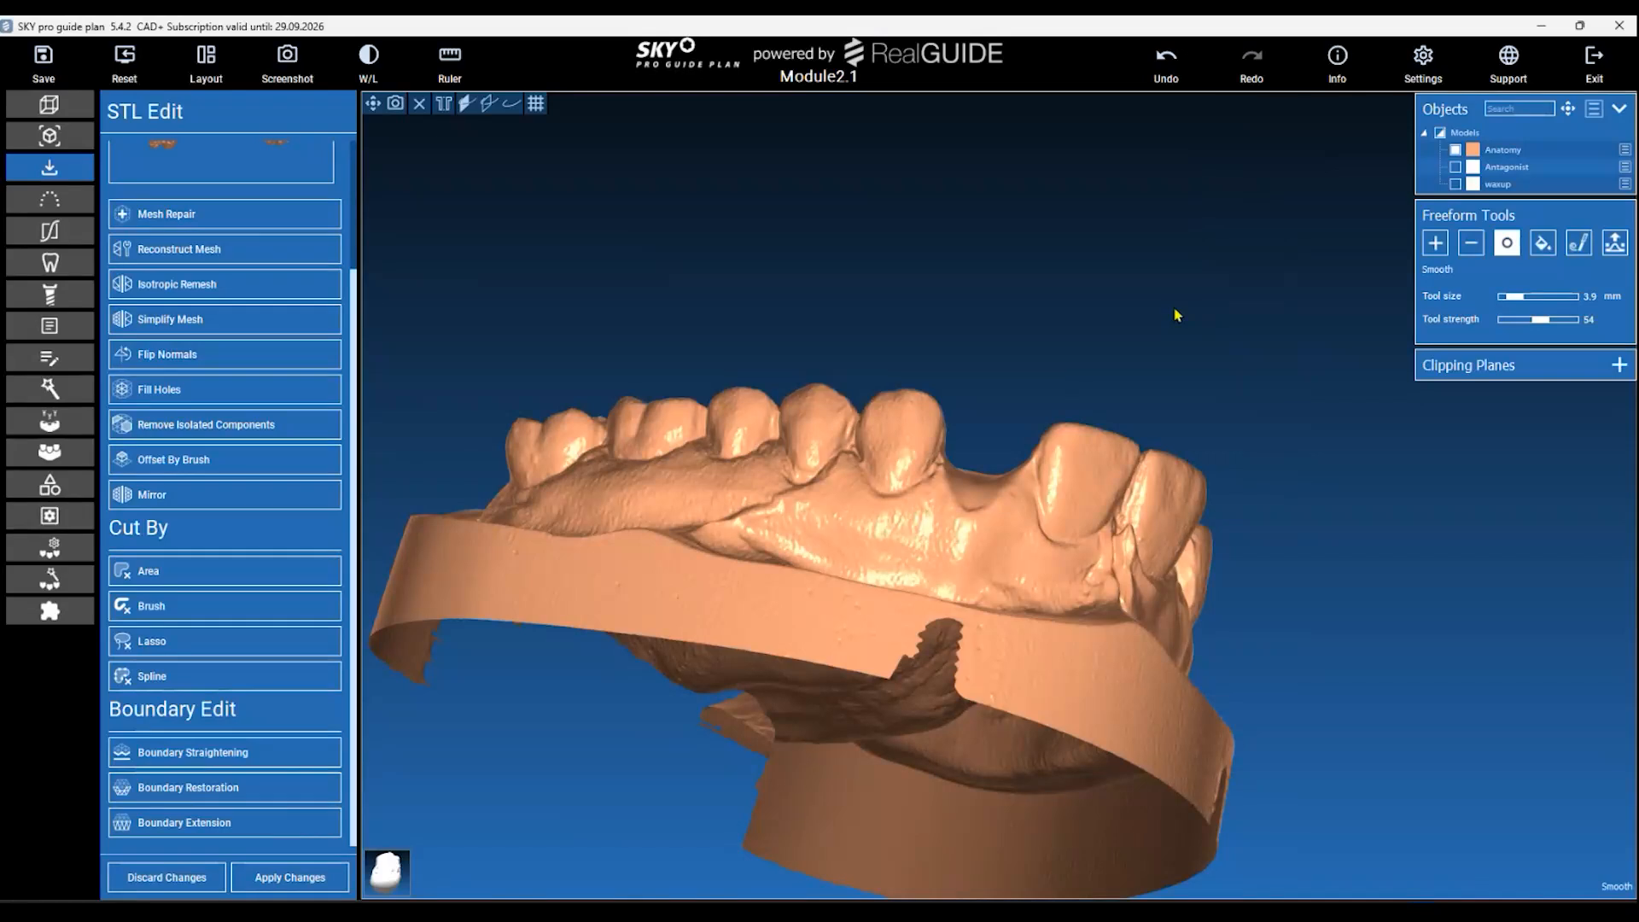
pyautogui.click(290, 878)
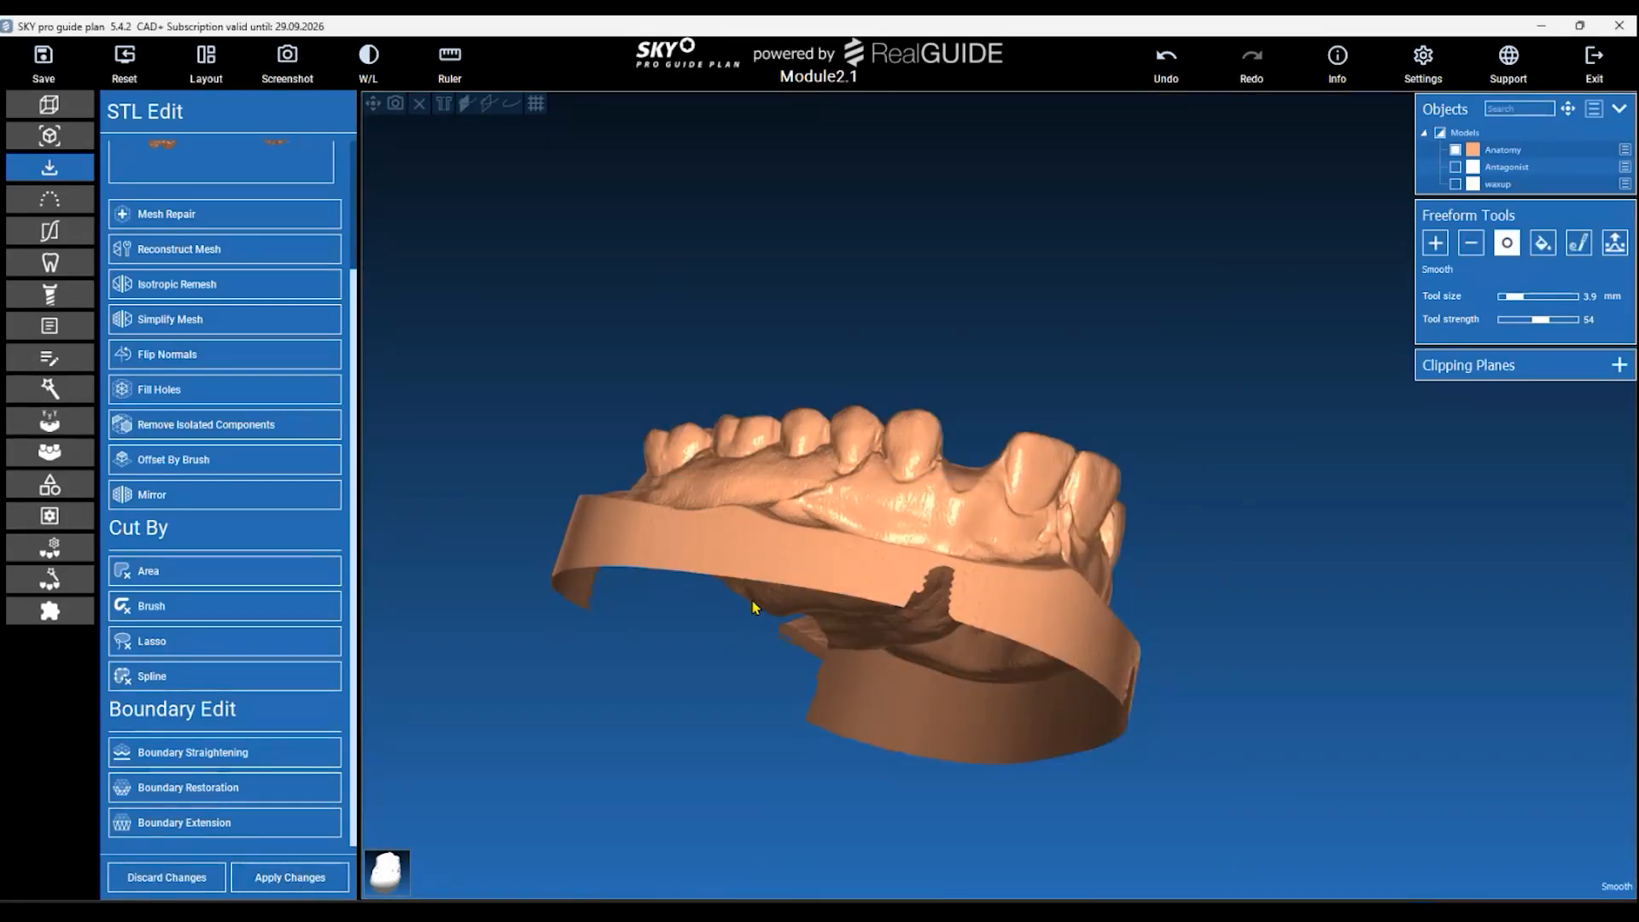
# Hide Anatomy, show only the waxup model, and inspect its lateral incisor from the occlusal and facial sides.
pyautogui.moveTo(668, 502); pyautogui.dragTo(464, 563)
pyautogui.click(1455, 183)
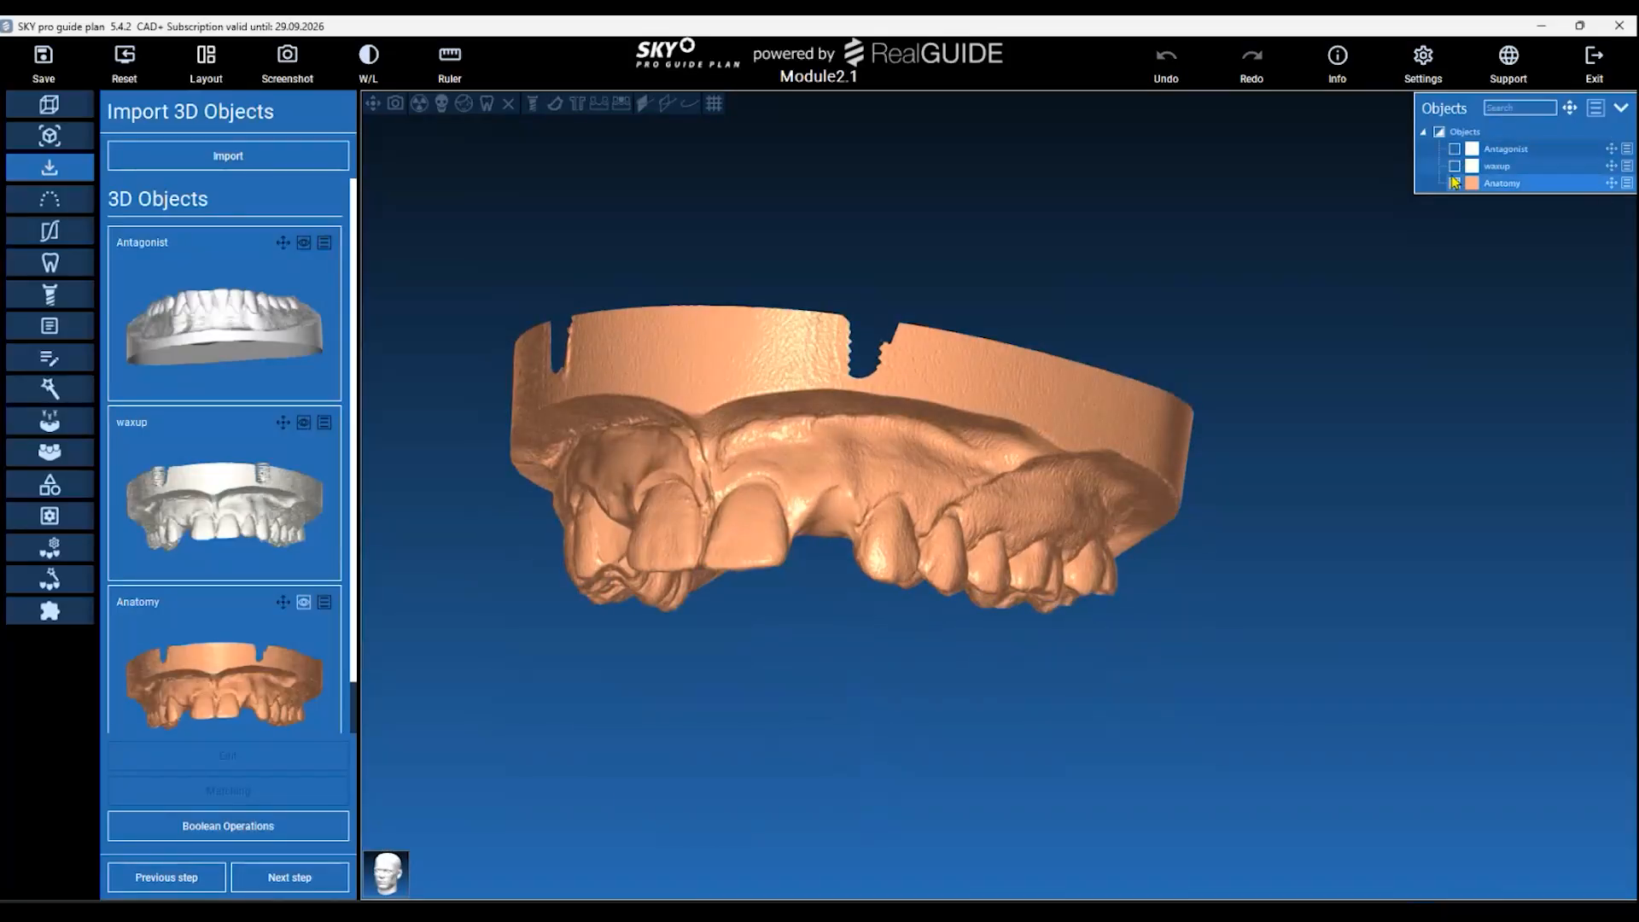
pyautogui.click(1456, 183)
pyautogui.click(1455, 166)
pyautogui.moveTo(1173, 694); pyautogui.dragTo(1178, 303)
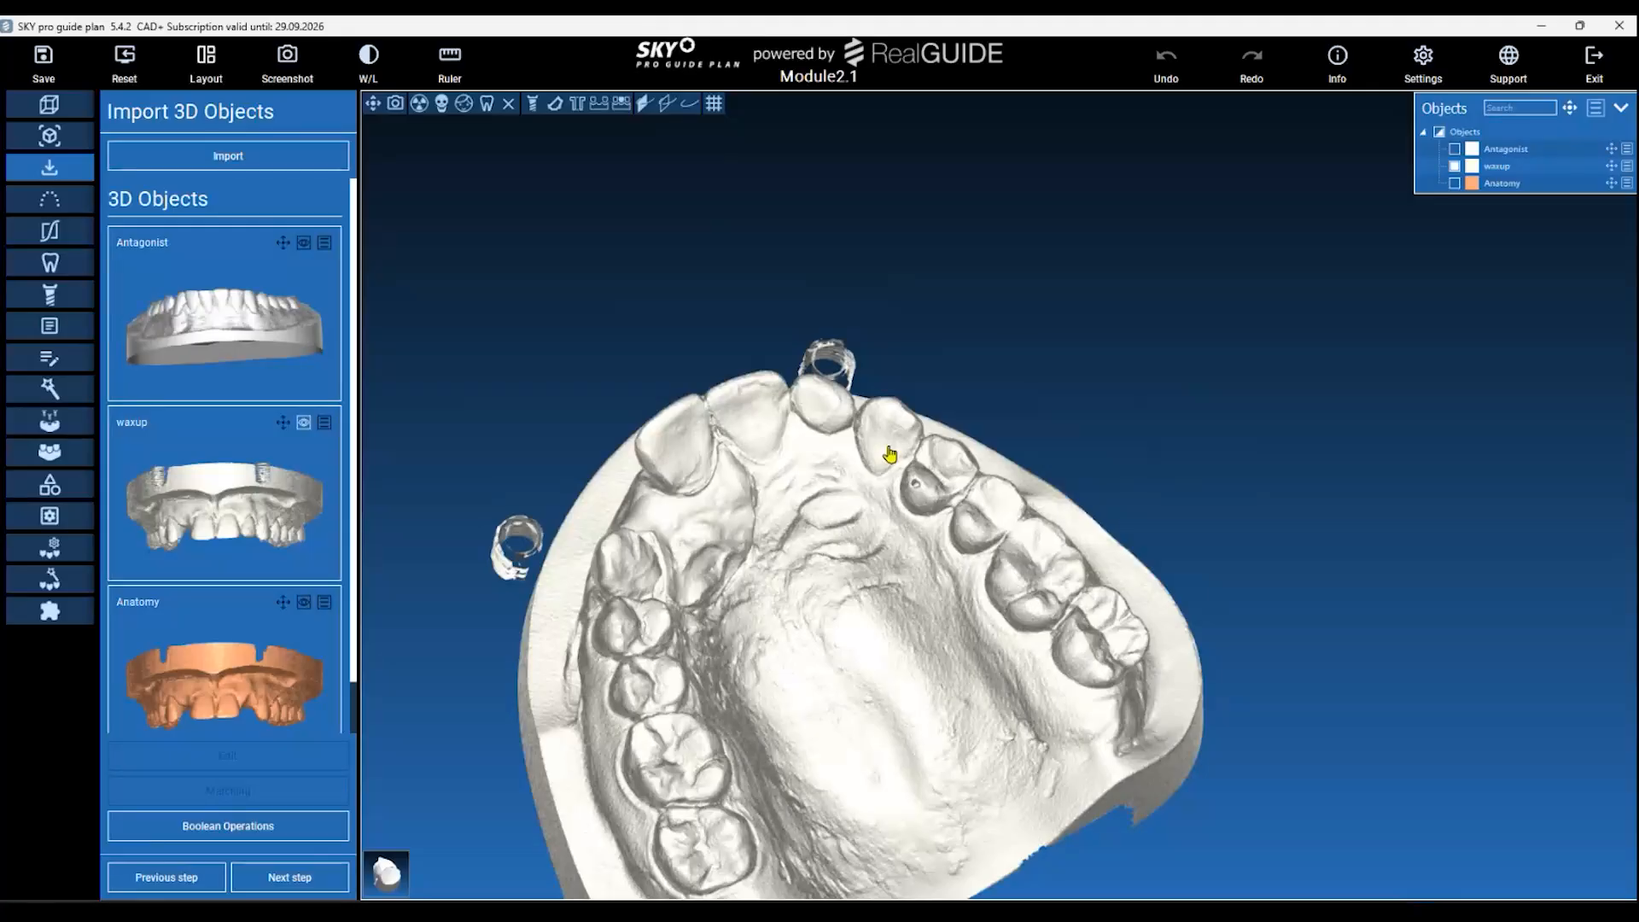
pyautogui.moveTo(984, 355); pyautogui.dragTo(1094, 520)
pyautogui.moveTo(947, 480)
pyautogui.mouseDown()
pyautogui.moveTo(990, 577)
pyautogui.moveTo(1072, 586)
pyautogui.moveTo(1082, 556)
pyautogui.moveTo(1001, 649)
pyautogui.moveTo(933, 642)
pyautogui.mouseUp()
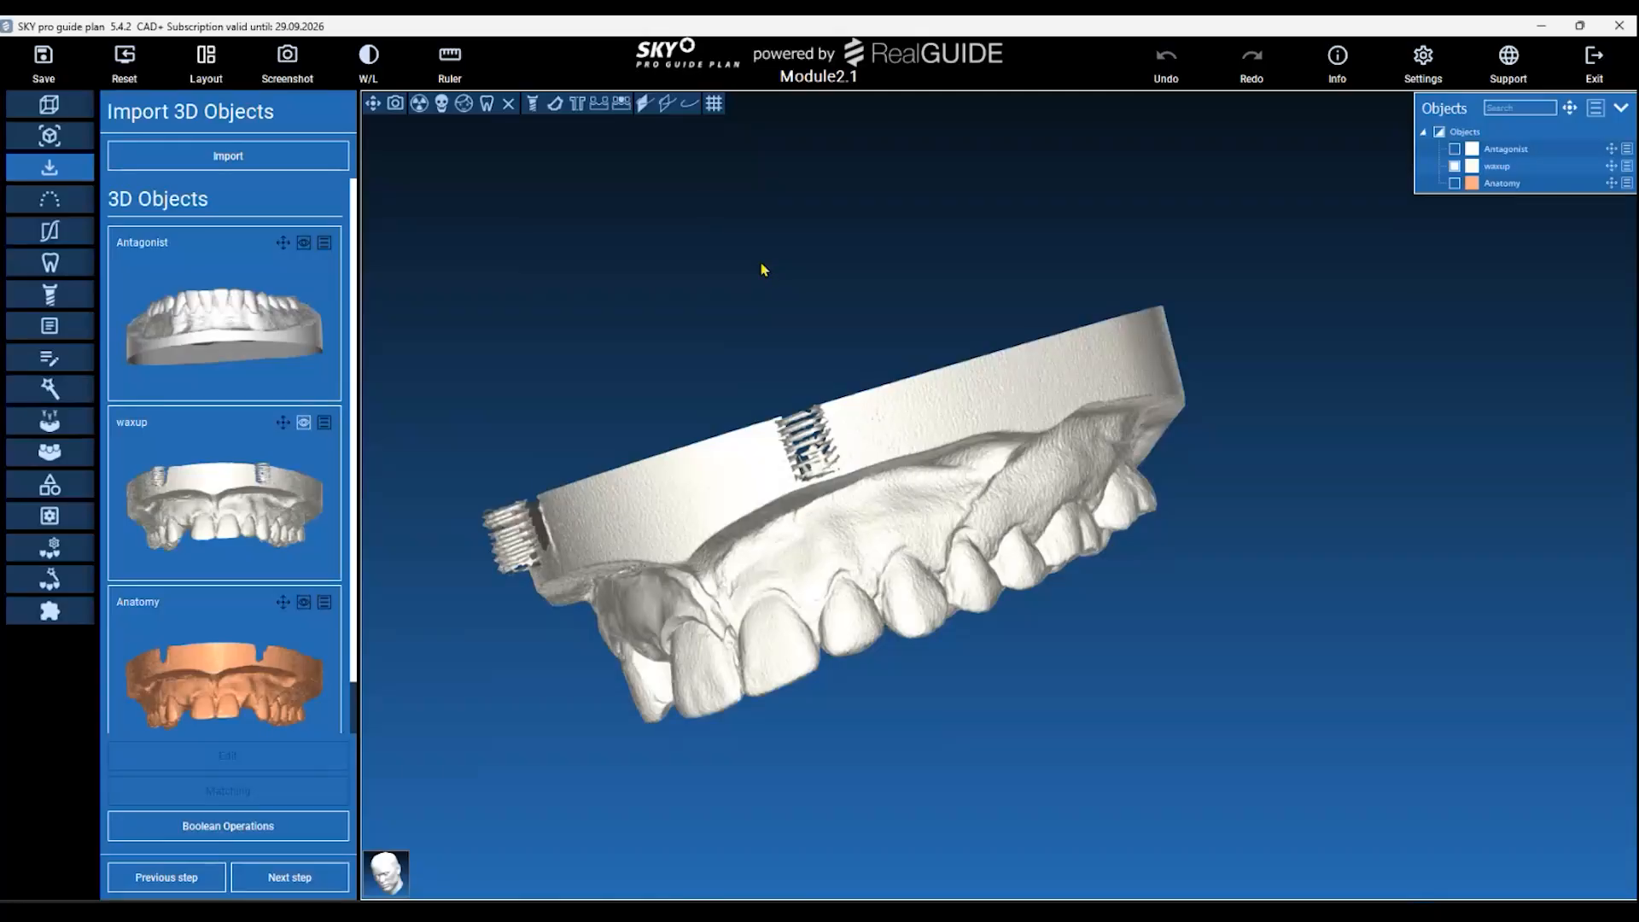
pyautogui.moveTo(1057, 724); pyautogui.dragTo(1076, 671, button='middle')
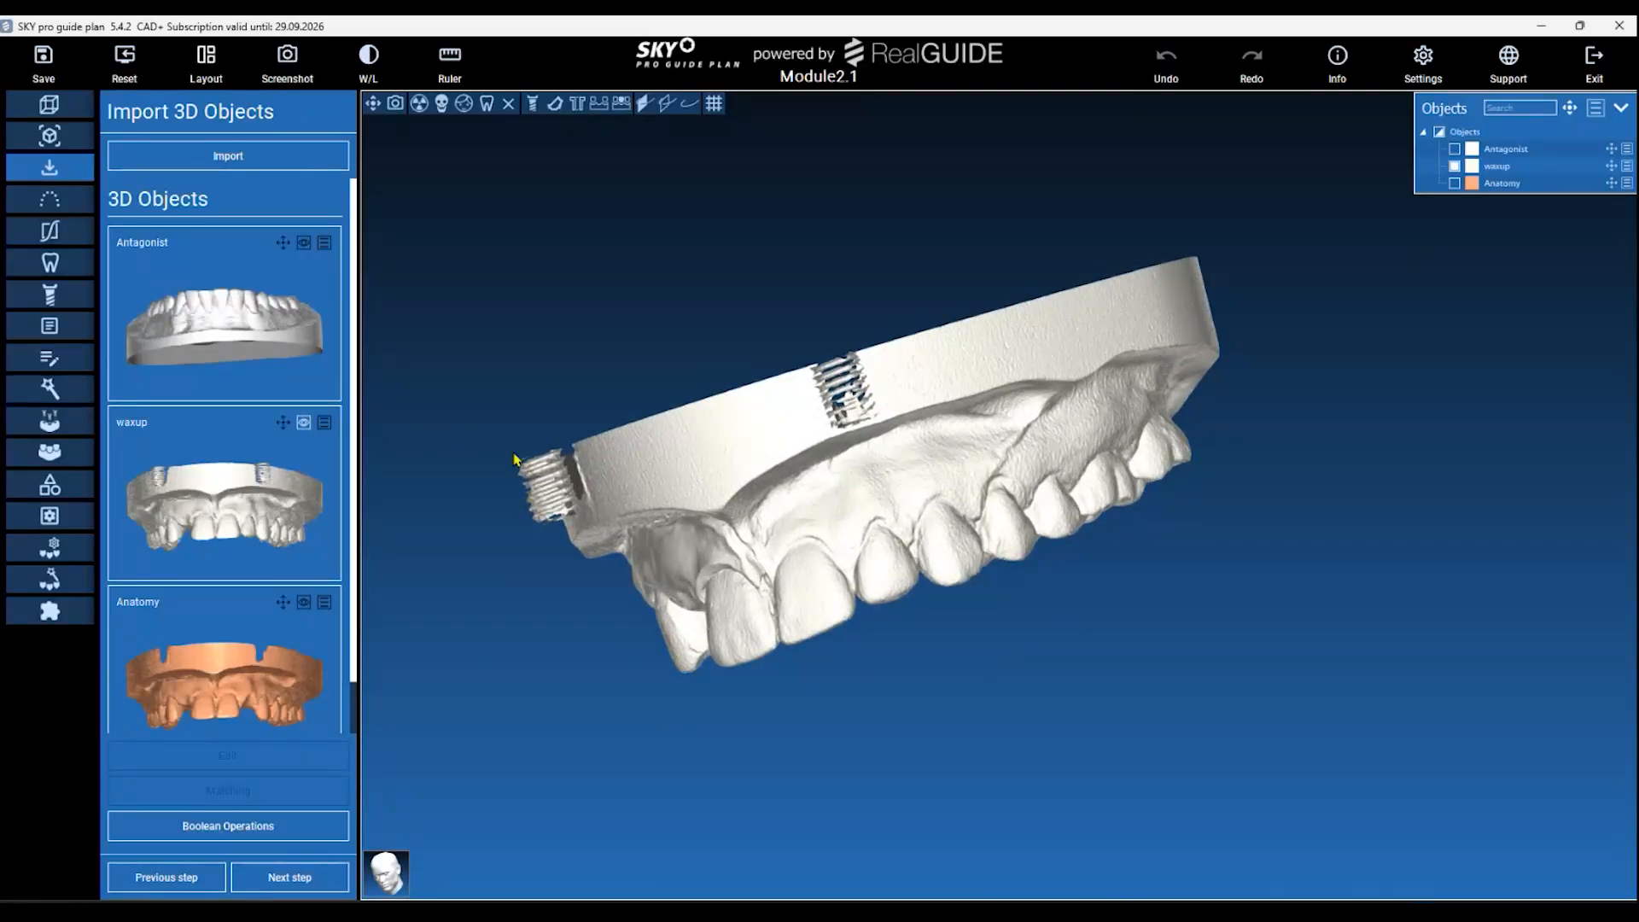
# Open the waxup model for mesh editing.
pyautogui.click(268, 506)
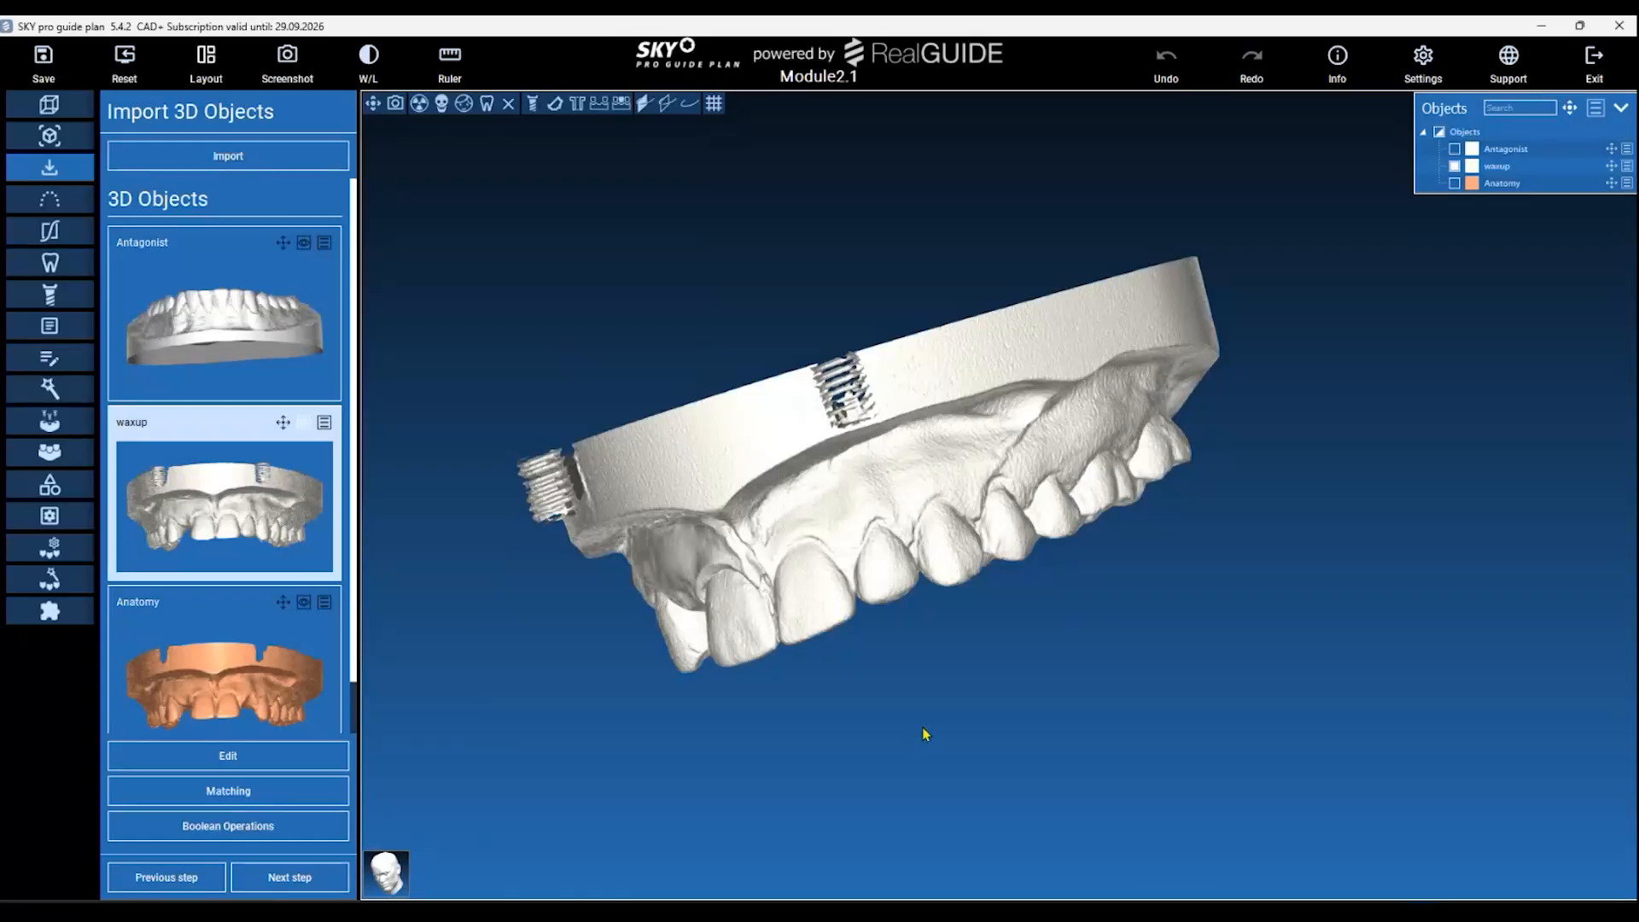
pyautogui.moveTo(958, 743); pyautogui.dragTo(898, 745, button='middle')
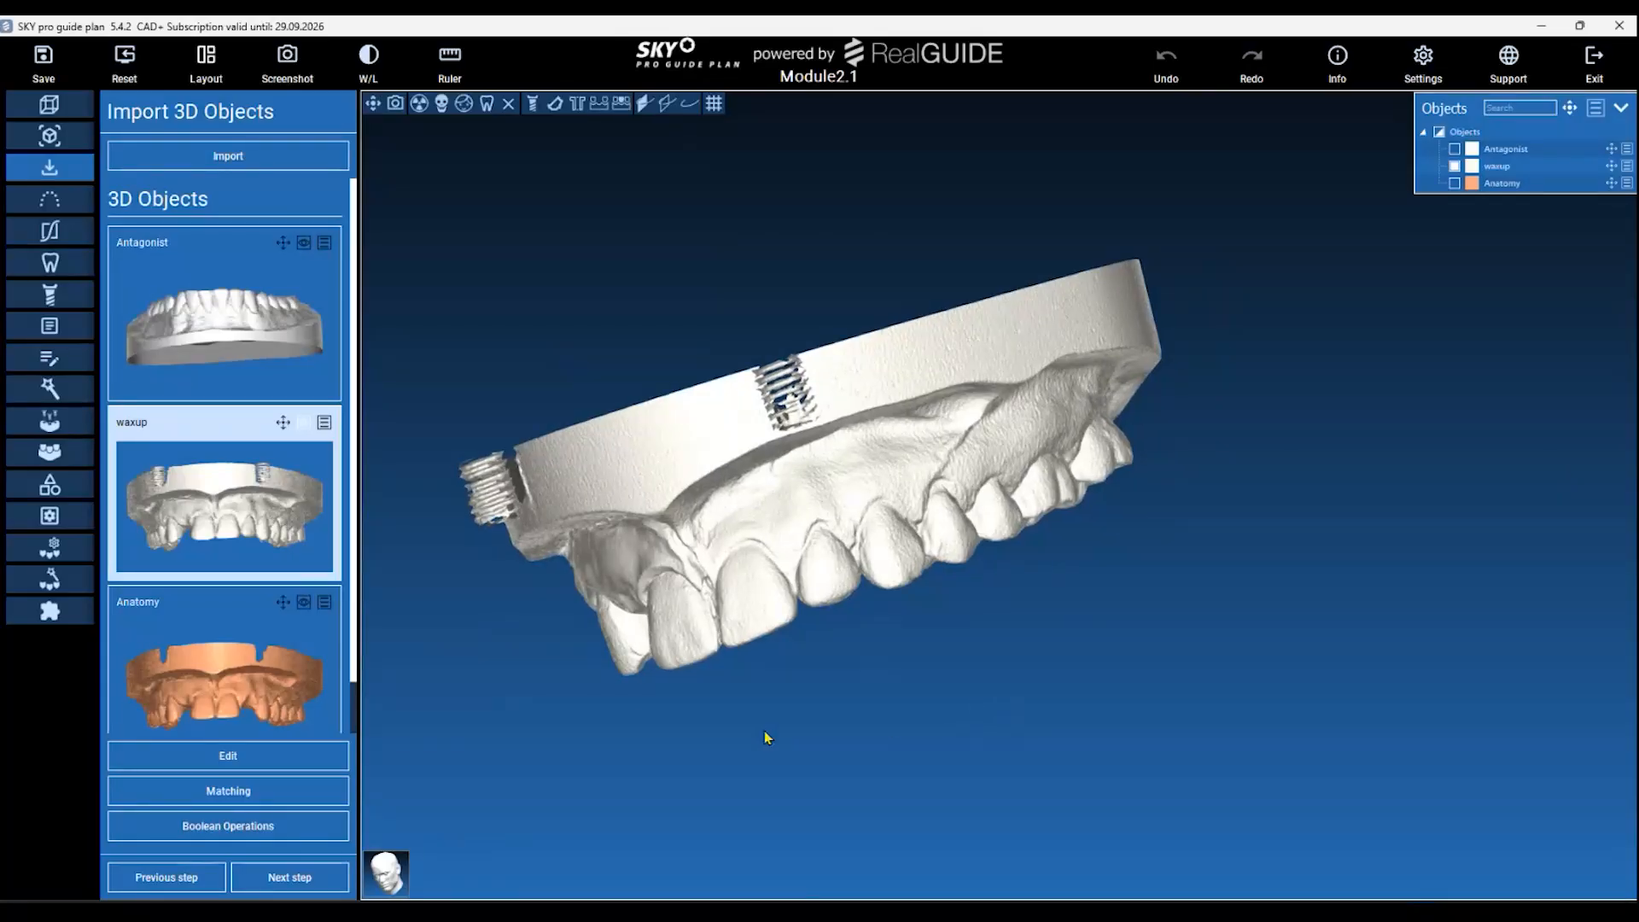
pyautogui.click(307, 755)
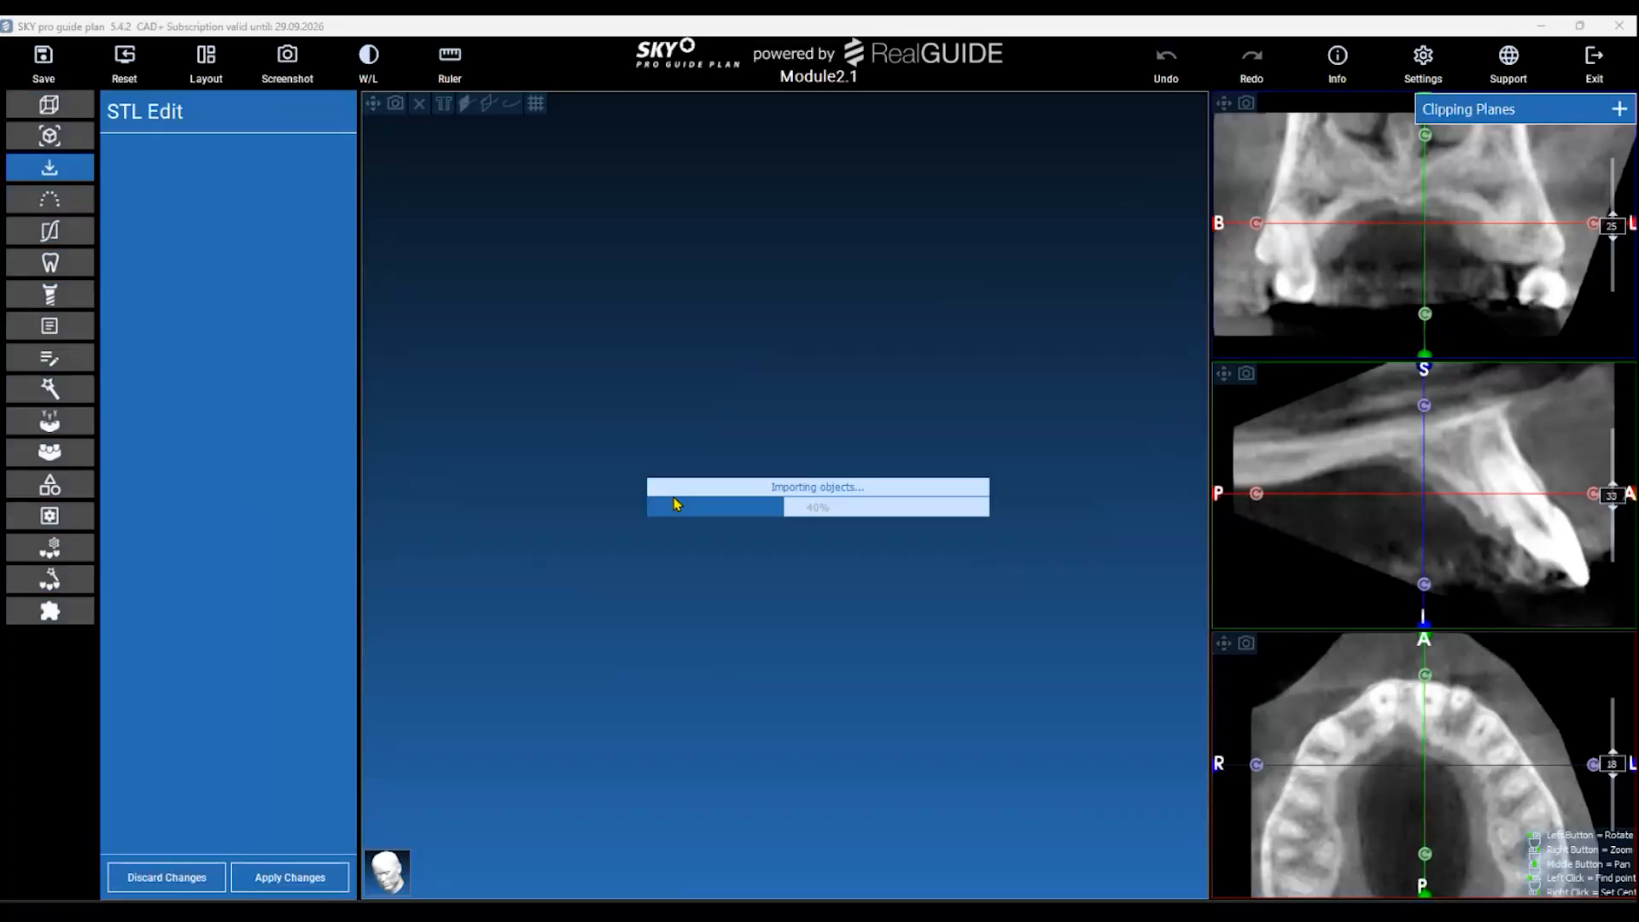
pyautogui.click(164, 877)
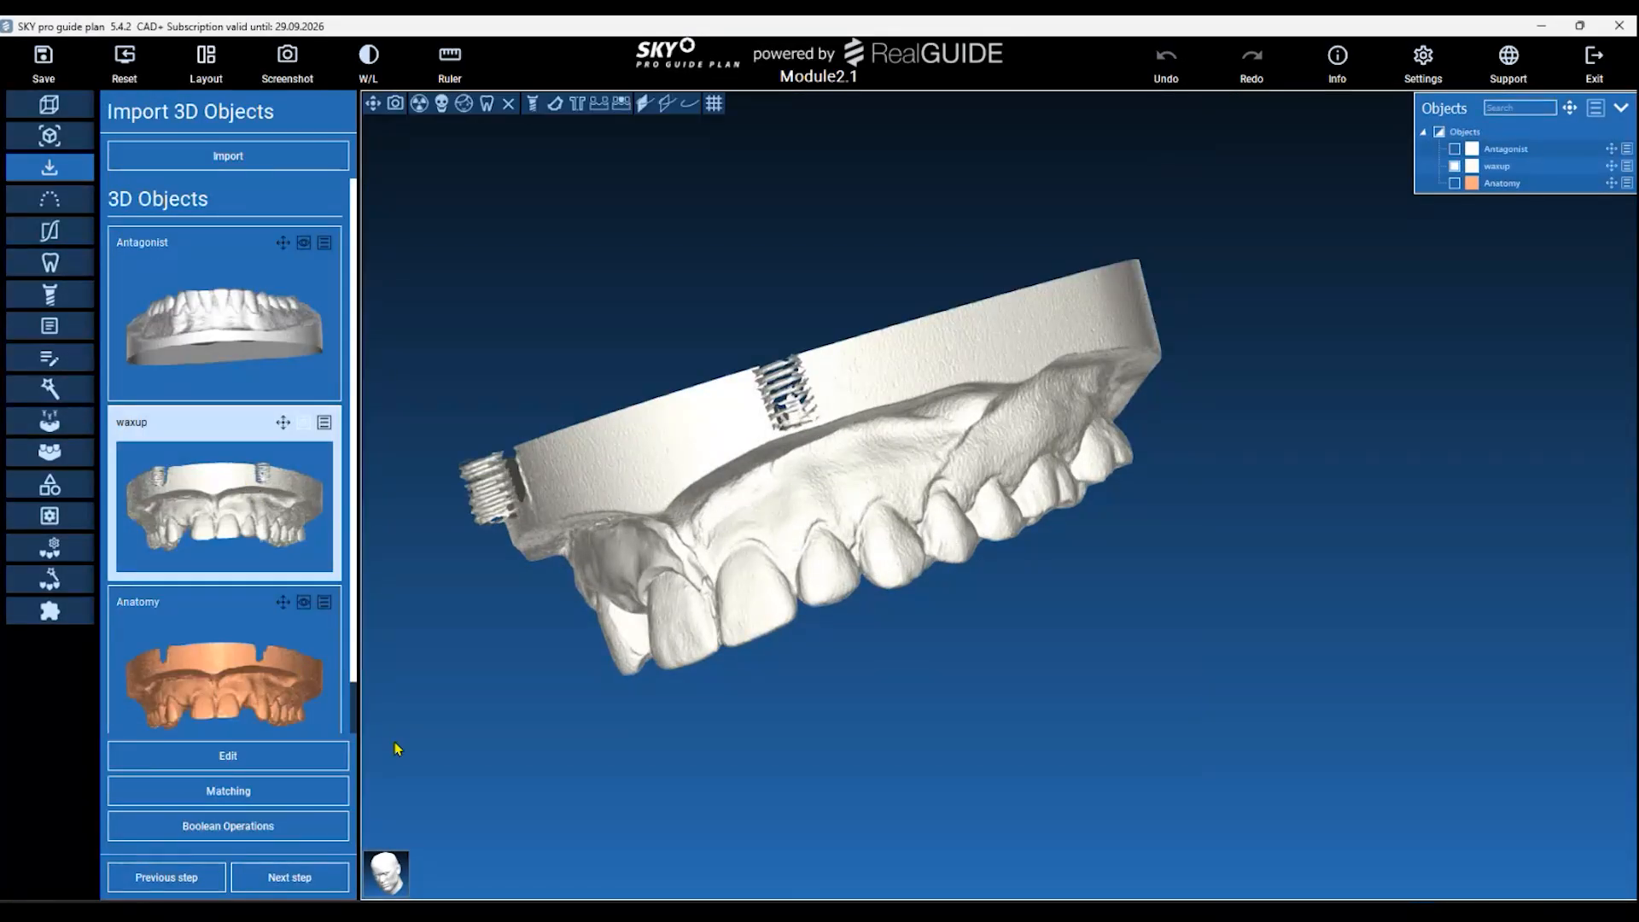
pyautogui.click(264, 768)
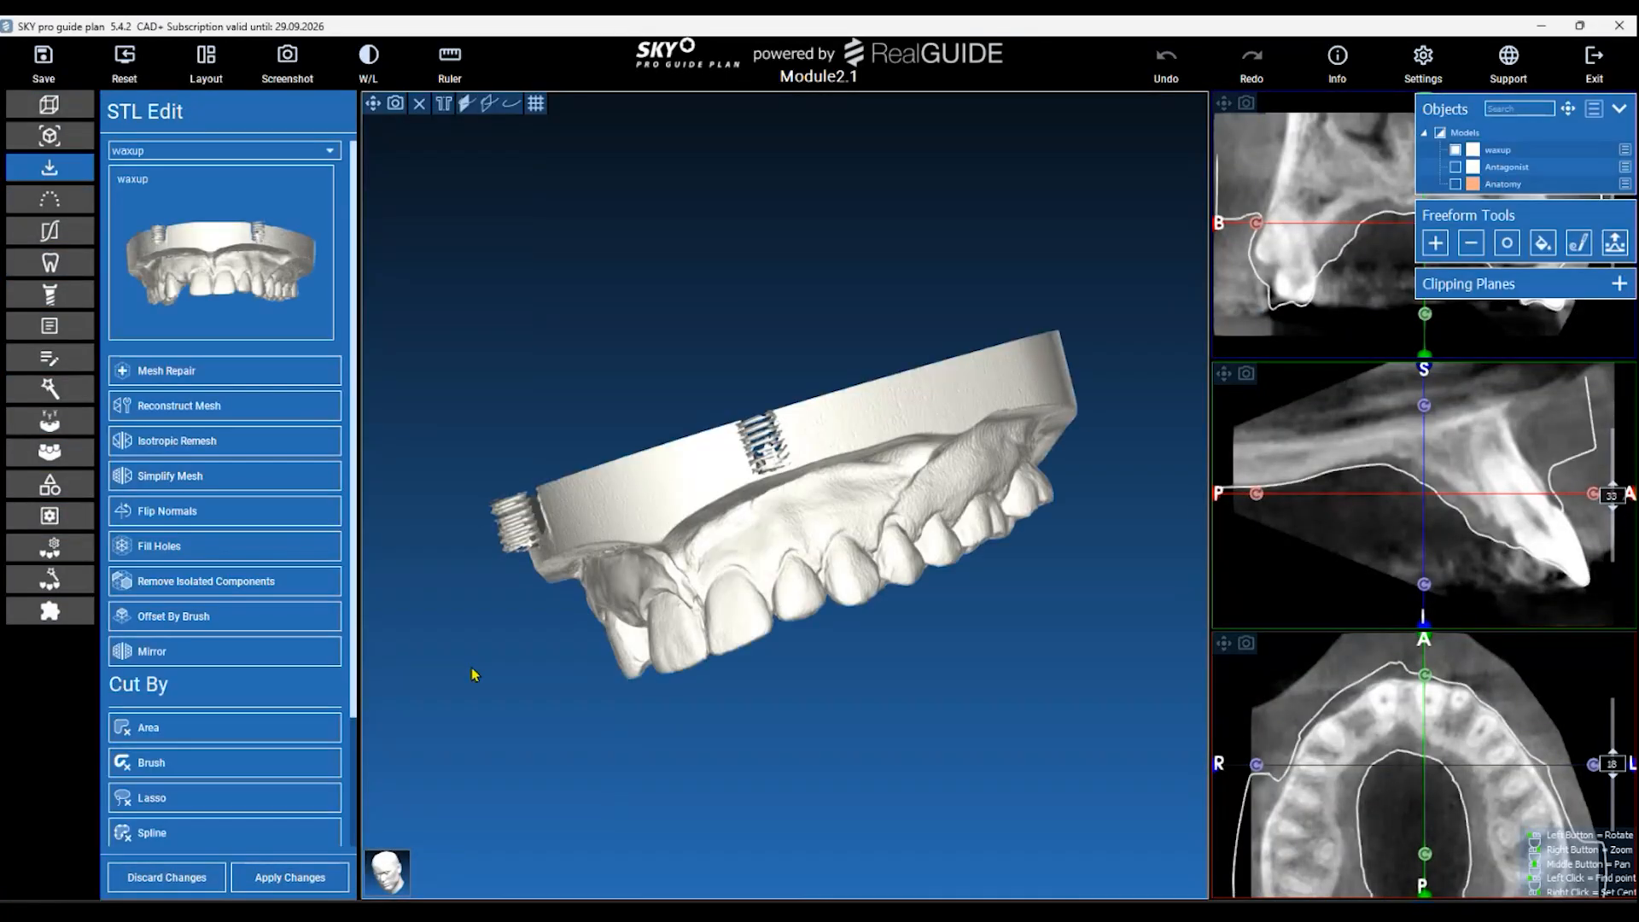
# Start a Spline cut on the waxup and place the first curve points around the lateral incisor's palatal edge beside the canine.
pyautogui.moveTo(683, 716); pyautogui.dragTo(638, 544)
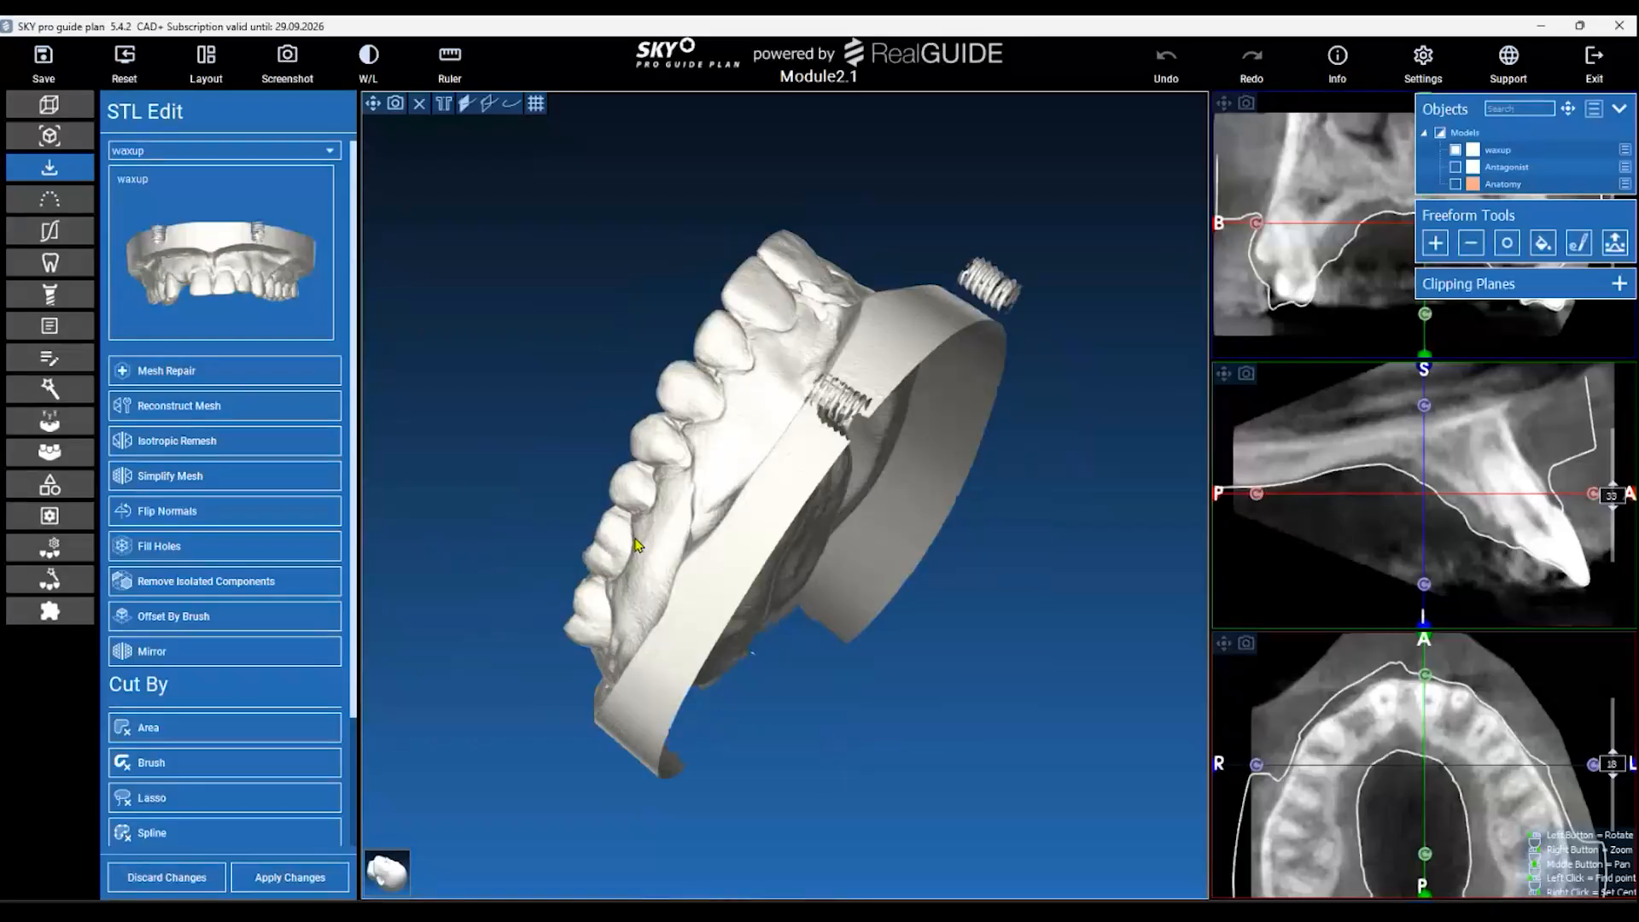
pyautogui.moveTo(918, 585); pyautogui.dragTo(762, 739)
pyautogui.scroll(5, 879, 739)
pyautogui.scroll(-5, 915, 721)
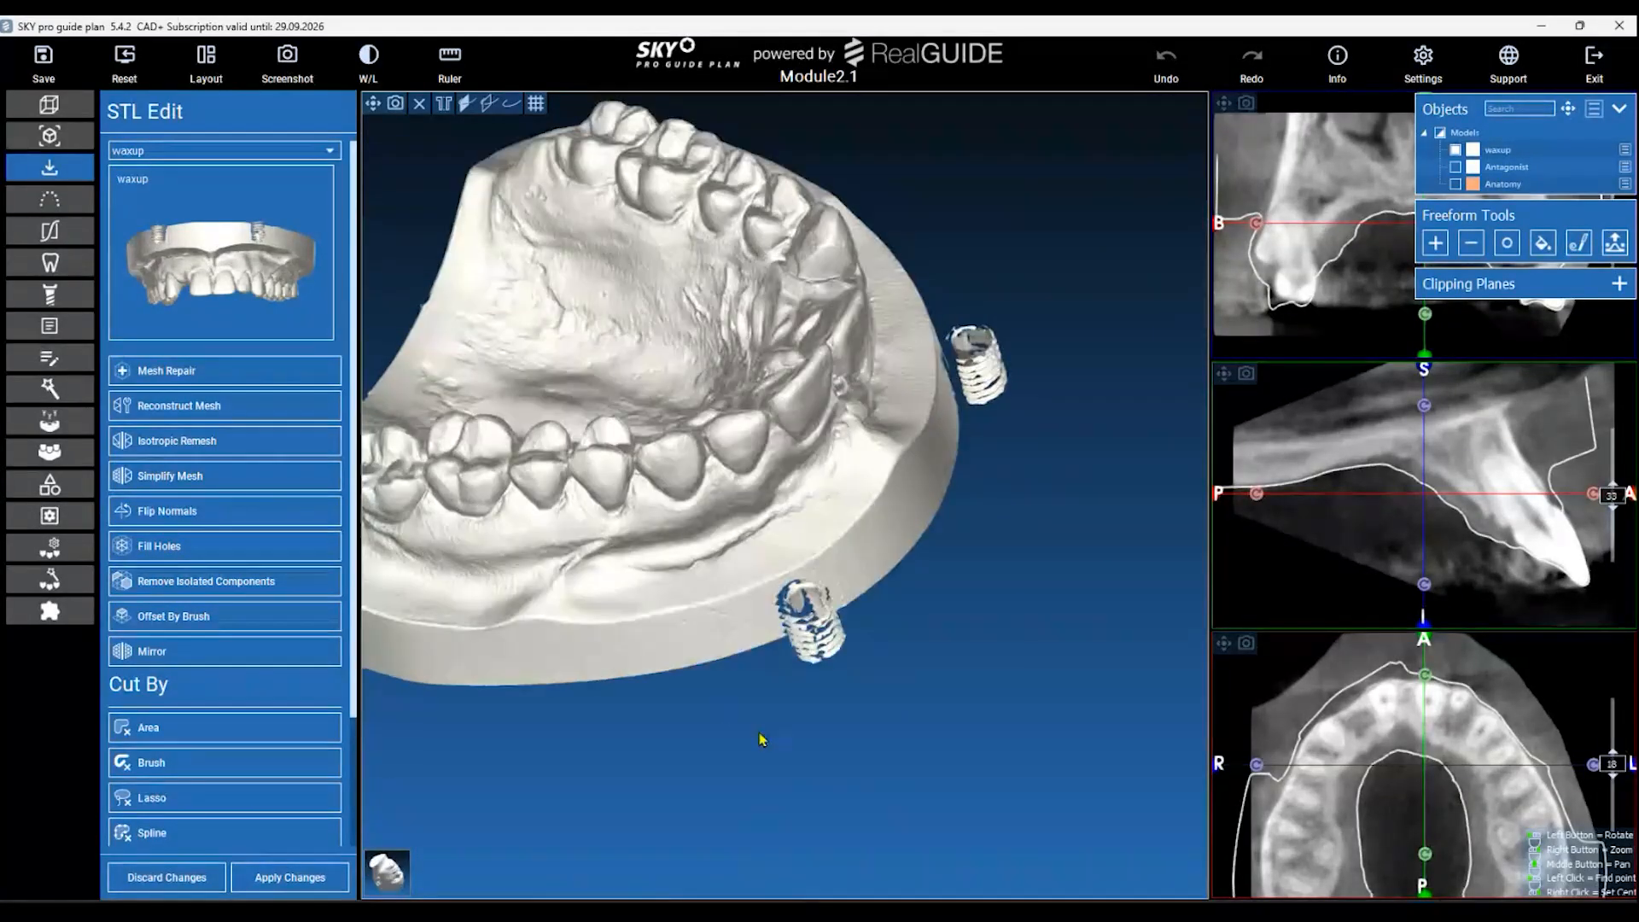
pyautogui.scroll(-3, 222, 743)
pyautogui.click(213, 679)
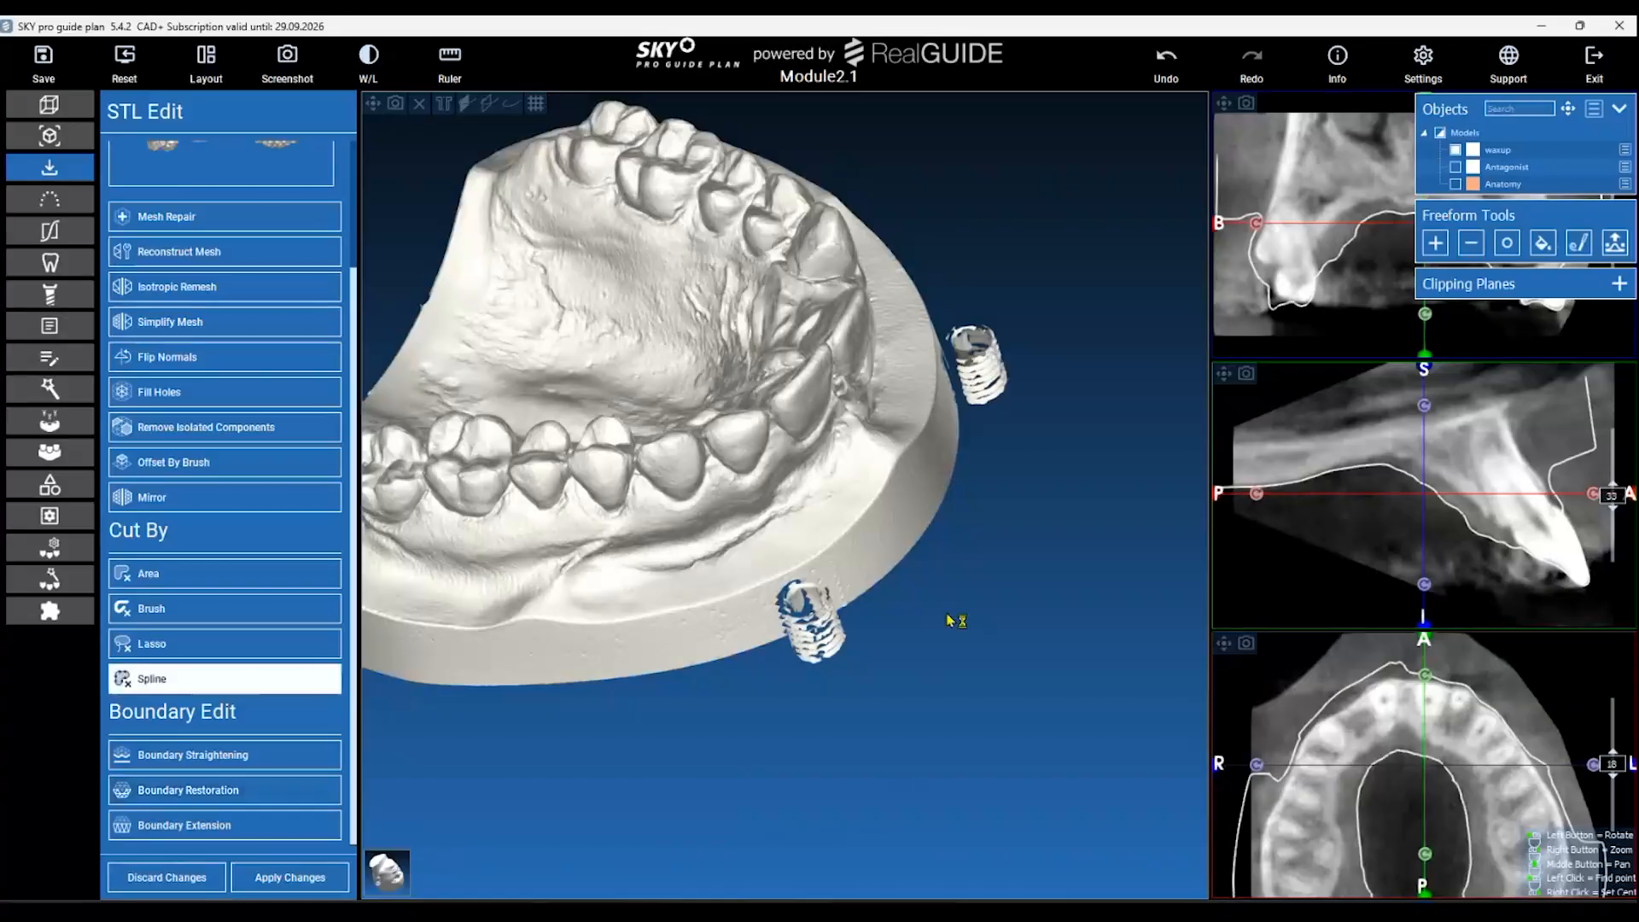
pyautogui.scroll(2, 946, 615)
pyautogui.moveTo(1051, 687); pyautogui.dragTo(1046, 741)
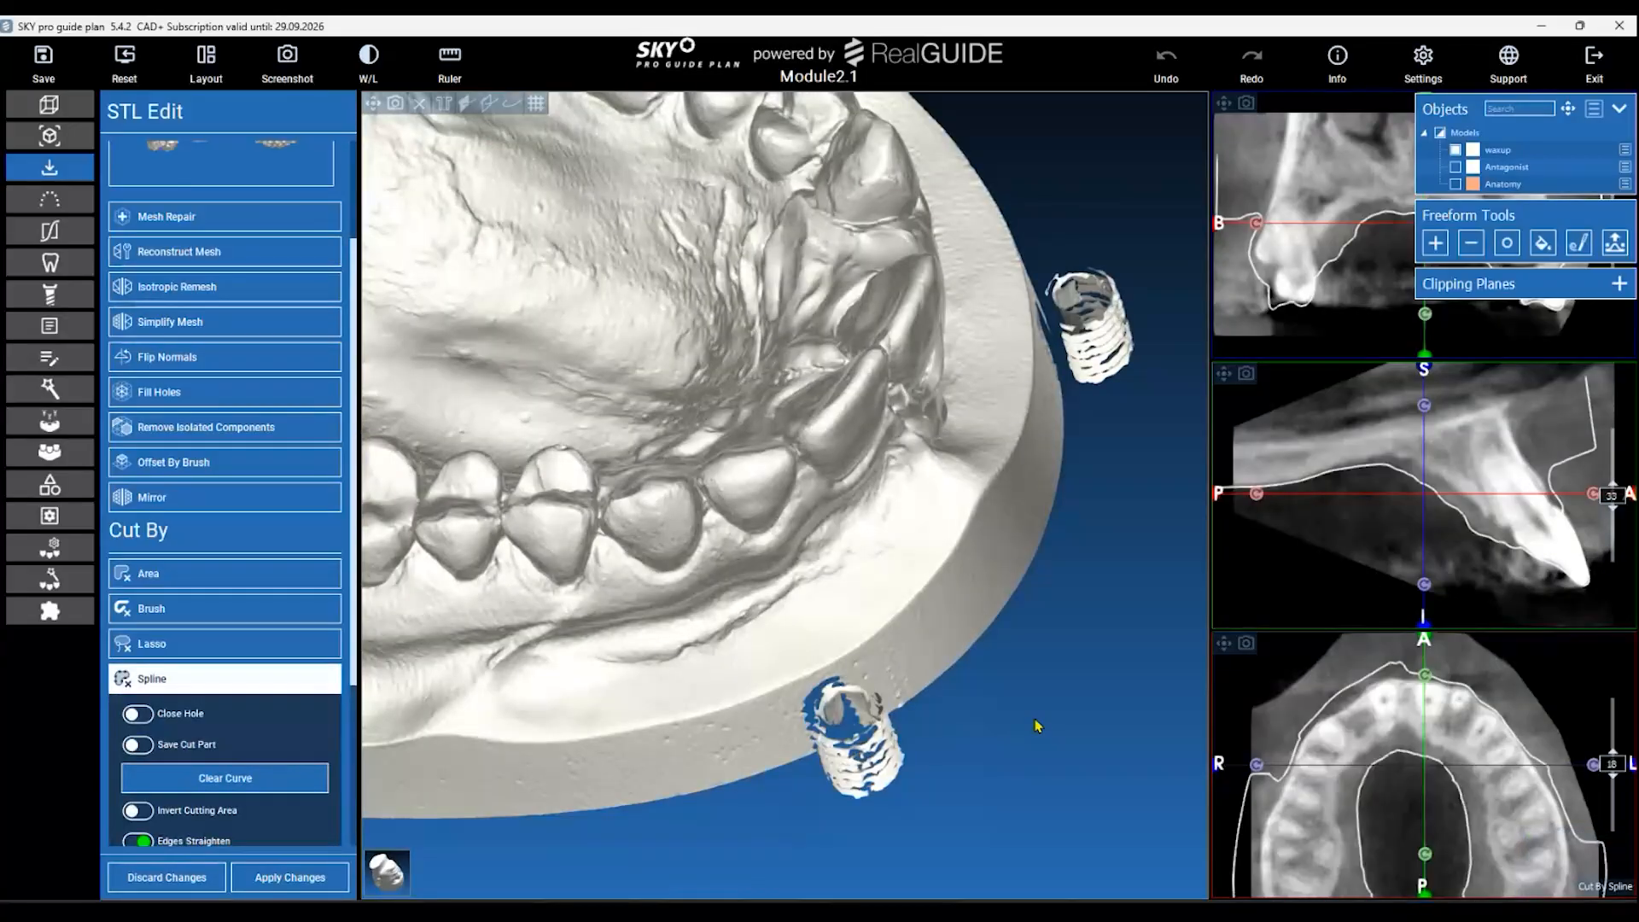
pyautogui.scroll(2, 853, 665)
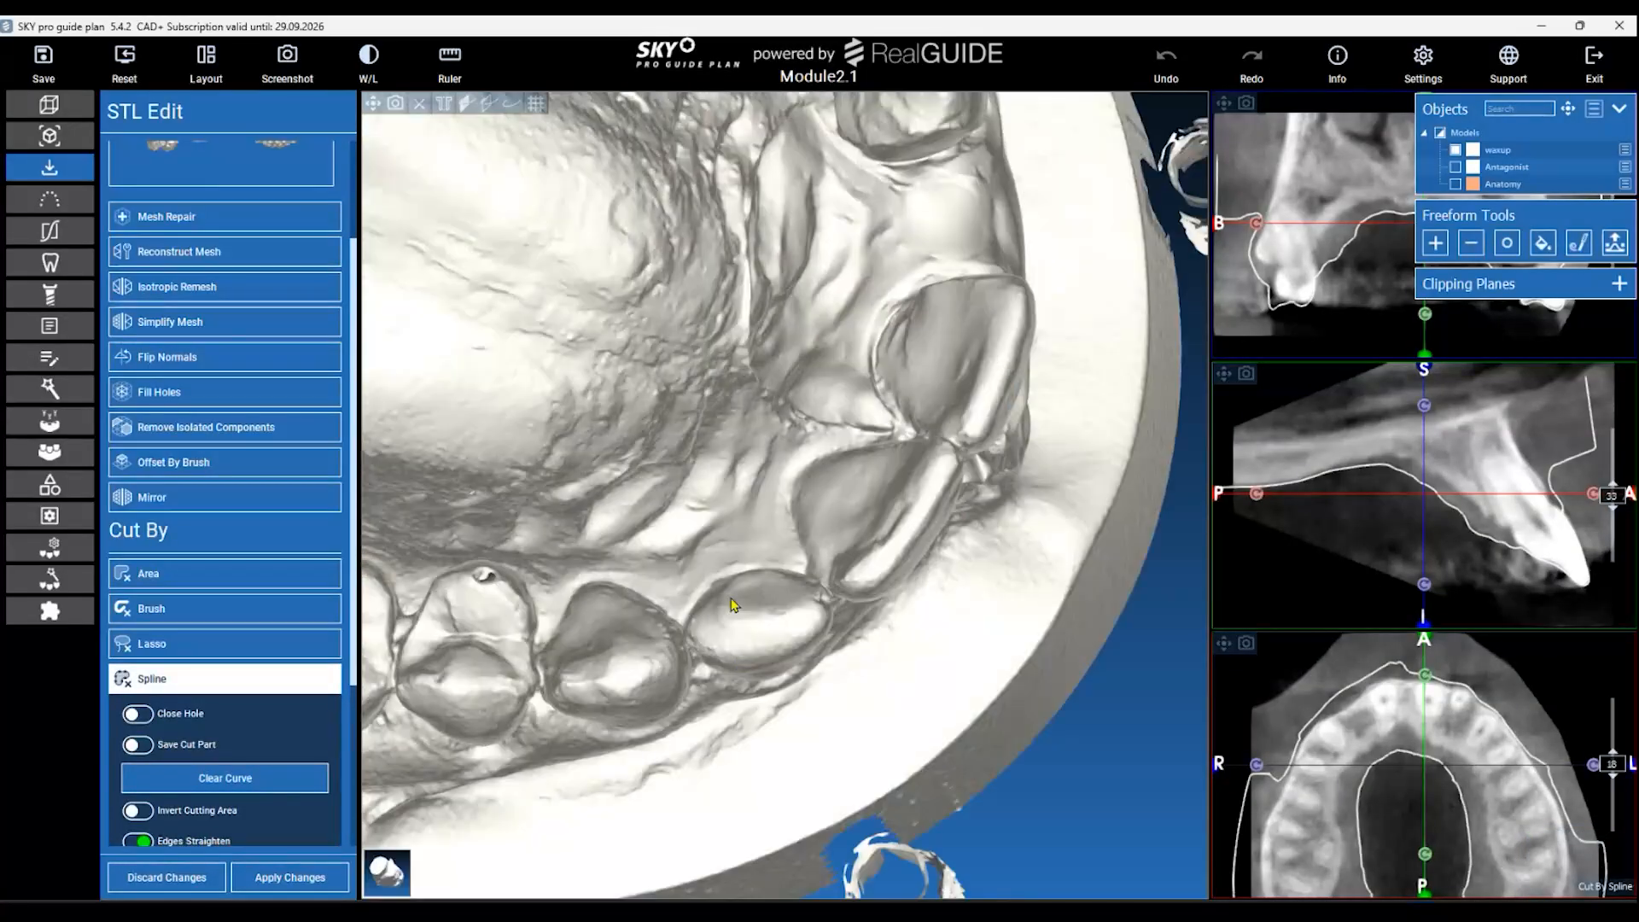
pyautogui.click(721, 574)
pyautogui.click(694, 596)
pyautogui.click(683, 627)
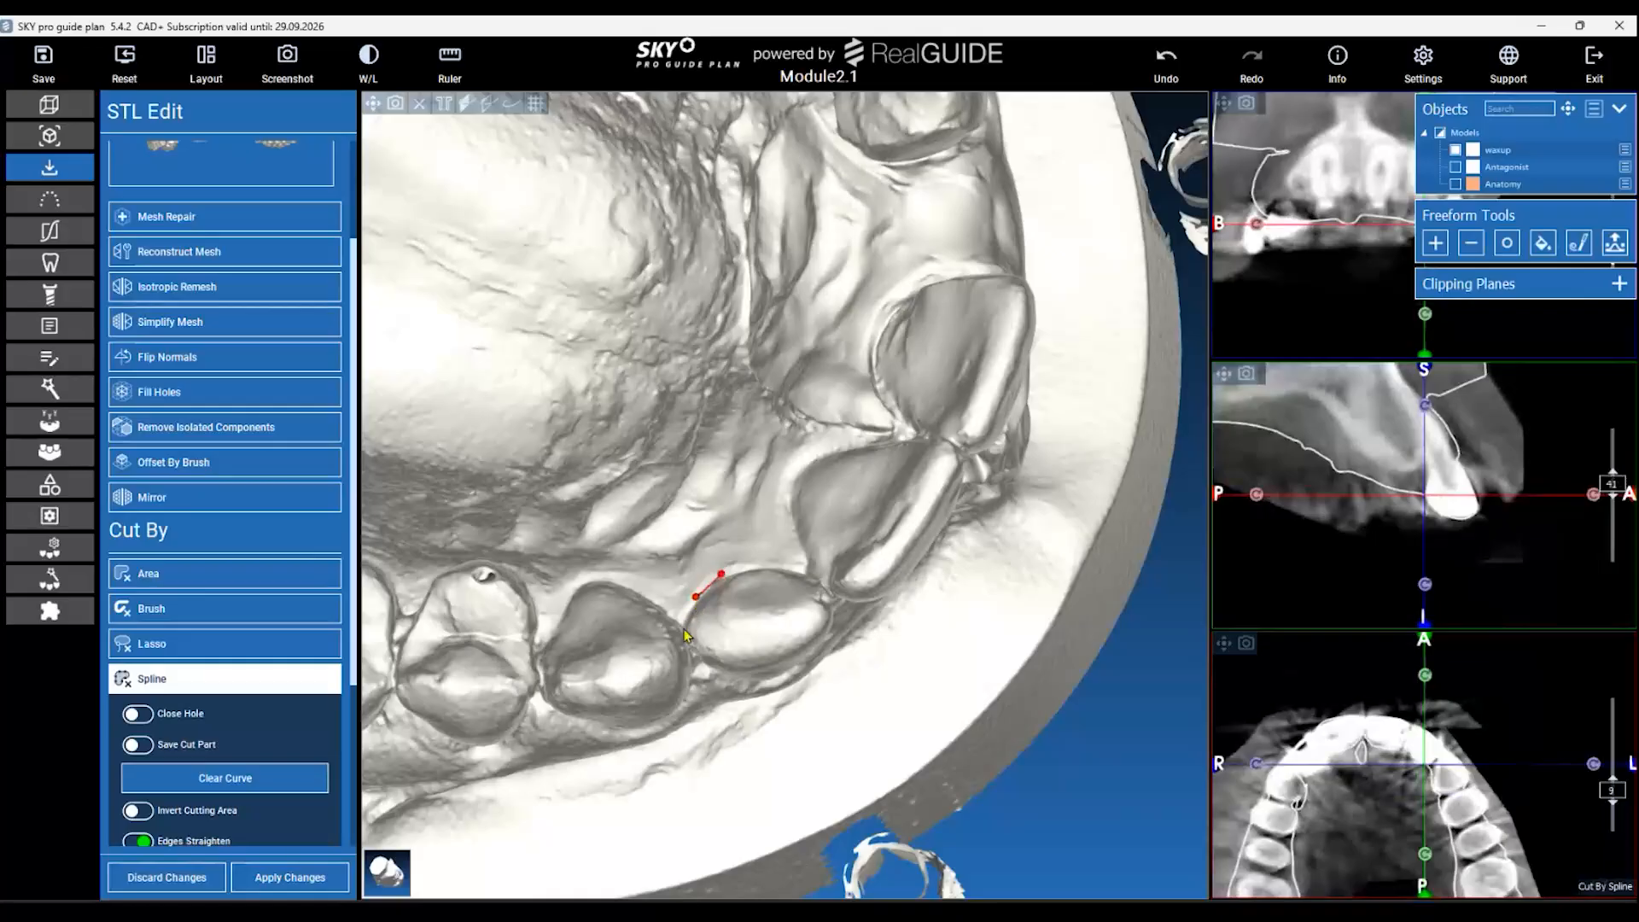
# Continue the cutting spline along the lateral incisor's facial gumline up to the contact with the central incisor.
pyautogui.moveTo(1043, 792); pyautogui.dragTo(992, 627)
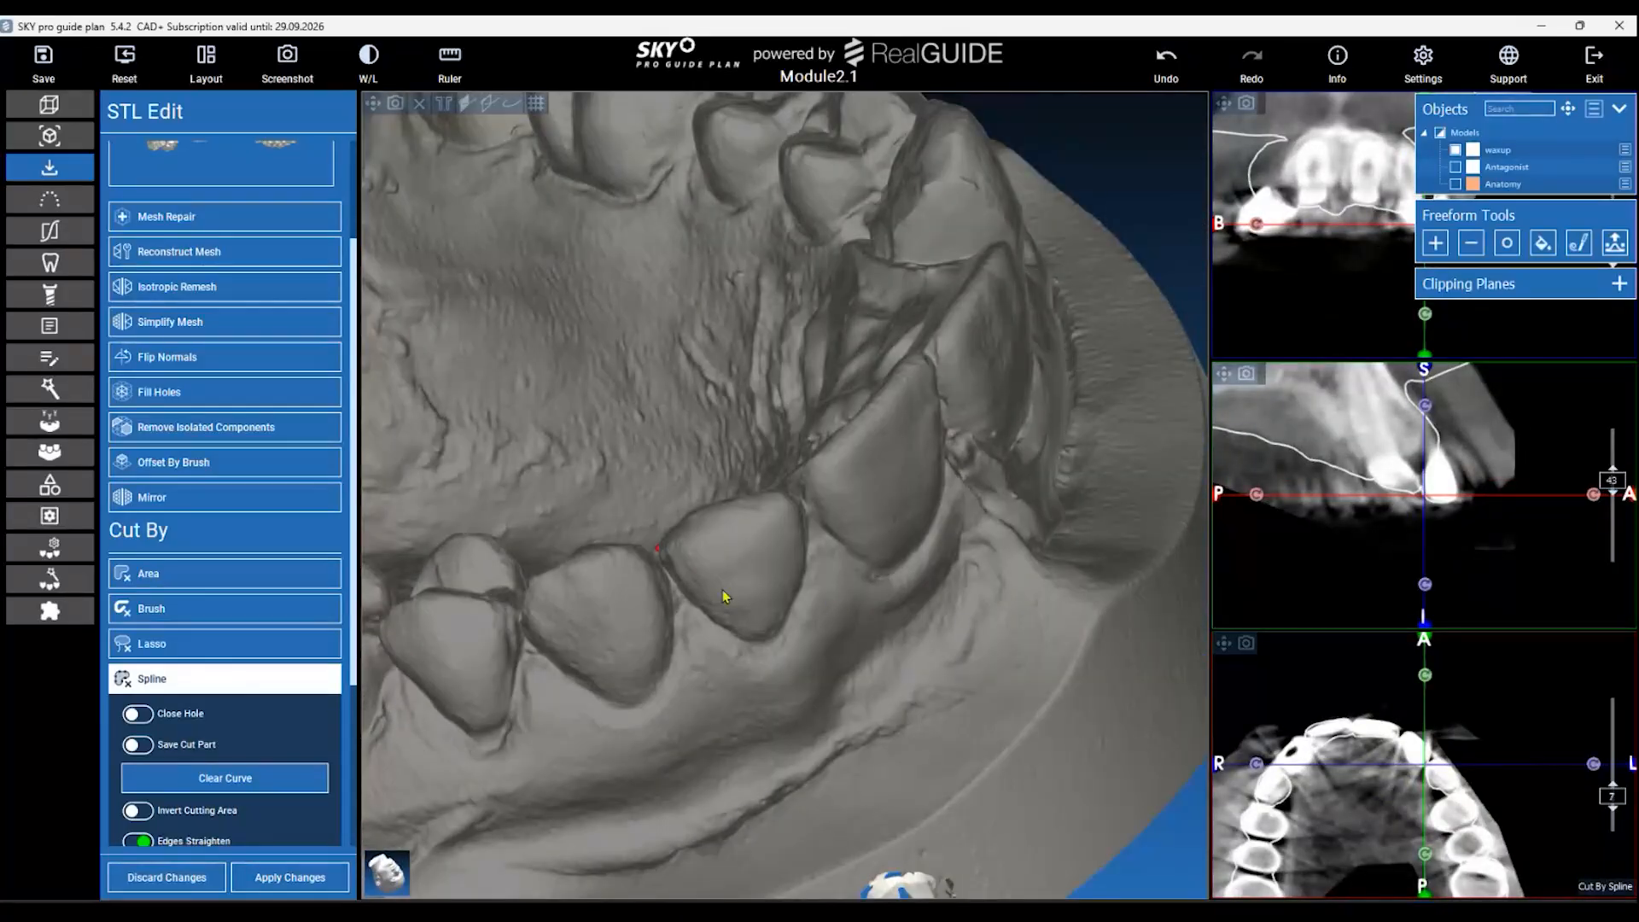
pyautogui.click(696, 607)
pyautogui.click(733, 635)
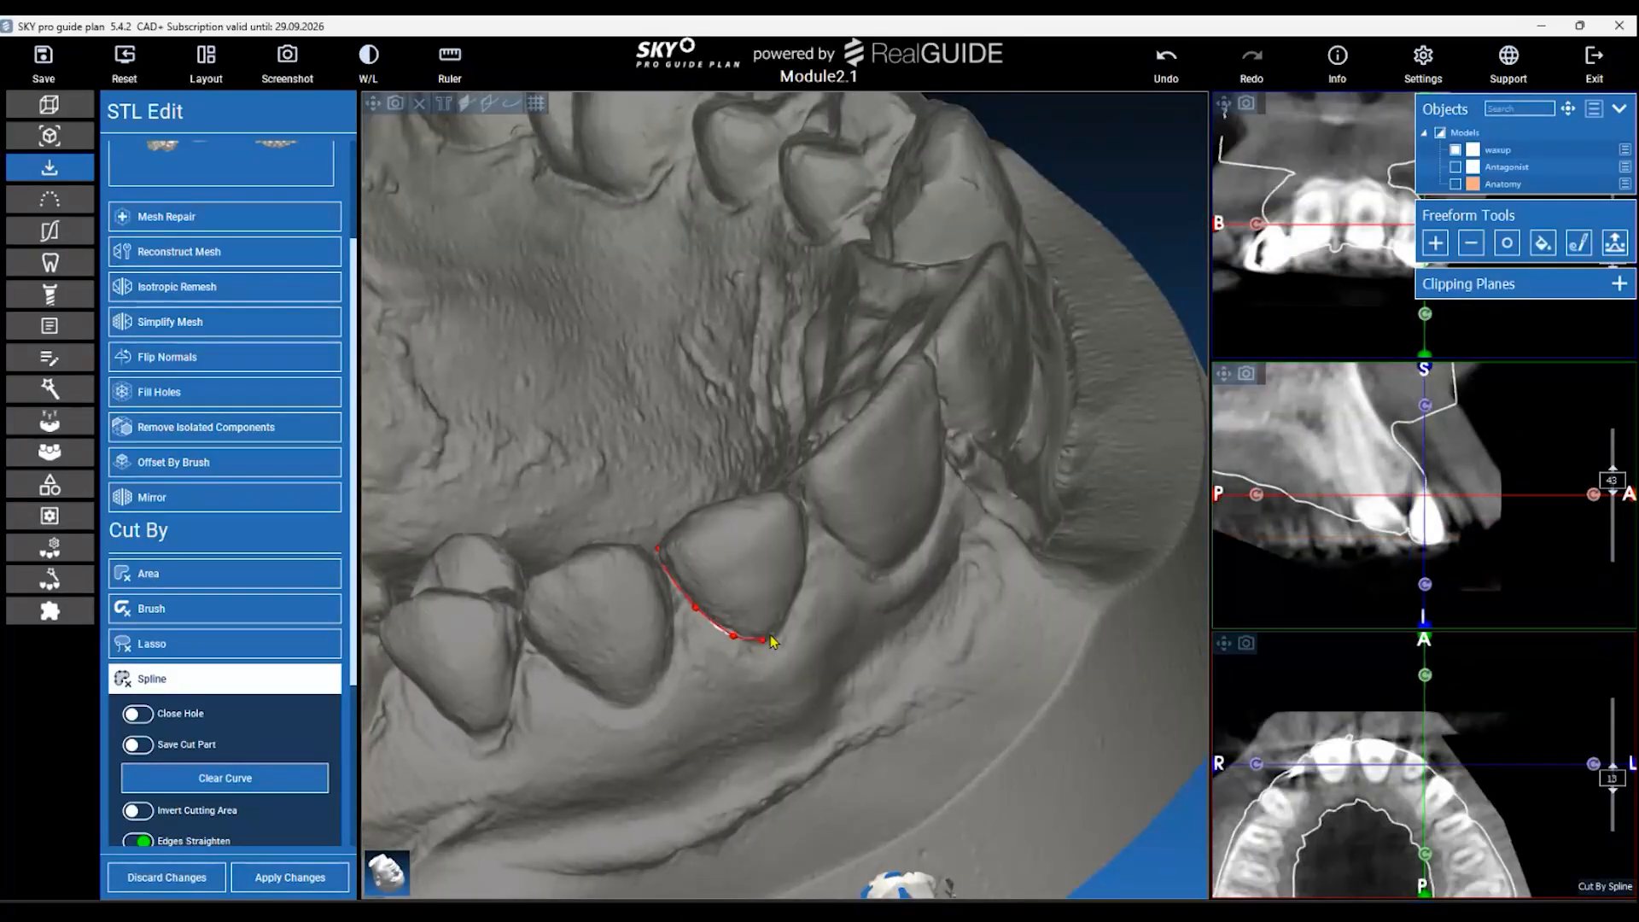
pyautogui.click(797, 604)
pyautogui.click(813, 540)
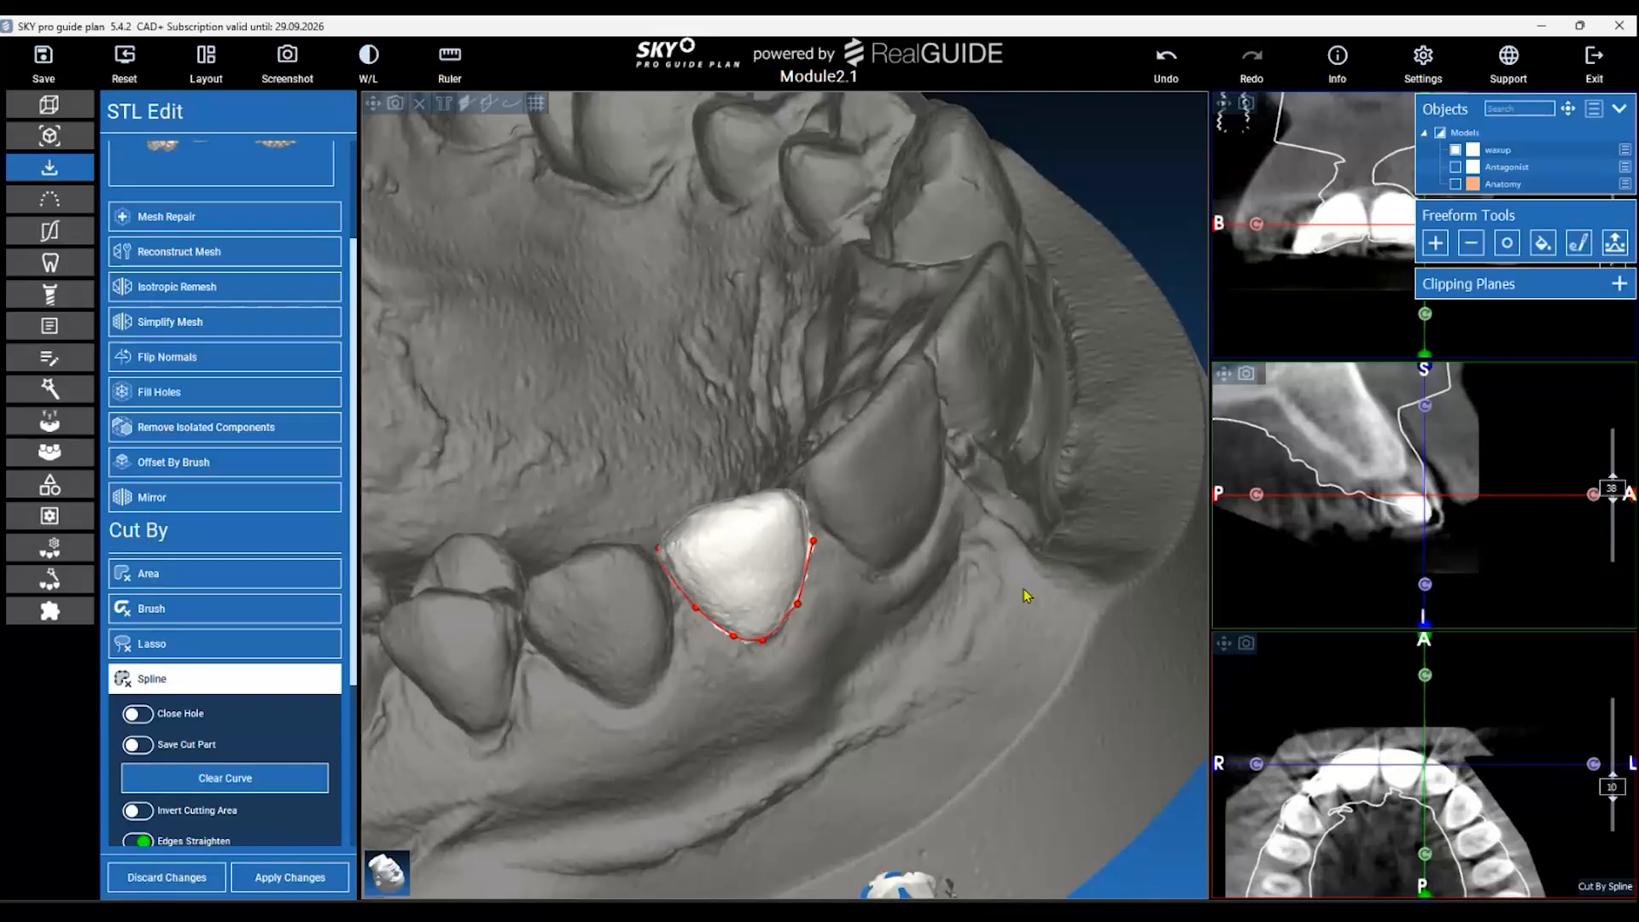
# Add a spline point on the lateral incisor's palatal side and adjust the curve points next to the canine.
pyautogui.scroll(-3, 1032, 650)
pyautogui.moveTo(1110, 720); pyautogui.dragTo(1064, 832)
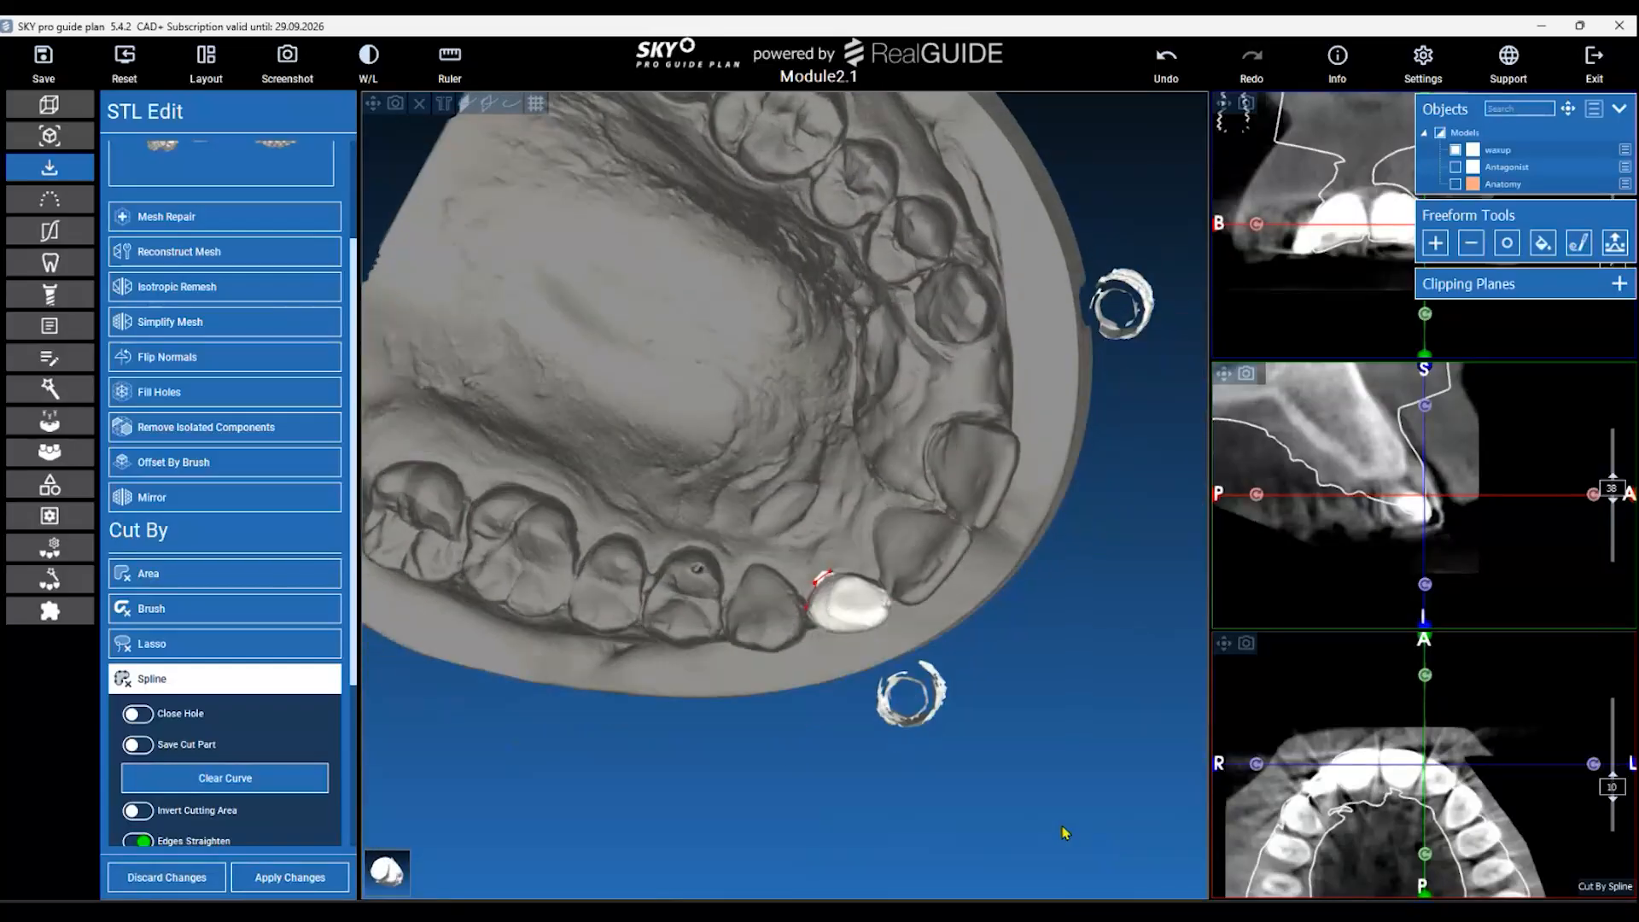
pyautogui.scroll(5, 999, 725)
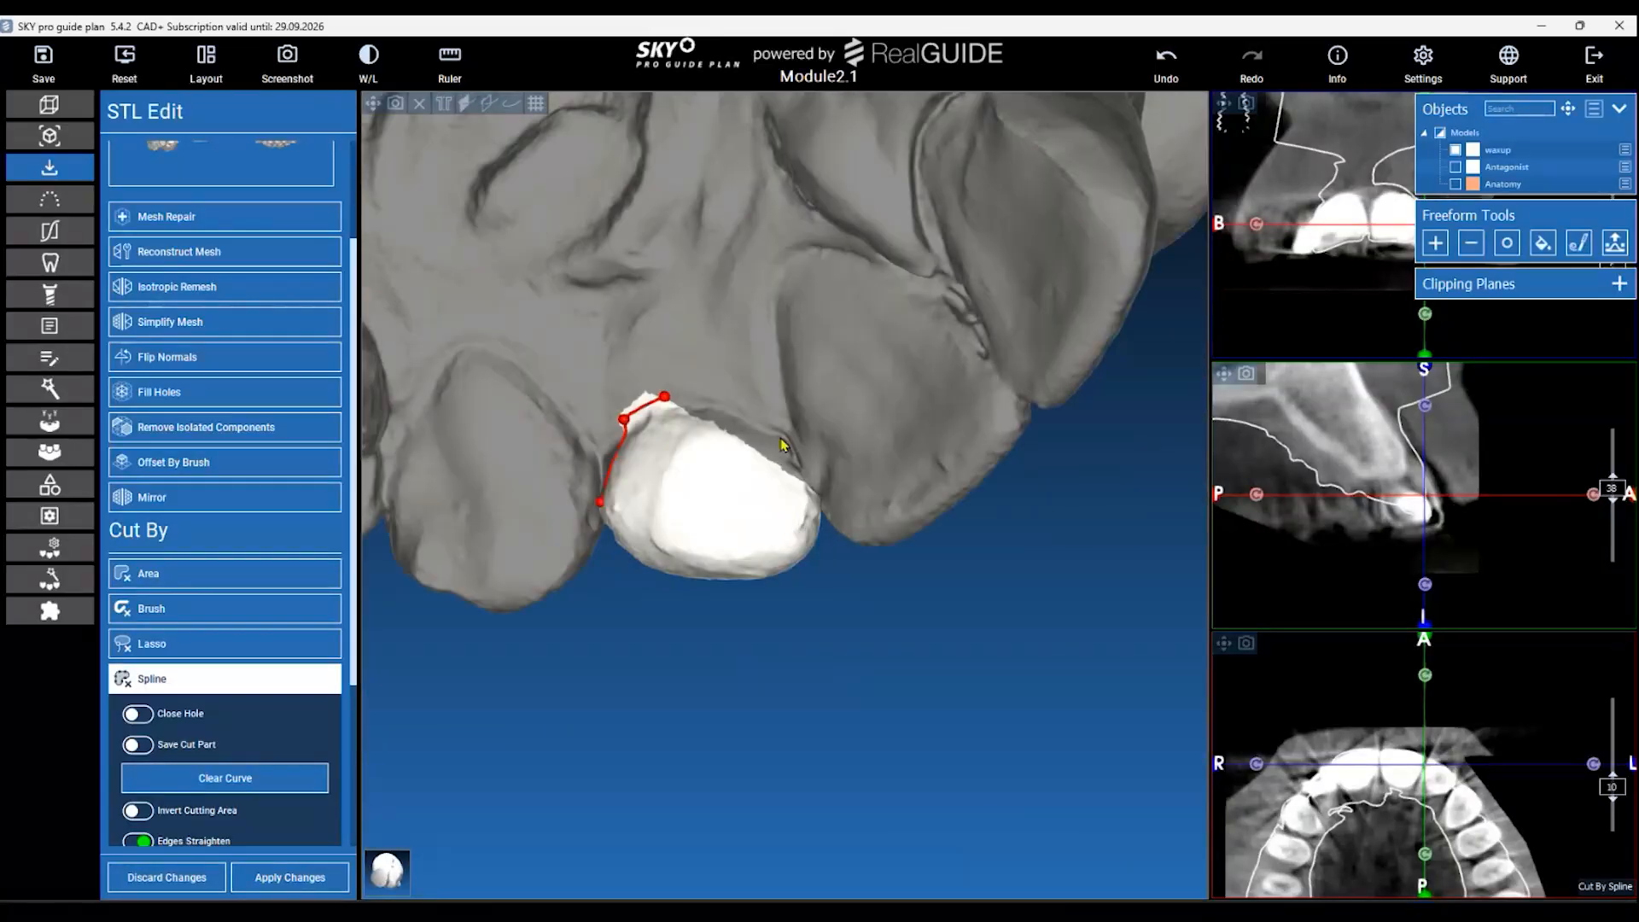
pyautogui.click(781, 434)
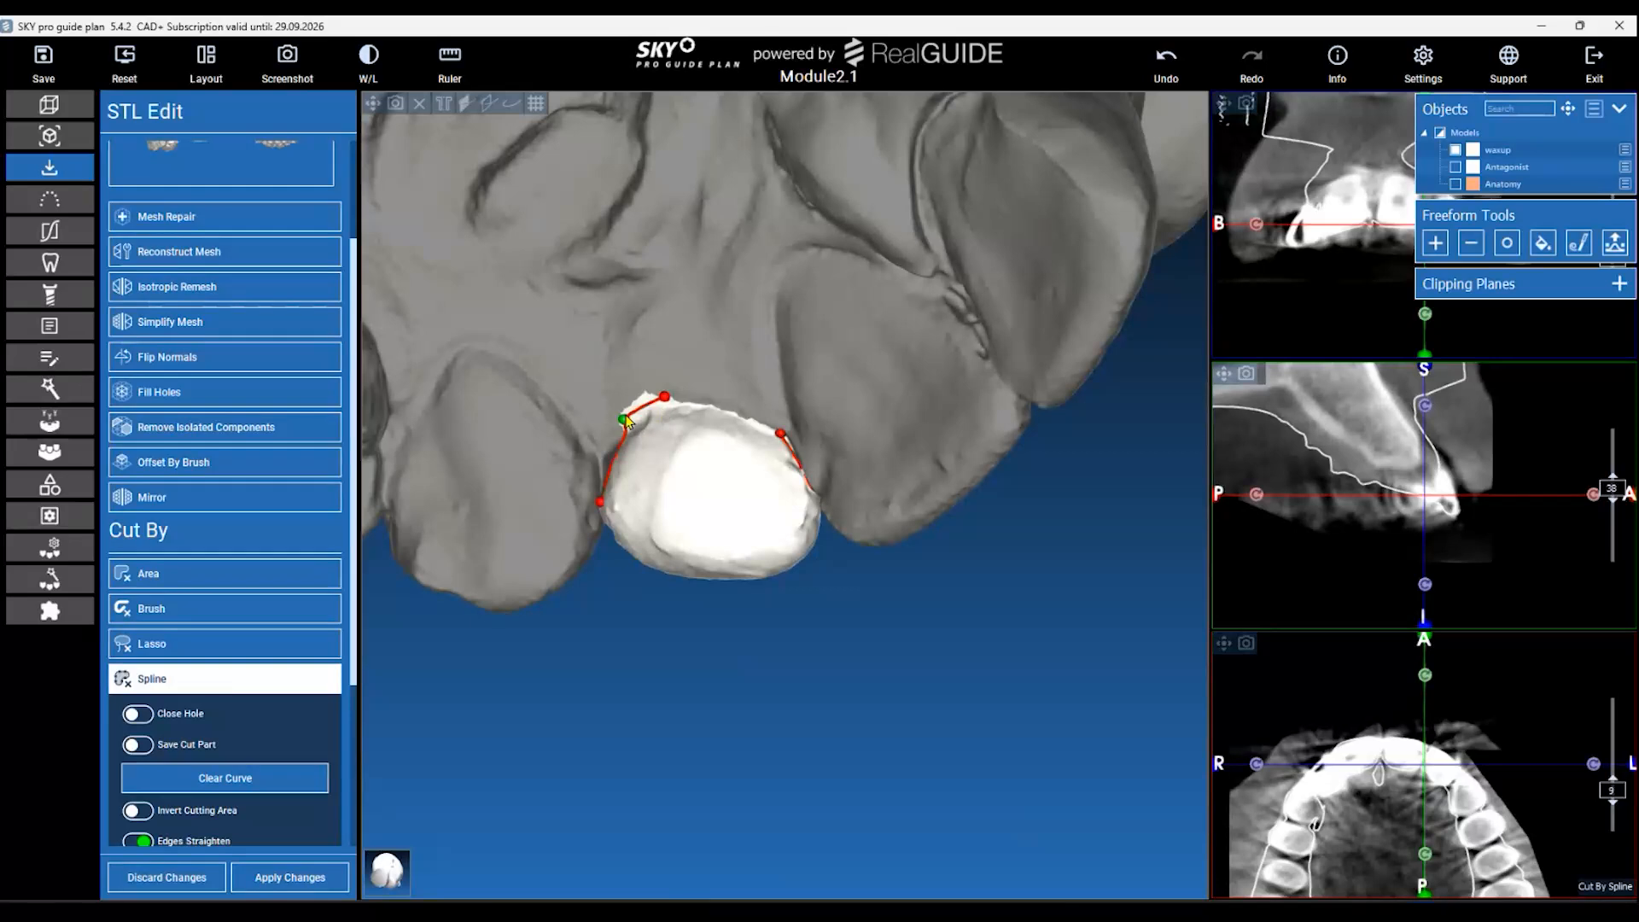
pyautogui.moveTo(630, 420); pyautogui.dragTo(674, 401)
pyautogui.moveTo(685, 666); pyautogui.dragTo(727, 597)
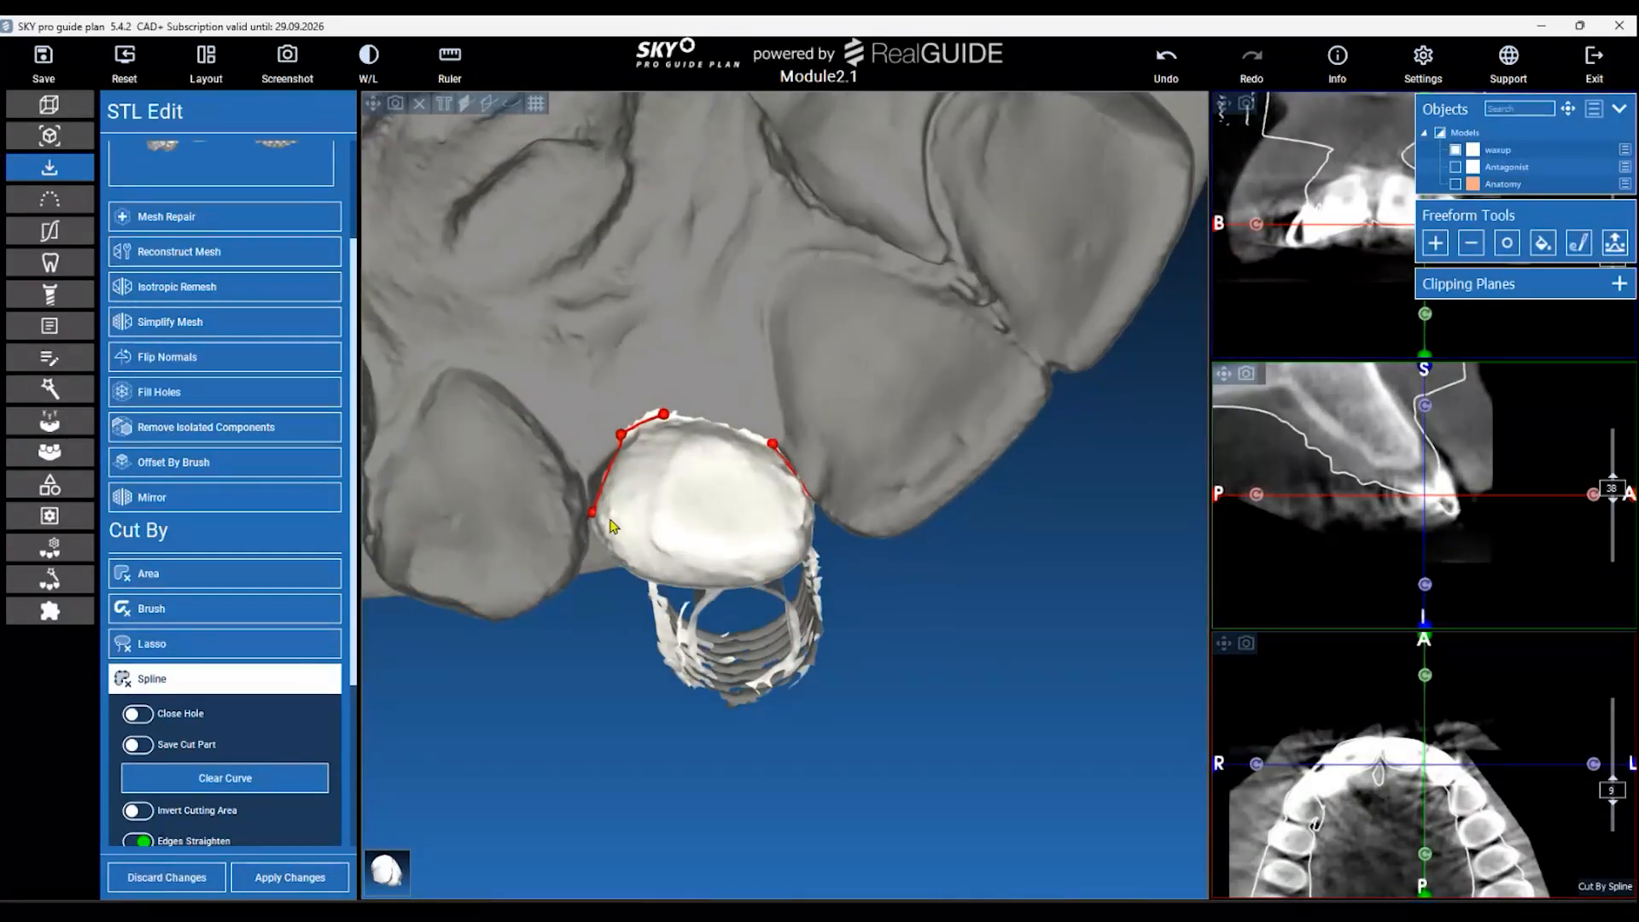
pyautogui.moveTo(595, 518); pyautogui.dragTo(603, 520)
pyautogui.moveTo(644, 677); pyautogui.dragTo(559, 319)
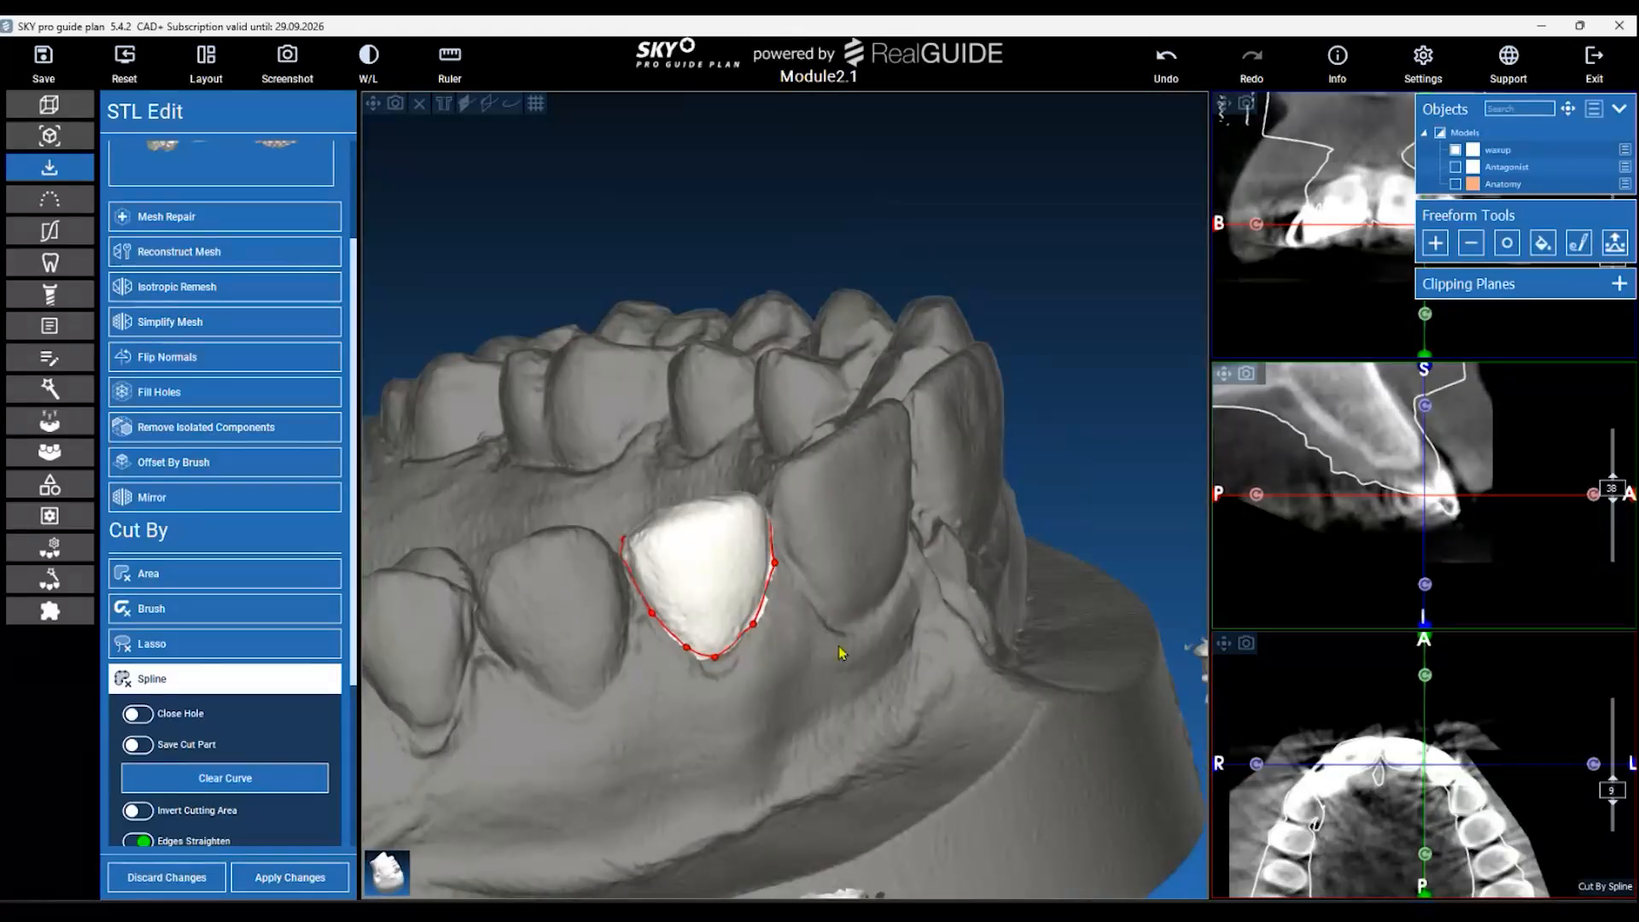
# Undo the stray spline point on the facial surface and adjust the curve along the lateral incisor's gumline.
pyautogui.scroll(2, 837, 646)
pyautogui.moveTo(676, 634)
pyautogui.mouseDown()
pyautogui.moveTo(653, 654)
pyautogui.moveTo(663, 615)
pyautogui.mouseUp()
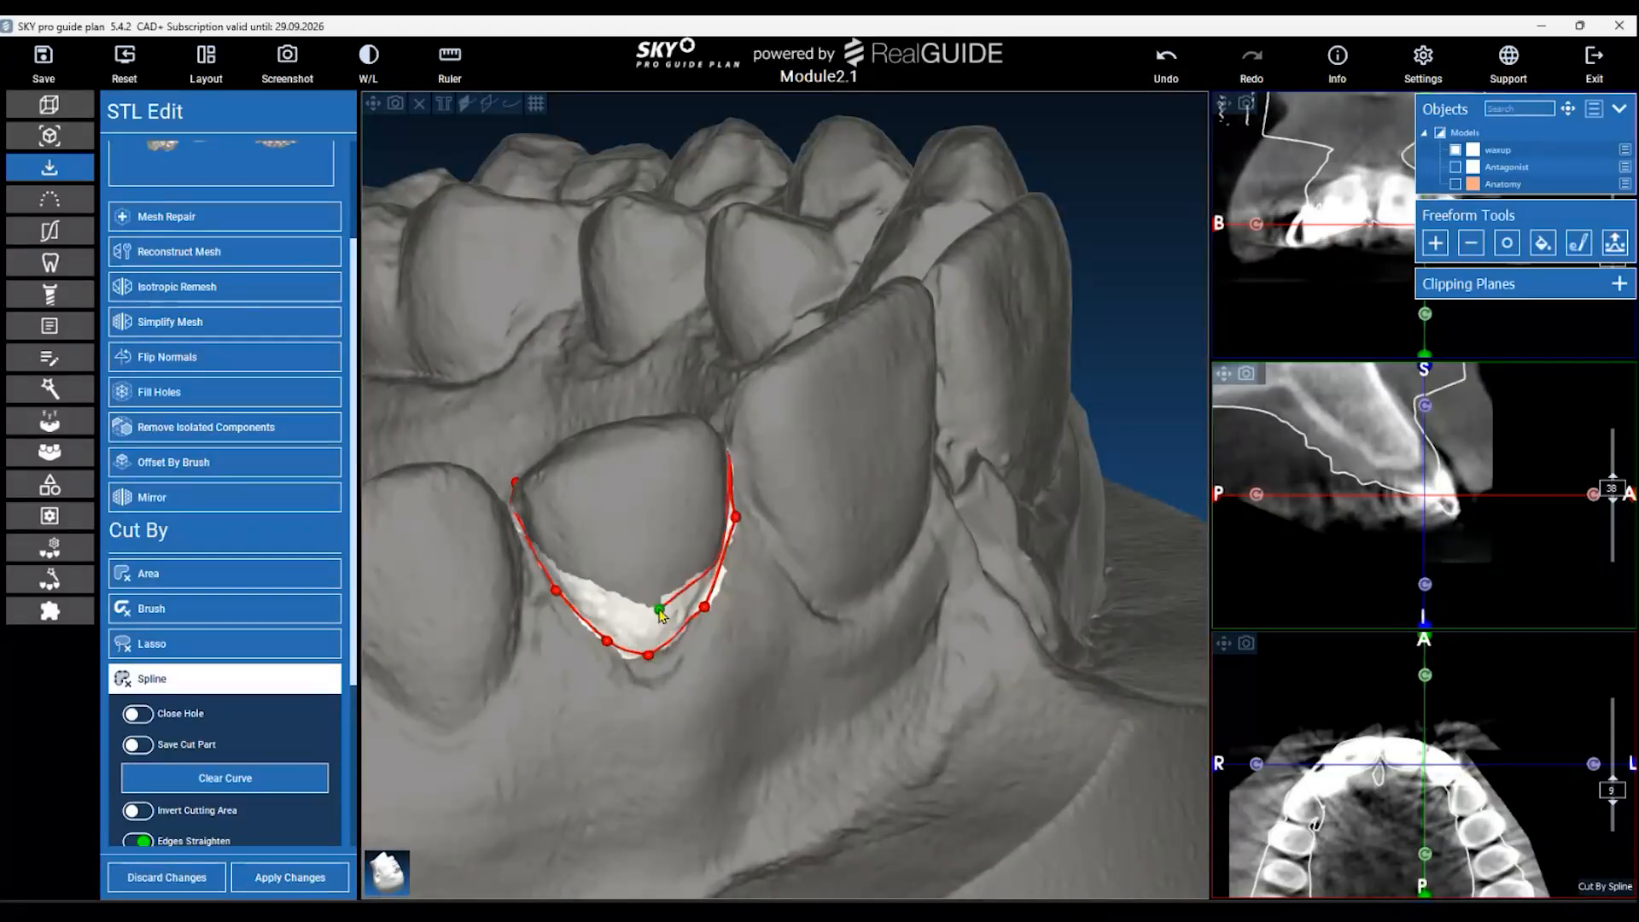
pyautogui.click(1165, 64)
pyautogui.moveTo(648, 669); pyautogui.dragTo(602, 650)
# Cut the waxup along the spline with Edges Straighten enabled, keeping only the lateral incisor crown.
pyautogui.scroll(-2, 645, 440)
pyautogui.moveTo(1067, 287); pyautogui.dragTo(1035, 596)
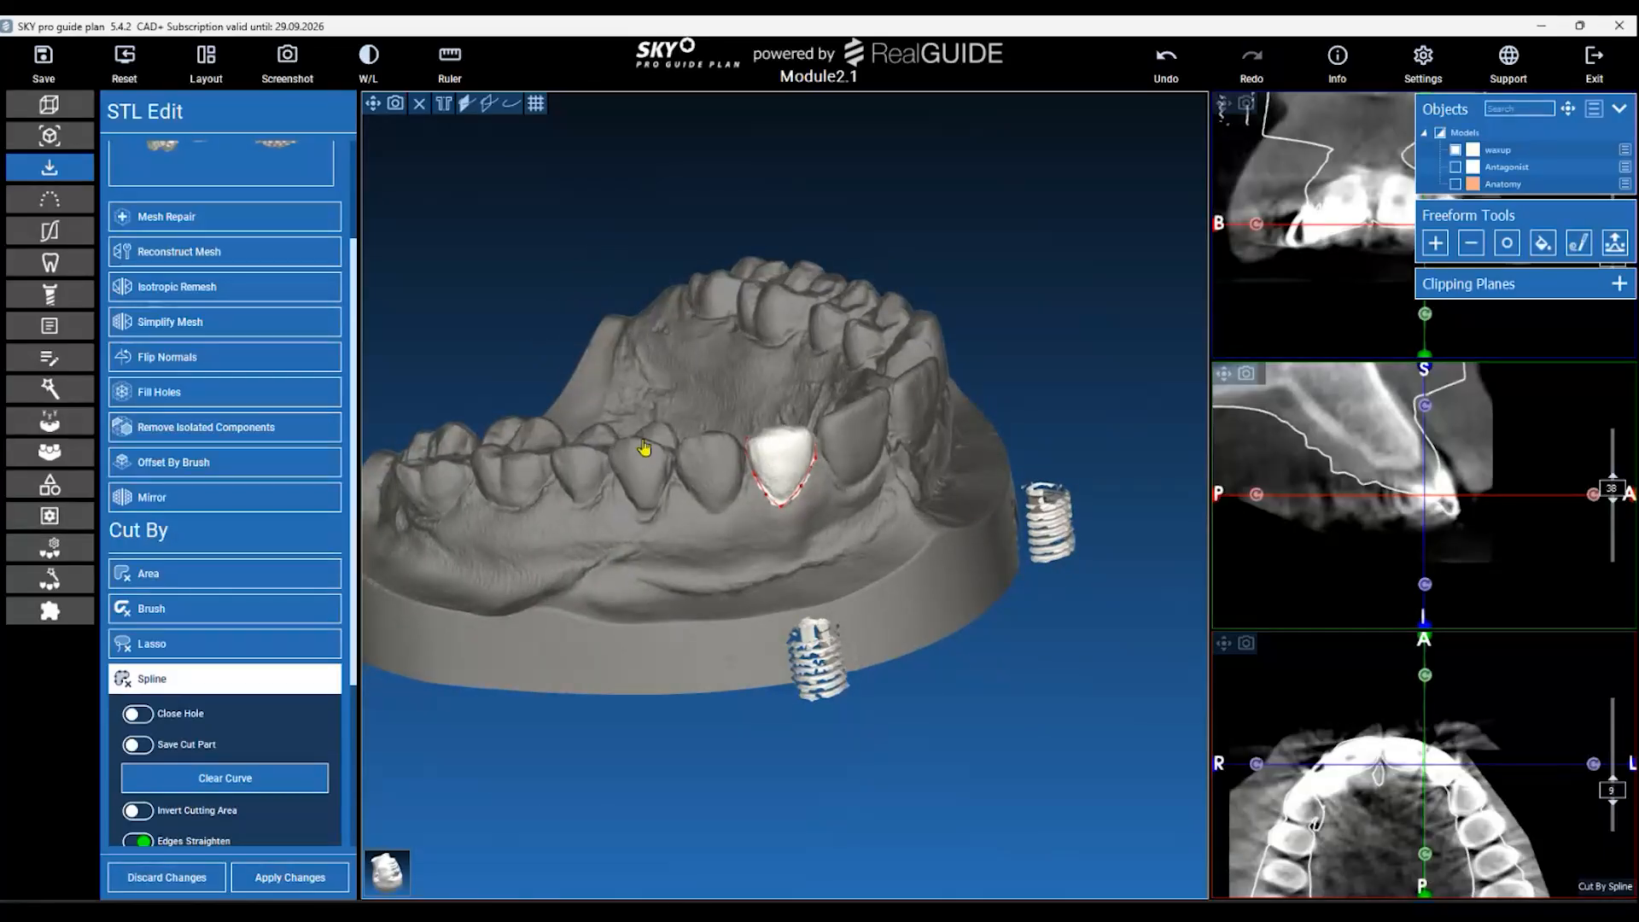
pyautogui.scroll(-2, 238, 734)
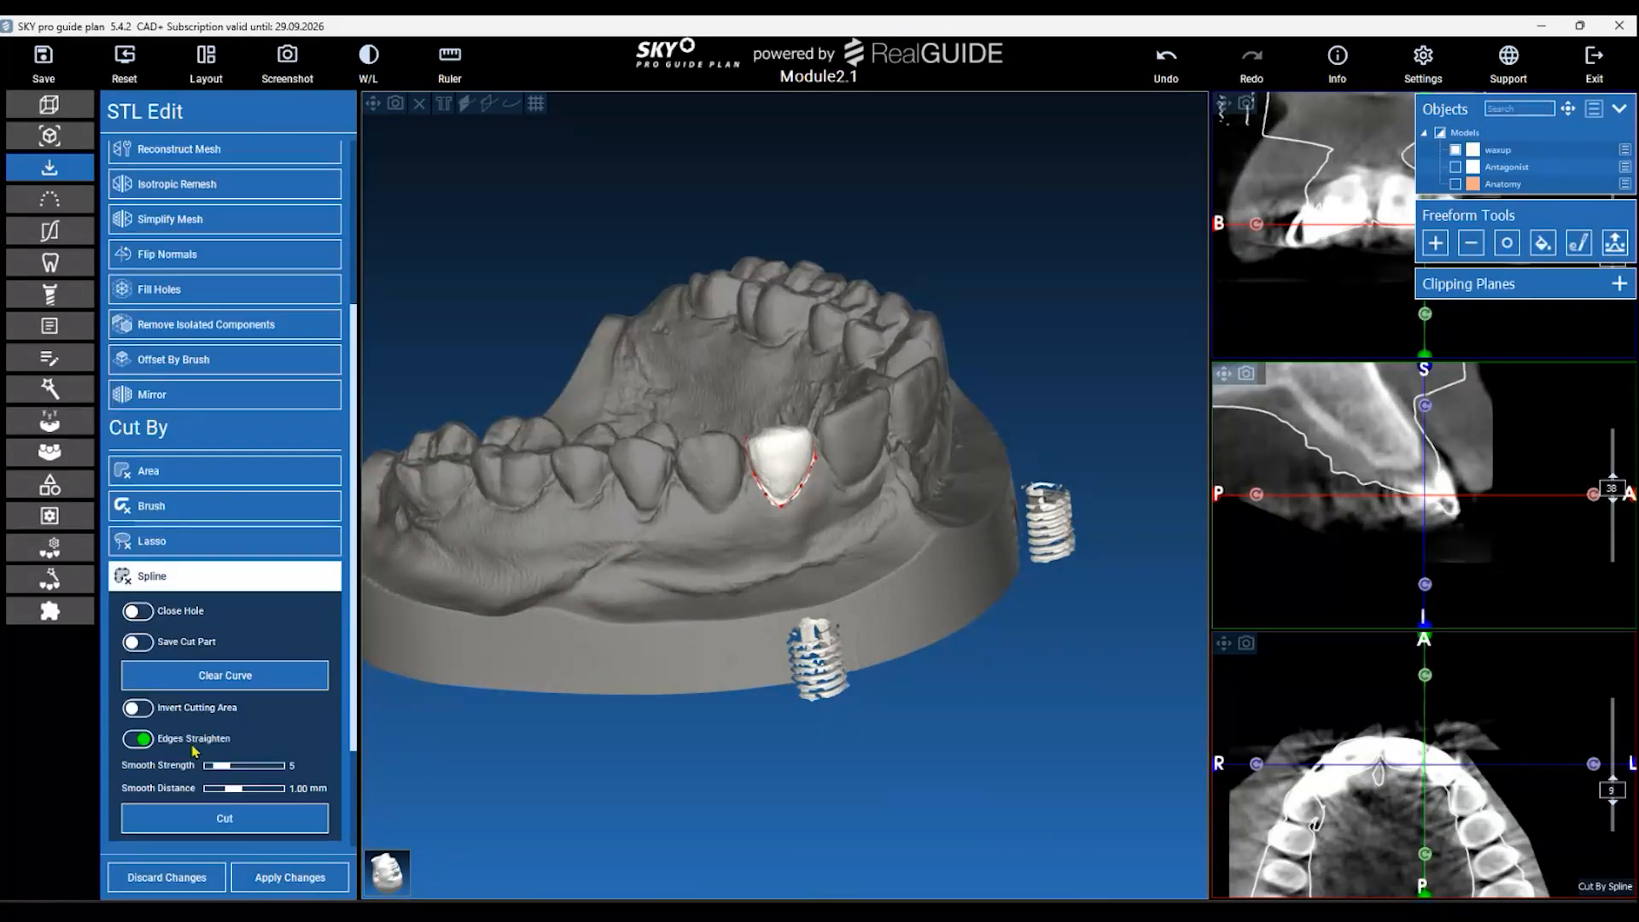
pyautogui.click(297, 821)
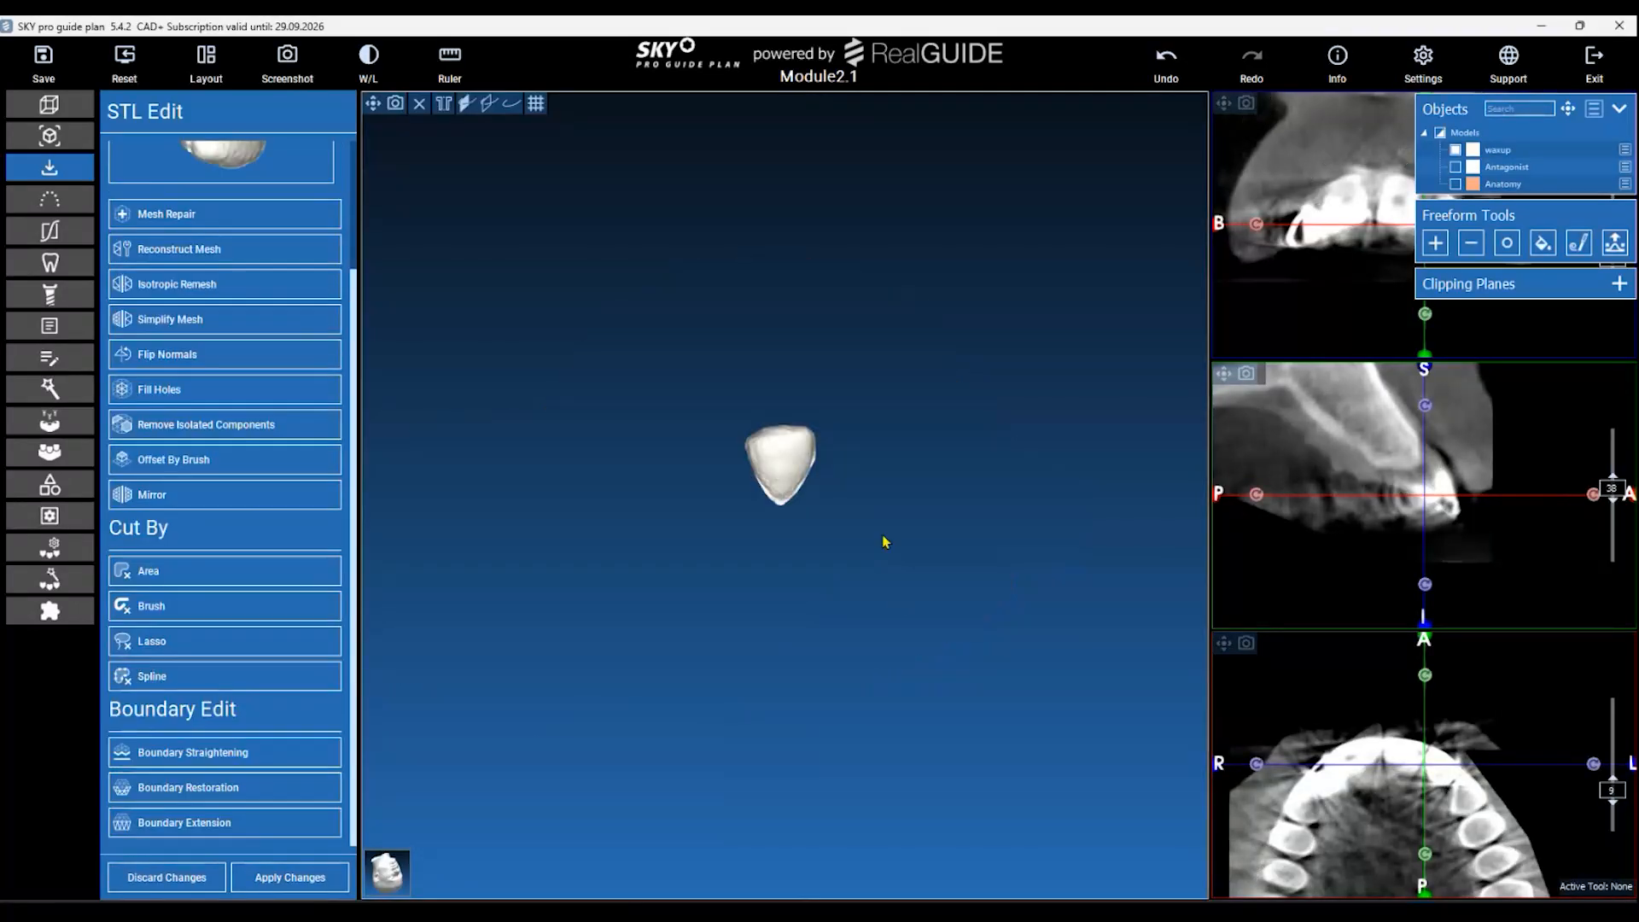
# Examine the isolated lateral incisor shell from the facial side and in profile.
pyautogui.moveTo(857, 557); pyautogui.dragTo(847, 664)
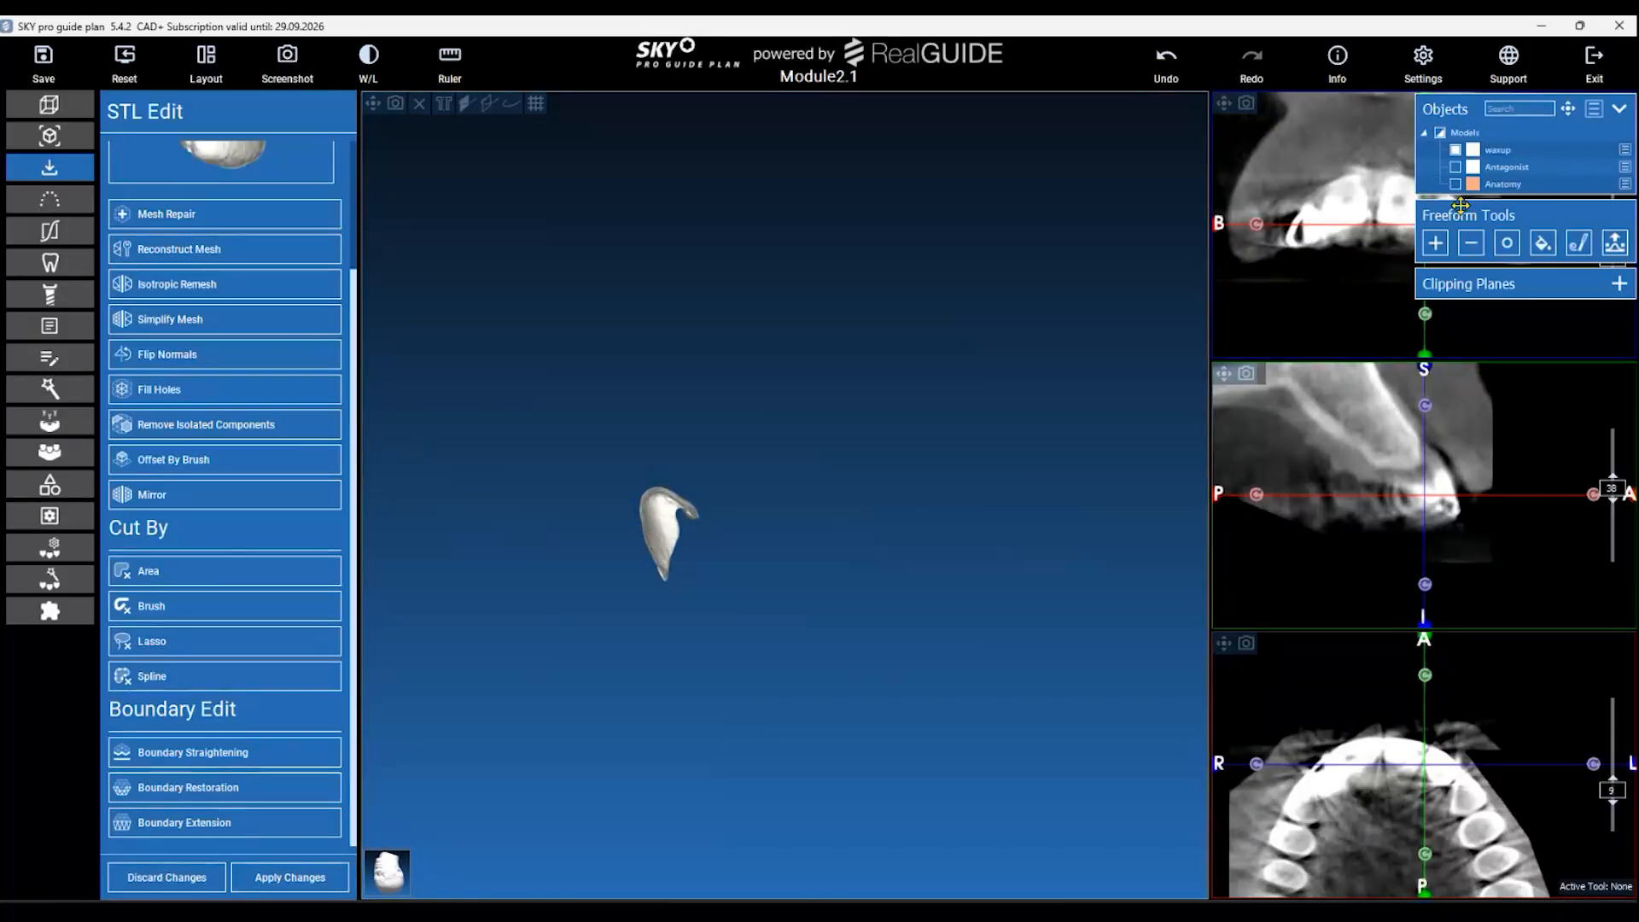
pyautogui.moveTo(676, 640); pyautogui.dragTo(811, 530)
pyautogui.click(1455, 183)
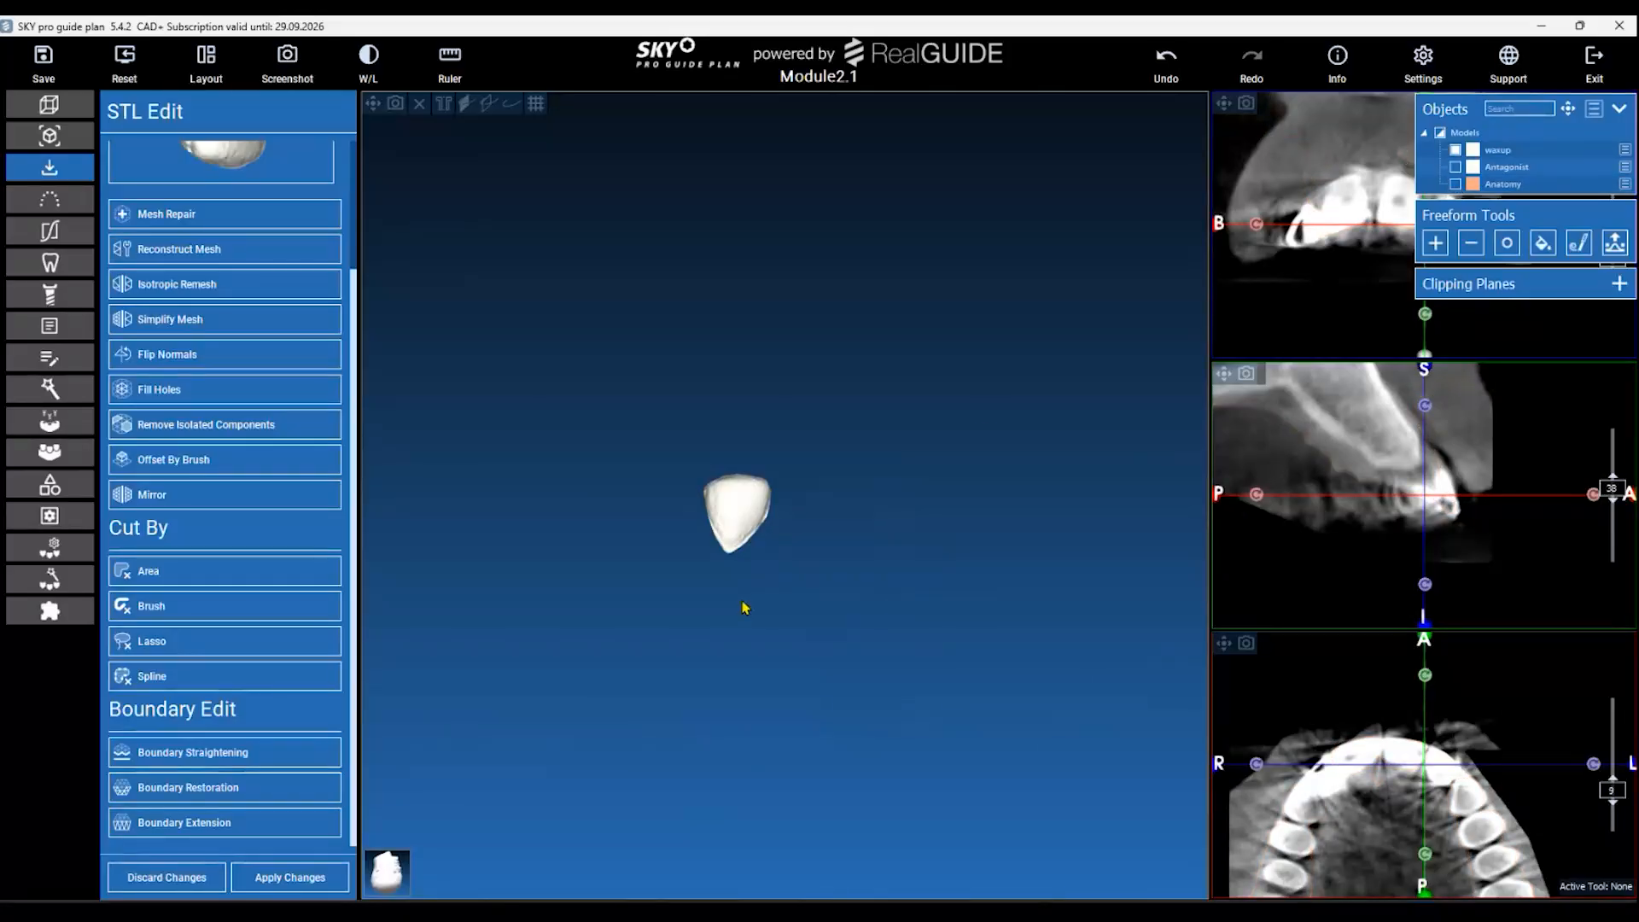
pyautogui.scroll(3, 863, 669)
pyautogui.moveTo(863, 669); pyautogui.dragTo(885, 587)
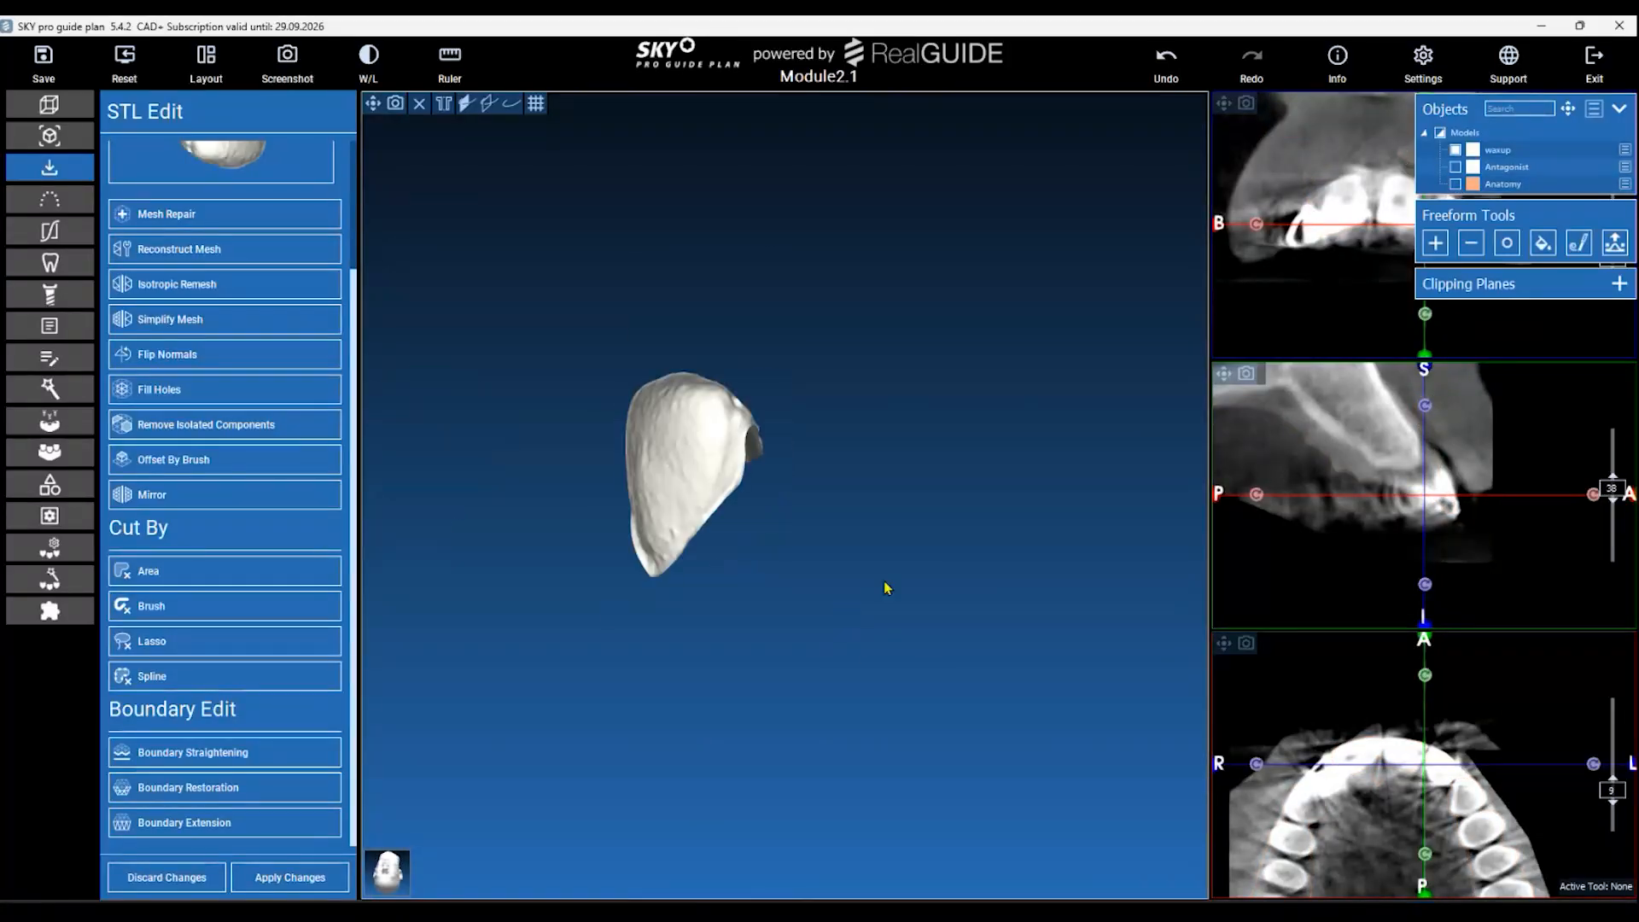
# Enlarge the 3D view to fill the workspace and examine the inner side and edge of the waxup tooth shell.
pyautogui.click(373, 104)
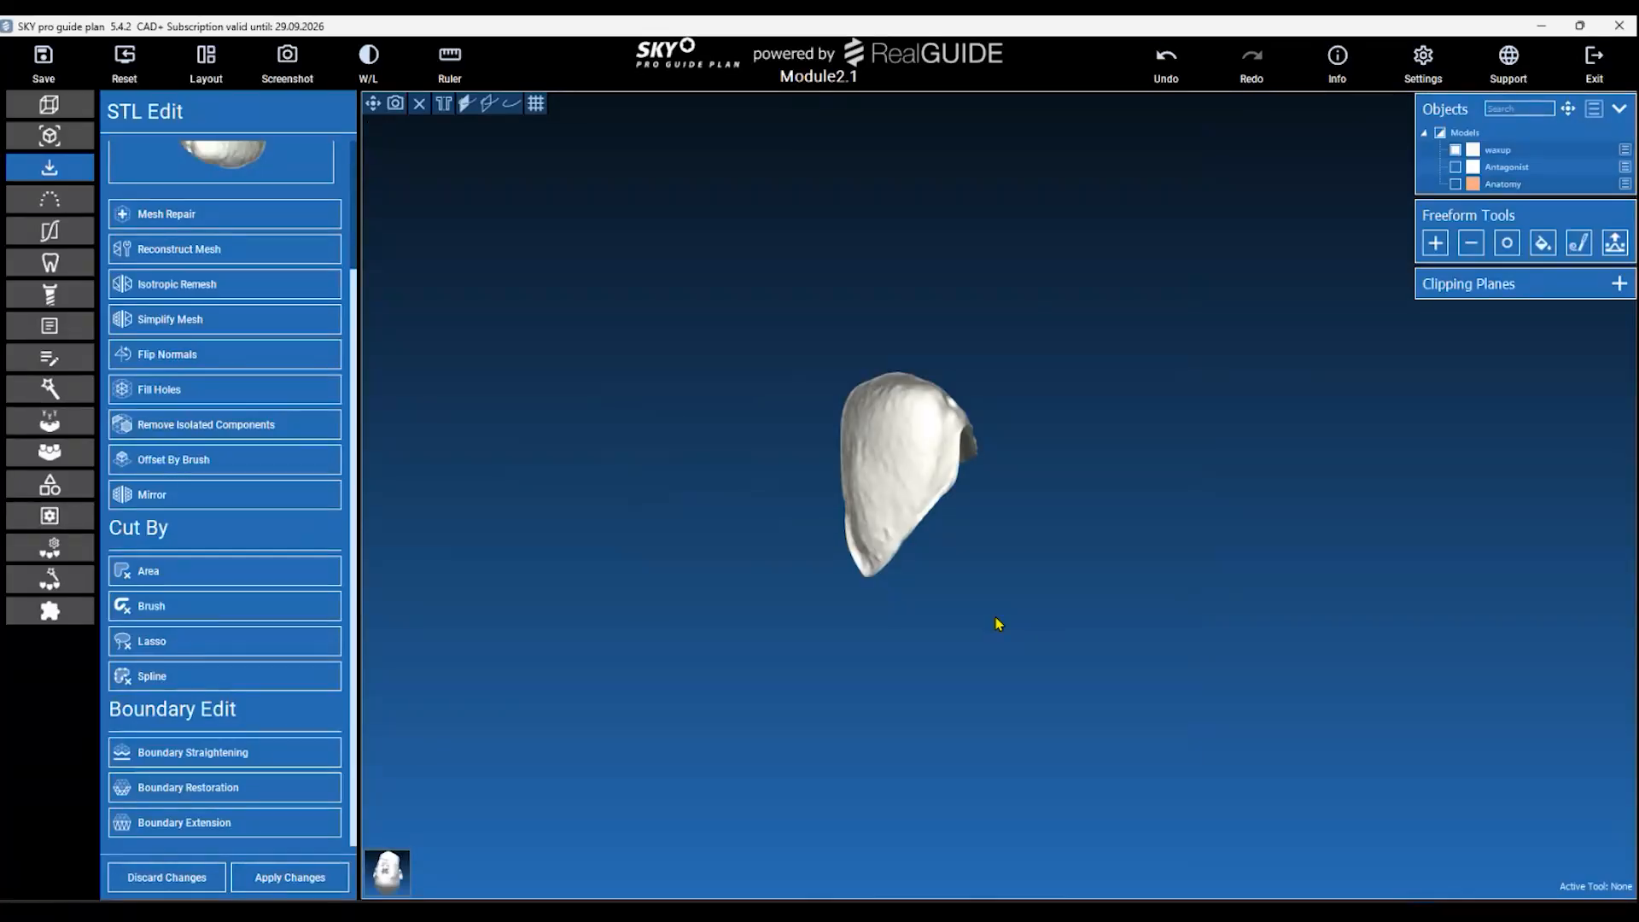
pyautogui.moveTo(1040, 579); pyautogui.dragTo(668, 488)
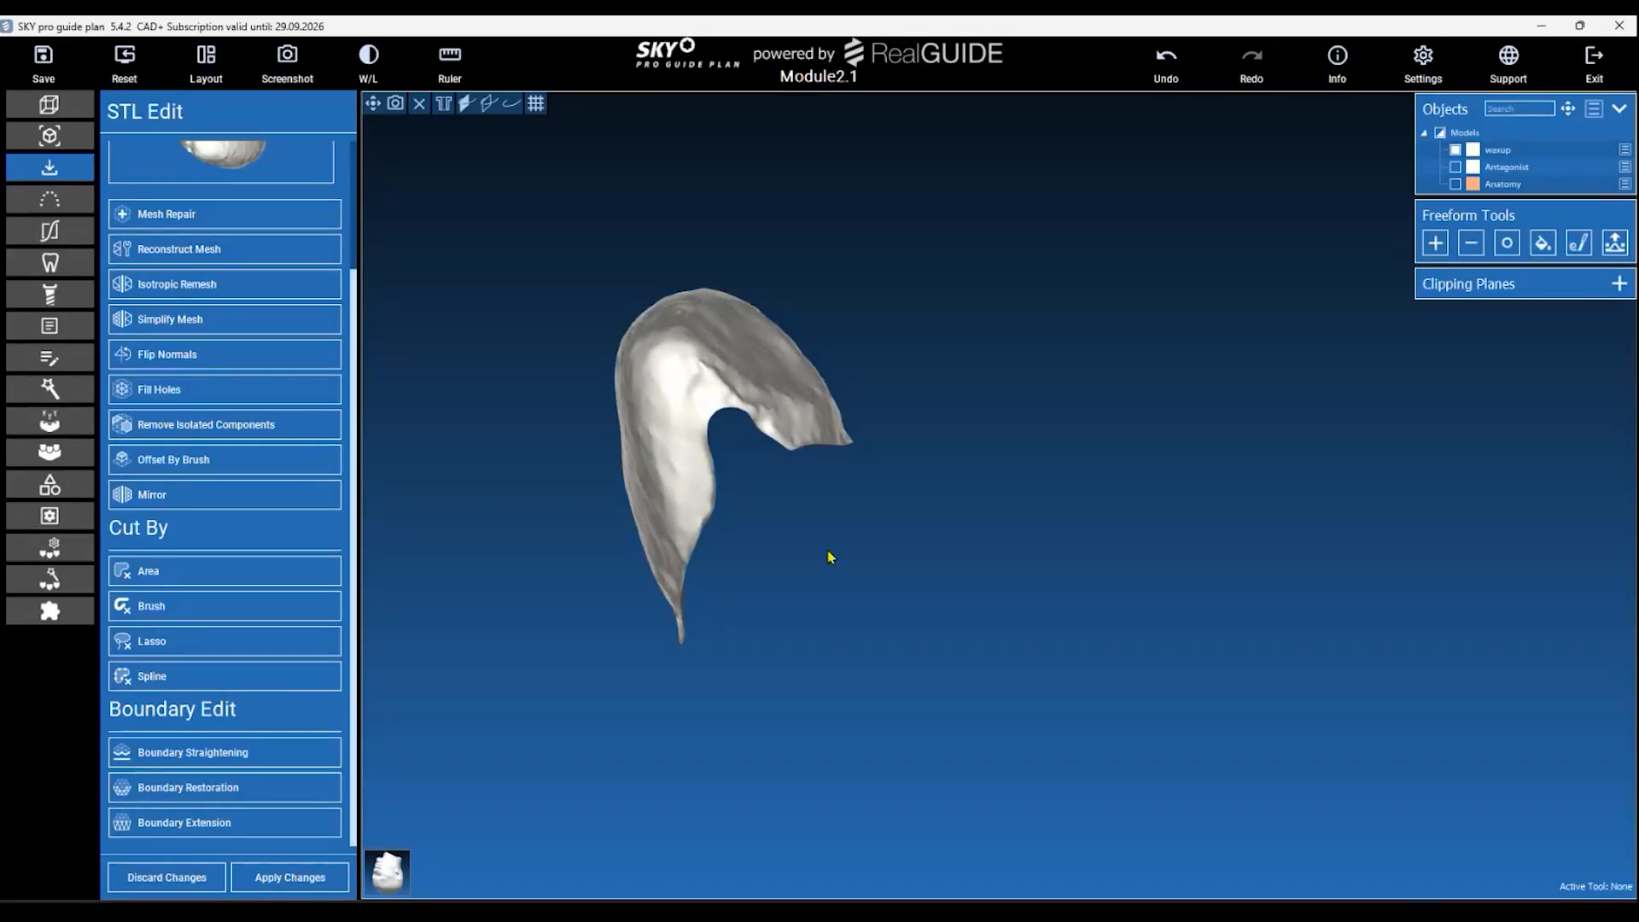
pyautogui.moveTo(812, 541); pyautogui.dragTo(692, 556)
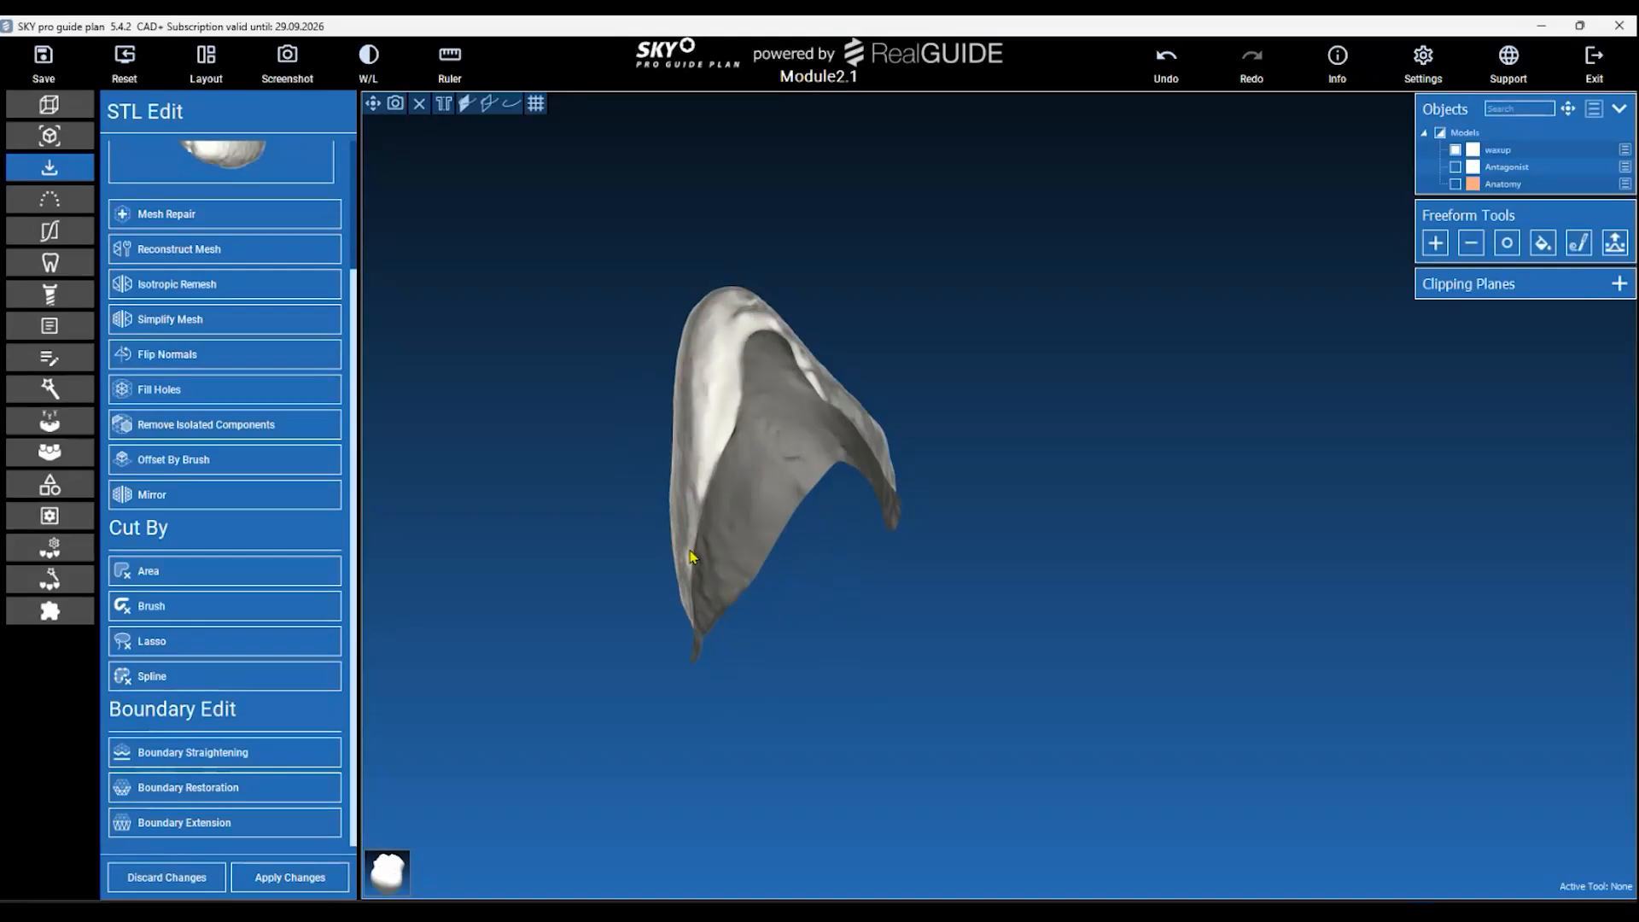
pyautogui.moveTo(787, 345); pyautogui.dragTo(718, 467)
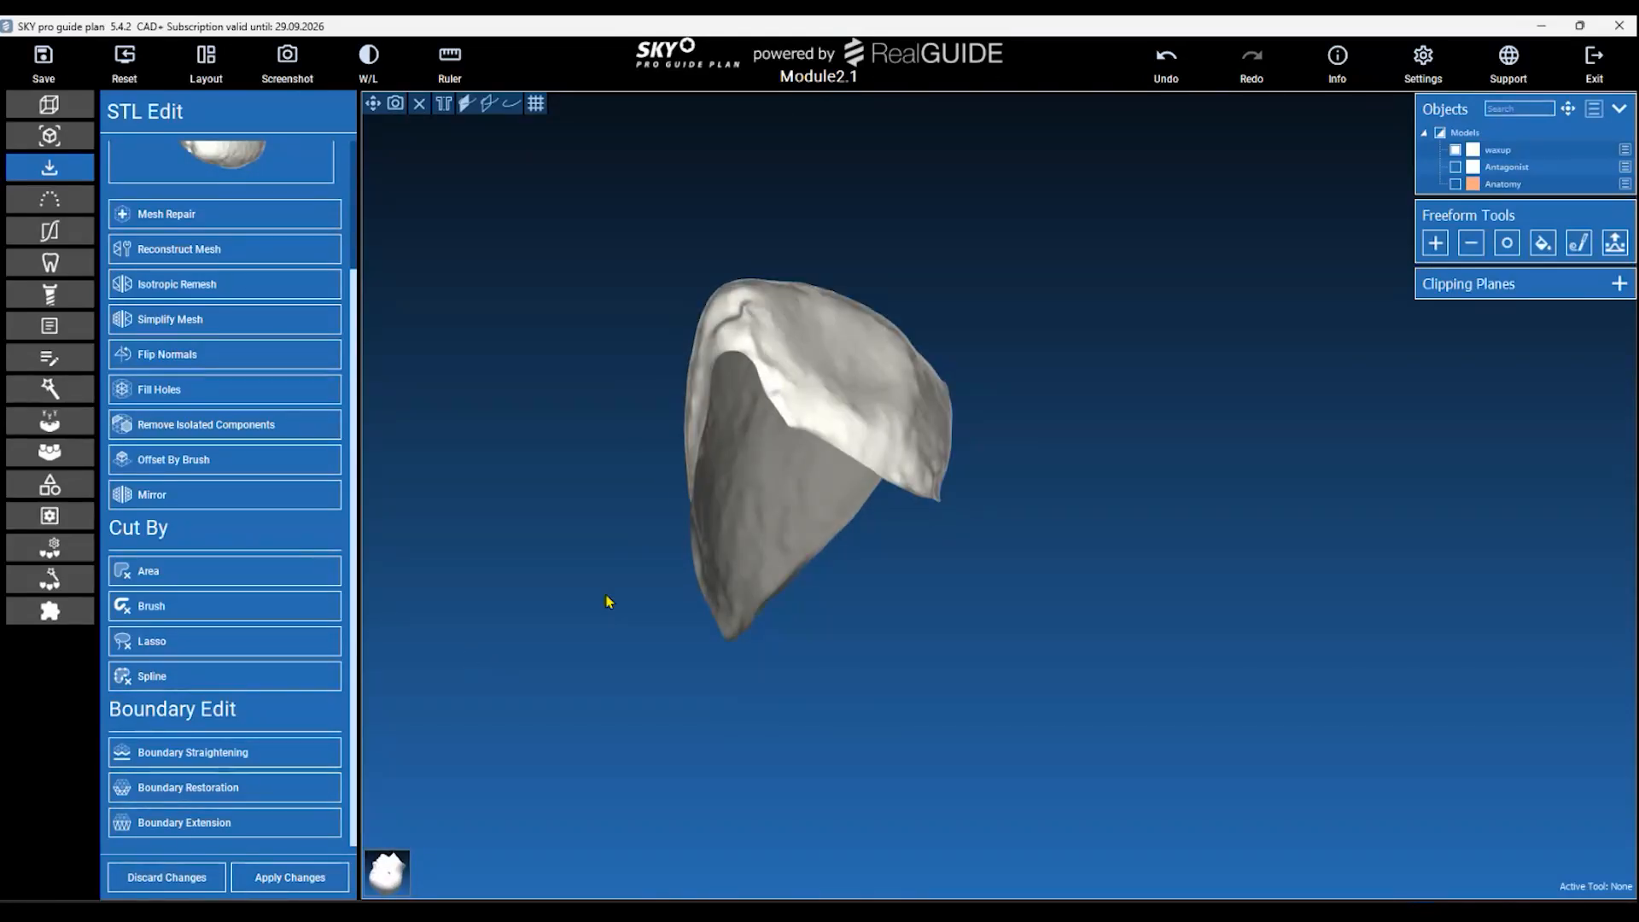
# Try Boundary Straightening on the waxup edge with smooth strength 5 and smooth distance 0.92 mm, then undo it.
pyautogui.click(275, 762)
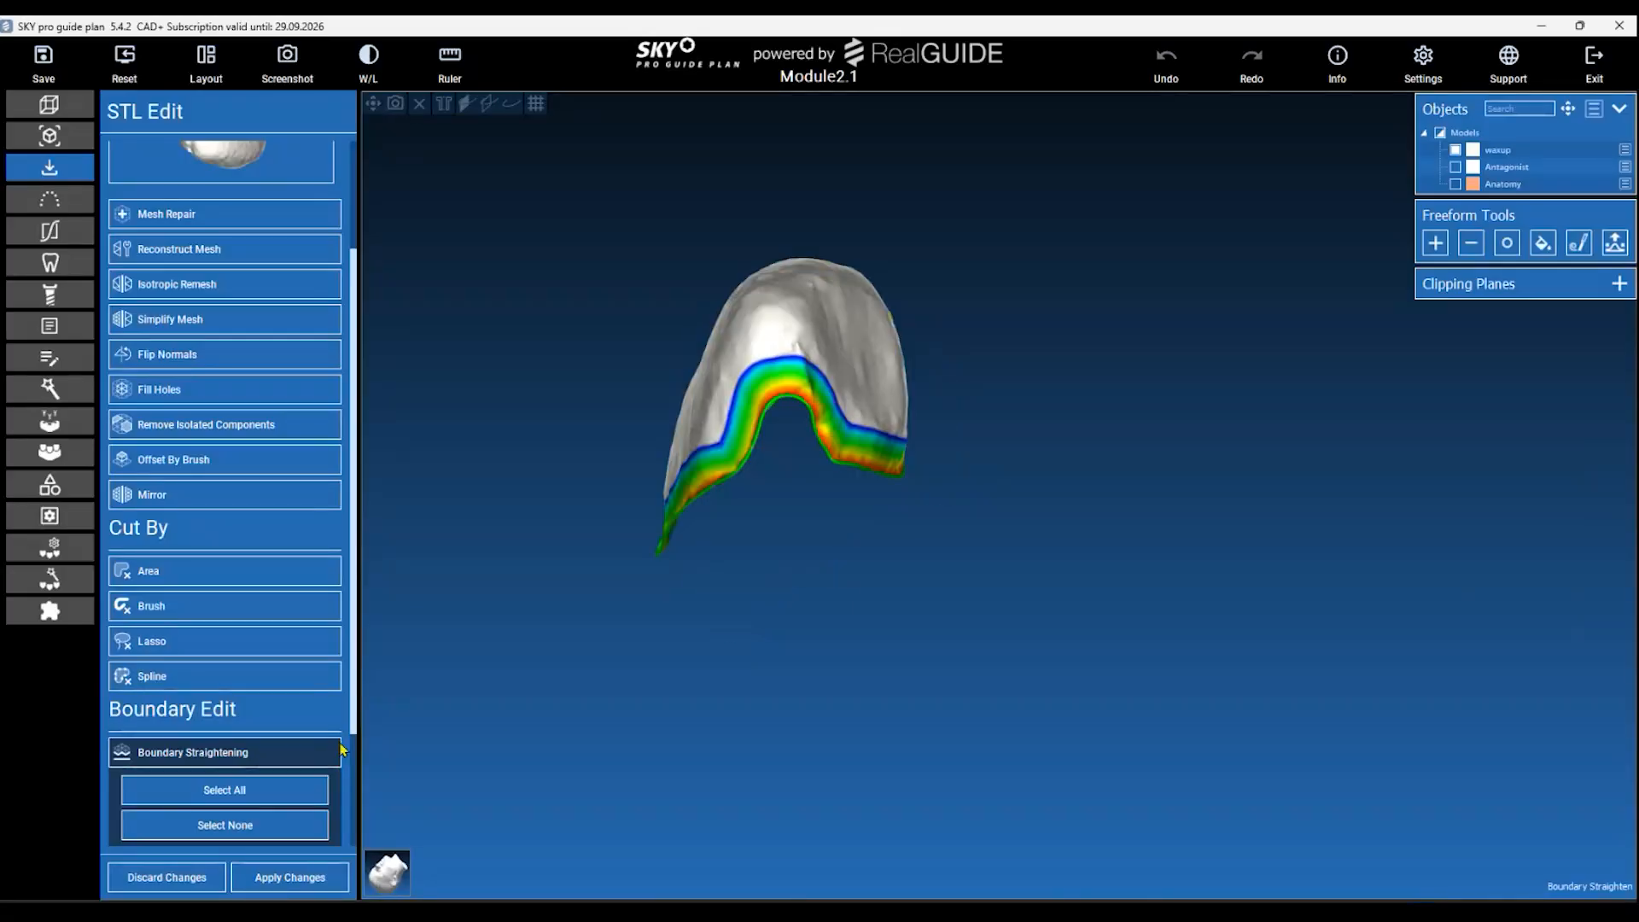
pyautogui.scroll(-3, 339, 753)
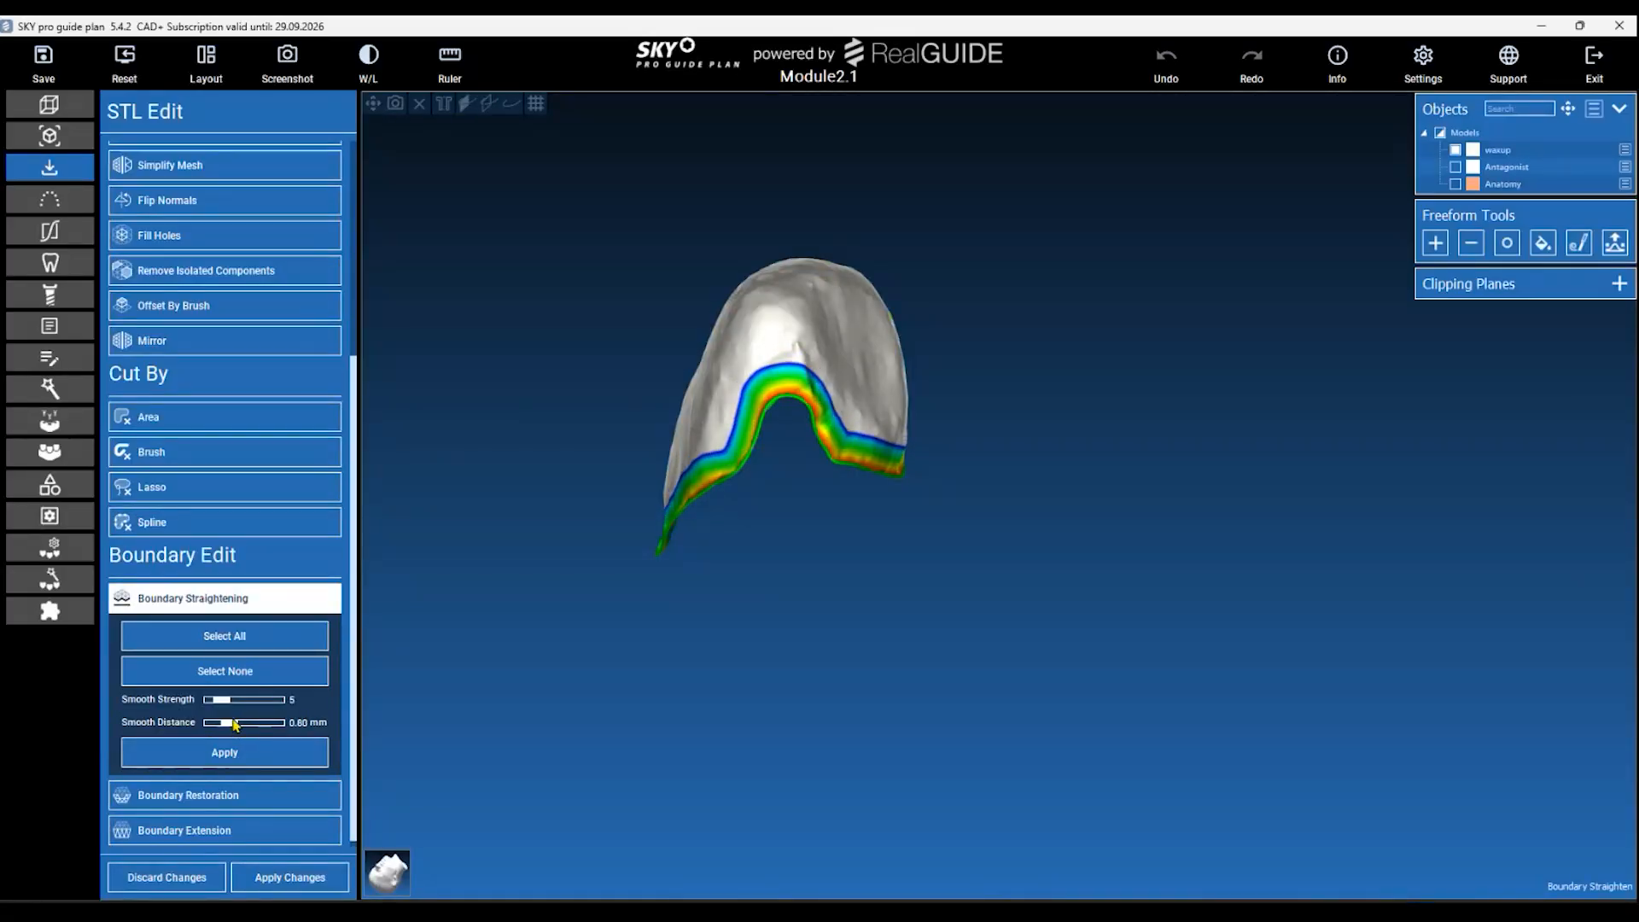
pyautogui.moveTo(238, 721); pyautogui.dragTo(232, 722)
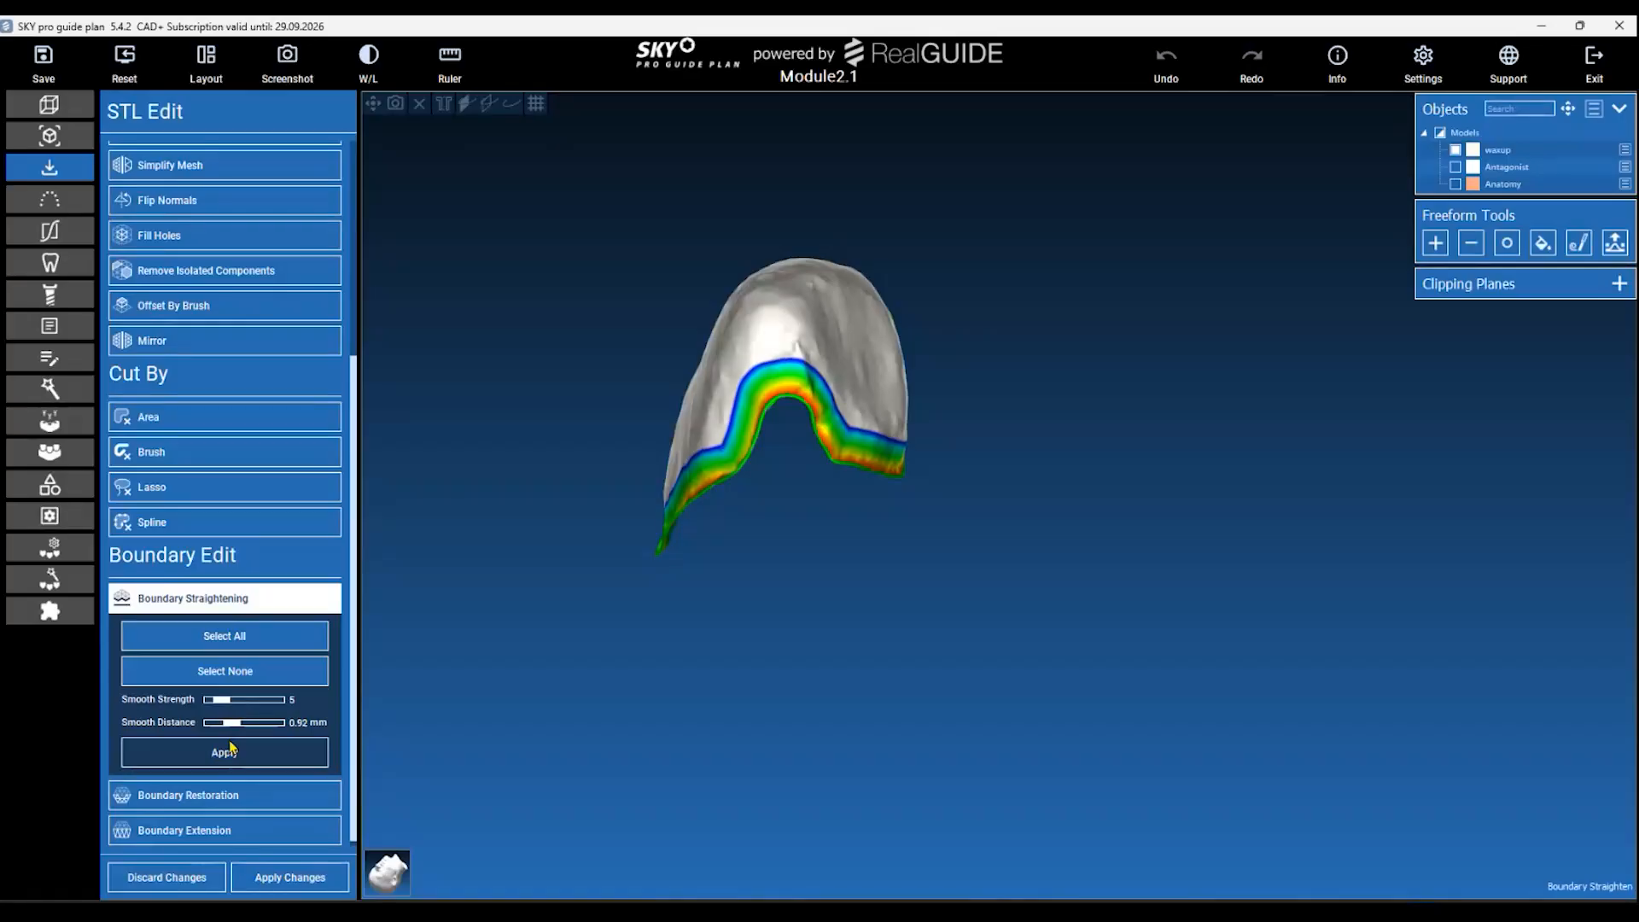
pyautogui.click(224, 753)
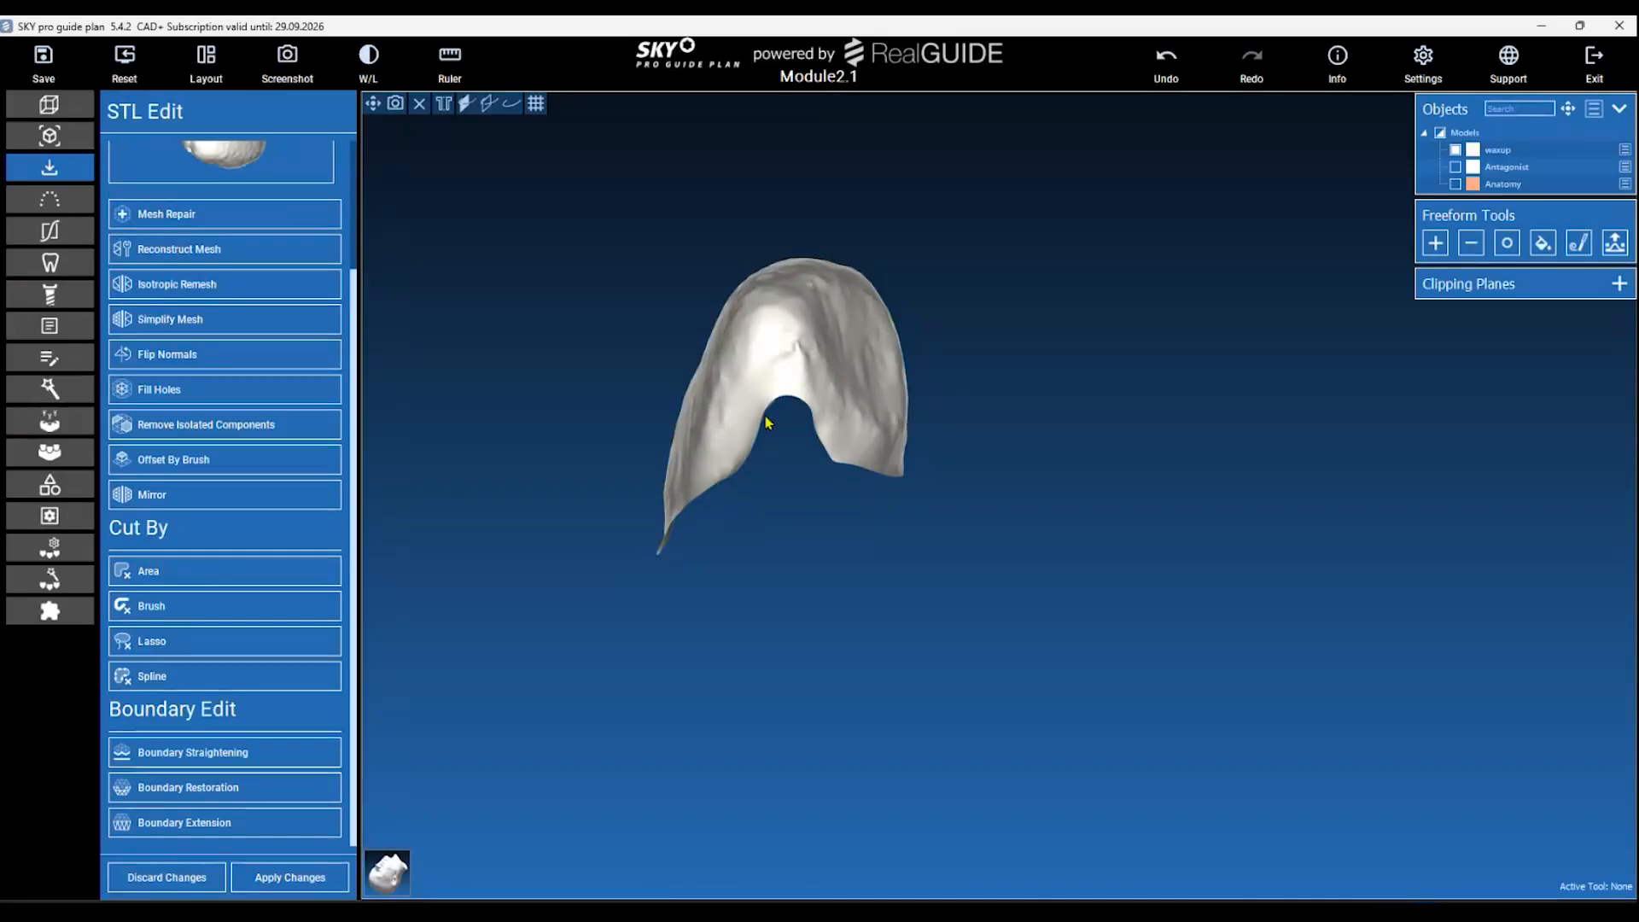
pyautogui.click(1146, 74)
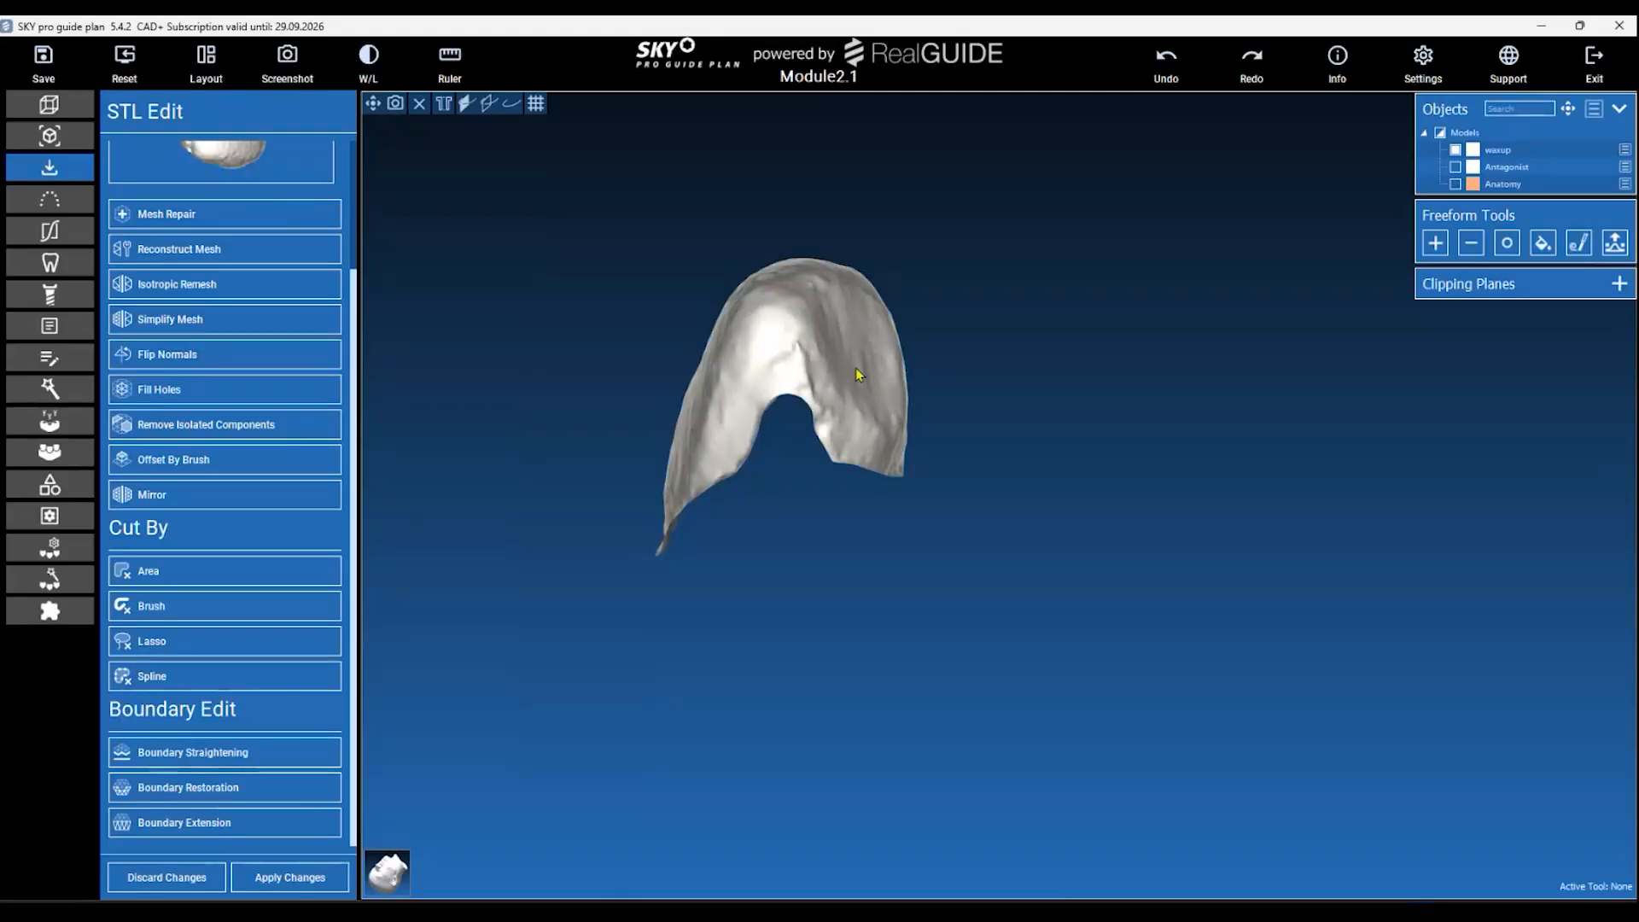
# Mark the start and end points of the notched section of the waxup's open edge for Boundary Restoration.
pyautogui.scroll(1, 688, 536)
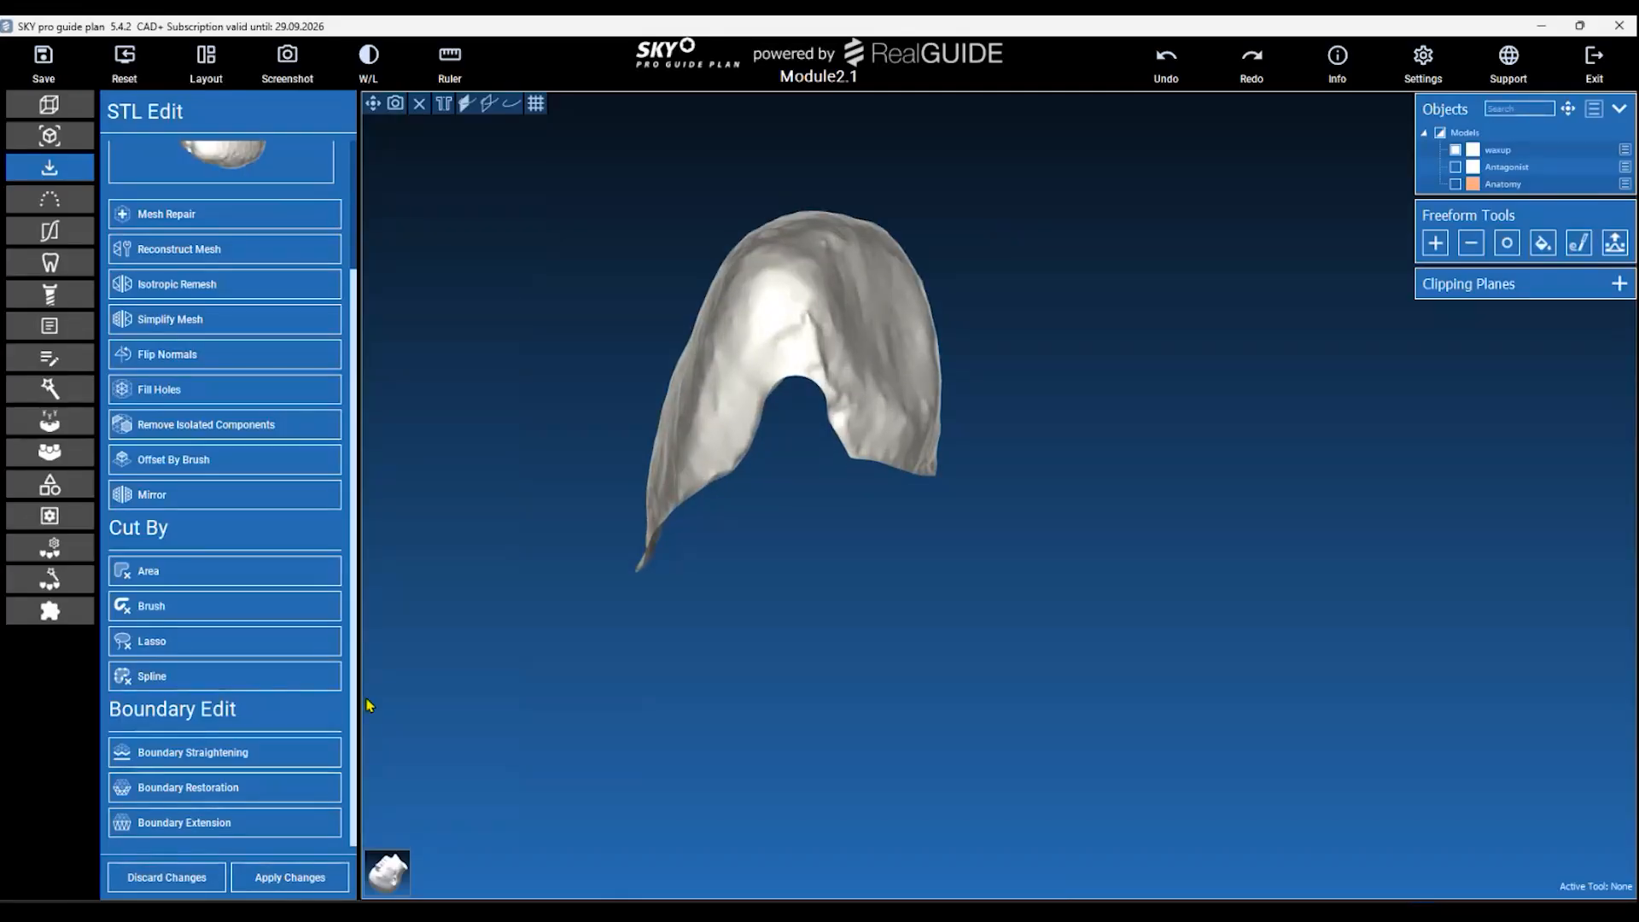
pyautogui.click(285, 790)
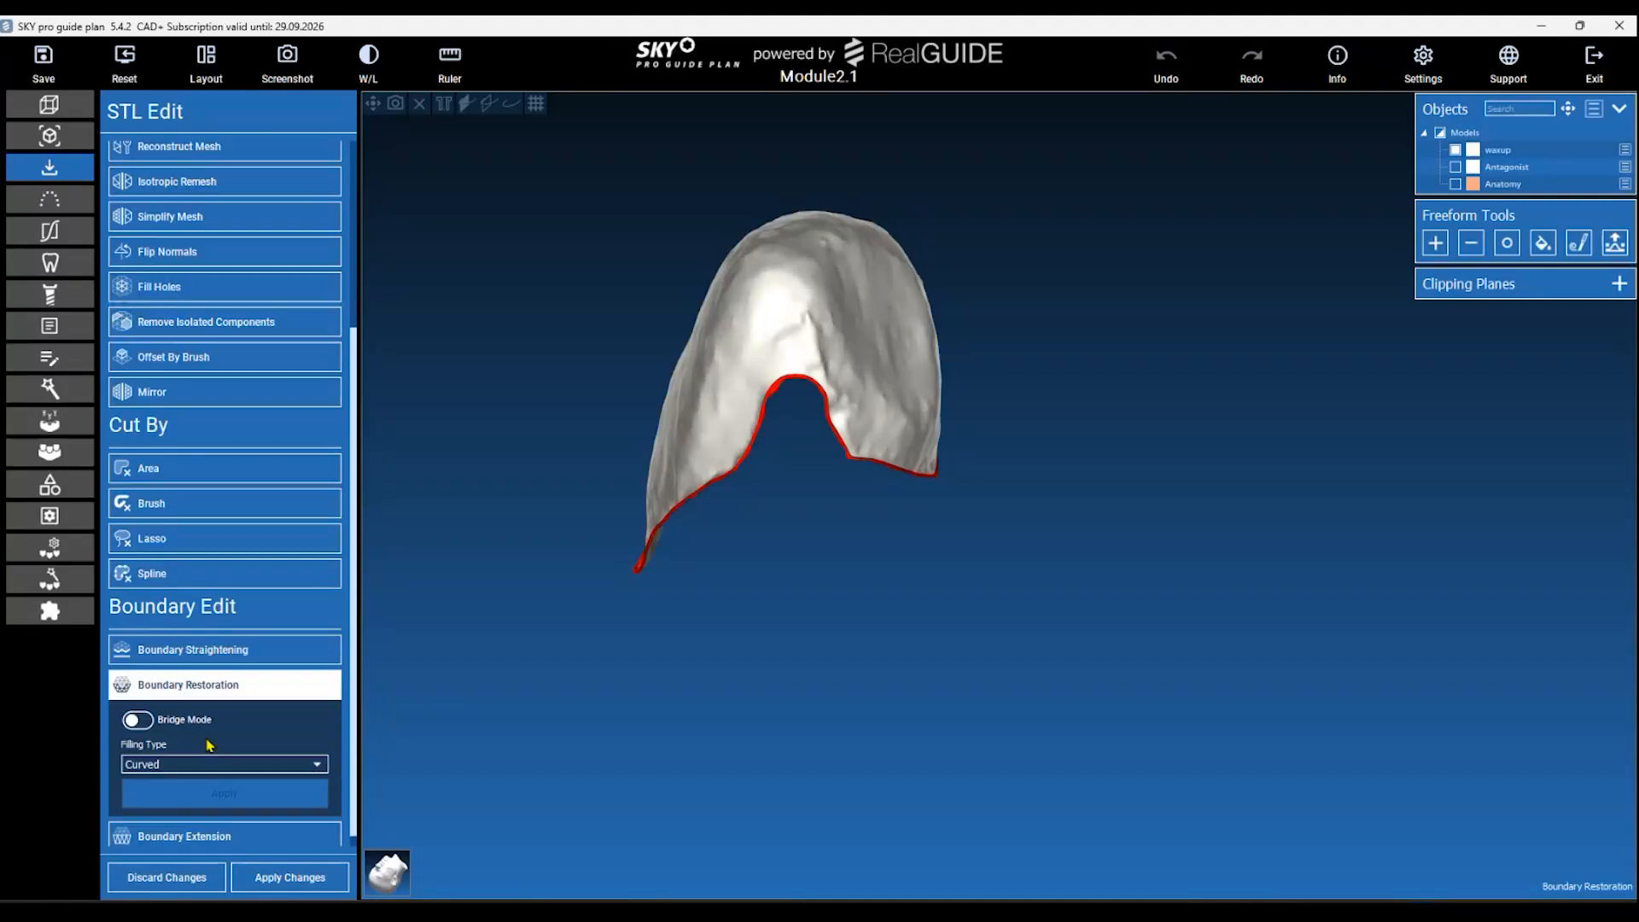
pyautogui.moveTo(904, 586); pyautogui.dragTo(717, 458)
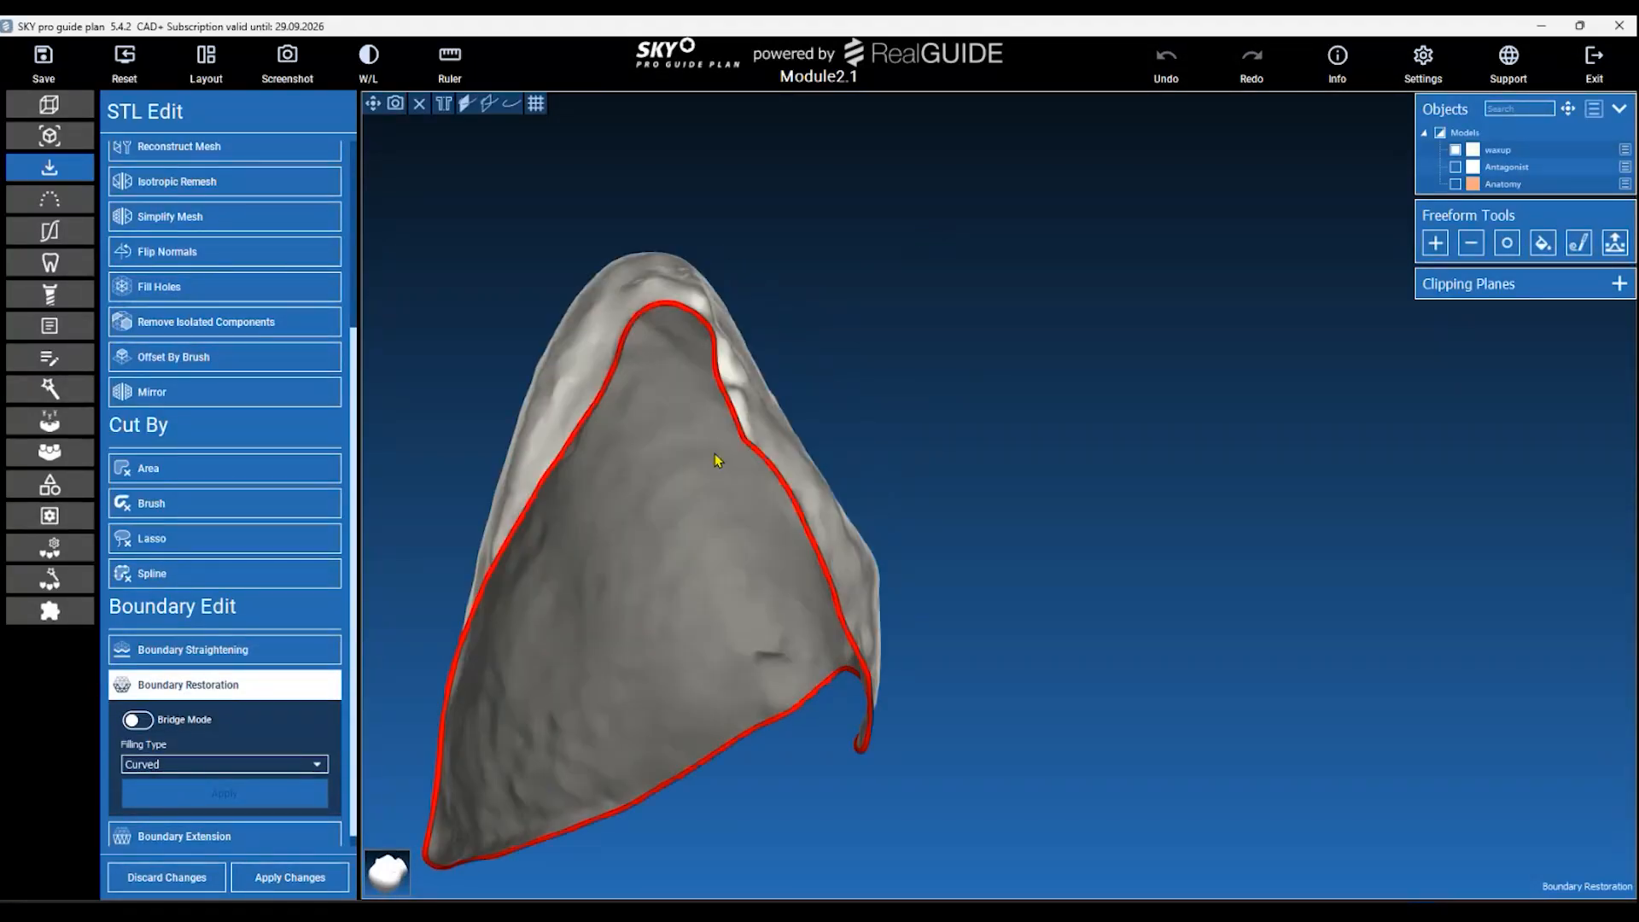
pyautogui.click(512, 534)
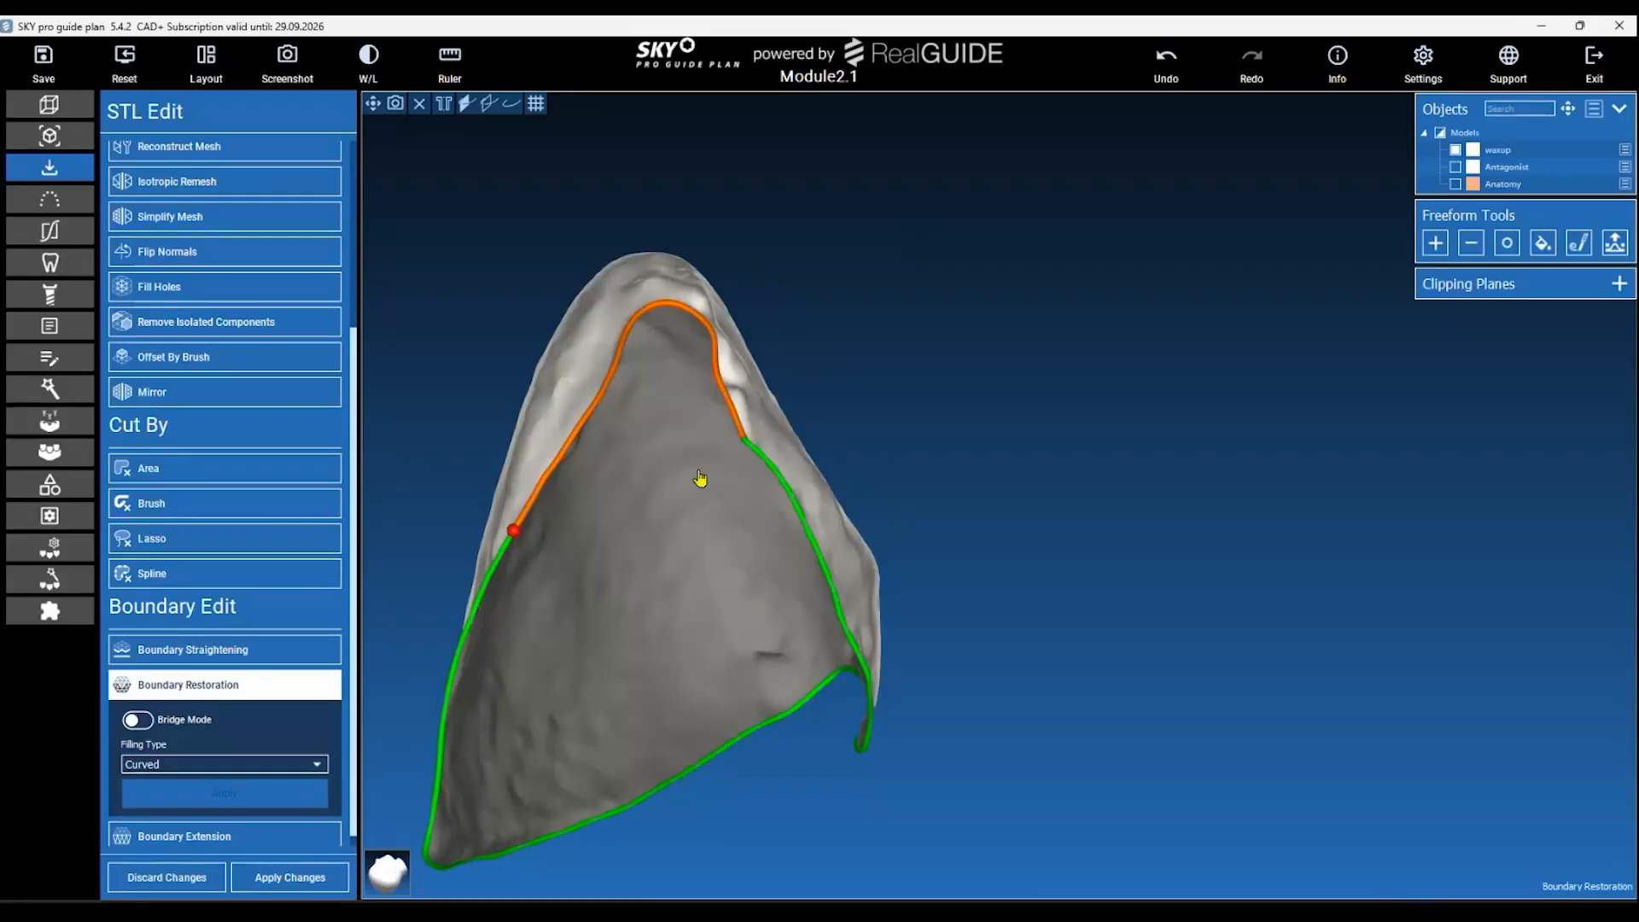
pyautogui.click(755, 458)
# Shape the restoration line across the notch with extra control points and apply the filling with the Curved type.
pyautogui.moveTo(944, 504); pyautogui.dragTo(1309, 646)
pyautogui.moveTo(1306, 642); pyautogui.dragTo(1108, 383, button='right')
pyautogui.moveTo(1108, 382); pyautogui.dragTo(1088, 568, button='middle')
pyautogui.moveTo(758, 518); pyautogui.dragTo(676, 447)
pyautogui.moveTo(834, 519); pyautogui.dragTo(841, 593)
pyautogui.moveTo(699, 546); pyautogui.dragTo(658, 568)
pyautogui.moveTo(963, 575); pyautogui.dragTo(848, 594)
pyautogui.moveTo(948, 510); pyautogui.dragTo(999, 696)
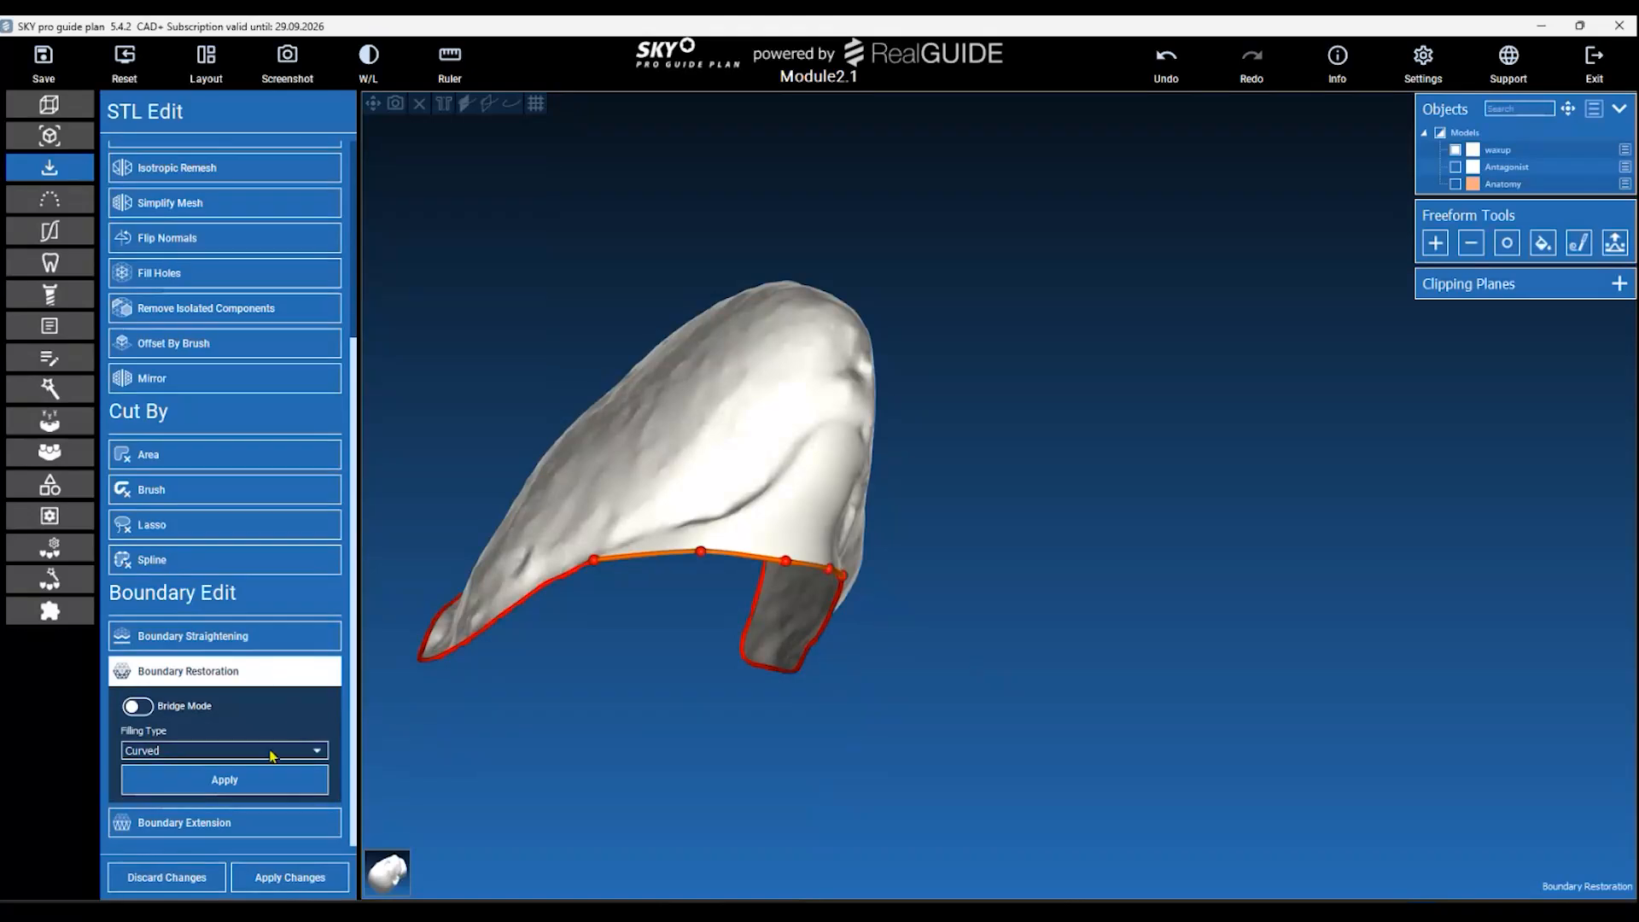
pyautogui.click(280, 792)
# Restart Boundary Restoration and mark both ends of a second indented section of the waxup edge.
pyautogui.moveTo(484, 444); pyautogui.dragTo(1067, 546)
pyautogui.moveTo(606, 635); pyautogui.dragTo(700, 564)
pyautogui.click(219, 785)
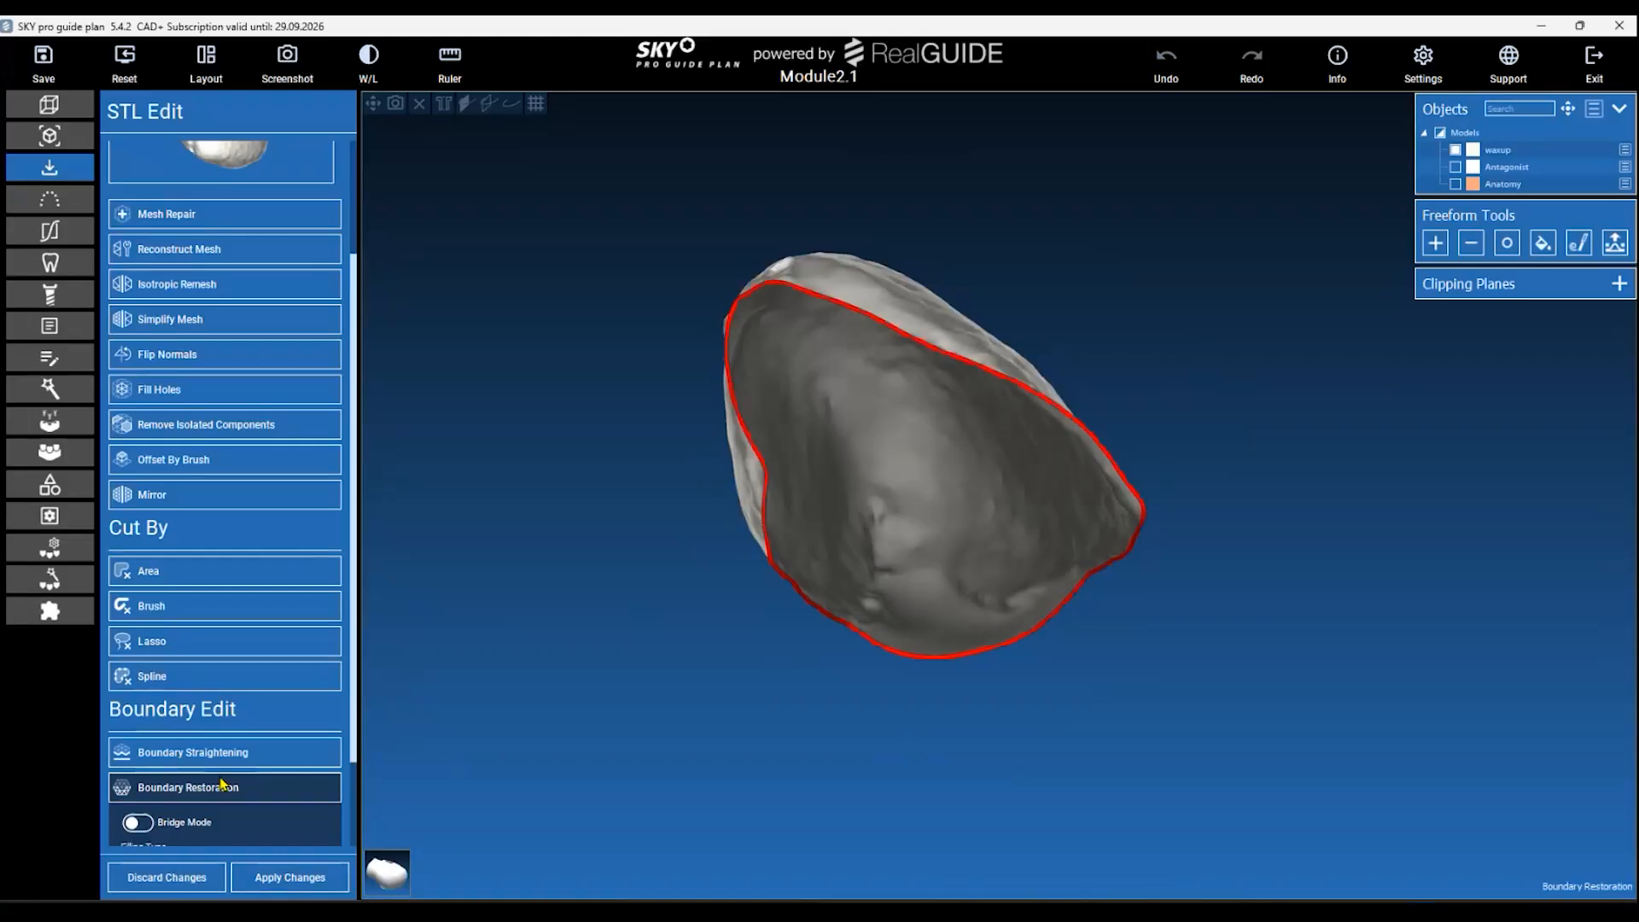
pyautogui.moveTo(593, 631); pyautogui.dragTo(511, 713, button='middle')
pyautogui.moveTo(575, 653); pyautogui.dragTo(595, 509)
pyautogui.click(673, 563)
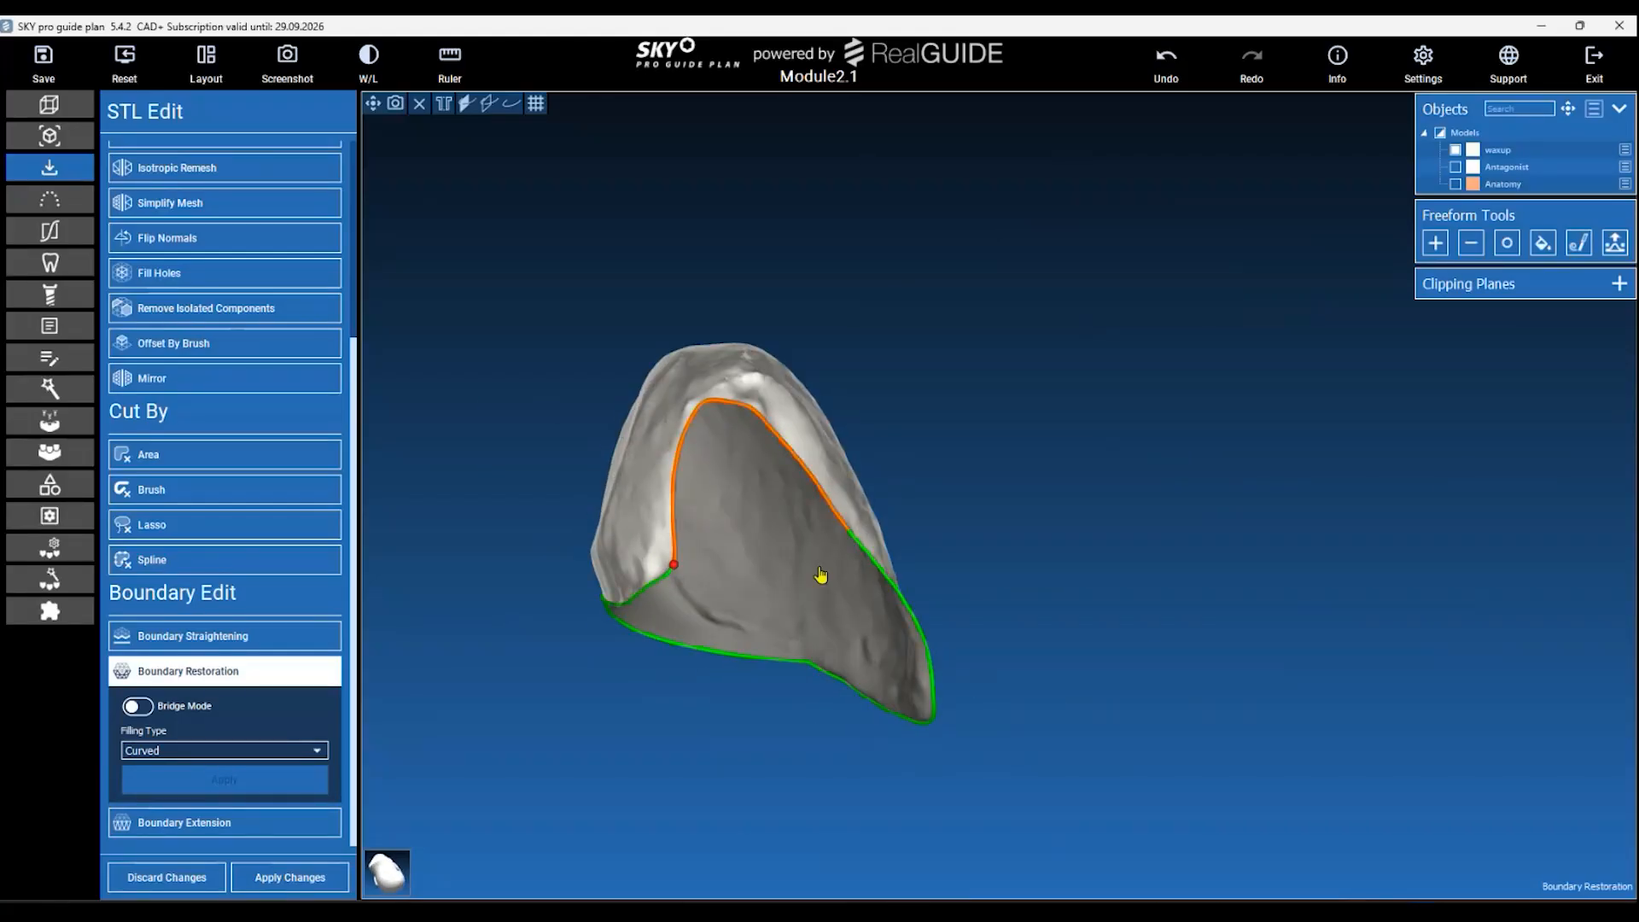
pyautogui.click(881, 576)
pyautogui.moveTo(891, 578); pyautogui.dragTo(976, 349)
pyautogui.moveTo(977, 350); pyautogui.dragTo(986, 622, button='middle')
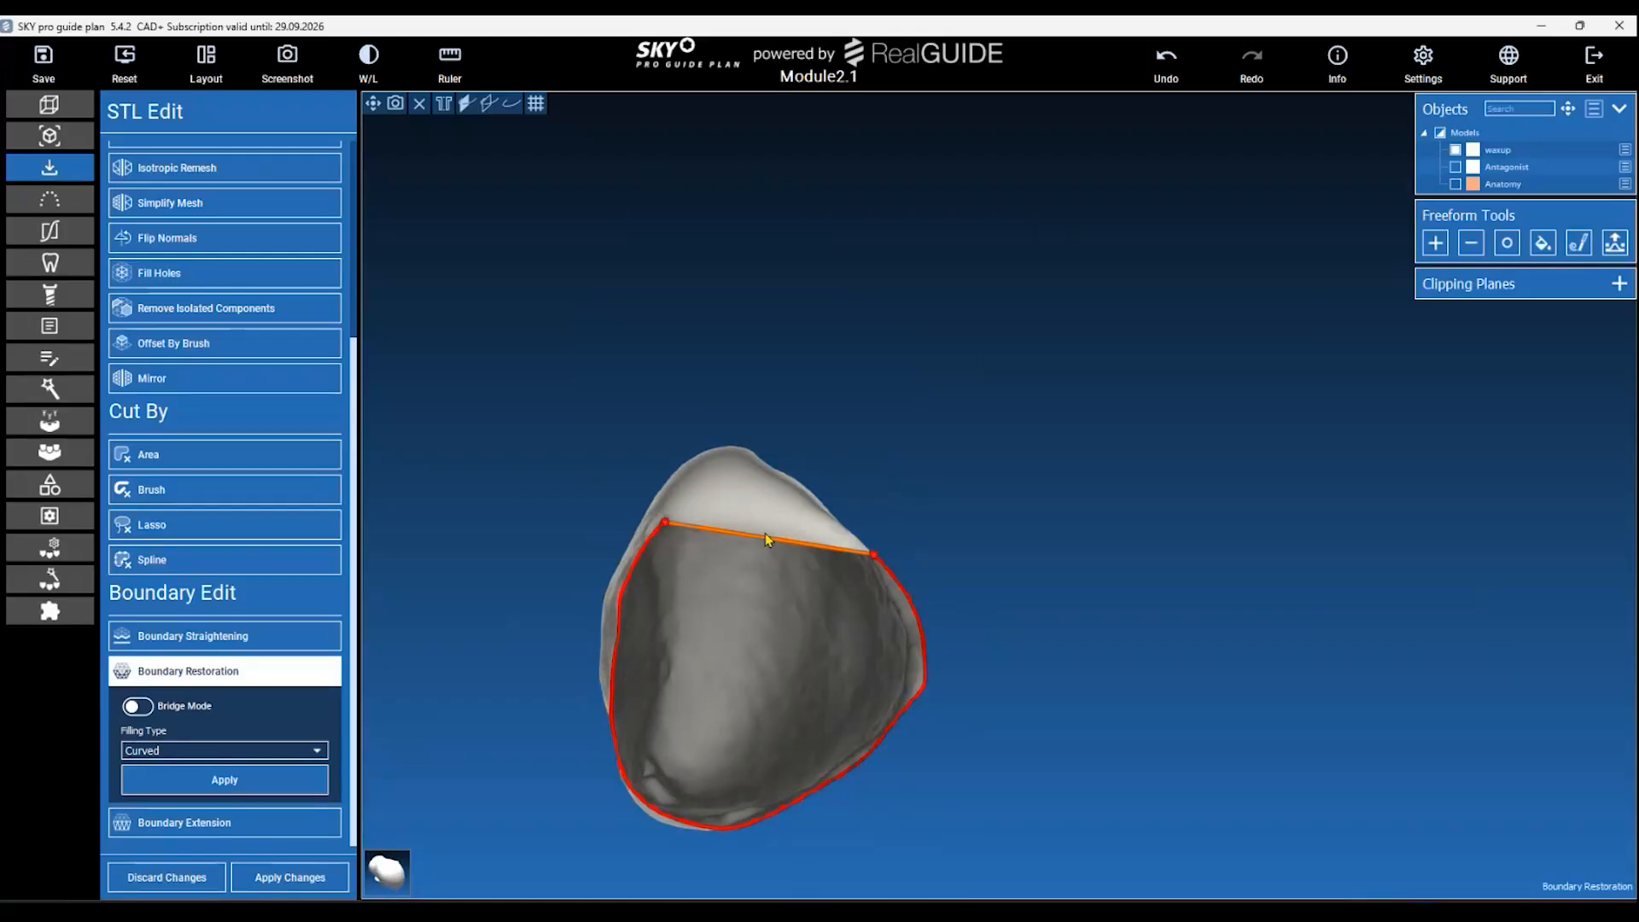
# Adjust the control points of the second restoration line to follow the tooth contour and apply the Curved filling.
pyautogui.moveTo(715, 536); pyautogui.dragTo(727, 456)
pyautogui.moveTo(812, 513); pyautogui.dragTo(714, 459)
pyautogui.moveTo(753, 461); pyautogui.dragTo(679, 794, button='right')
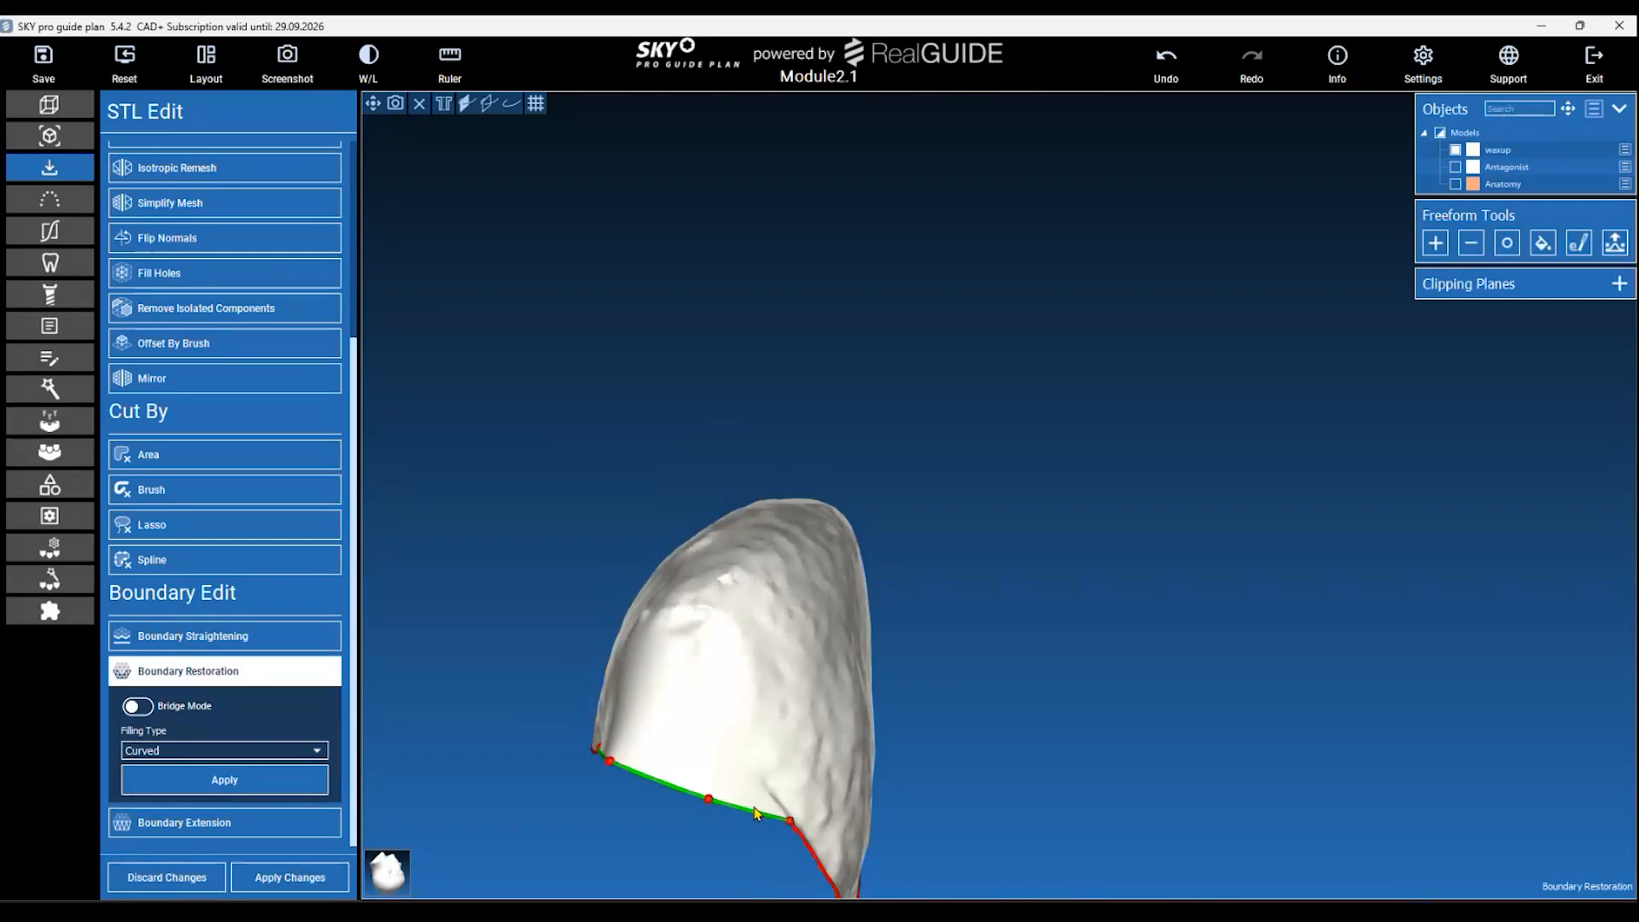
pyautogui.moveTo(1014, 776); pyautogui.dragTo(1010, 702, button='right')
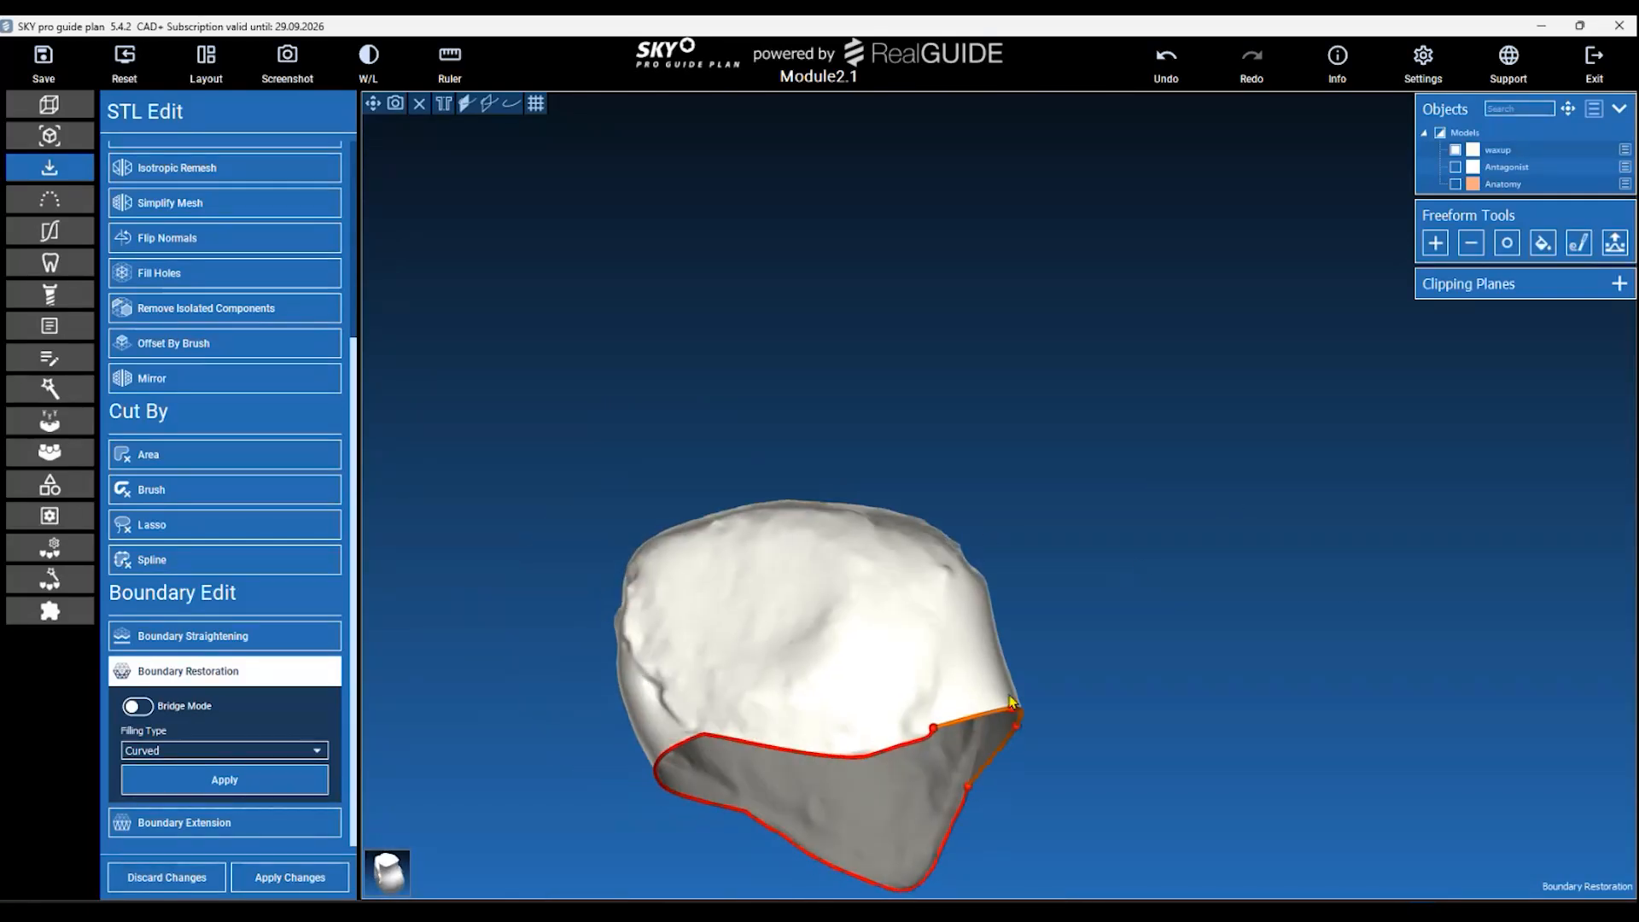
pyautogui.moveTo(933, 730); pyautogui.dragTo(914, 743)
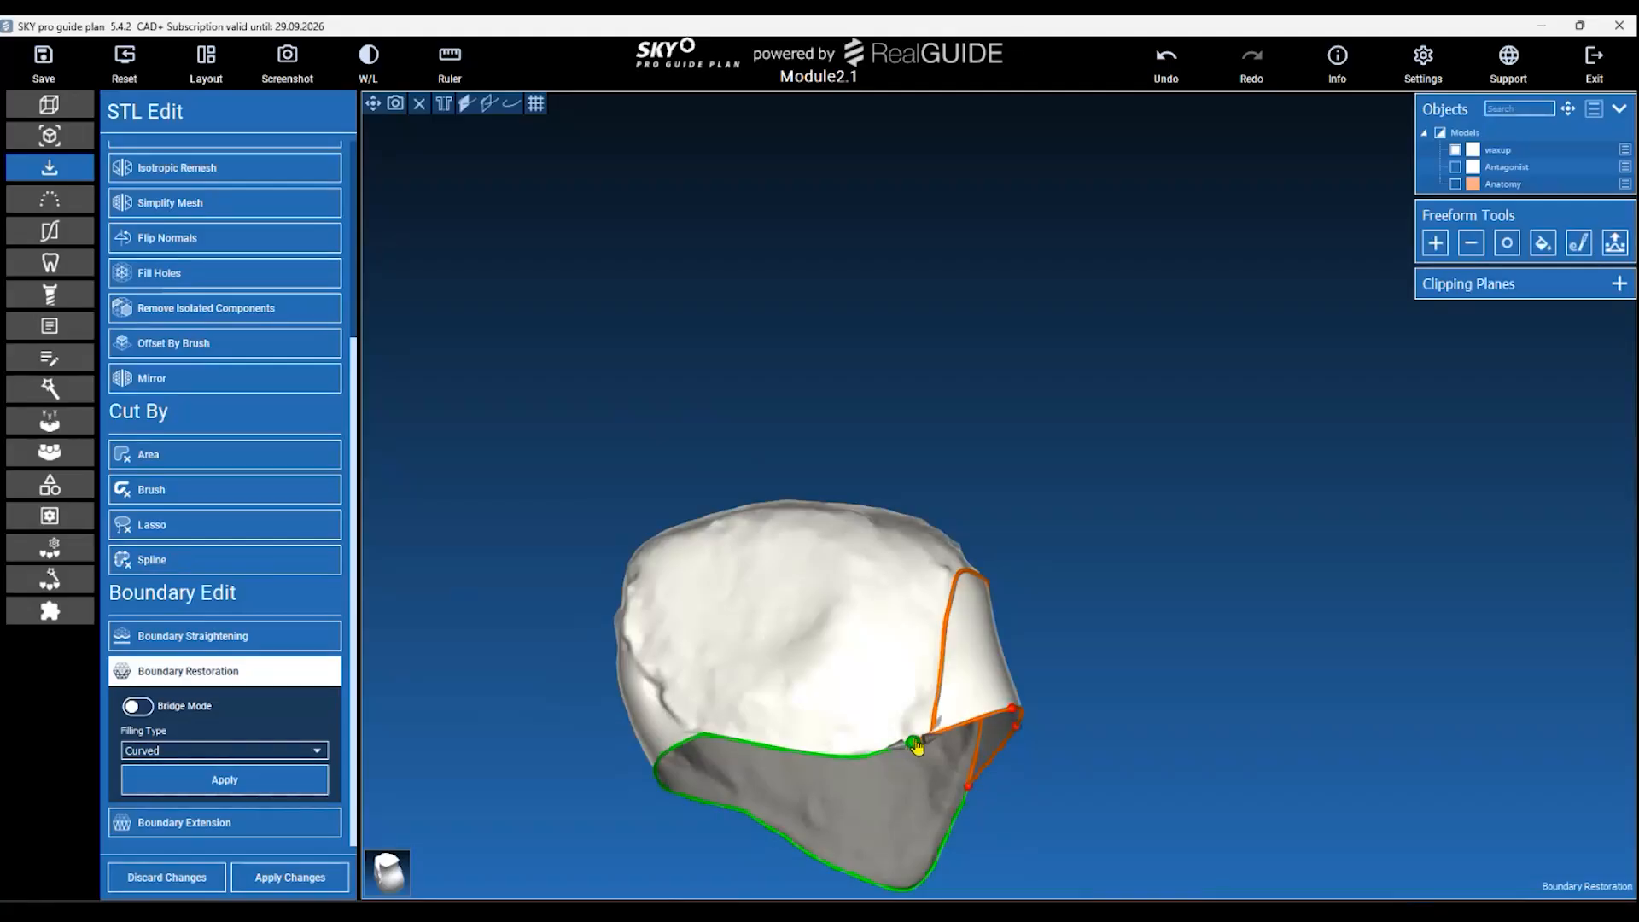
pyautogui.moveTo(1011, 714); pyautogui.dragTo(468, 668)
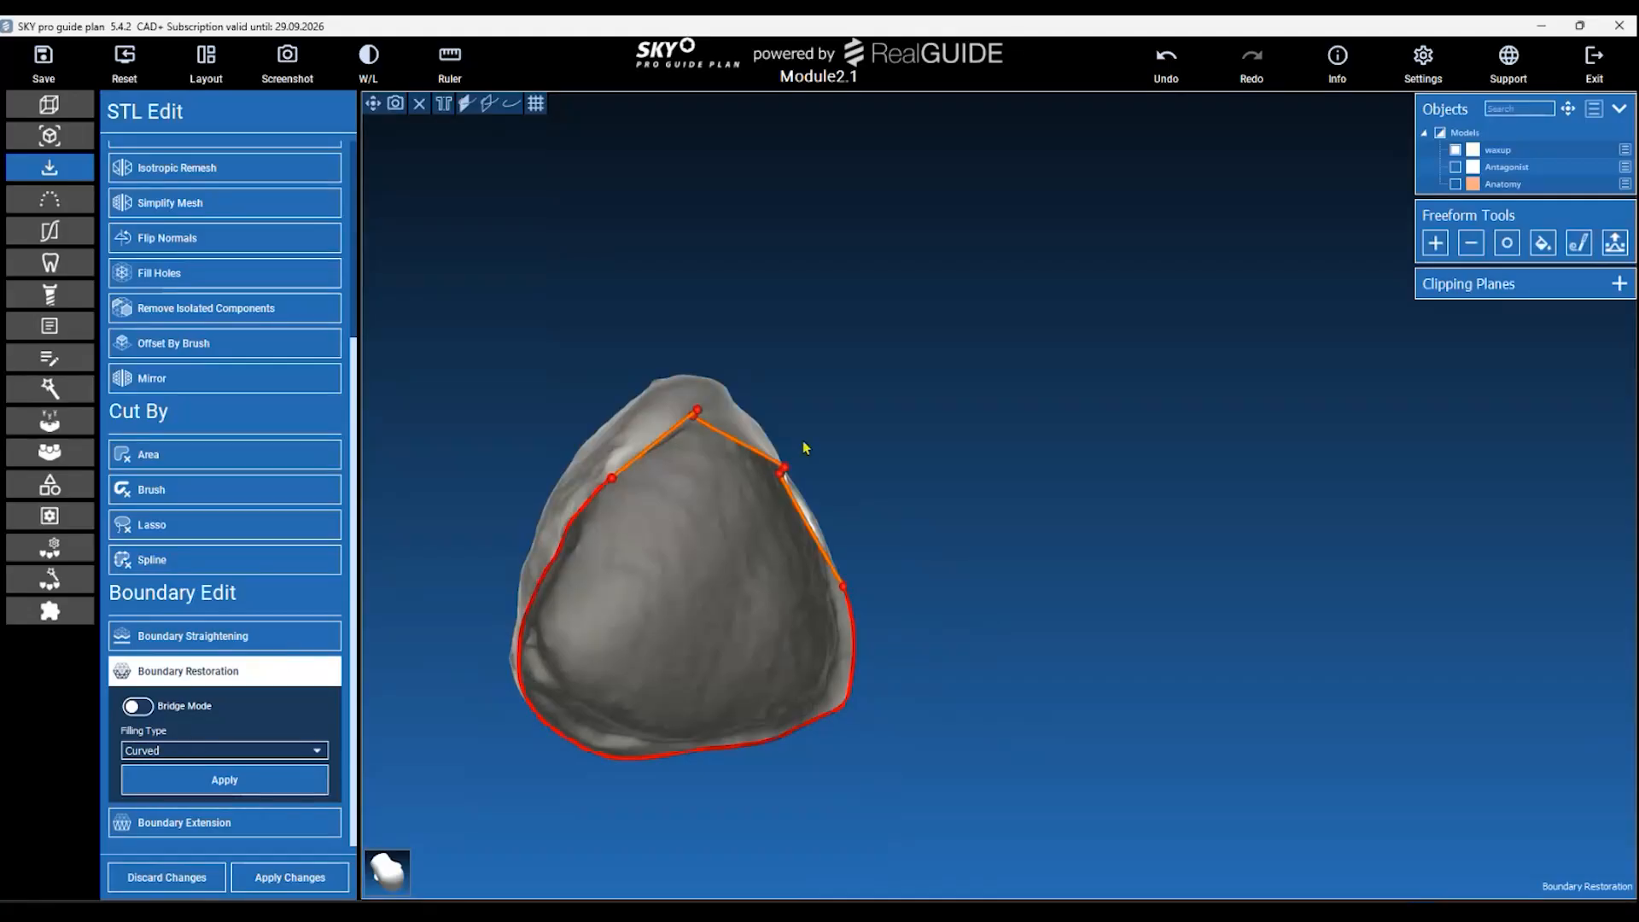
pyautogui.scroll(5, 862, 444)
pyautogui.moveTo(854, 418); pyautogui.dragTo(804, 374)
pyautogui.moveTo(659, 348)
pyautogui.mouseDown()
pyautogui.moveTo(739, 363)
pyautogui.moveTo(654, 341)
pyautogui.mouseUp()
pyautogui.click(271, 779)
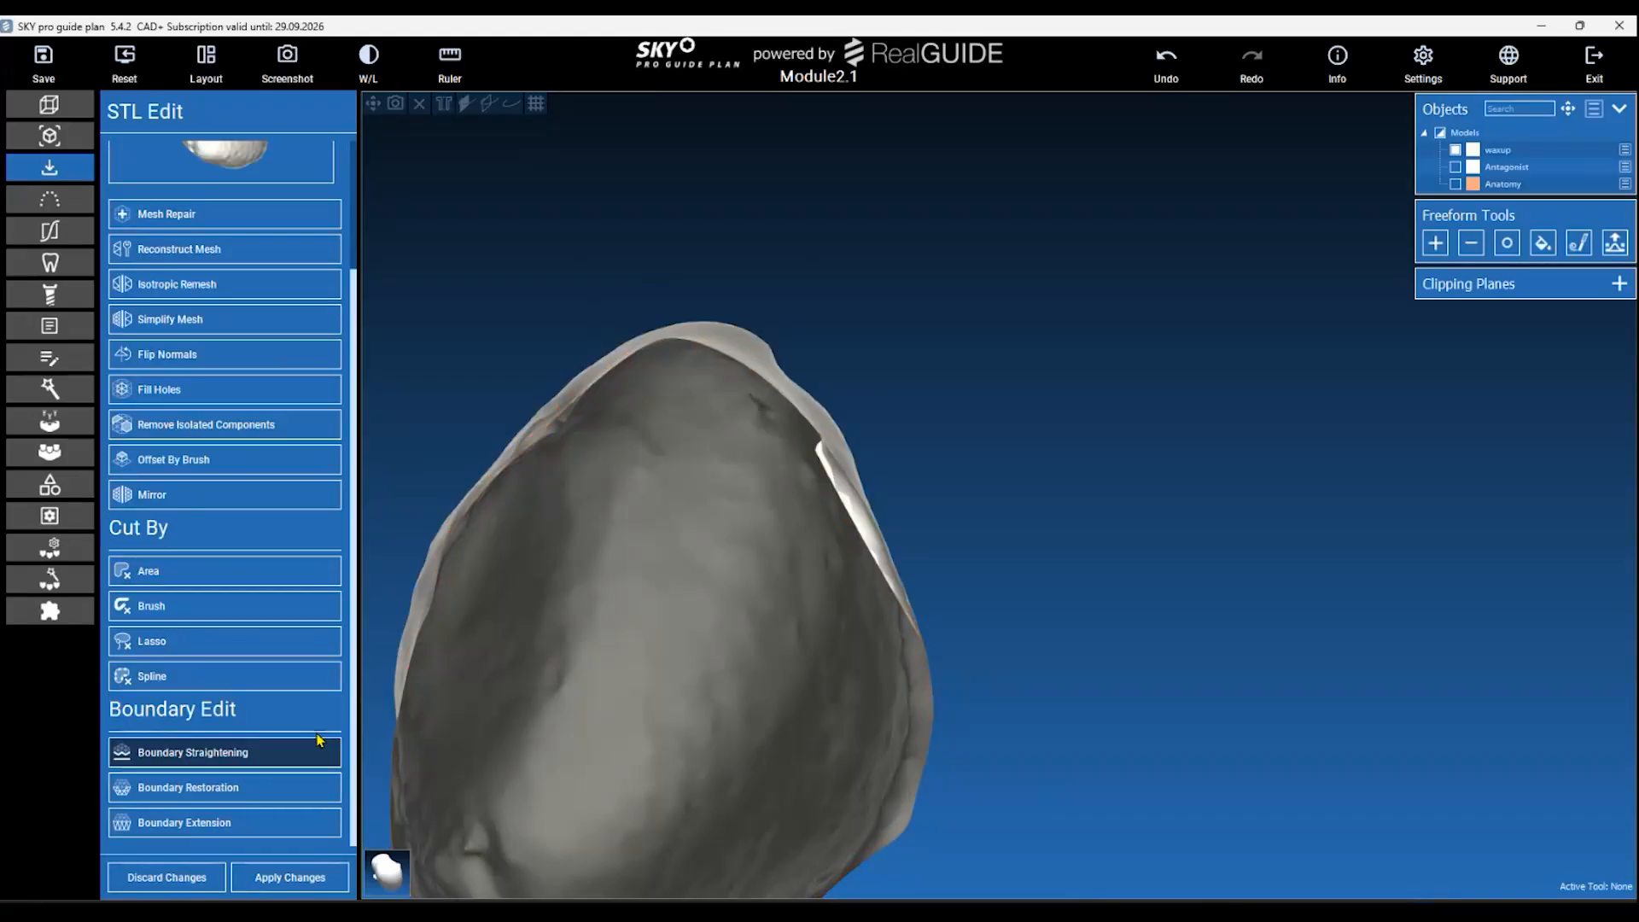
# Set the Smooth freeform tool to size 1.7 mm and strength 33 and smooth the restored area of the waxup.
pyautogui.moveTo(969, 345); pyautogui.dragTo(856, 659)
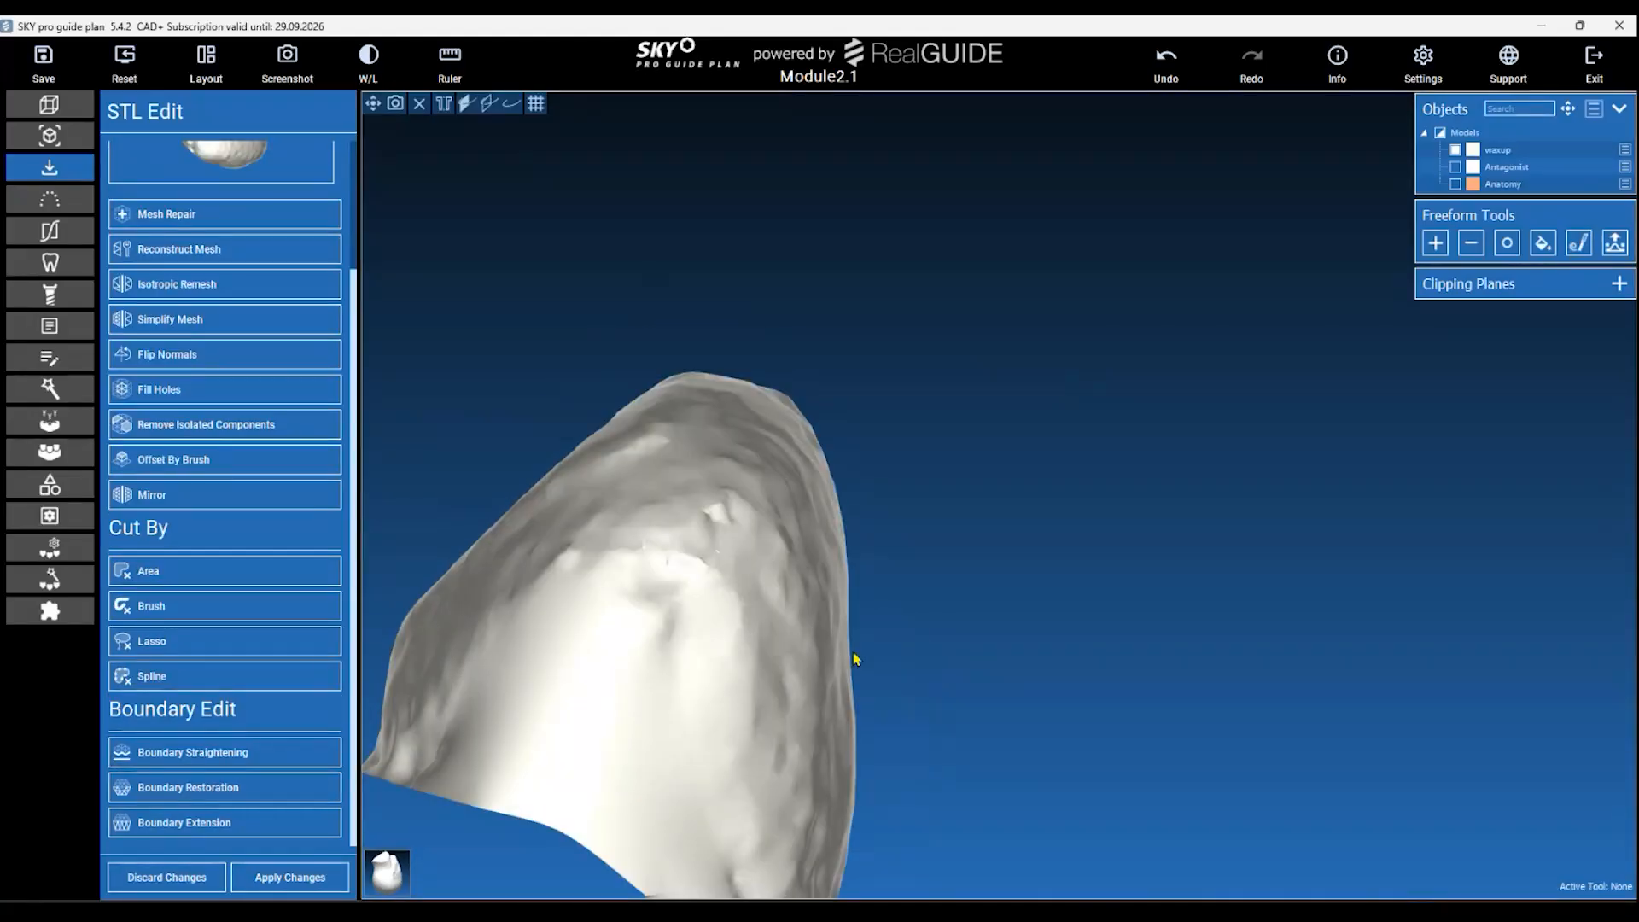
pyautogui.click(1509, 246)
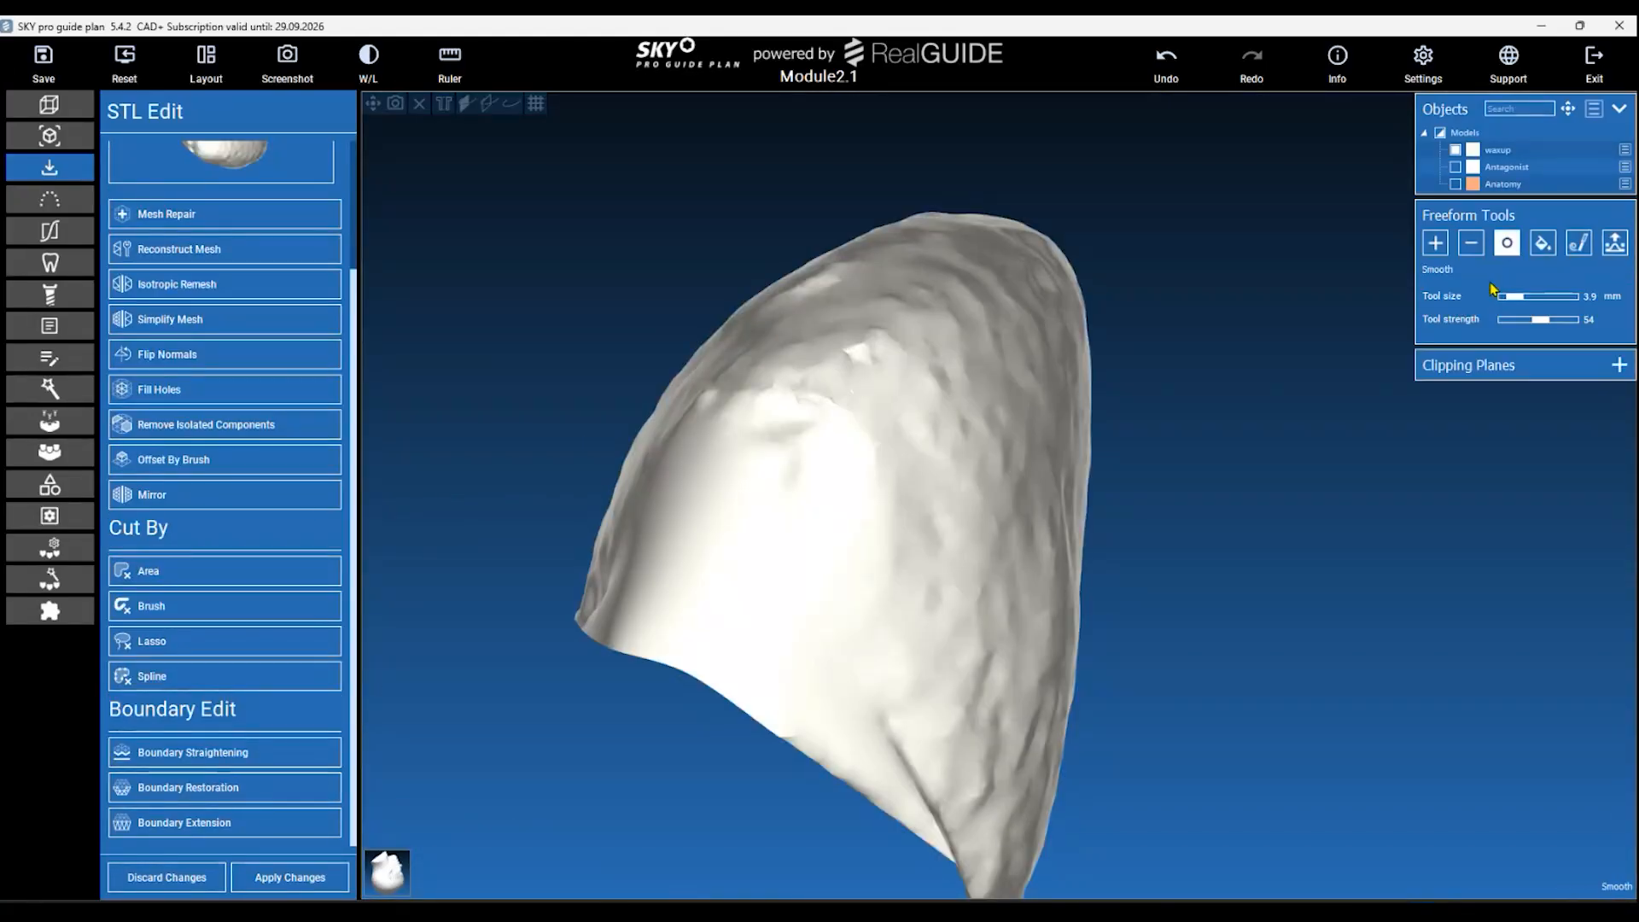
pyautogui.moveTo(1536, 318); pyautogui.dragTo(1542, 323)
pyautogui.scroll(-4, 897, 512)
pyautogui.scroll(-1, 897, 512)
pyautogui.moveTo(882, 510); pyautogui.dragTo(907, 695)
pyautogui.moveTo(777, 443); pyautogui.dragTo(633, 565)
pyautogui.moveTo(631, 565)
pyautogui.mouseDown(button='right')
pyautogui.moveTo(709, 637)
pyautogui.moveTo(881, 438)
pyautogui.mouseUp(button='right')
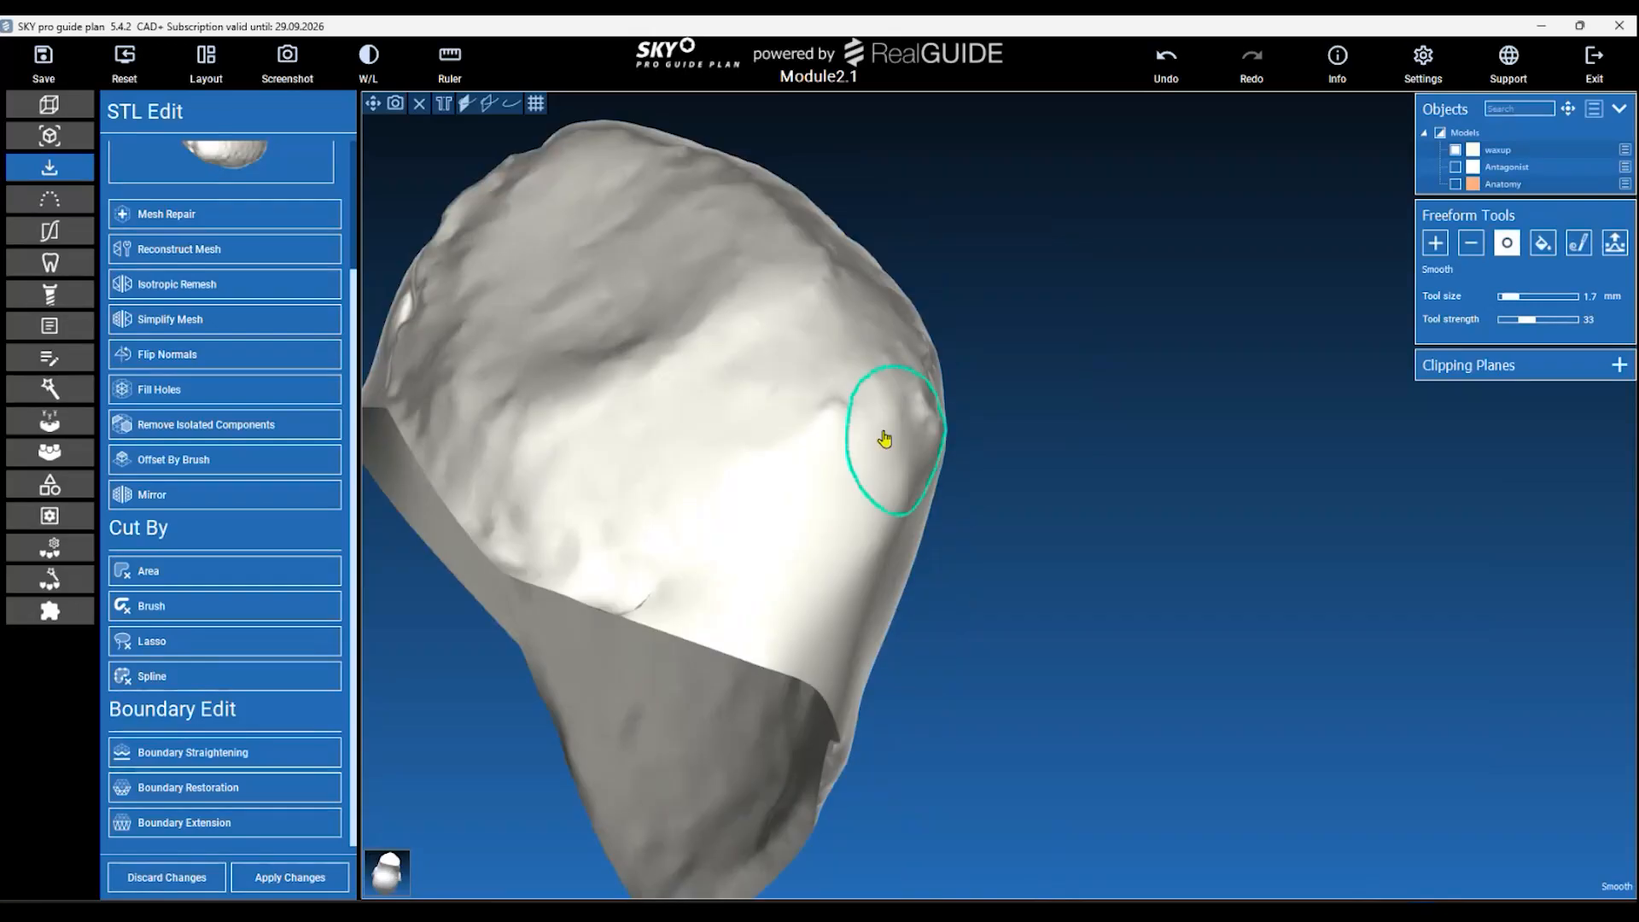
# Smooth the remaining transitions around the restored side of the waxup and apply the mesh changes.
pyautogui.moveTo(884, 439); pyautogui.dragTo(962, 421)
pyautogui.moveTo(962, 421)
pyautogui.mouseDown(button='right')
pyautogui.moveTo(797, 574)
pyautogui.moveTo(720, 603)
pyautogui.mouseUp(button='right')
pyautogui.moveTo(1217, 780)
pyautogui.mouseDown(button='right')
pyautogui.moveTo(1189, 680)
pyautogui.moveTo(1182, 468)
pyautogui.mouseUp(button='right')
pyautogui.moveTo(1134, 819)
pyautogui.mouseDown(button='right')
pyautogui.moveTo(1148, 779)
pyautogui.moveTo(1154, 245)
pyautogui.mouseUp(button='right')
pyautogui.moveTo(1221, 355)
pyautogui.mouseDown(button='right')
pyautogui.moveTo(1288, 593)
pyautogui.moveTo(984, 750)
pyautogui.moveTo(950, 371)
pyautogui.mouseUp(button='right')
pyautogui.moveTo(950, 371)
pyautogui.mouseDown()
pyautogui.moveTo(958, 264)
pyautogui.moveTo(1145, 359)
pyautogui.moveTo(1006, 355)
pyautogui.mouseUp()
pyautogui.moveTo(1043, 622)
pyautogui.mouseDown(button='right')
pyautogui.moveTo(925, 413)
pyautogui.moveTo(586, 614)
pyautogui.moveTo(490, 509)
pyautogui.moveTo(1041, 309)
pyautogui.moveTo(1087, 336)
pyautogui.mouseUp(button='right')
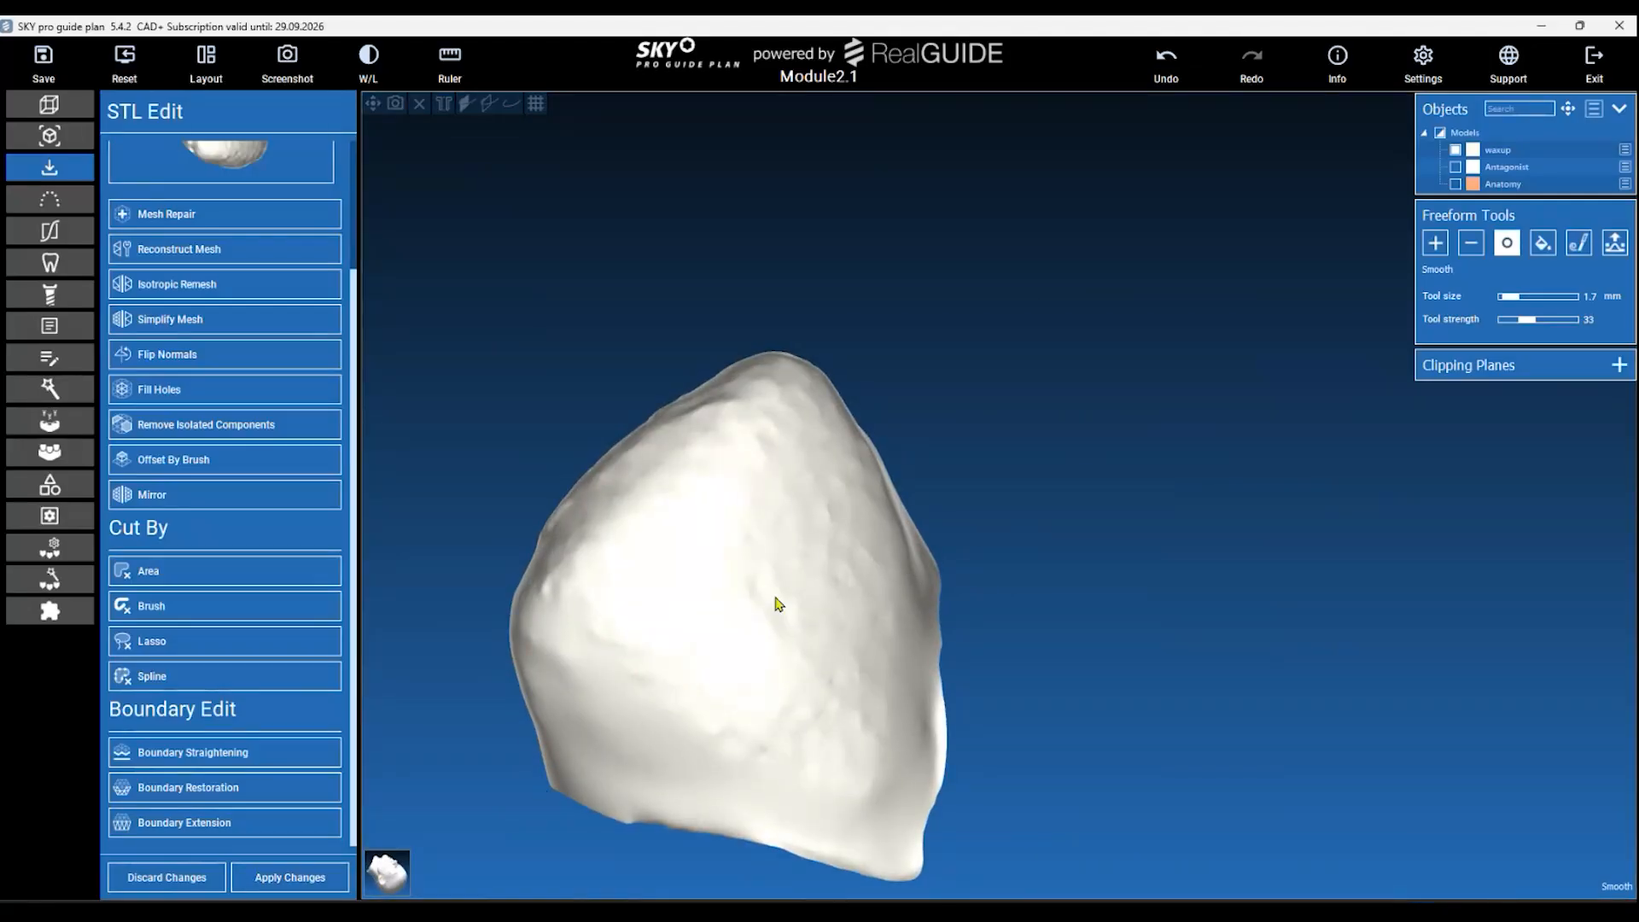
pyautogui.scroll(-1, 892, 582)
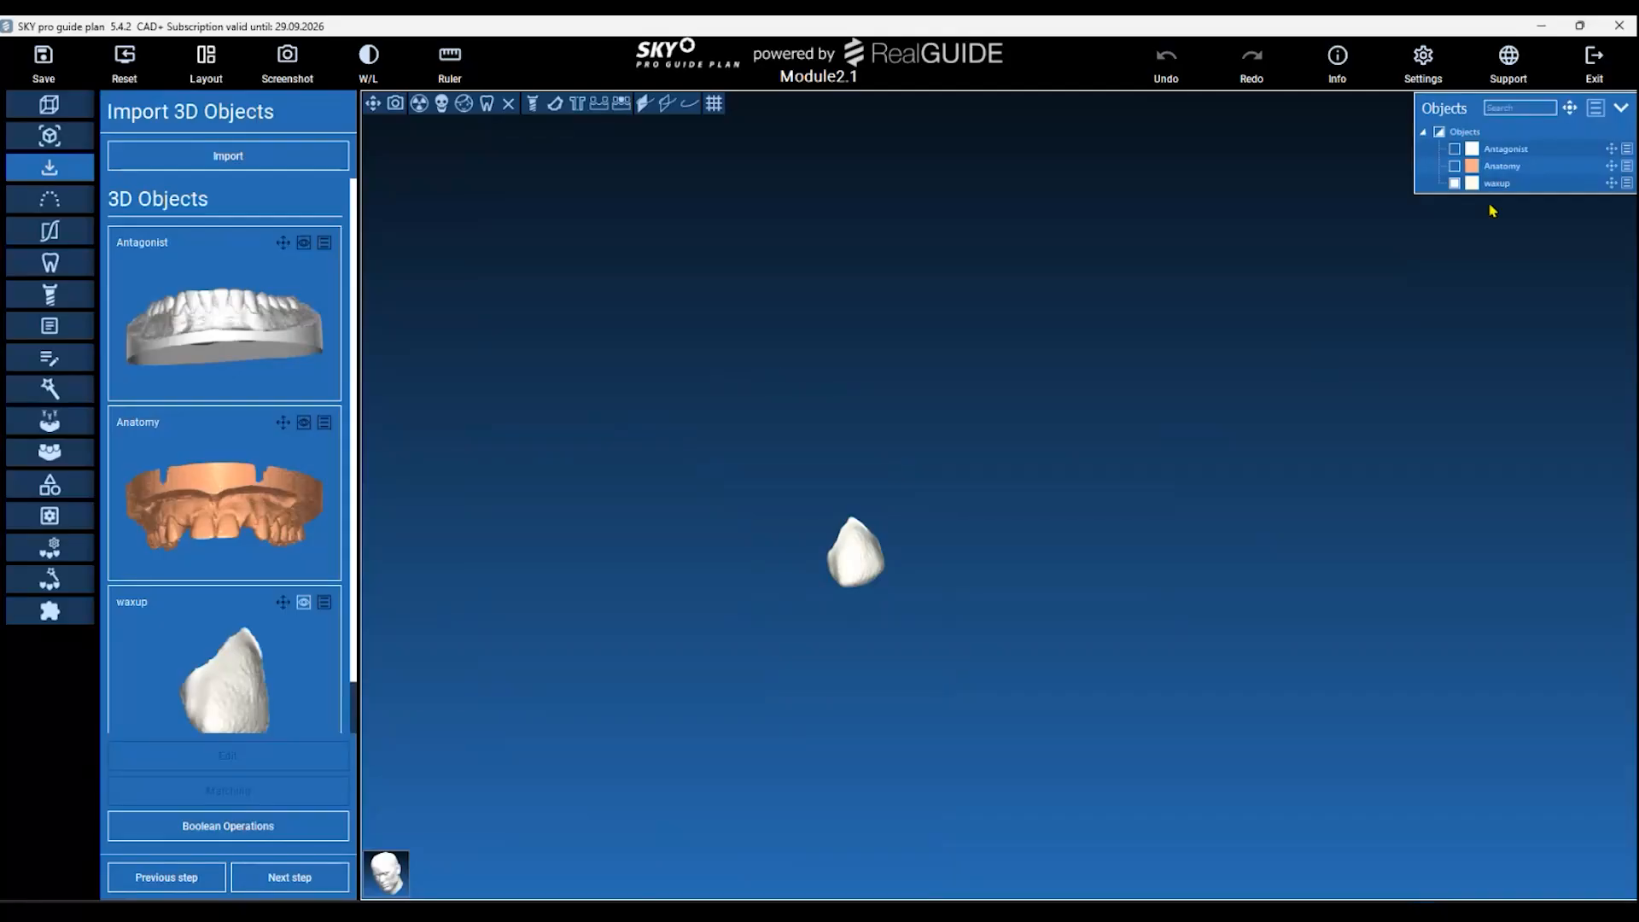
# Show the Anatomy model and toggle the waxup off and on to check the tooth's fit in the arch.
pyautogui.click(1455, 166)
pyautogui.moveTo(868, 638); pyautogui.dragTo(1007, 592)
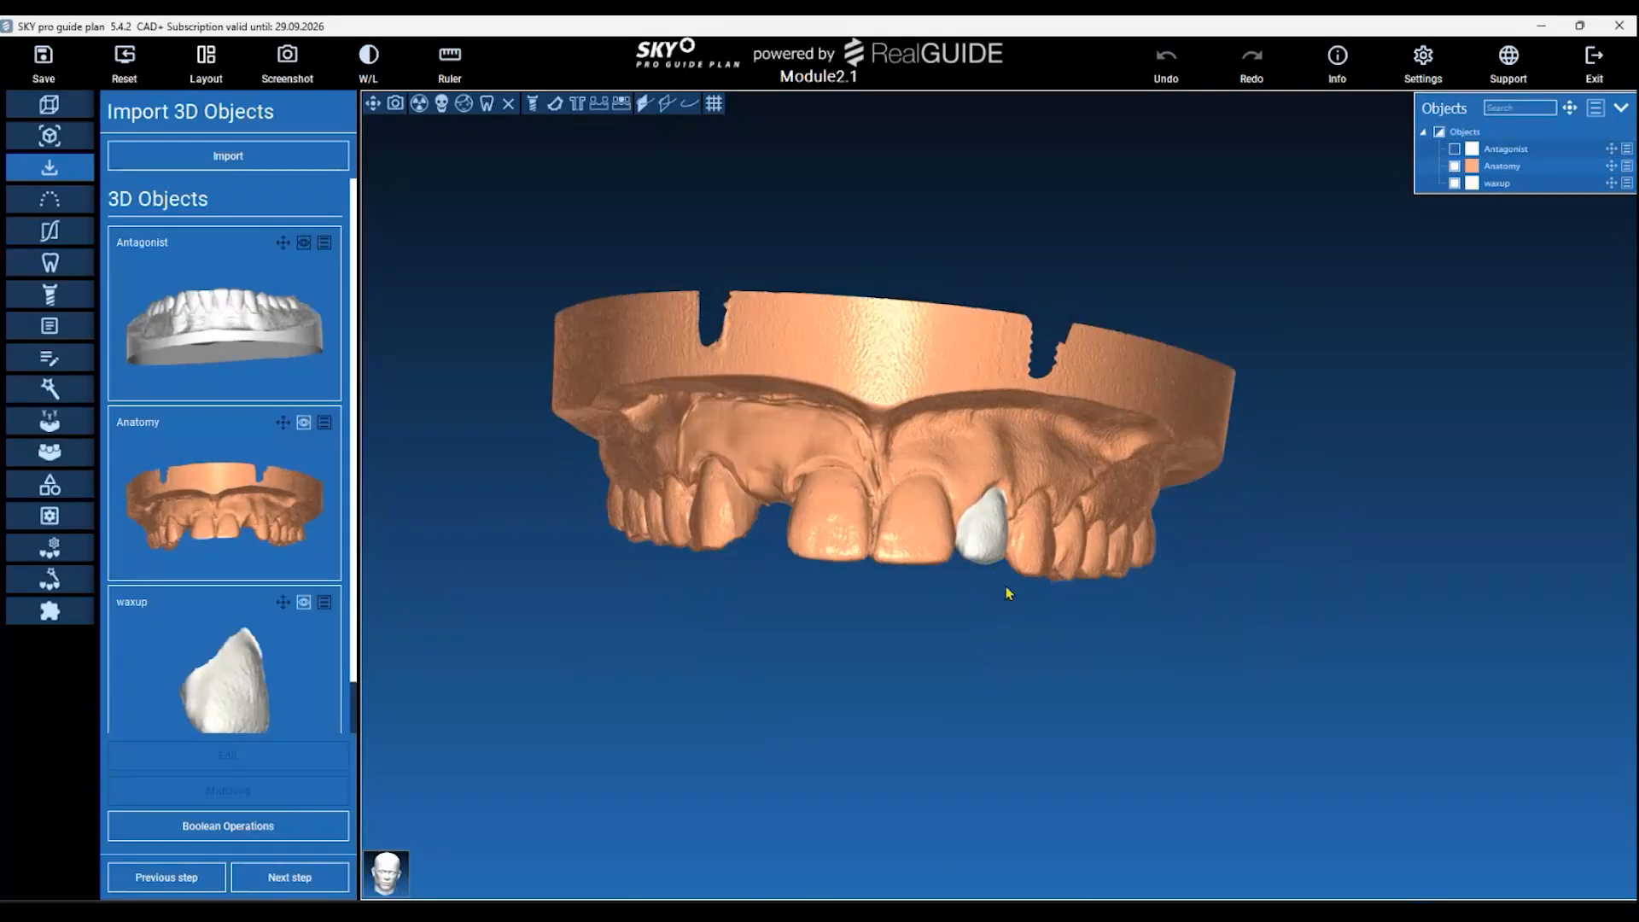
pyautogui.click(1454, 182)
pyautogui.moveTo(1132, 391); pyautogui.dragTo(1328, 311)
pyautogui.click(1455, 183)
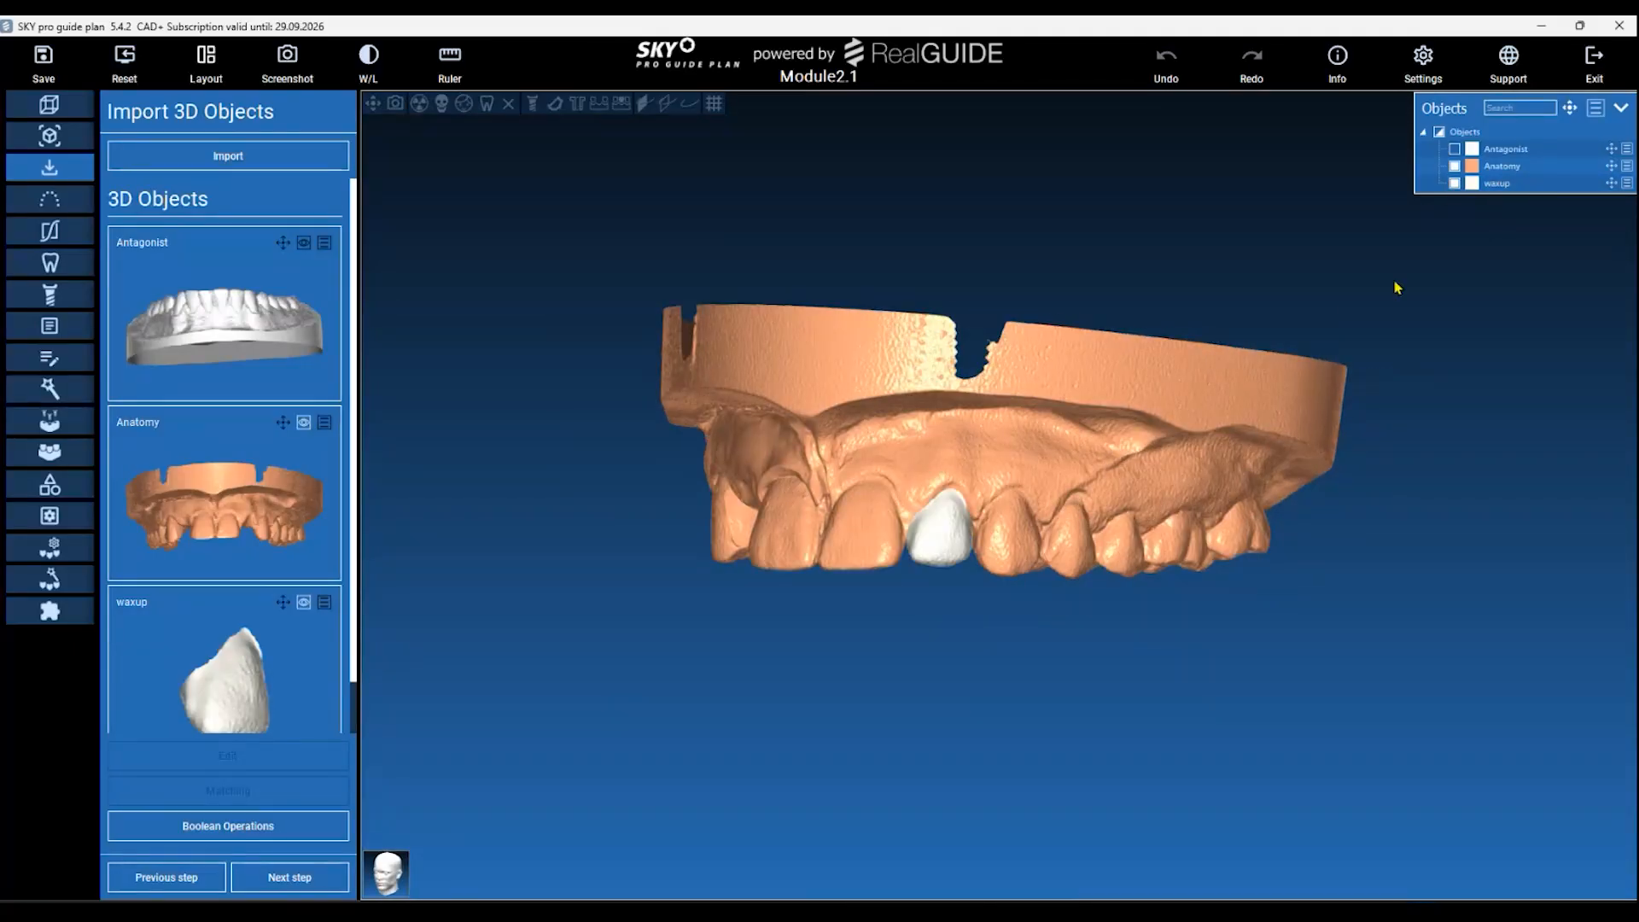
pyautogui.scroll(3, 1057, 579)
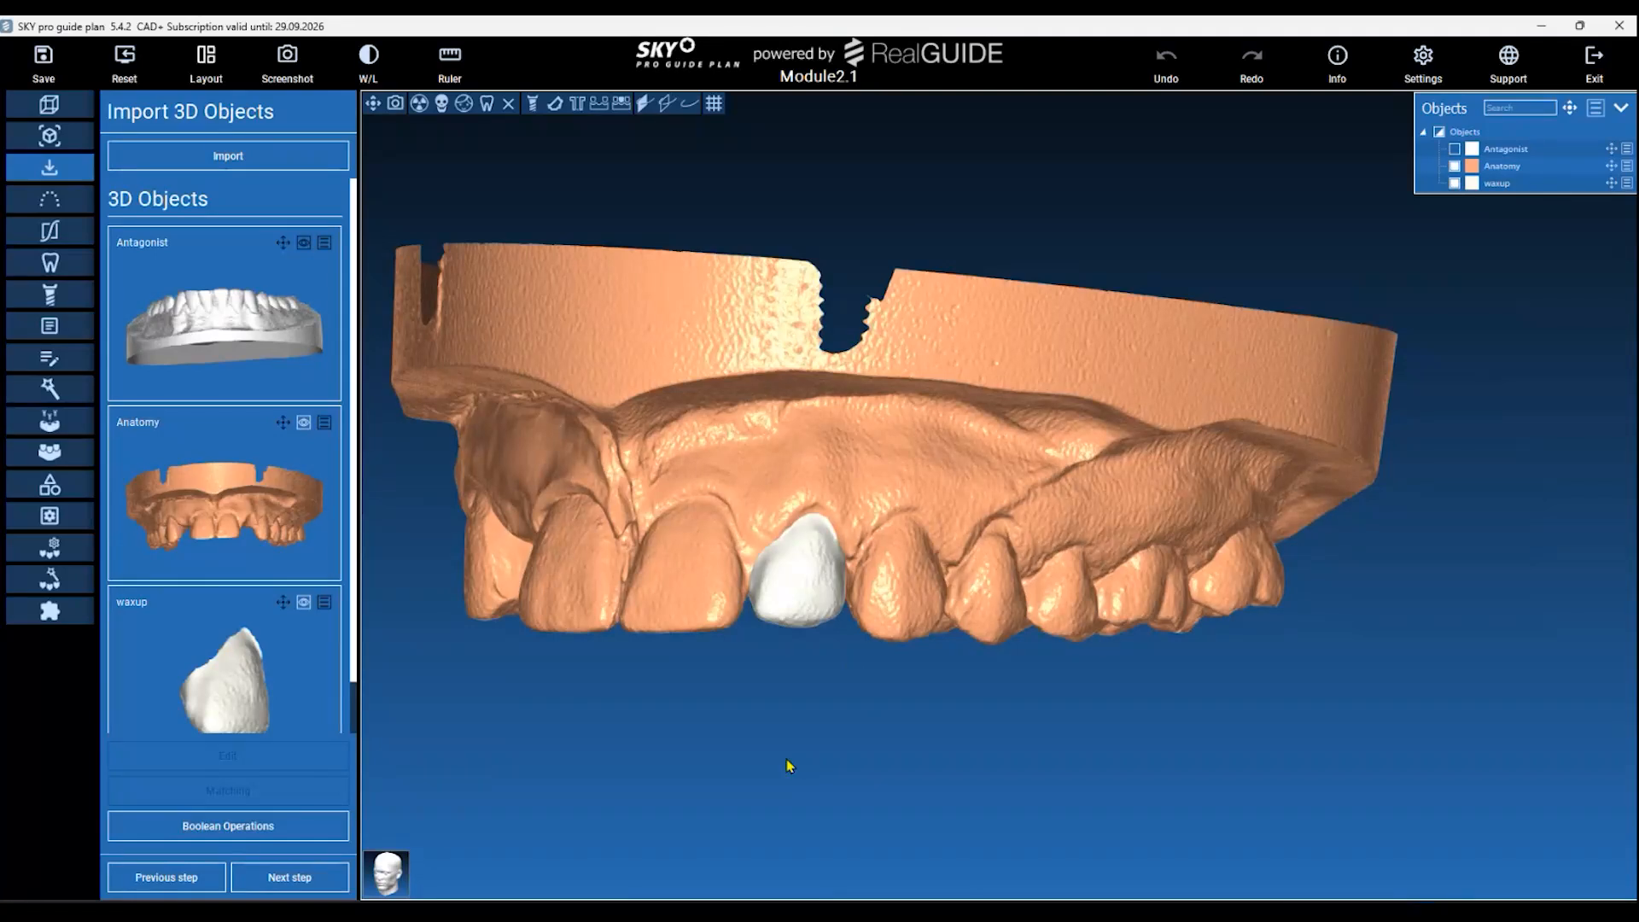
pyautogui.moveTo(789, 766); pyautogui.dragTo(769, 606)
# Advance to the CPR settings, dismiss the PANO region choice and return to the 3D object import stage.
pyautogui.click(290, 876)
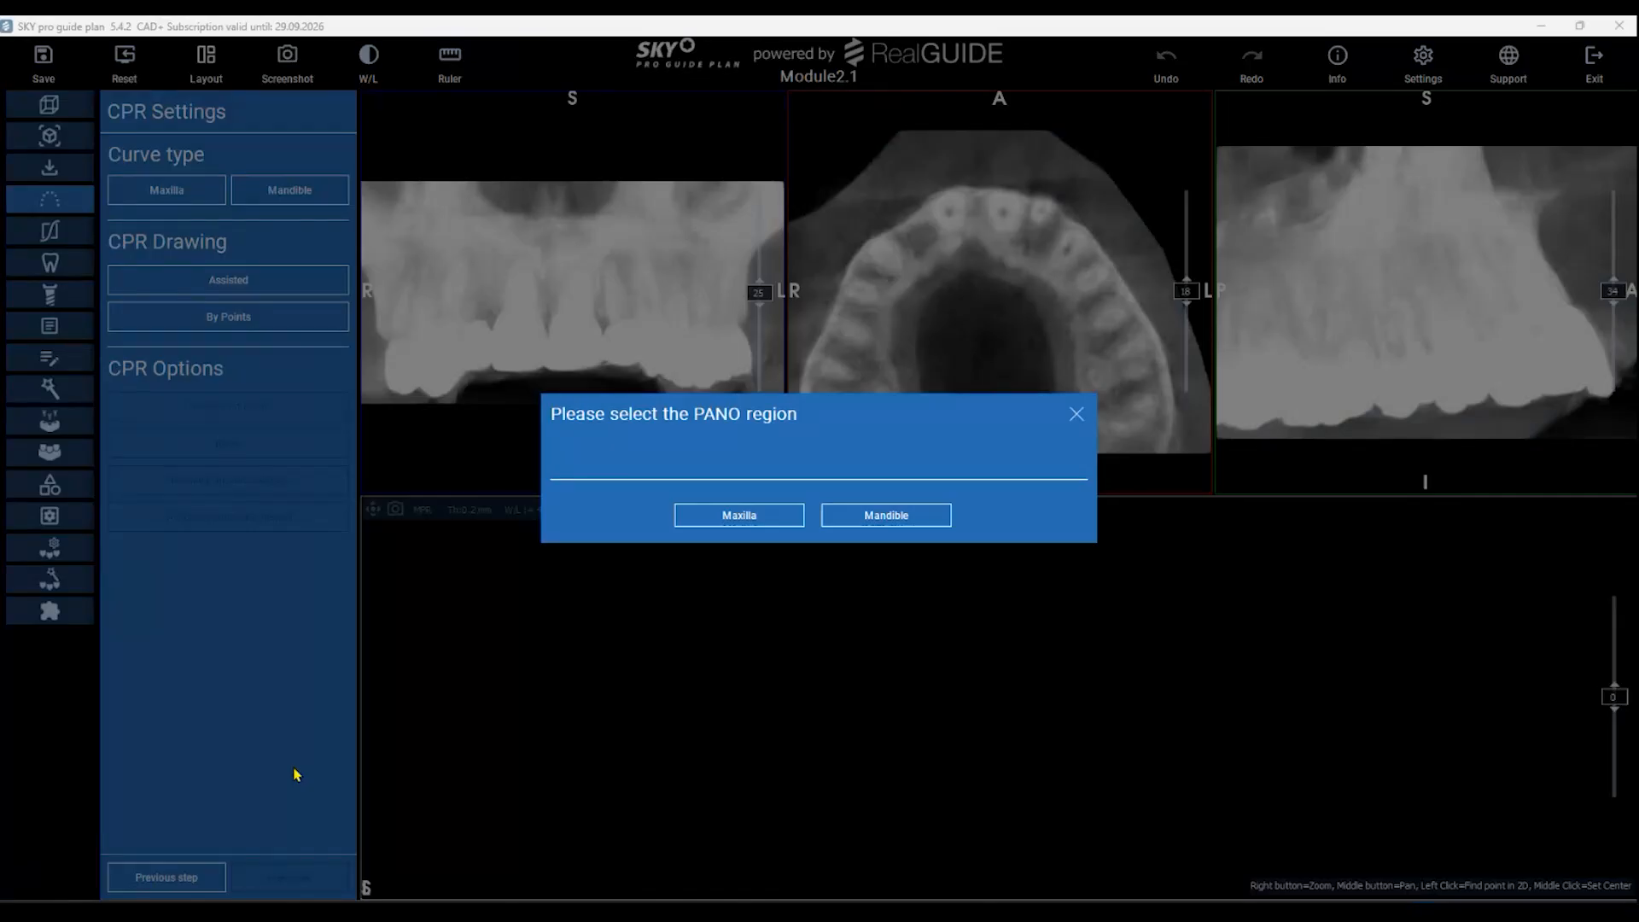
pyautogui.click(1075, 414)
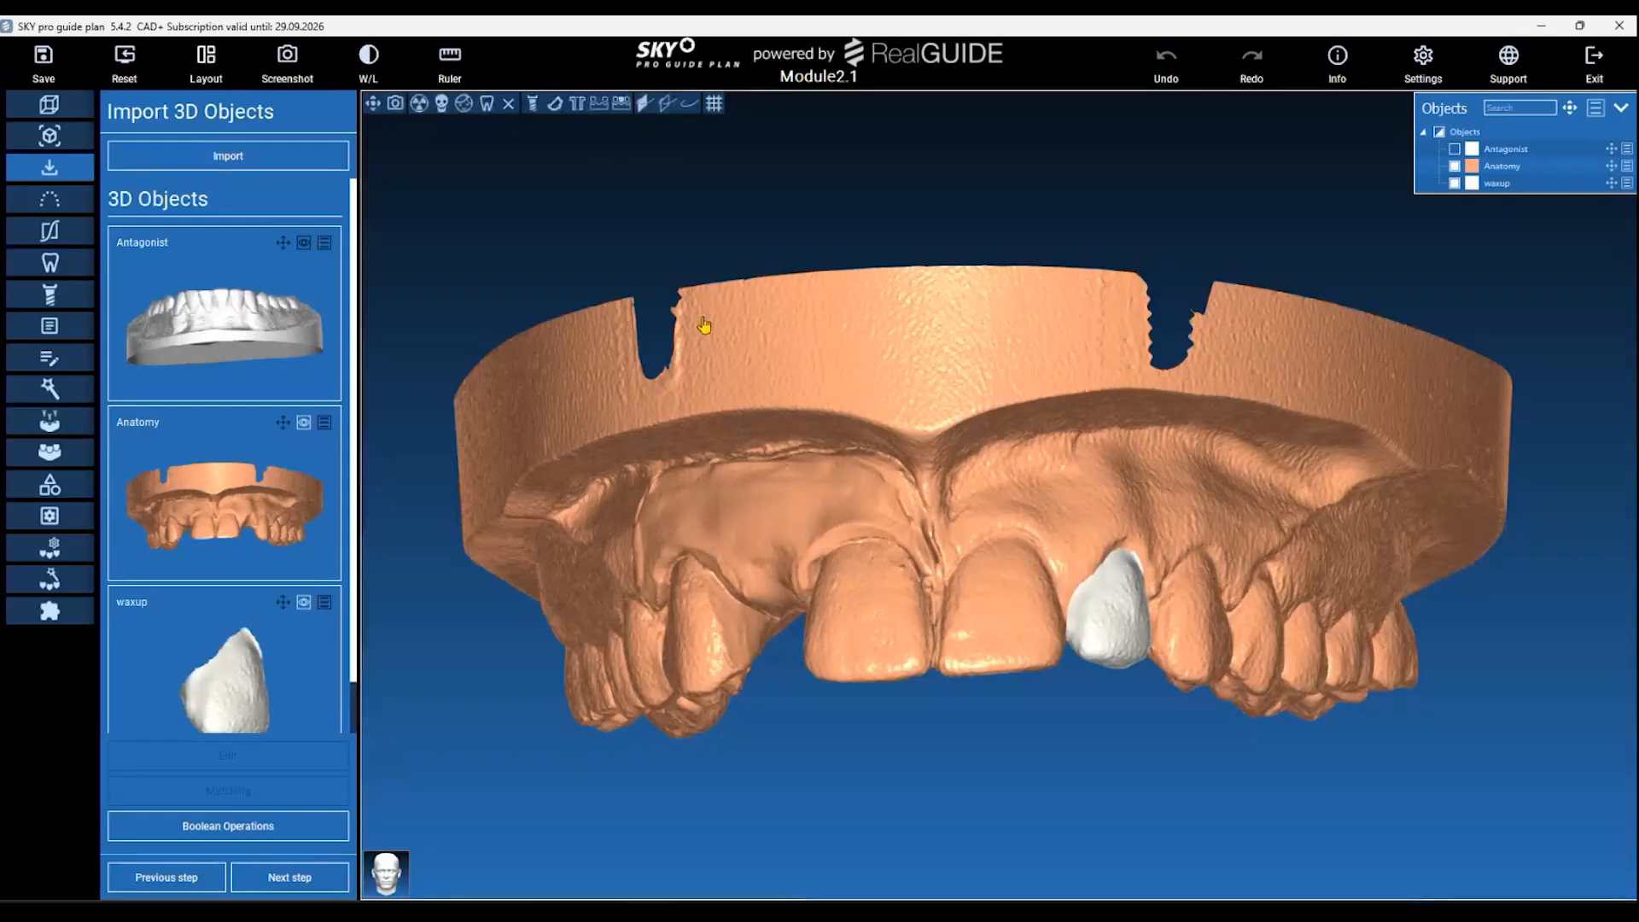
pyautogui.moveTo(1055, 758); pyautogui.dragTo(980, 734)
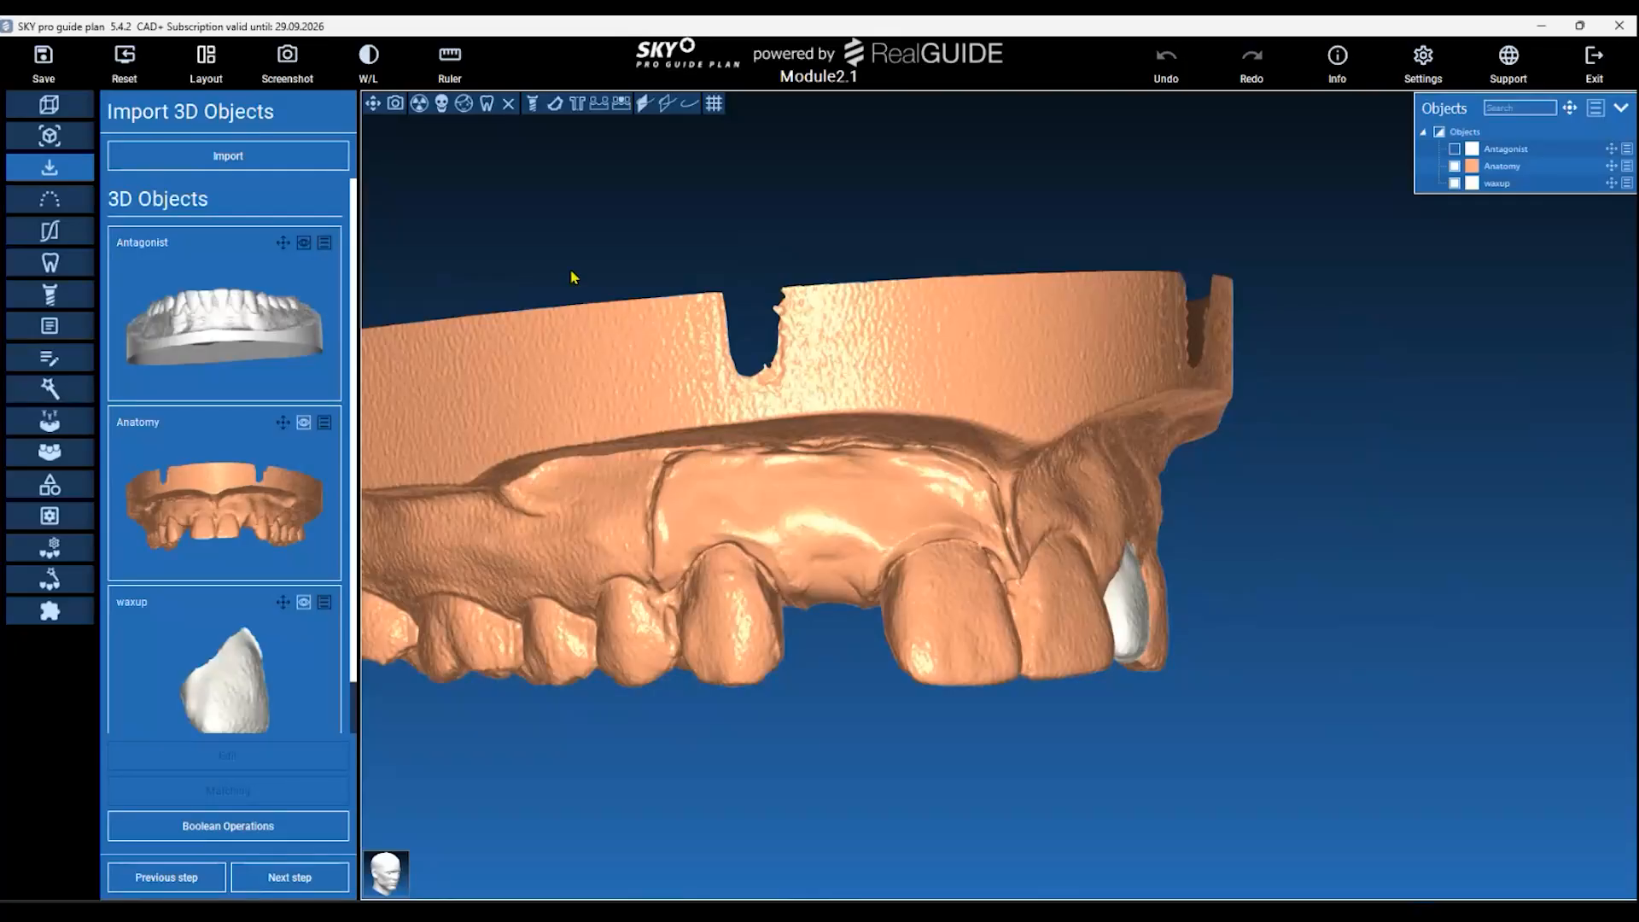
pyautogui.moveTo(572, 276); pyautogui.dragTo(777, 269)
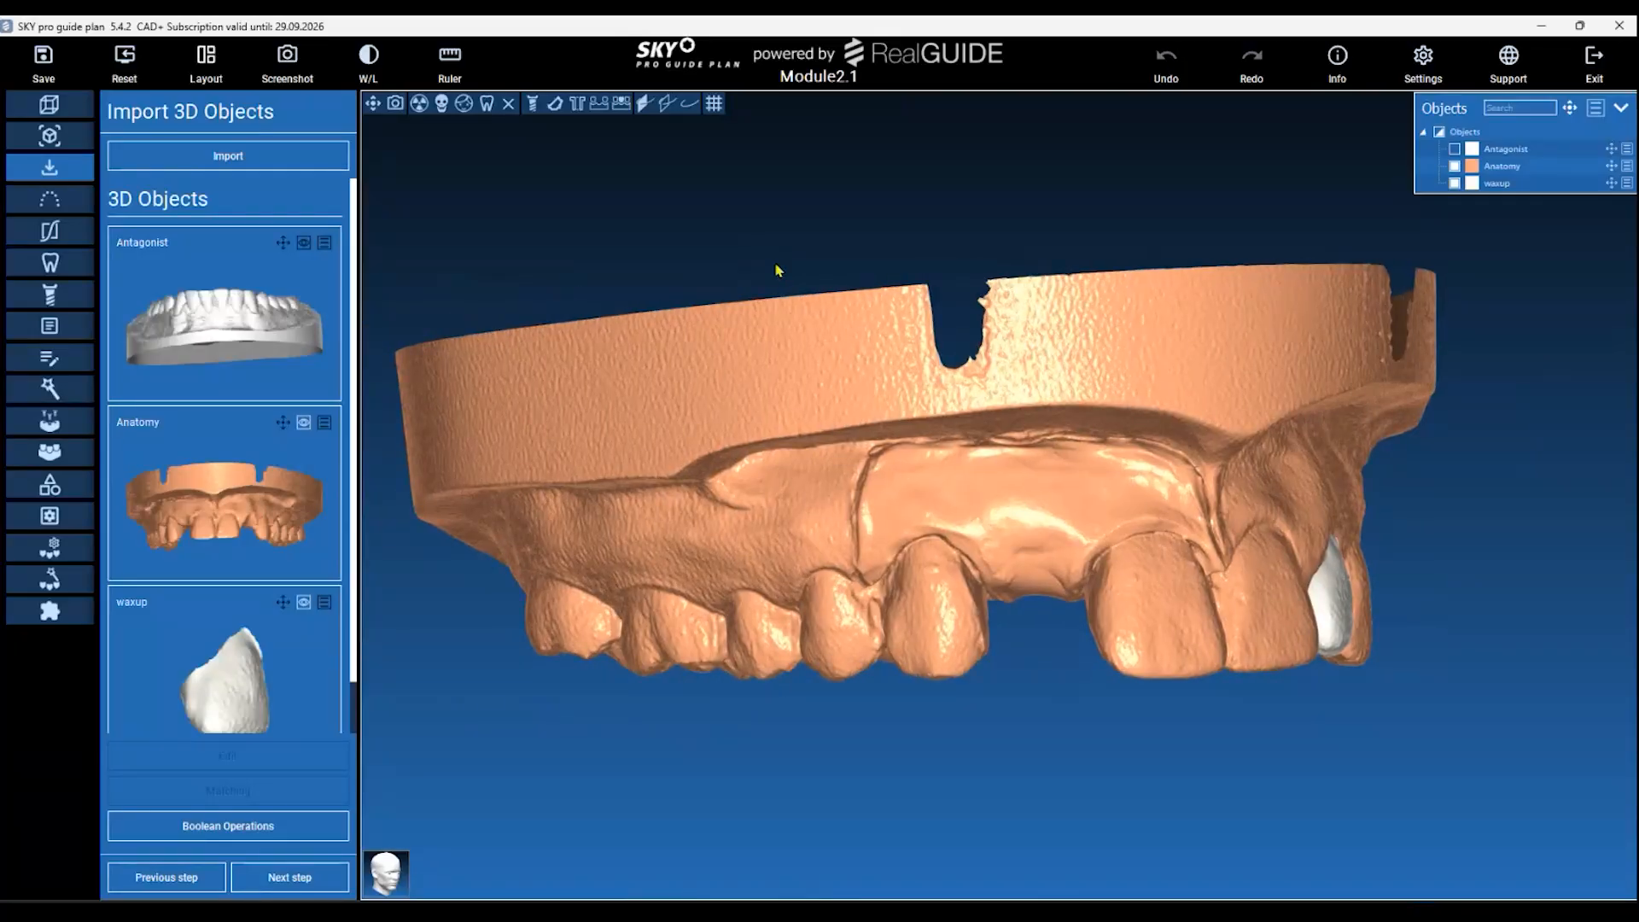
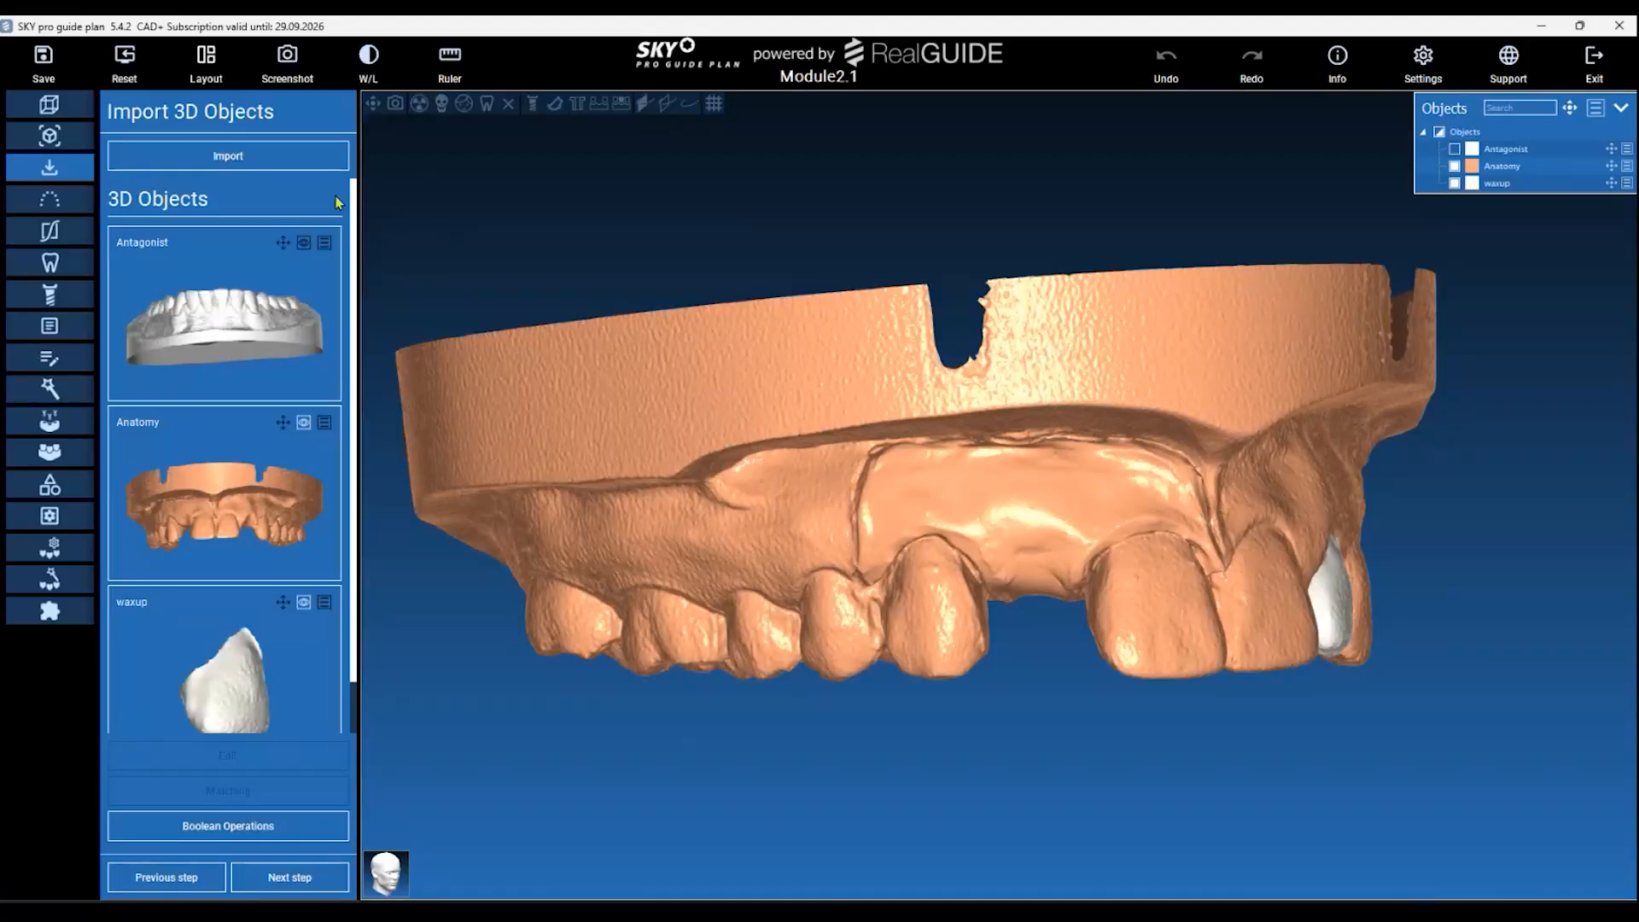
# Set up a 3D object import named Waxup-Prosthesis with its position the same as Anatomy.
pyautogui.click(242, 160)
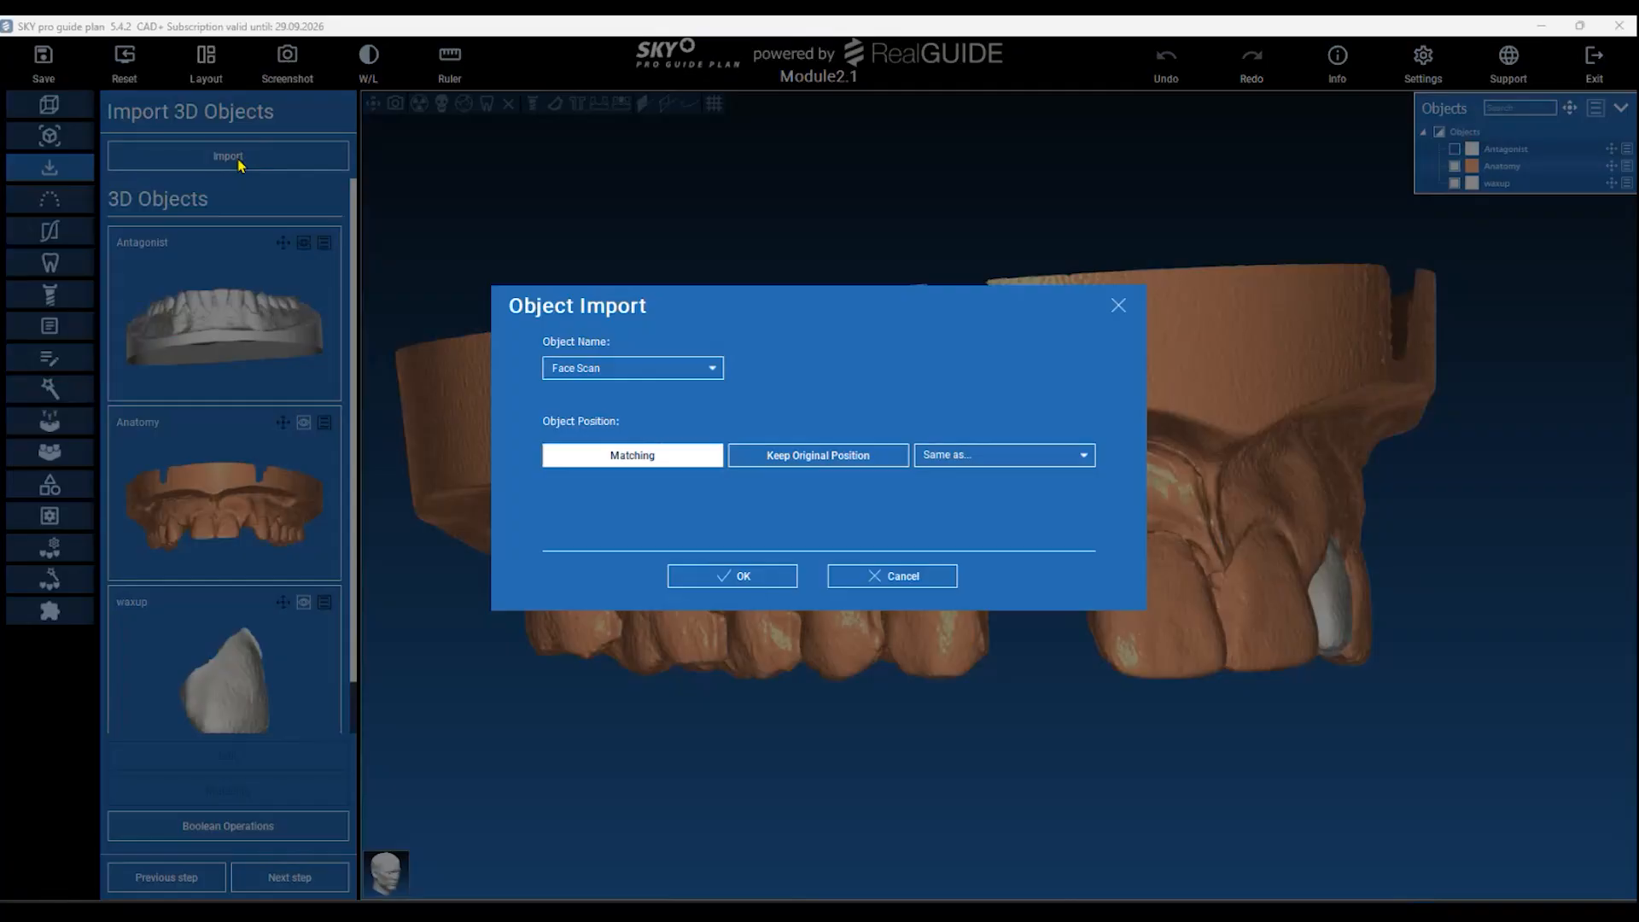
pyautogui.click(636, 374)
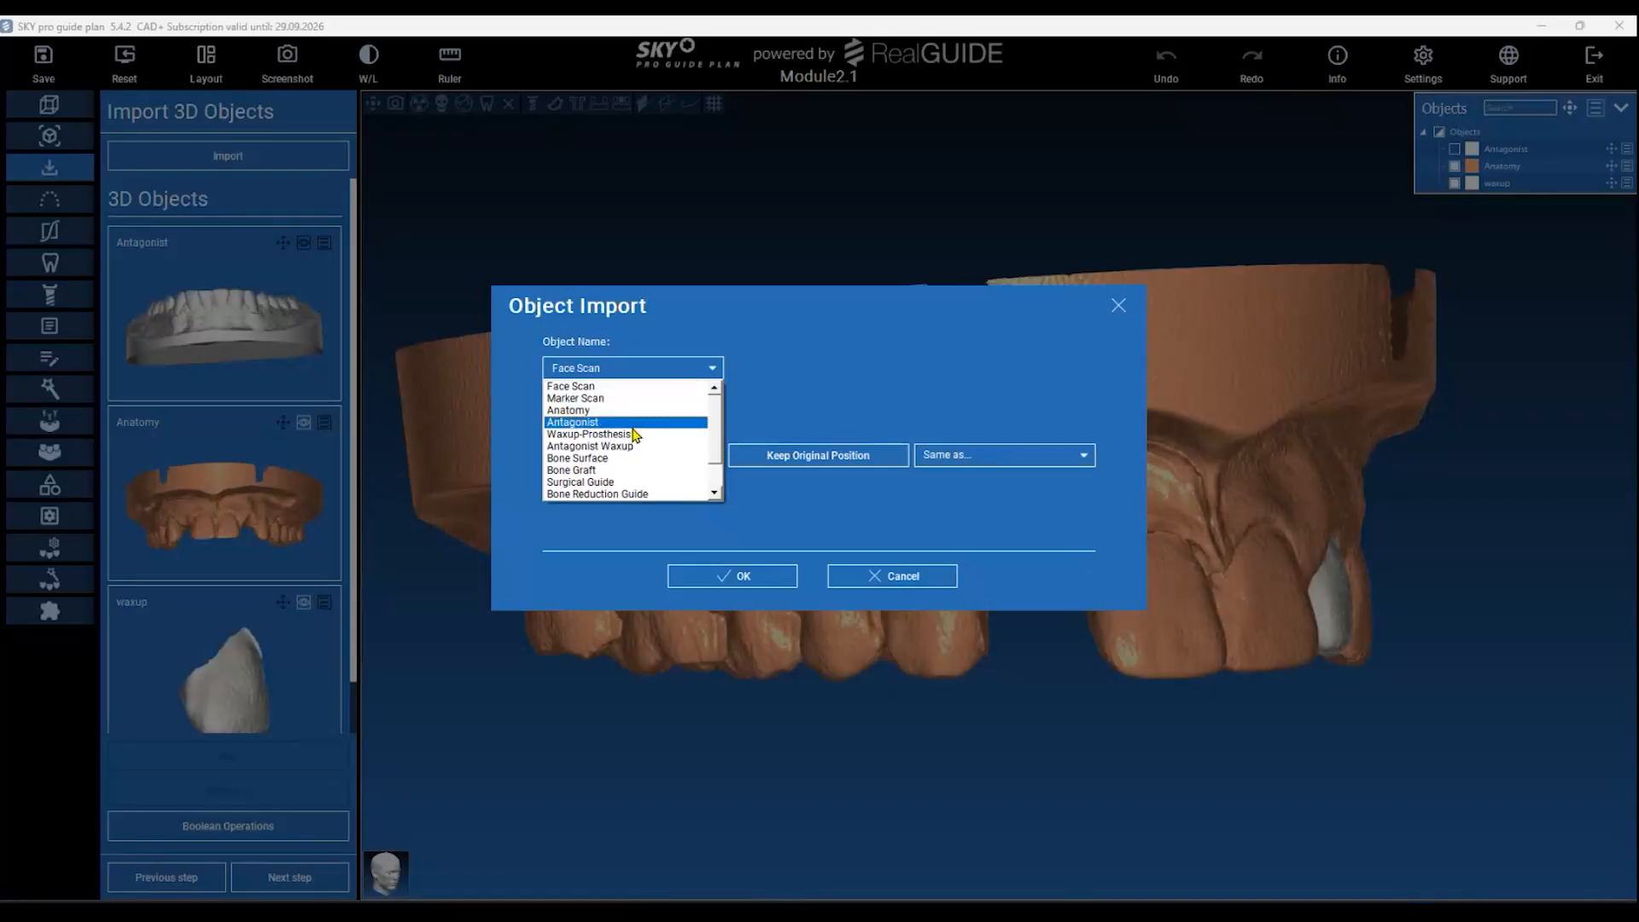
pyautogui.click(647, 435)
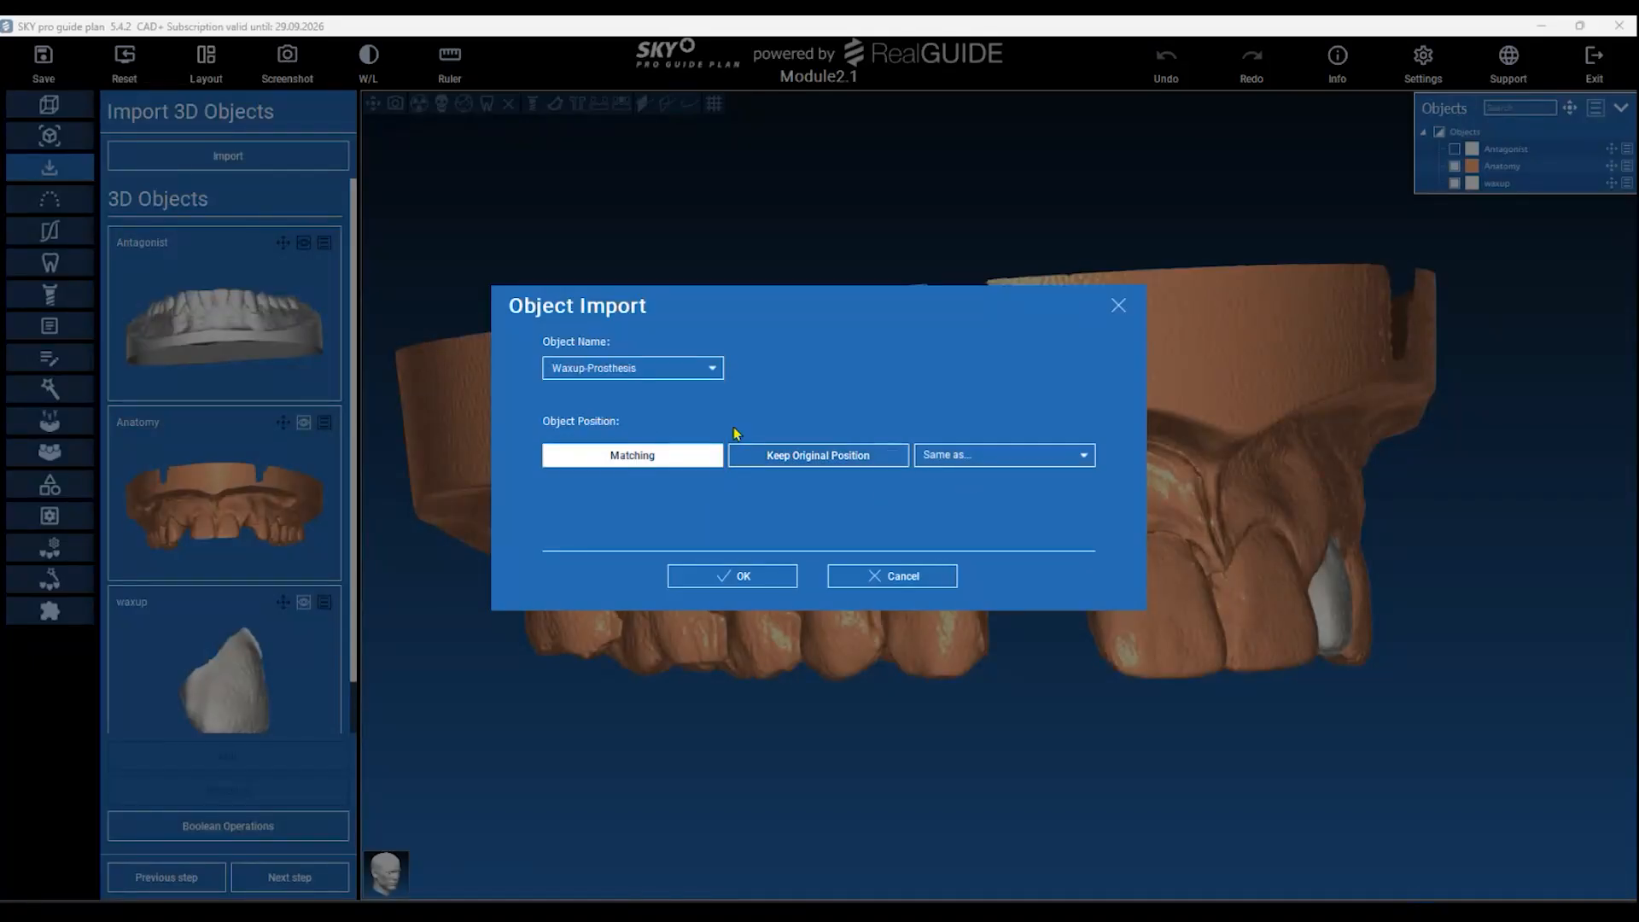
pyautogui.click(984, 456)
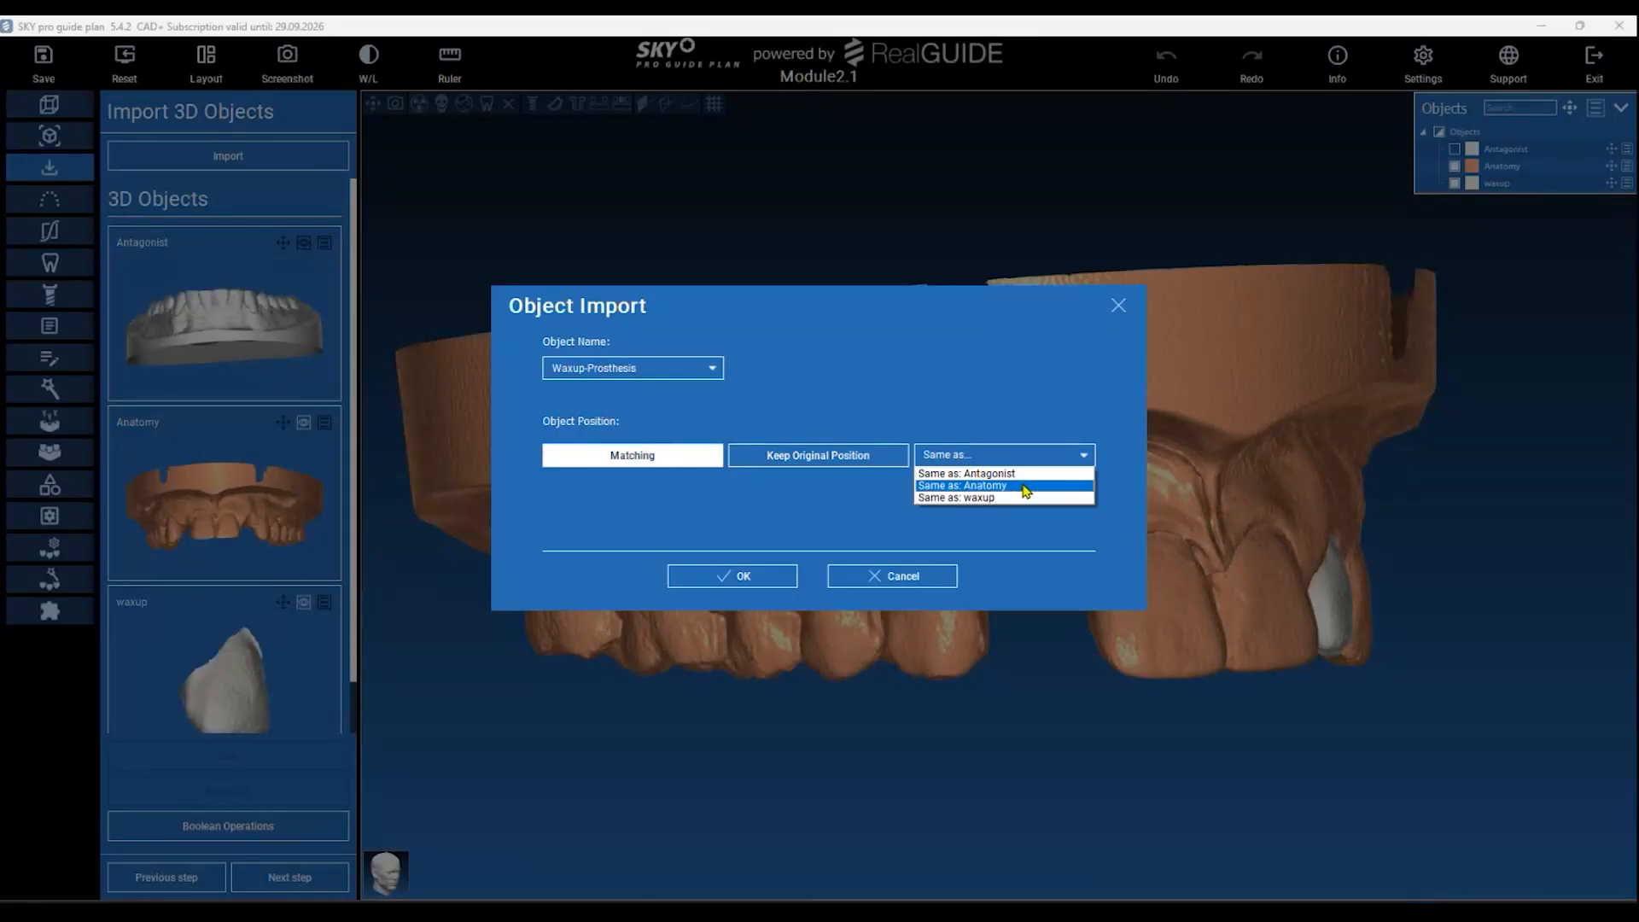
pyautogui.click(1025, 486)
pyautogui.click(750, 576)
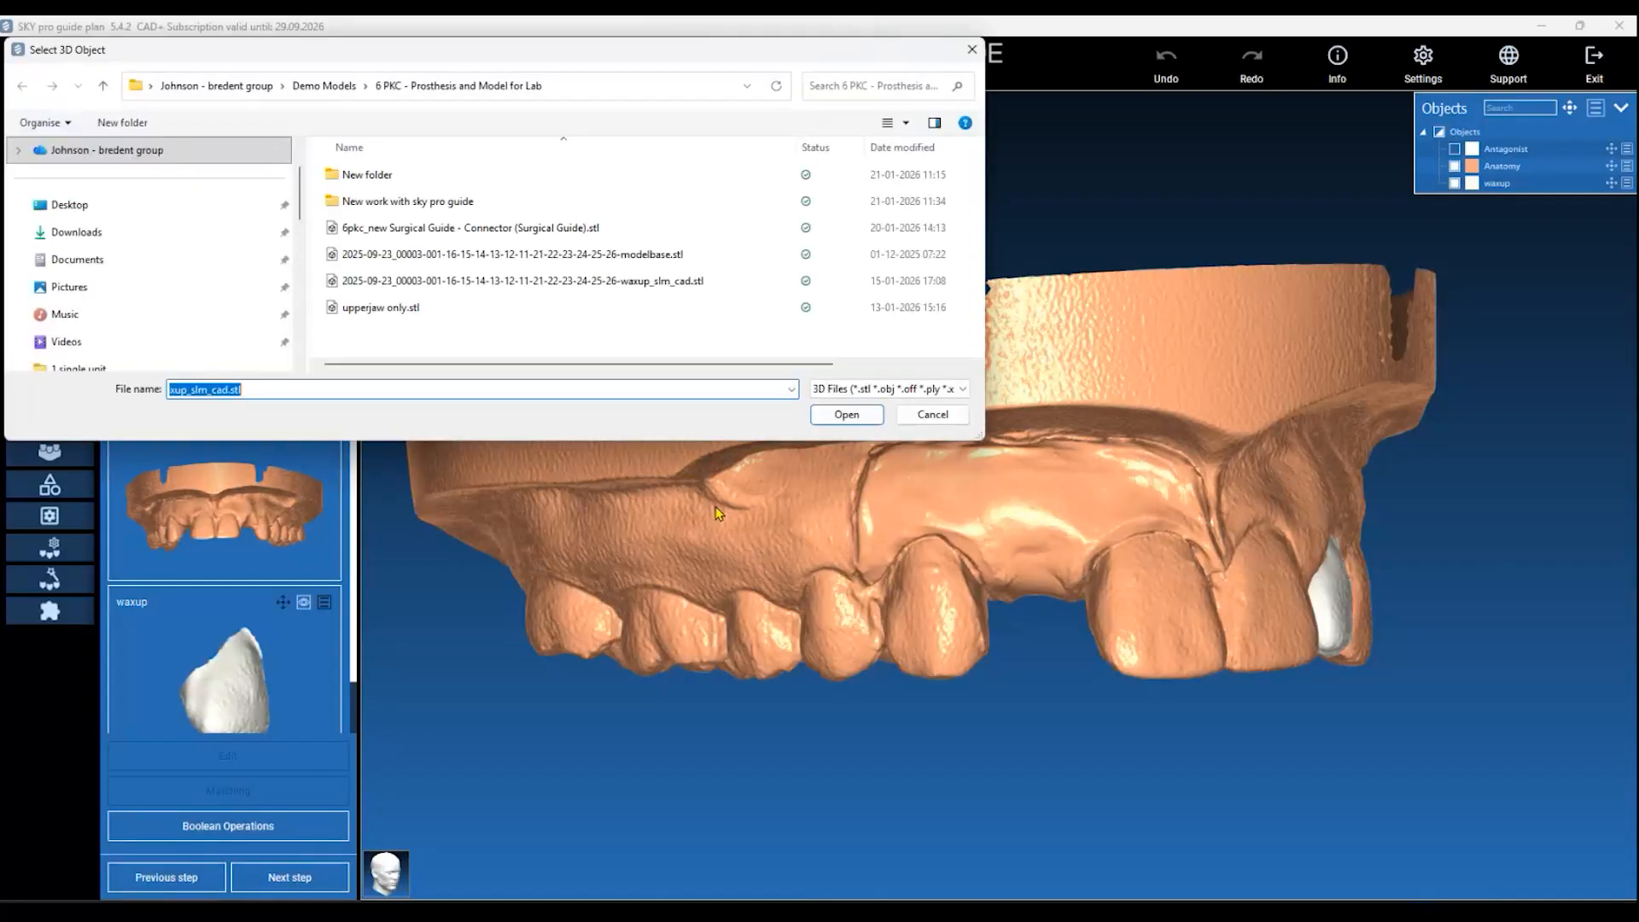
# Import upper wax up.stl from the 1 single unit folder inside Module 2.
pyautogui.click(645, 88)
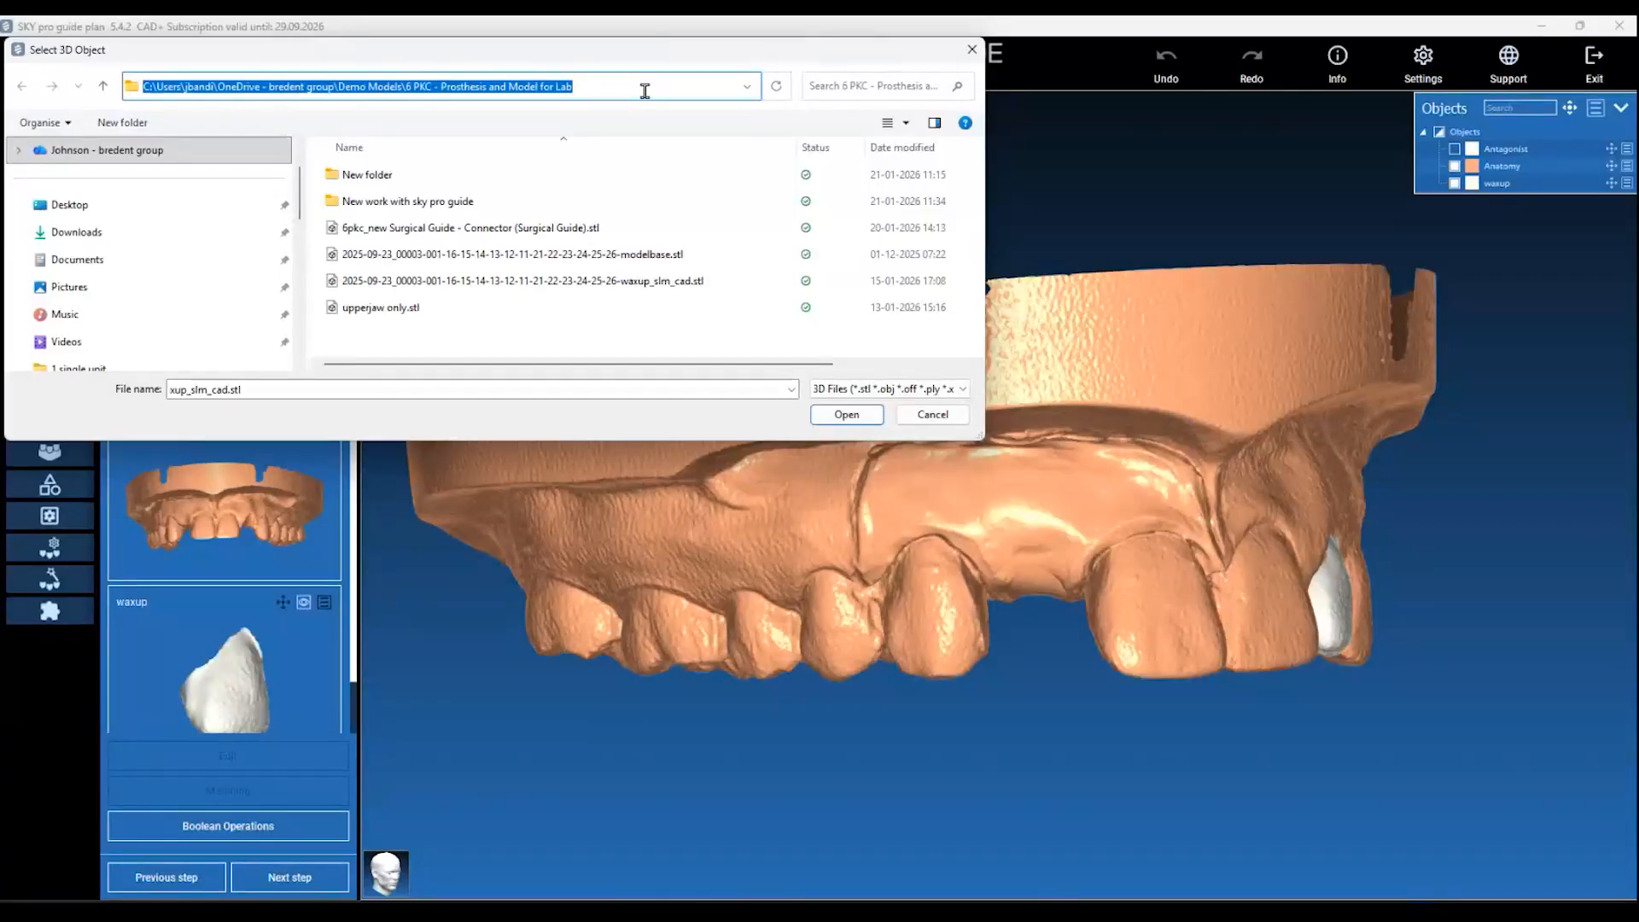
pyautogui.write('C:\\Users\\jbandi\\OneDrive - bredent group\\Module 2')
pyautogui.press('Return')
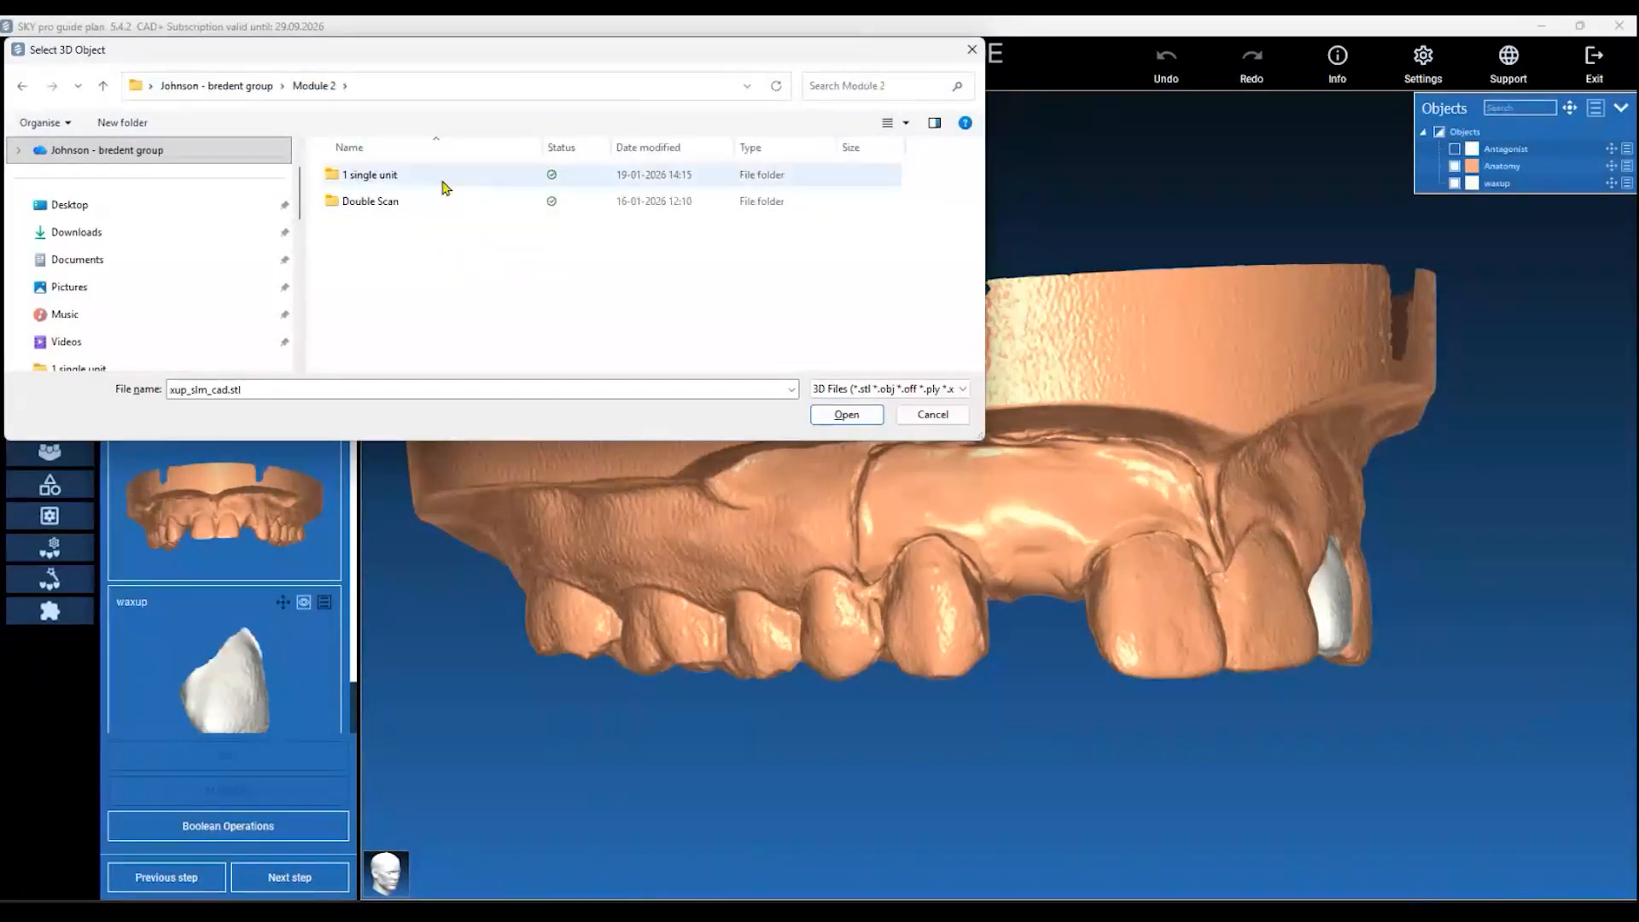
pyautogui.doubleClick(420, 176)
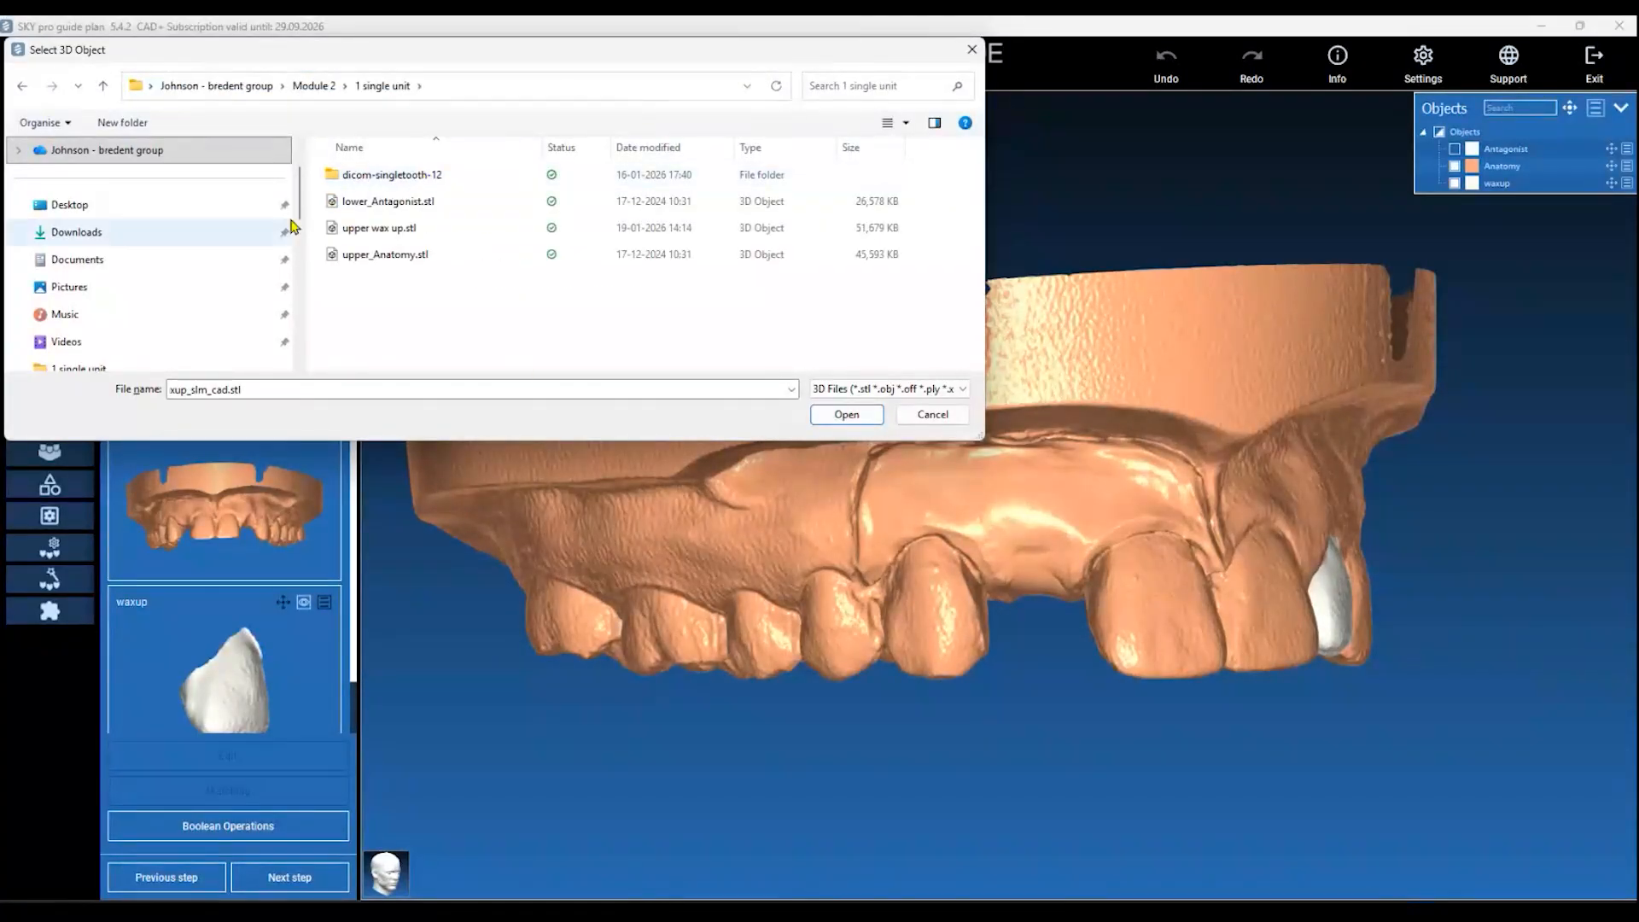
pyautogui.click(403, 229)
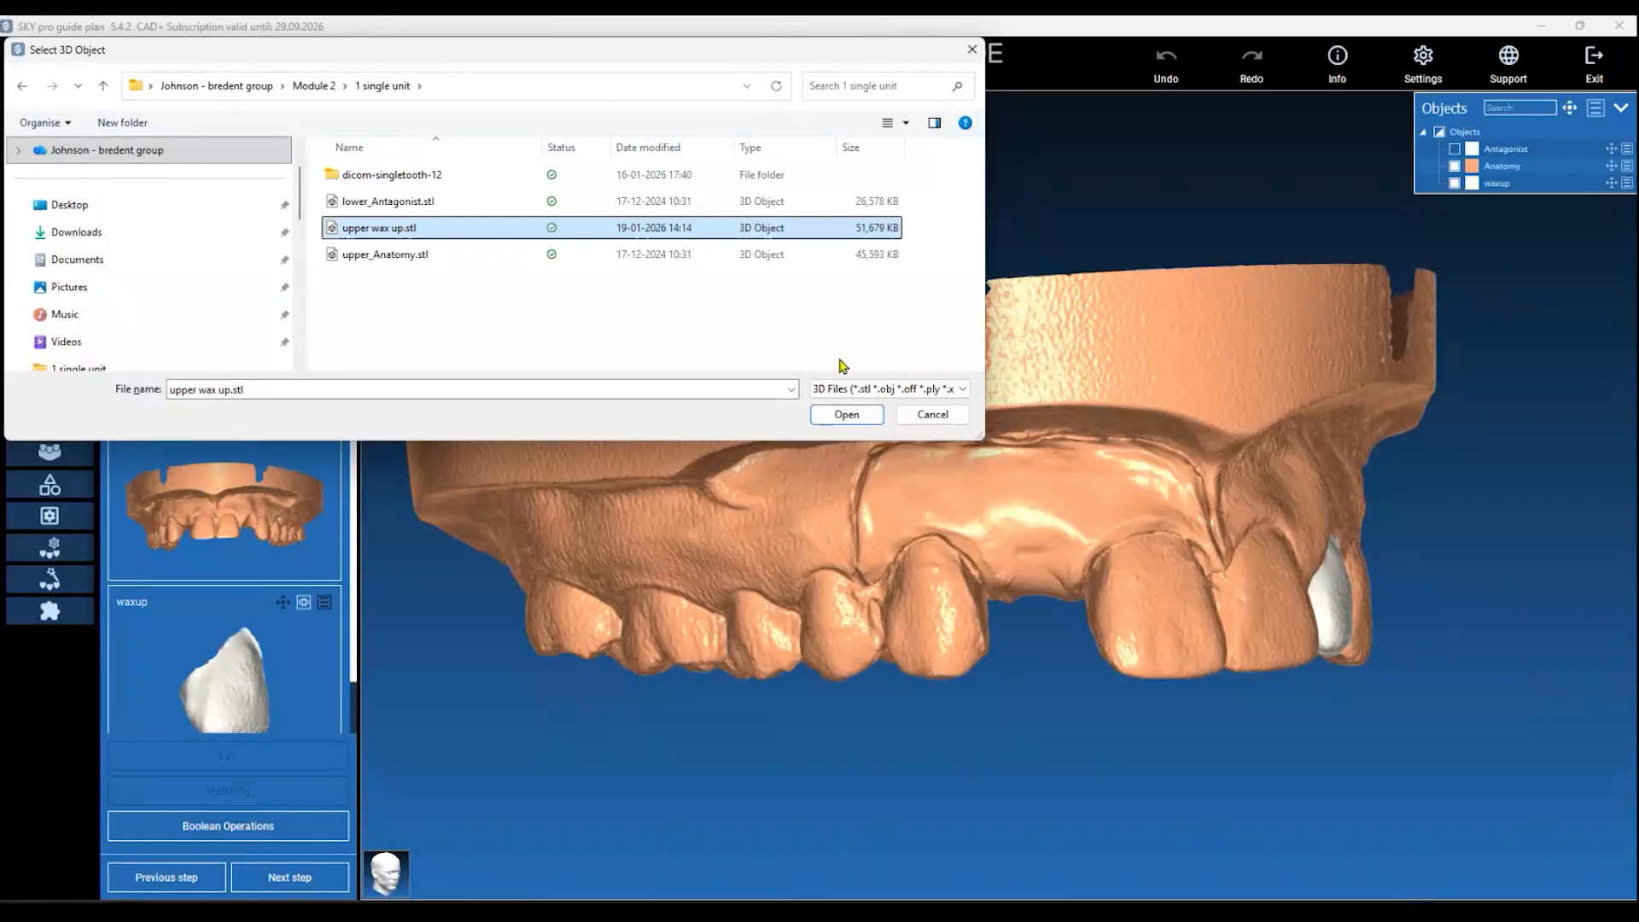
pyautogui.click(845, 413)
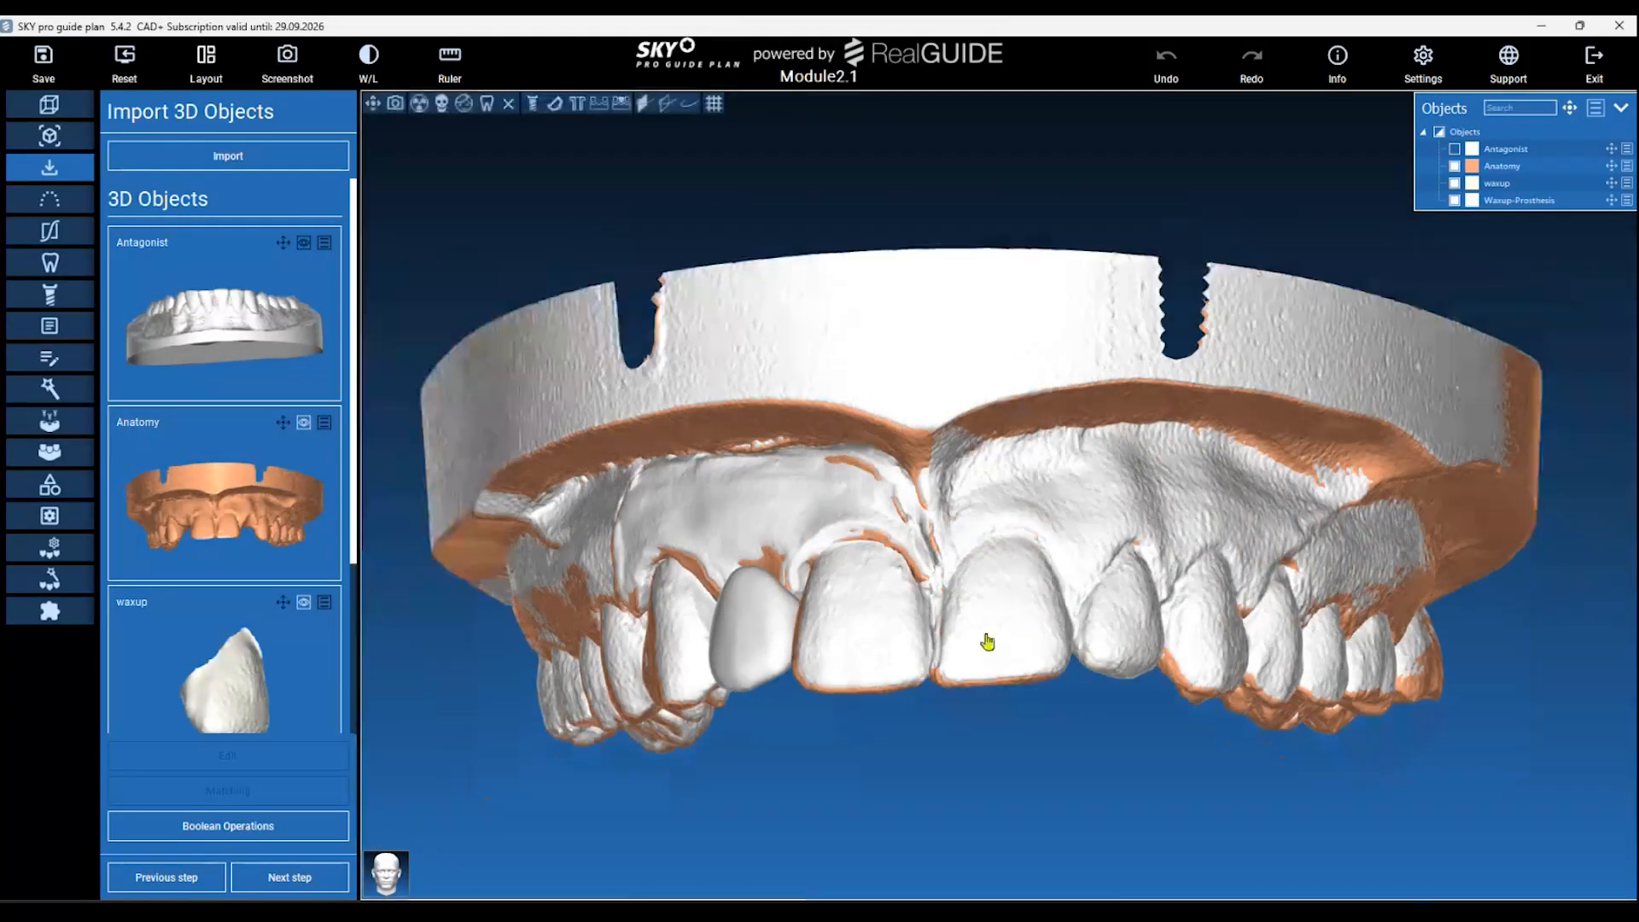
# Hide the Anatomy and waxup objects and inspect the Waxup-Prosthesis model from the front and the occlusal side.
pyautogui.click(1454, 167)
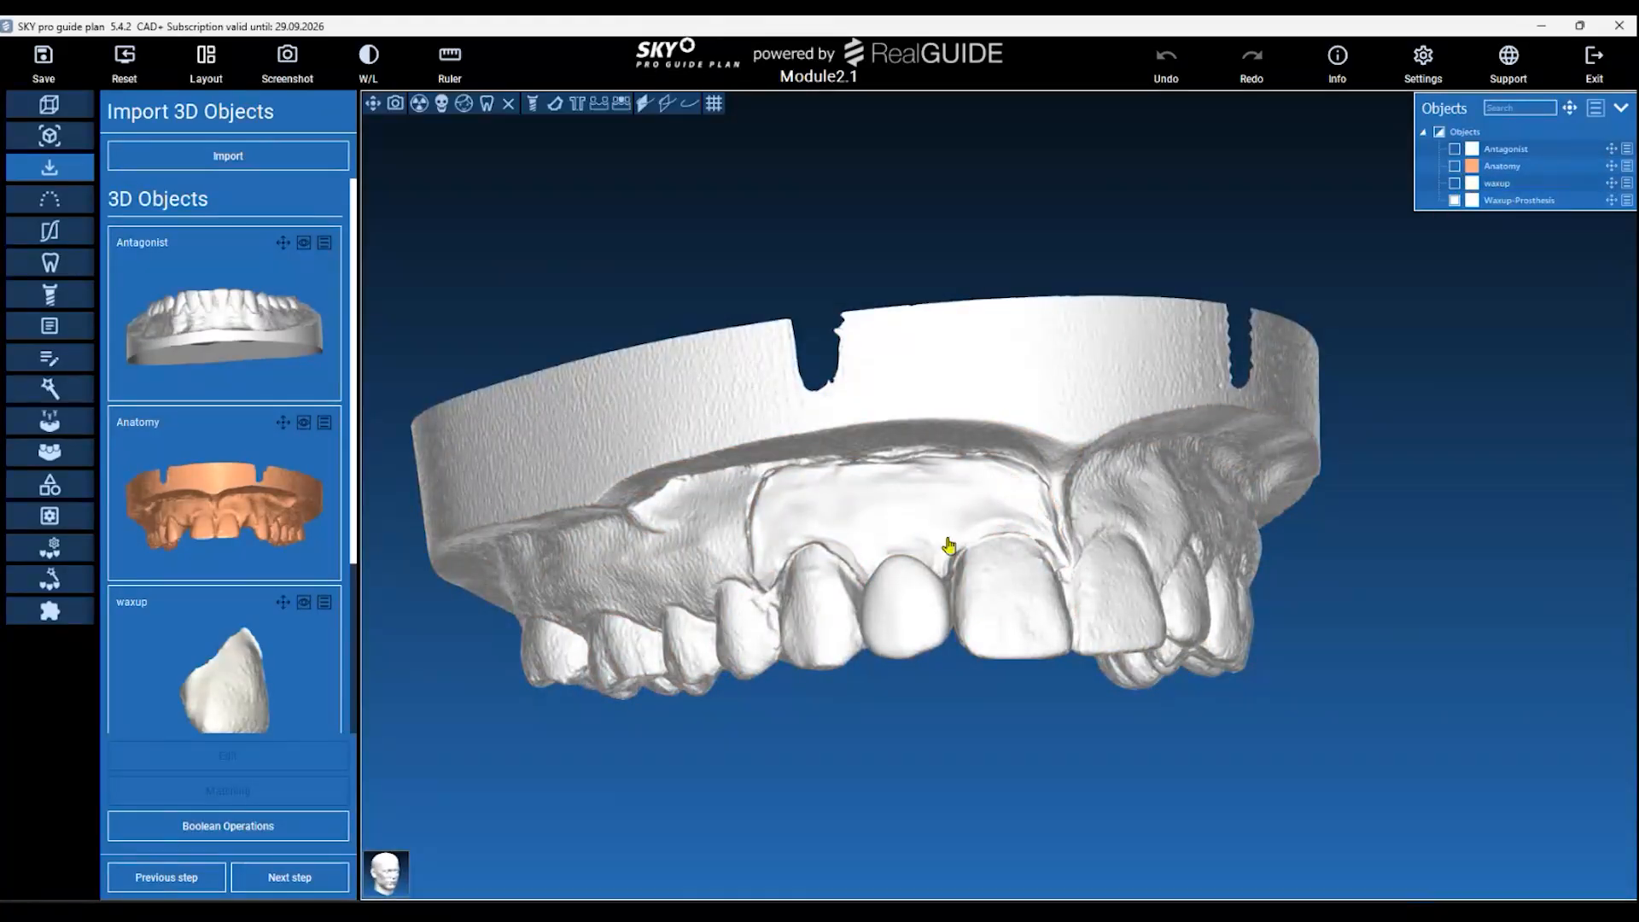
pyautogui.moveTo(933, 725); pyautogui.dragTo(896, 249)
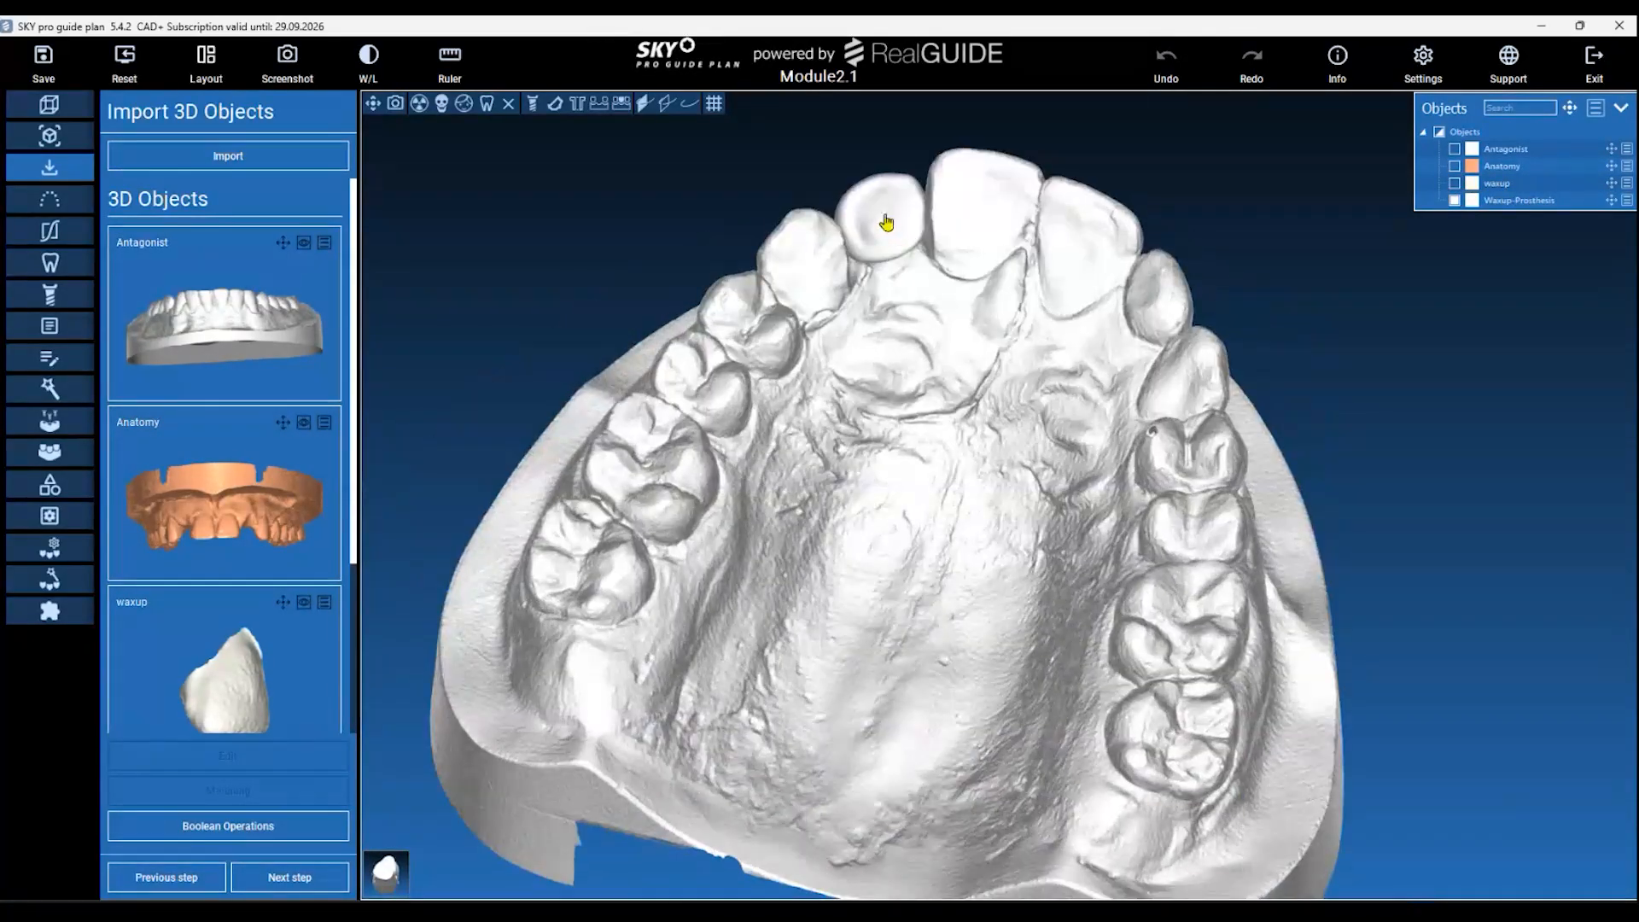
pyautogui.moveTo(883, 218); pyautogui.dragTo(858, 321, button='middle')
pyautogui.moveTo(809, 245); pyautogui.dragTo(958, 723)
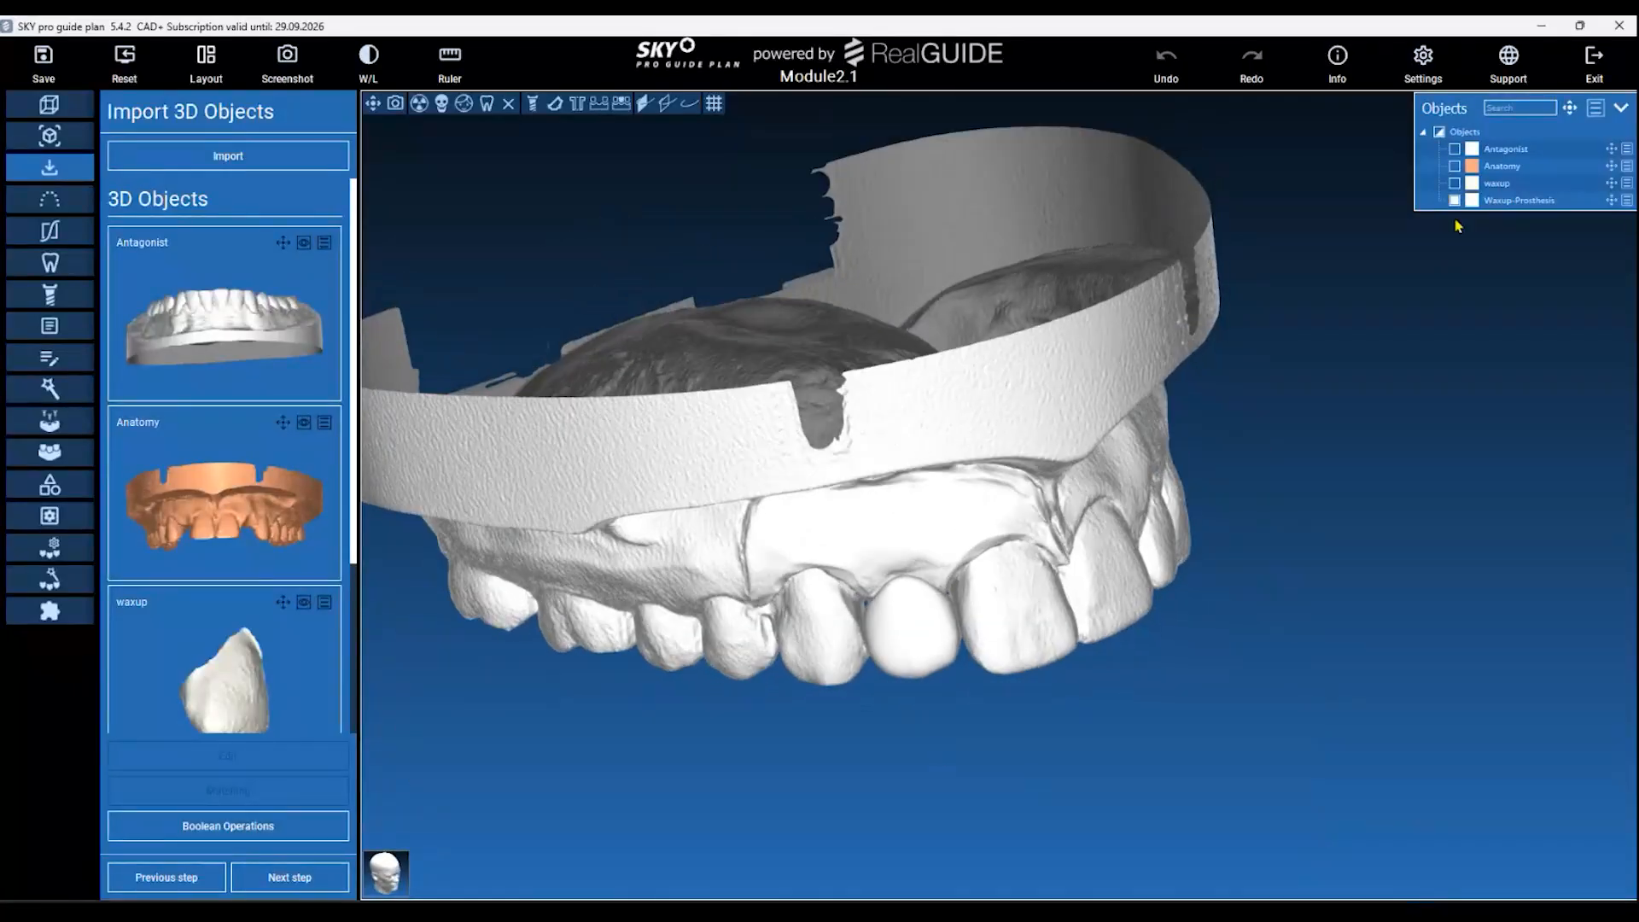
# Show the Anatomy model together with the Waxup-Prosthesis and compare how their surfaces overlap.
pyautogui.click(1453, 167)
pyautogui.moveTo(962, 634); pyautogui.dragTo(838, 629)
pyautogui.click(1453, 166)
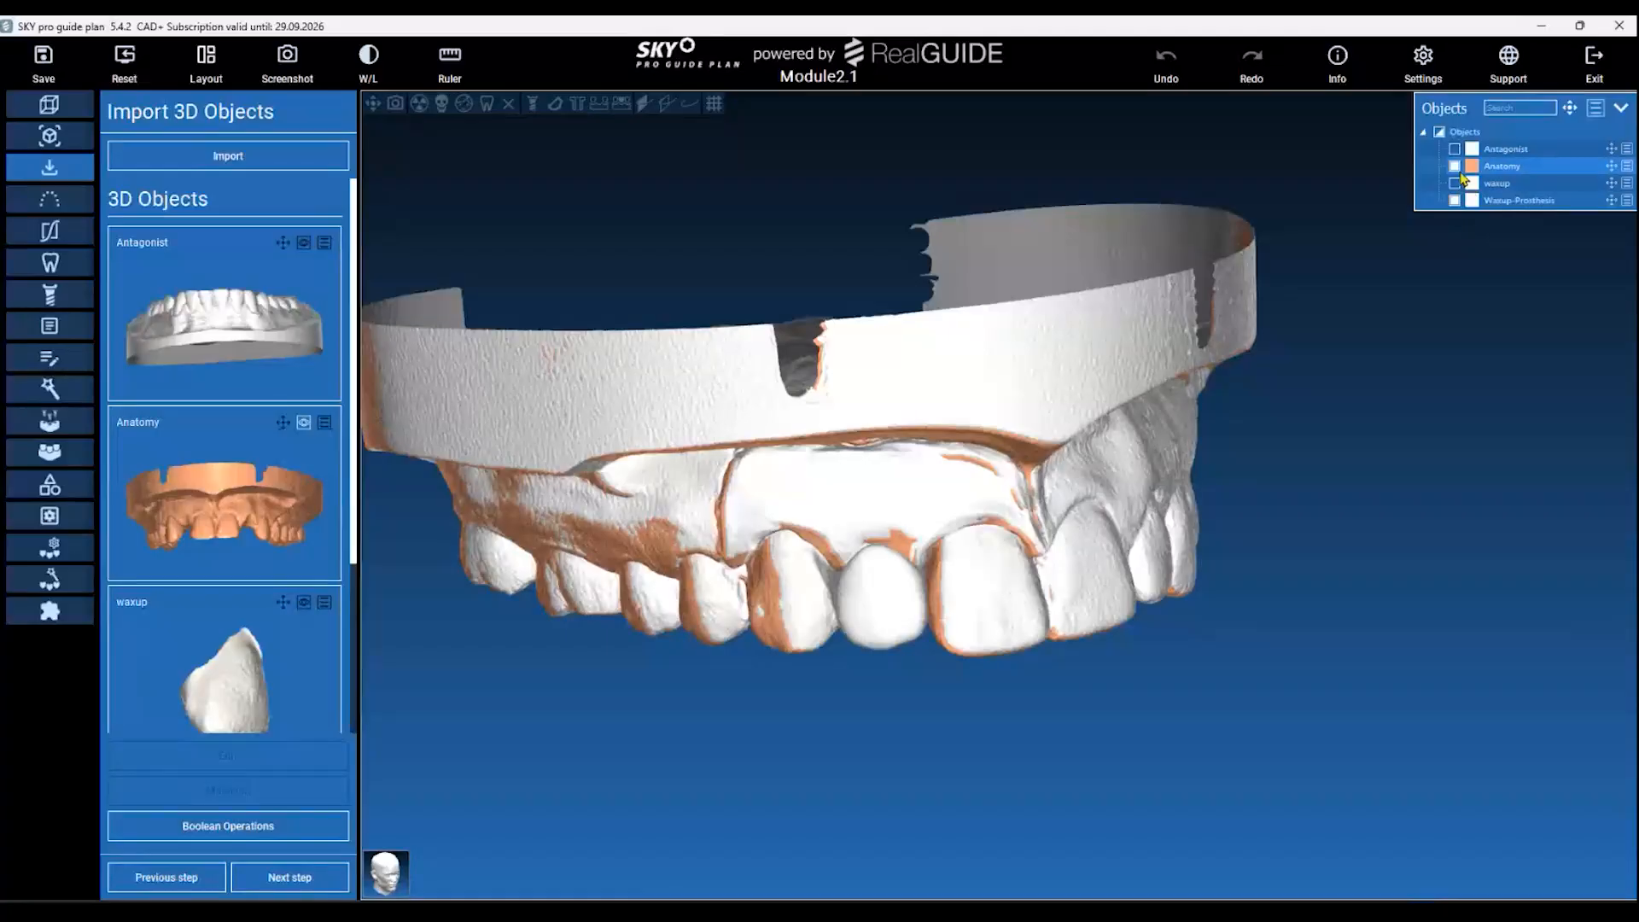
pyautogui.click(1454, 167)
pyautogui.moveTo(1200, 662); pyautogui.dragTo(1156, 660)
pyautogui.scroll(-5, 283, 572)
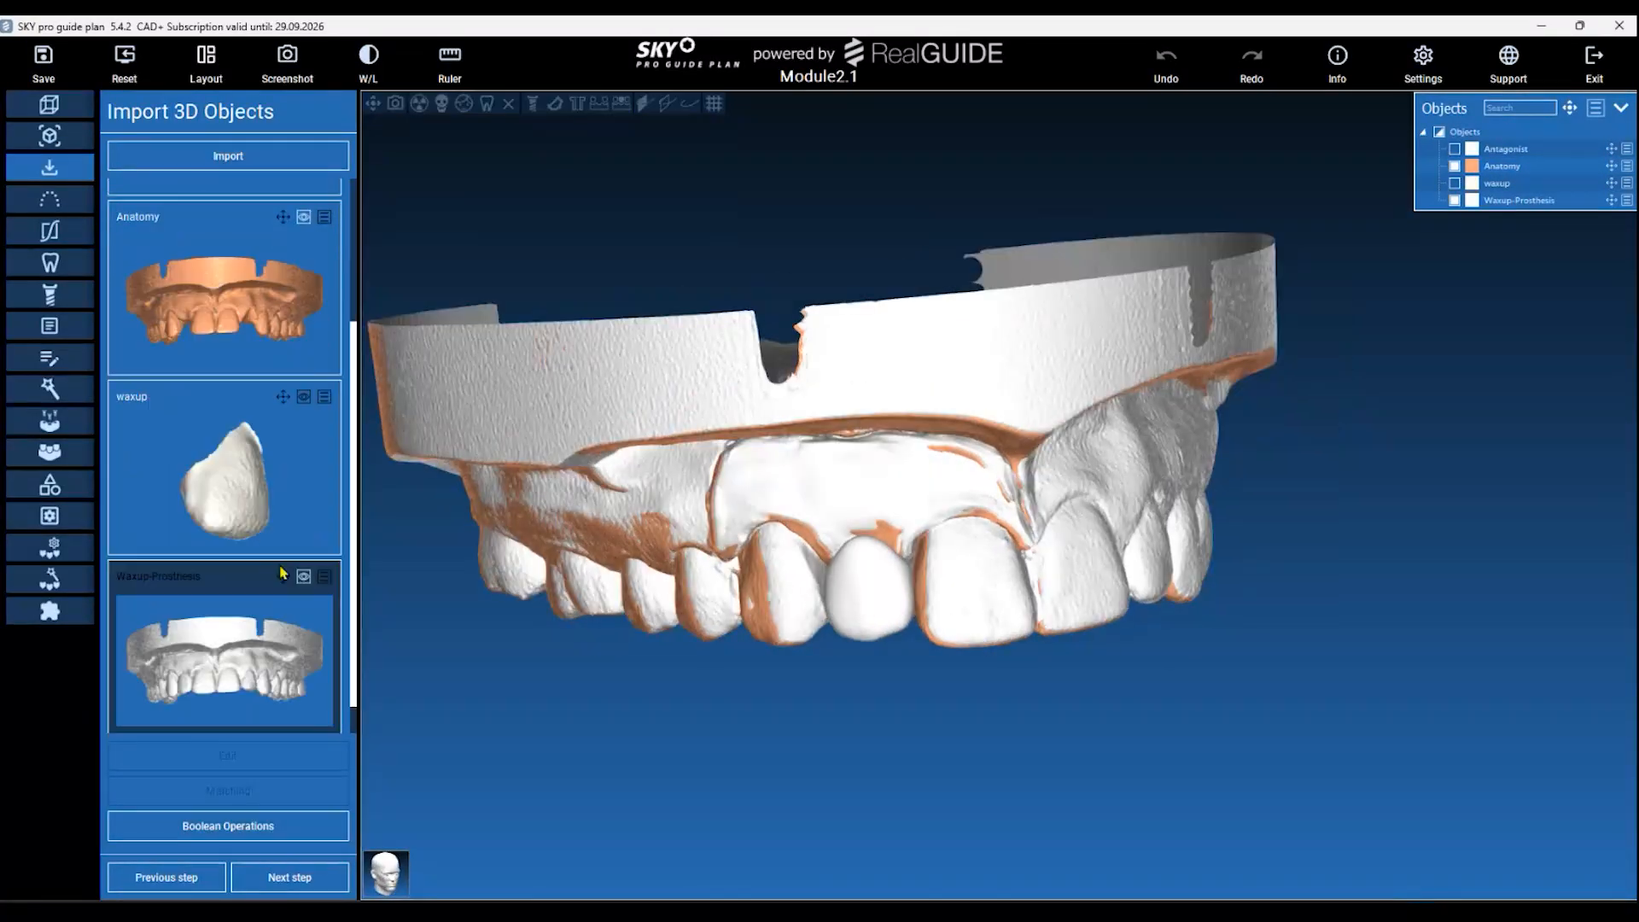
# Select the Waxup-Prosthesis, toggle its visibility and that of Anatomy, and compare the two models around the restored tooth.
pyautogui.click(242, 629)
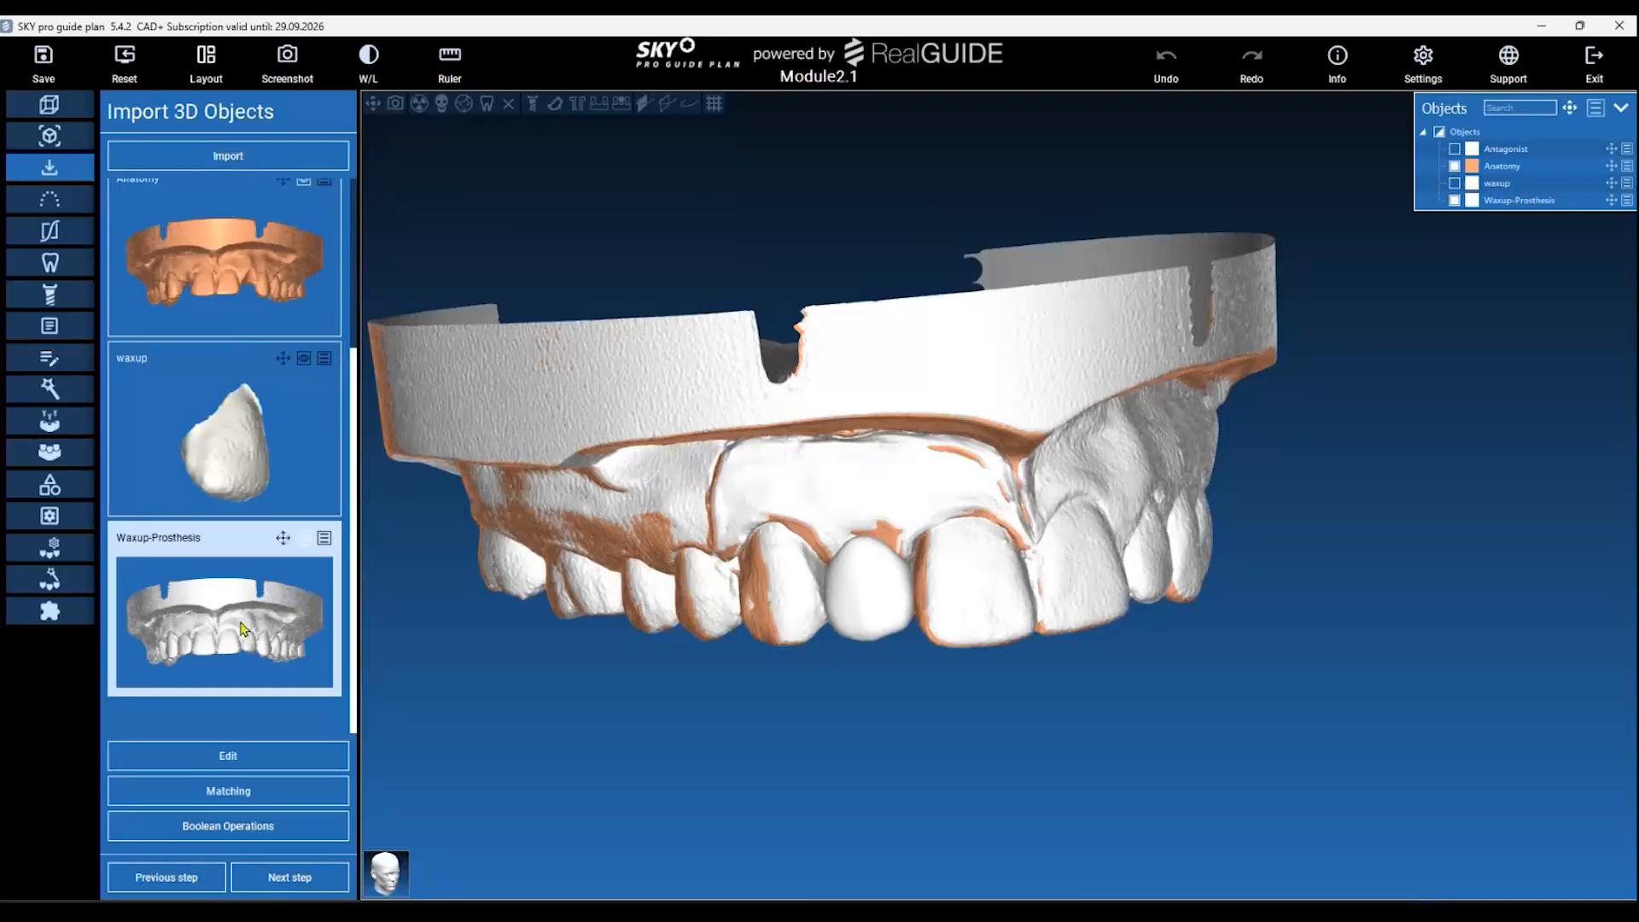
pyautogui.click(1454, 166)
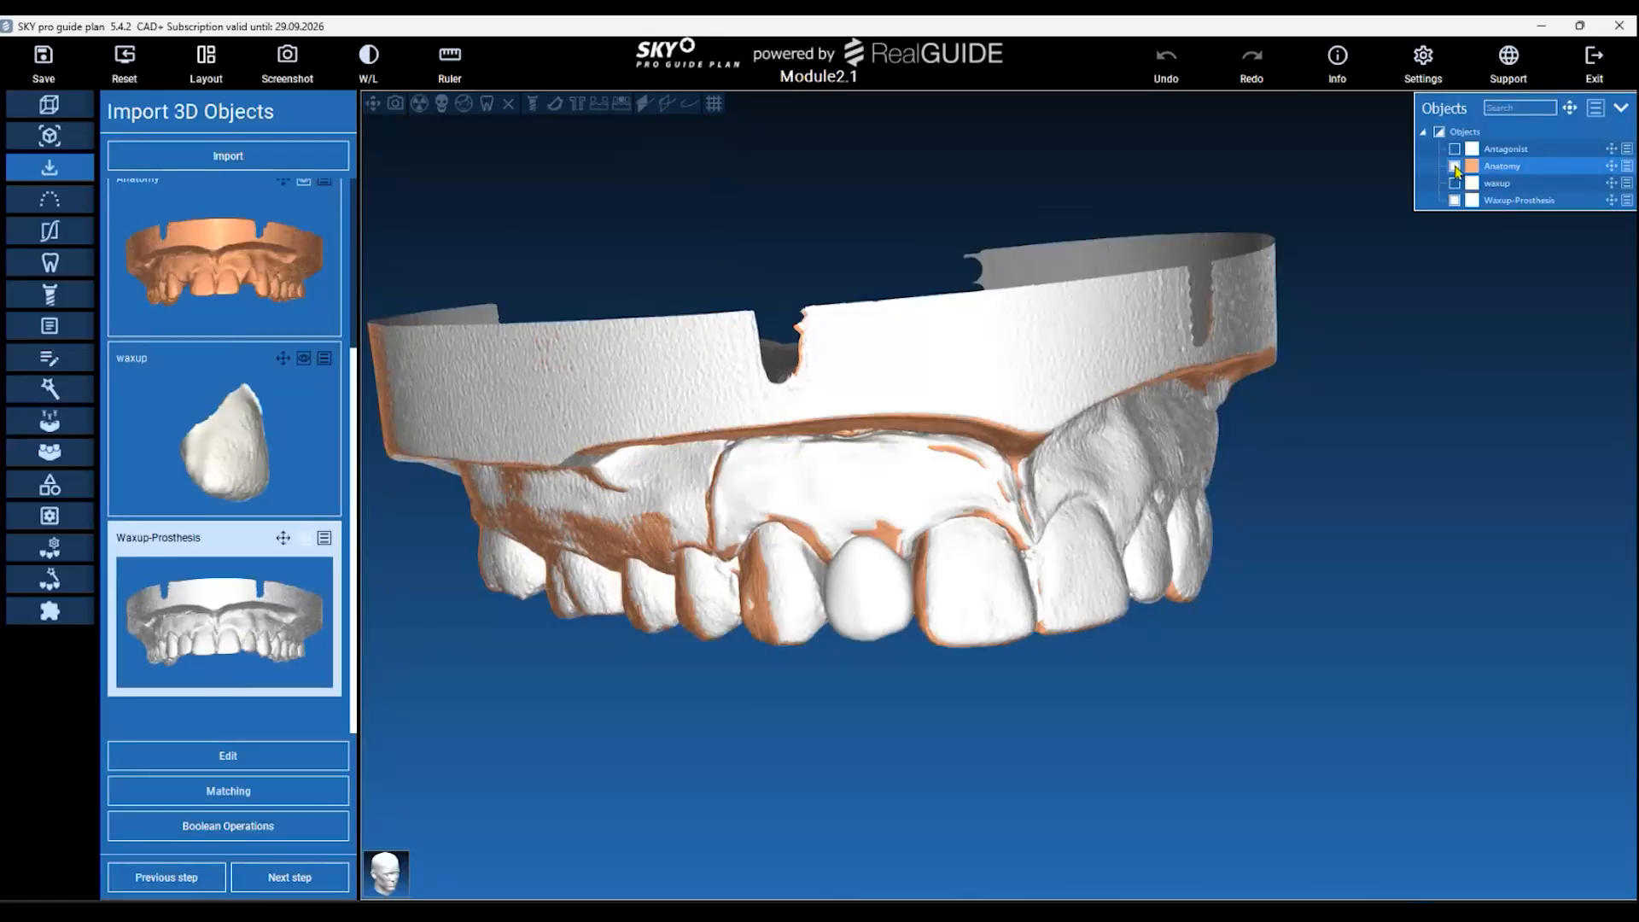
pyautogui.click(1454, 201)
pyautogui.click(1454, 201)
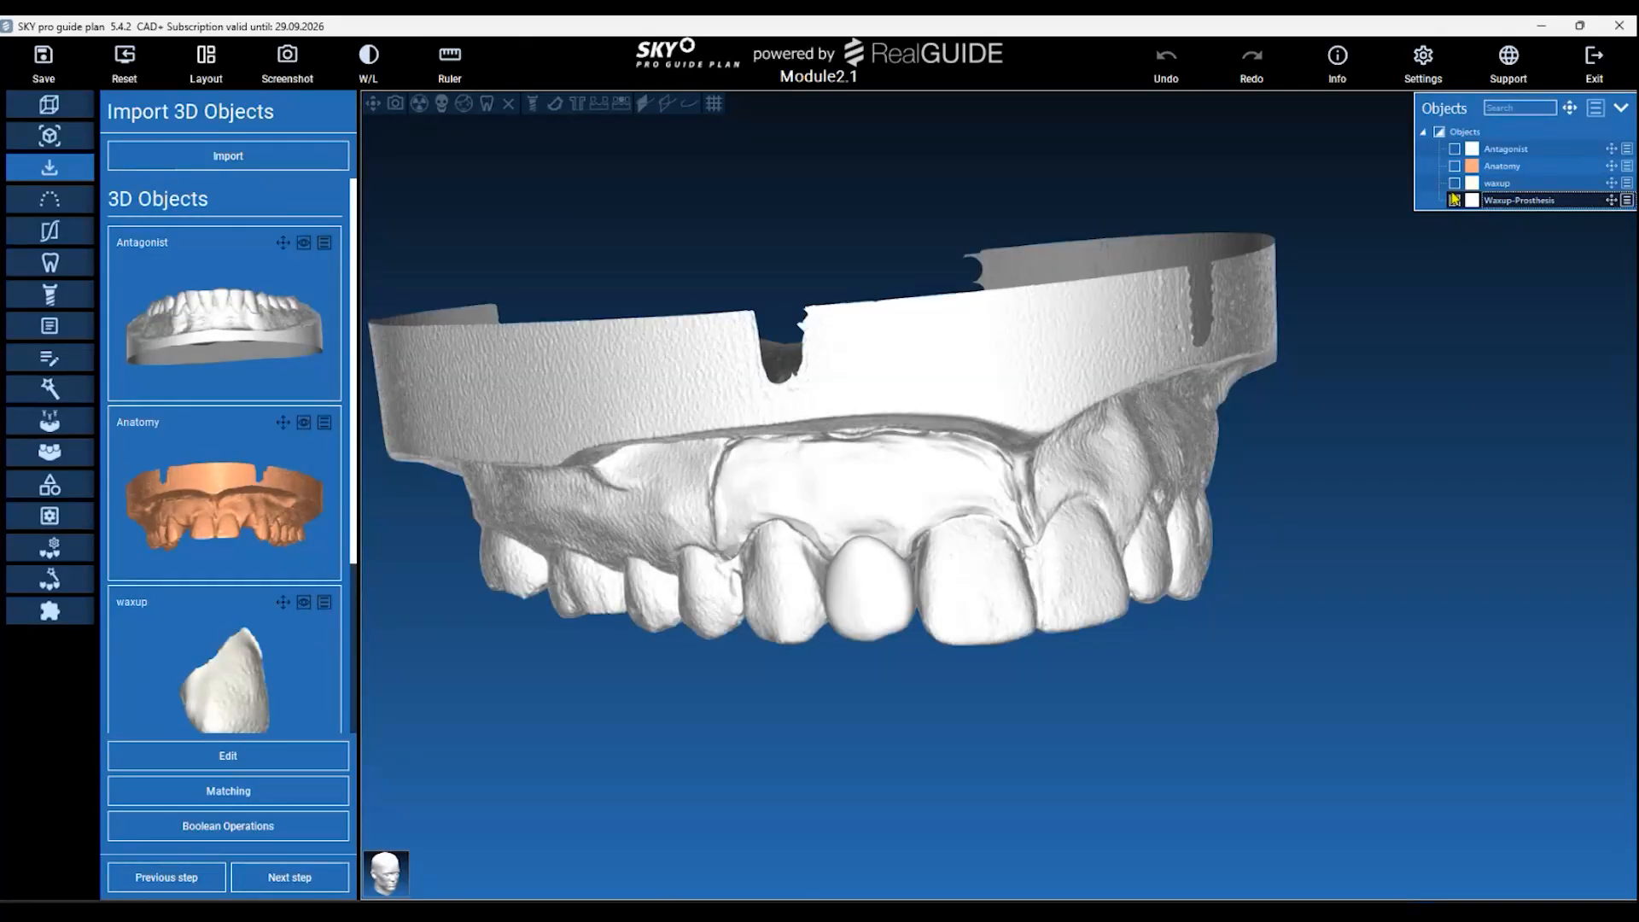
pyautogui.click(1455, 165)
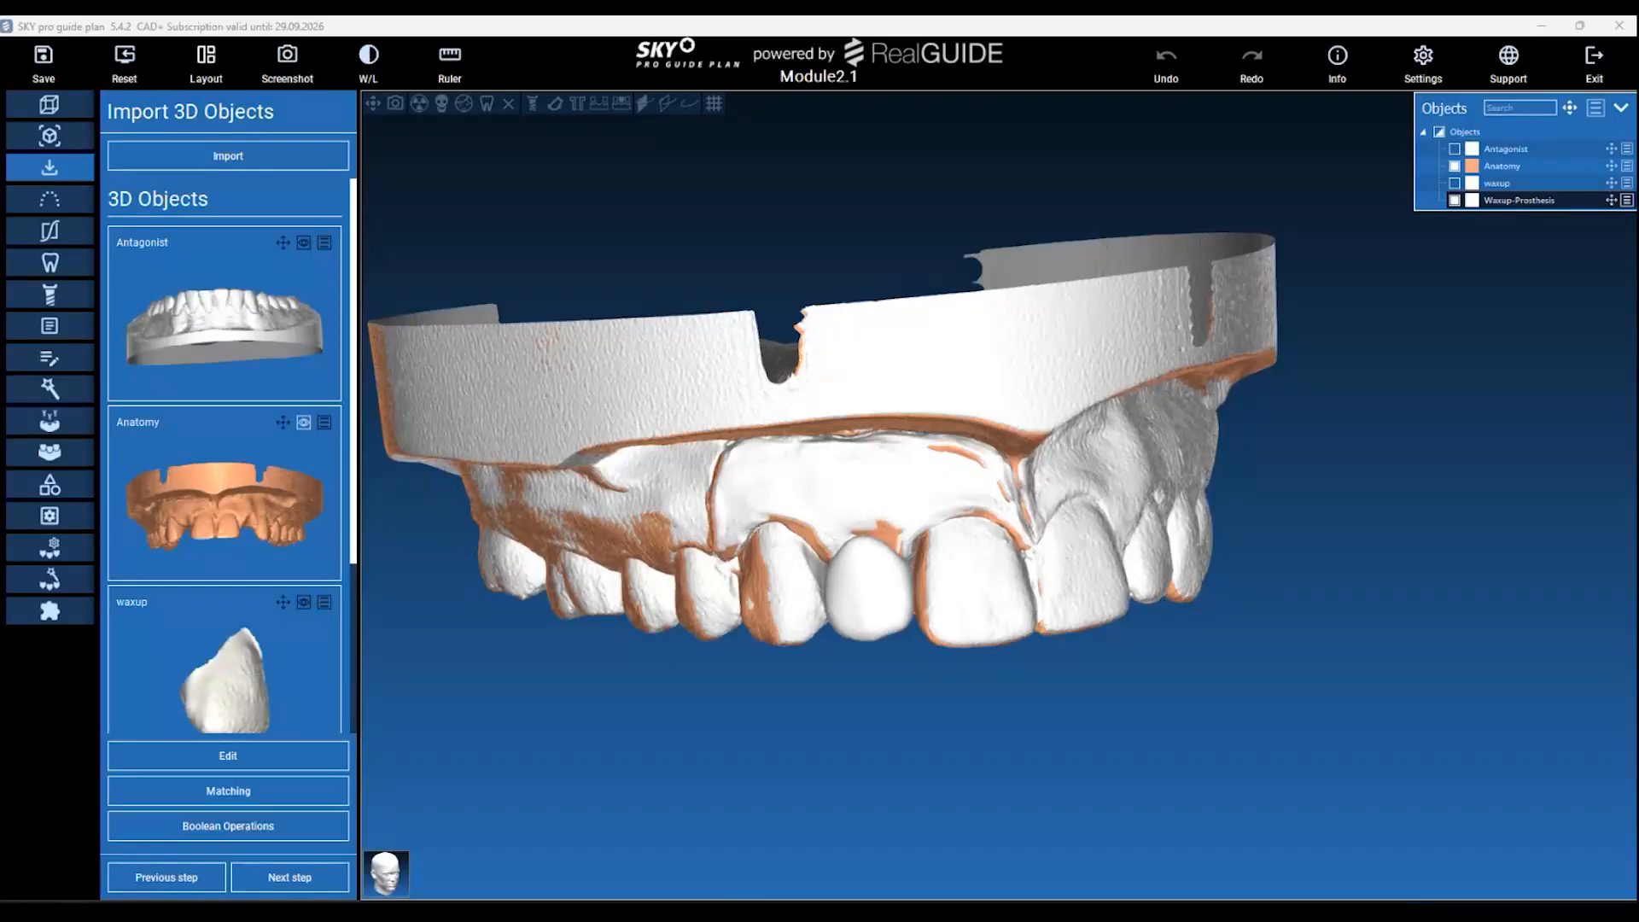
pyautogui.click(829, 682)
pyautogui.moveTo(830, 682); pyautogui.dragTo(781, 672, button='middle')
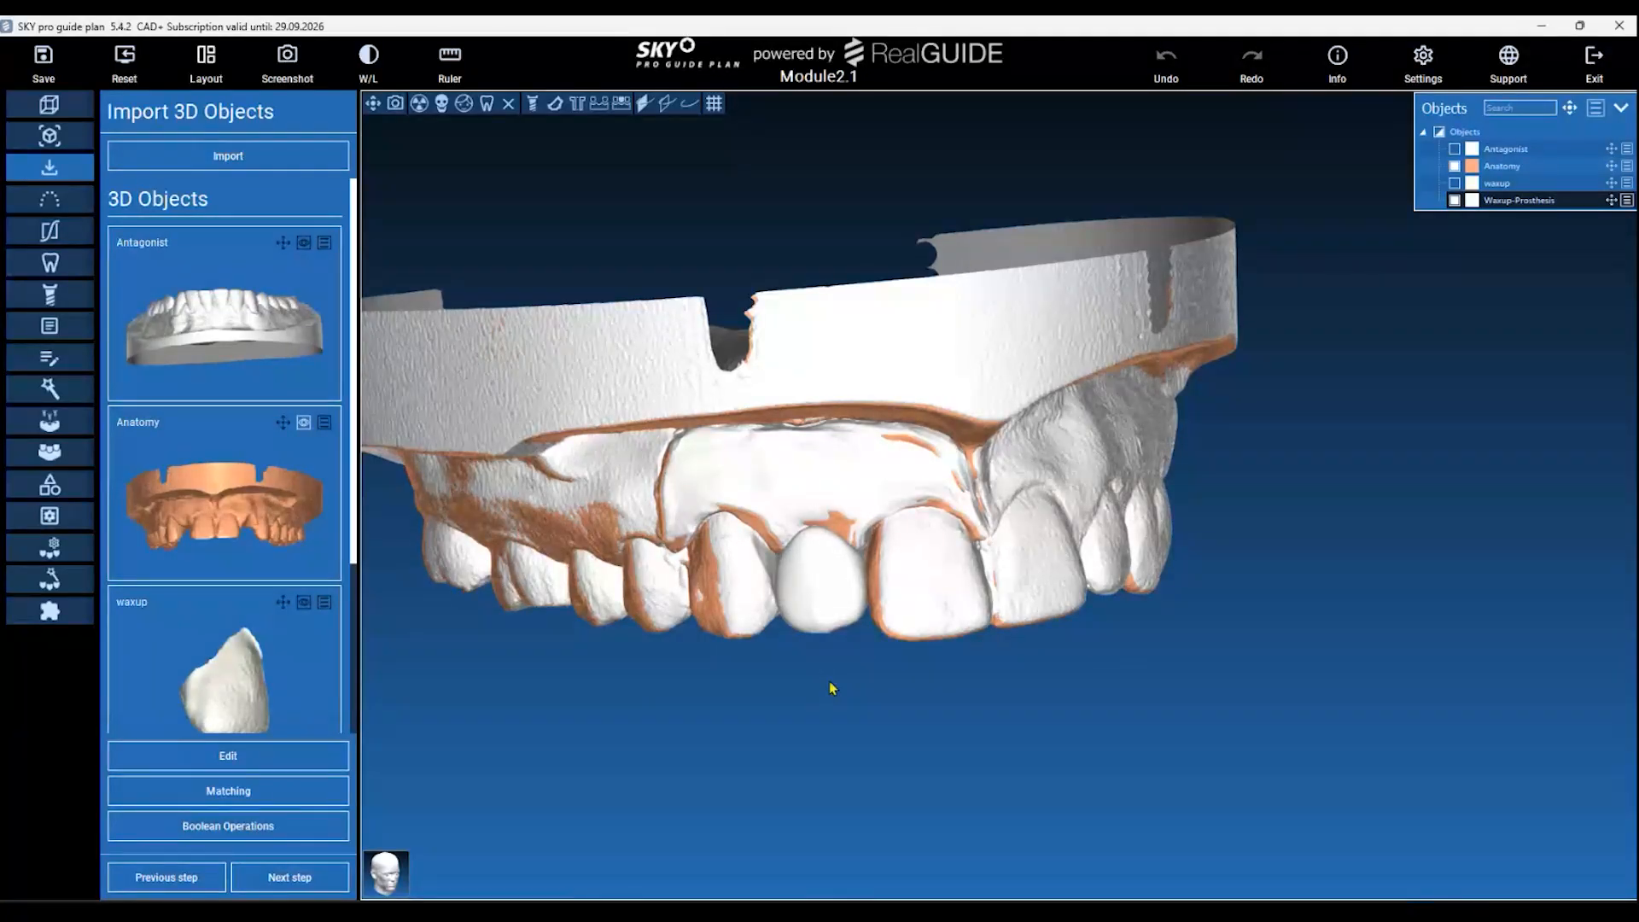
# Show only the Anatomy model and examine the missing-tooth gap from the front and the occlusal side.
pyautogui.click(1454, 166)
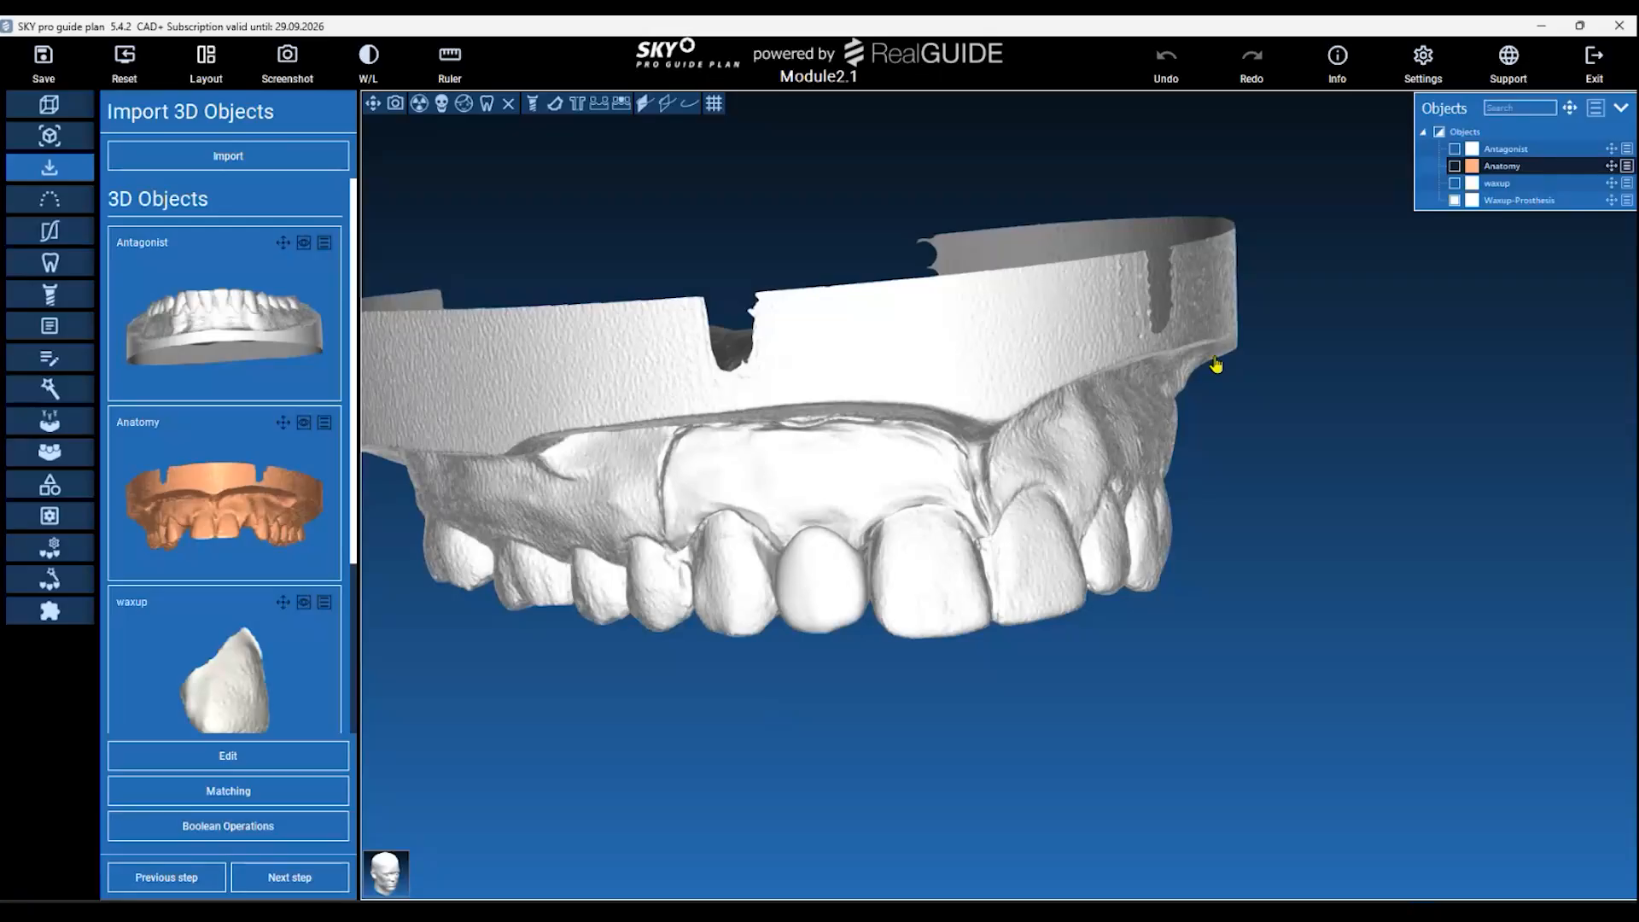
pyautogui.click(1455, 199)
pyautogui.click(1454, 166)
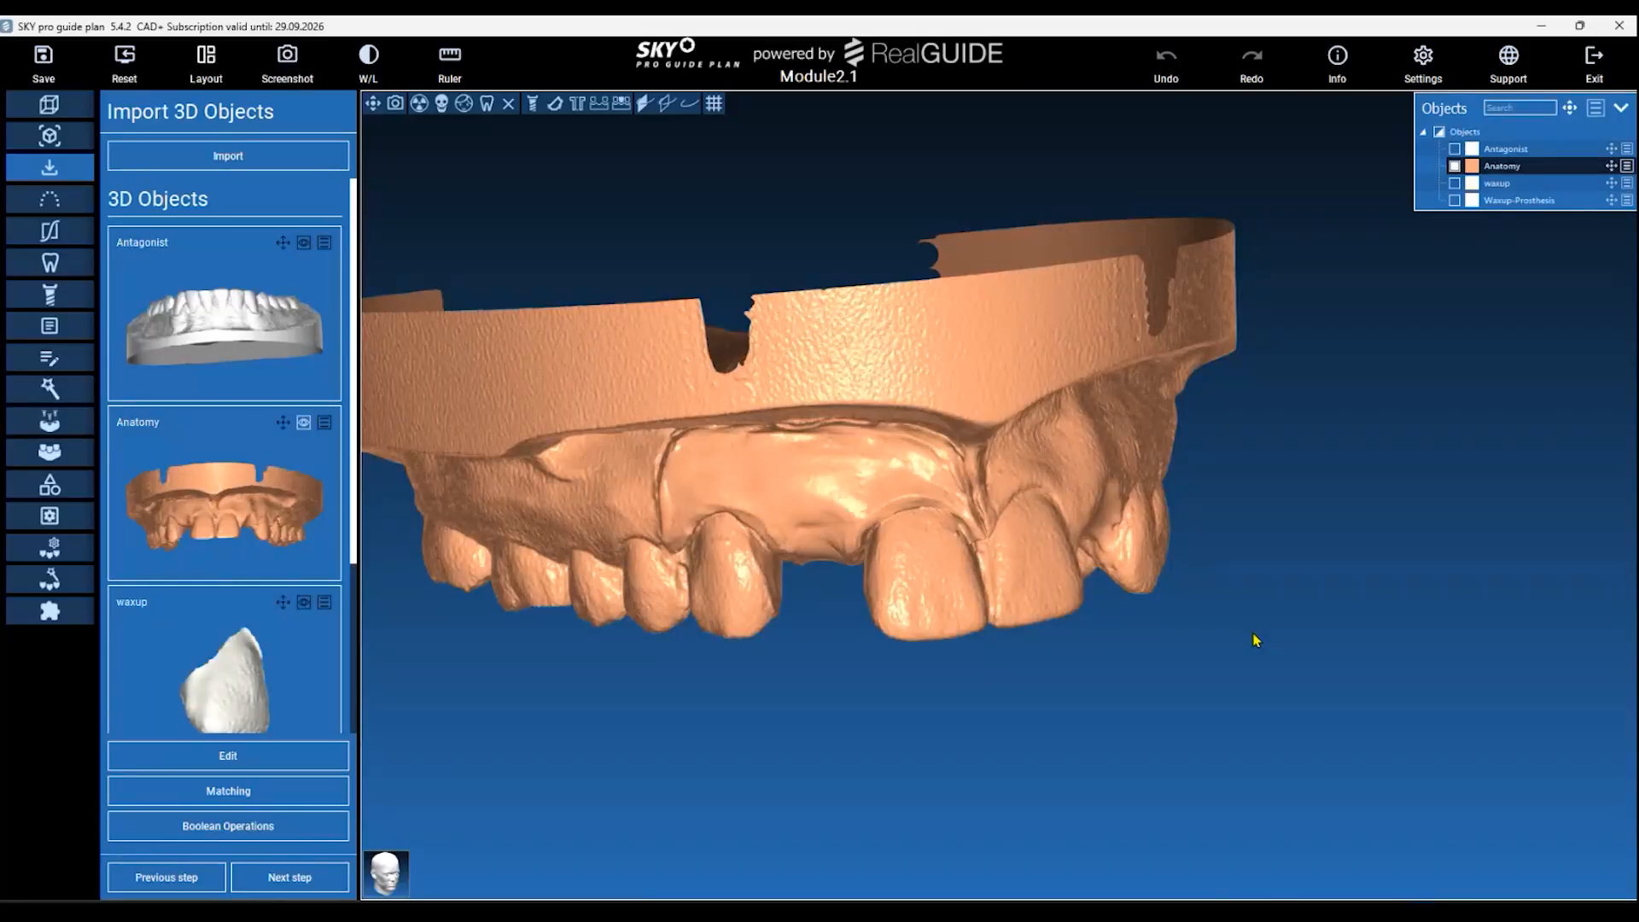
pyautogui.moveTo(1097, 751); pyautogui.dragTo(1020, 457)
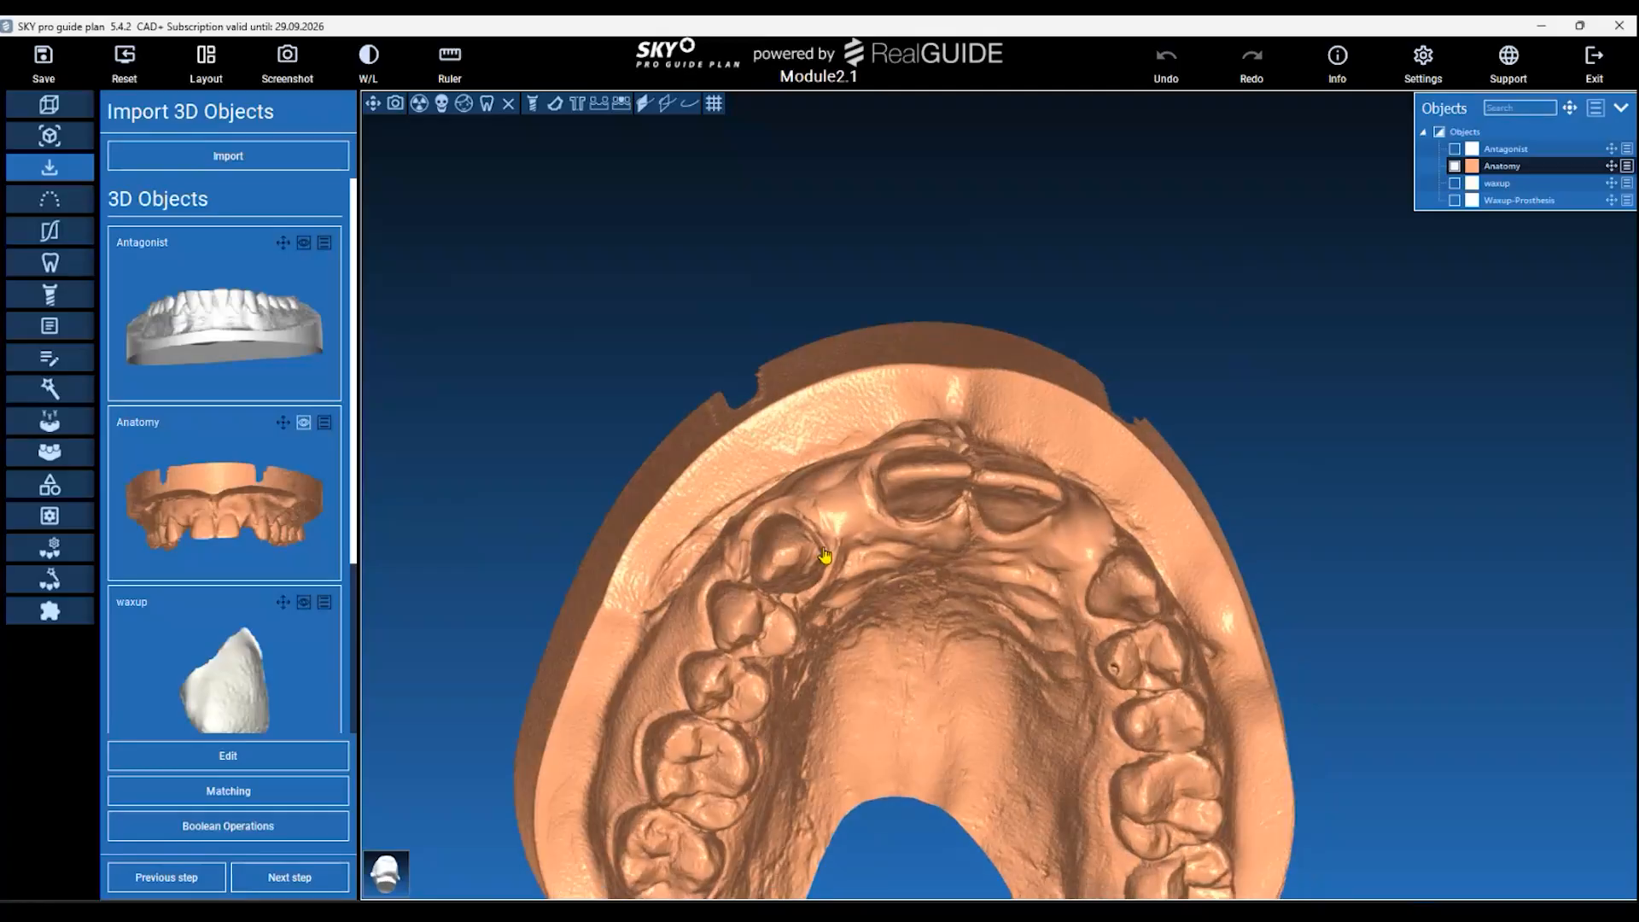
pyautogui.moveTo(1302, 585); pyautogui.dragTo(1331, 508)
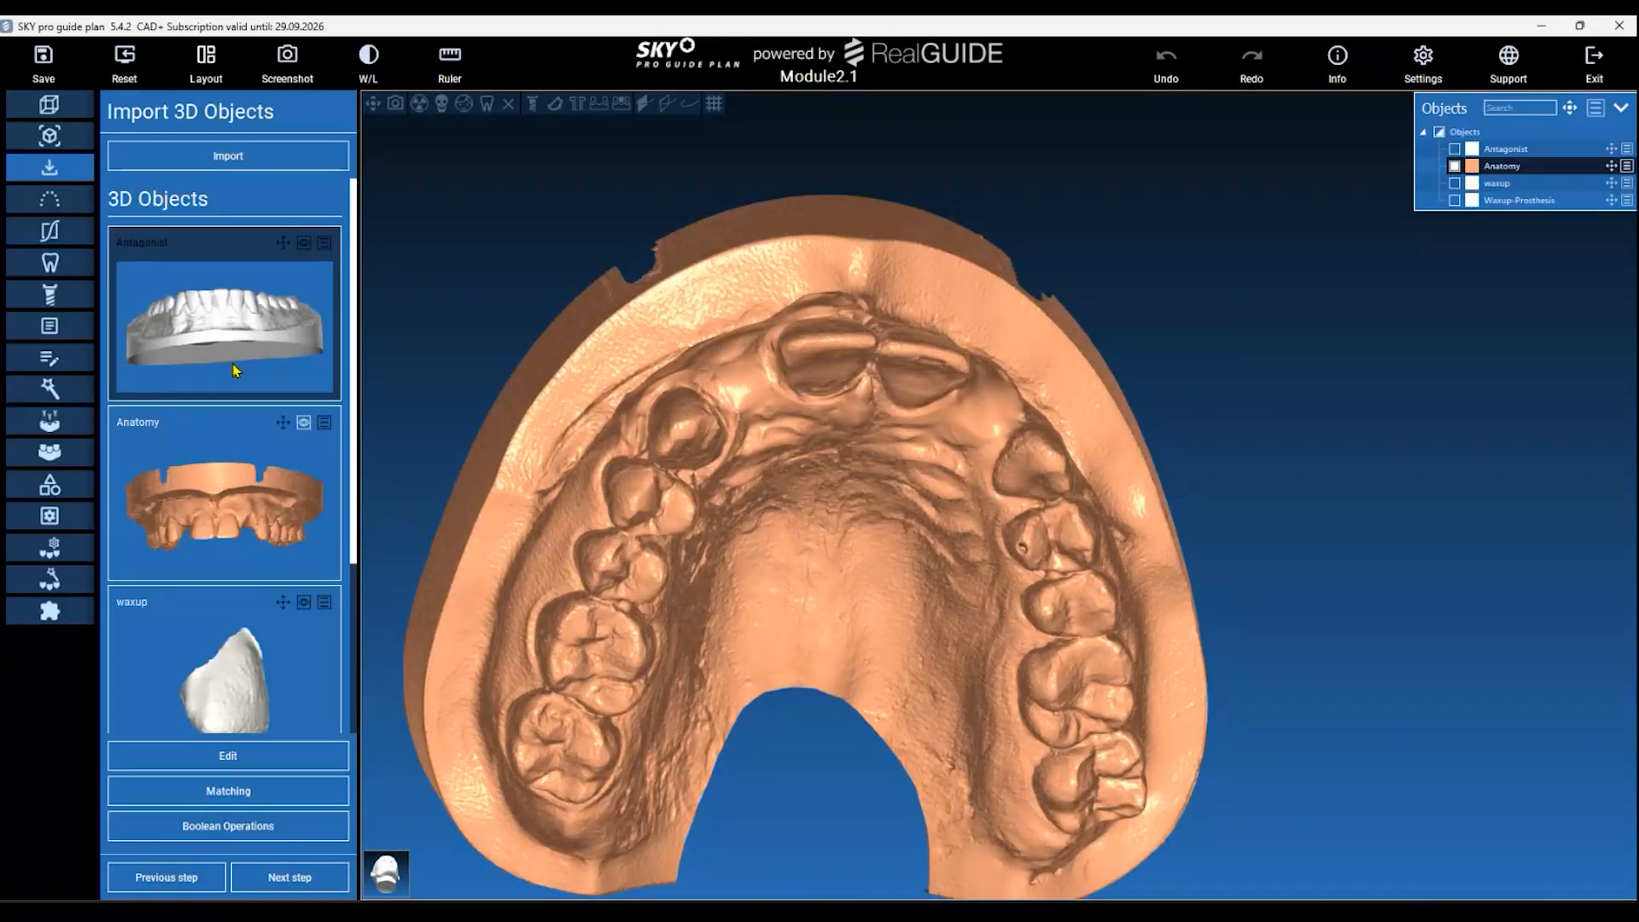
# Select the Anatomy object and start STL on STL matching.
pyautogui.scroll(-3, 236, 369)
pyautogui.scroll(2, 234, 444)
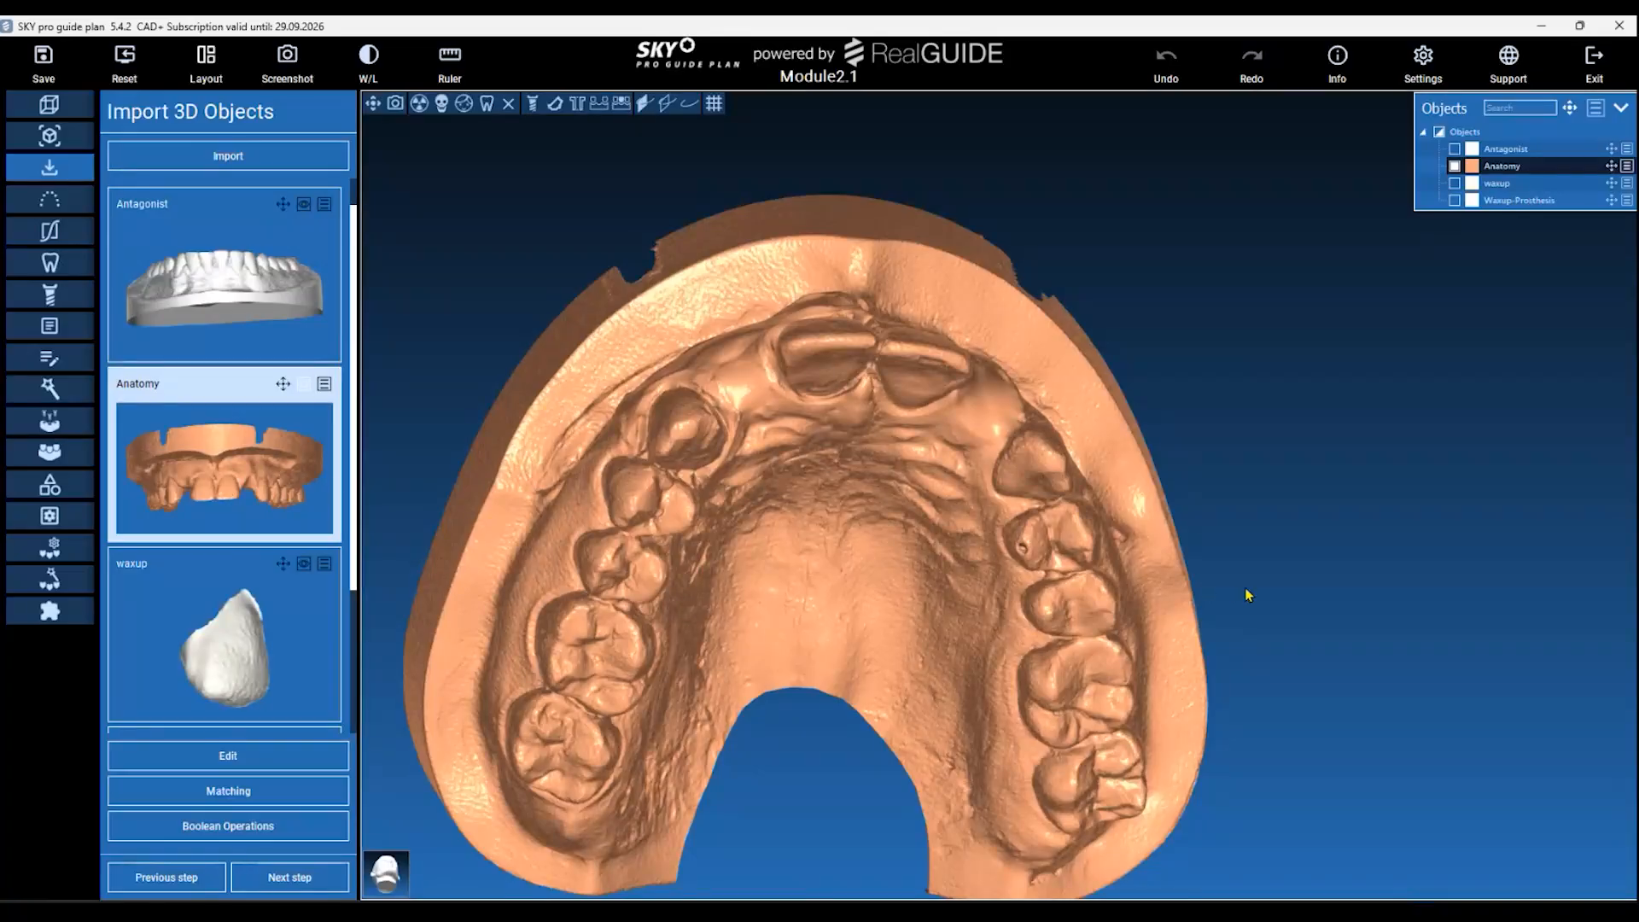
pyautogui.moveTo(1248, 595); pyautogui.dragTo(1277, 567)
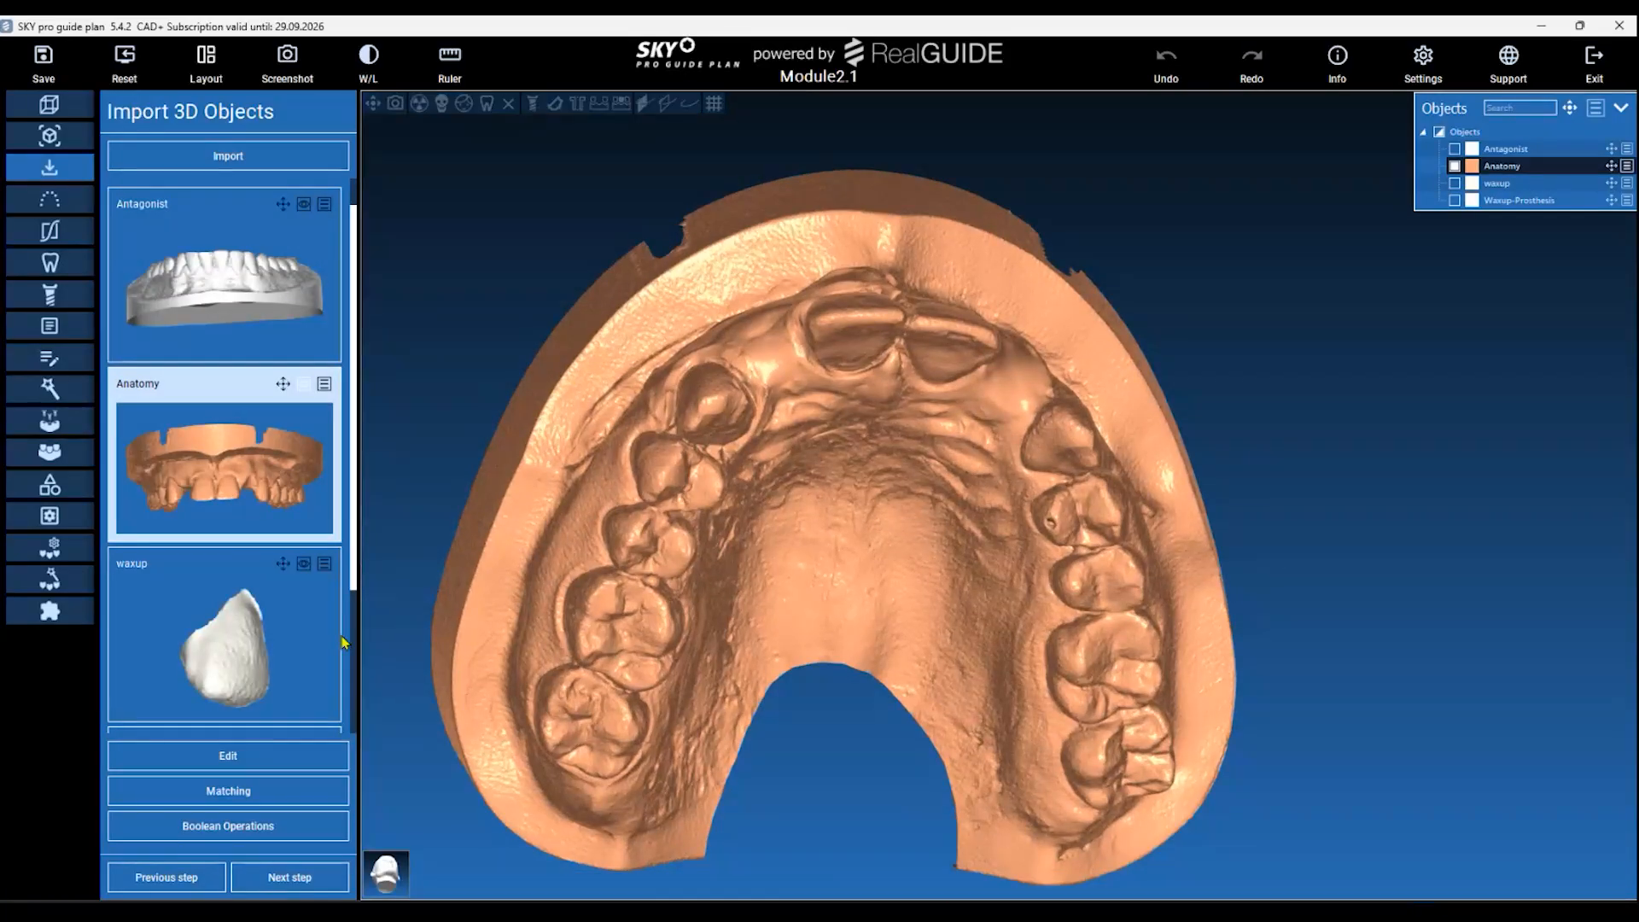
pyautogui.click(278, 786)
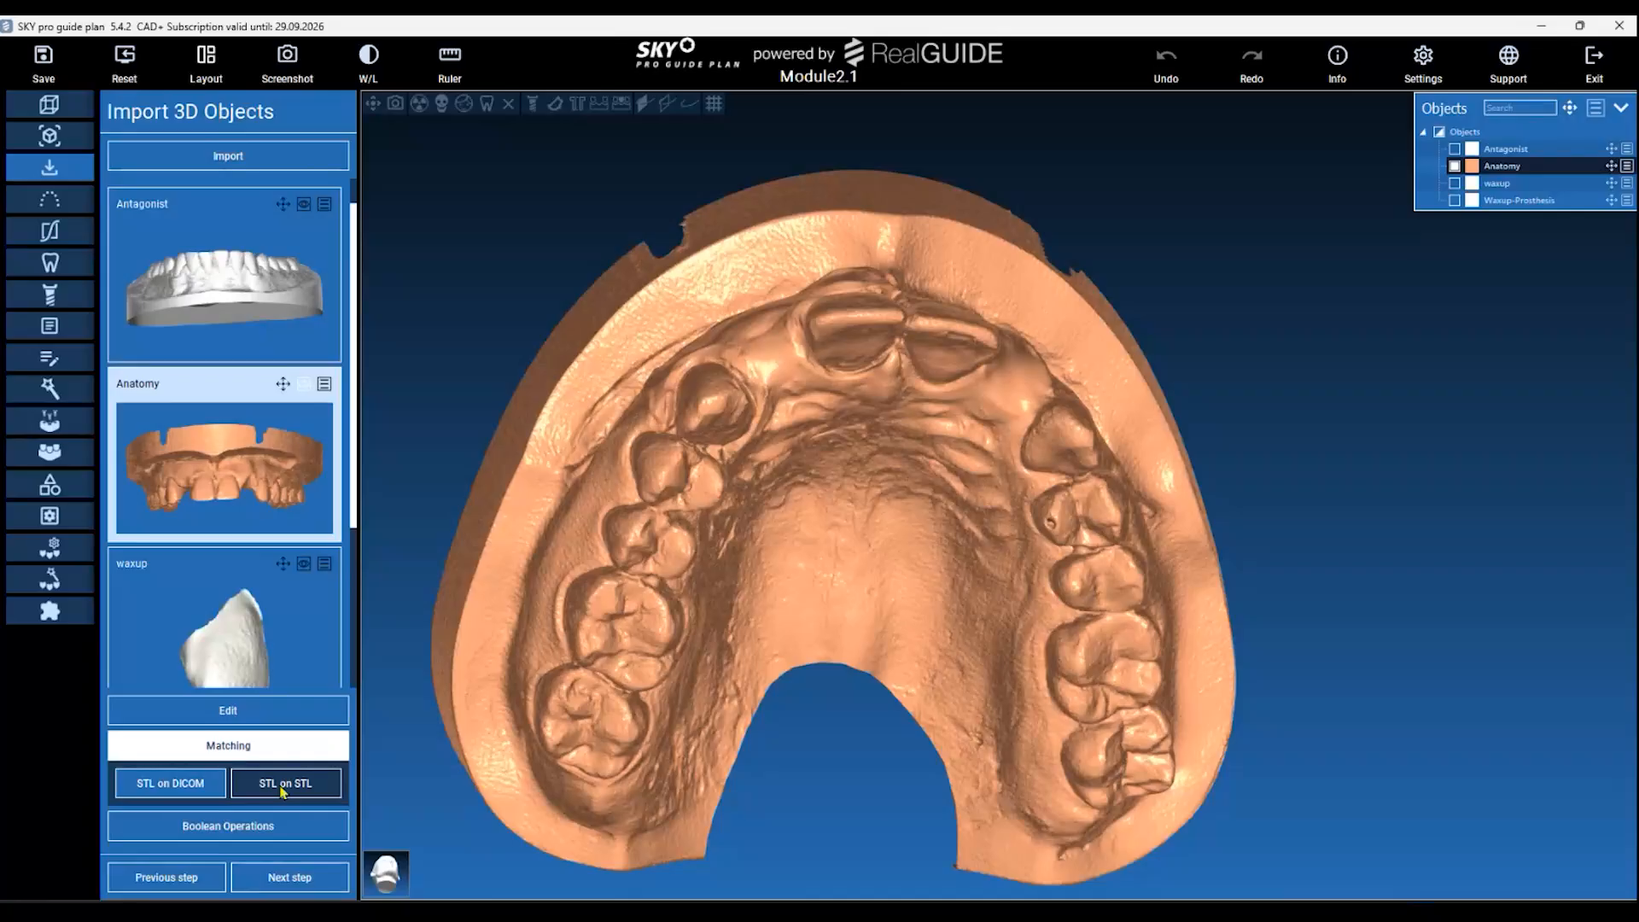
pyautogui.click(282, 790)
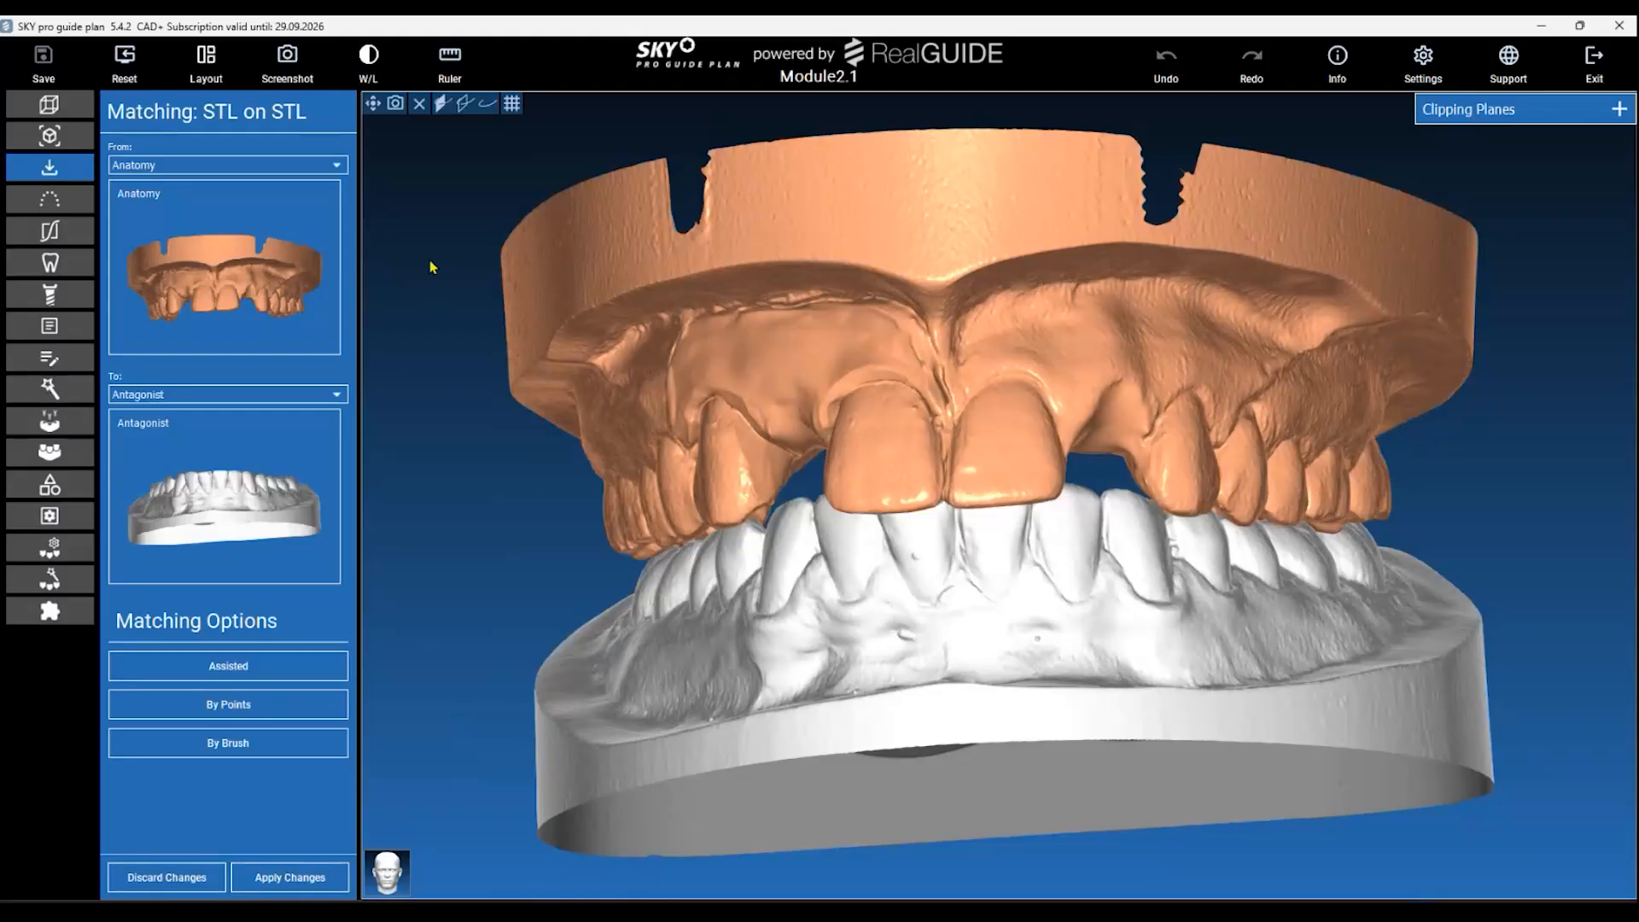
# Set the matching to run from Waxup-Prosthesis to Anatomy.
pyautogui.click(227, 398)
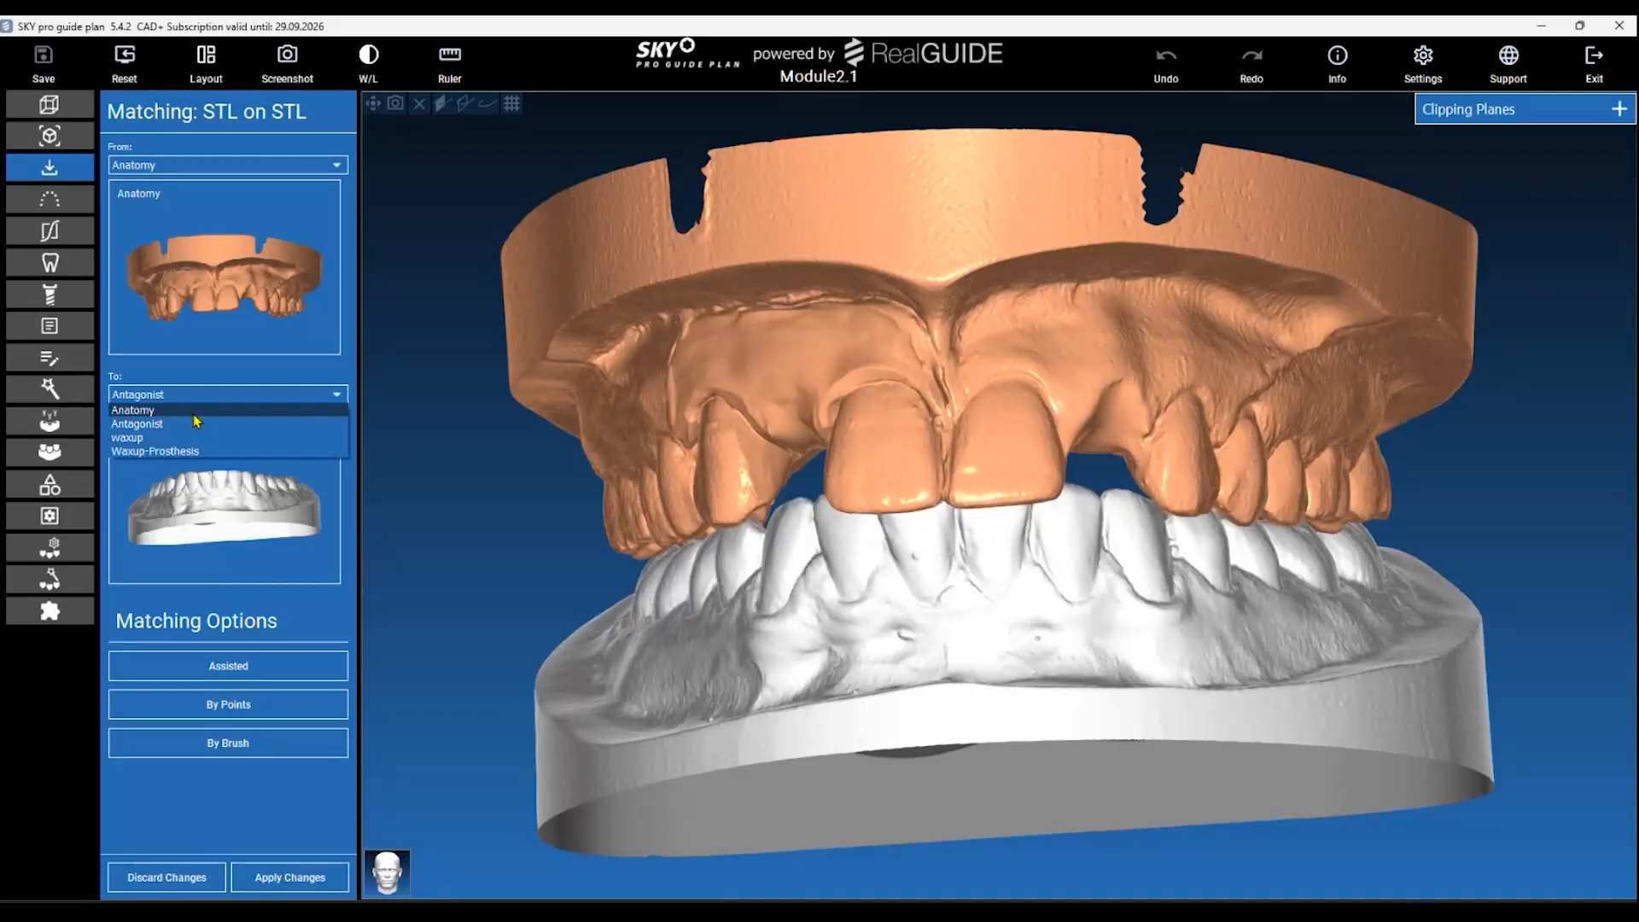
pyautogui.click(197, 412)
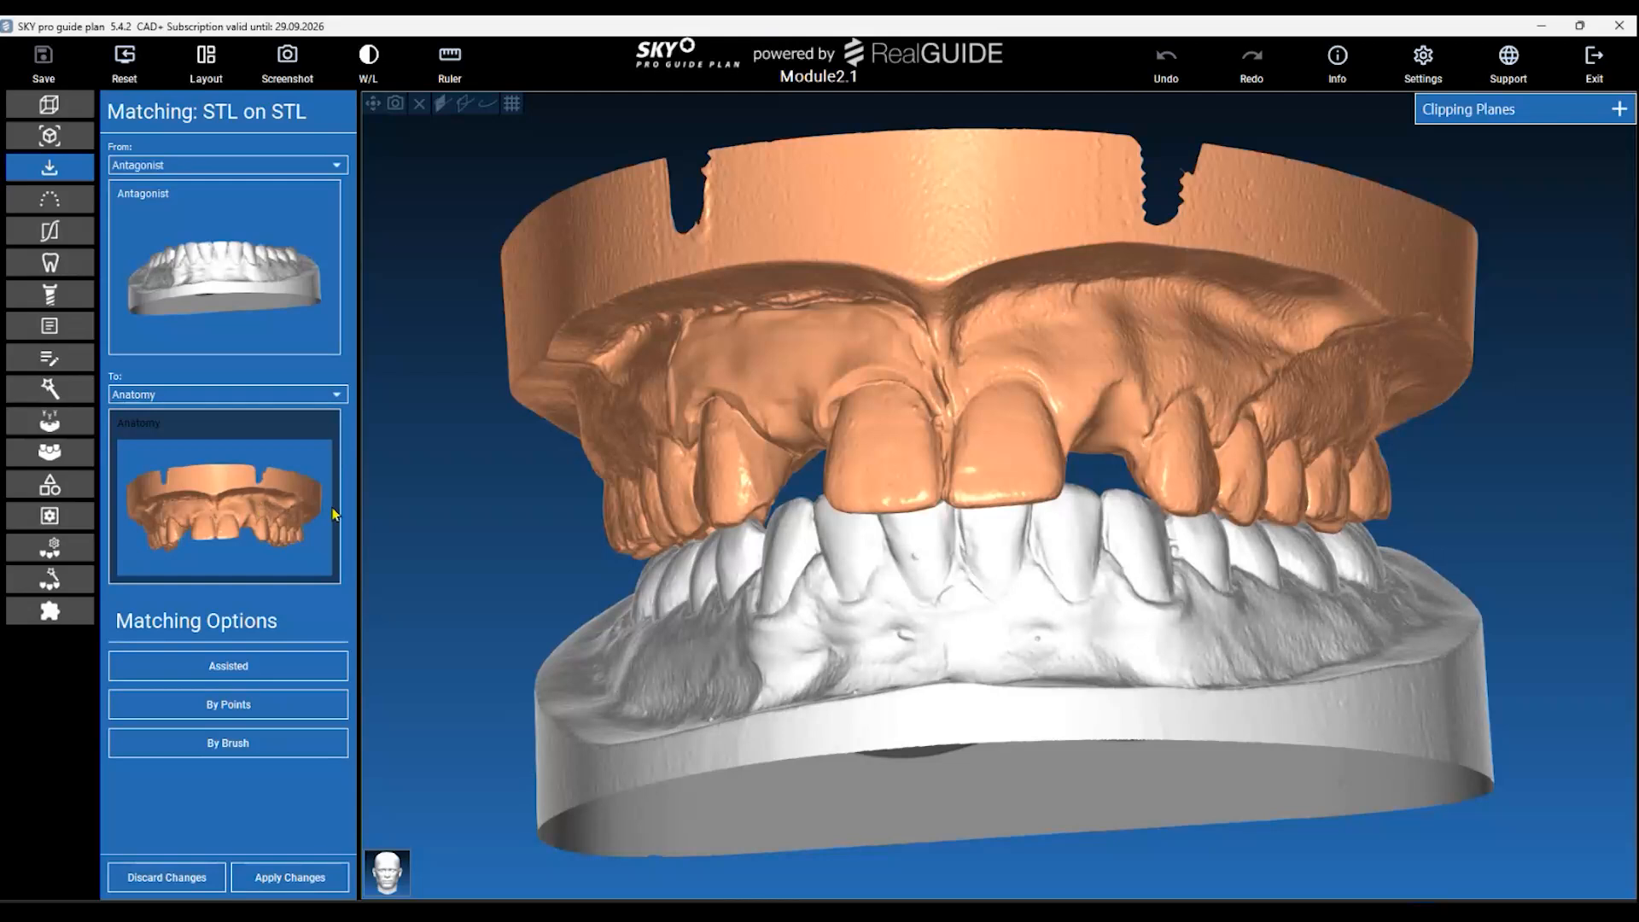
pyautogui.click(284, 166)
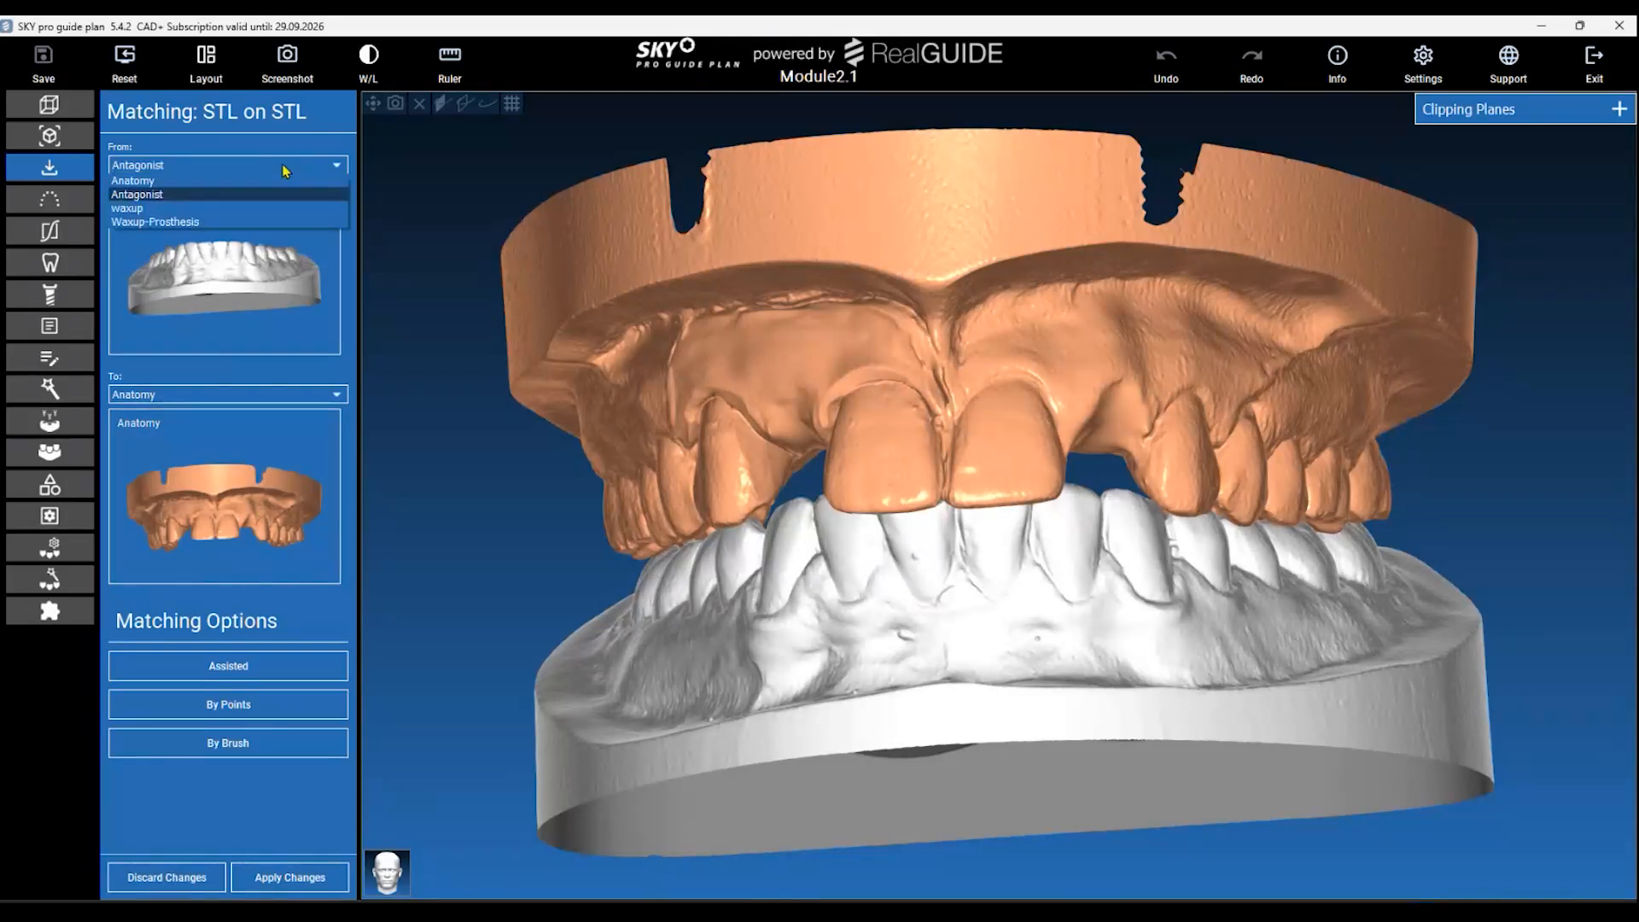
pyautogui.click(270, 222)
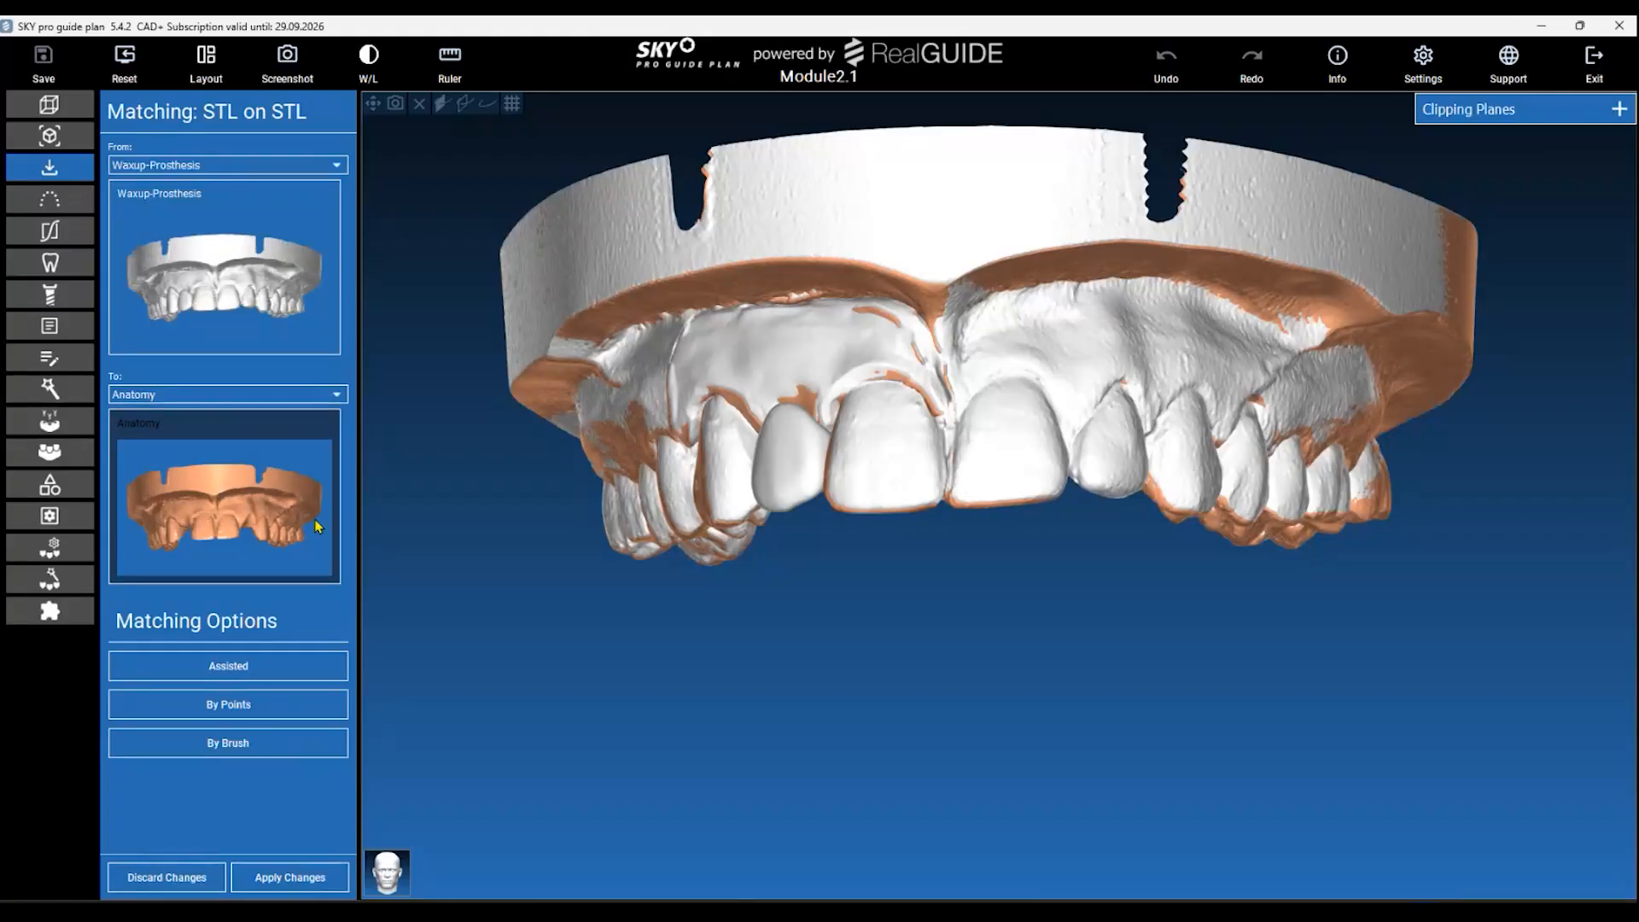
# Run the assisted matching of Waxup-Prosthesis to Anatomy, examine the registration error map around the arch, and accept the alignment.
pyautogui.click(256, 668)
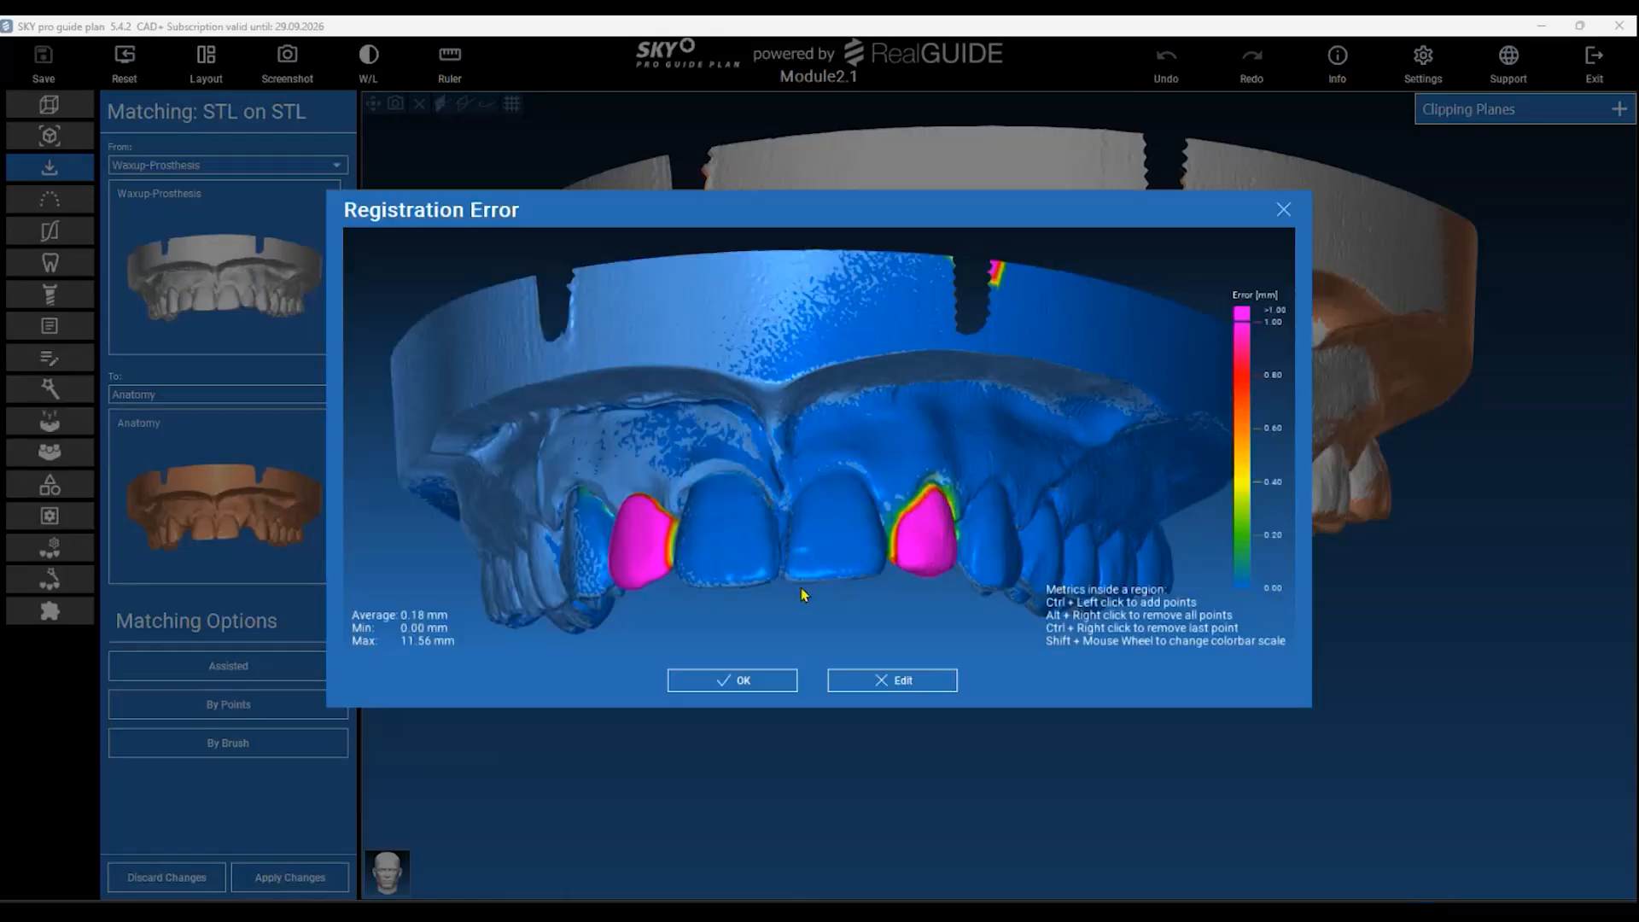
pyautogui.moveTo(812, 502); pyautogui.dragTo(896, 520)
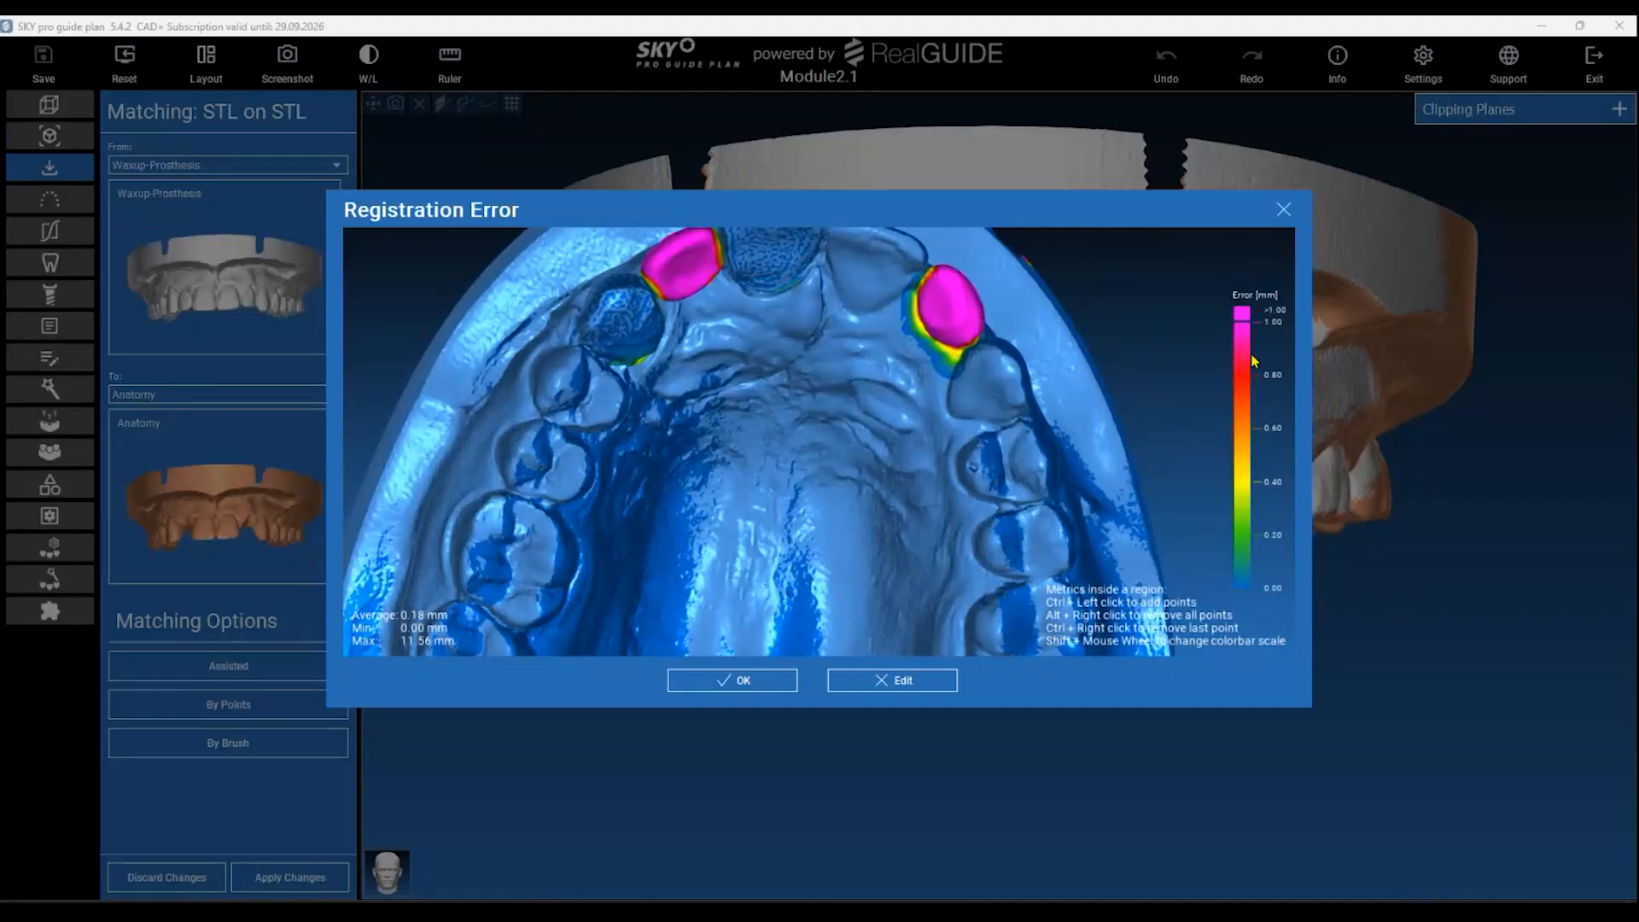
pyautogui.moveTo(862, 418); pyautogui.dragTo(726, 590)
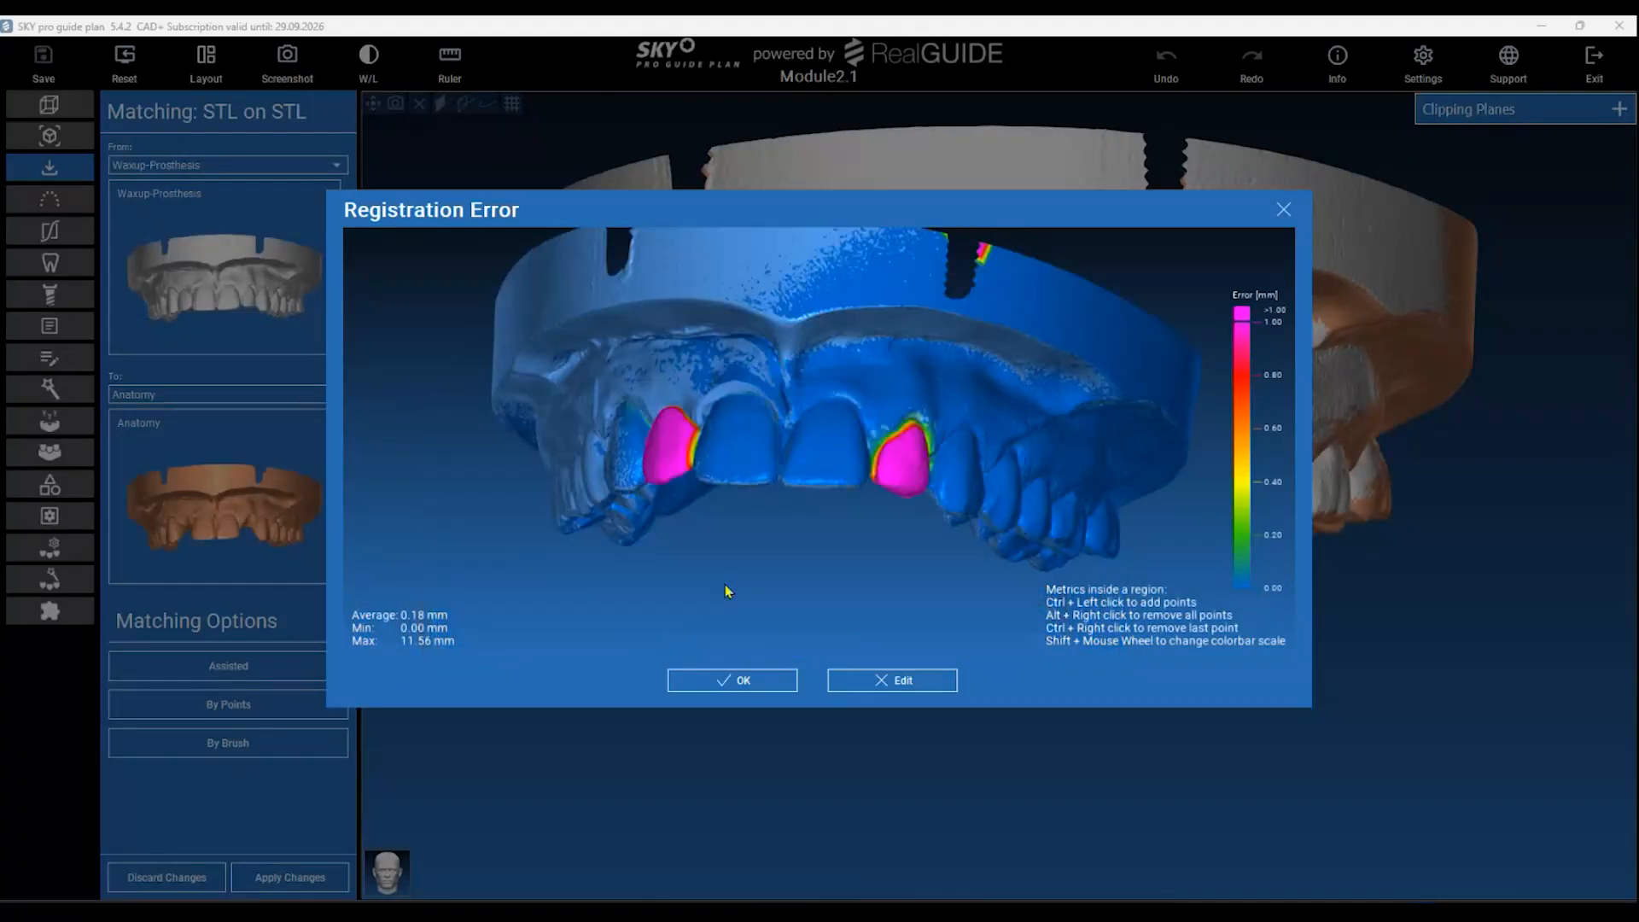
pyautogui.moveTo(810, 552); pyautogui.dragTo(985, 566)
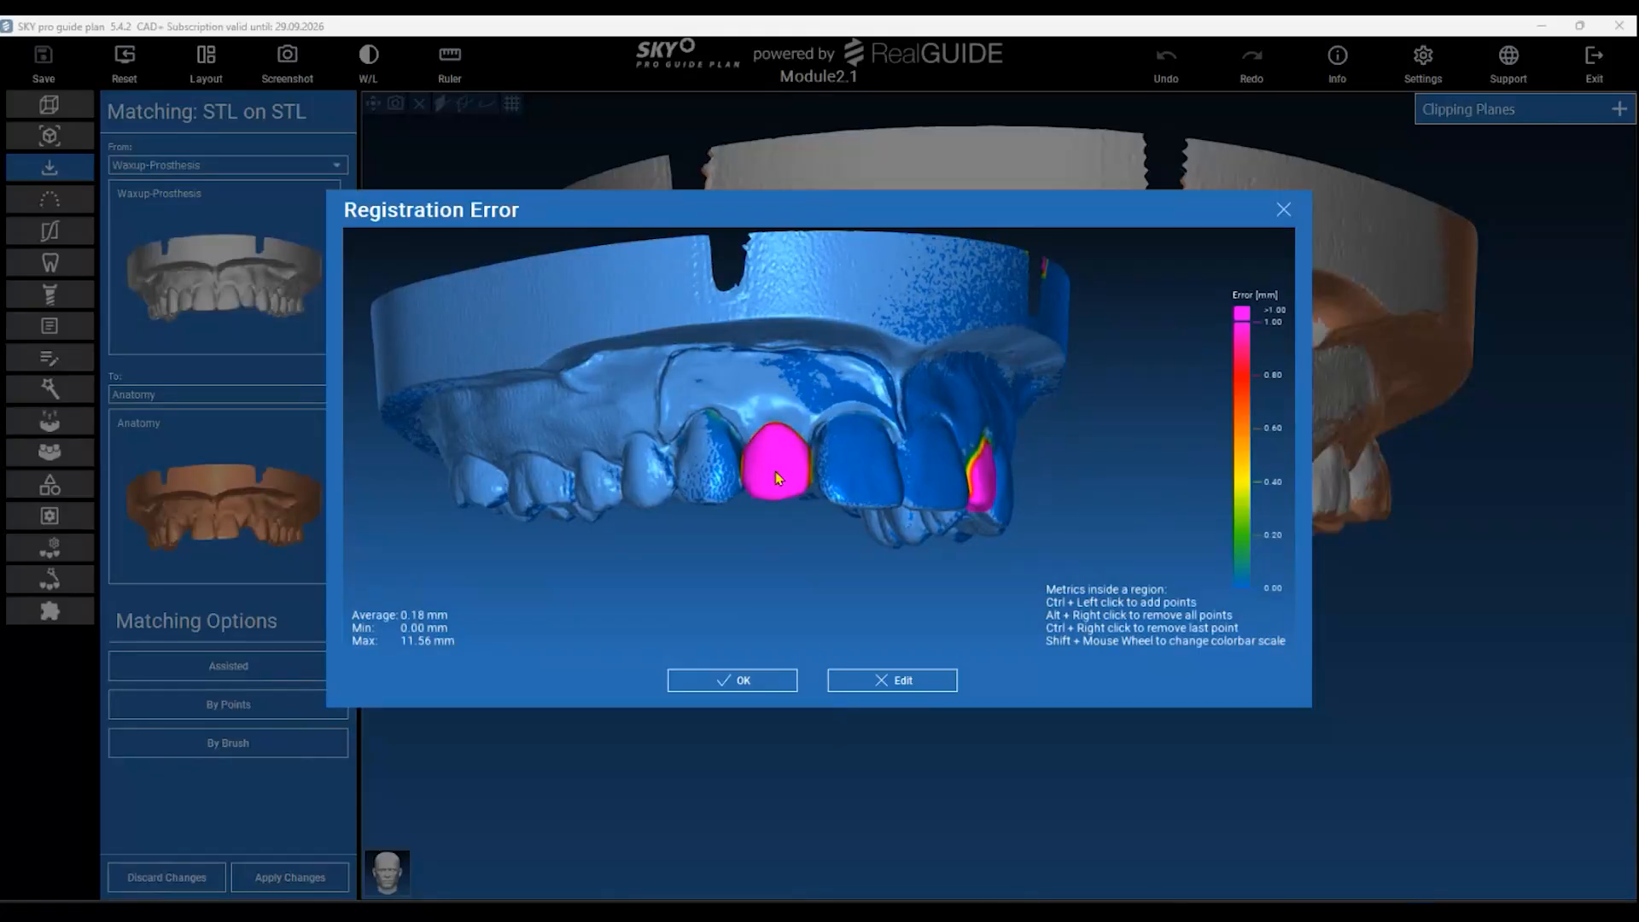
pyautogui.moveTo(898, 513); pyautogui.dragTo(734, 405)
pyautogui.scroll(-2, 735, 406)
pyautogui.moveTo(676, 462); pyautogui.dragTo(615, 416, button='middle')
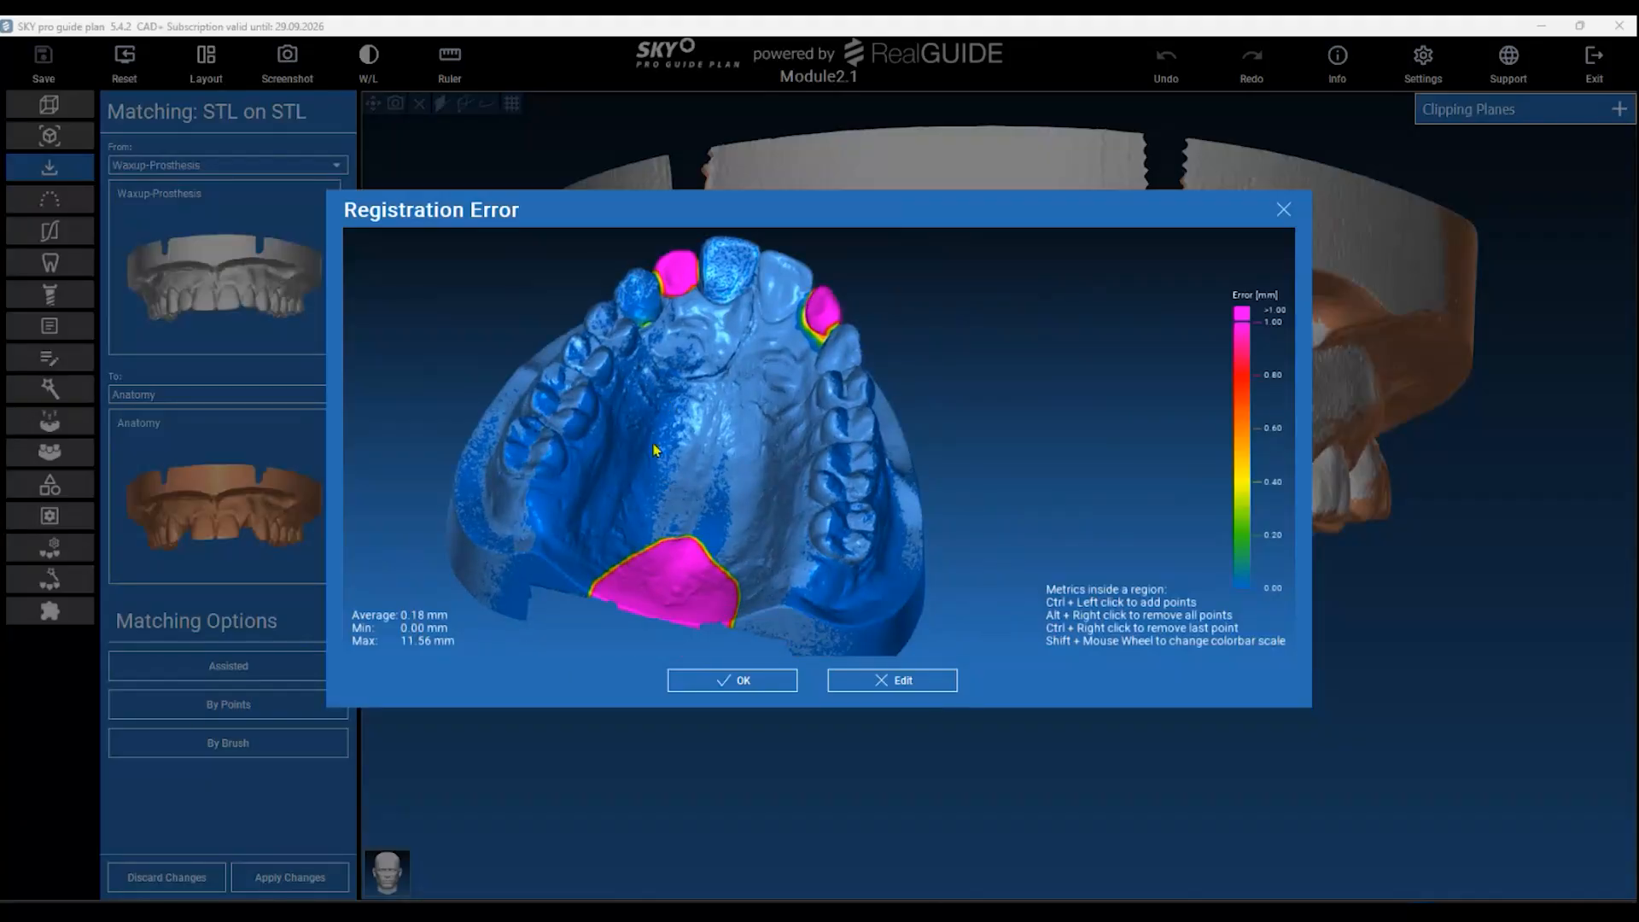
pyautogui.click(765, 683)
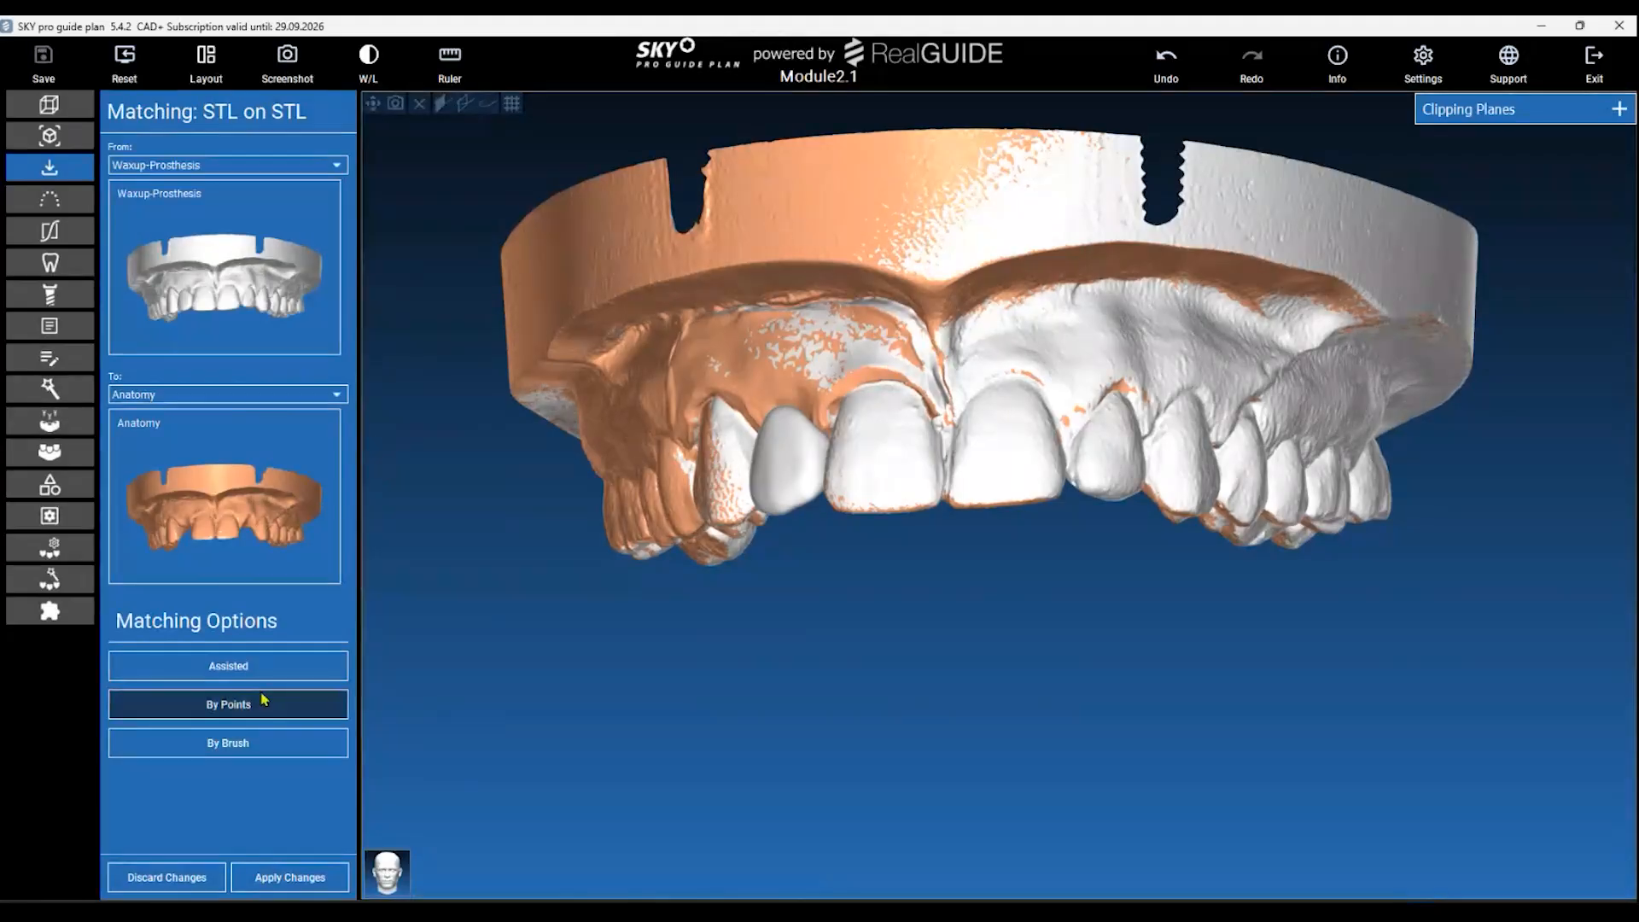
# Start matching by points and mark the first corresponding point on the same last molar of the Anatomy and Waxup-Prosthesis models.
pyautogui.click(323, 702)
pyautogui.moveTo(651, 768); pyautogui.dragTo(652, 531)
pyautogui.scroll(-5, 652, 531)
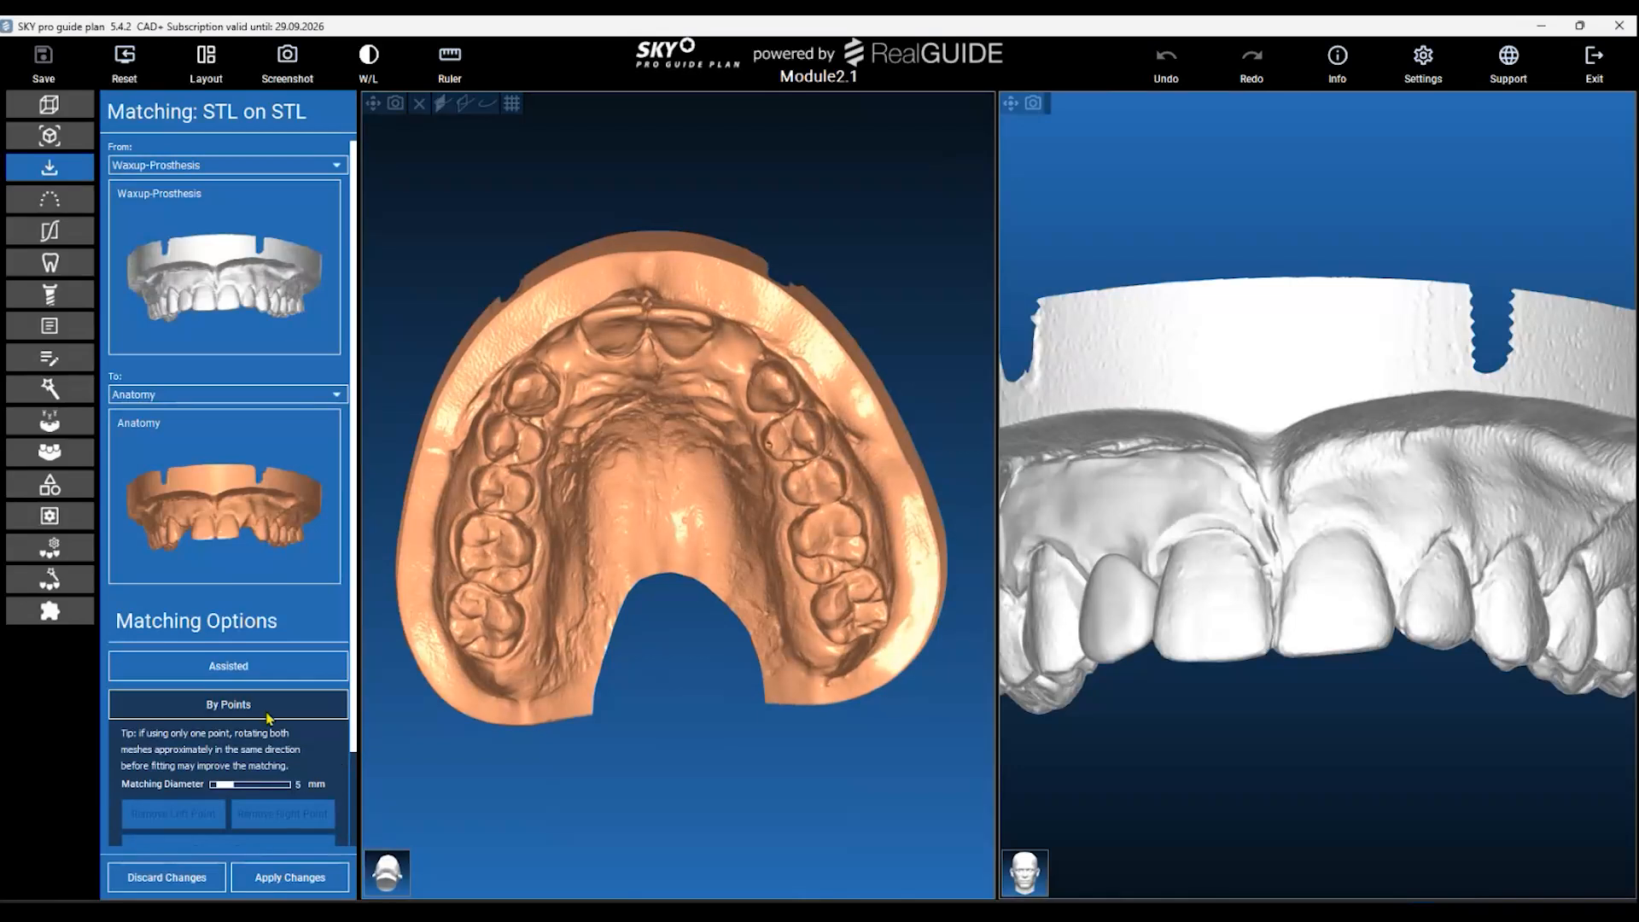
pyautogui.scroll(-2, 265, 767)
pyautogui.moveTo(1266, 751); pyautogui.dragTo(1290, 488)
pyautogui.scroll(-4, 1280, 504)
pyautogui.scroll(-2, 1152, 733)
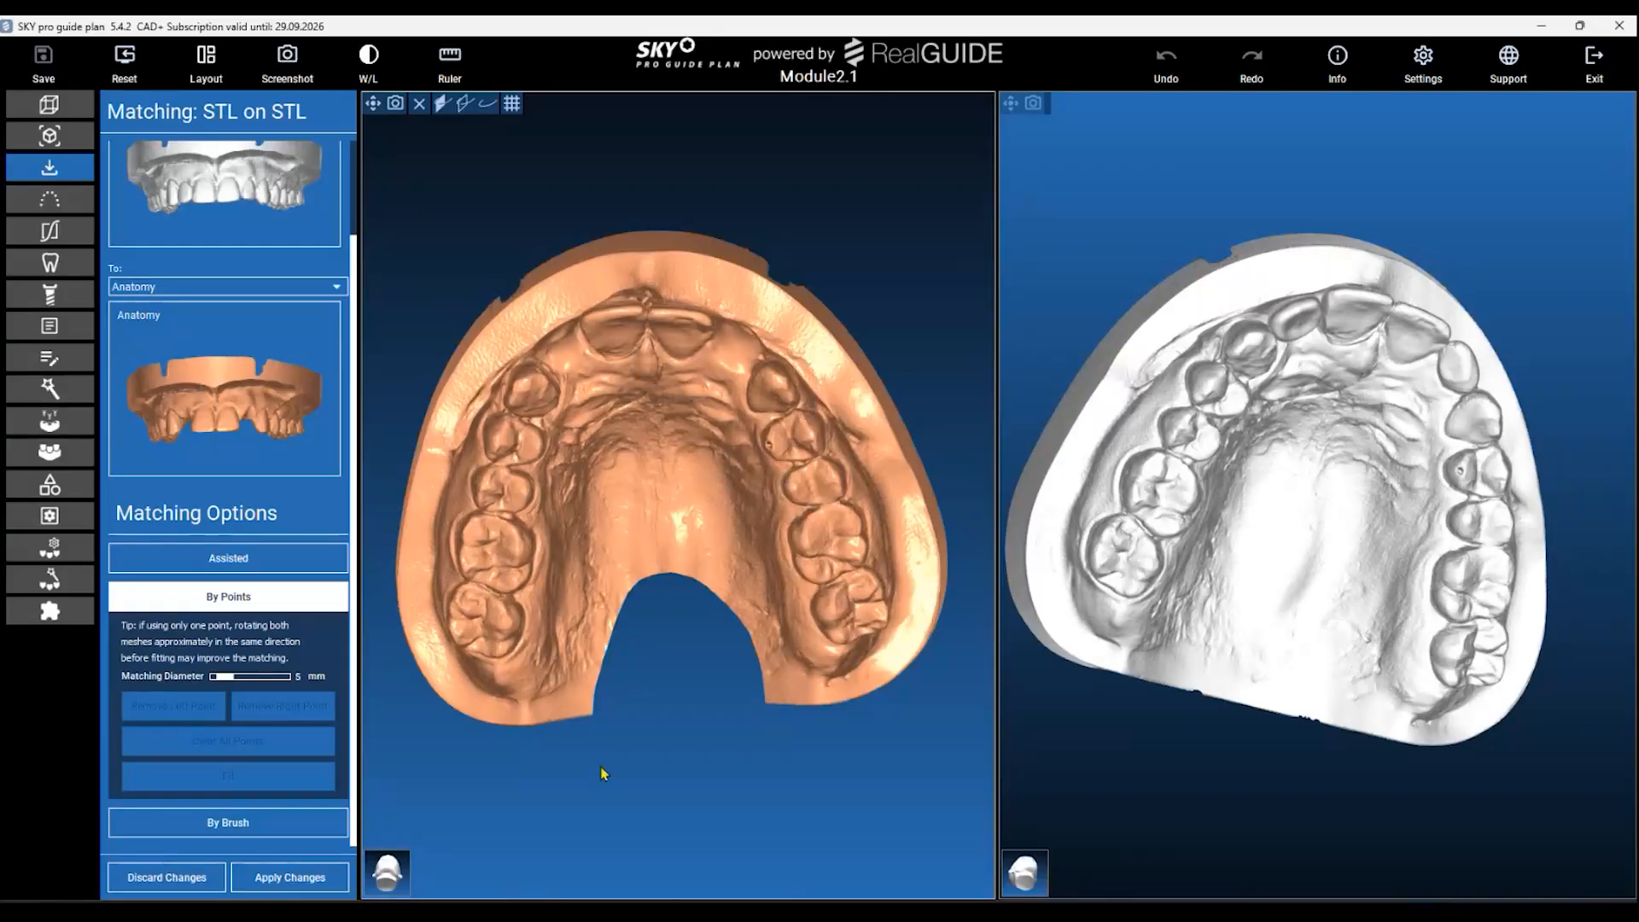
pyautogui.scroll(3, 600, 772)
pyautogui.moveTo(568, 740); pyautogui.dragTo(524, 722)
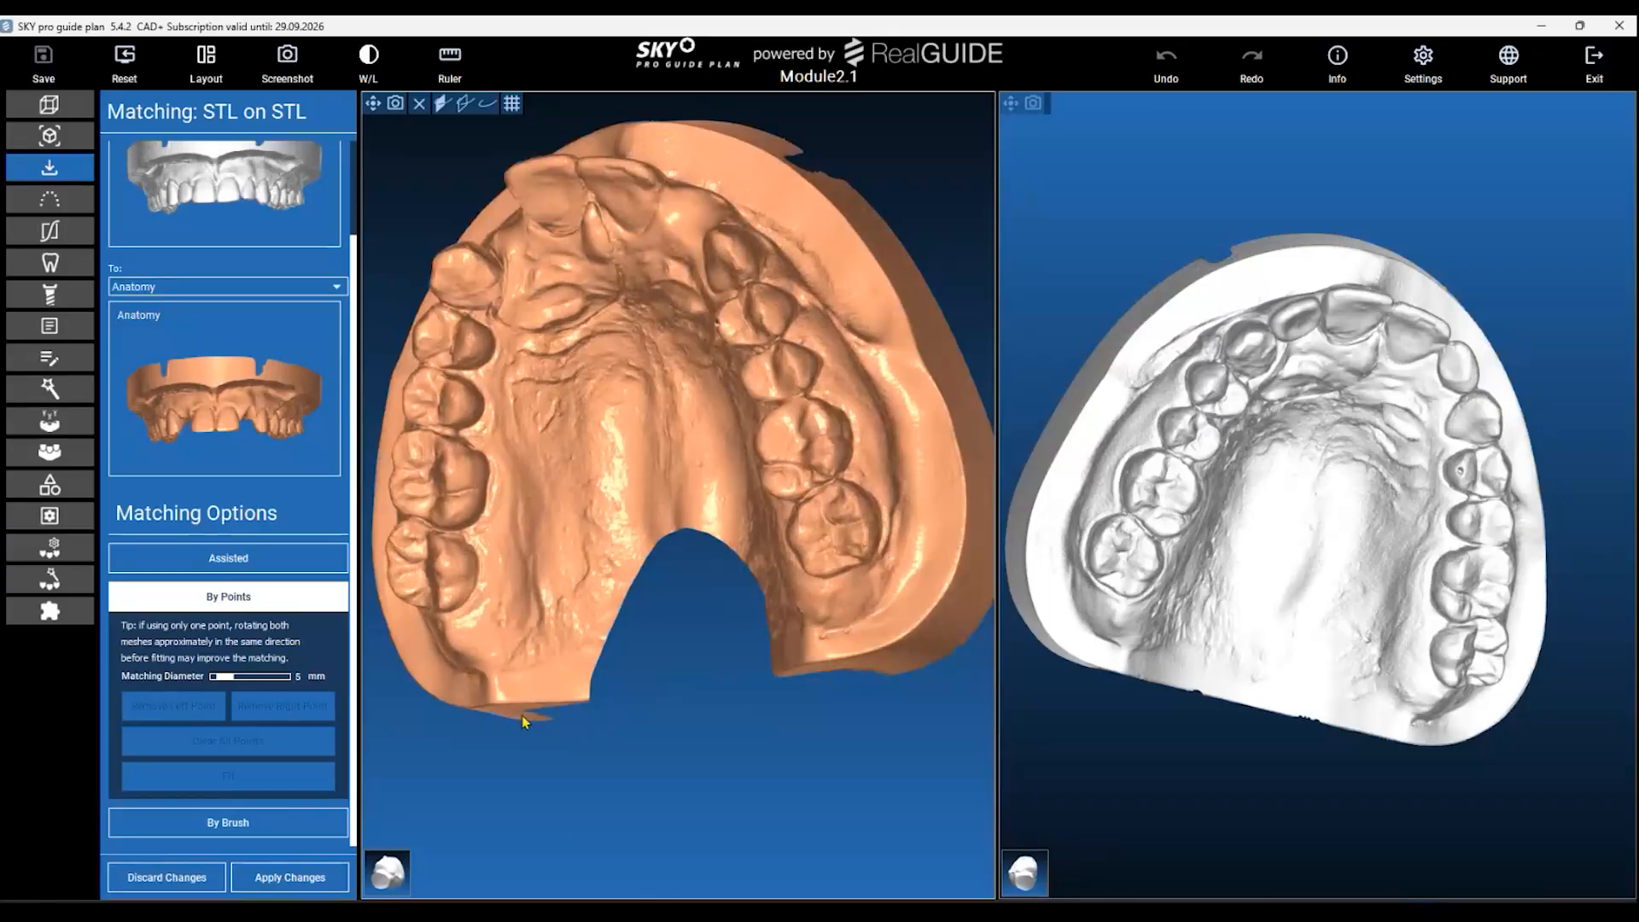
pyautogui.click(440, 563)
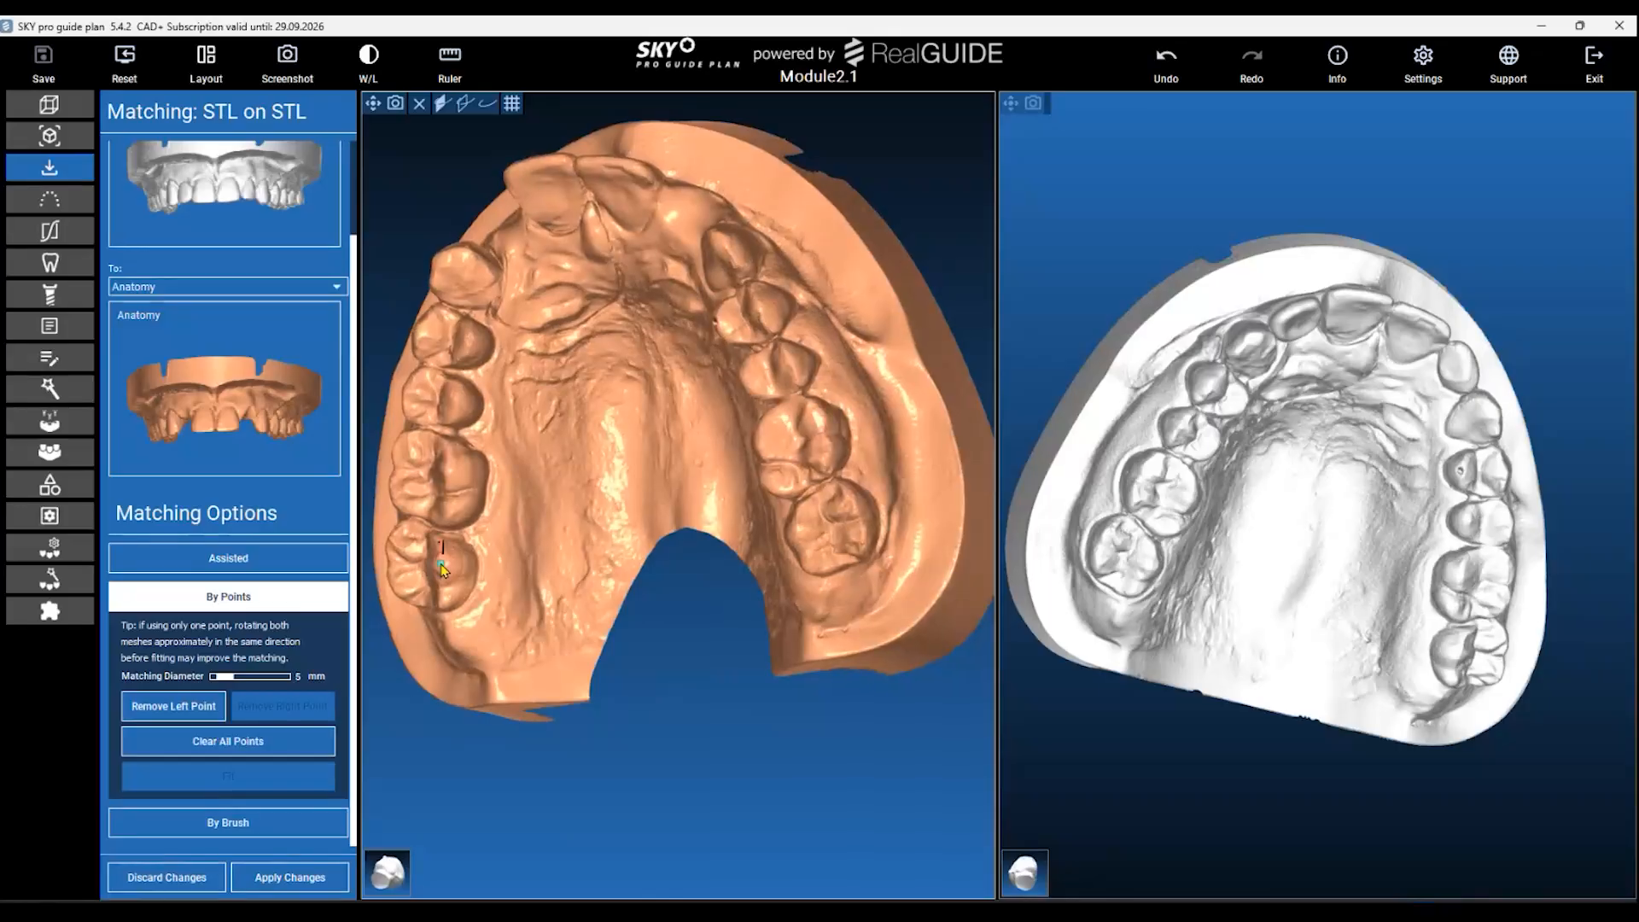
pyautogui.click(1151, 563)
# Add two more corresponding point pairs on both models, at the opposite last molar and between the central incisors.
pyautogui.moveTo(792, 653); pyautogui.dragTo(894, 541)
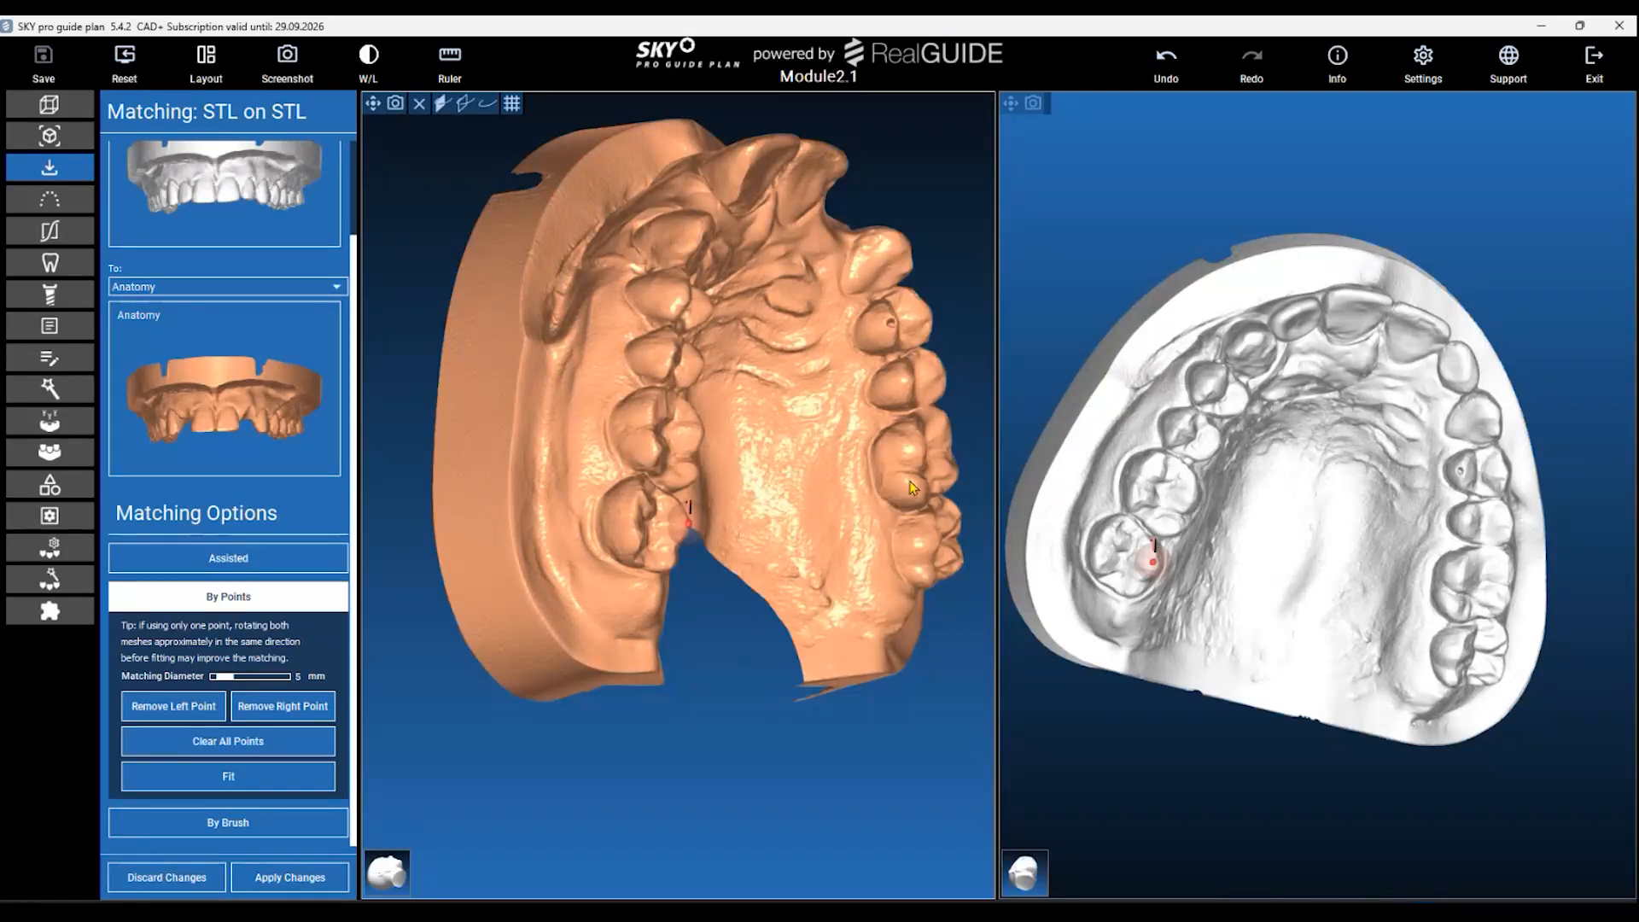
pyautogui.click(894, 538)
pyautogui.moveTo(1299, 763); pyautogui.dragTo(1365, 651)
pyautogui.click(1452, 638)
pyautogui.moveTo(912, 184); pyautogui.dragTo(700, 237)
pyautogui.click(653, 206)
pyautogui.moveTo(1508, 260); pyautogui.dragTo(1390, 320)
pyautogui.click(1386, 311)
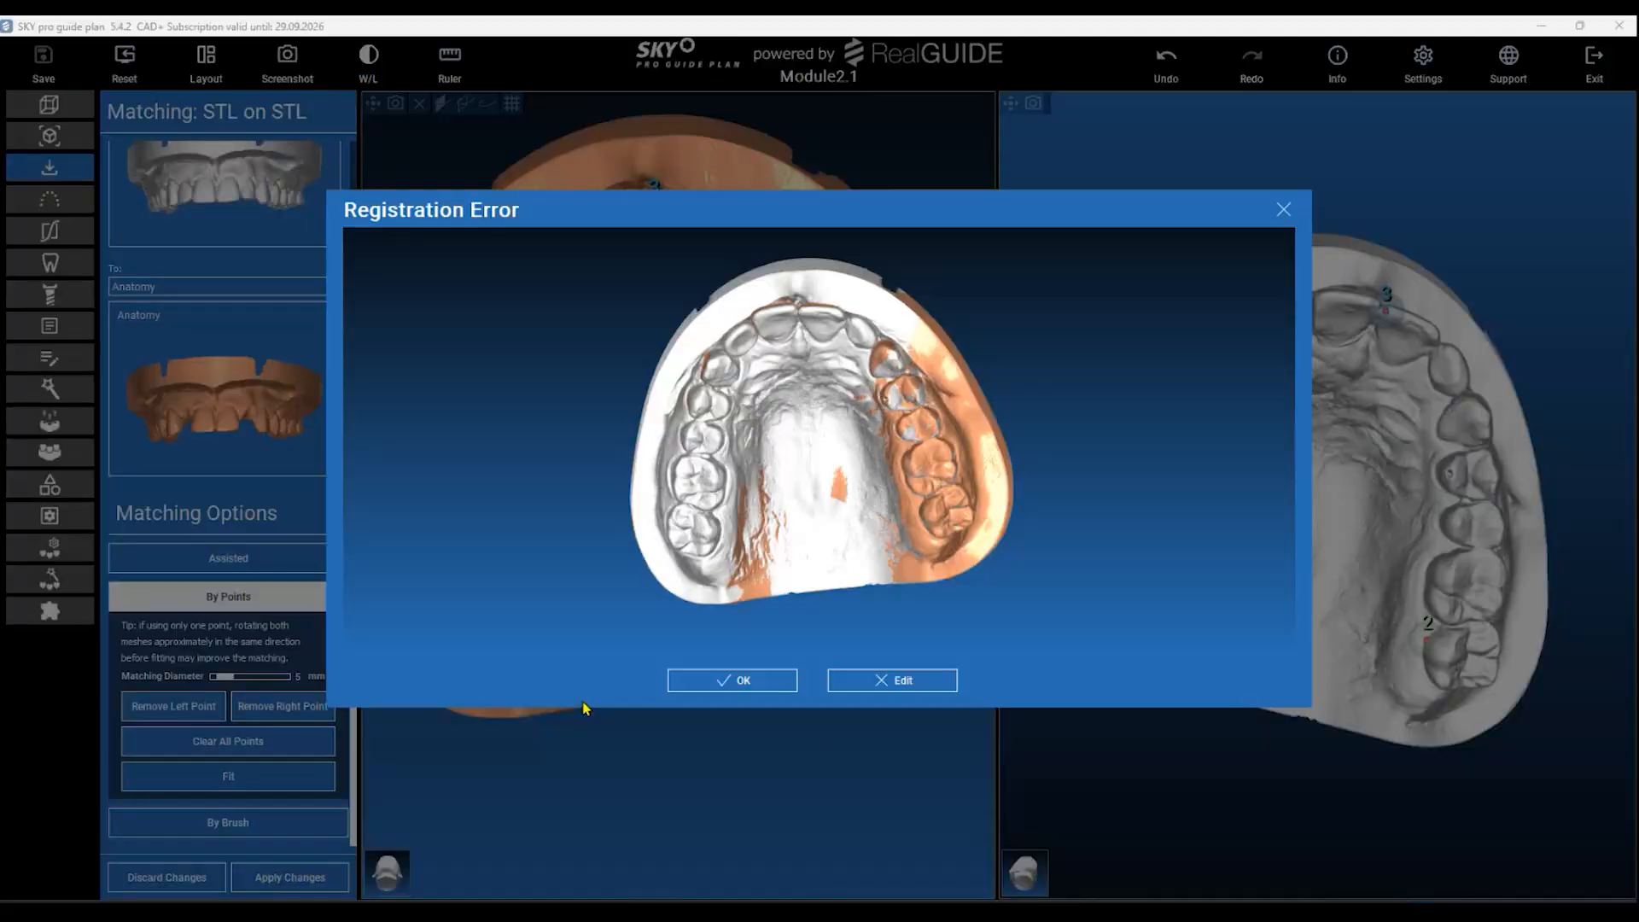
# Examine the registration error map of the three-point fit, accept it, and inspect the overlapping models from the occlusal side.
pyautogui.moveTo(587, 507); pyautogui.dragTo(1066, 559)
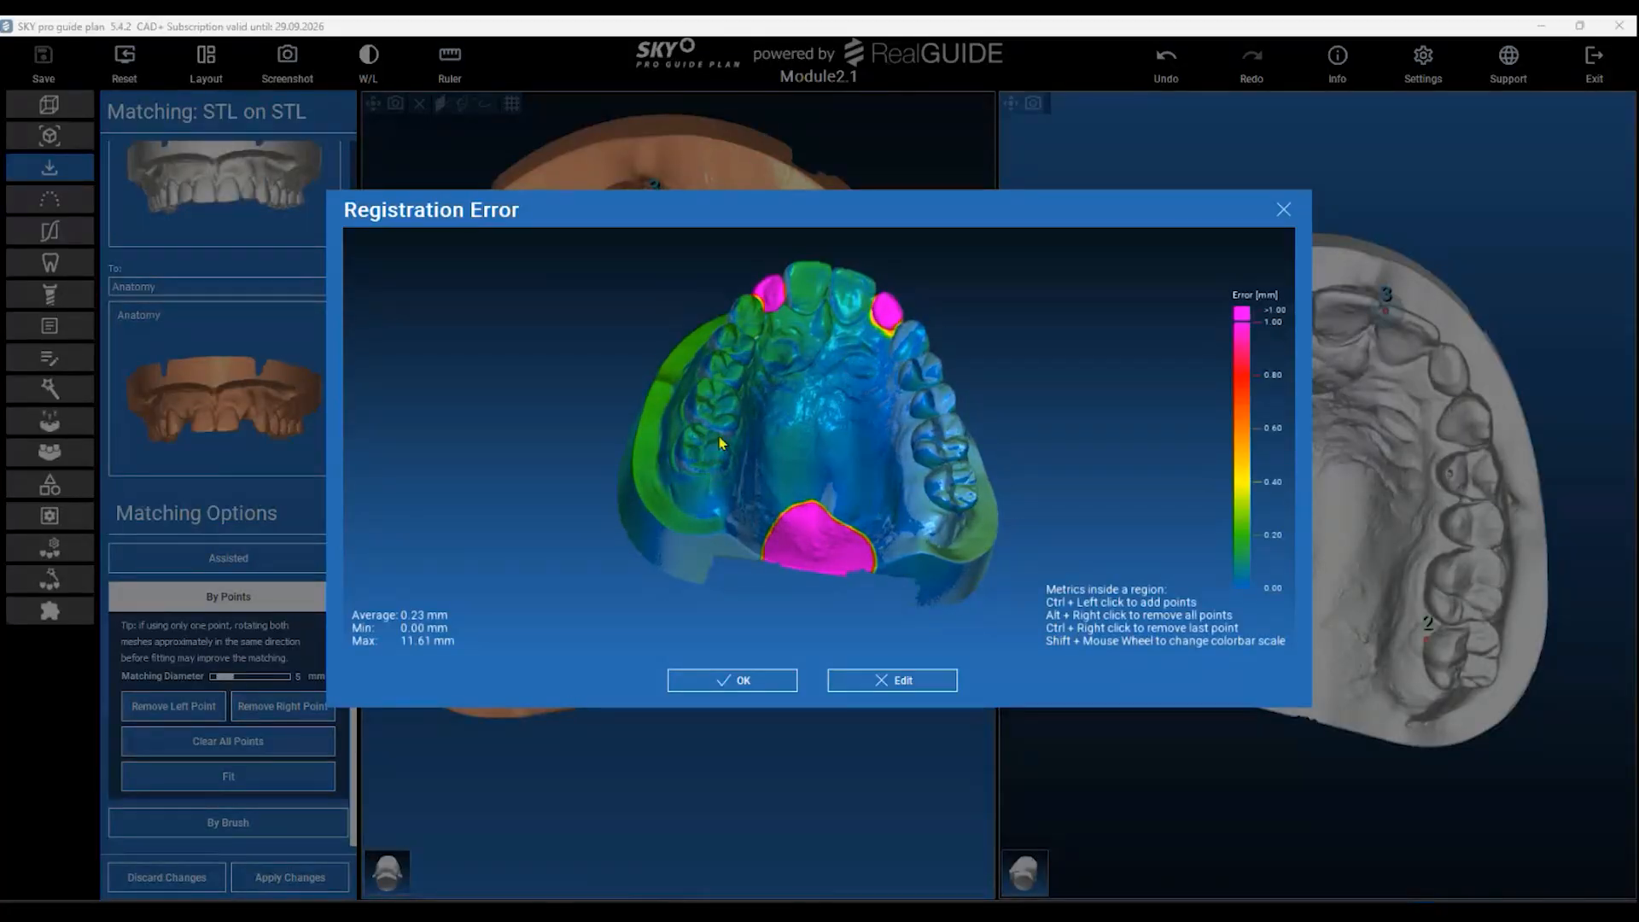
pyautogui.scroll(2, 926, 408)
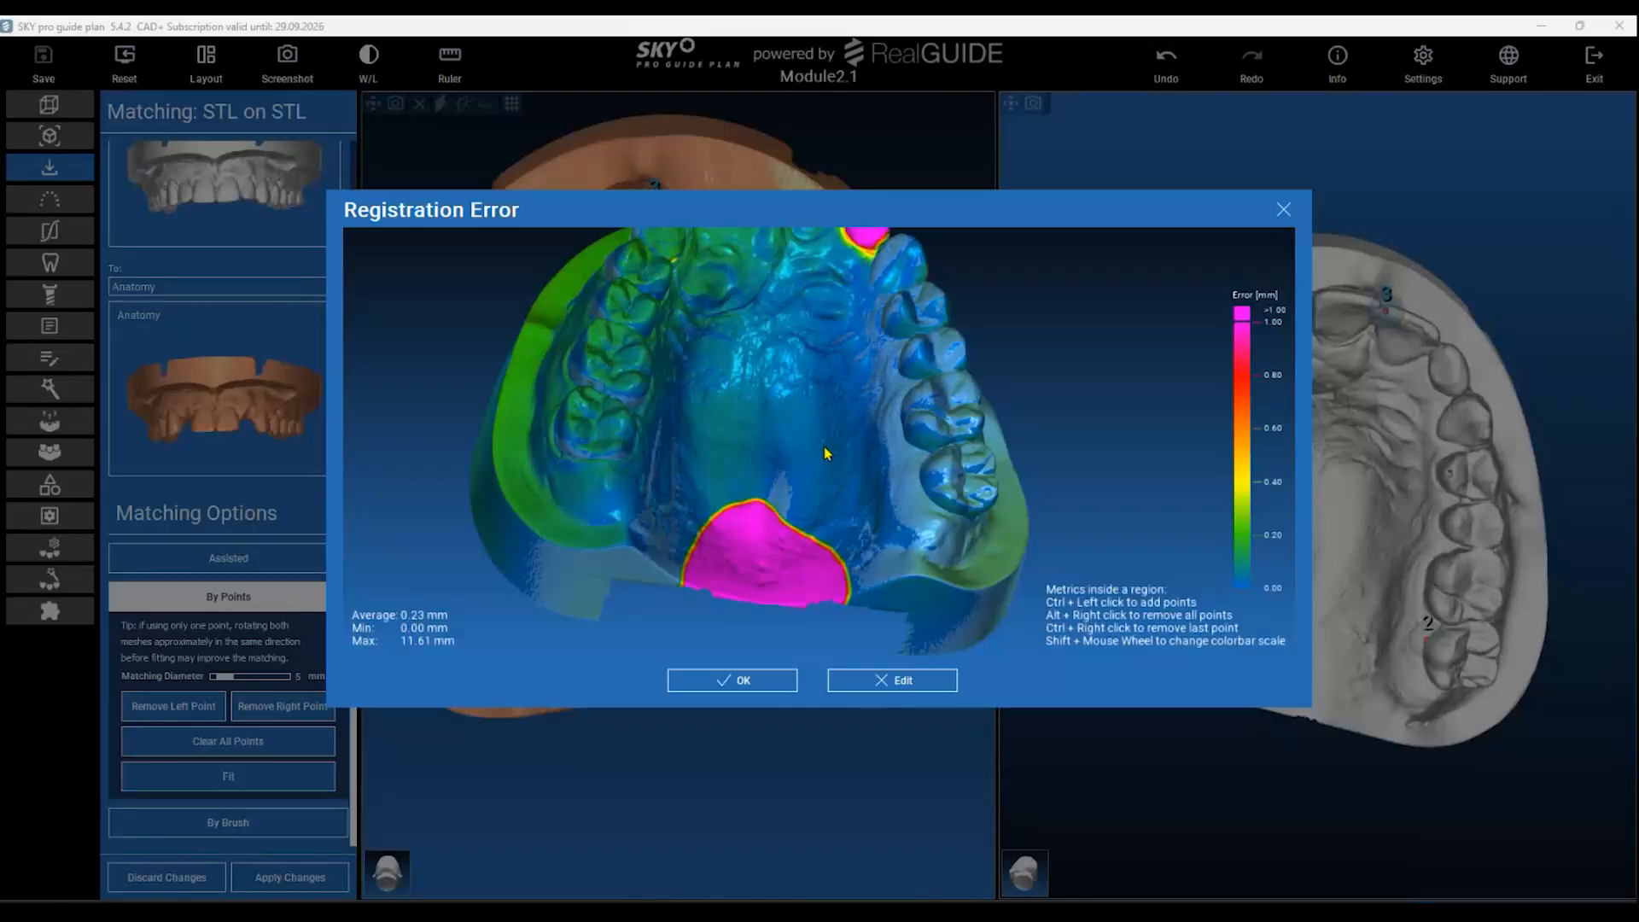
pyautogui.click(756, 688)
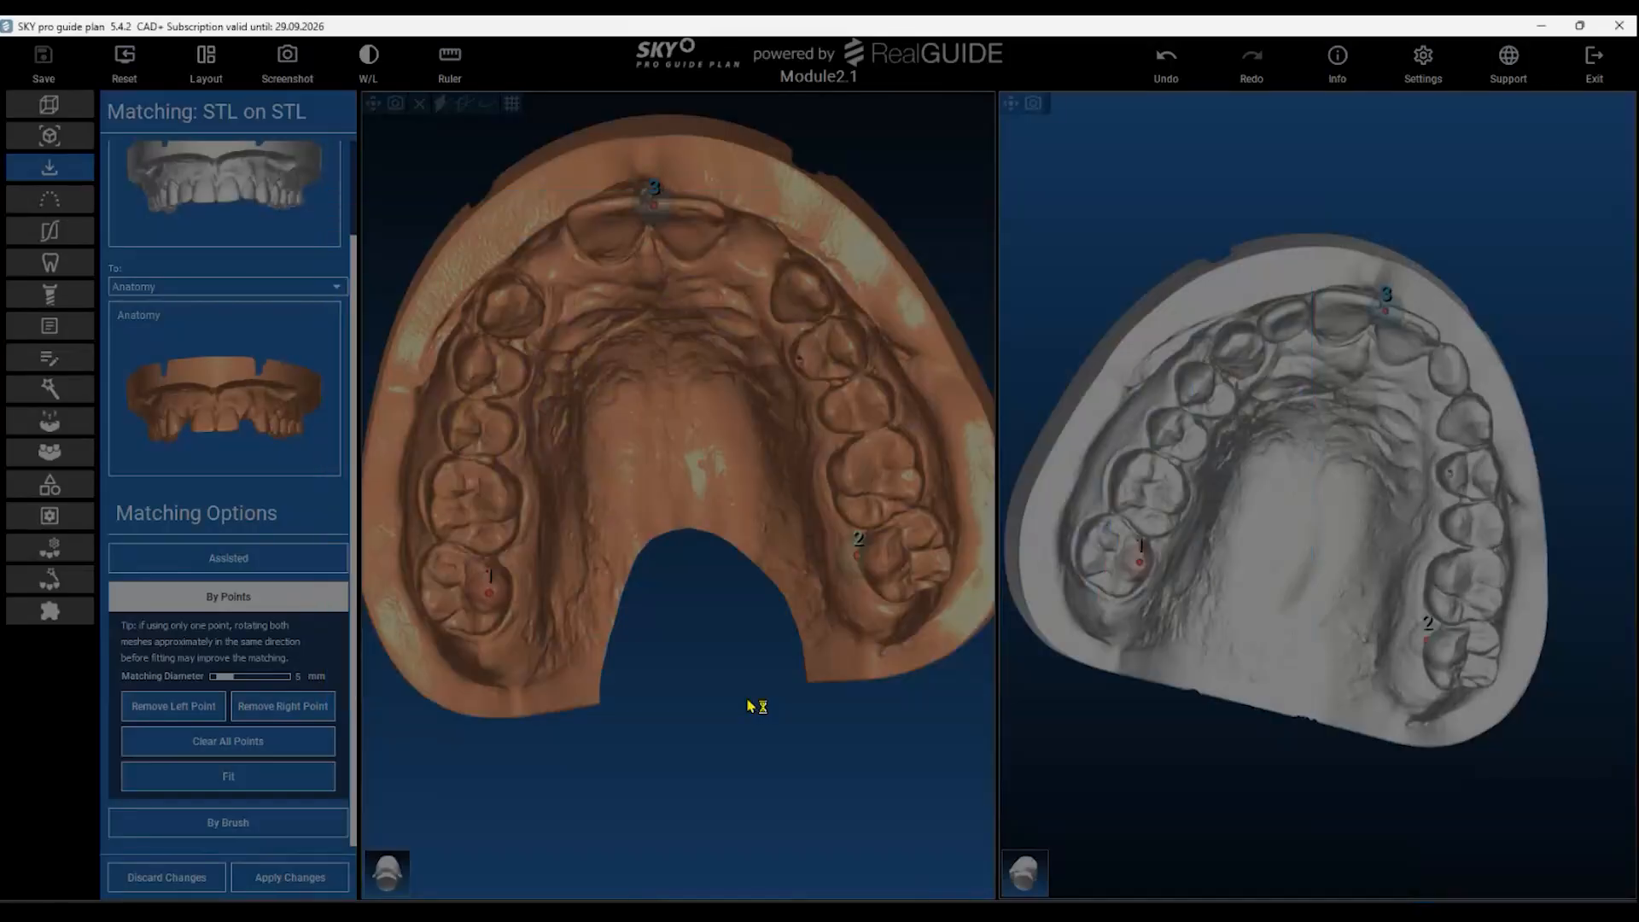
pyautogui.scroll(-2, 468, 643)
pyautogui.moveTo(786, 765); pyautogui.dragTo(839, 535)
pyautogui.scroll(1, 723, 503)
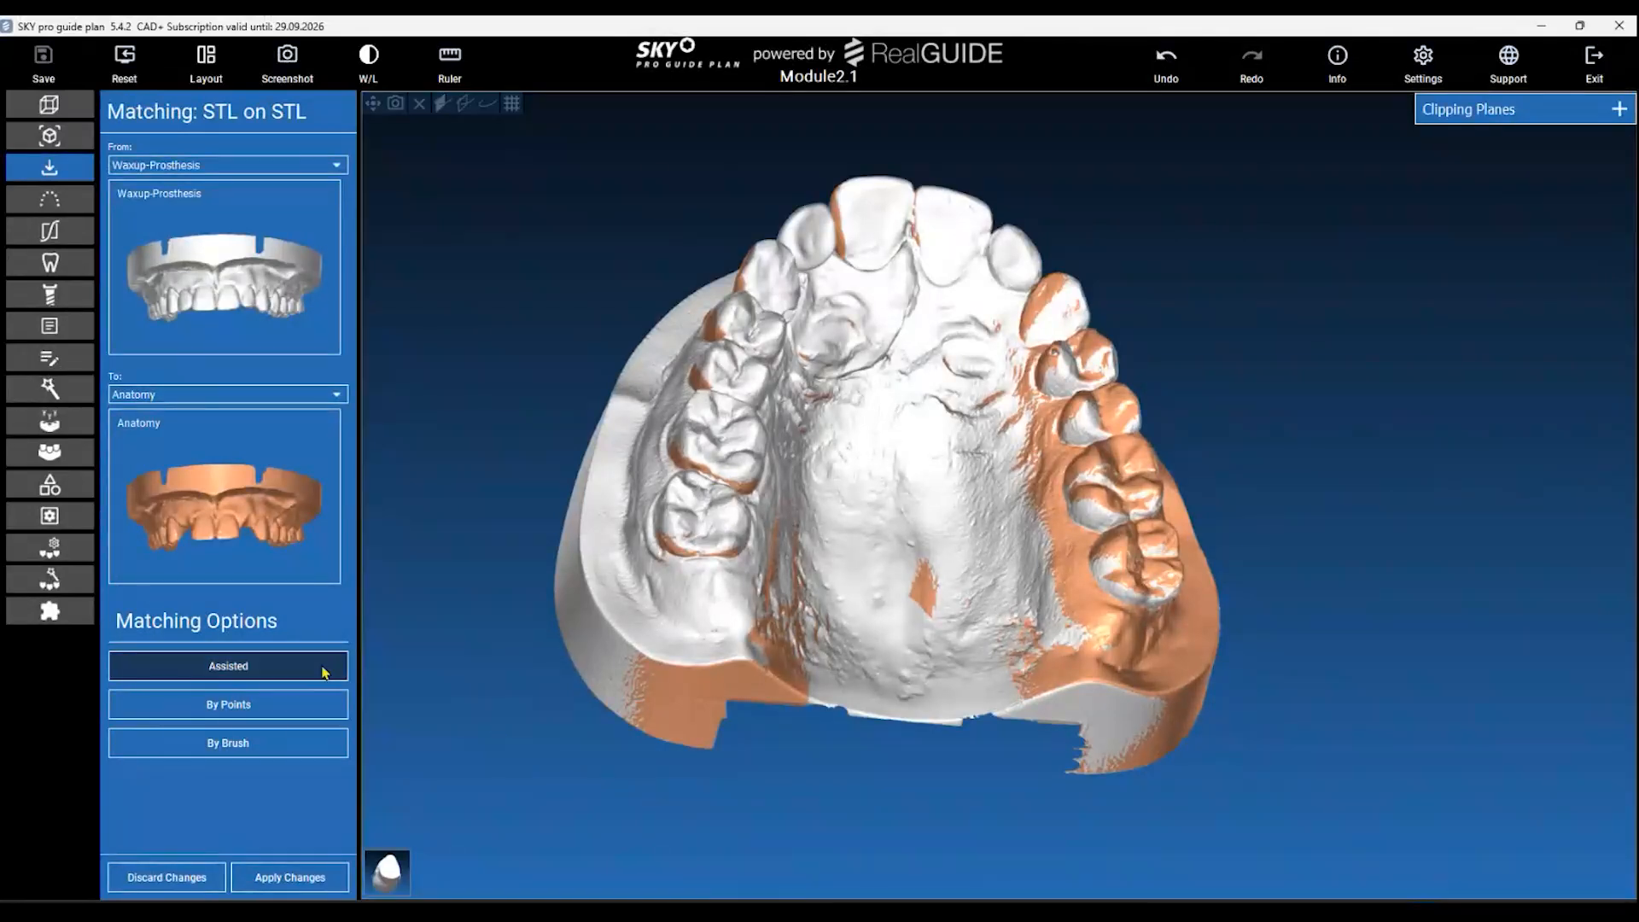
# Rematch the models with the assisted option, check the registration error map, then accept and apply the alignment.
pyautogui.click(289, 672)
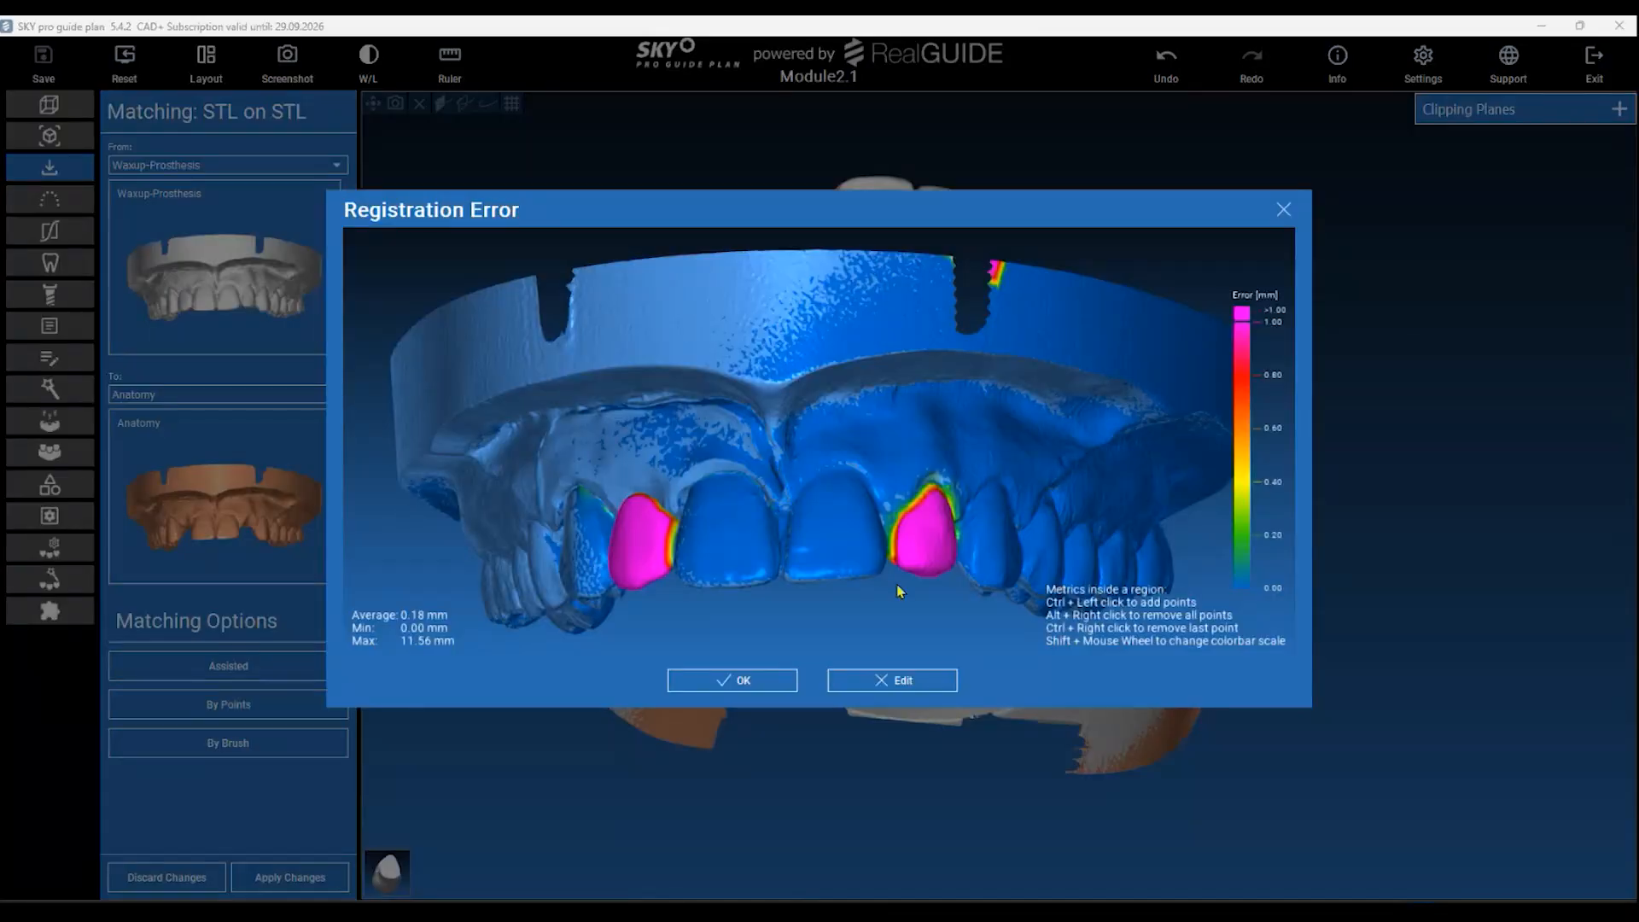
pyautogui.moveTo(813, 607); pyautogui.dragTo(807, 379)
pyautogui.scroll(-2, 806, 384)
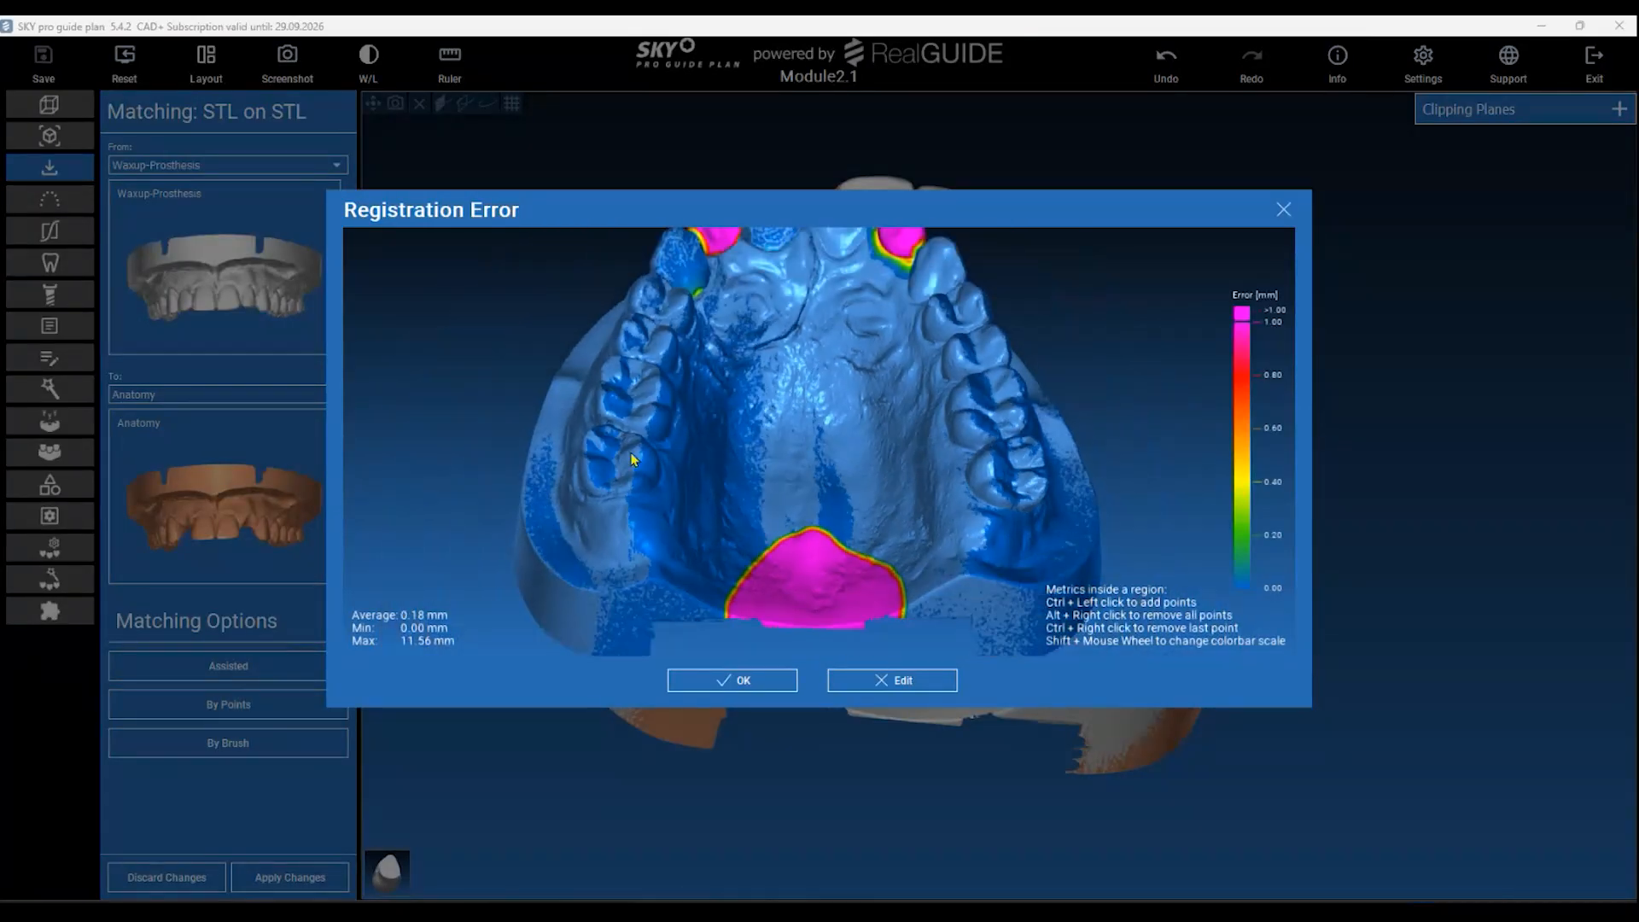
pyautogui.click(786, 693)
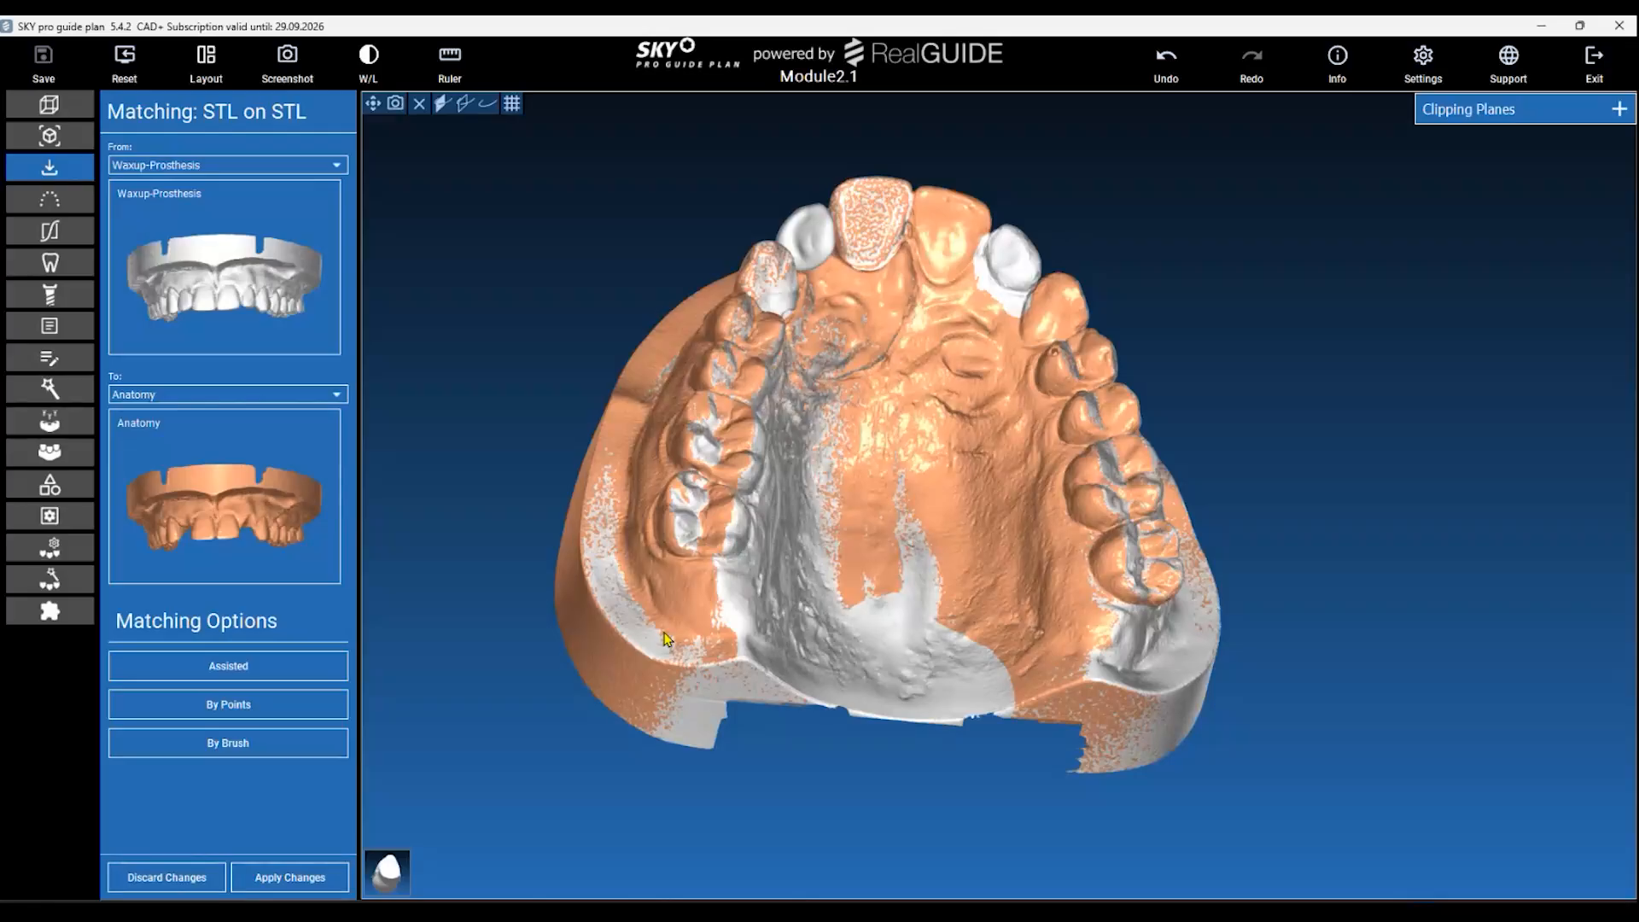
pyautogui.moveTo(1344, 495); pyautogui.dragTo(750, 786)
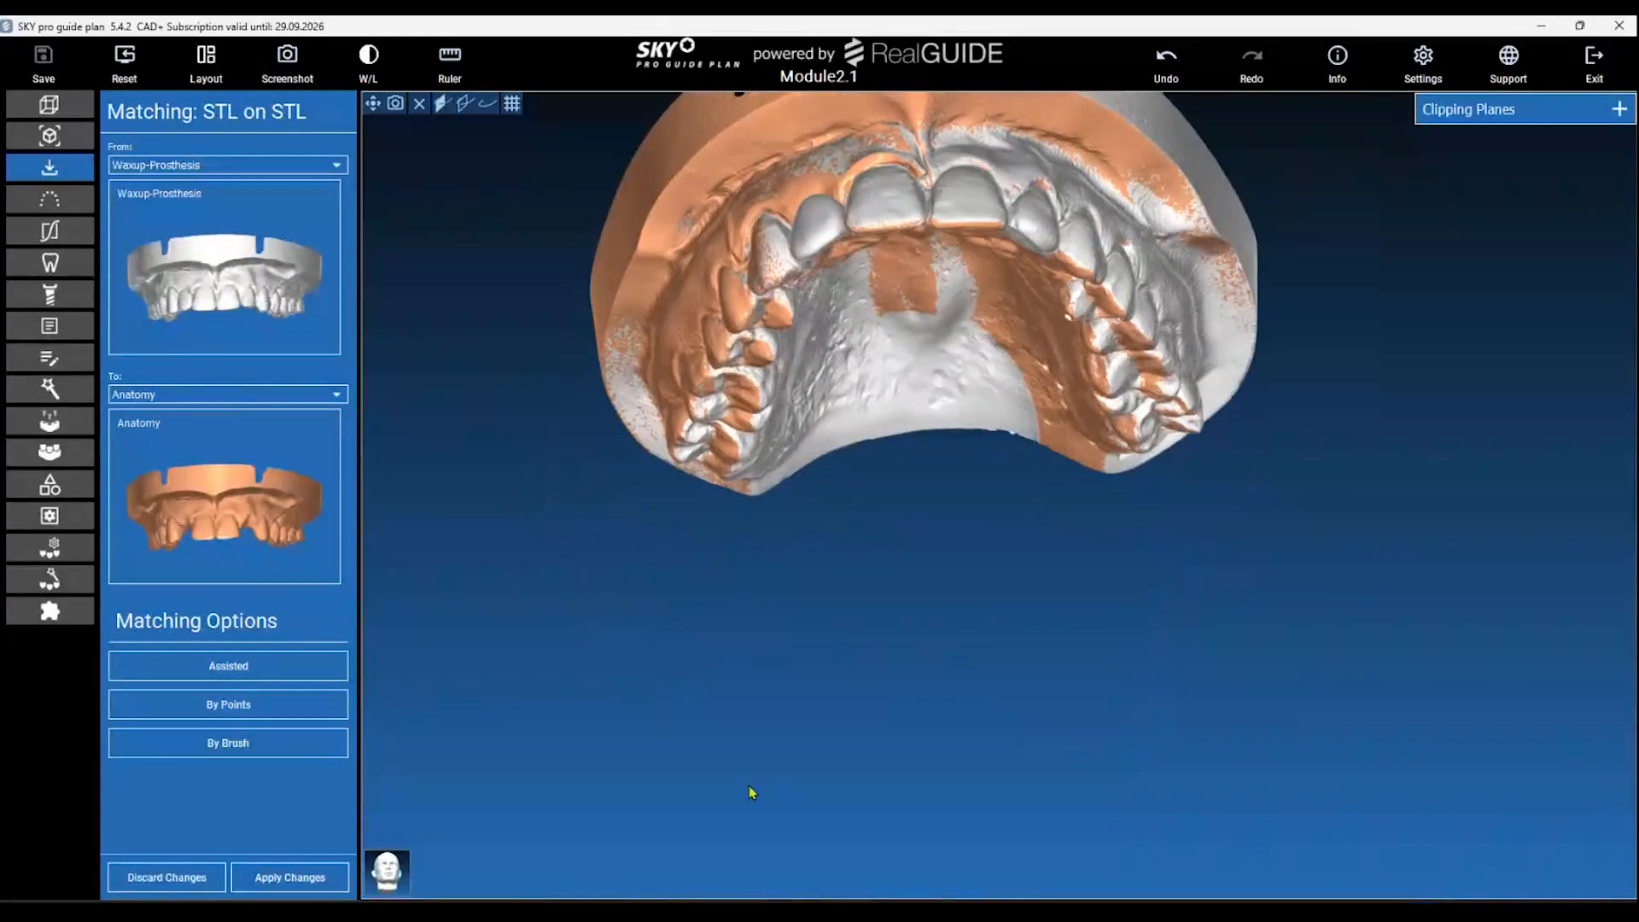
pyautogui.click(279, 875)
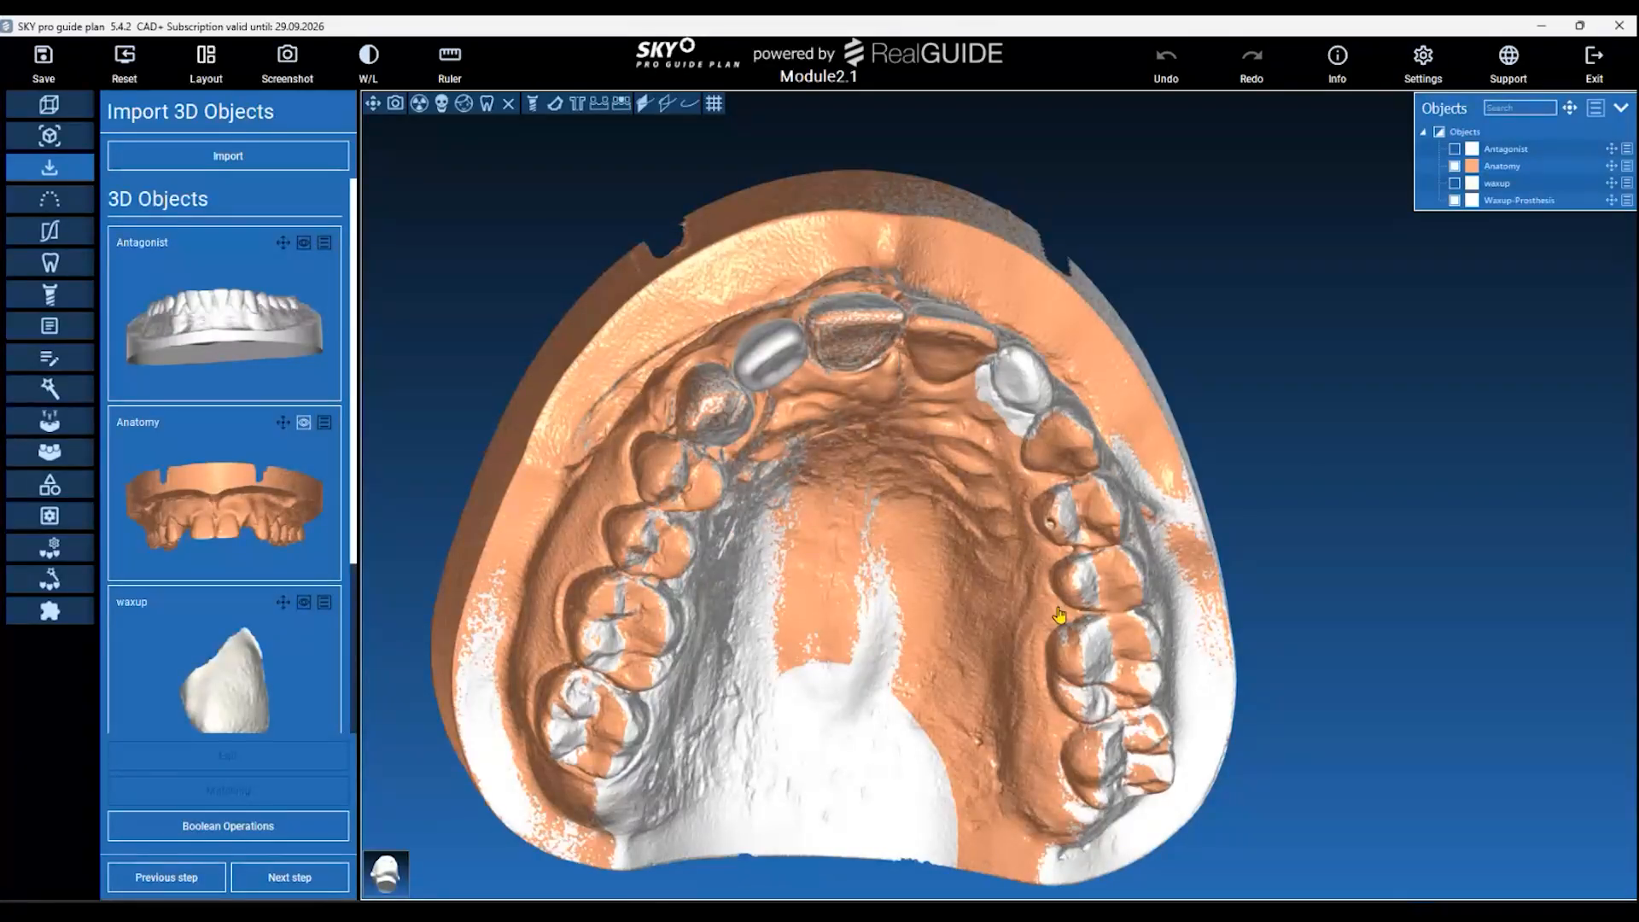
# Exit the planning project and save its changes under the project name Module2_1_project1.
pyautogui.moveTo(1180, 239); pyautogui.dragTo(1072, 693)
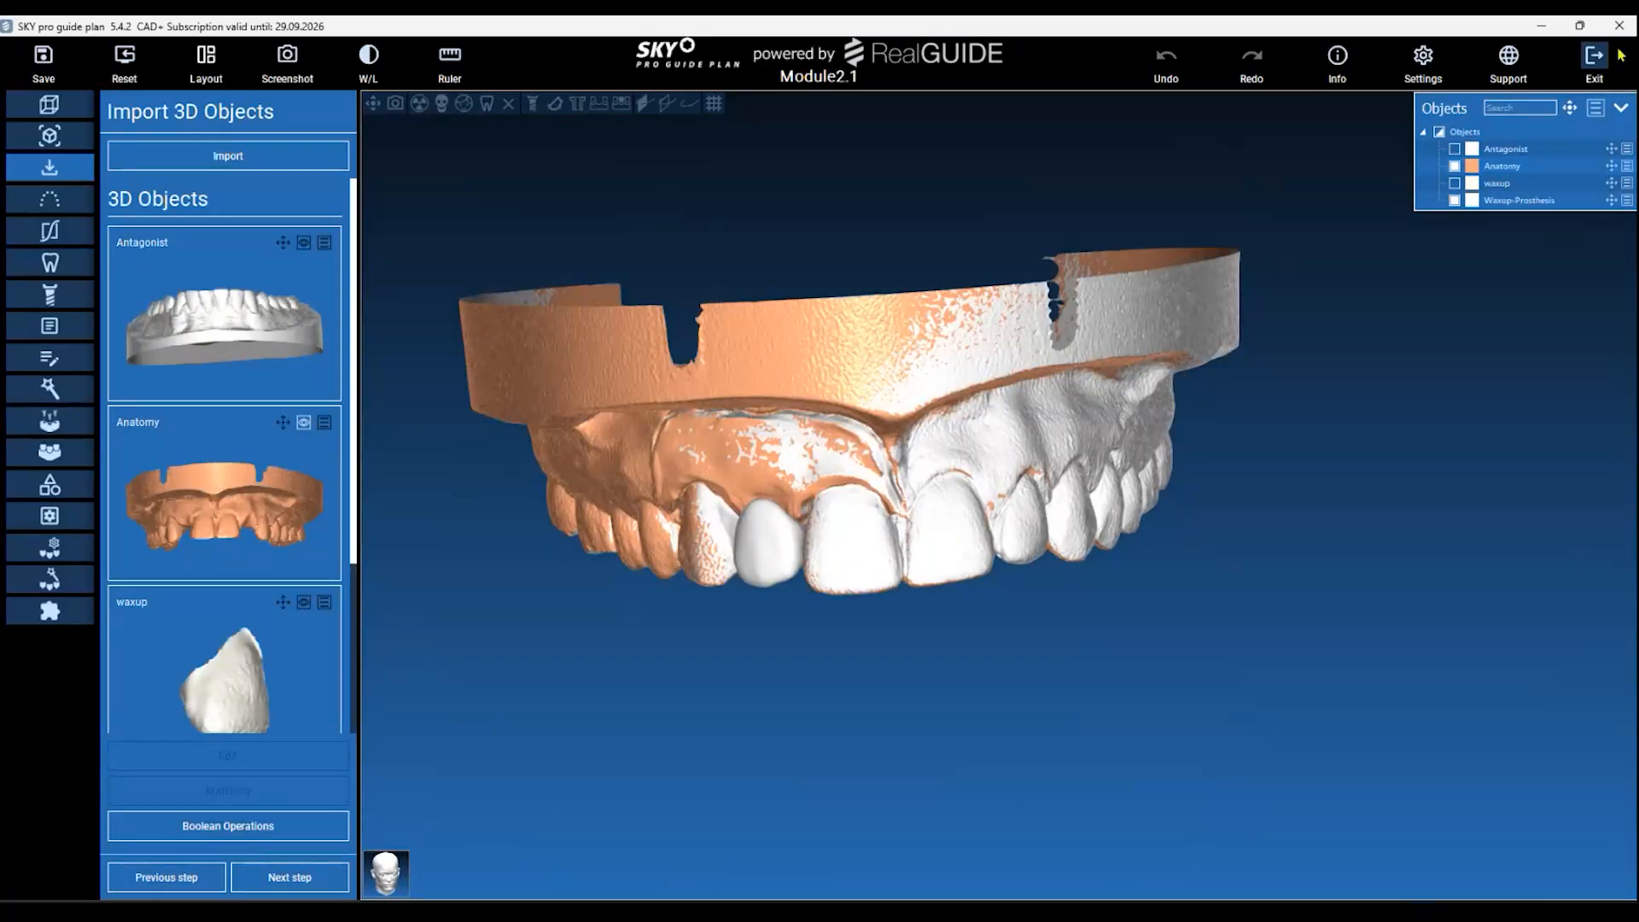
pyautogui.click(1593, 60)
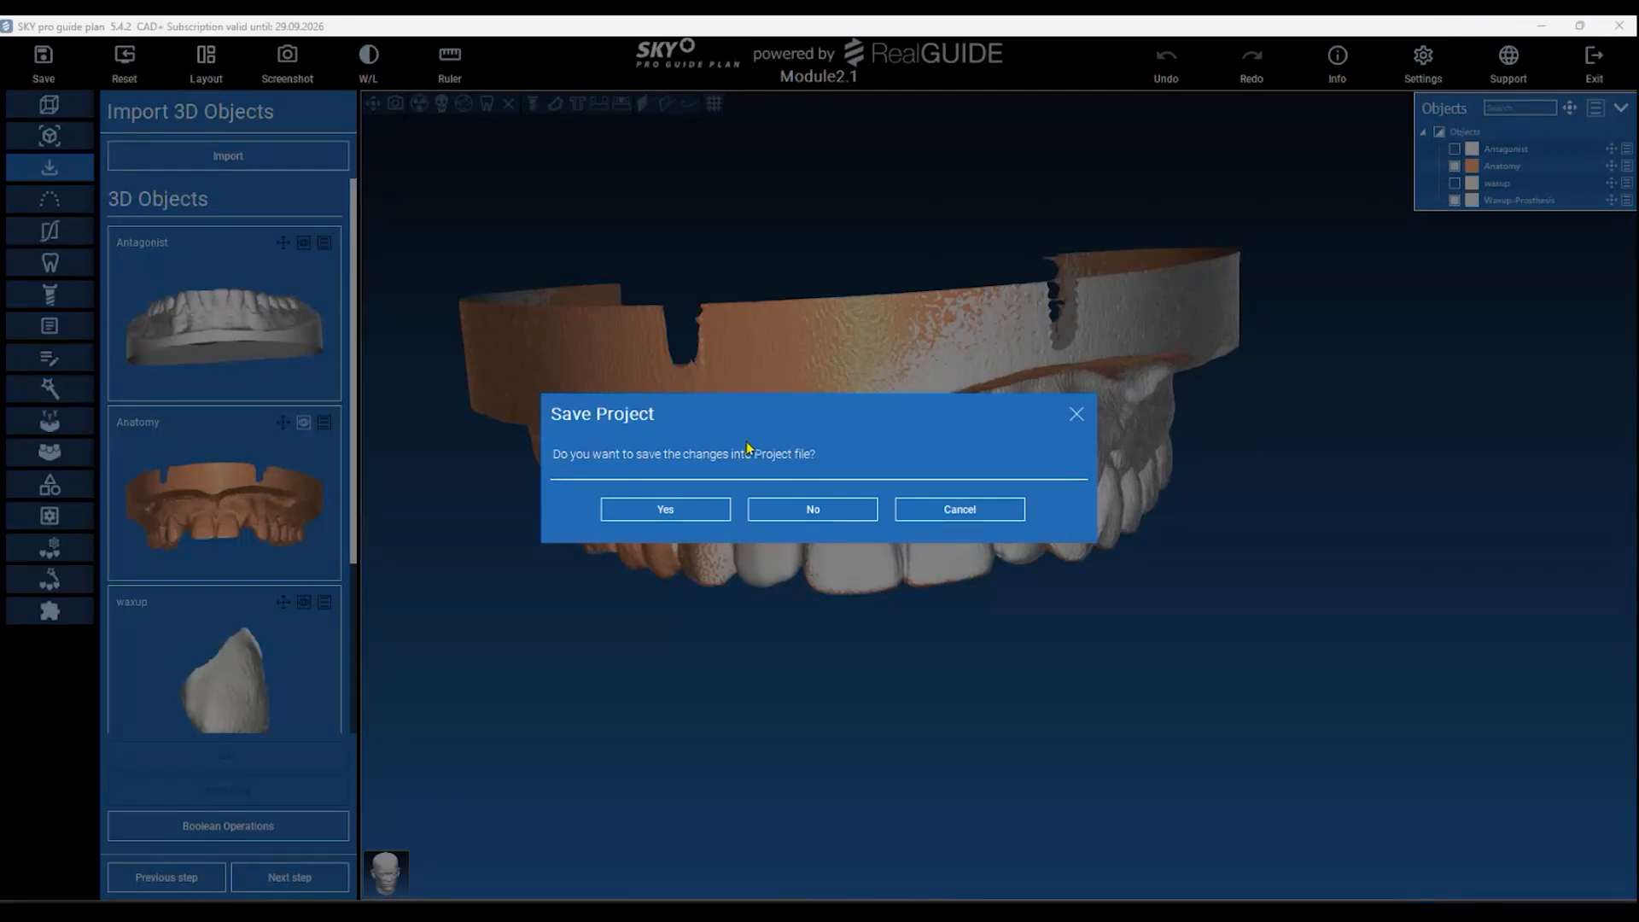
pyautogui.click(665, 508)
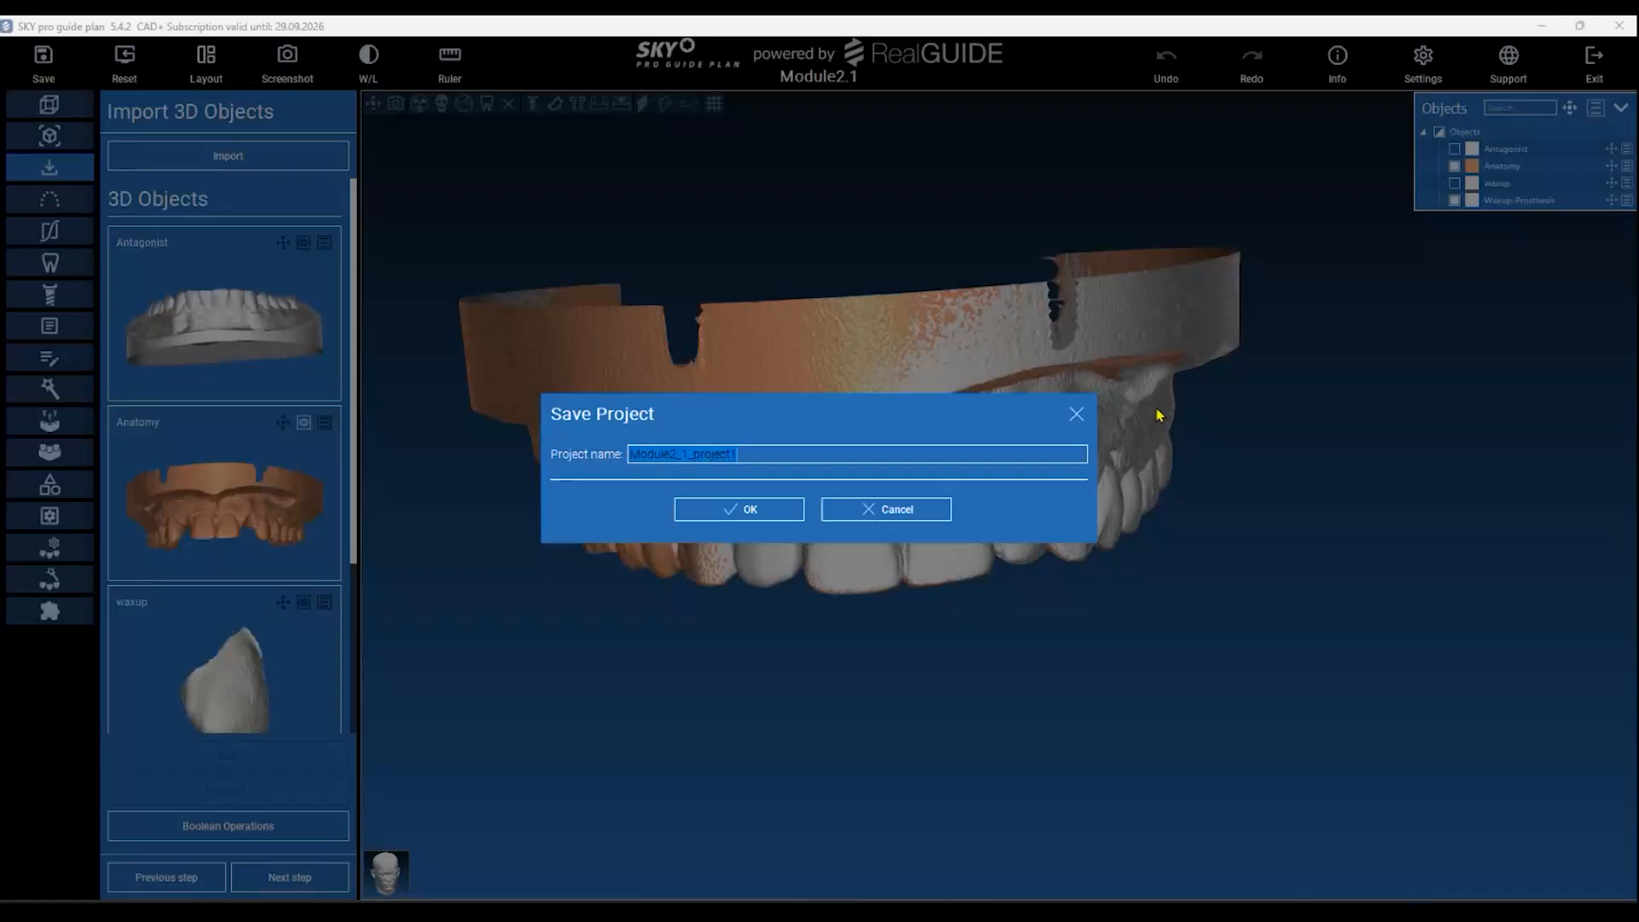
pyautogui.click(750, 510)
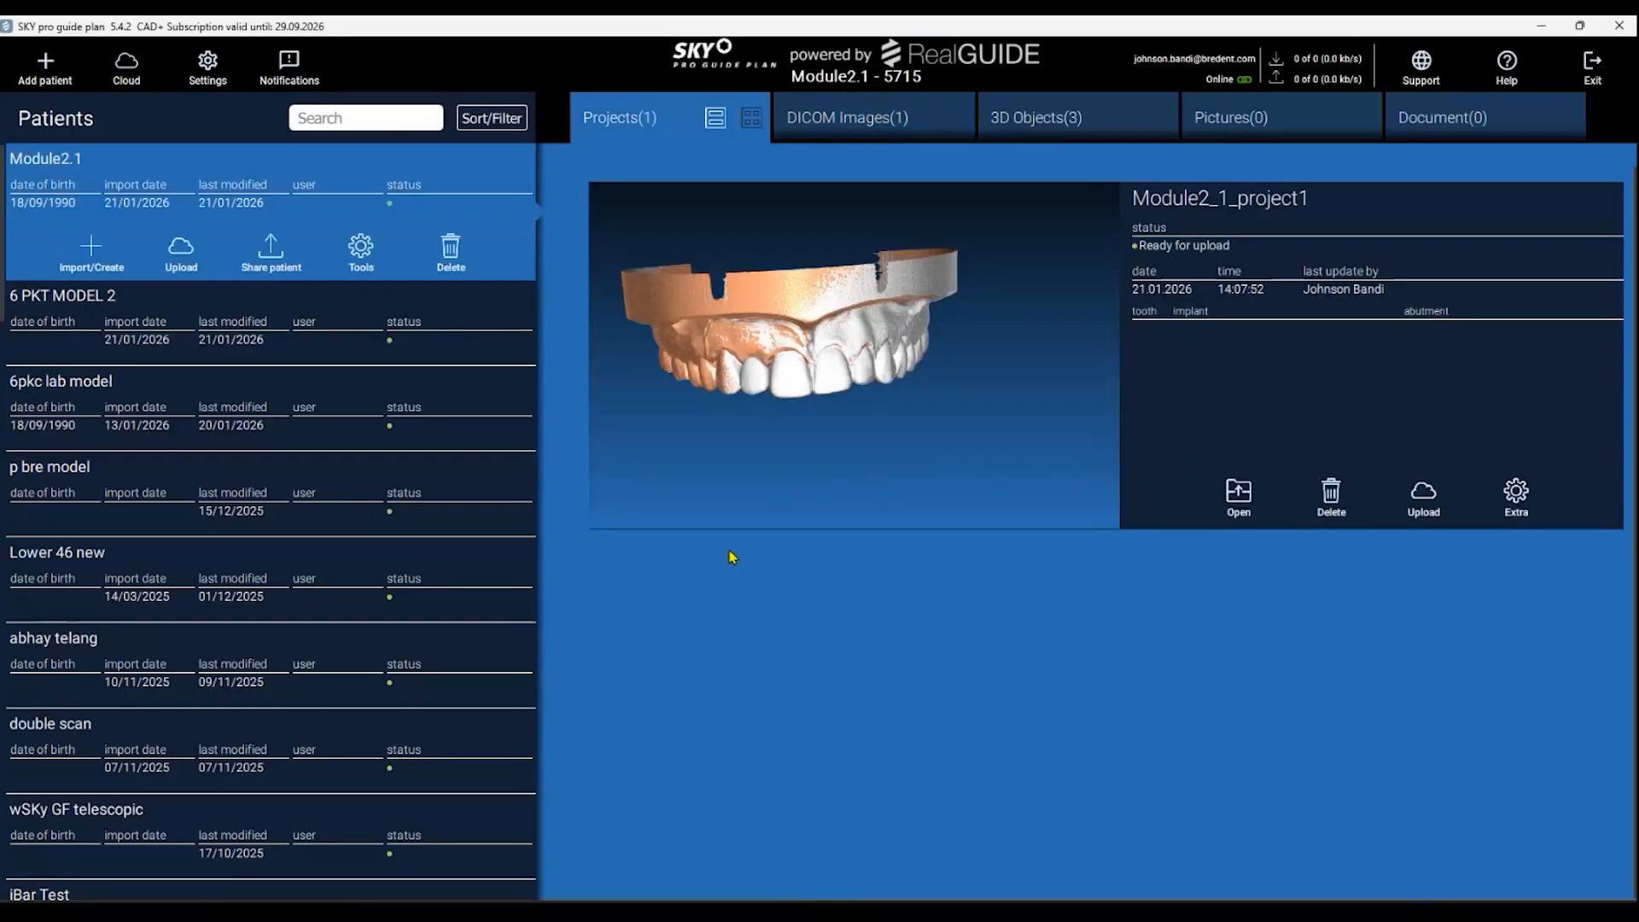
# Add a new patient record named "module2 double scan".
pyautogui.click(46, 66)
pyautogui.click(575, 376)
pyautogui.write('module2 double s')
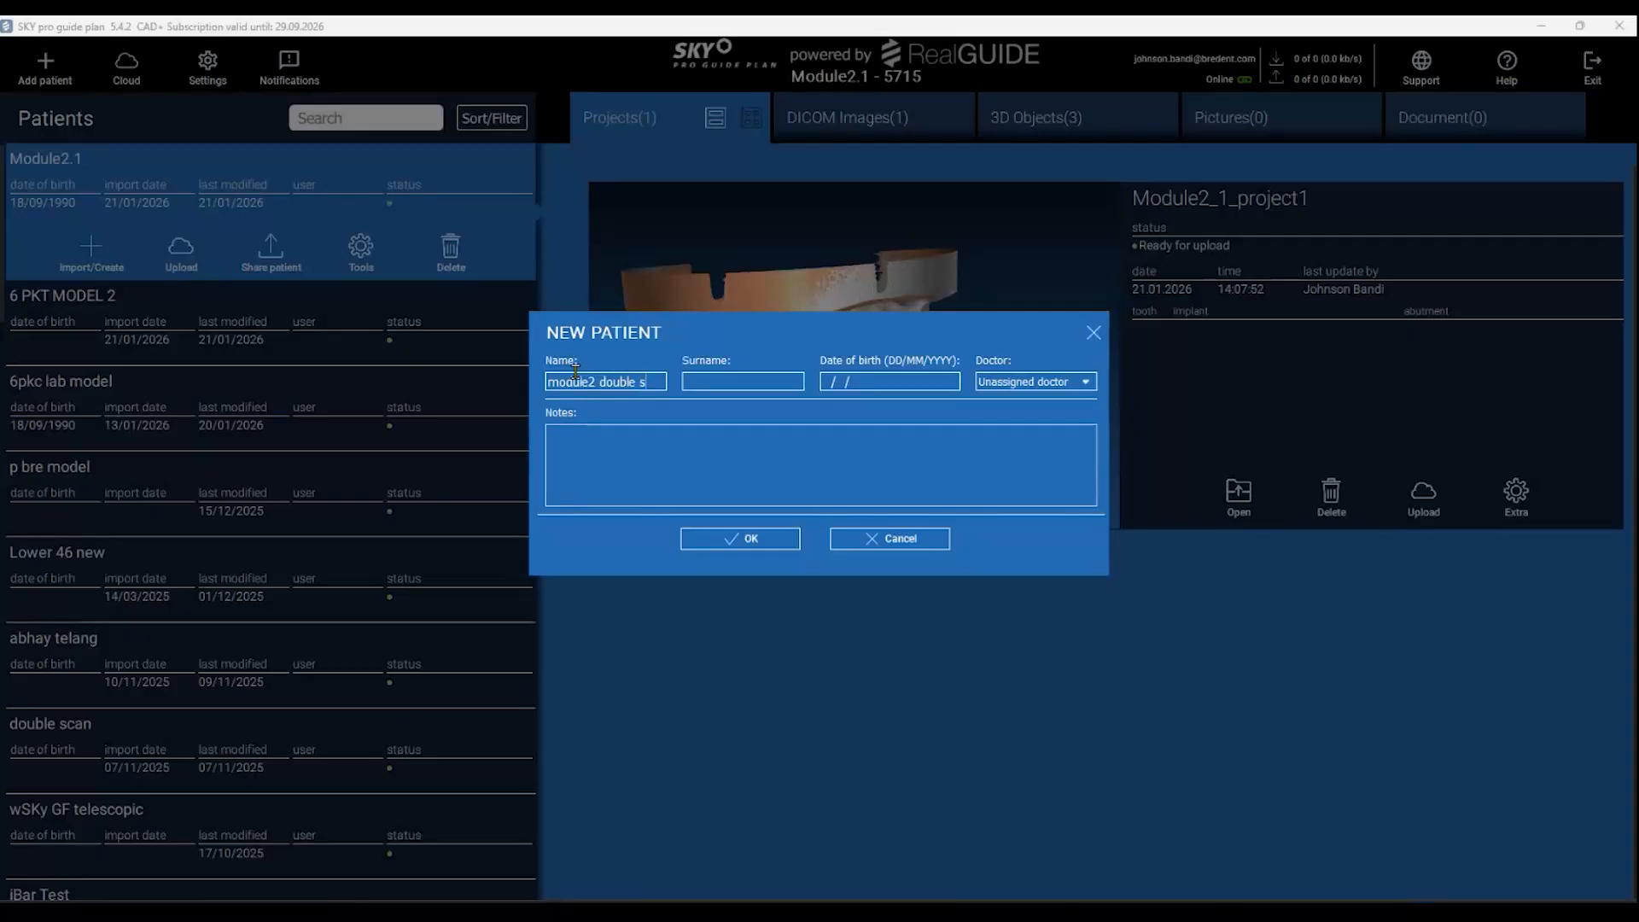
pyautogui.write('can')
pyautogui.click(742, 537)
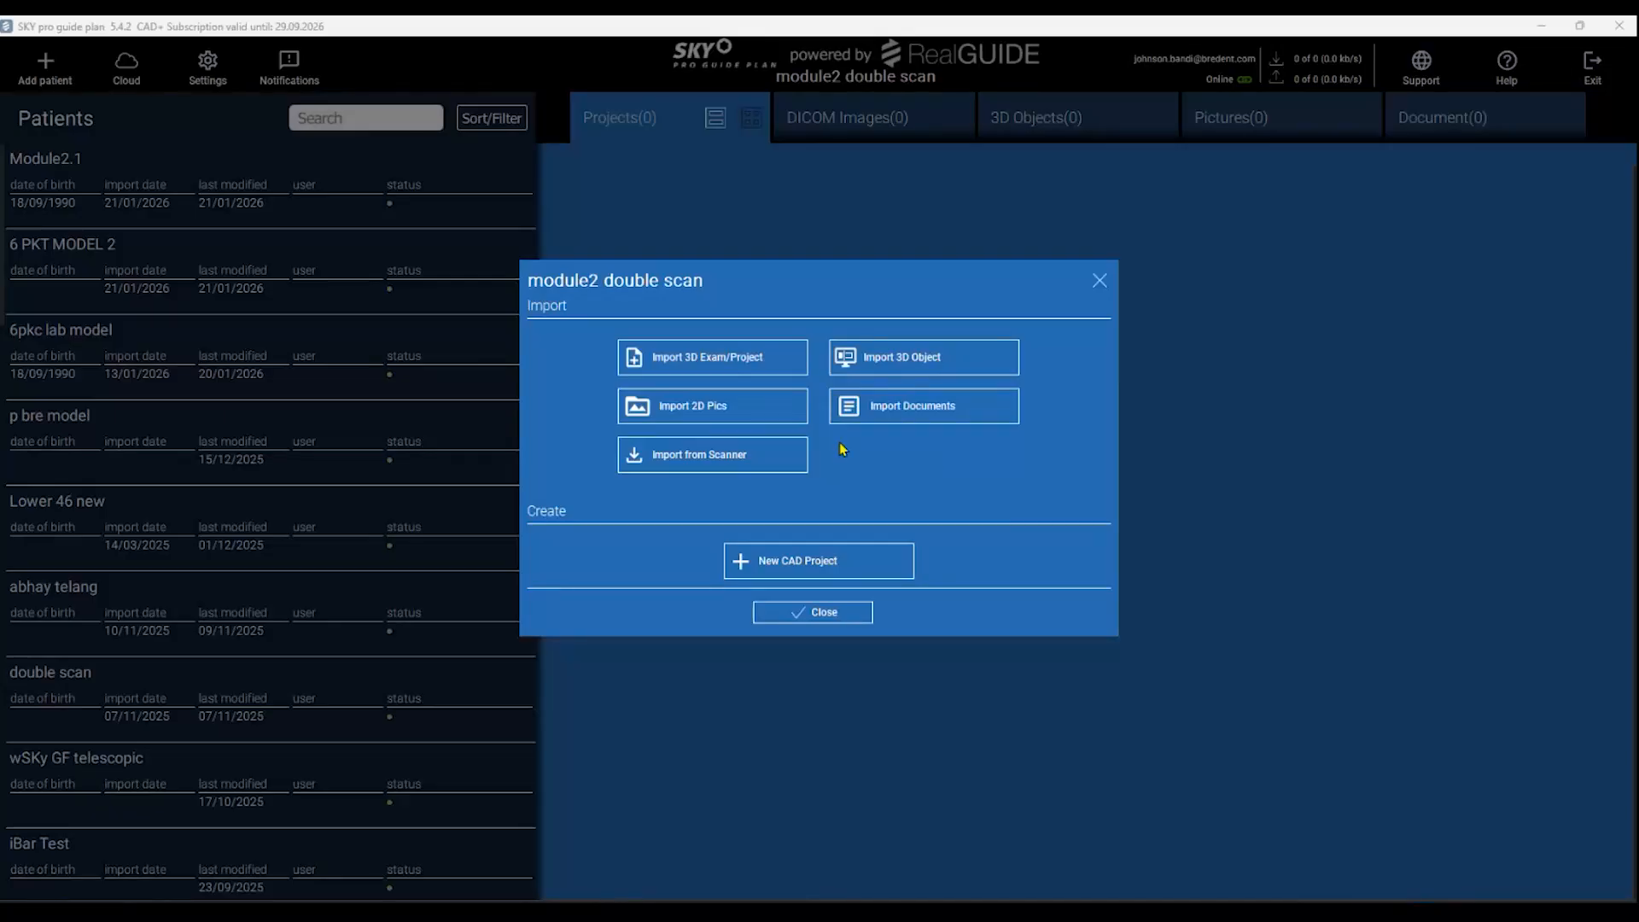
# Start a double scan import with a DICOM folder for the lower jaw prosthesis.
pyautogui.click(733, 362)
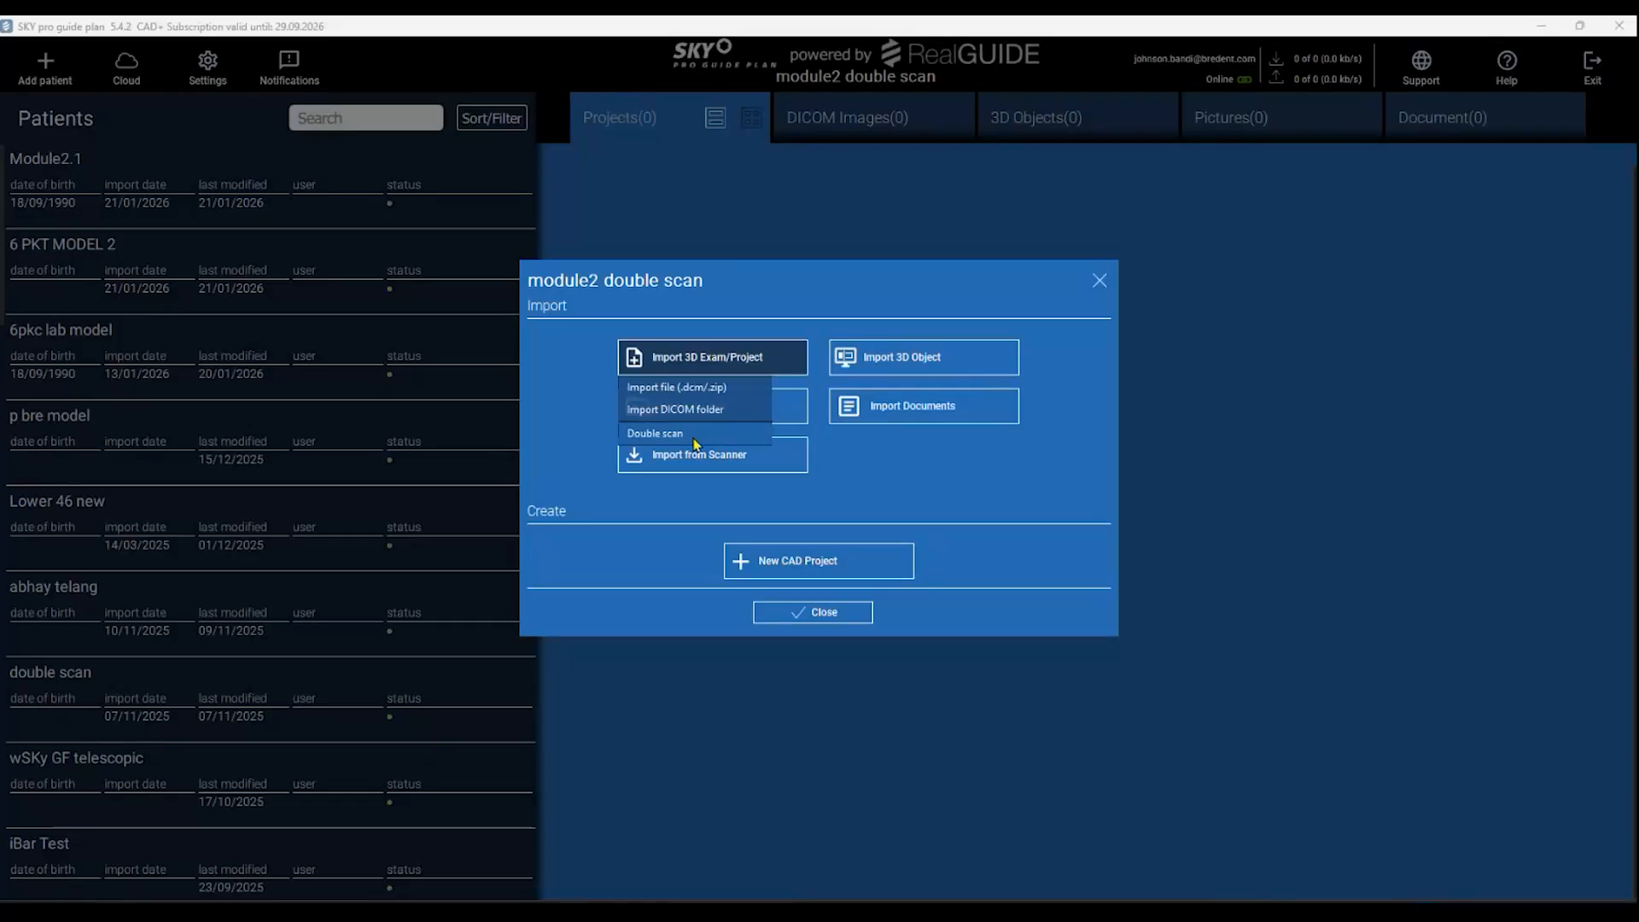
pyautogui.click(655, 433)
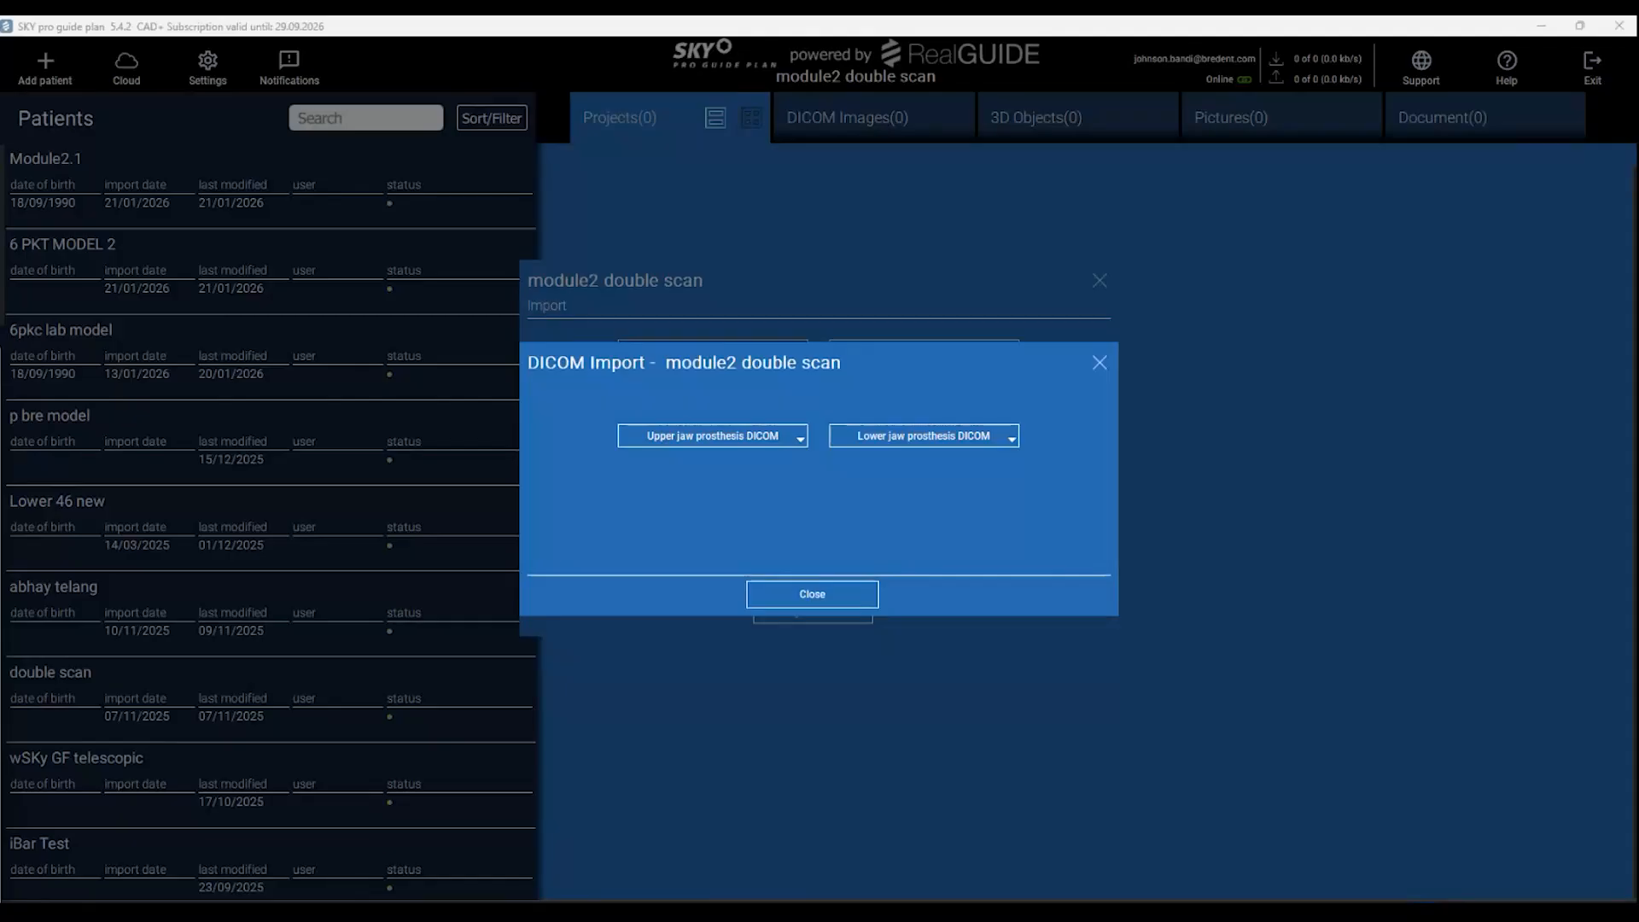
pyautogui.click(966, 438)
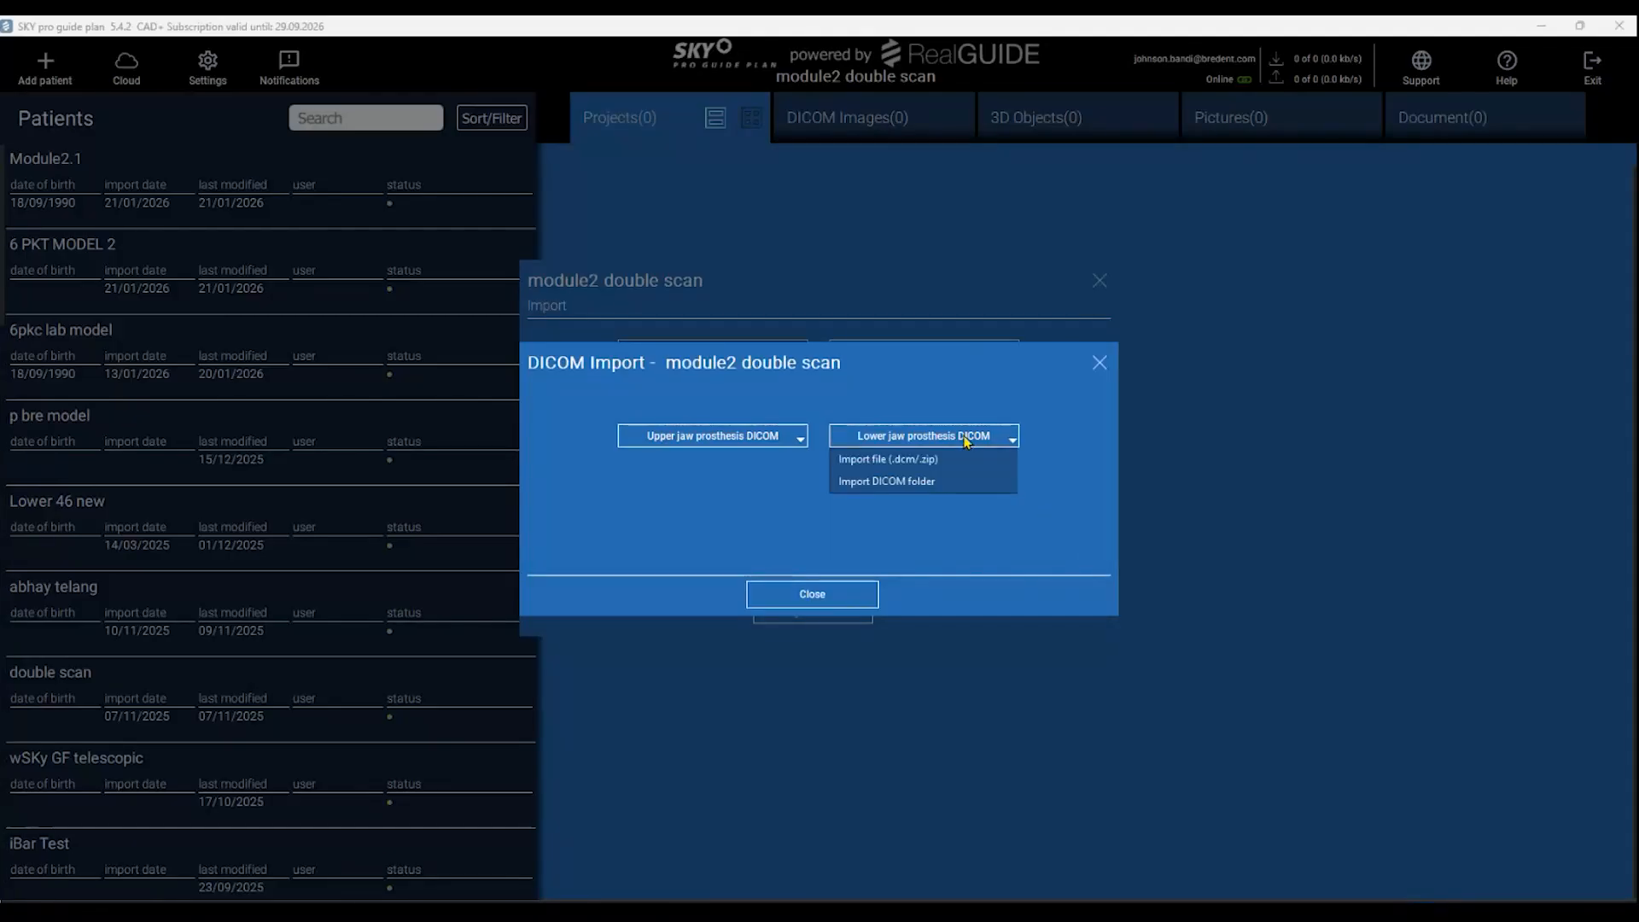
pyautogui.click(950, 482)
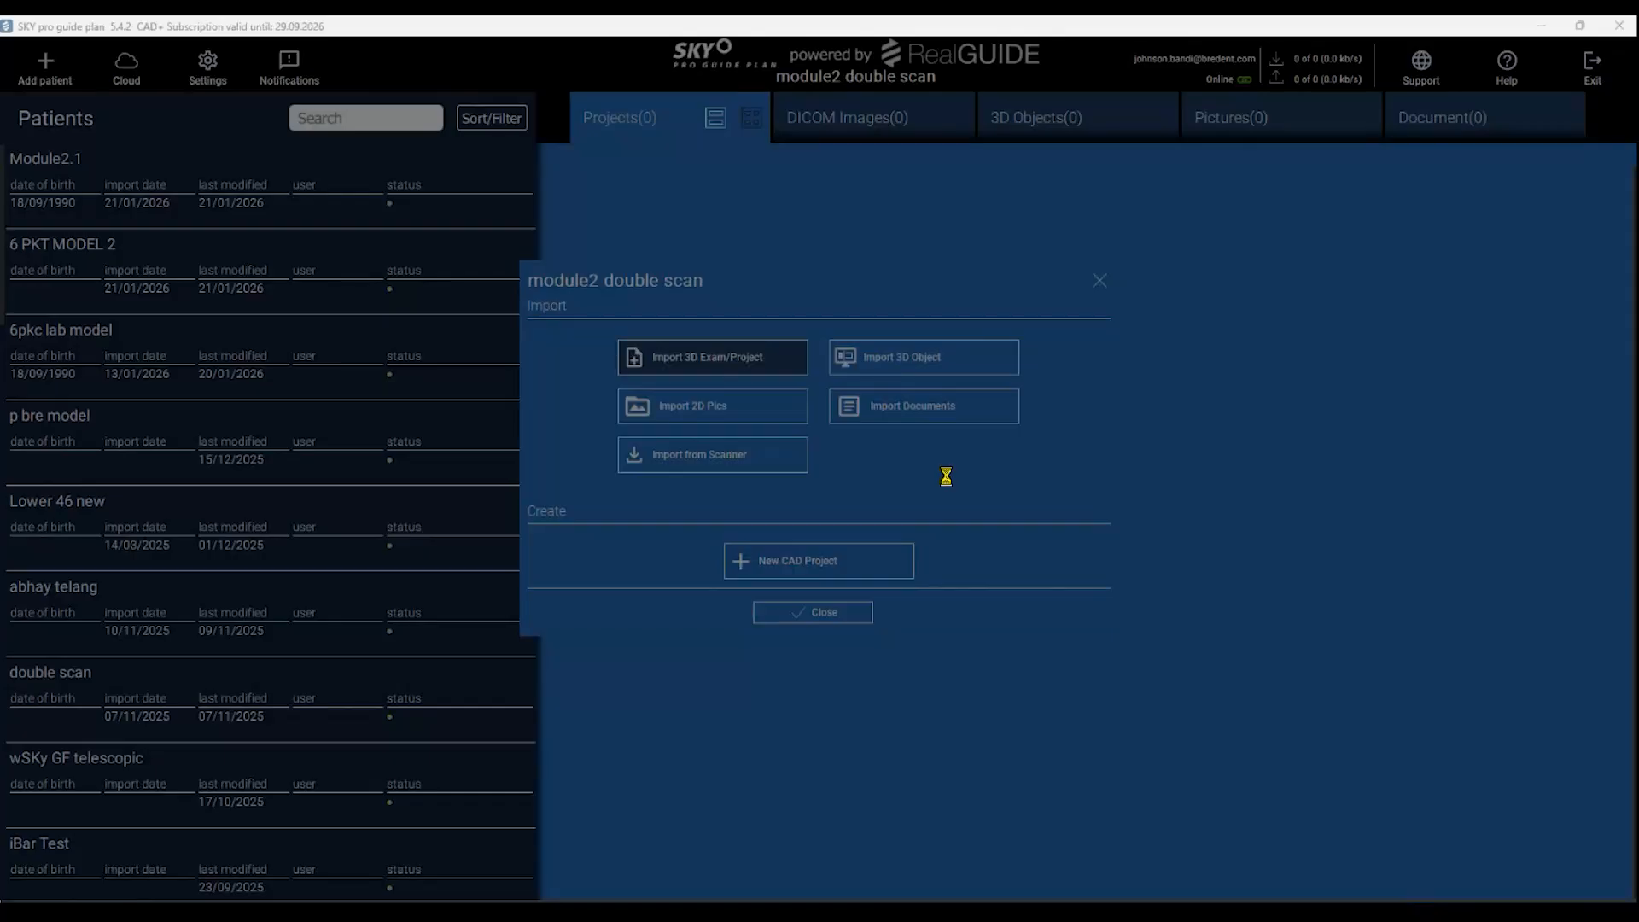
# Import the "Lower Jaw" folder from Module 2 > Double Scan as the lower jaw prosthesis DICOM.
pyautogui.click(736, 92)
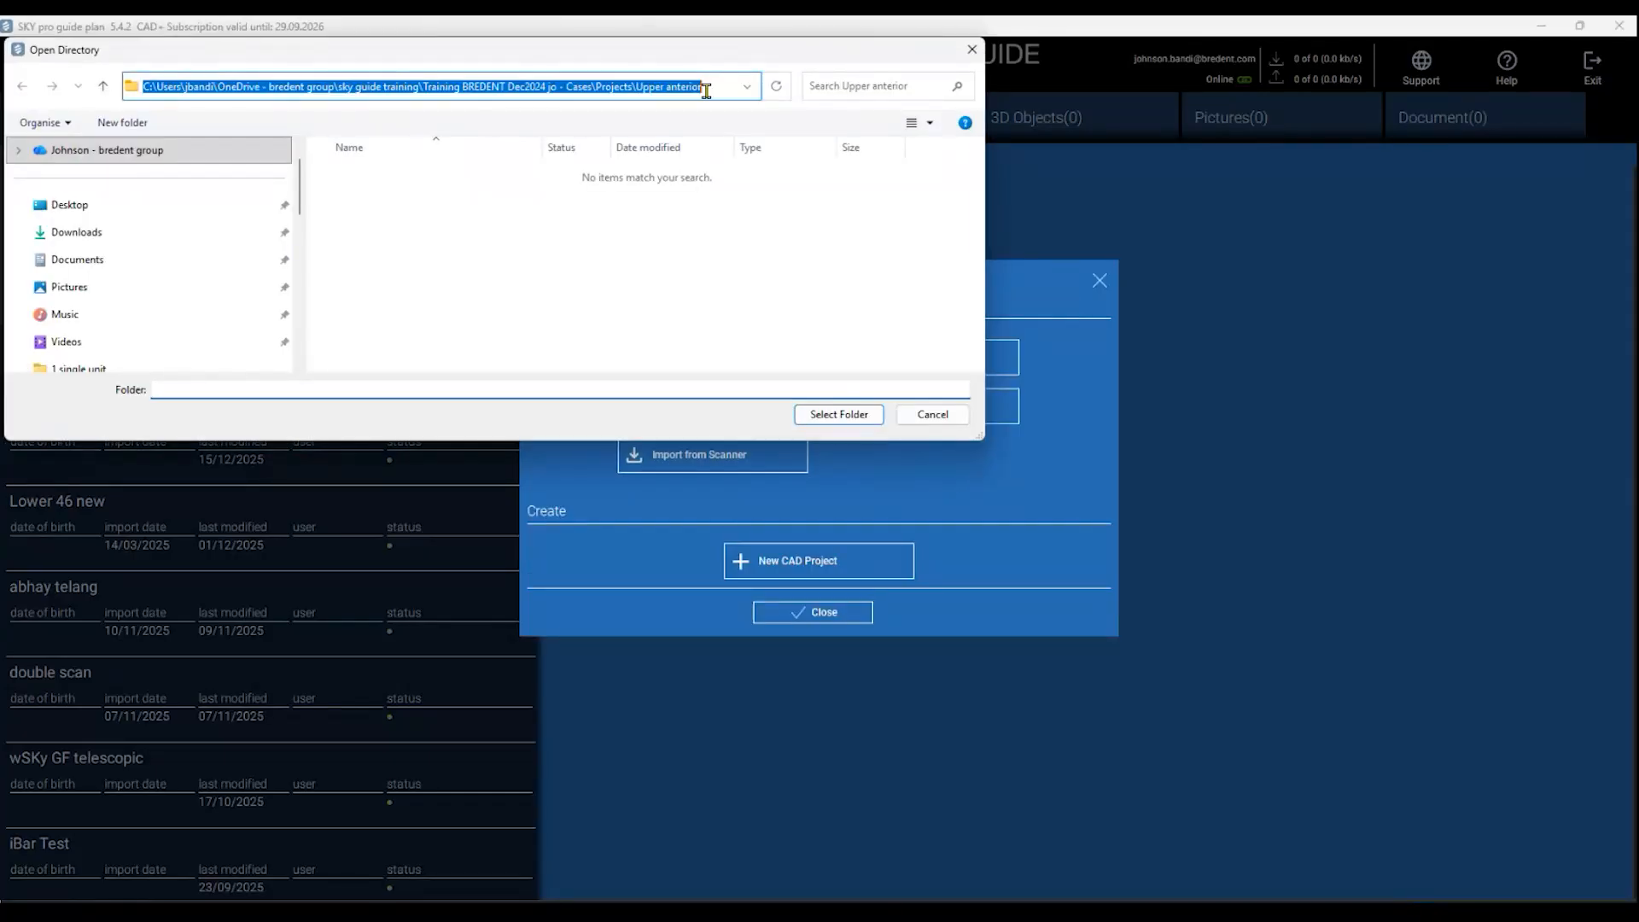
pyautogui.write('C:\\Users\\jbandi\\OneDrive - bredent group\\Module 2')
pyautogui.press('Return')
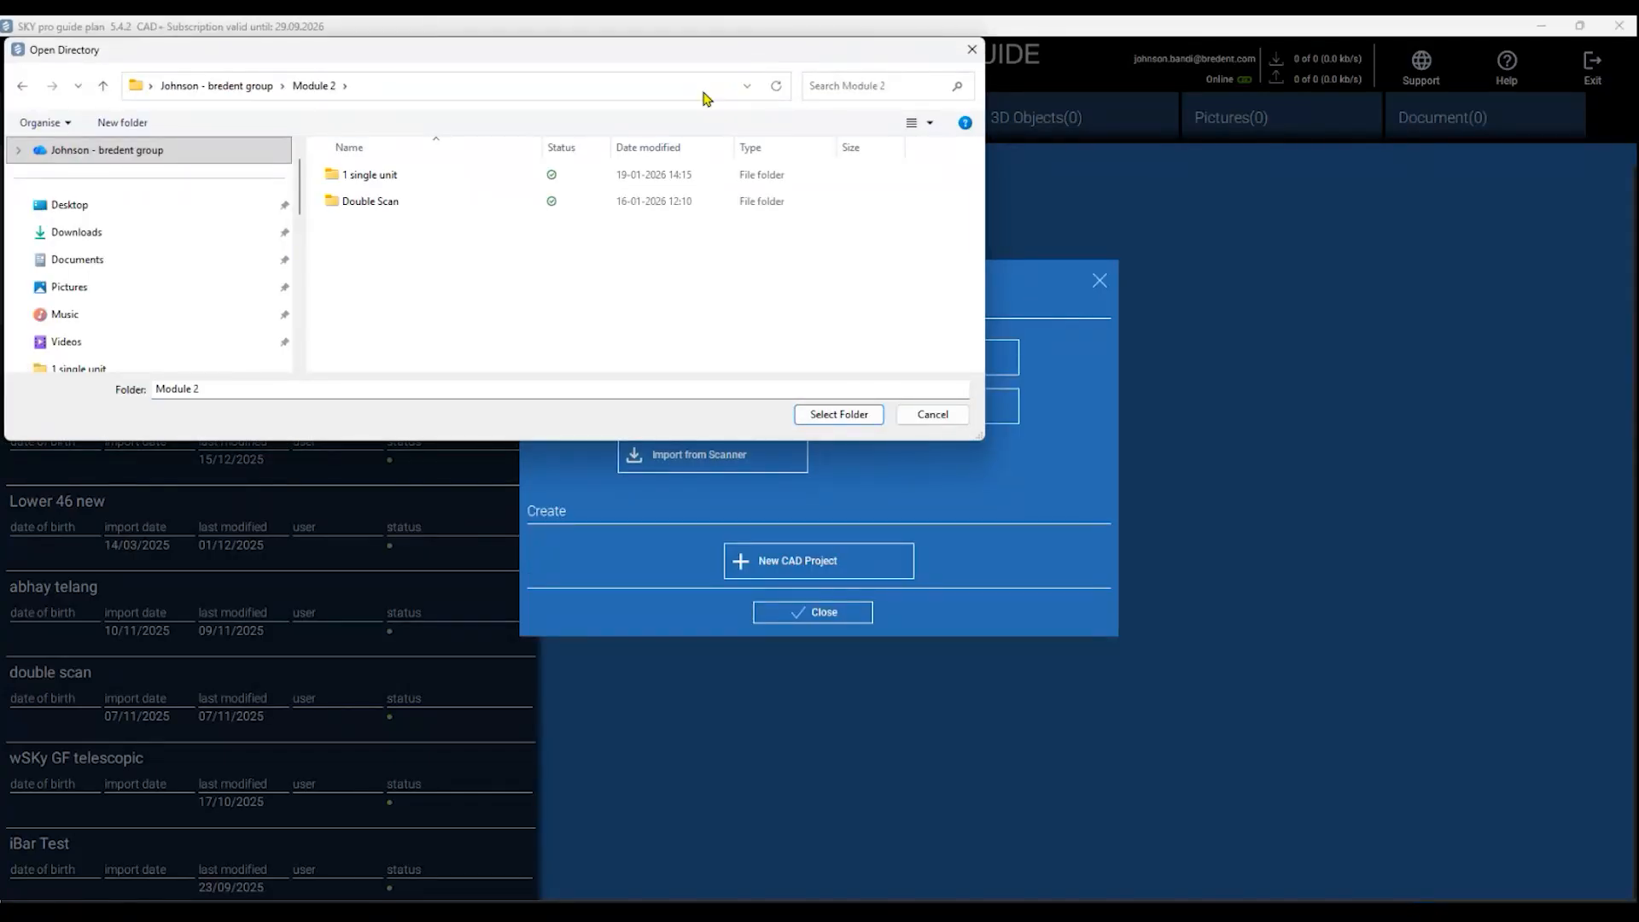
pyautogui.doubleClick(380, 202)
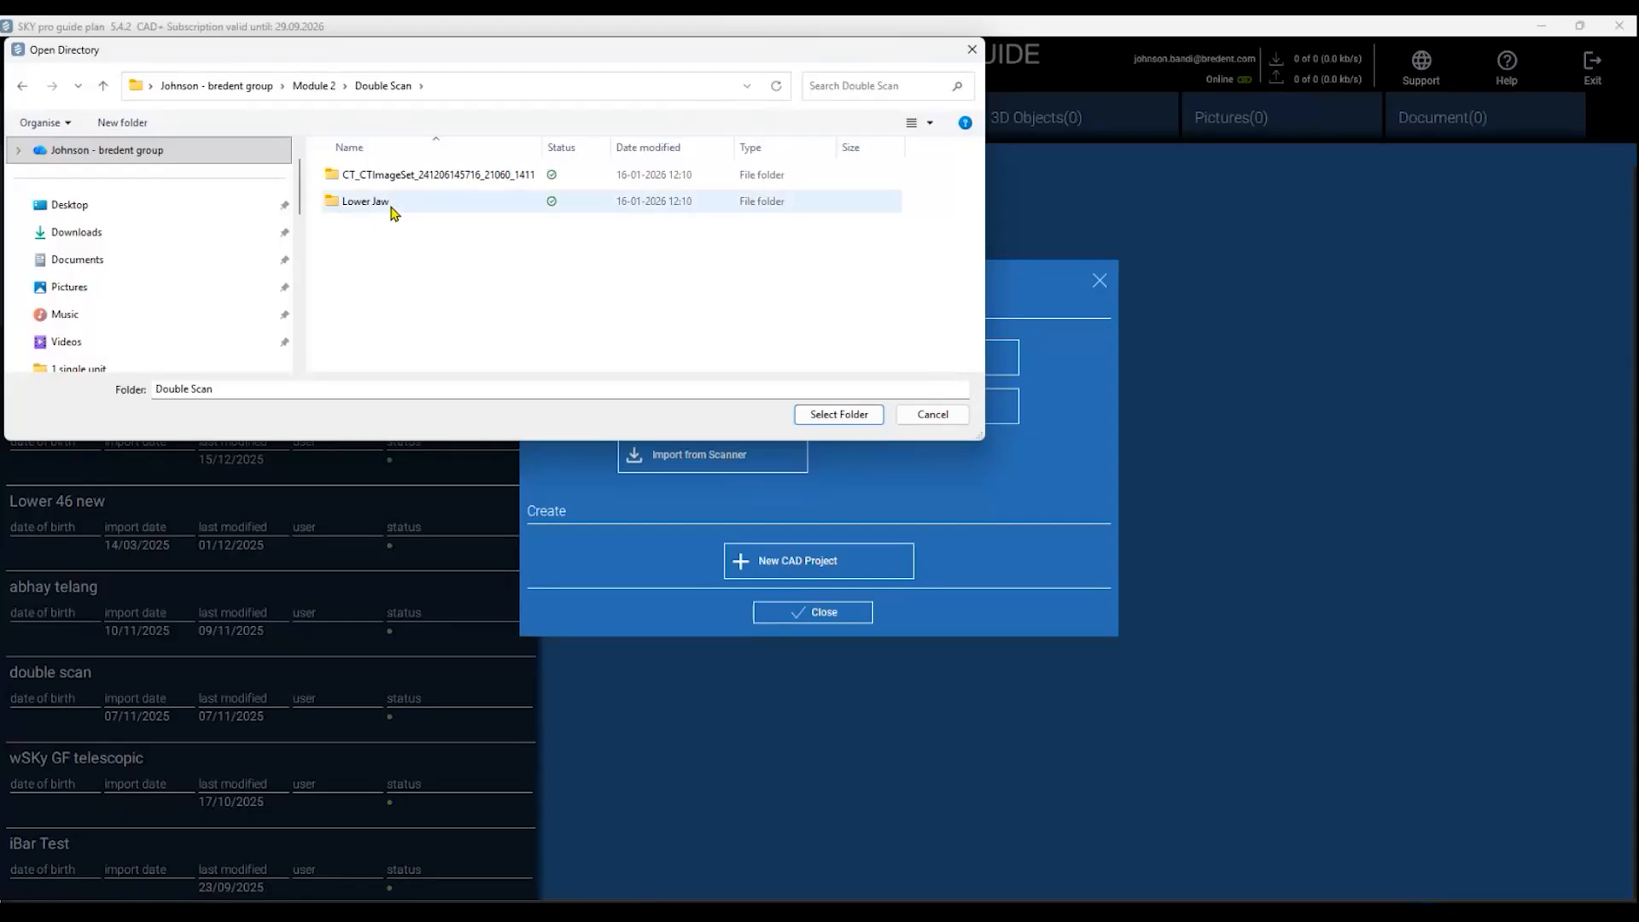
pyautogui.doubleClick(394, 211)
pyautogui.click(394, 86)
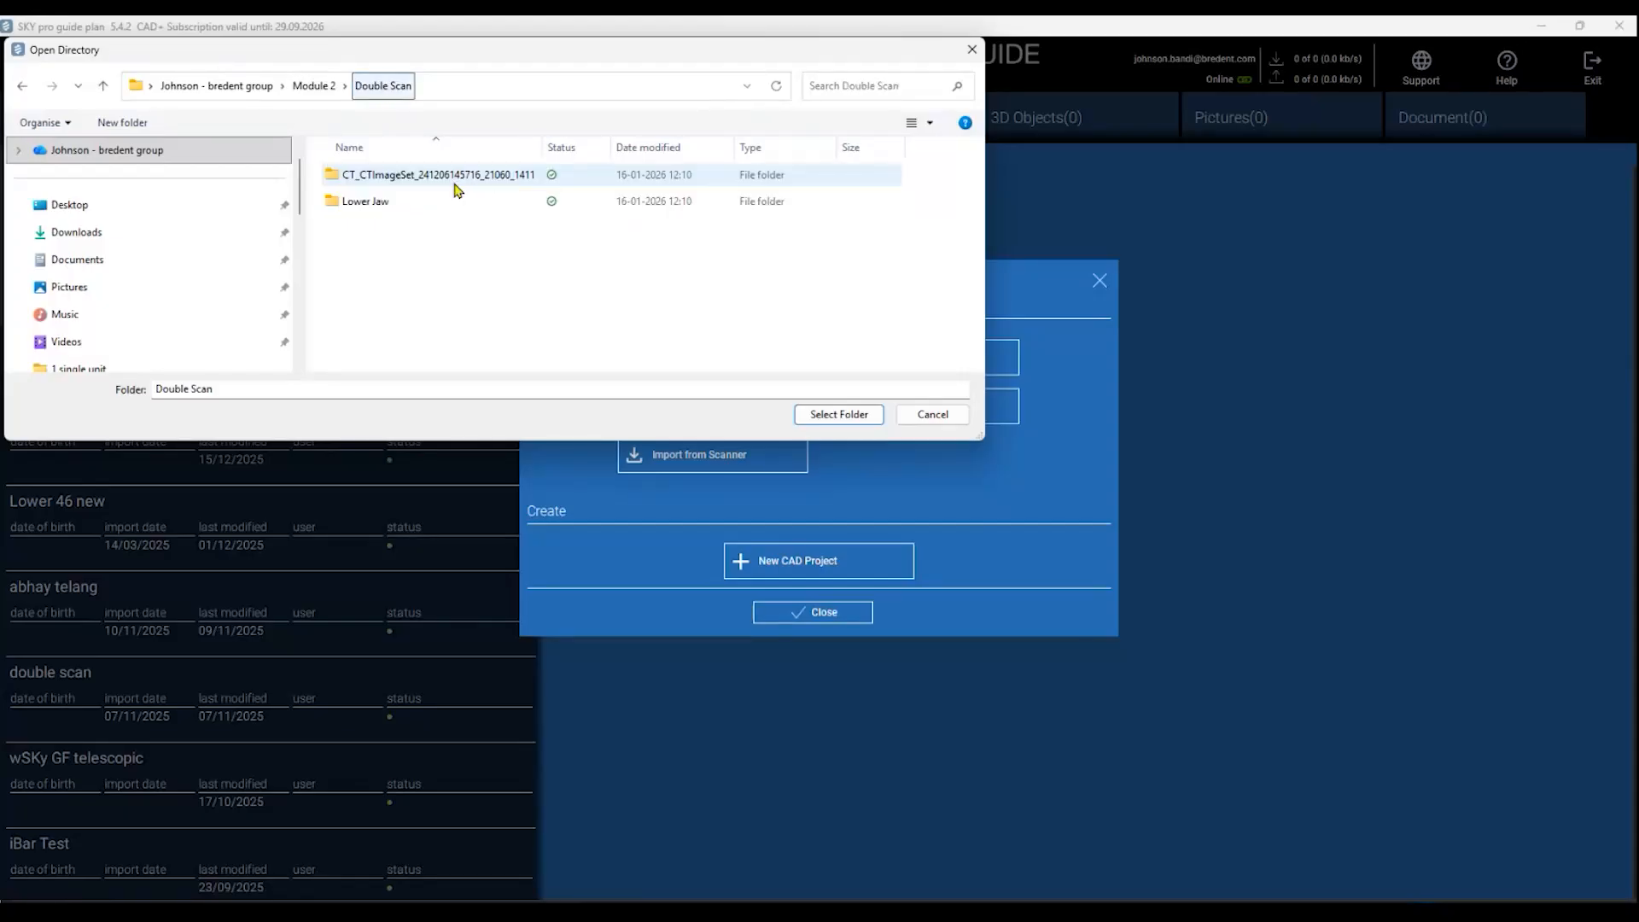
pyautogui.click(379, 207)
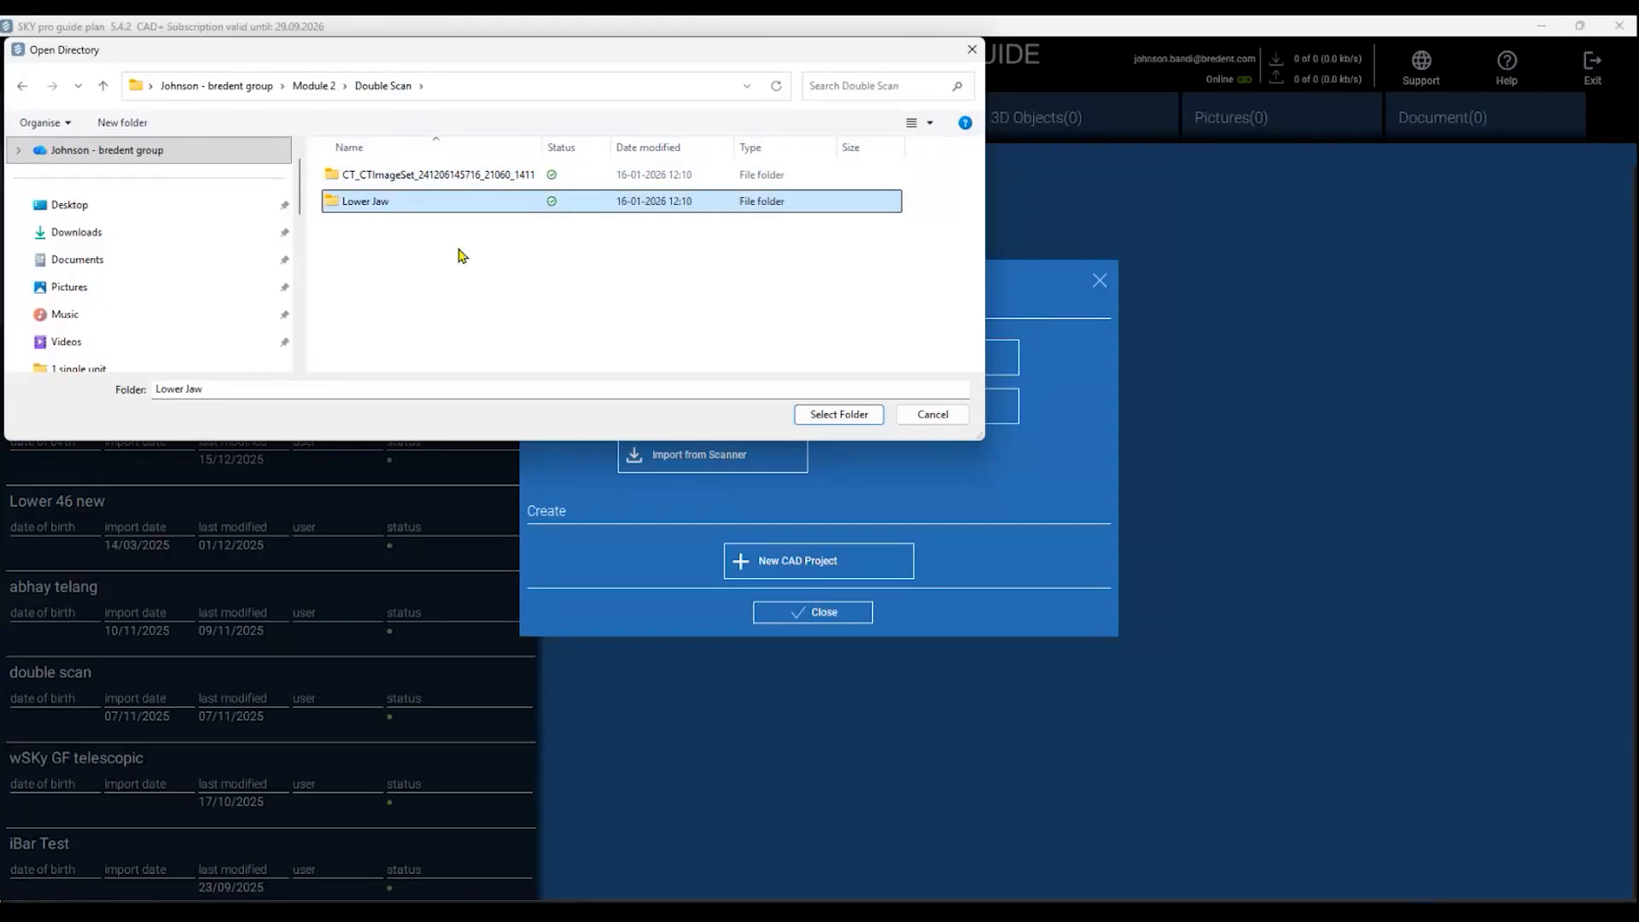
pyautogui.click(829, 416)
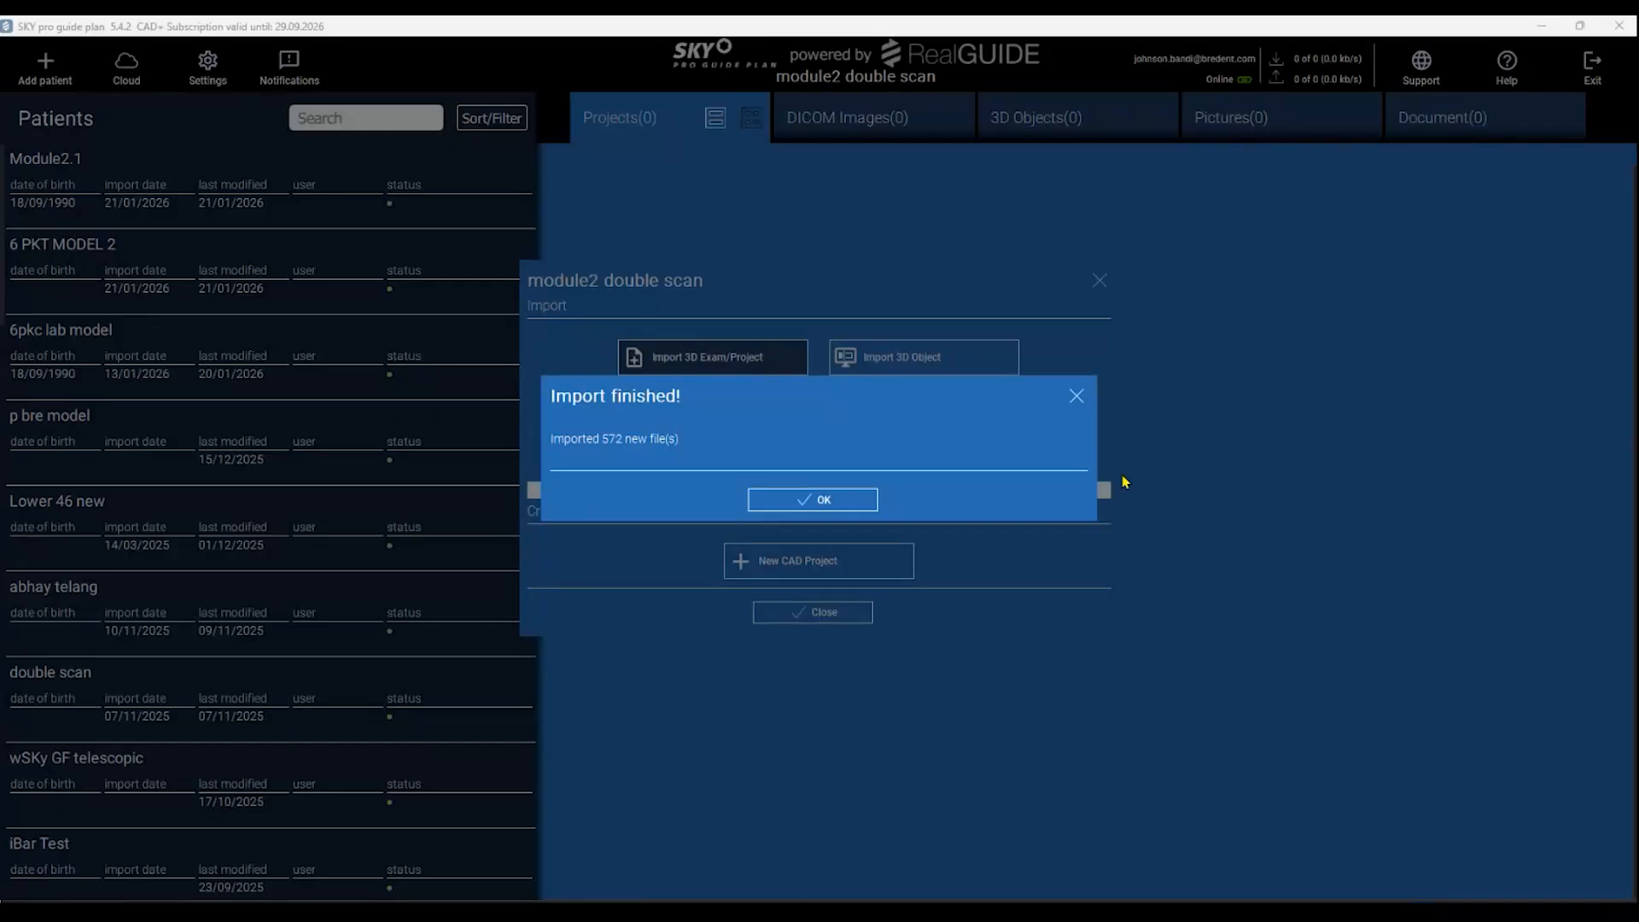
pyautogui.click(832, 500)
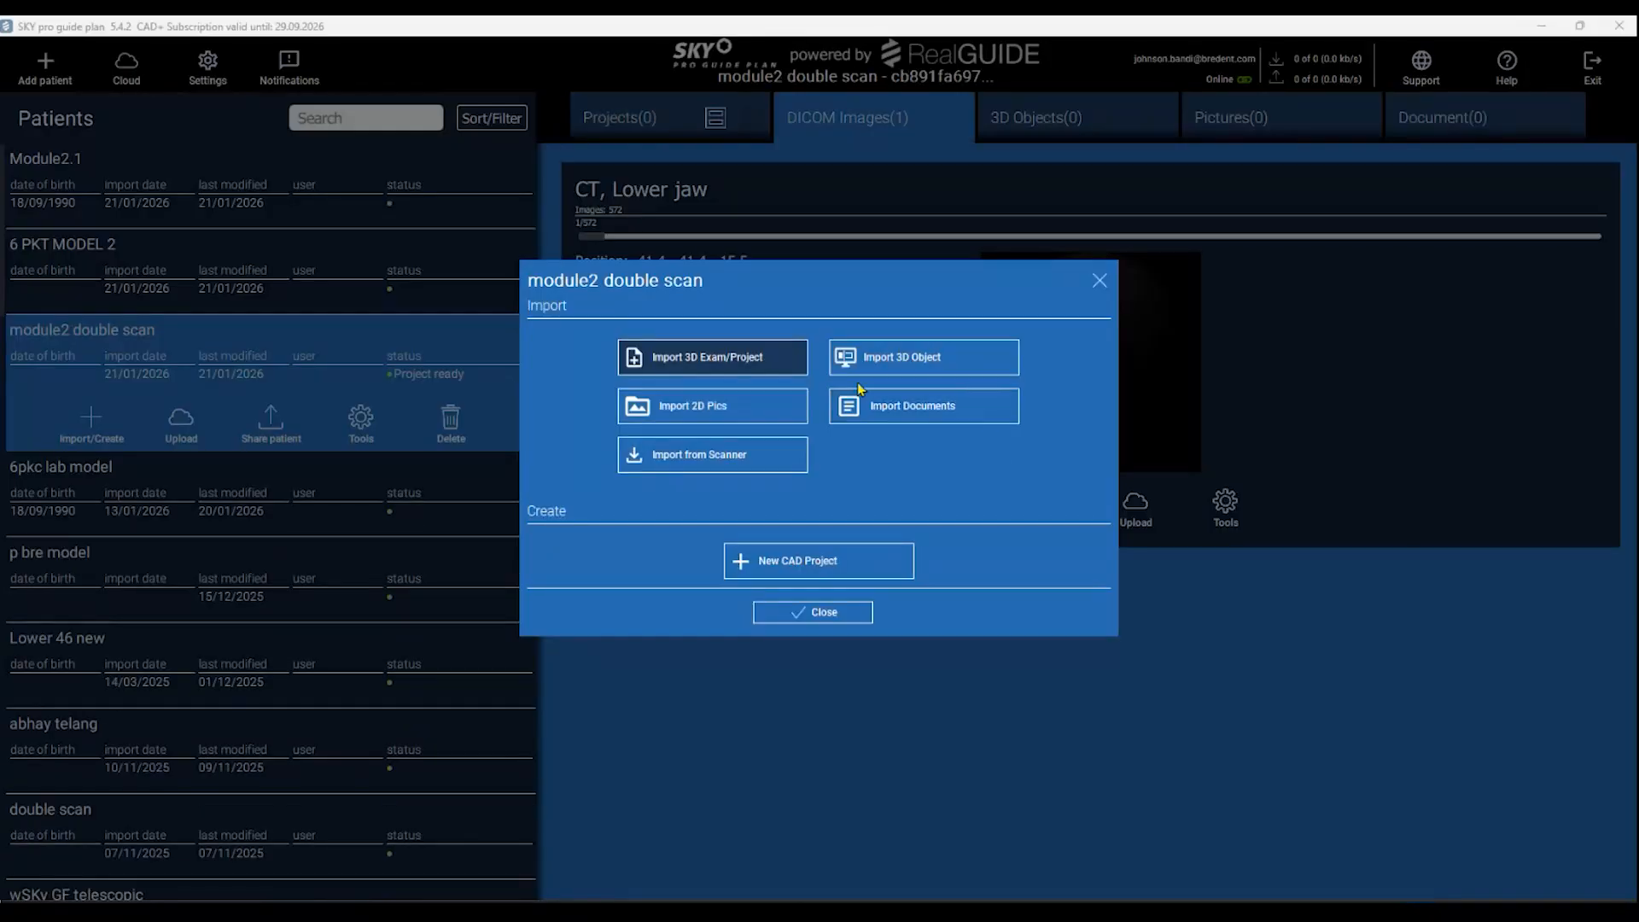
pyautogui.click(750, 367)
pyautogui.click(697, 435)
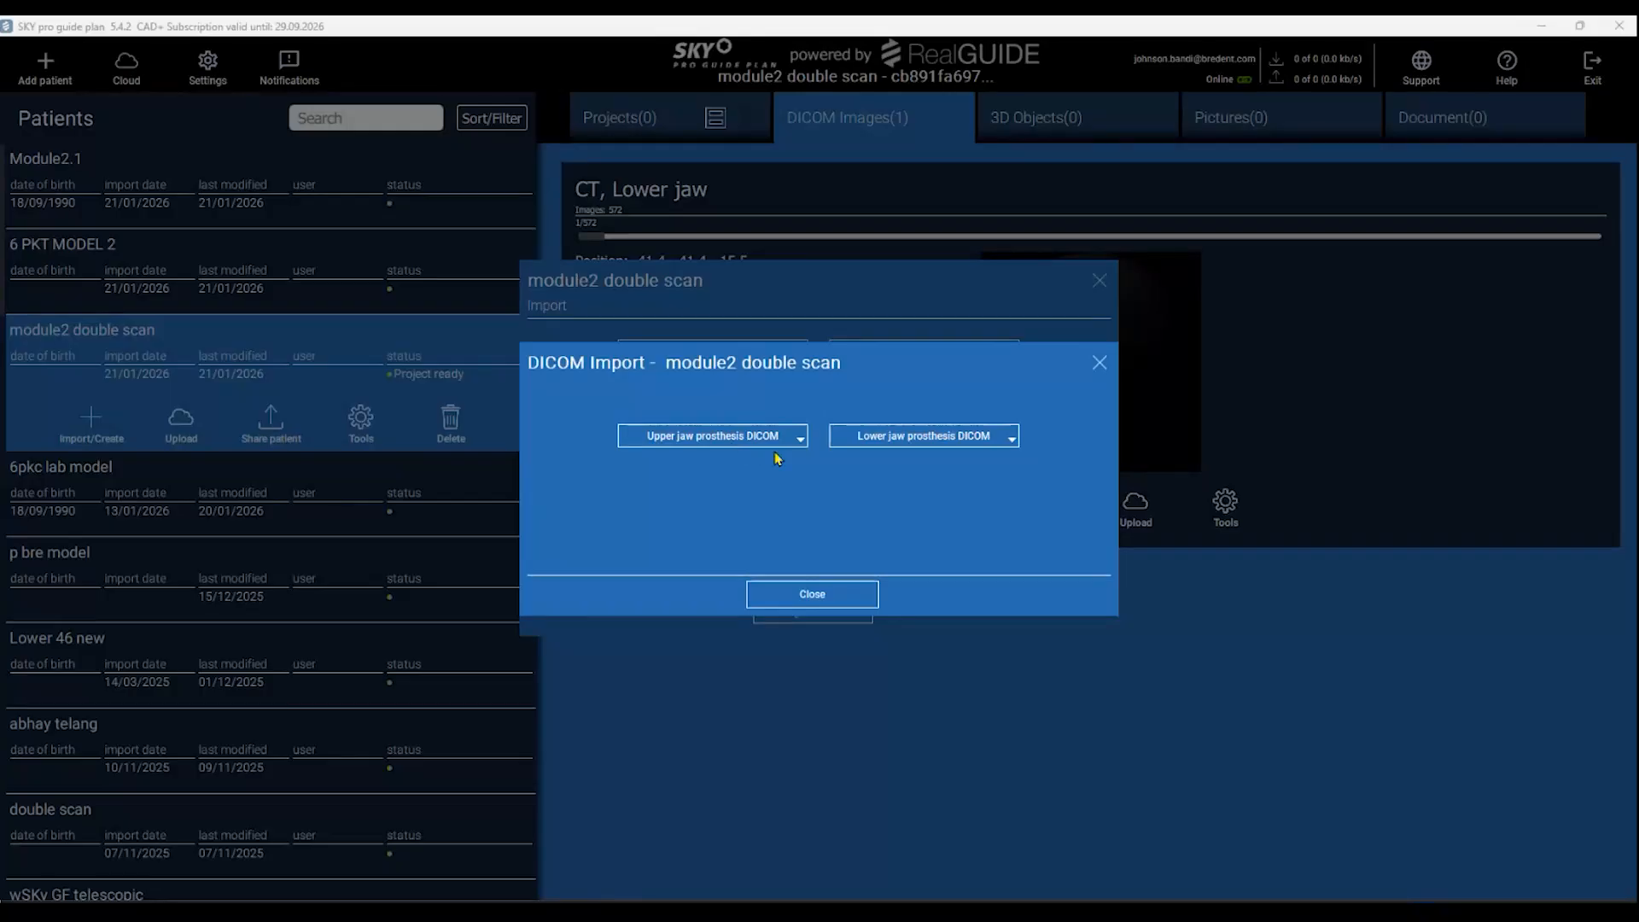
pyautogui.click(846, 592)
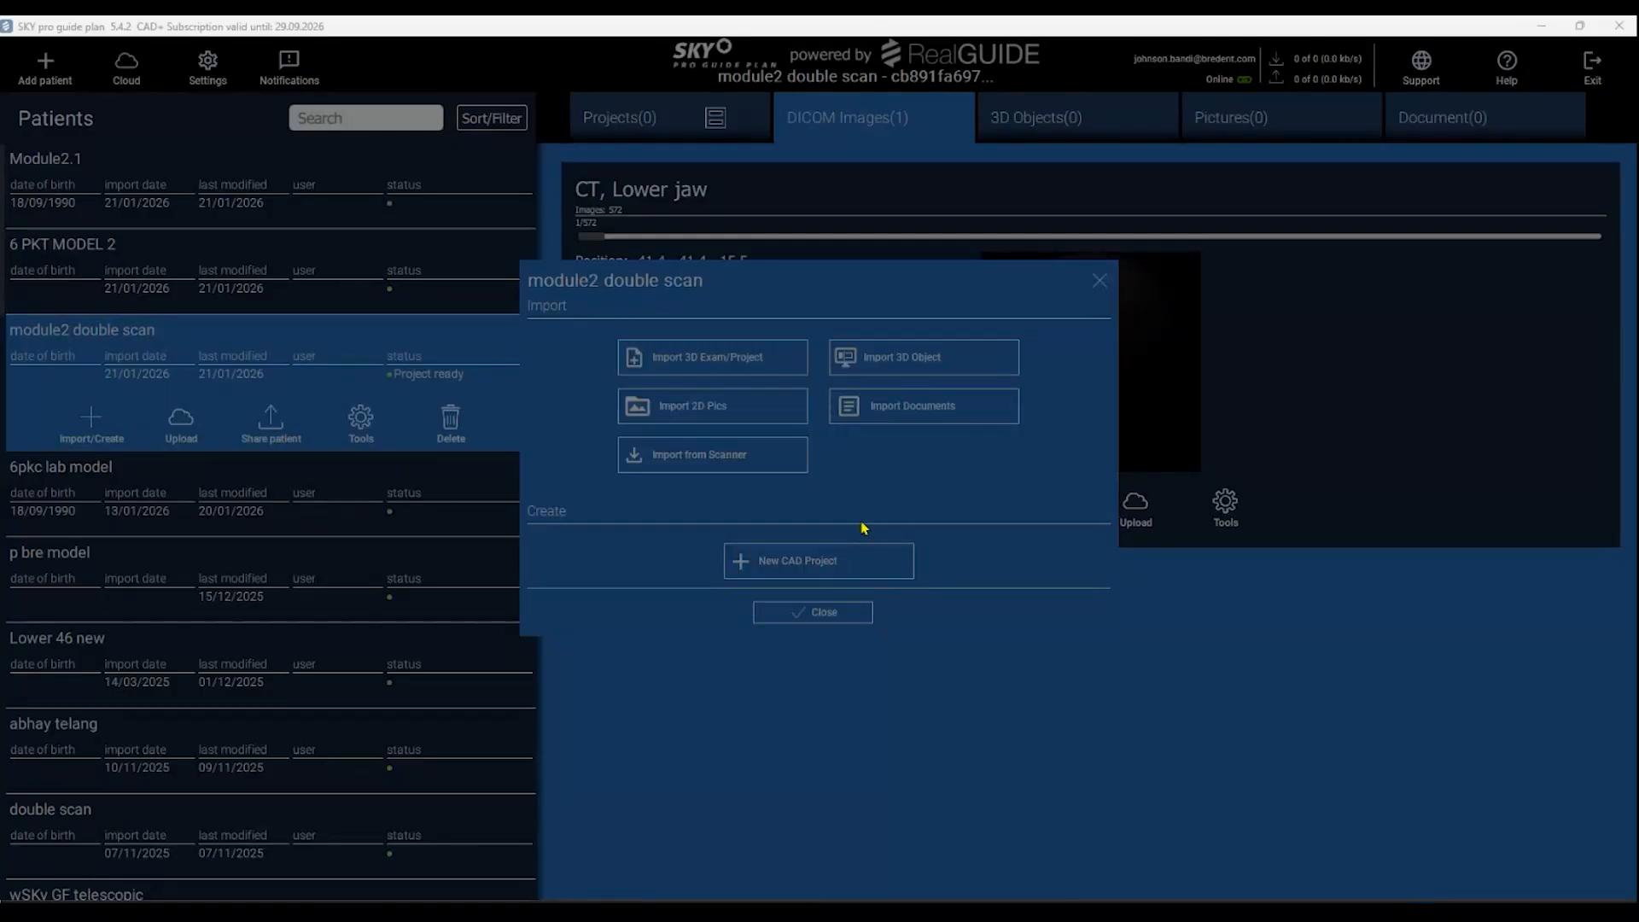
pyautogui.click(737, 369)
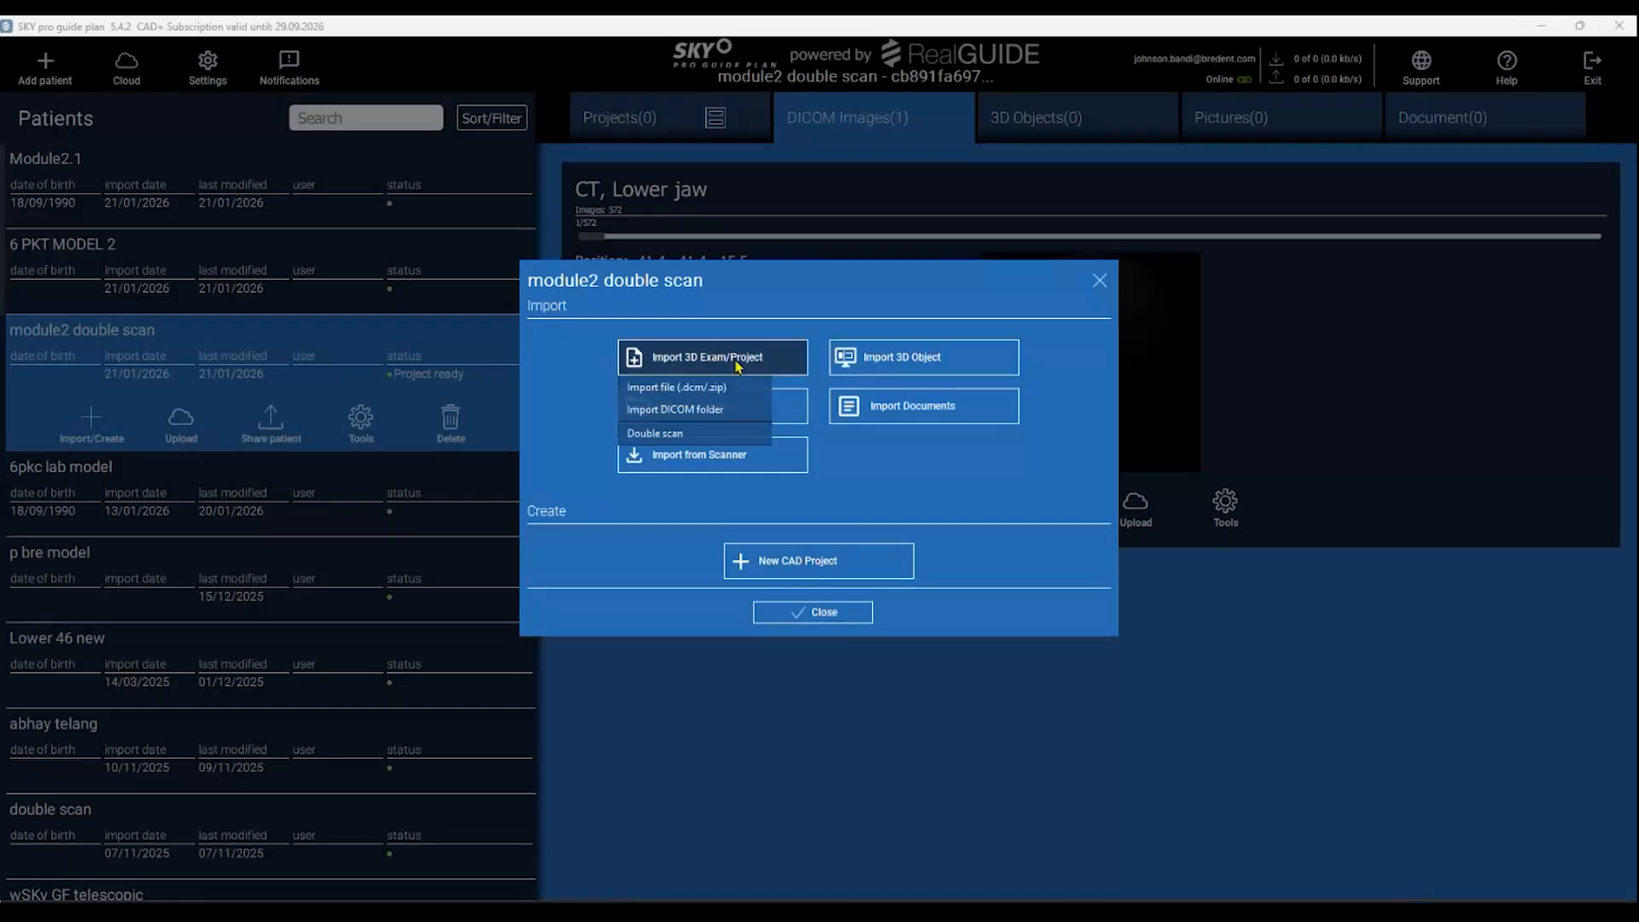
pyautogui.click(727, 409)
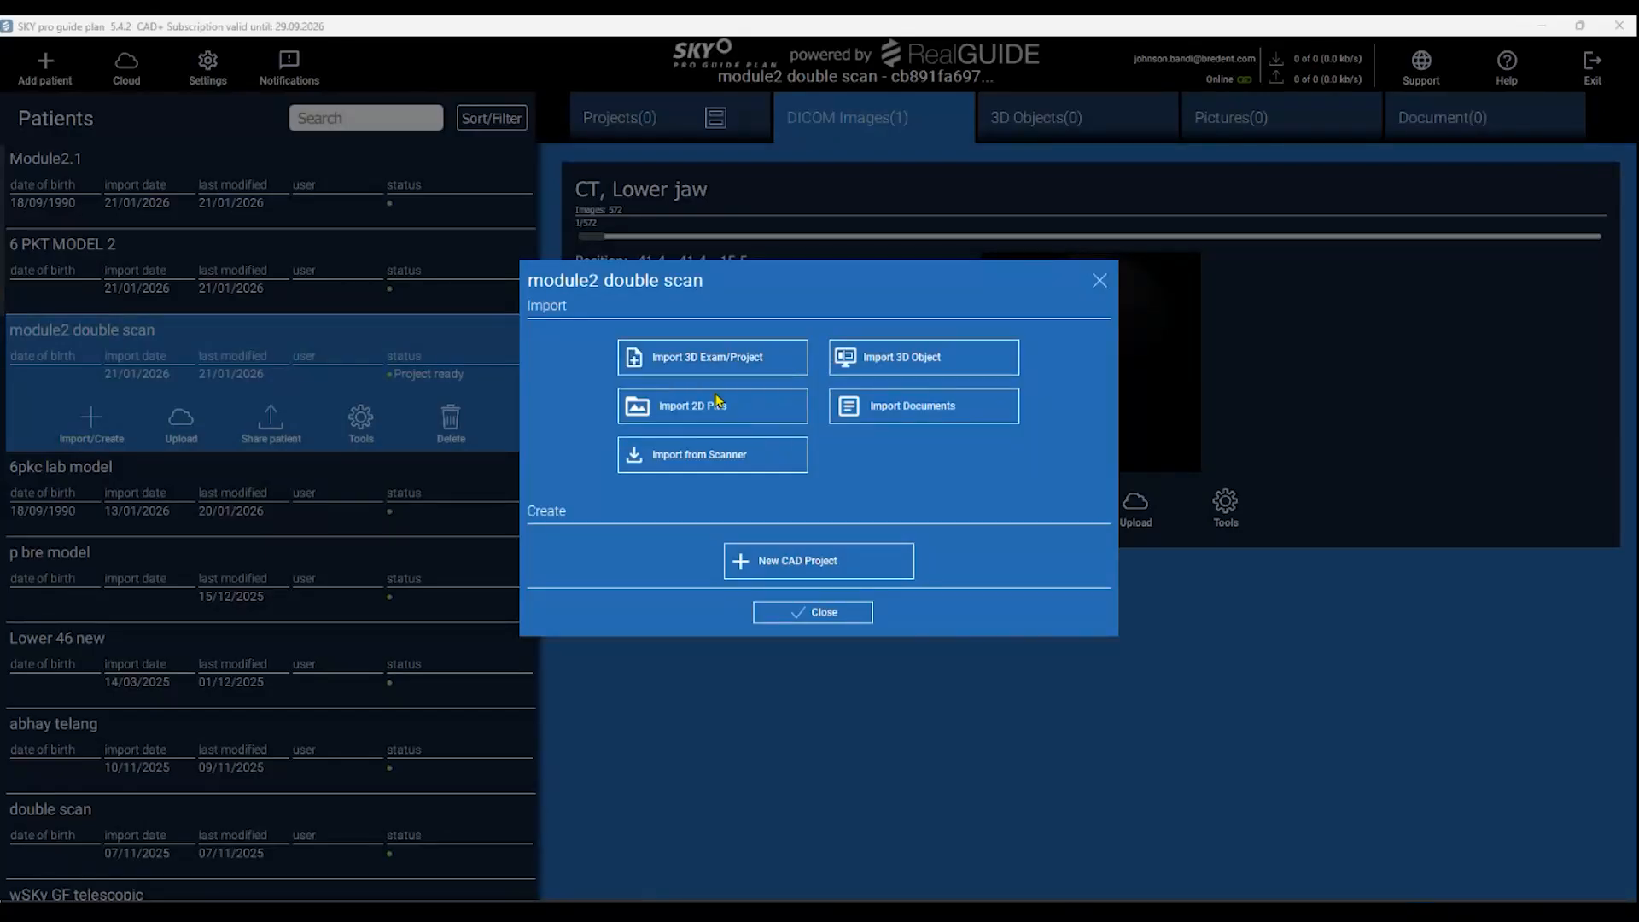
pyautogui.click(706, 94)
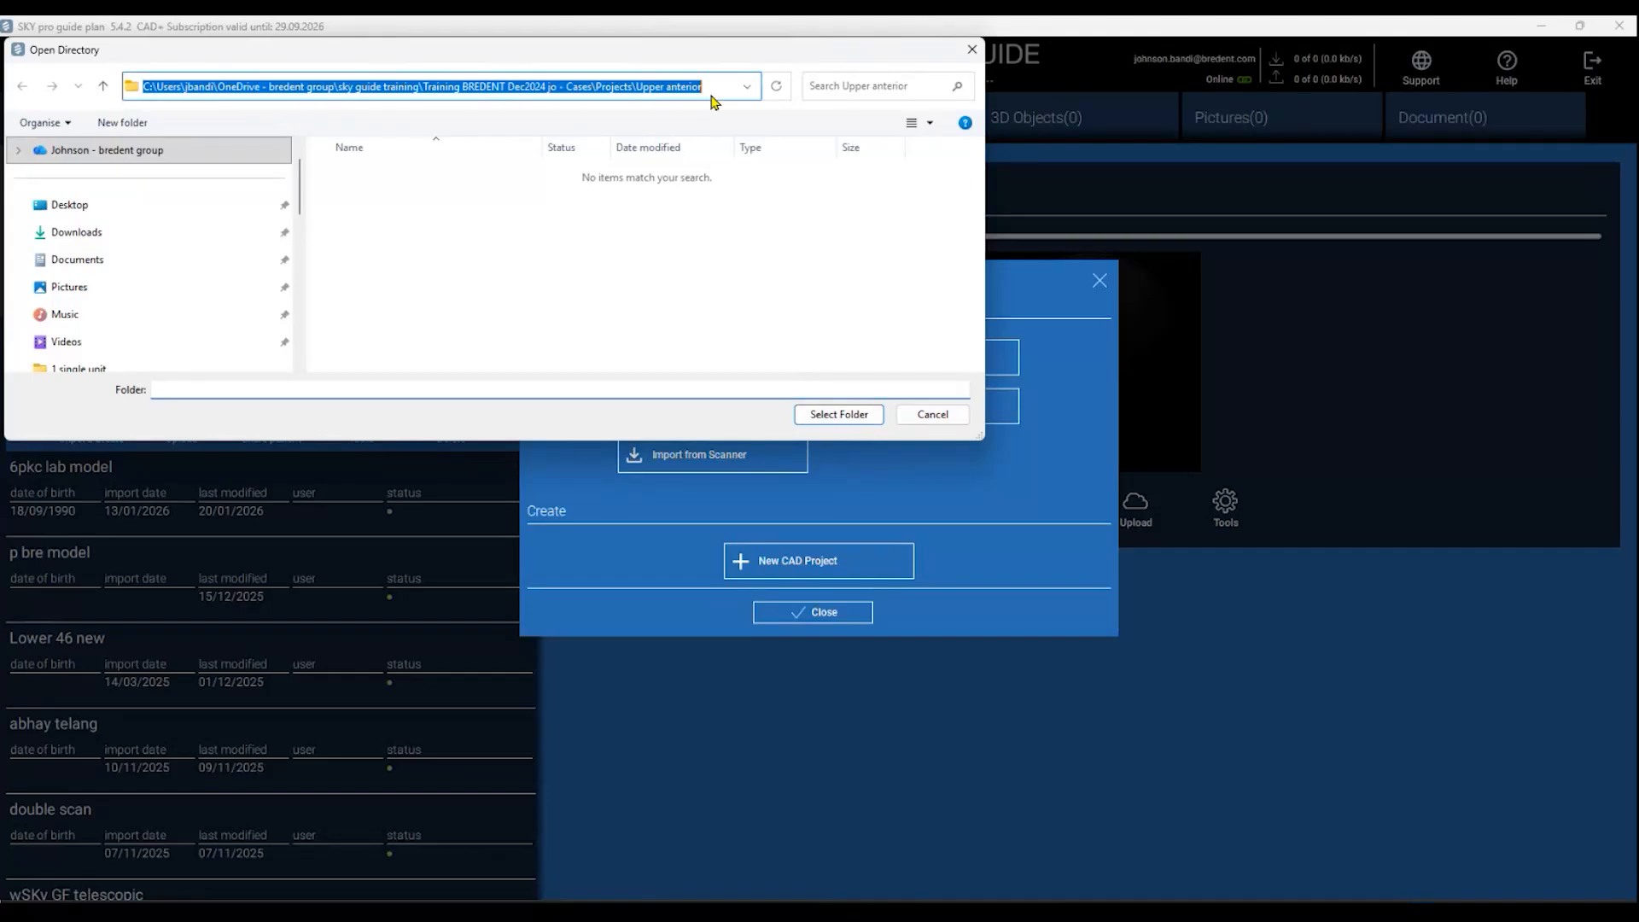
pyautogui.write('C:\\Users\\jbandi\\OneDrive - bredent group\\Module 2')
pyautogui.press('Return')
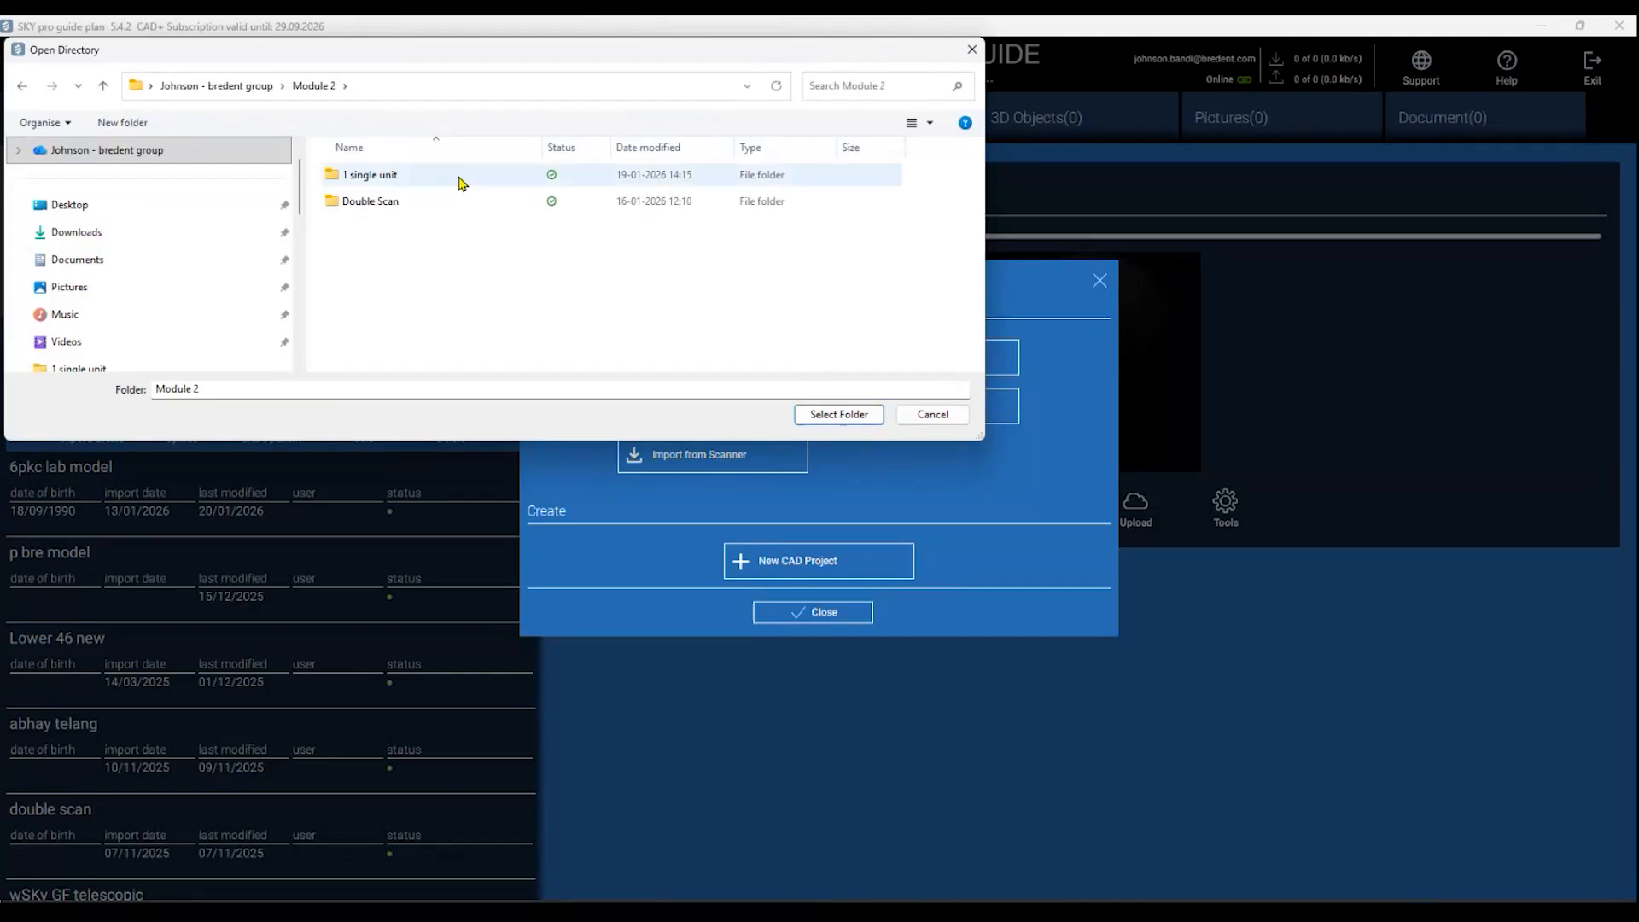
pyautogui.doubleClick(409, 202)
pyautogui.click(437, 179)
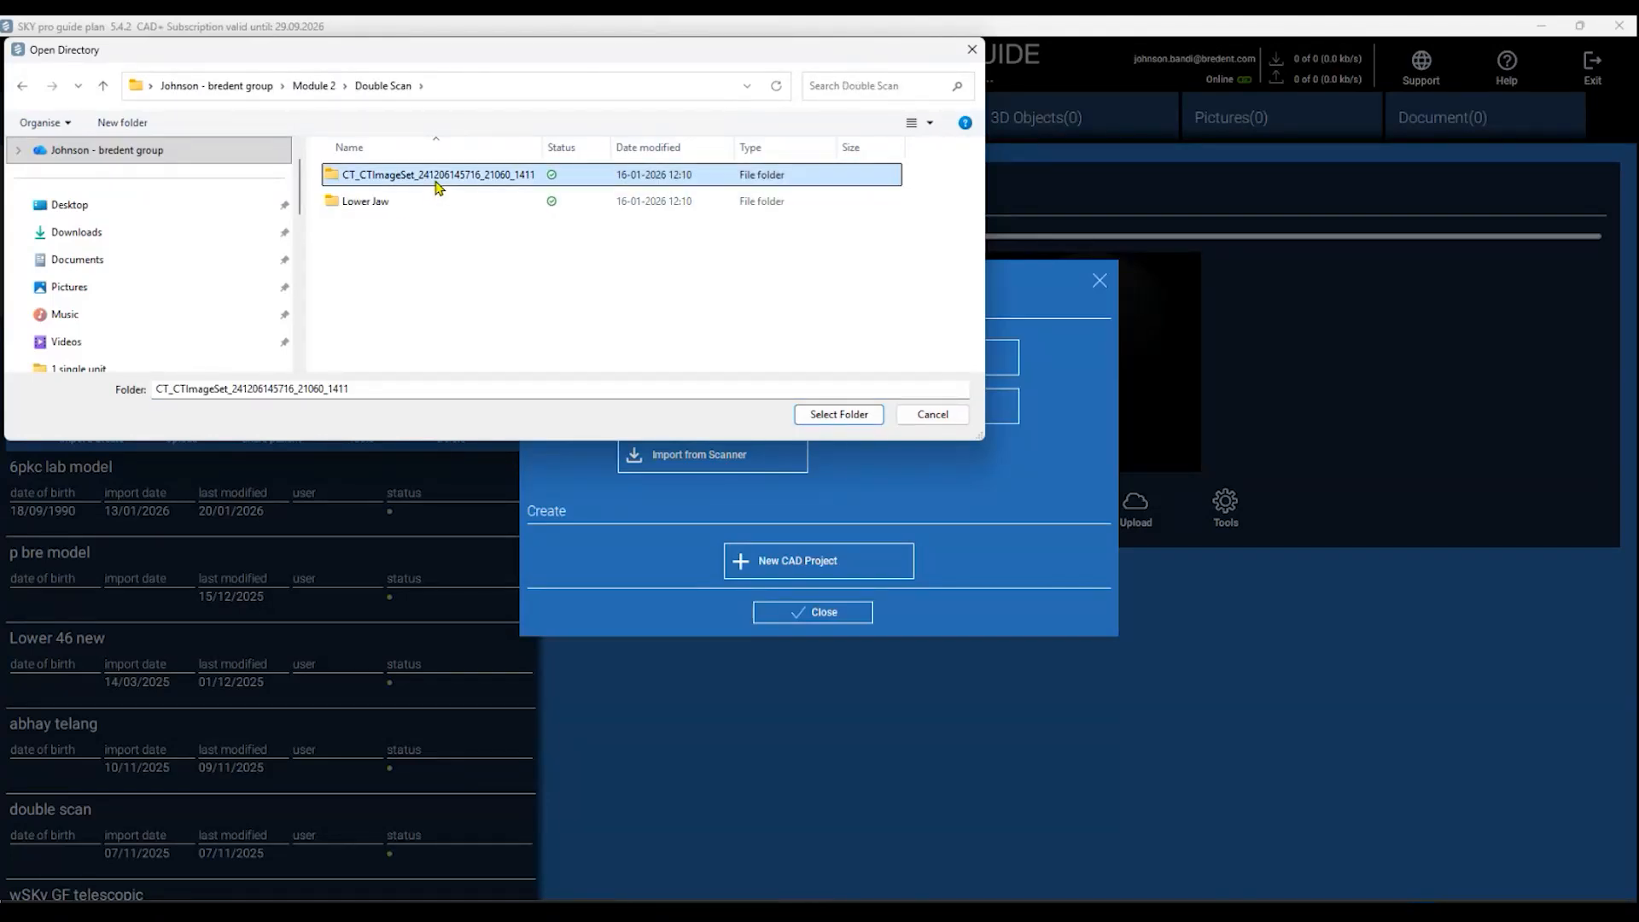
pyautogui.click(825, 414)
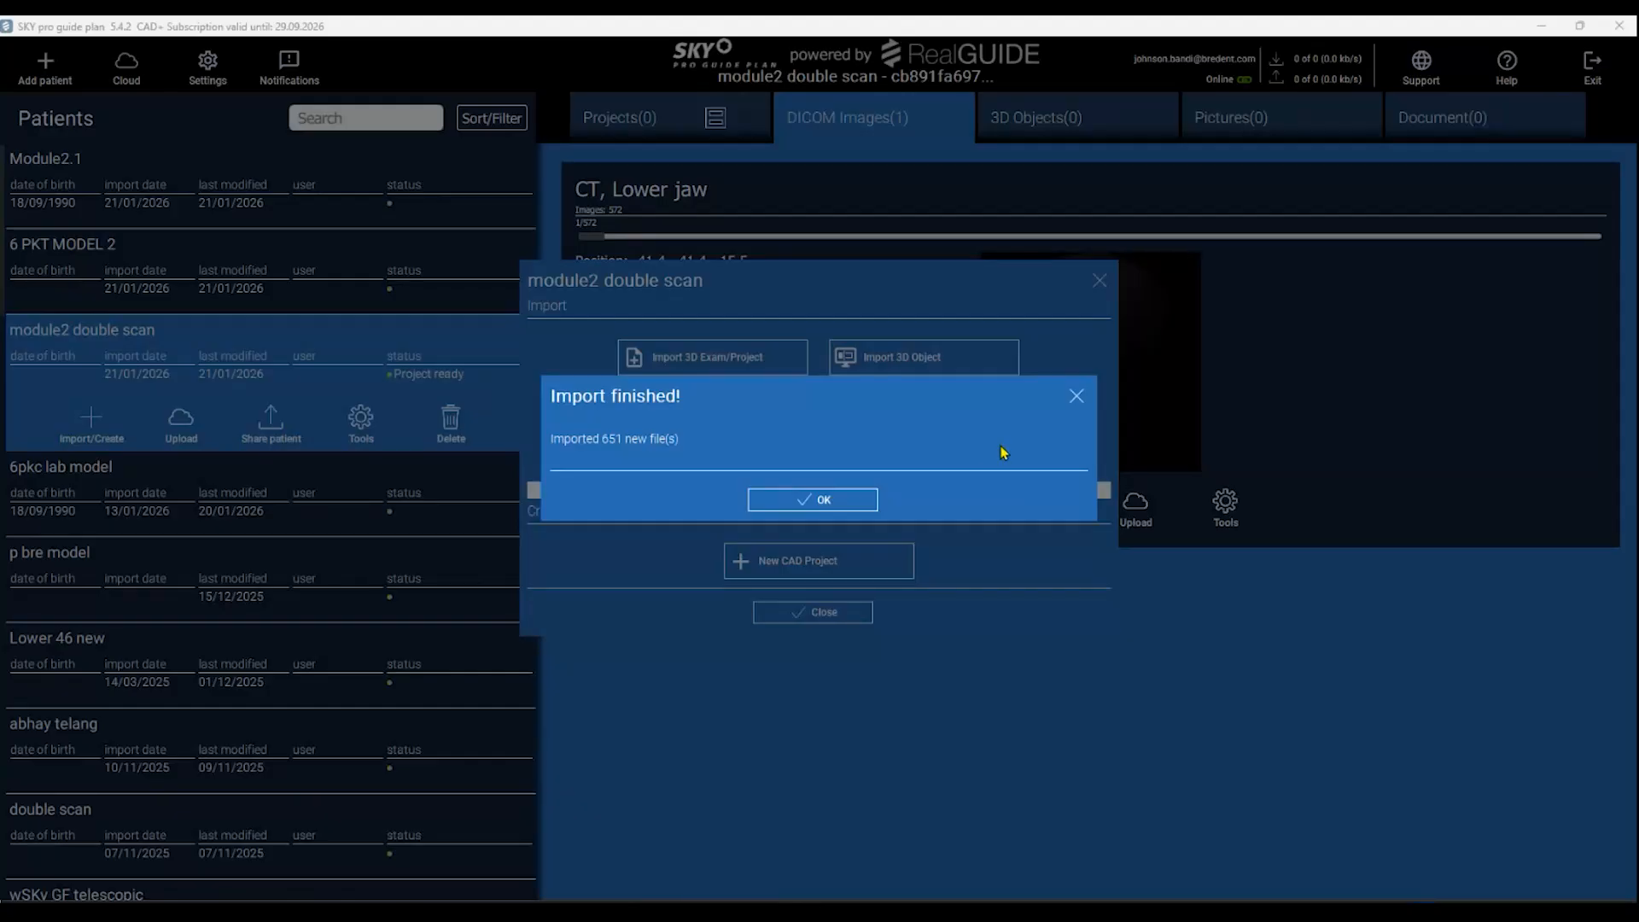
pyautogui.click(869, 500)
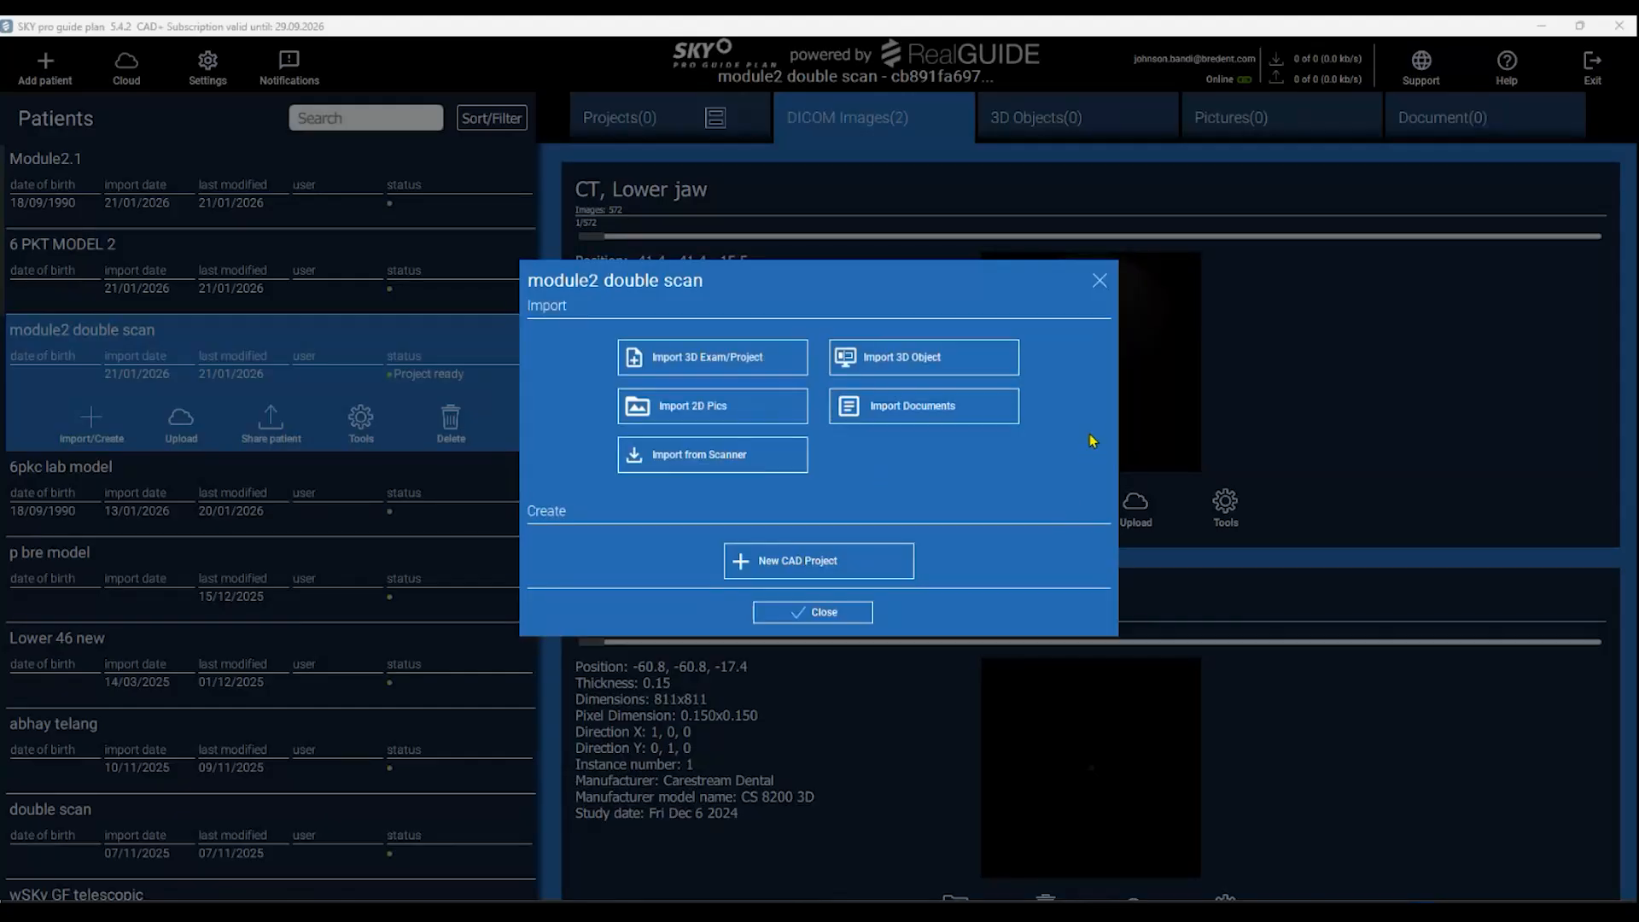
pyautogui.click(858, 612)
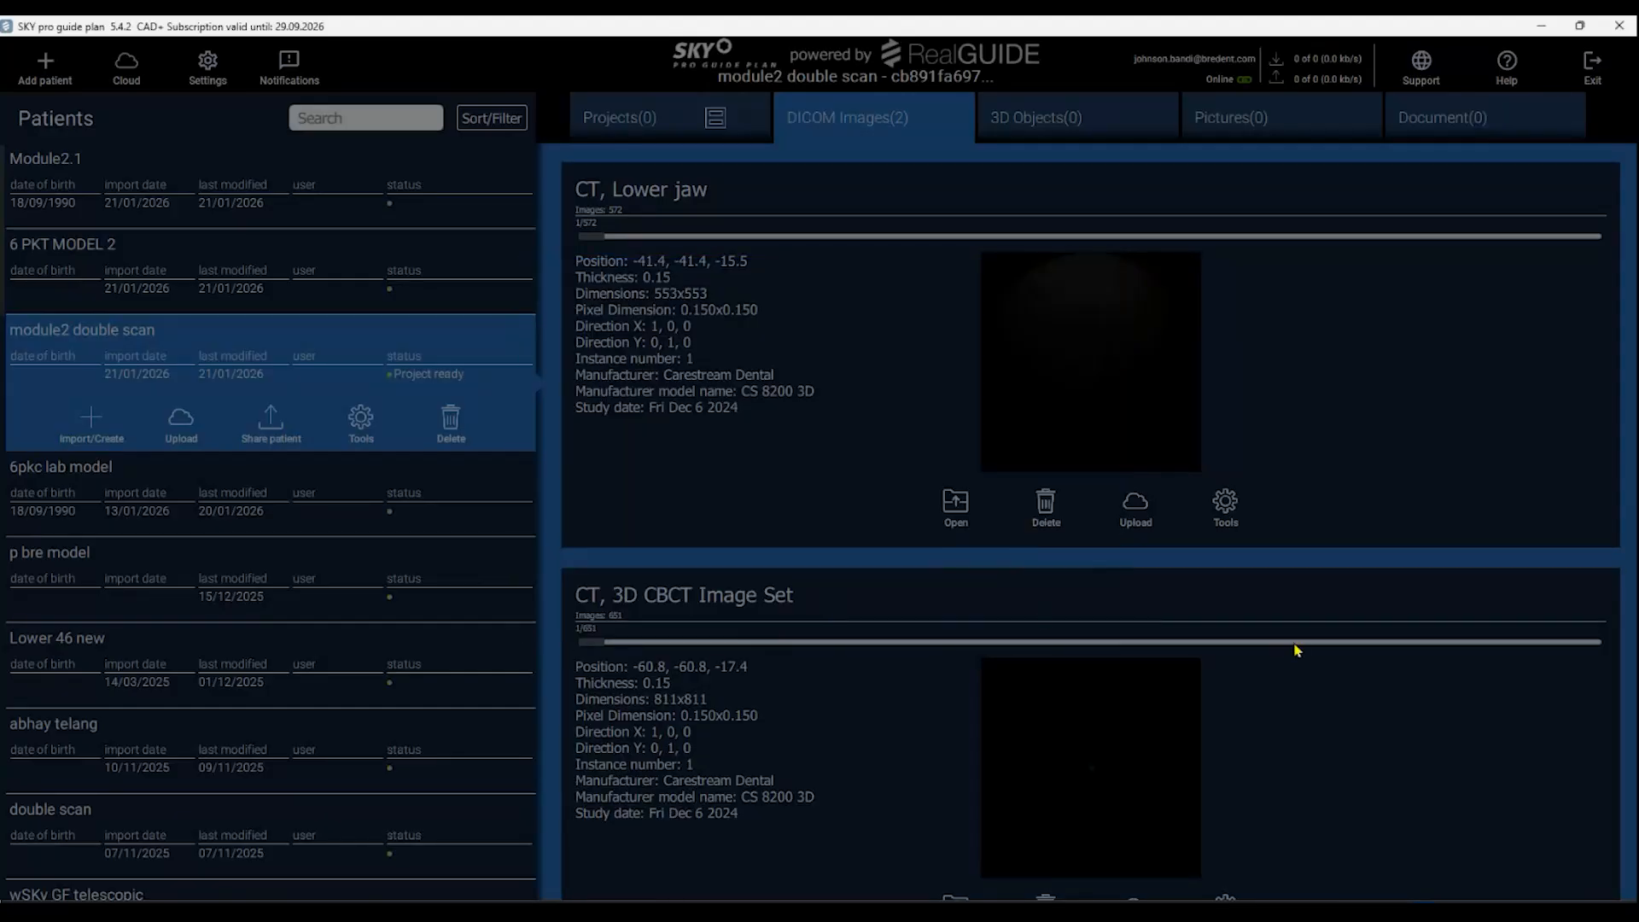
# Browse the slices of the imported Lower jaw scan and the 3D CBCT Image Set.
pyautogui.scroll(-2, 928, 730)
pyautogui.scroll(2, 928, 731)
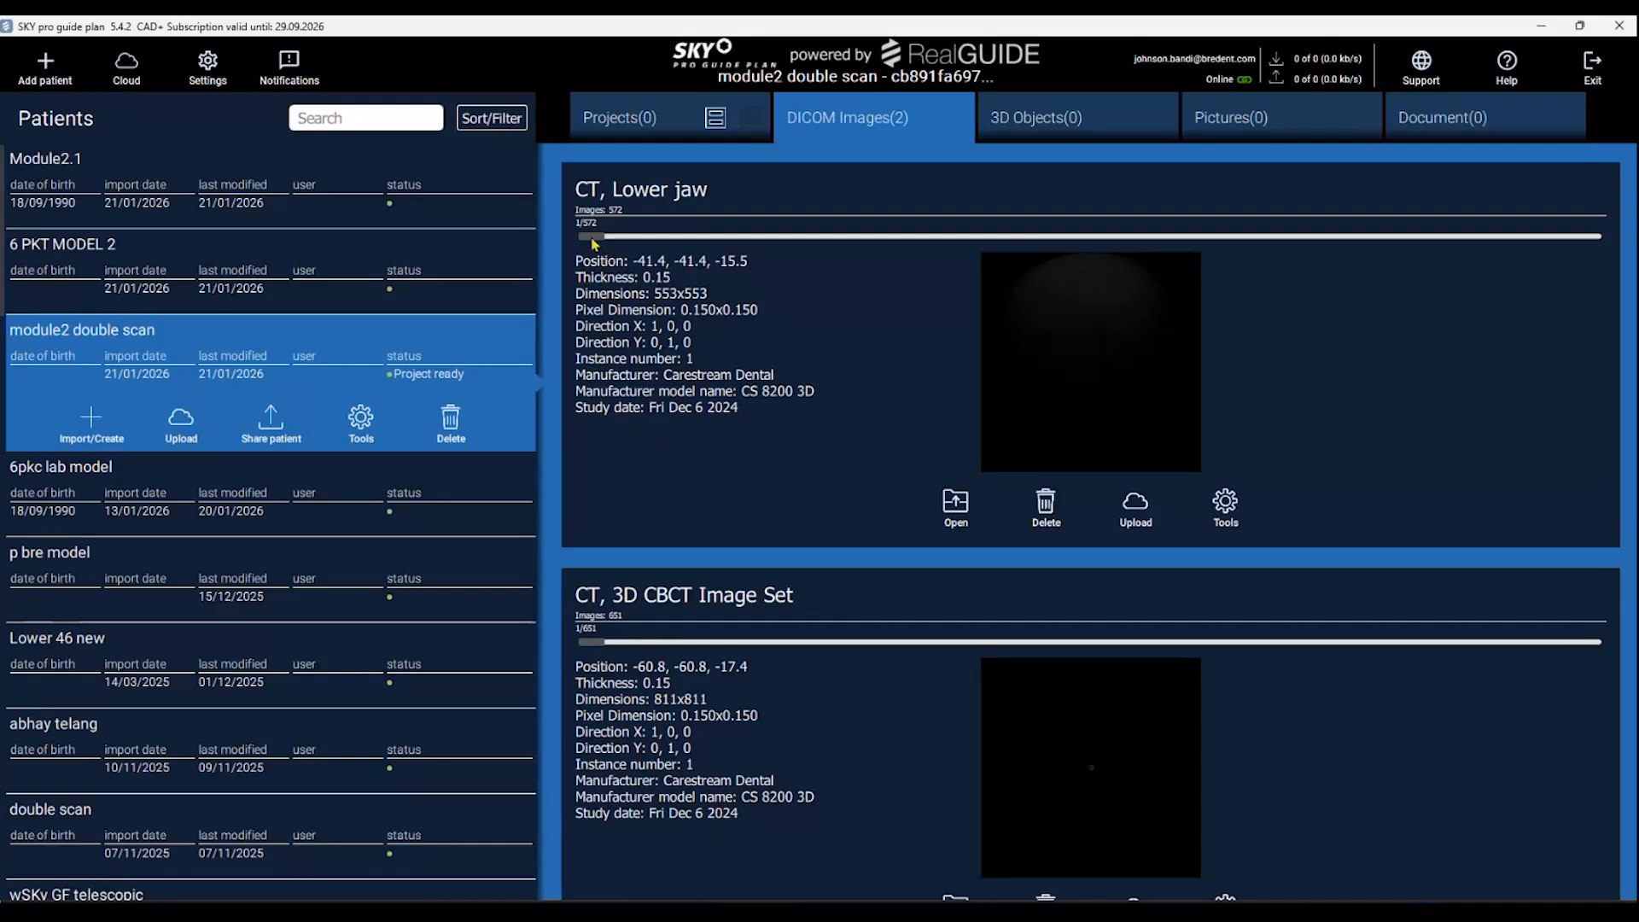
pyautogui.moveTo(594, 243); pyautogui.dragTo(725, 256)
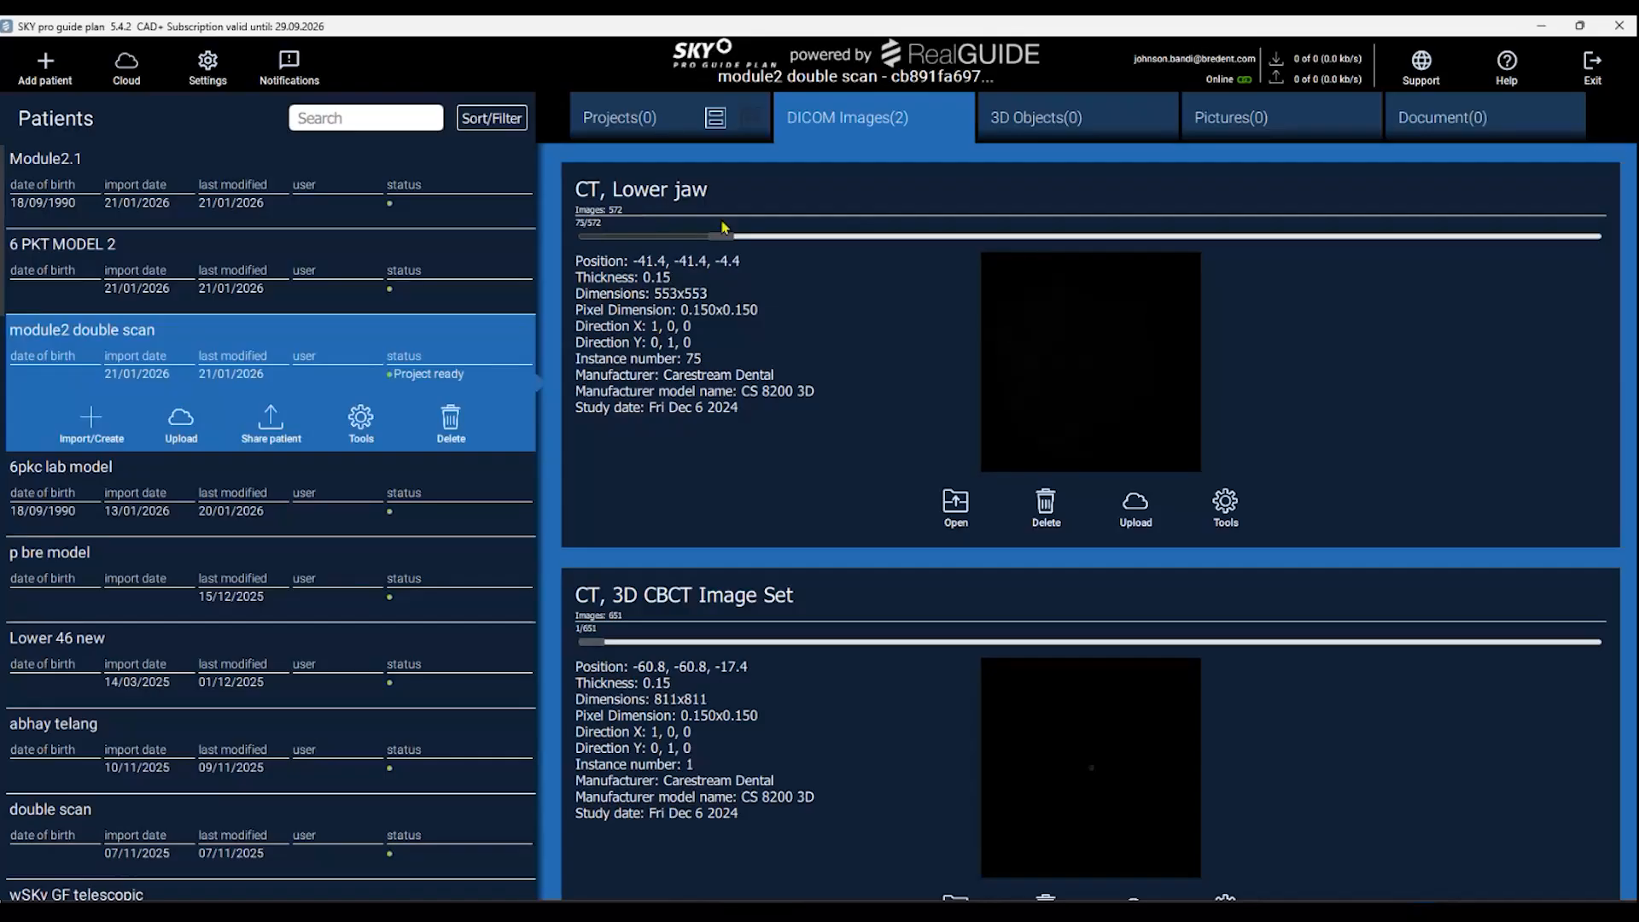
pyautogui.moveTo(591, 642); pyautogui.dragTo(803, 655)
pyautogui.moveTo(730, 654); pyautogui.dragTo(918, 661)
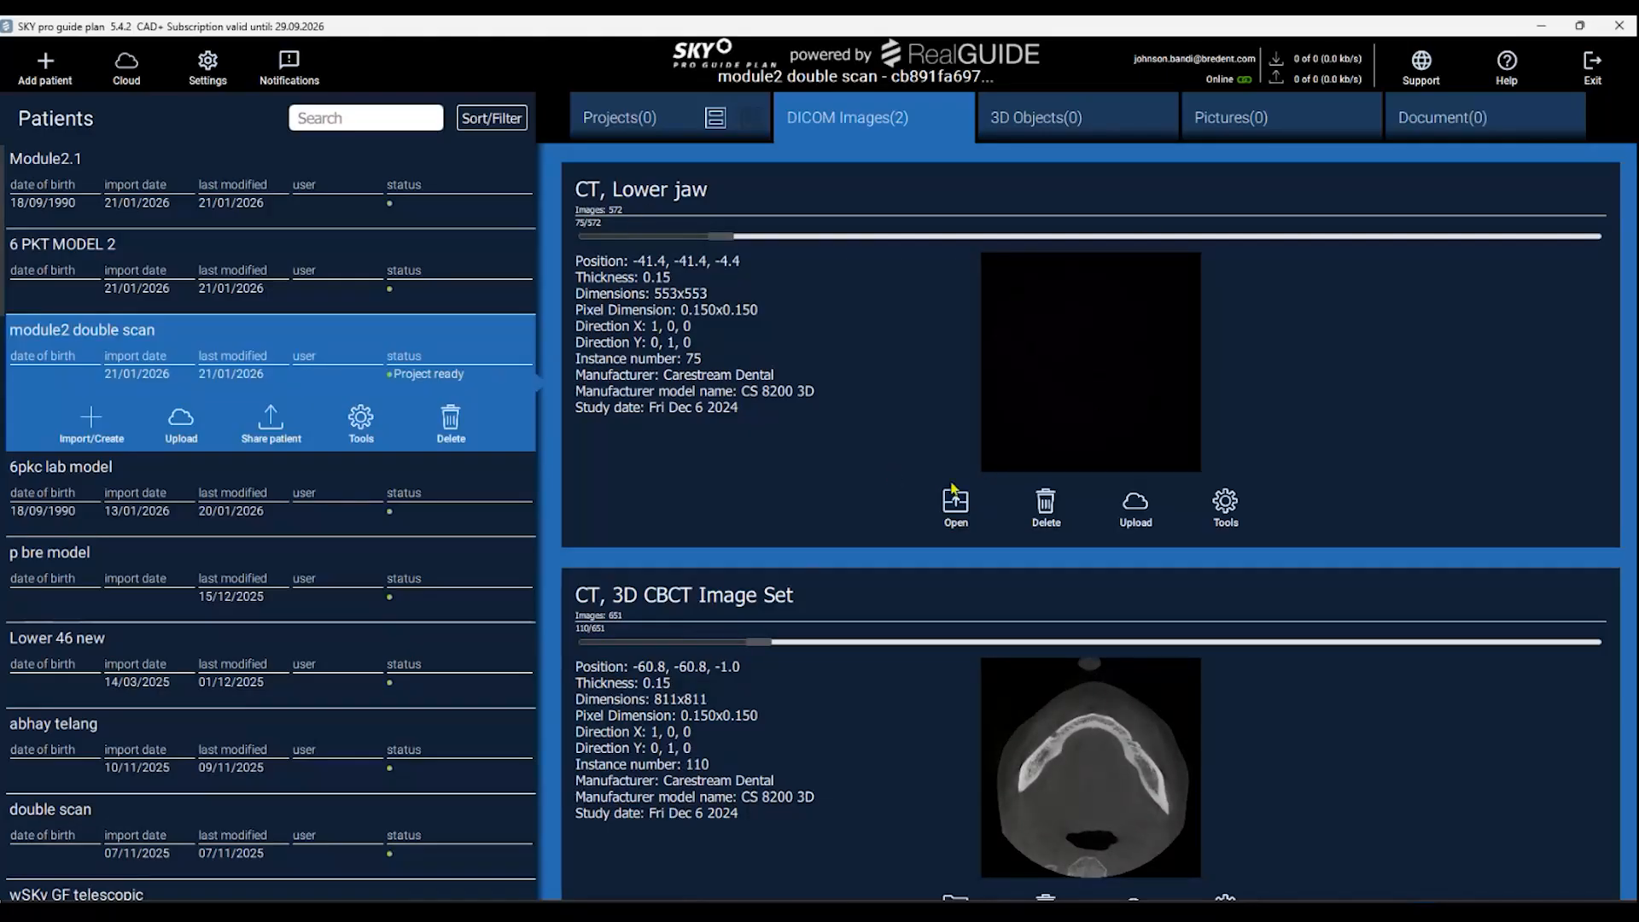
# Open the Lower jaw scan and show its 3D volume settings with the 3D view enlarged.
pyautogui.click(953, 509)
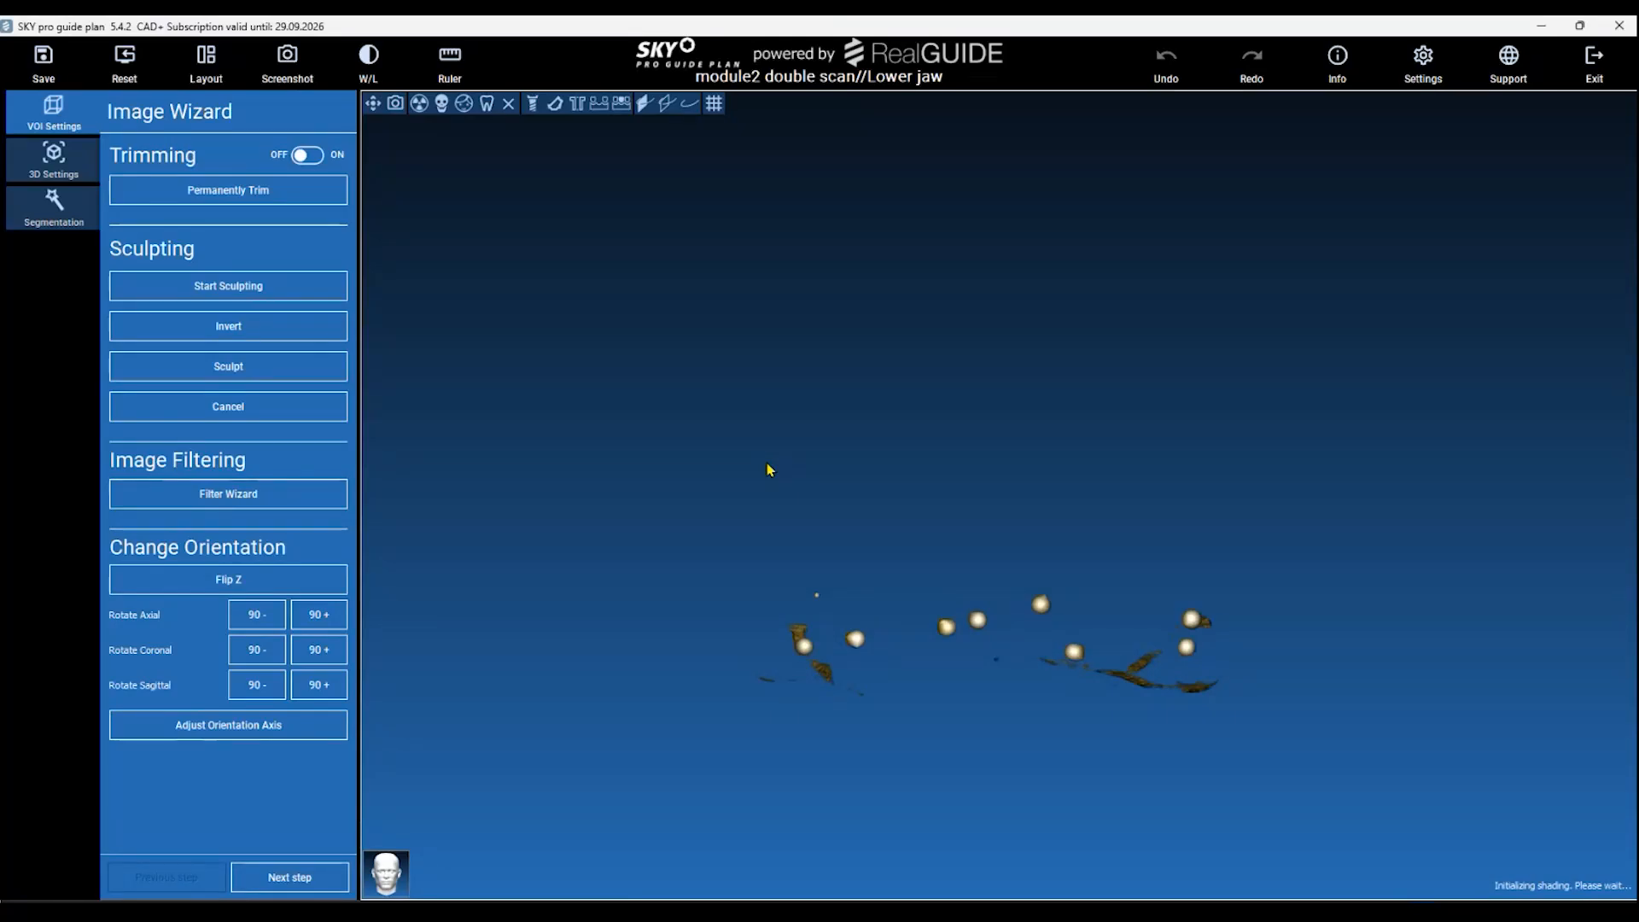
pyautogui.moveTo(768, 469); pyautogui.dragTo(941, 707)
pyautogui.scroll(2, 750, 584)
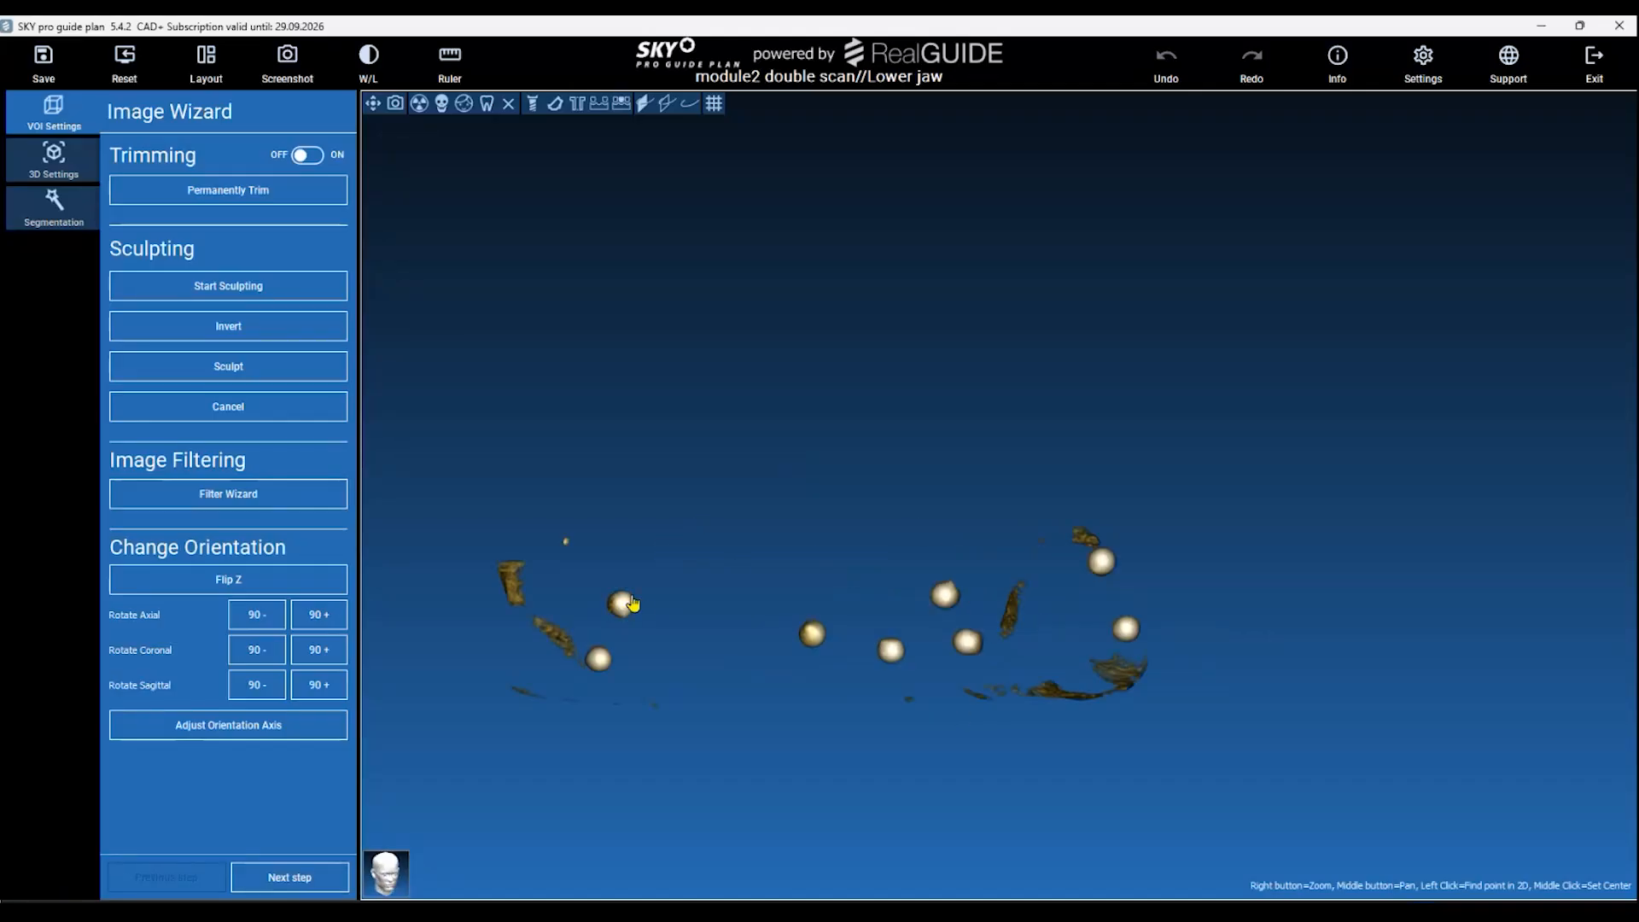
pyautogui.click(33, 173)
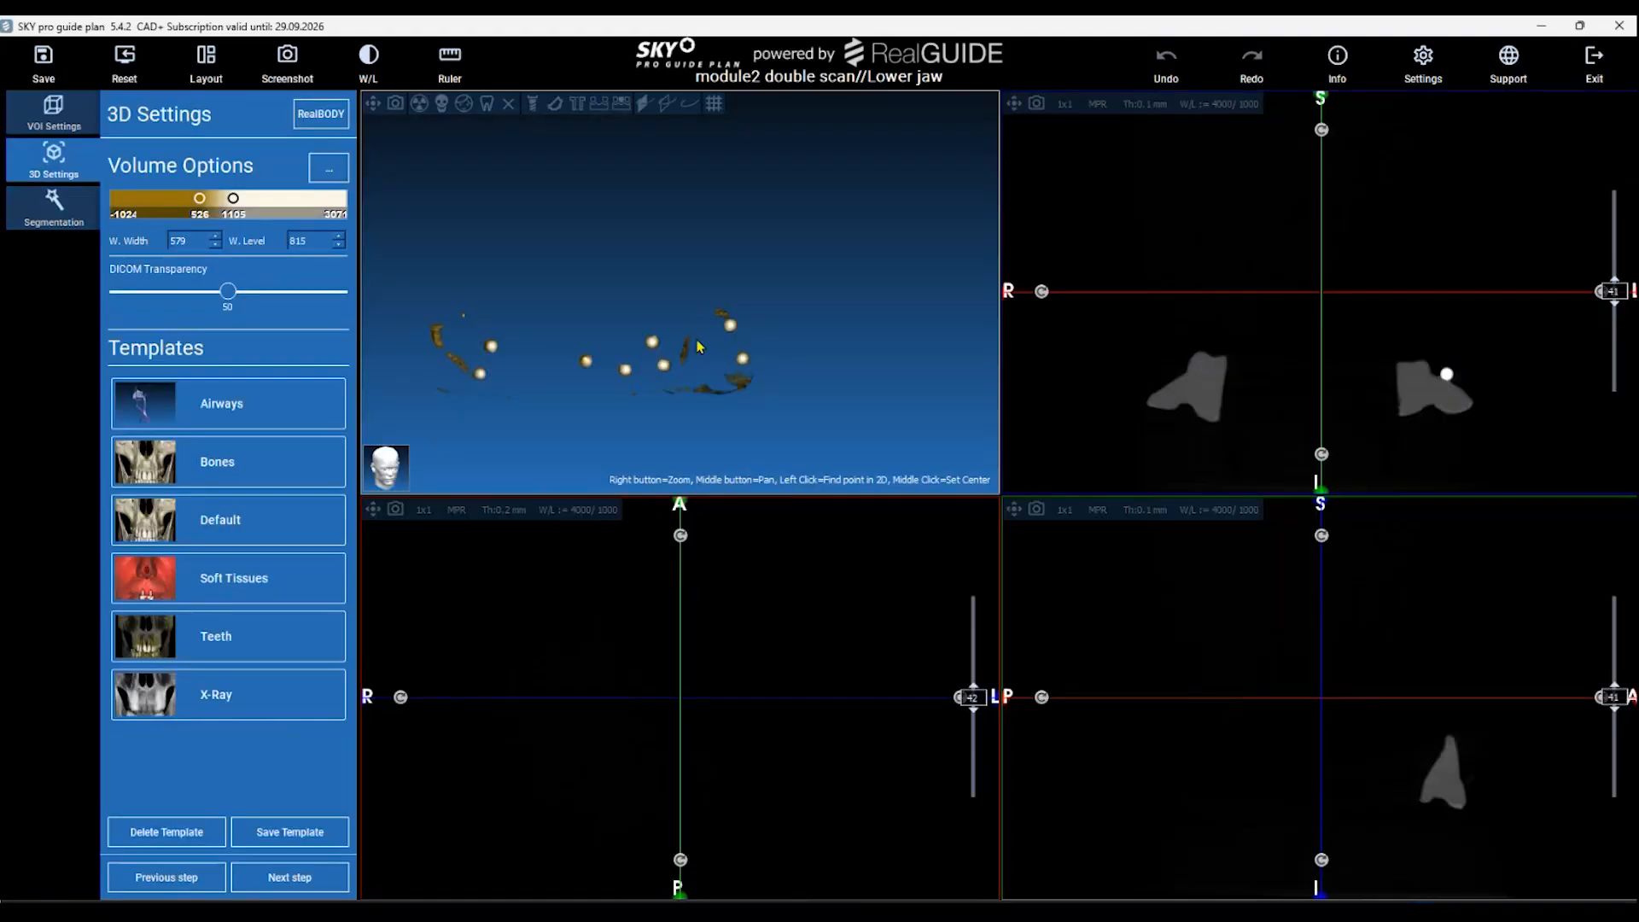
pyautogui.click(373, 106)
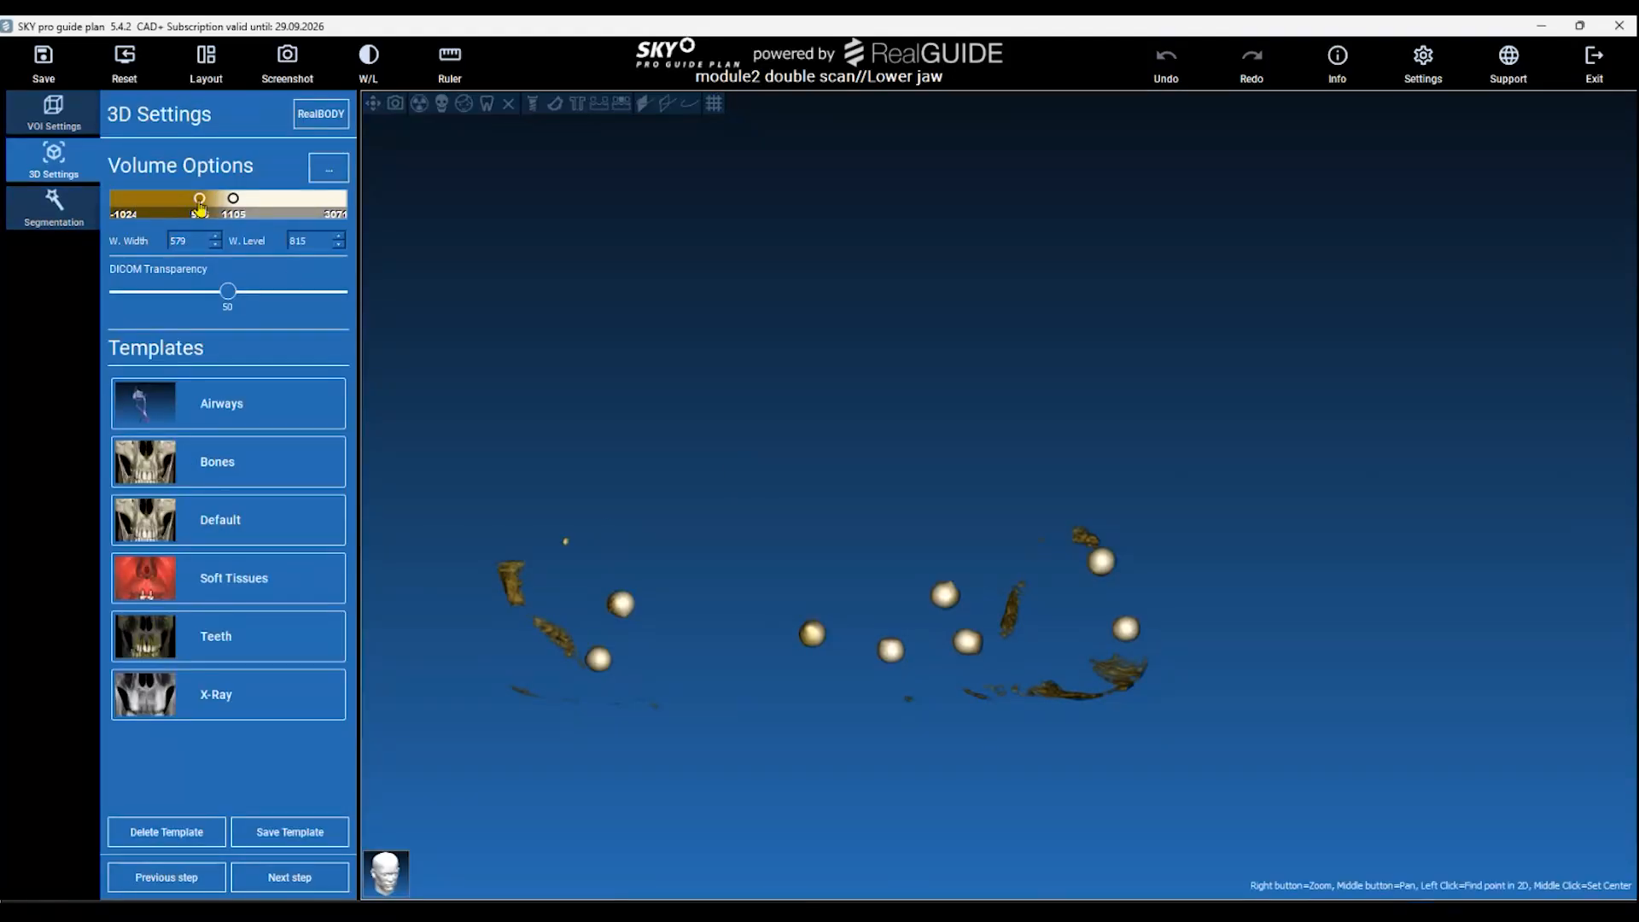
# Adjust the volume rendering range to window width 375 and level -163 to render the full prosthesis surface.
pyautogui.moveTo(198, 203); pyautogui.dragTo(164, 204)
pyautogui.moveTo(854, 456); pyautogui.dragTo(798, 577)
pyautogui.moveTo(798, 572); pyautogui.dragTo(878, 490, button='middle')
pyautogui.moveTo(164, 203)
pyautogui.mouseDown()
pyautogui.moveTo(130, 213)
pyautogui.moveTo(150, 208)
pyautogui.mouseUp()
pyautogui.moveTo(577, 679); pyautogui.dragTo(552, 505)
pyautogui.moveTo(233, 199); pyautogui.dragTo(170, 203)
pyautogui.moveTo(801, 388); pyautogui.dragTo(853, 537)
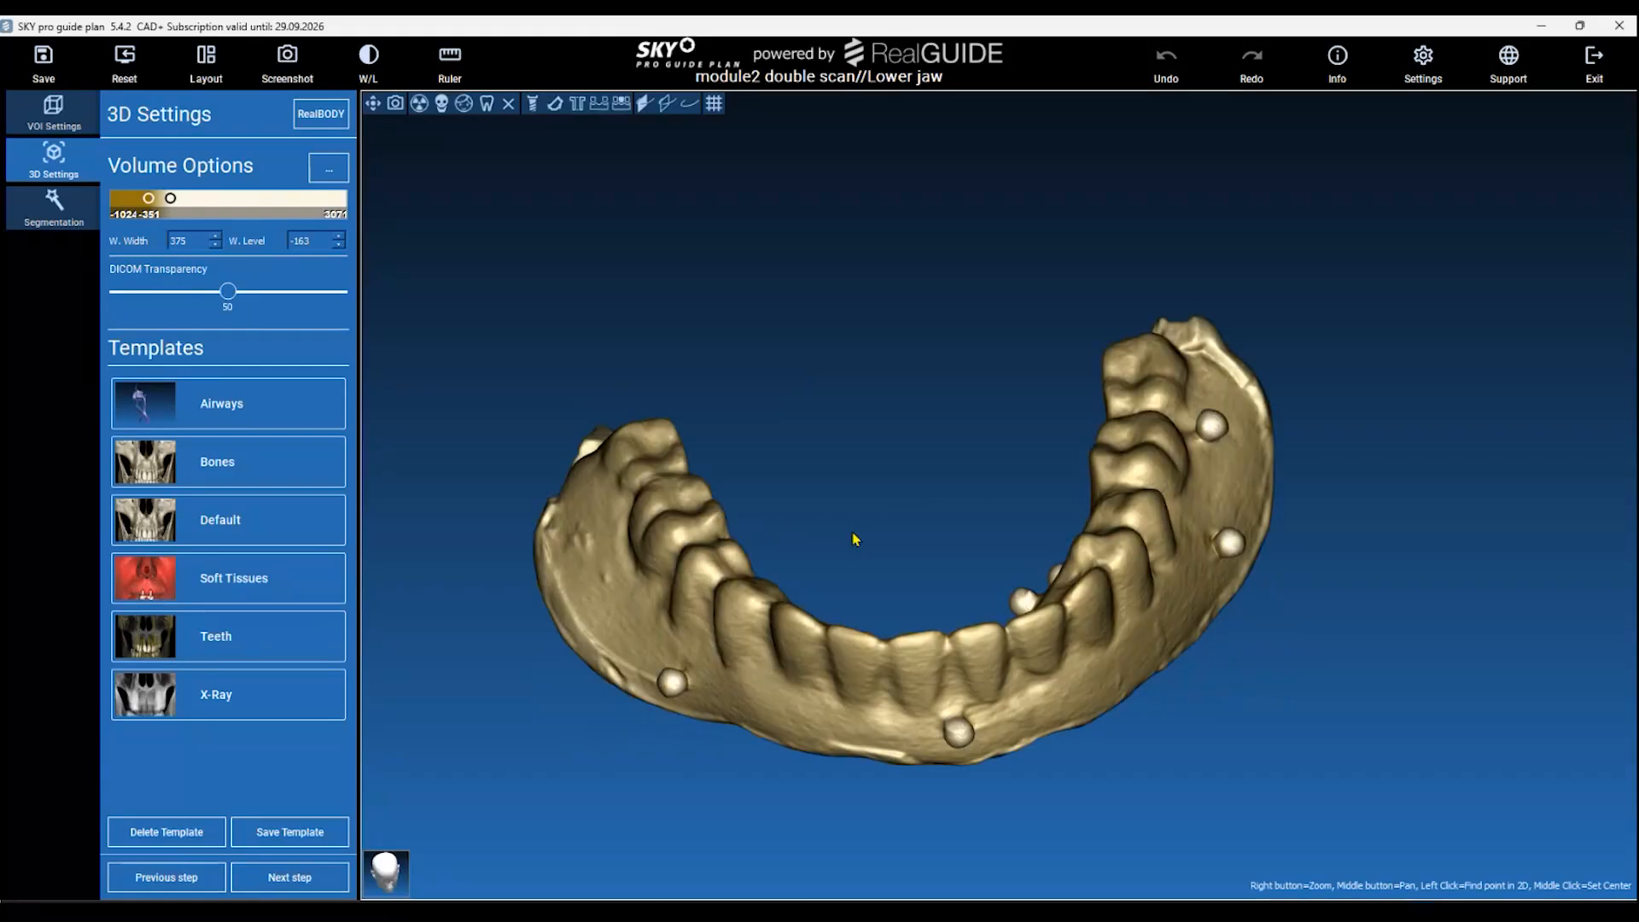
# Examine the rendered lower prosthesis and its spherical markers from the front, sides and occlusal direction.
pyautogui.moveTo(1288, 754)
pyautogui.mouseDown()
pyautogui.moveTo(1084, 750)
pyautogui.moveTo(1167, 812)
pyautogui.moveTo(1174, 614)
pyautogui.moveTo(1240, 461)
pyautogui.moveTo(1143, 559)
pyautogui.moveTo(1106, 569)
pyautogui.mouseUp()
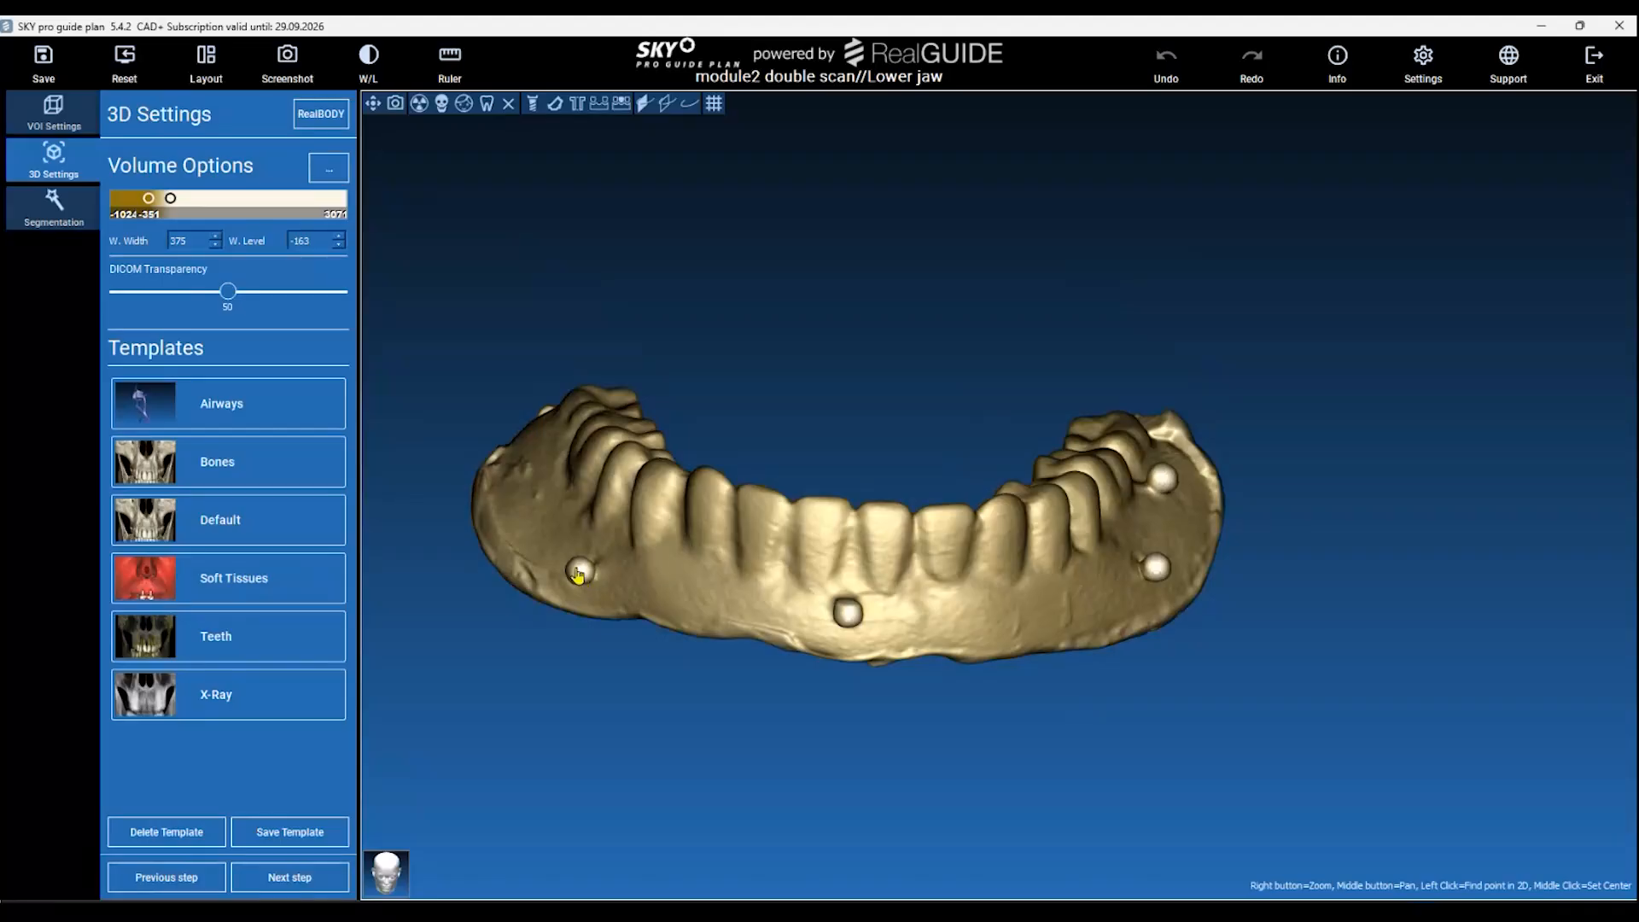
pyautogui.moveTo(1170, 474); pyautogui.dragTo(835, 572)
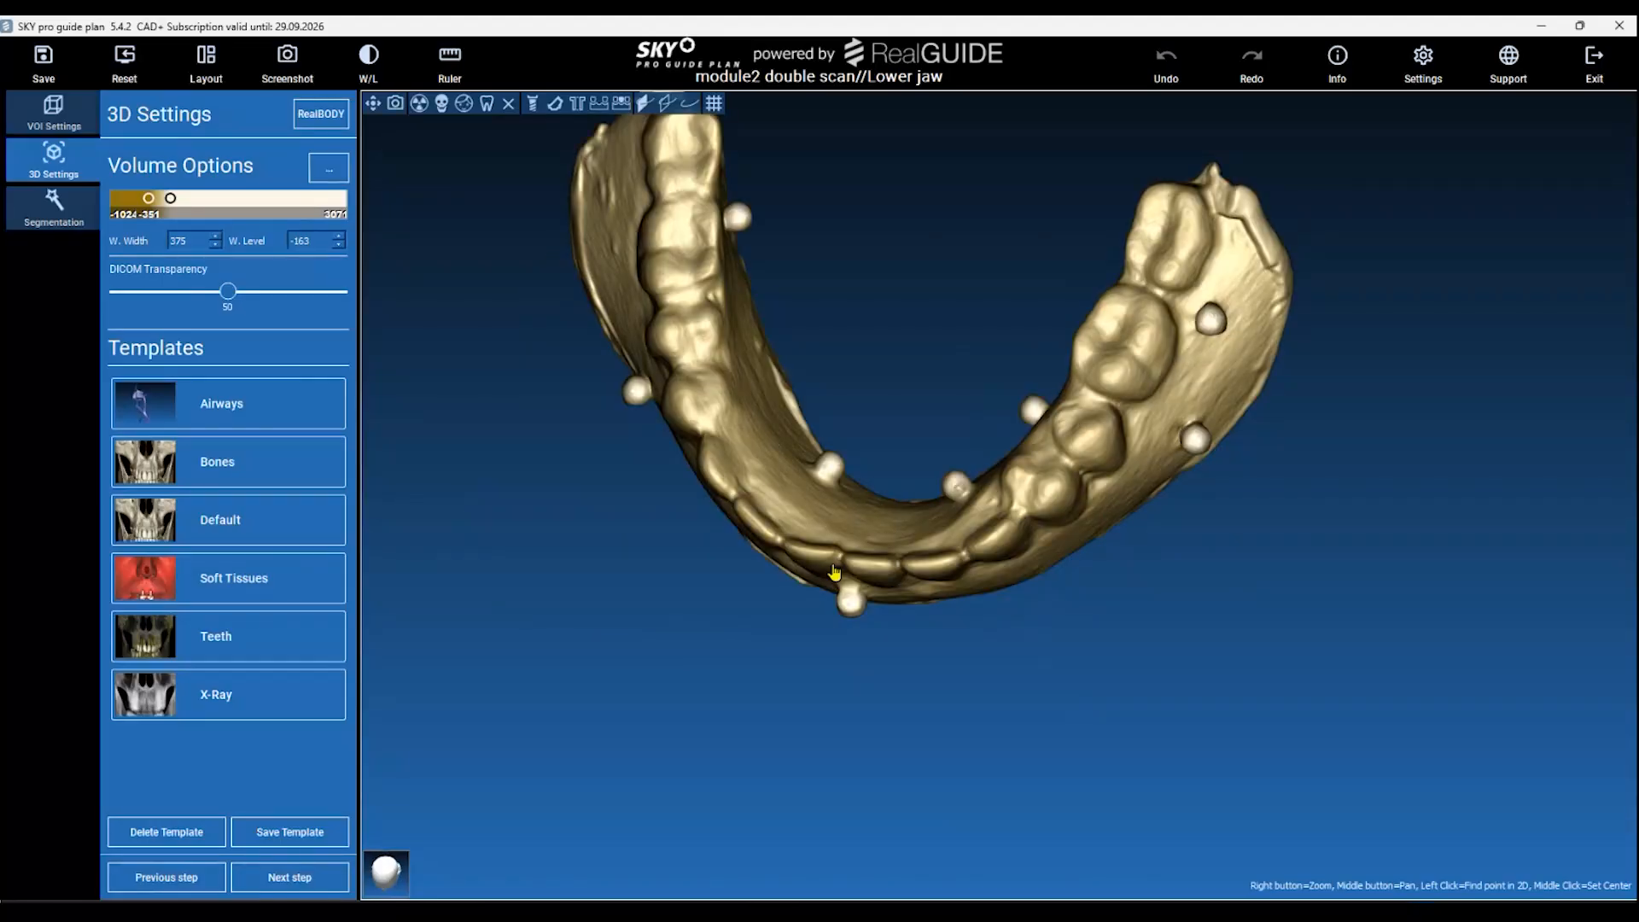
pyautogui.moveTo(867, 369); pyautogui.dragTo(999, 498)
pyautogui.moveTo(902, 566); pyautogui.dragTo(1250, 675)
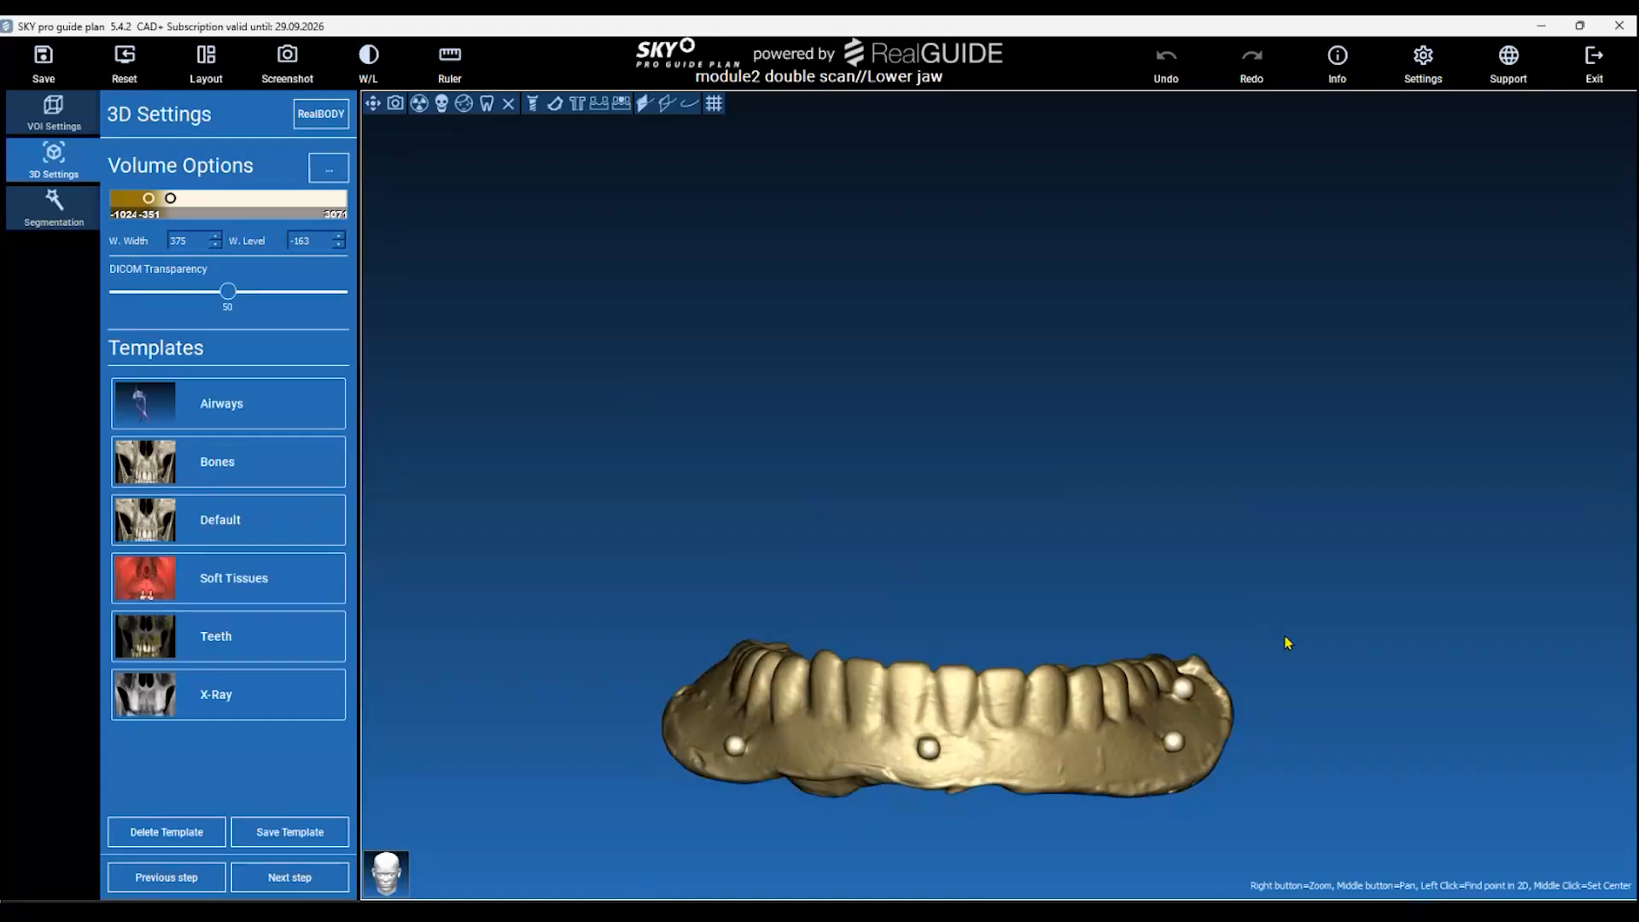
pyautogui.moveTo(1287, 642); pyautogui.dragTo(1296, 567, button='middle')
pyautogui.moveTo(910, 659)
pyautogui.mouseDown()
pyautogui.moveTo(925, 669)
pyautogui.moveTo(837, 746)
pyautogui.moveTo(893, 673)
pyautogui.mouseUp()
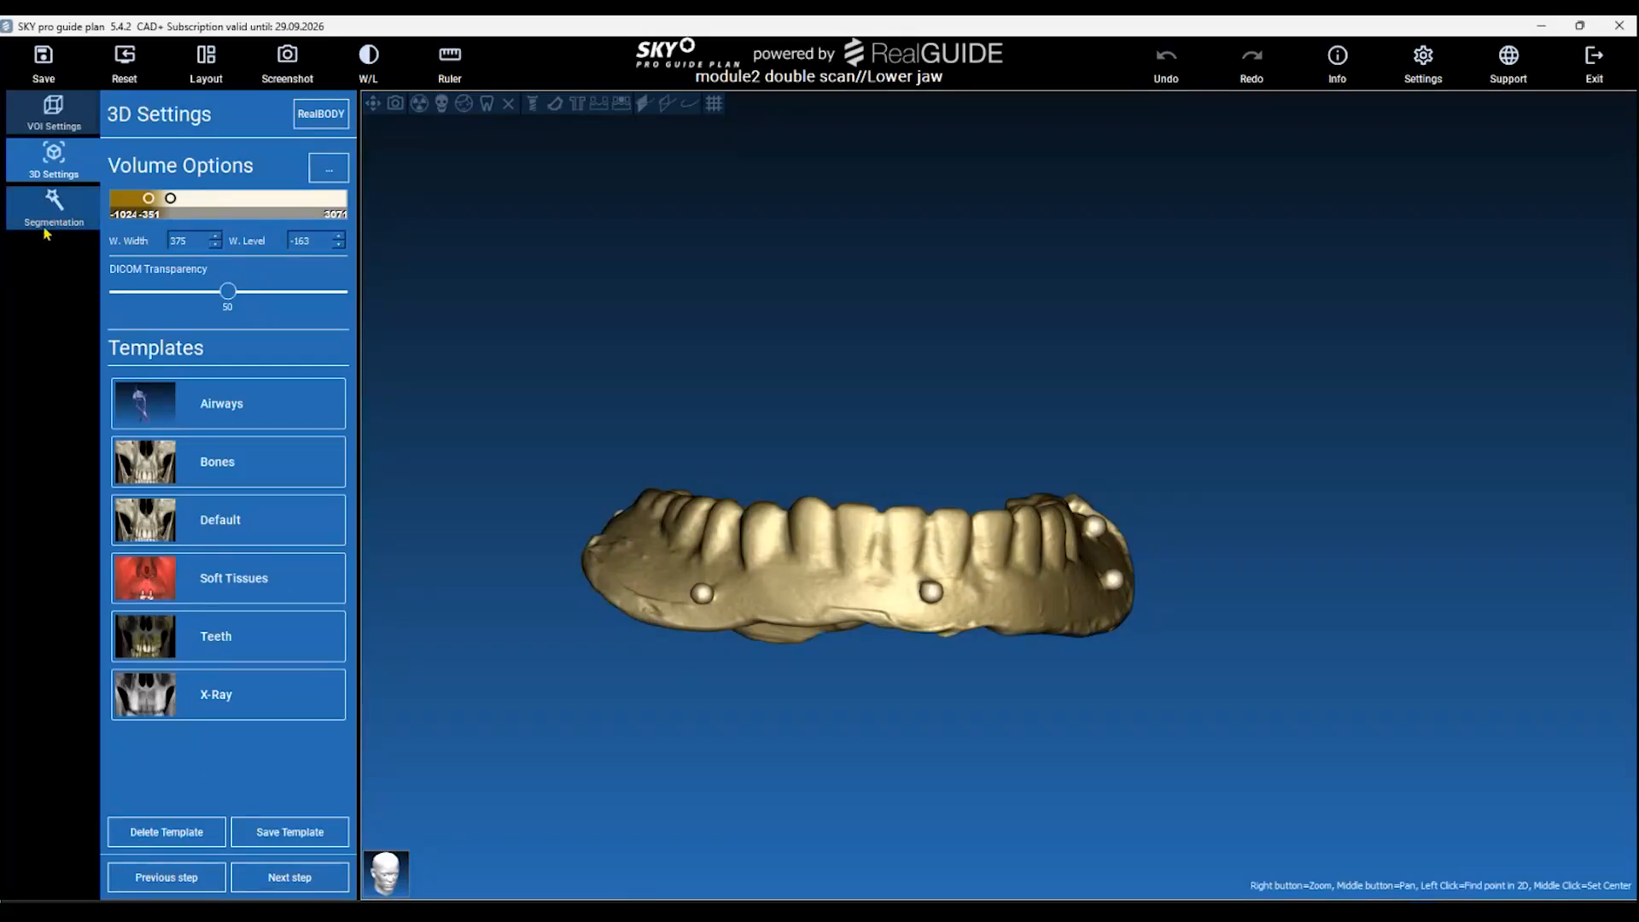
# Start the segmentation with automatic marker detection and check the detected markers in the 3D view and magnified slices.
pyautogui.click(51, 221)
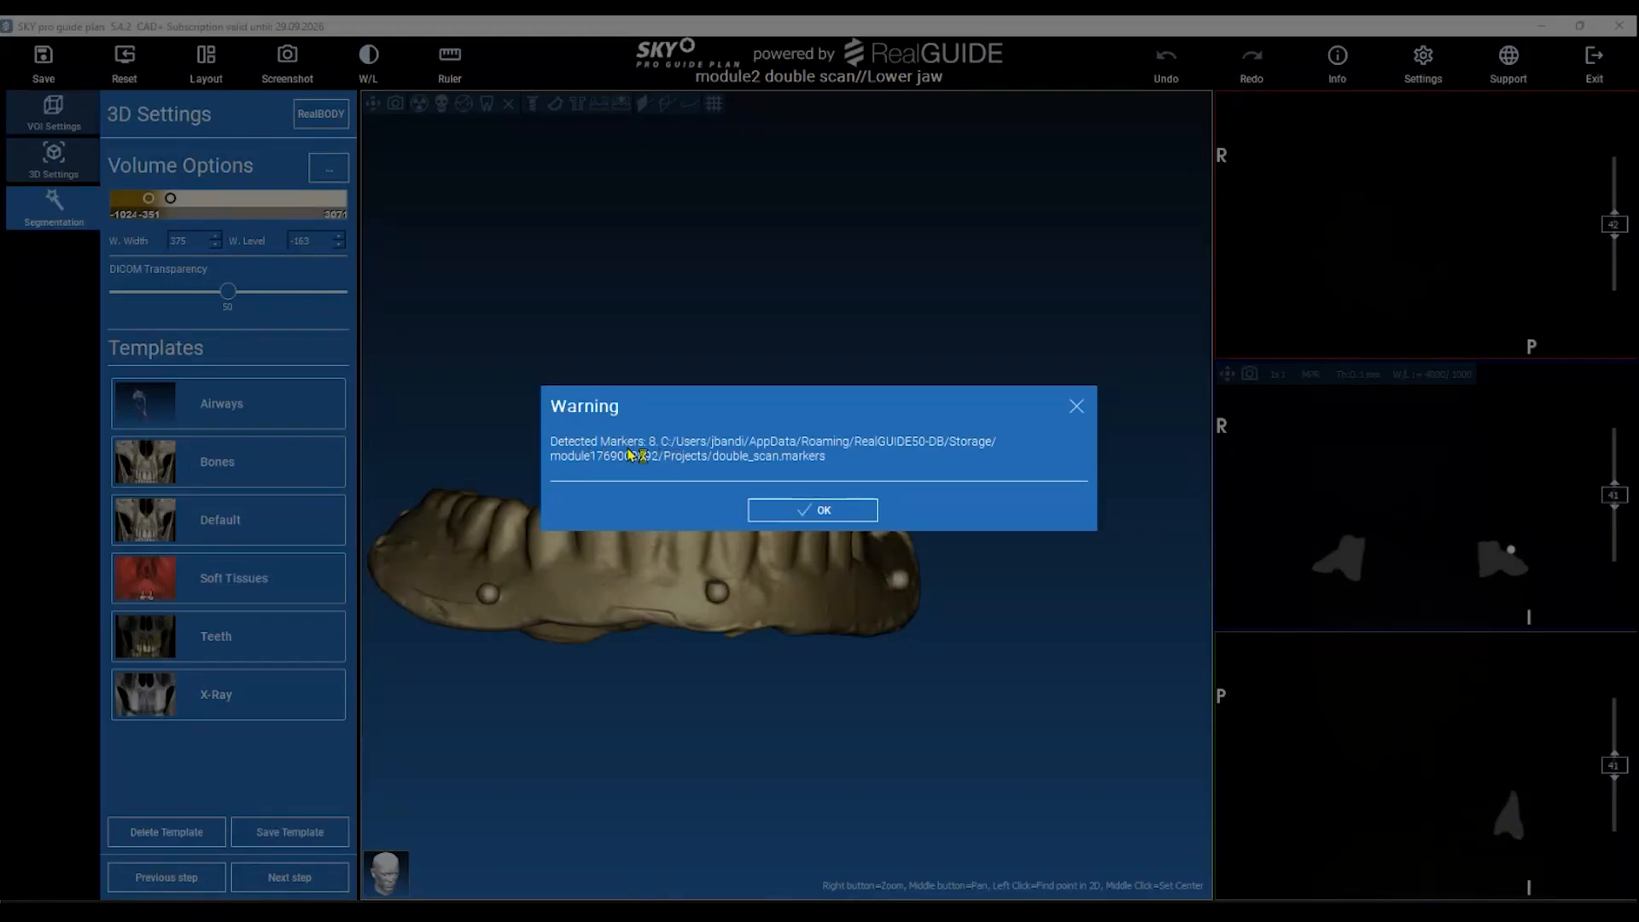
pyautogui.click(845, 510)
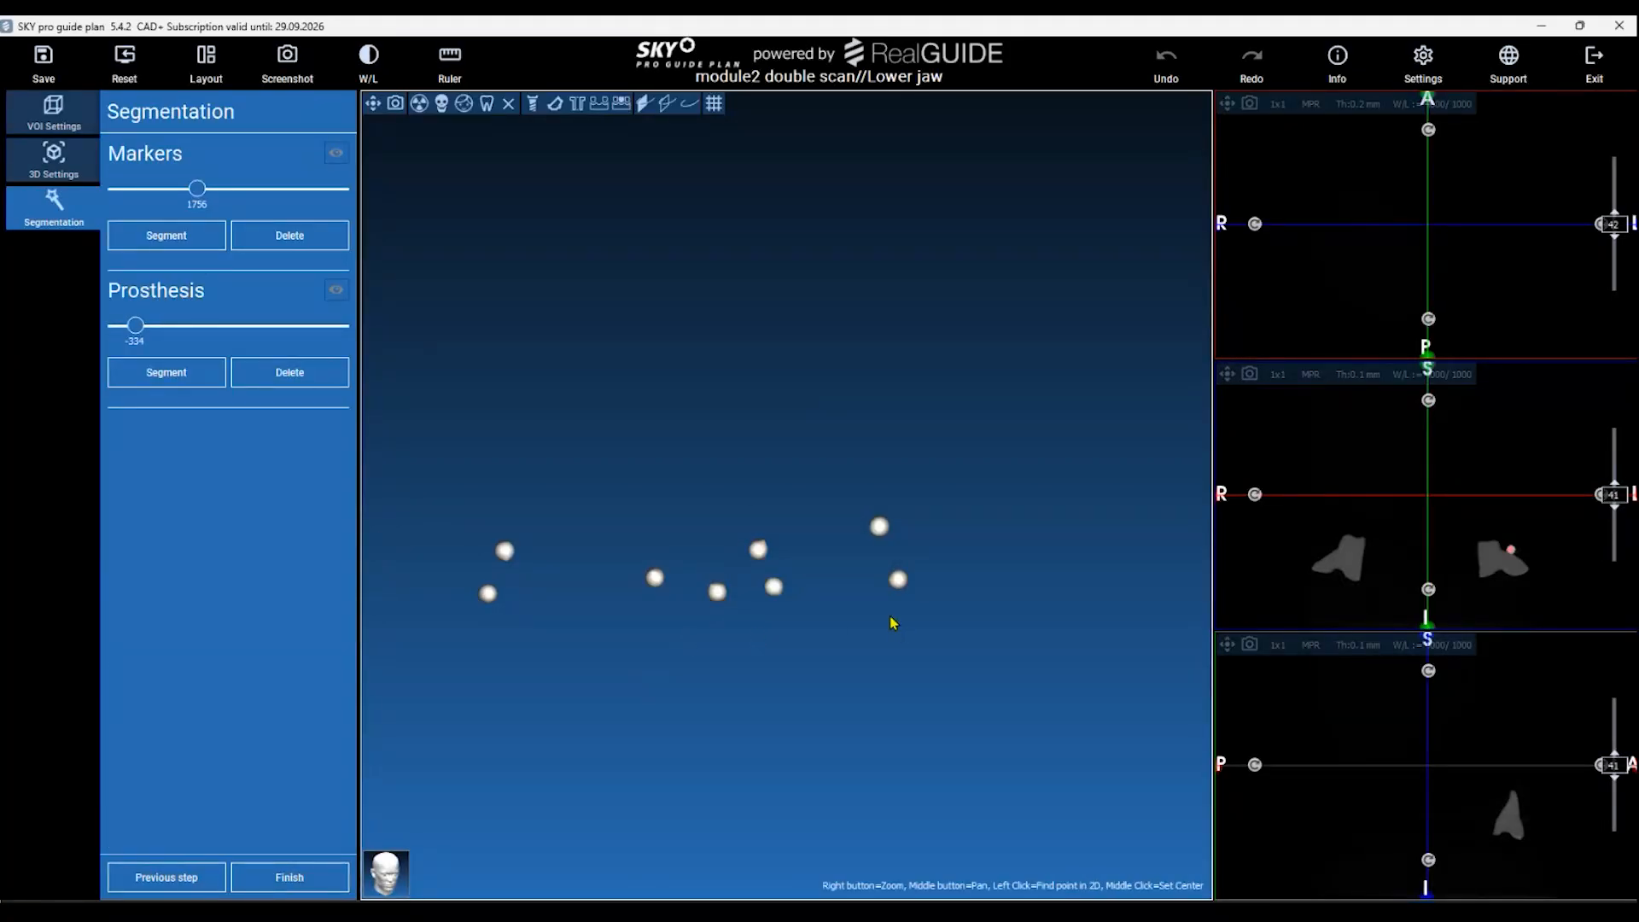
pyautogui.scroll(1, 802, 557)
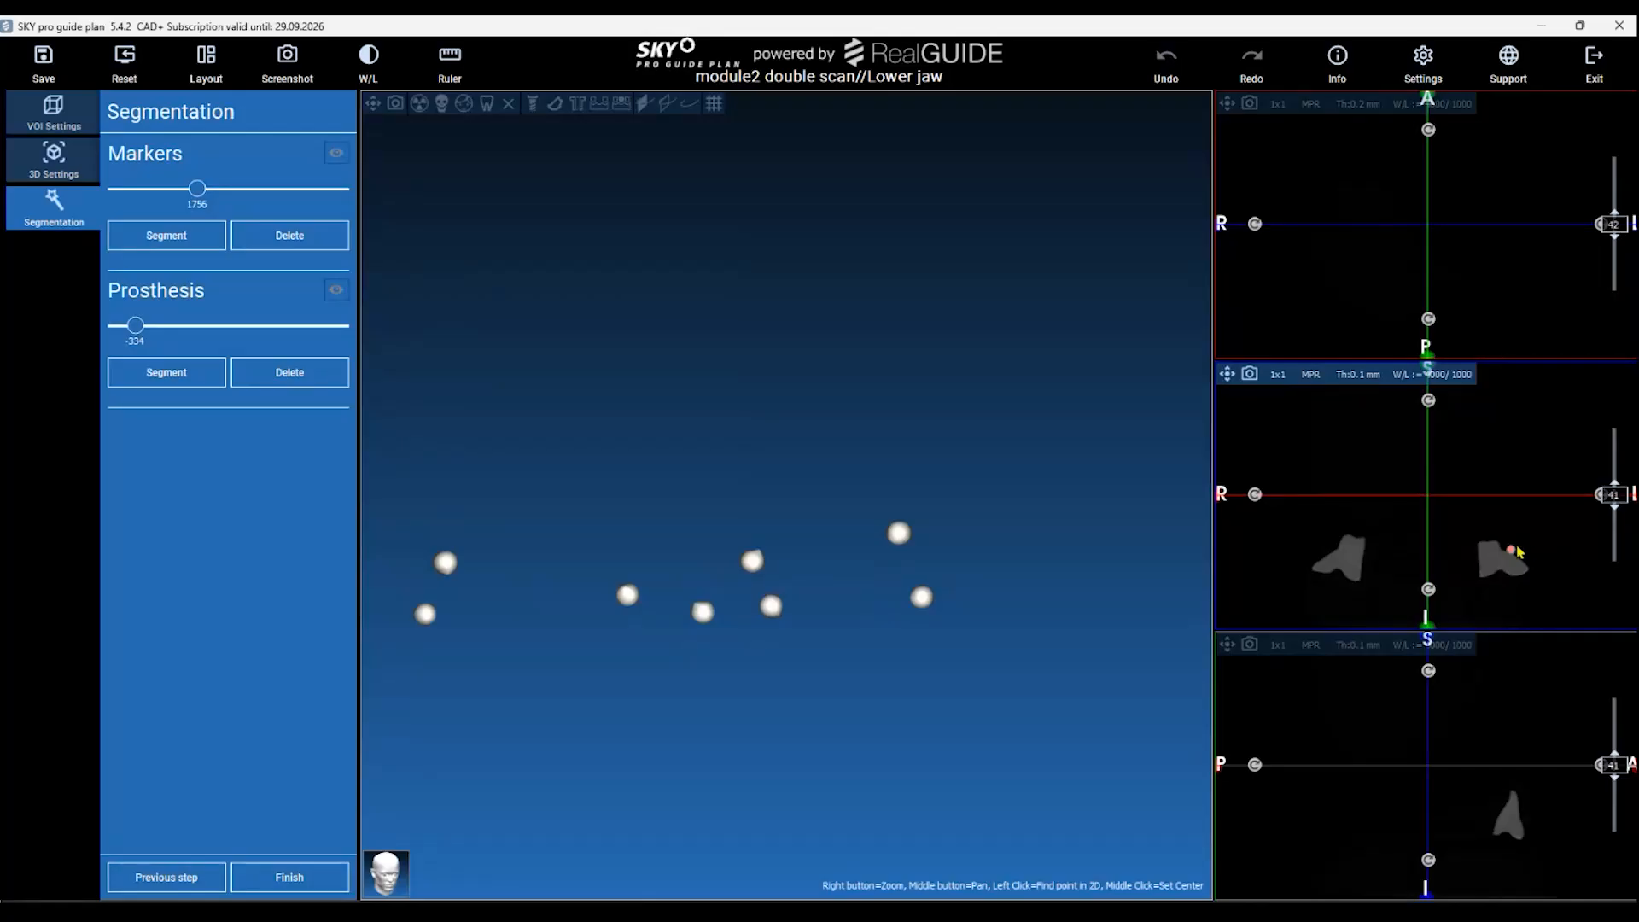
pyautogui.moveTo(1507, 547); pyautogui.dragTo(1464, 461, button='right')
pyautogui.scroll(1, 1617, 240)
pyautogui.scroll(-20, 1615, 235)
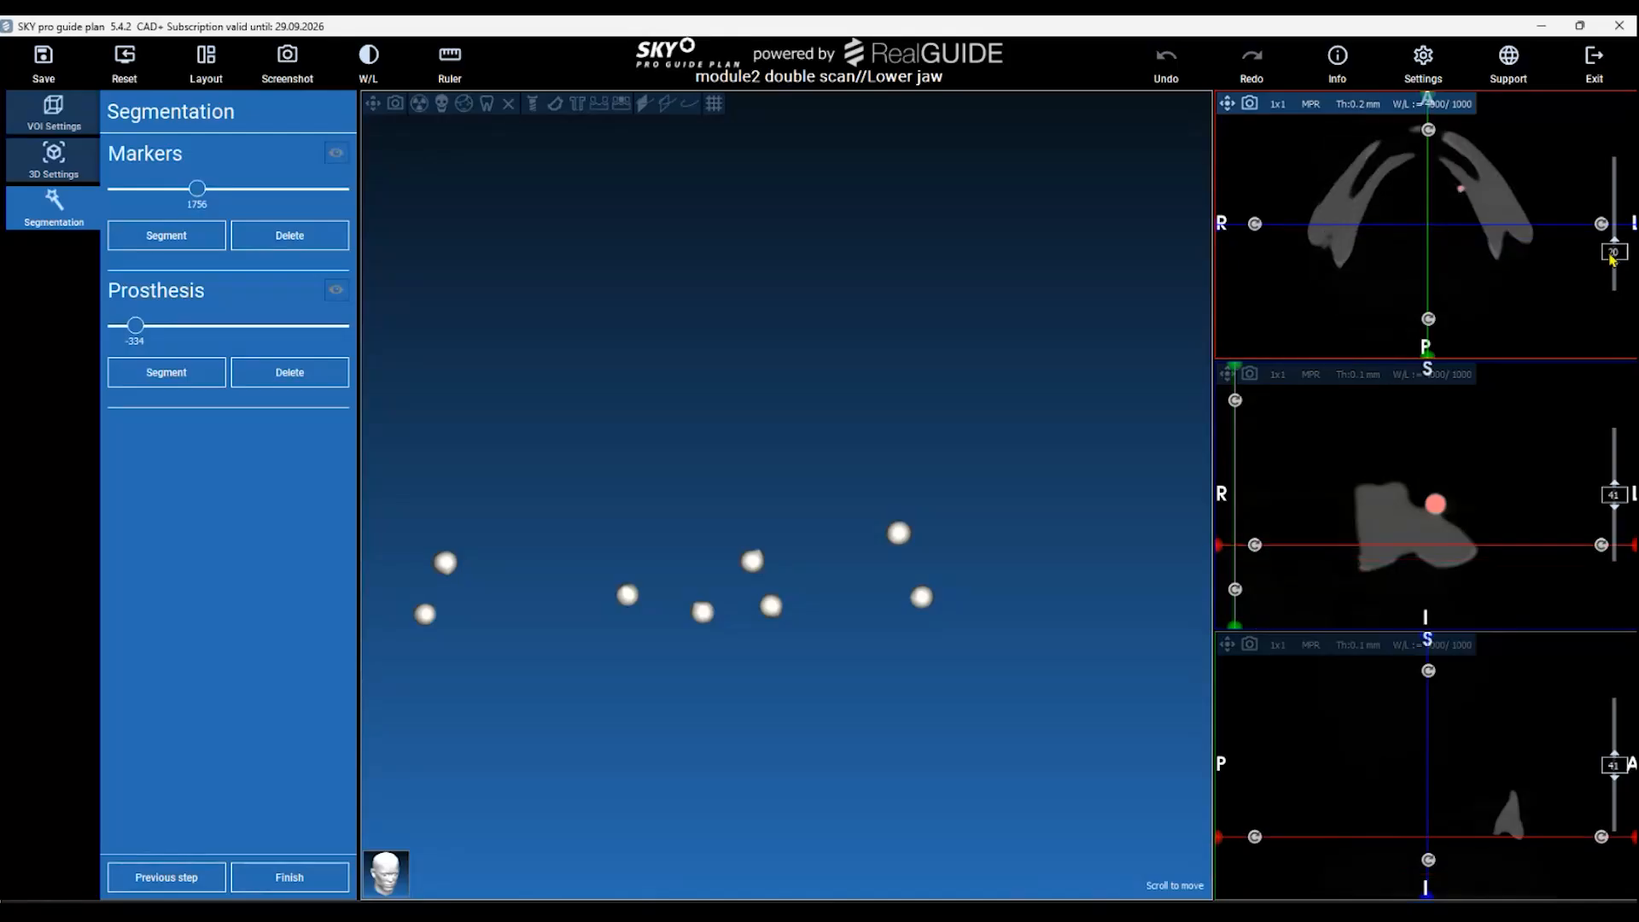
pyautogui.scroll(3, 1612, 257)
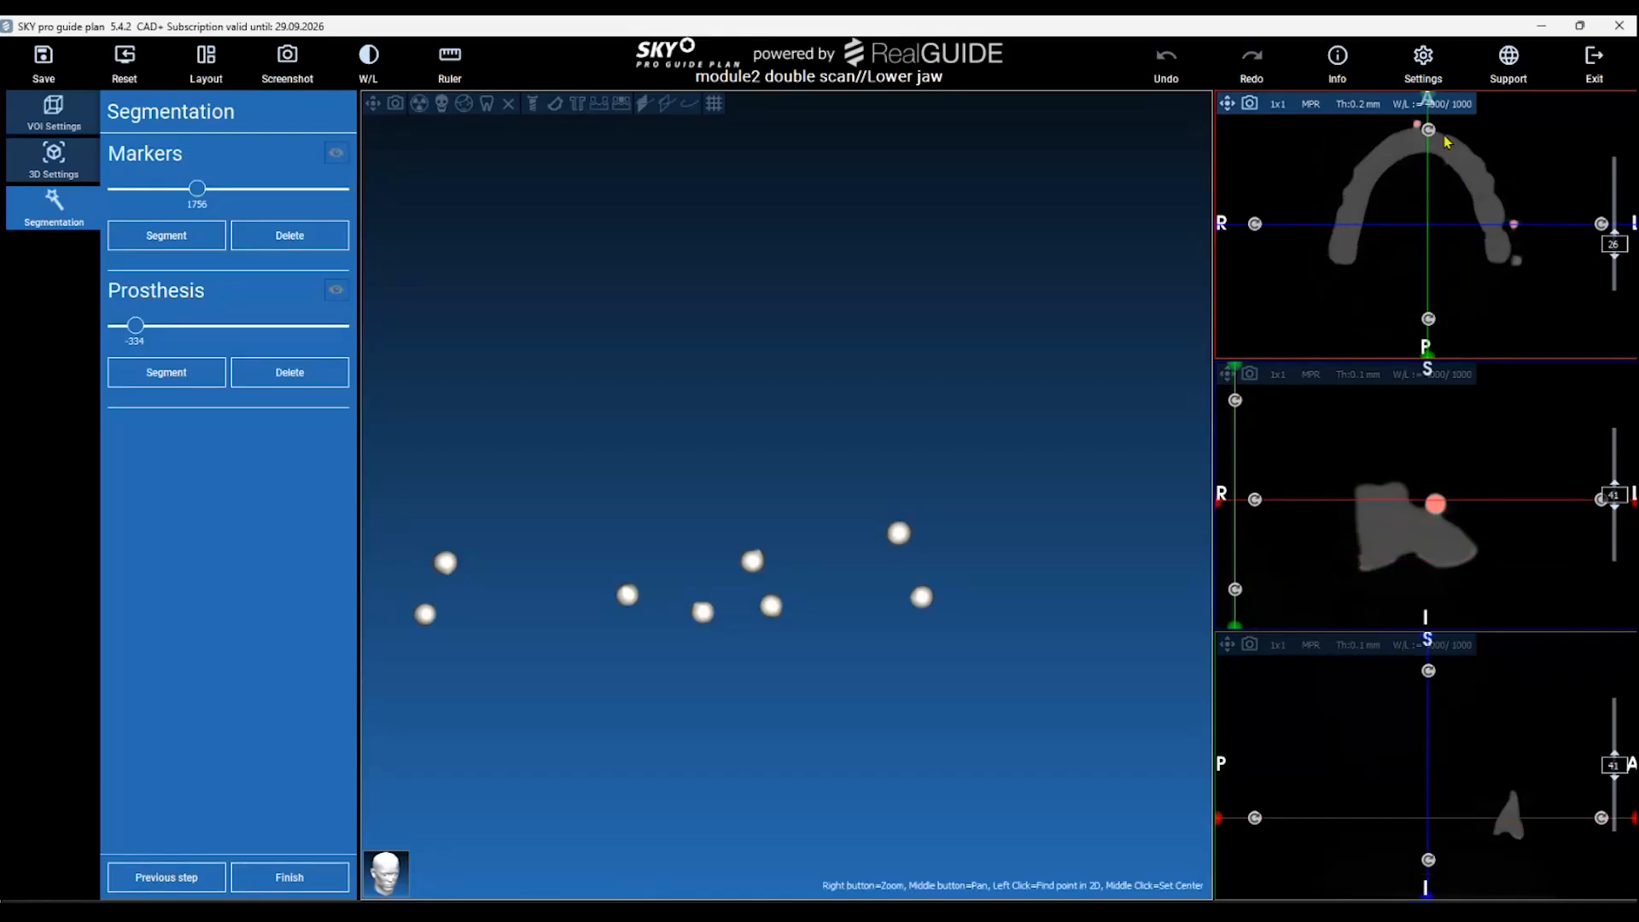
pyautogui.moveTo(1538, 213); pyautogui.dragTo(1500, 190, button='right')
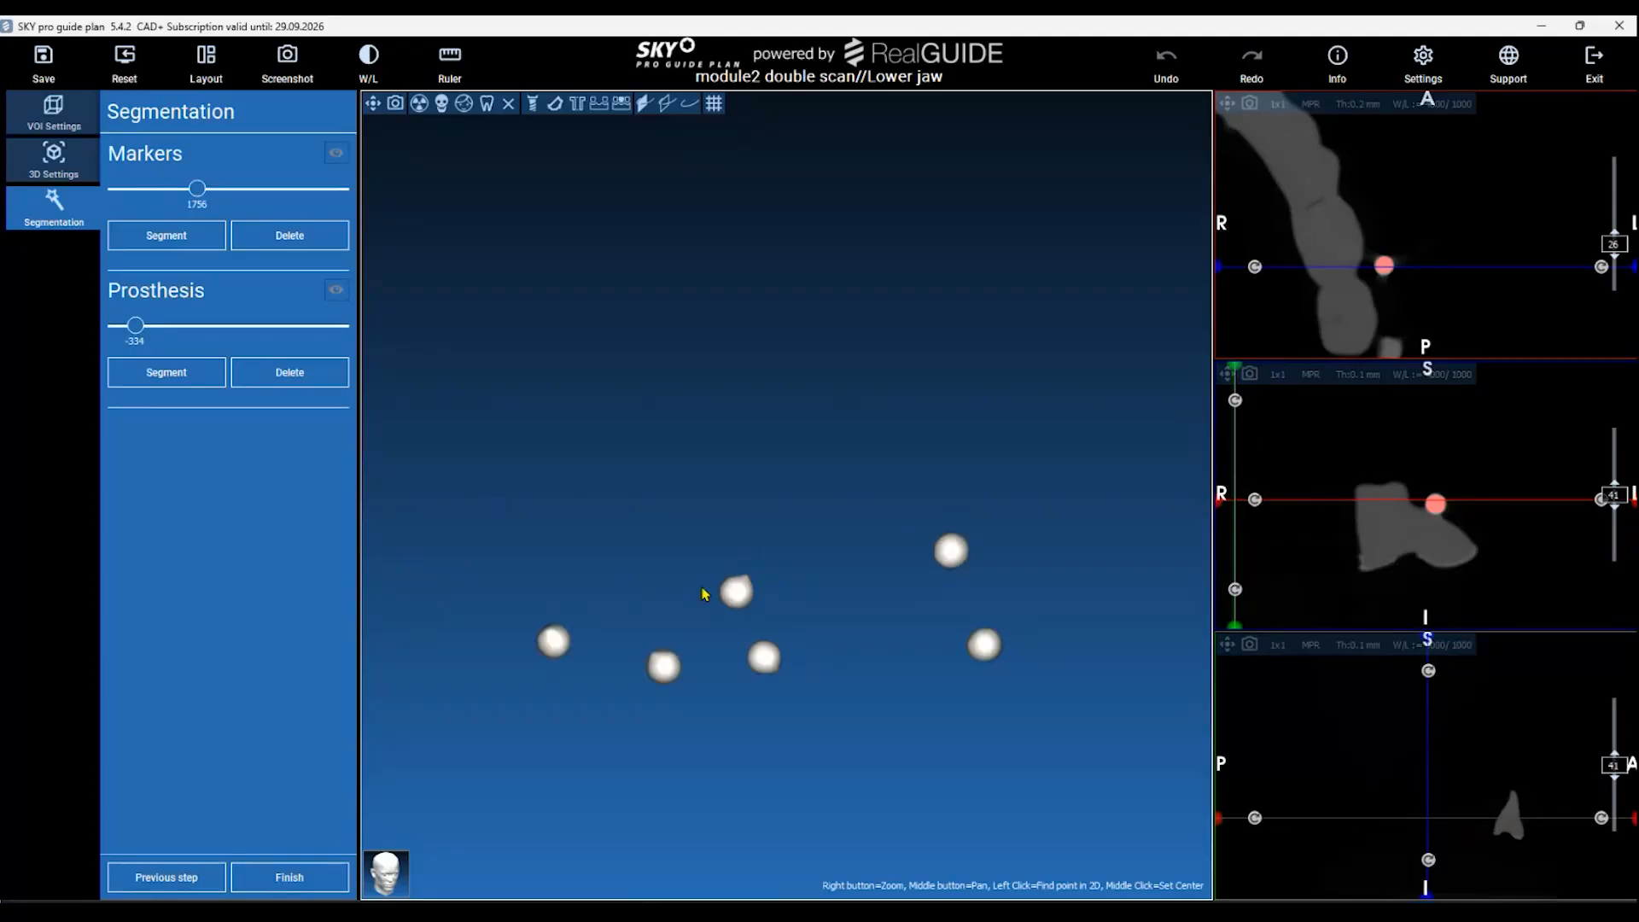
# Raise the marker threshold to 2544, segment the markers and apply the resulting marker object.
pyautogui.moveTo(645, 548); pyautogui.dragTo(748, 530, button='middle')
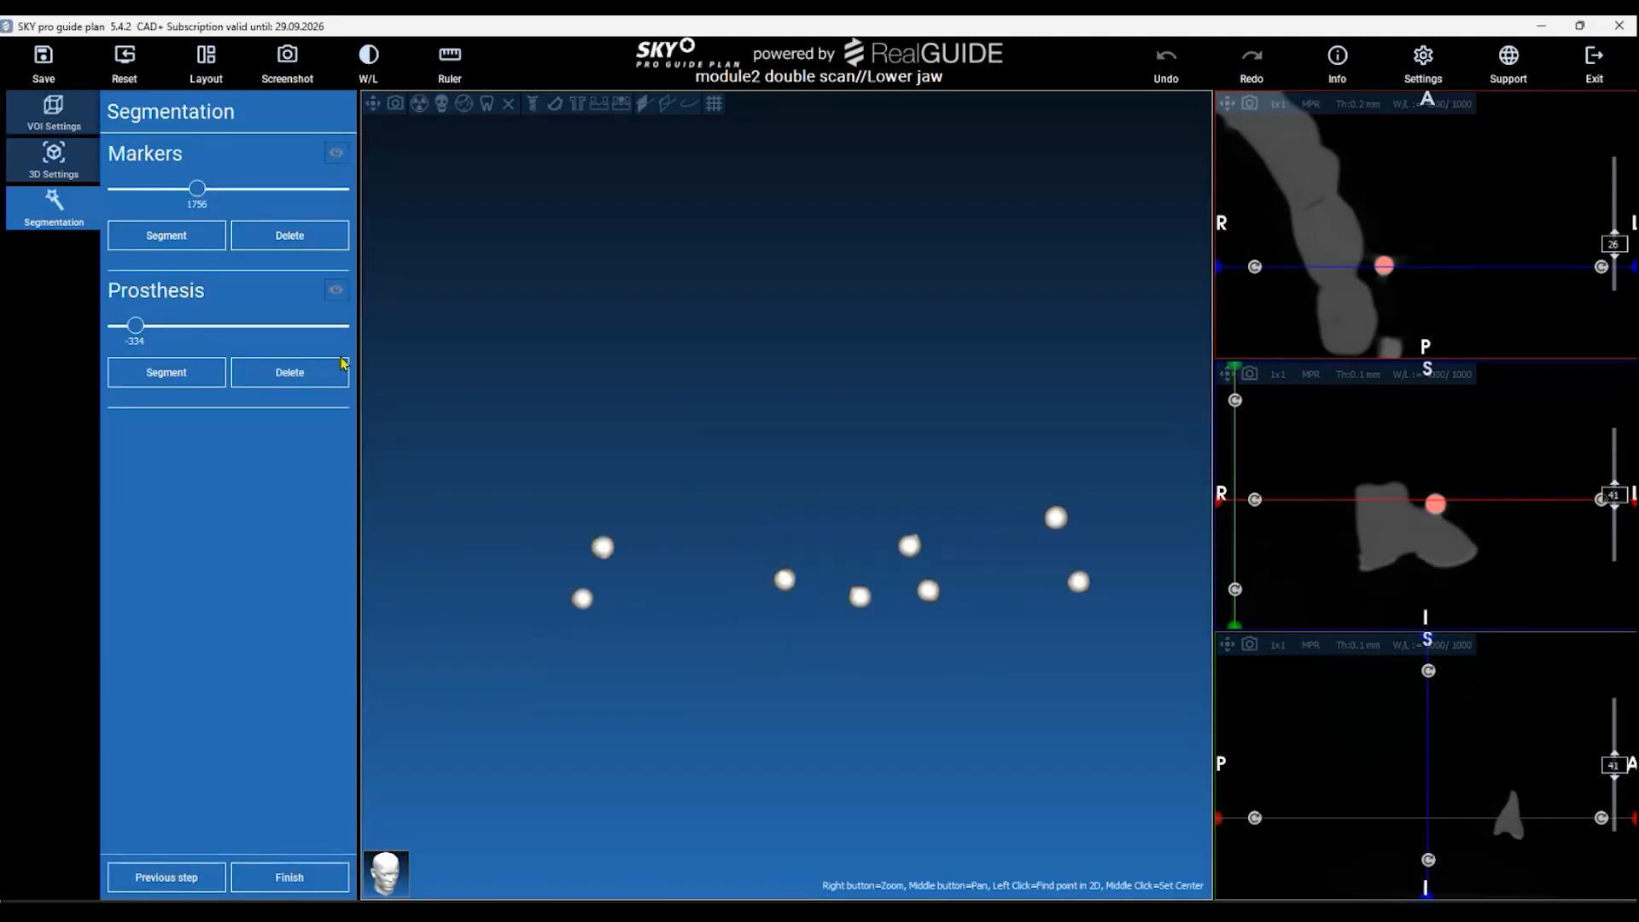
pyautogui.moveTo(197, 189)
pyautogui.mouseDown()
pyautogui.moveTo(165, 190)
pyautogui.moveTo(224, 173)
pyautogui.mouseUp()
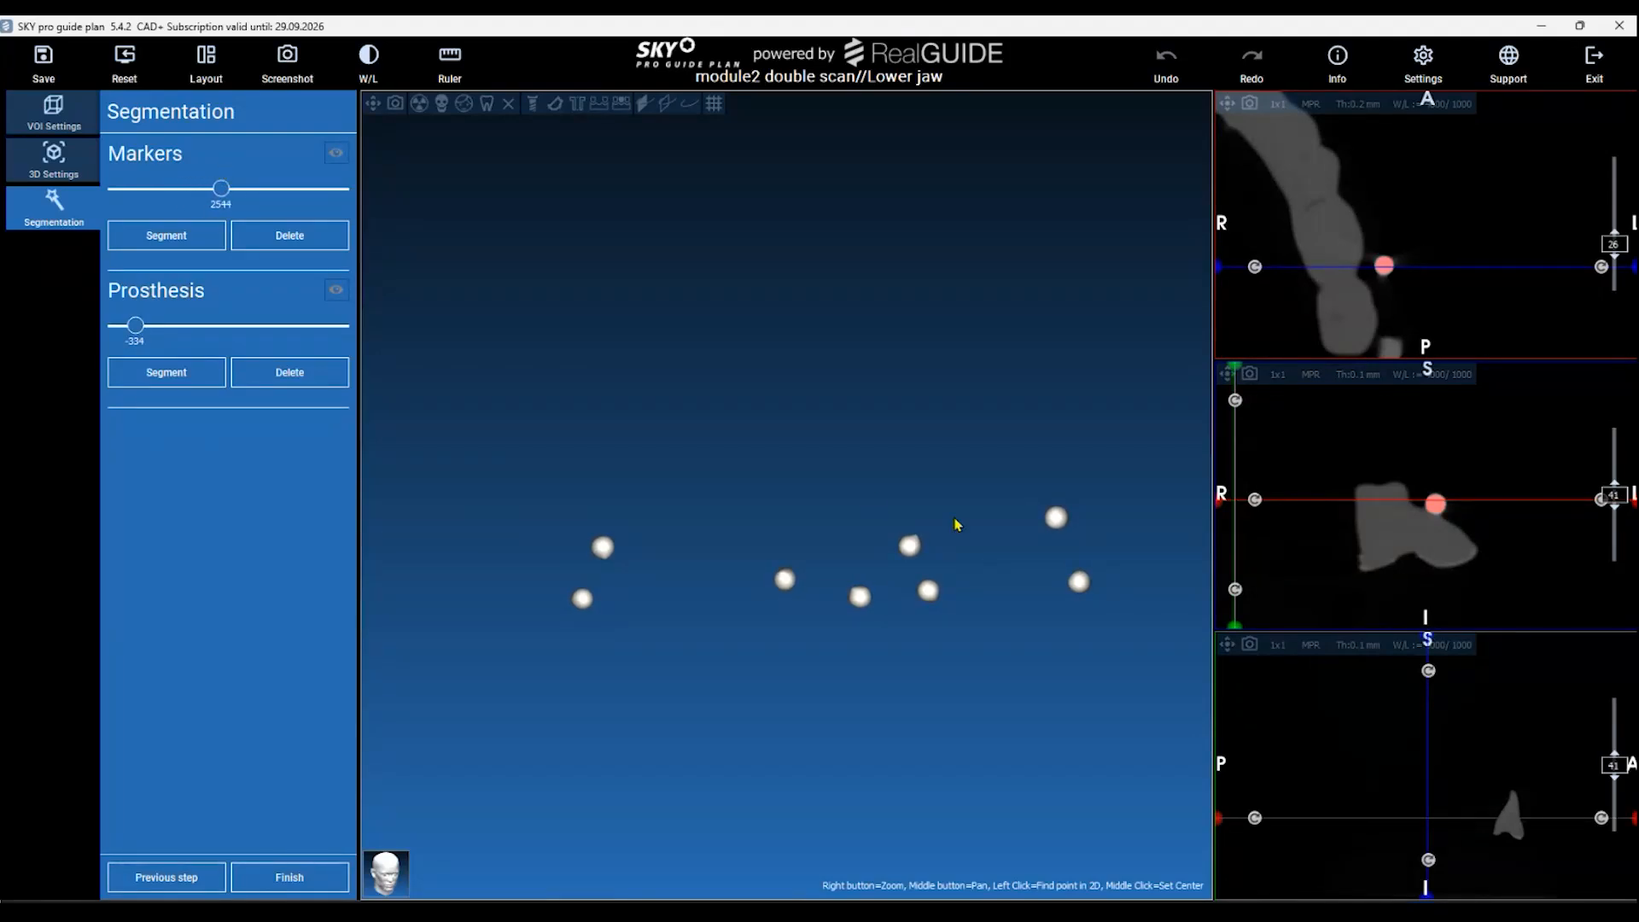
pyautogui.scroll(2, 948, 527)
pyautogui.scroll(-2, 881, 661)
pyautogui.moveTo(832, 437)
pyautogui.mouseDown()
pyautogui.moveTo(824, 591)
pyautogui.moveTo(845, 702)
pyautogui.moveTo(823, 486)
pyautogui.moveTo(772, 421)
pyautogui.moveTo(732, 426)
pyautogui.mouseUp()
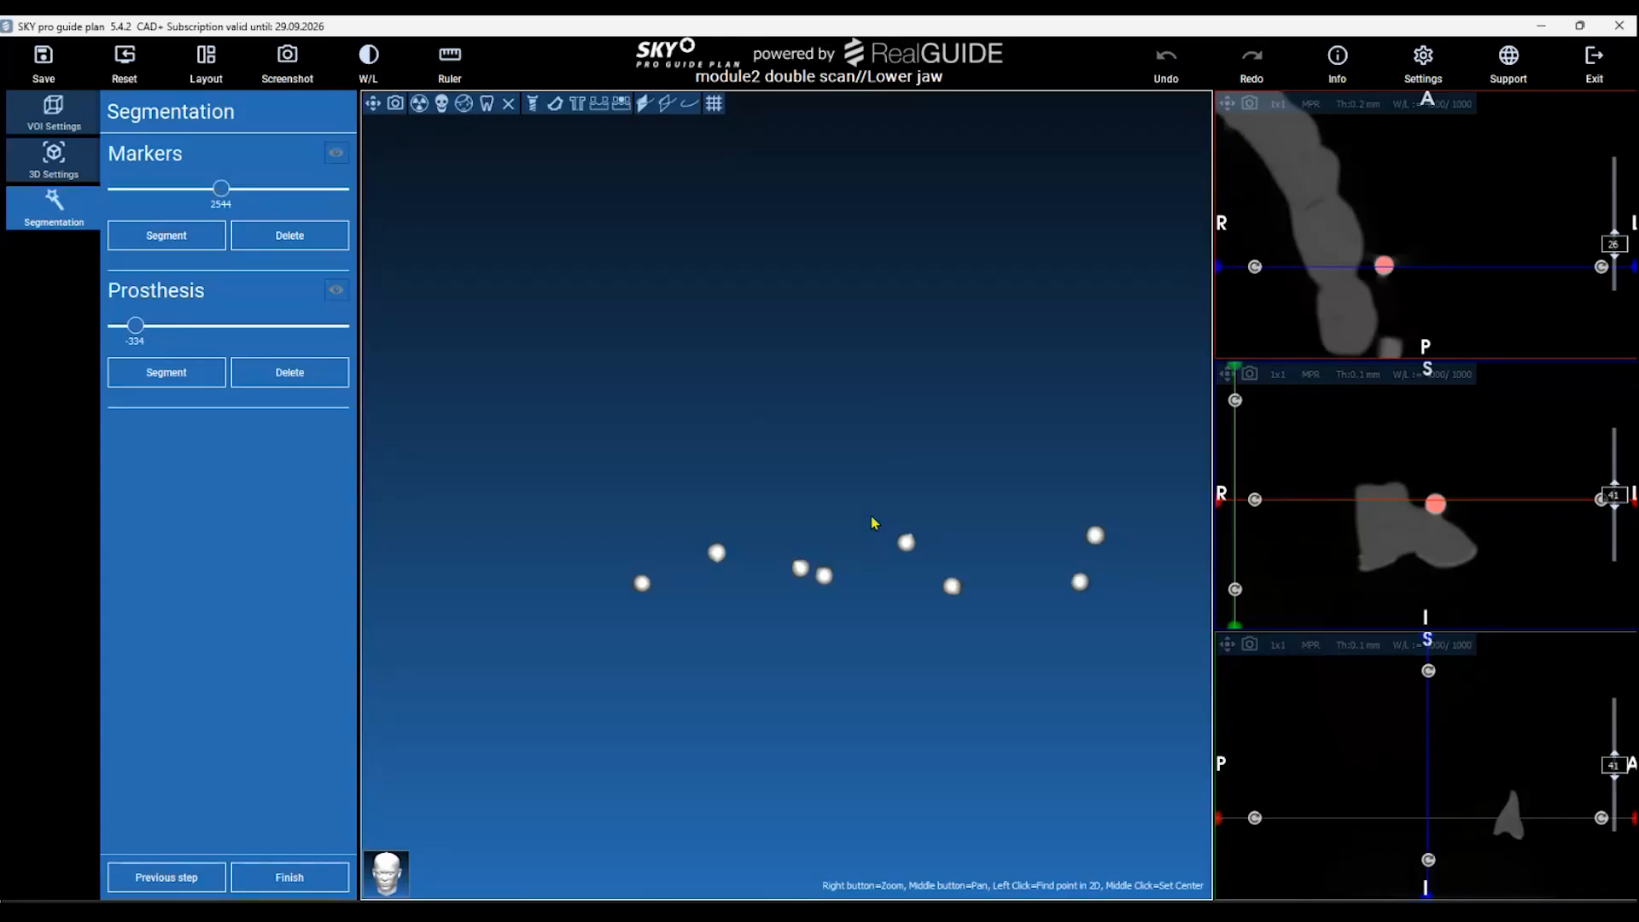
pyautogui.moveTo(981, 667); pyautogui.dragTo(833, 603, button='middle')
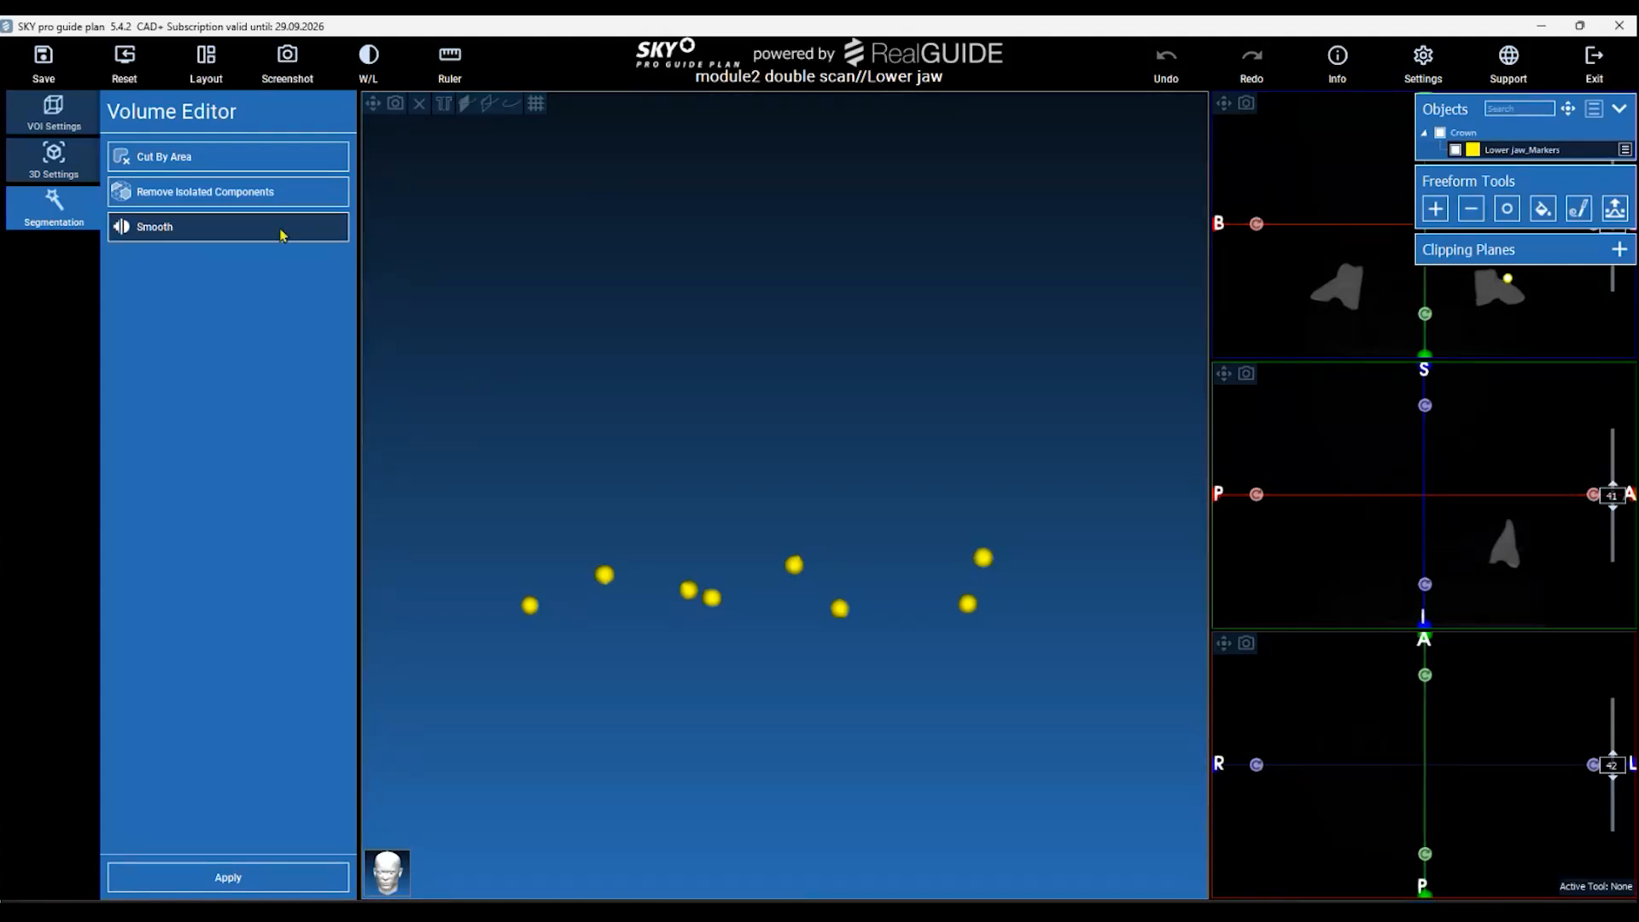
pyautogui.click(296, 884)
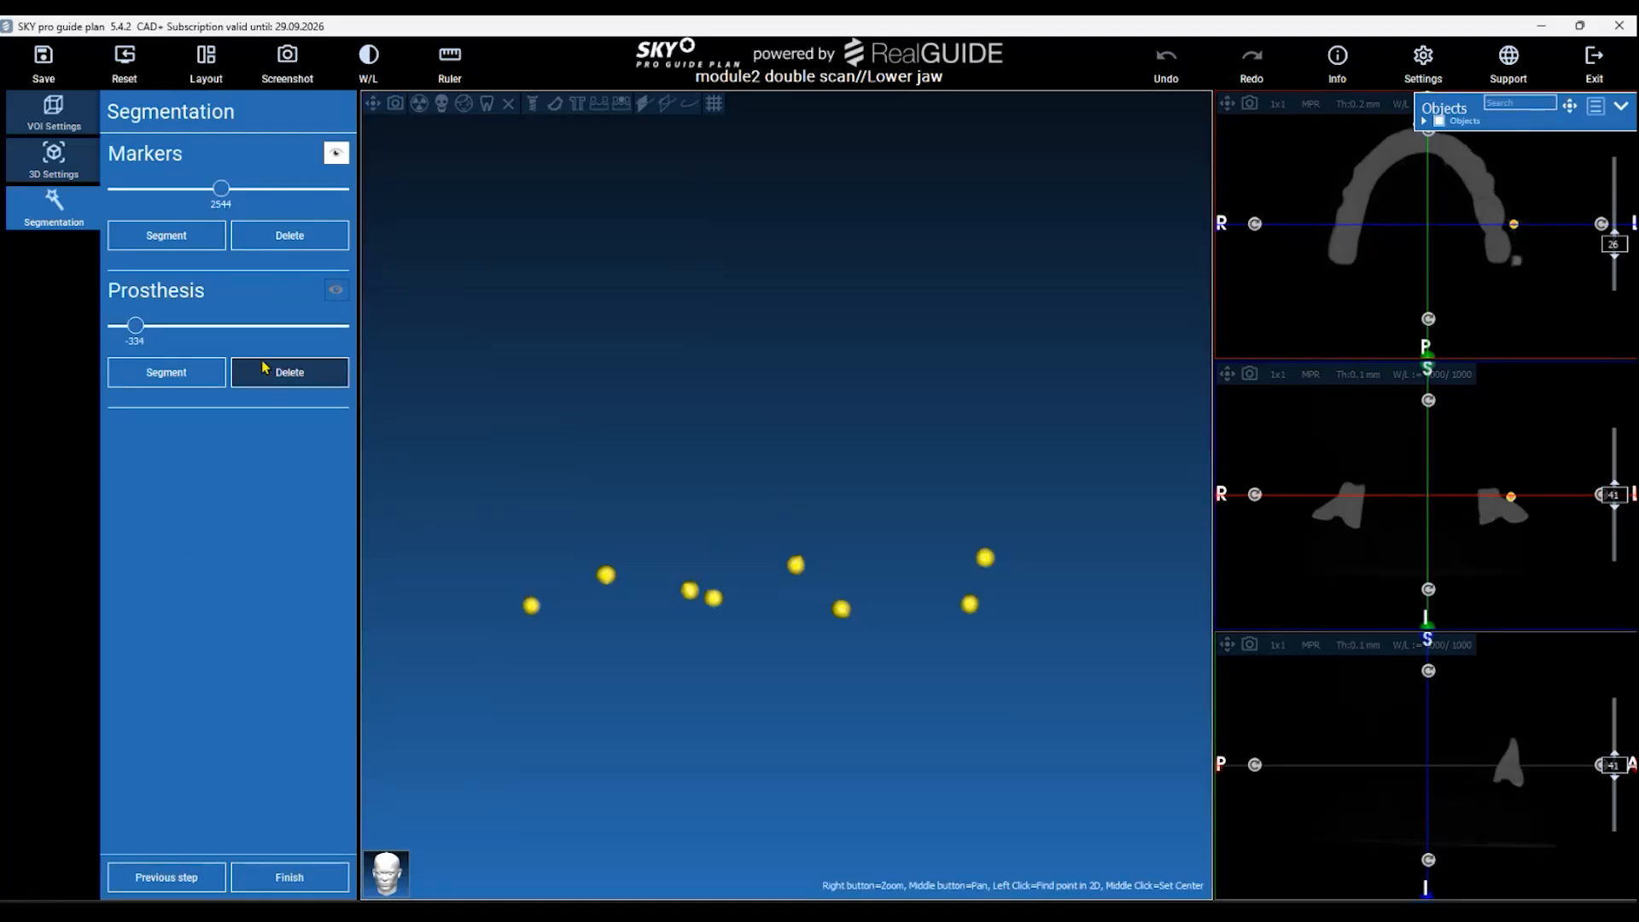
# Set the prosthesis threshold to -152 so the whole denture surface is captured, and segment the prosthesis.
pyautogui.moveTo(139, 330); pyautogui.dragTo(147, 326)
pyautogui.moveTo(767, 450); pyautogui.dragTo(736, 639)
pyautogui.moveTo(150, 329); pyautogui.dragTo(145, 327)
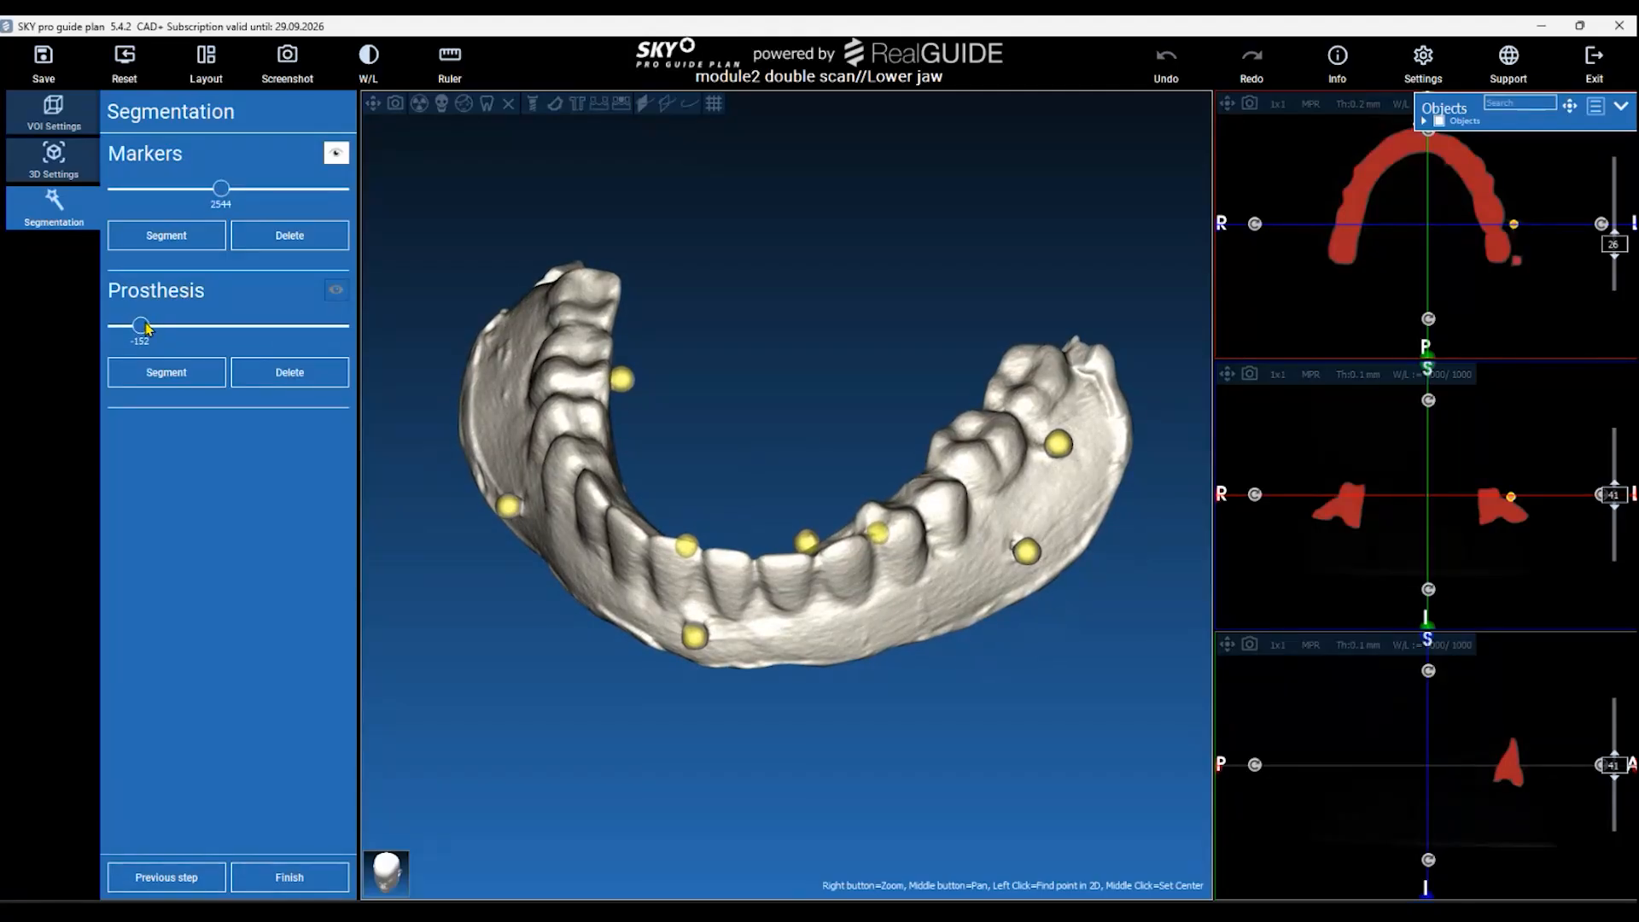
pyautogui.moveTo(546, 709); pyautogui.dragTo(597, 581)
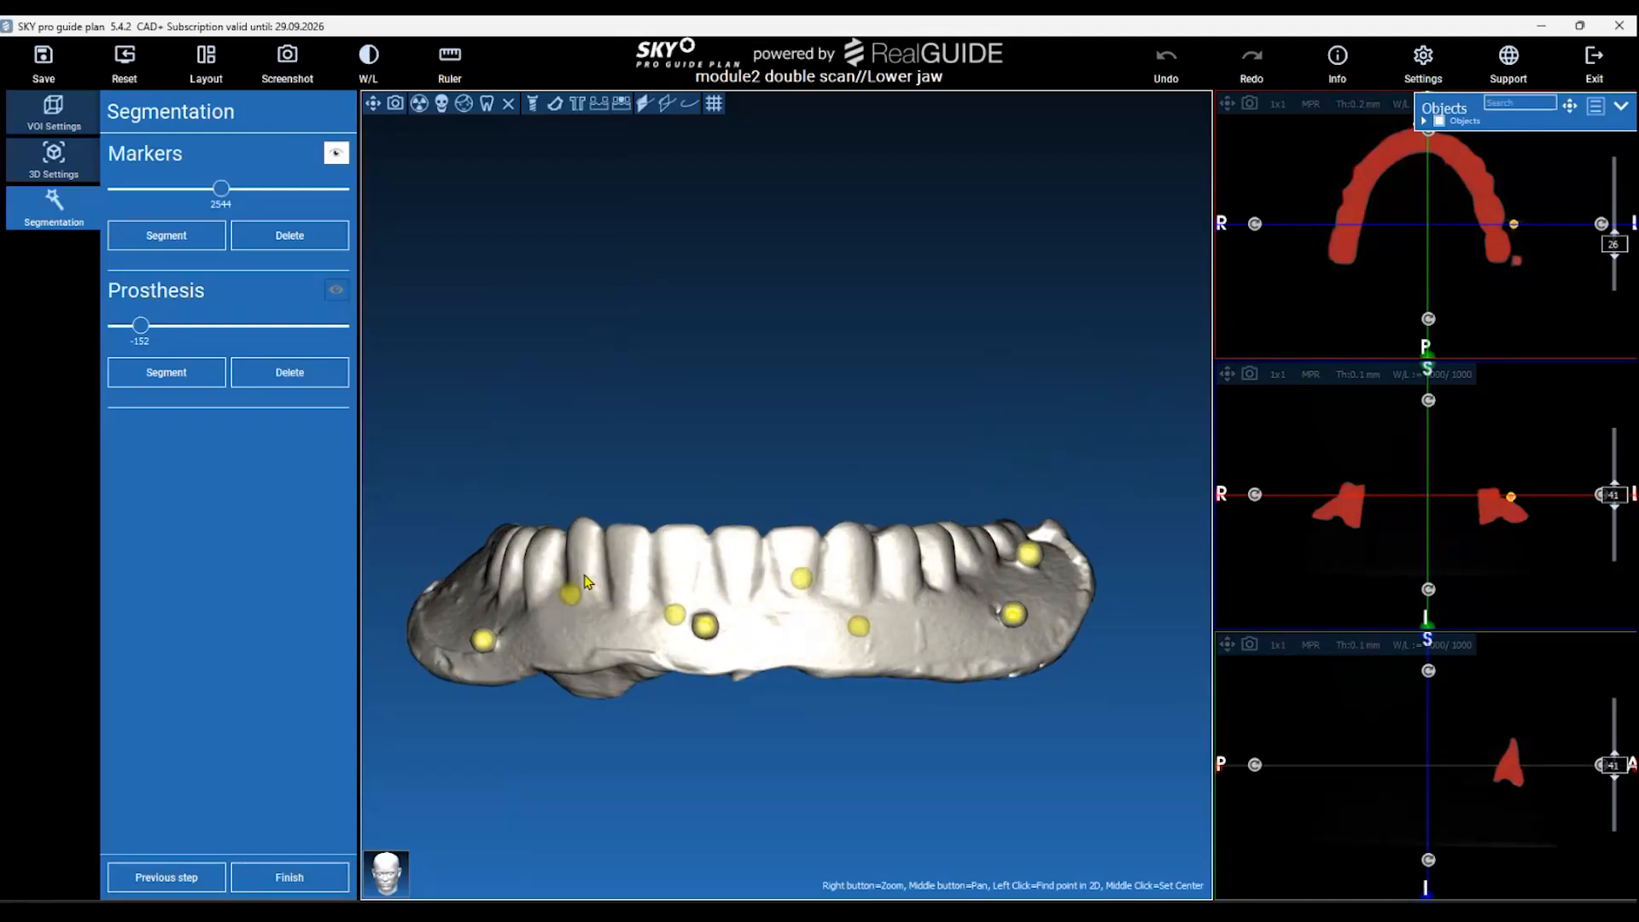
pyautogui.click(202, 379)
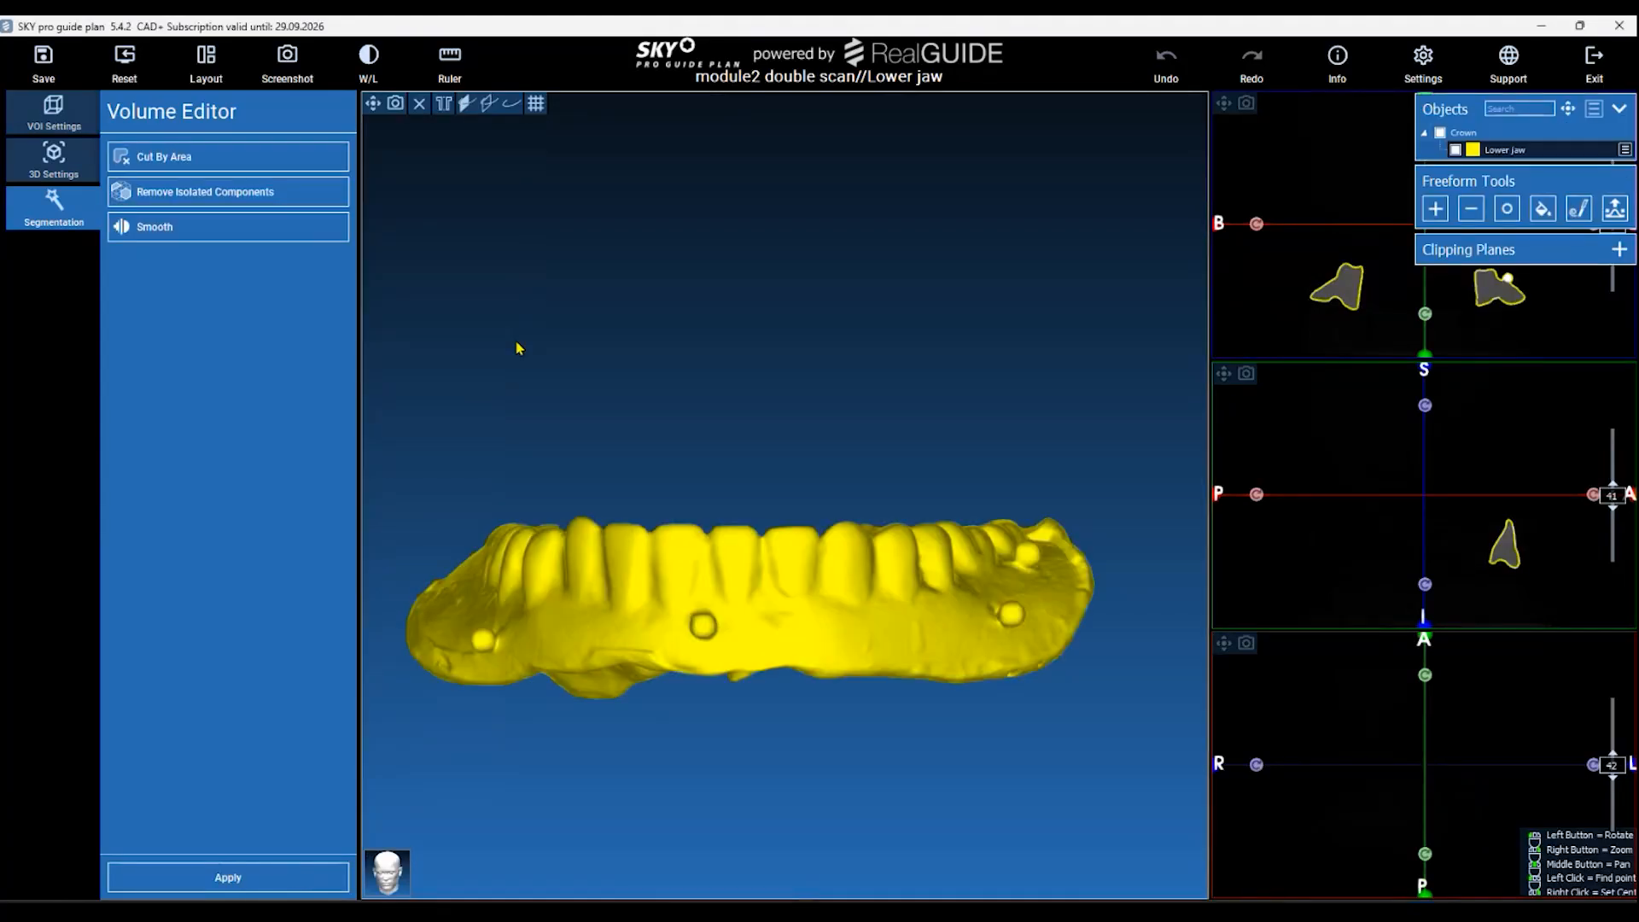
# Enlarge the 3D view and cut away the pointed artifact behind the right molars using Cut By Area.
pyautogui.click(373, 104)
pyautogui.moveTo(614, 245); pyautogui.dragTo(743, 606)
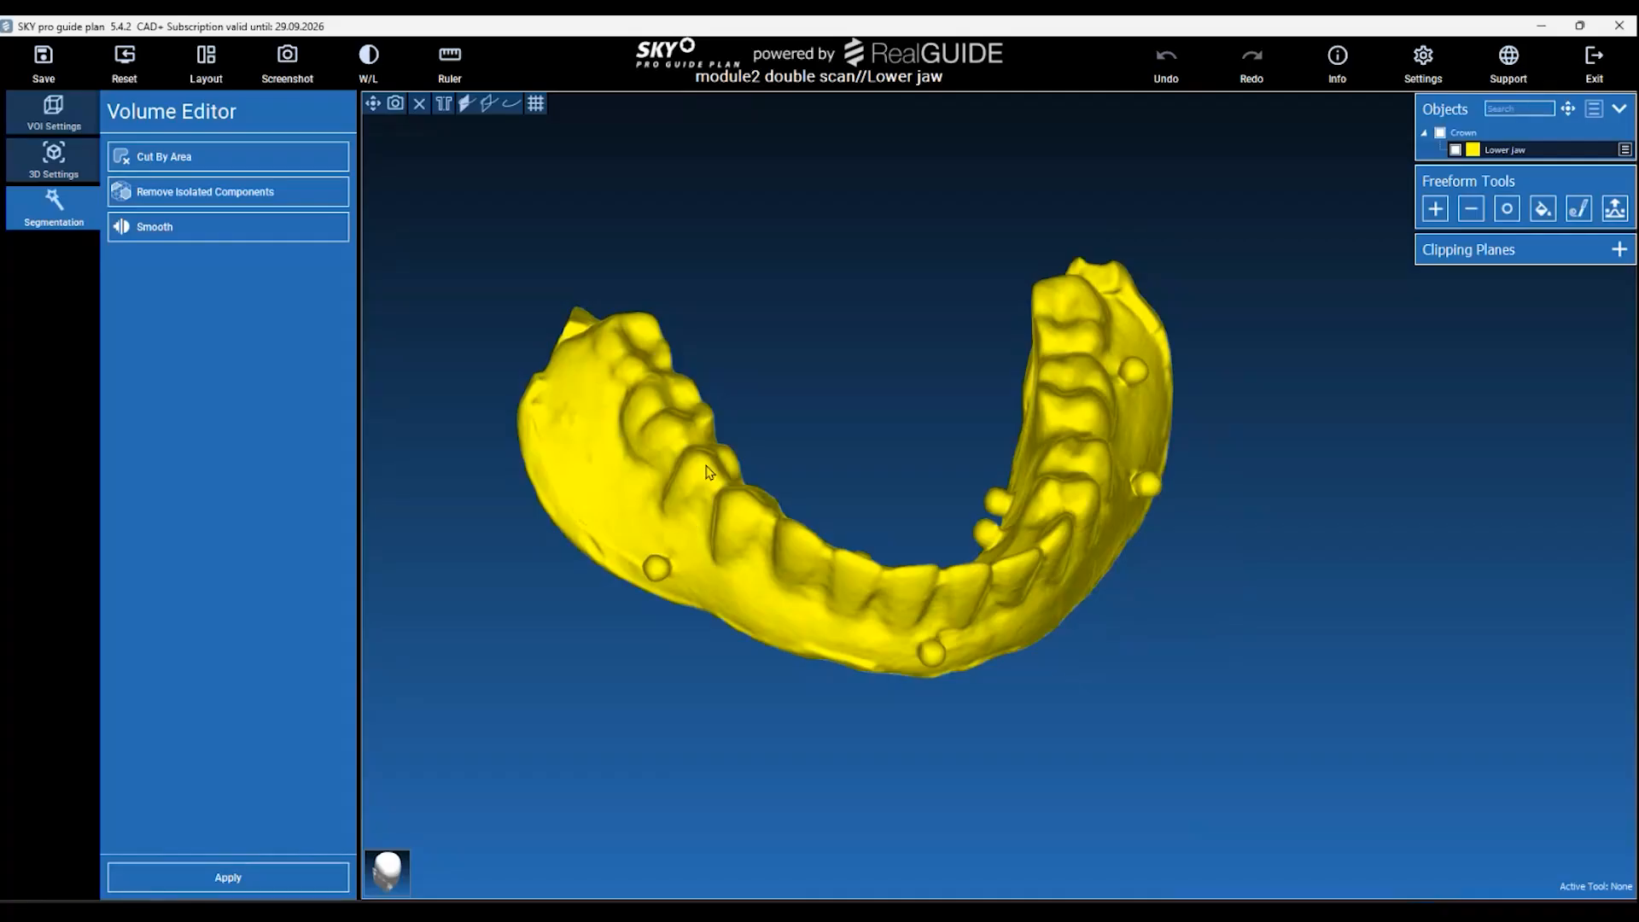
pyautogui.moveTo(841, 381); pyautogui.dragTo(741, 406)
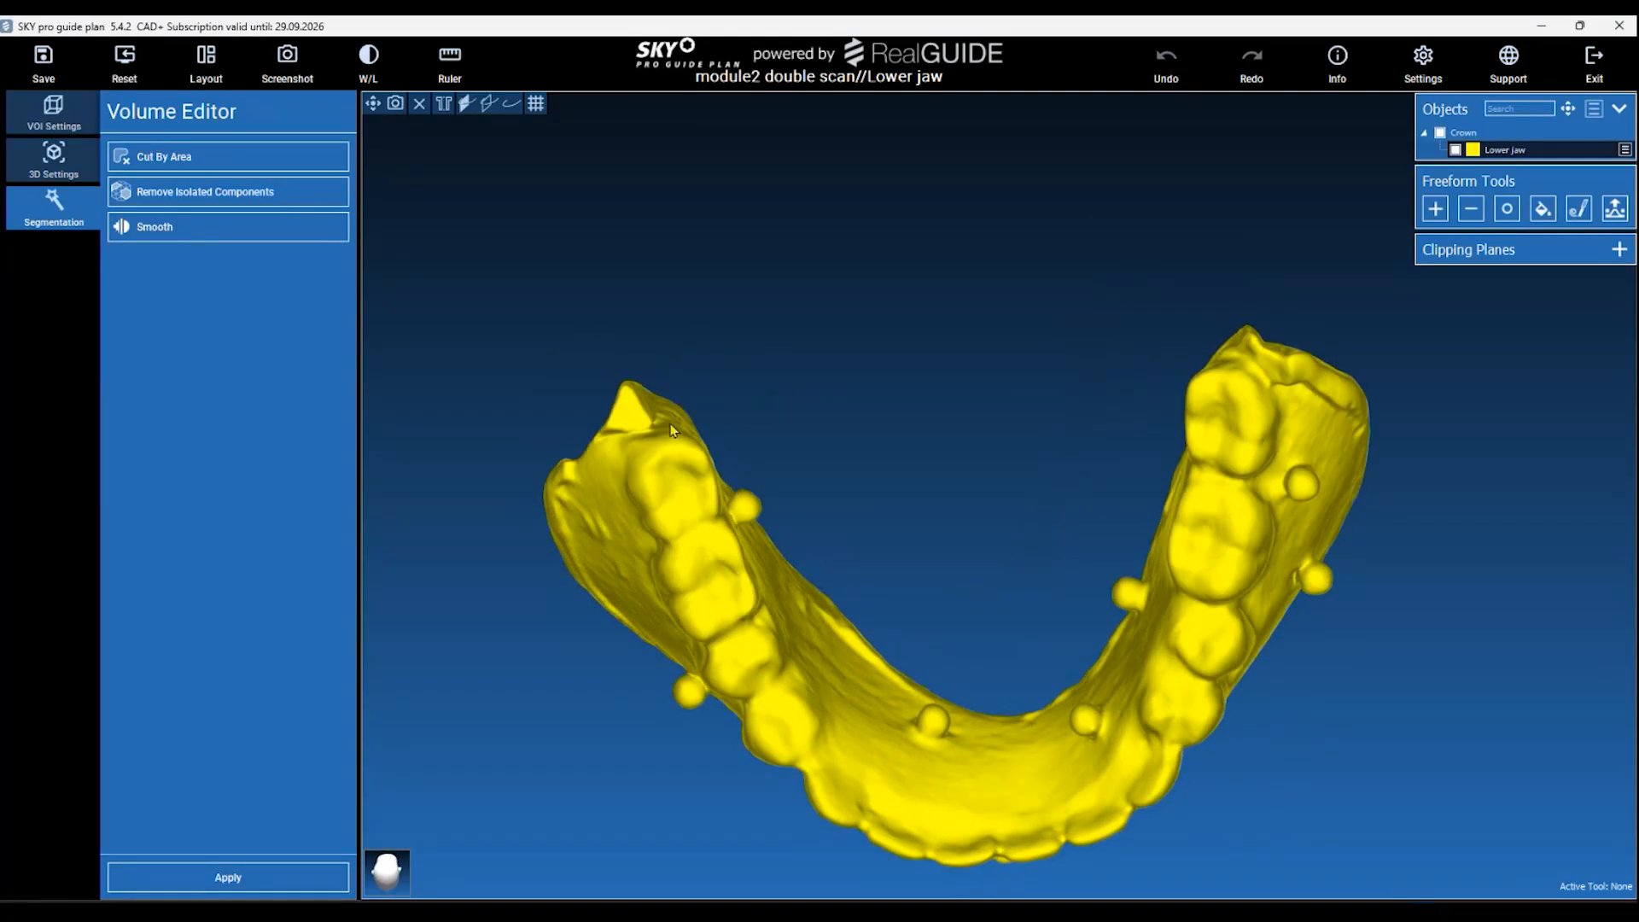
pyautogui.click(217, 158)
pyautogui.click(515, 401)
pyautogui.click(563, 441)
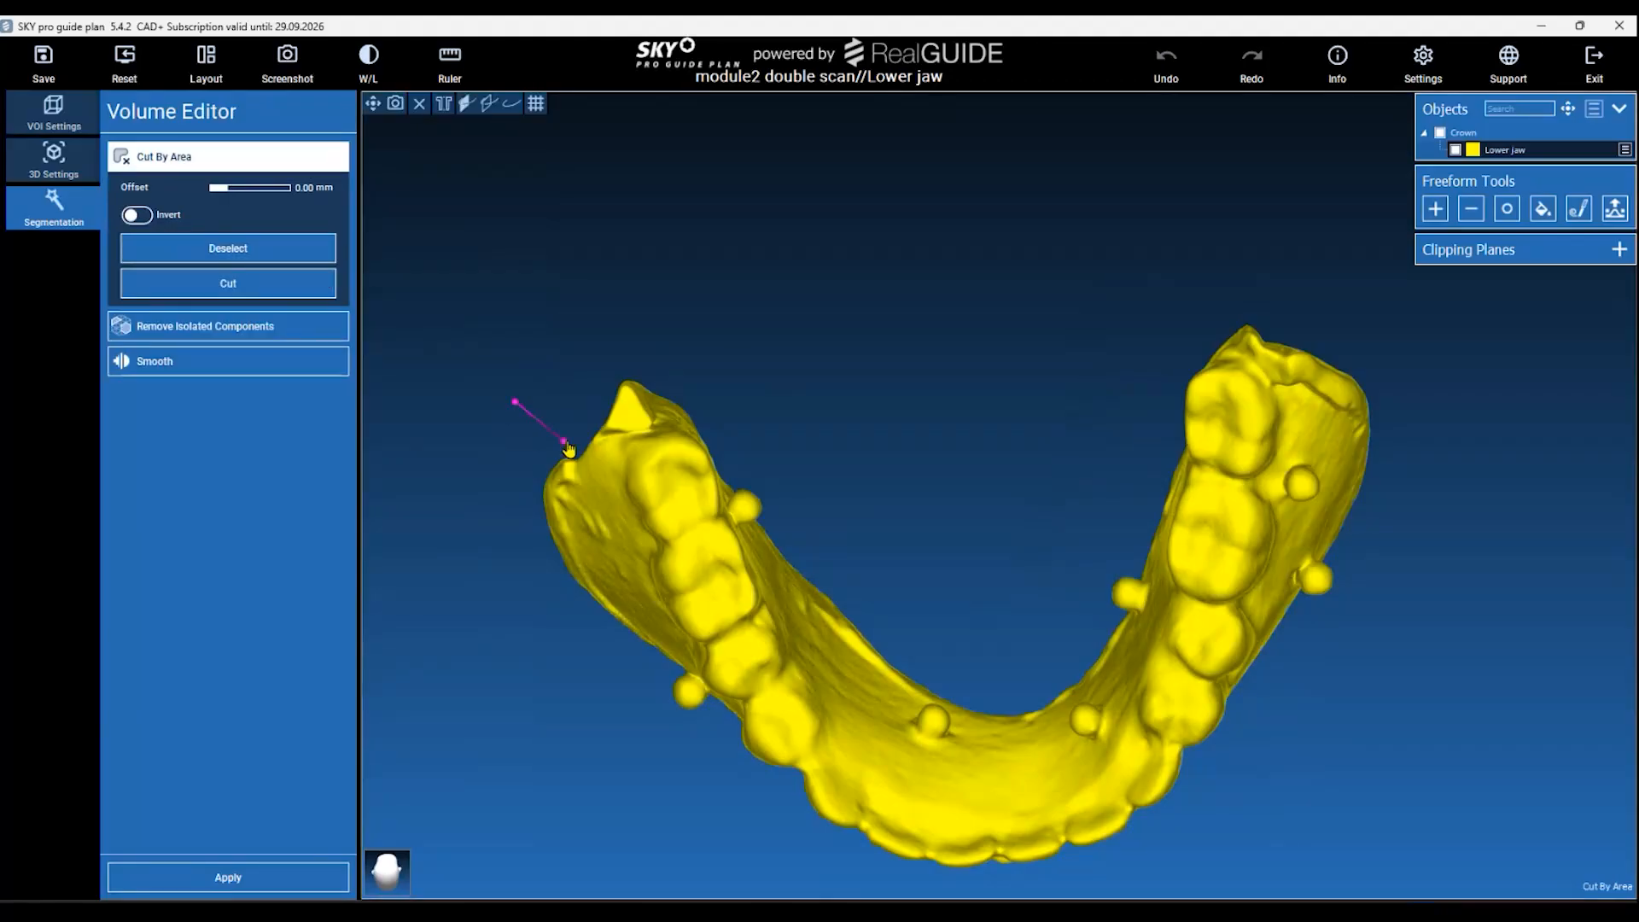
pyautogui.click(694, 419)
pyautogui.click(826, 367)
pyautogui.click(794, 311)
pyautogui.click(220, 291)
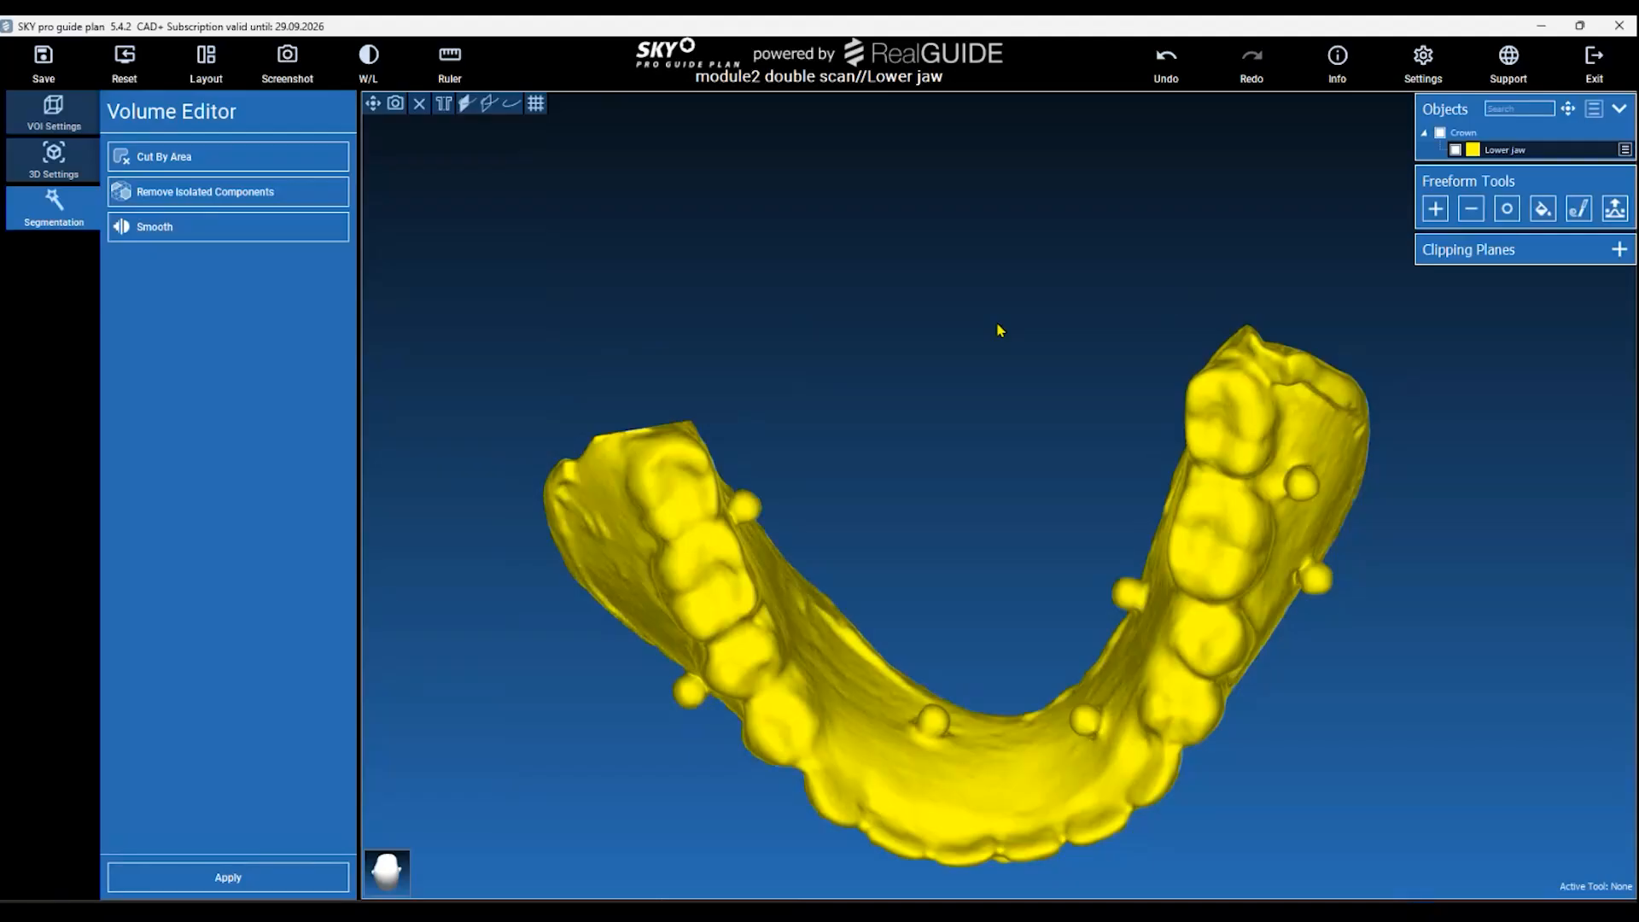
# Outline the ragged distal end behind the left molars with Cut By Area and cut it off.
pyautogui.click(220, 160)
pyautogui.click(1193, 302)
pyautogui.click(1189, 336)
pyautogui.click(1286, 376)
pyautogui.click(1379, 403)
pyautogui.click(1467, 392)
pyautogui.click(1423, 329)
pyautogui.click(1328, 288)
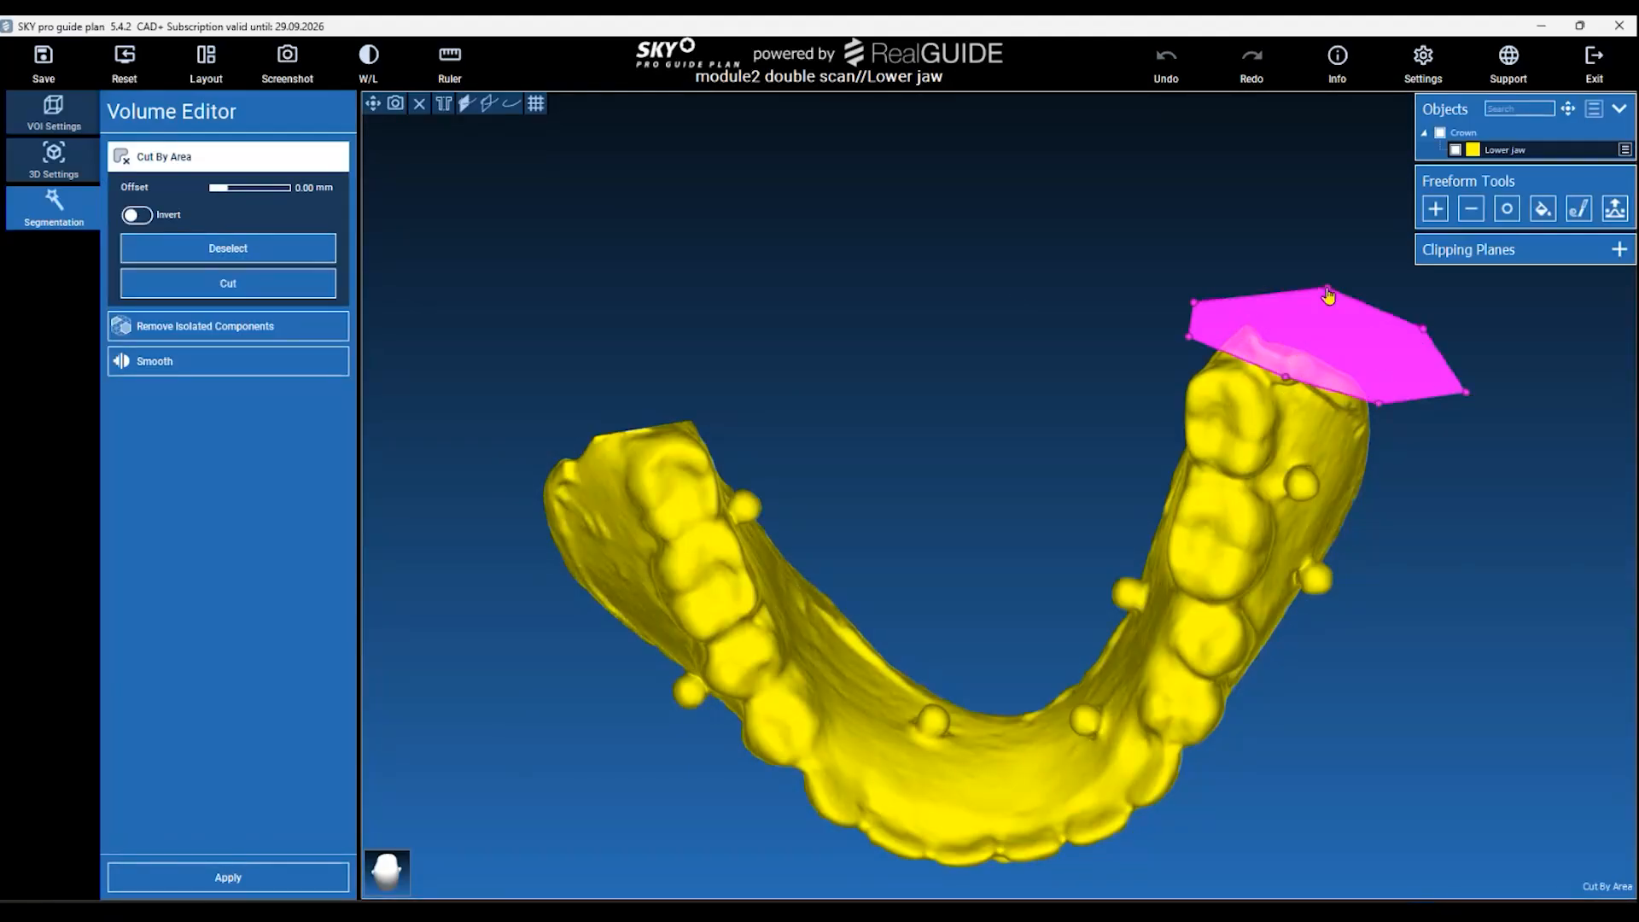
pyautogui.click(229, 282)
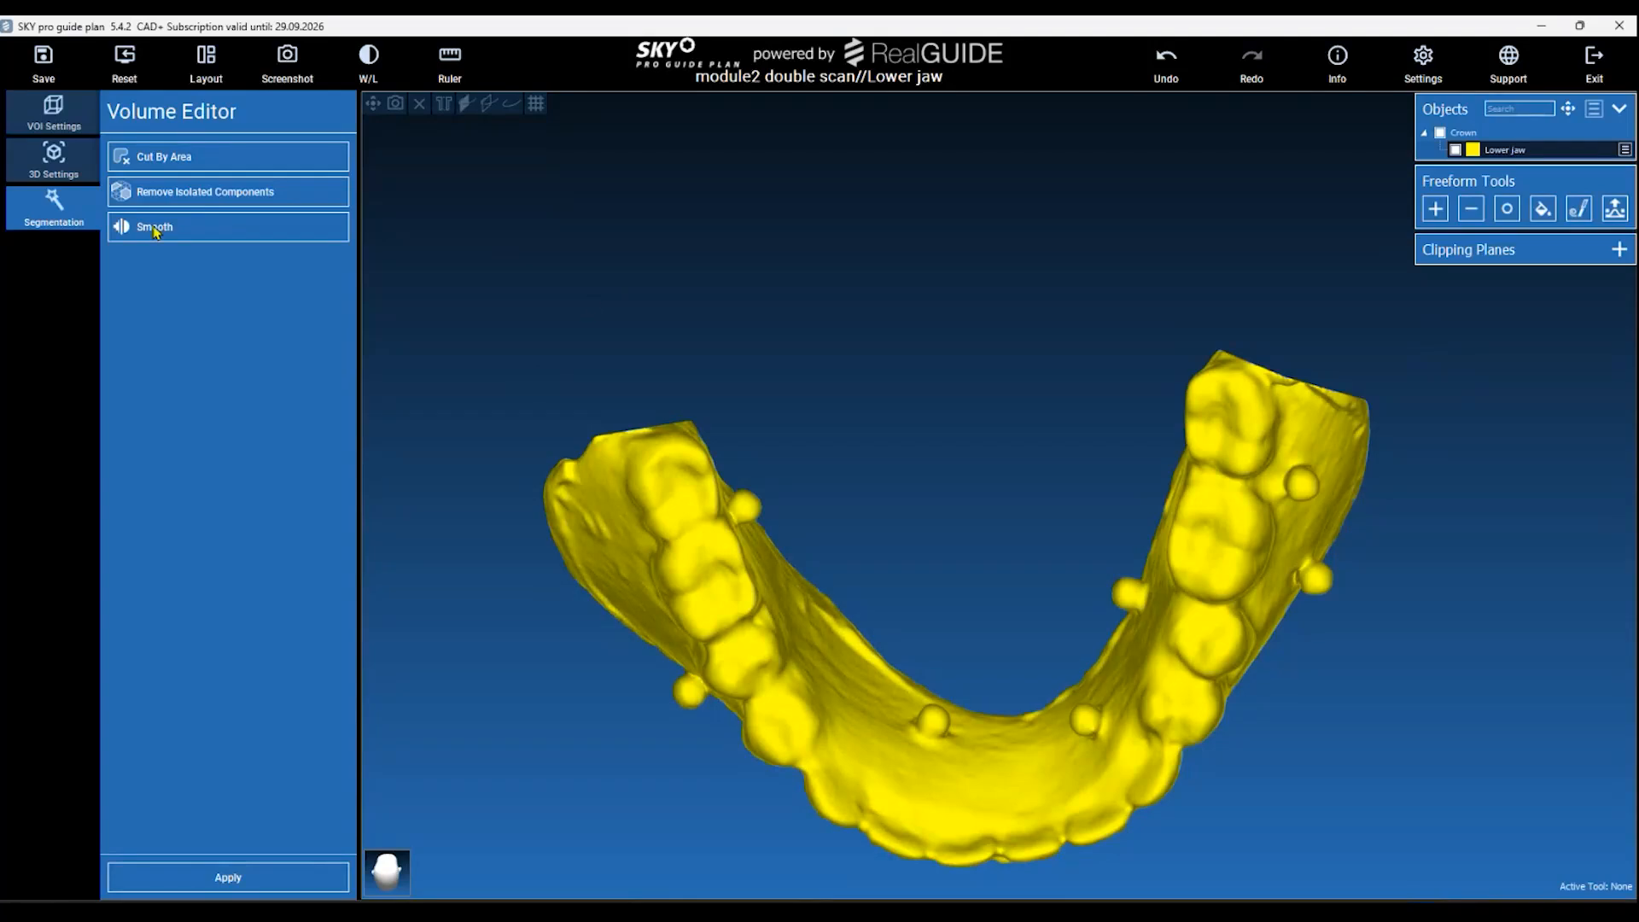
# Erase the marker on the right buccal flange with the freeform Remove tool, adapting the brush diameter to its size.
pyautogui.scroll(-2, 845, 395)
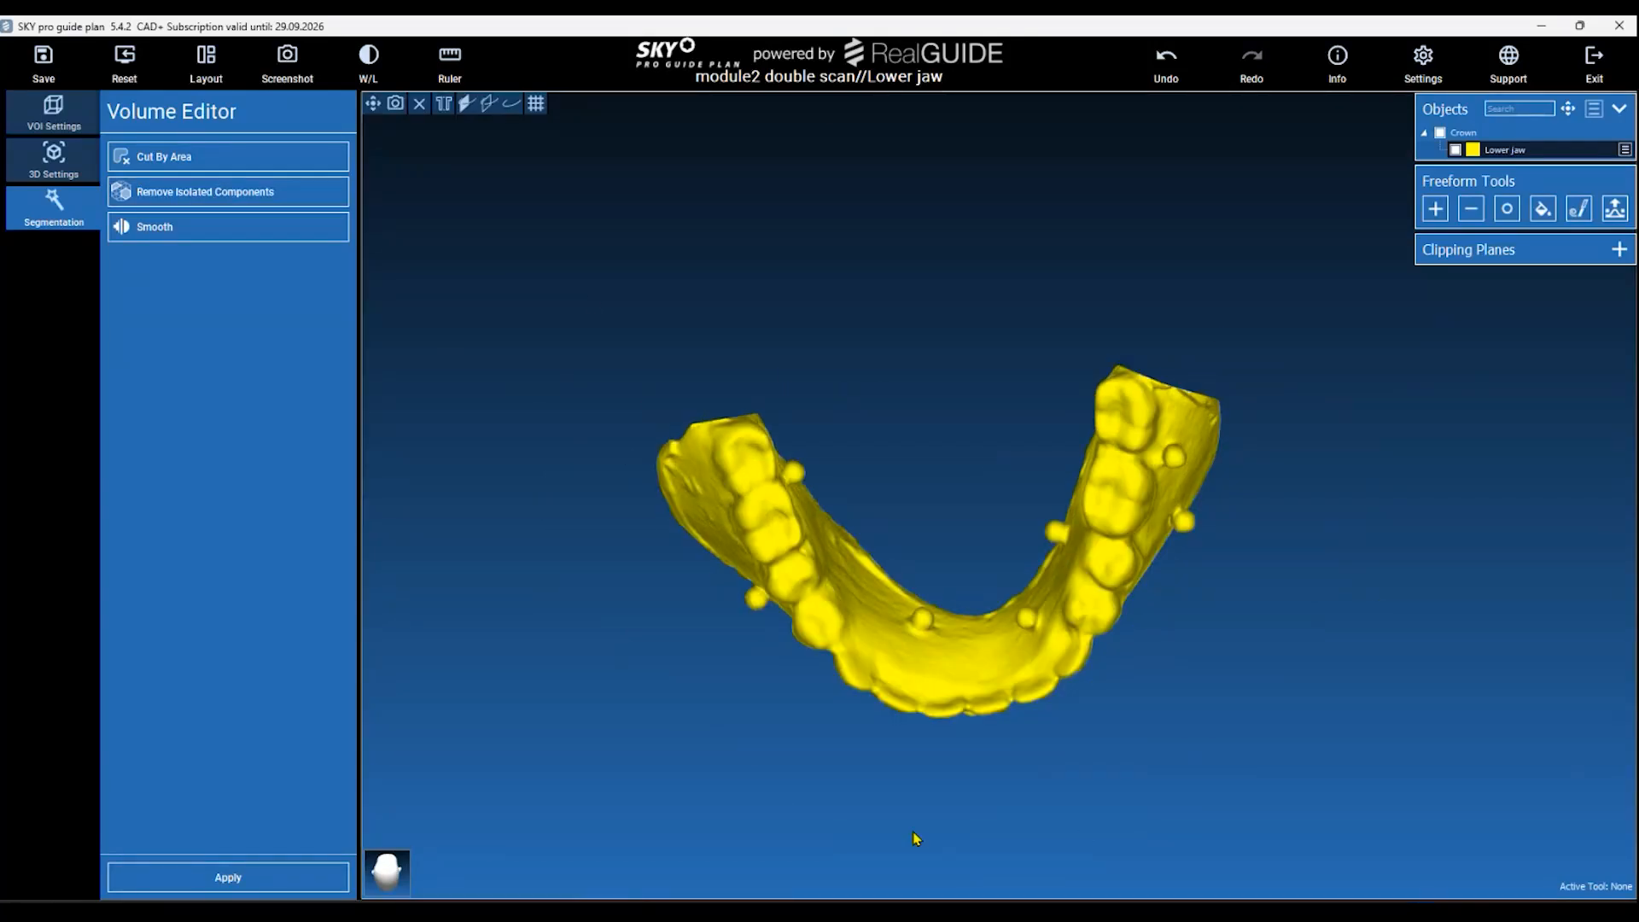
pyautogui.moveTo(916, 839); pyautogui.dragTo(950, 640)
pyautogui.moveTo(571, 321); pyautogui.dragTo(702, 238)
pyautogui.moveTo(1109, 607); pyautogui.dragTo(1140, 376)
pyautogui.scroll(6, 674, 619)
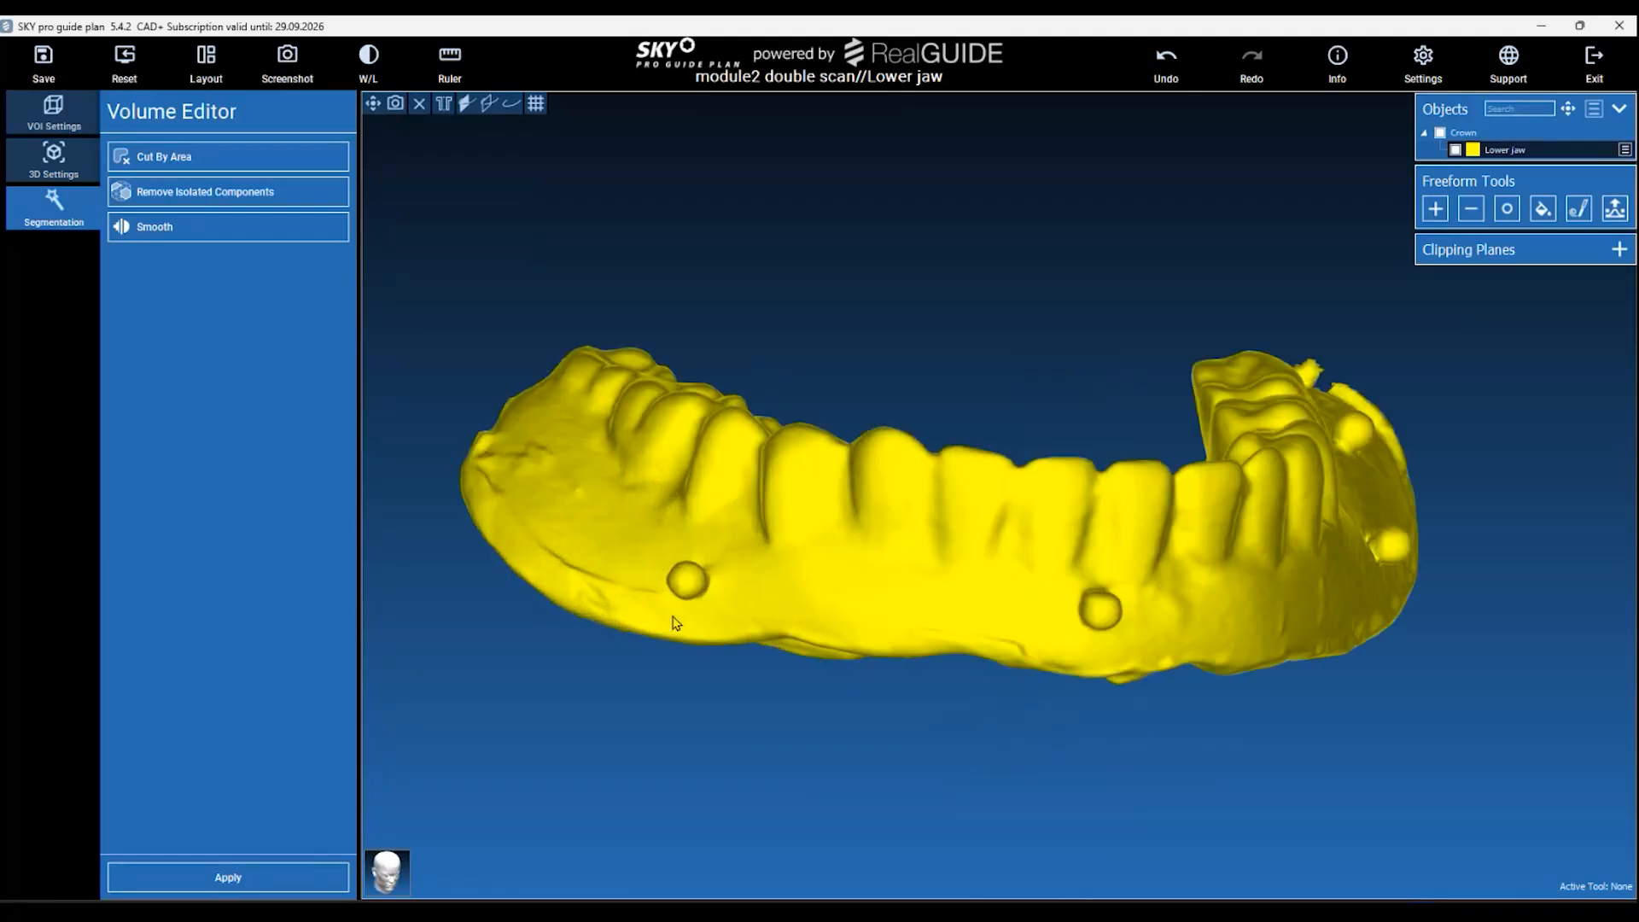
pyautogui.click(1469, 208)
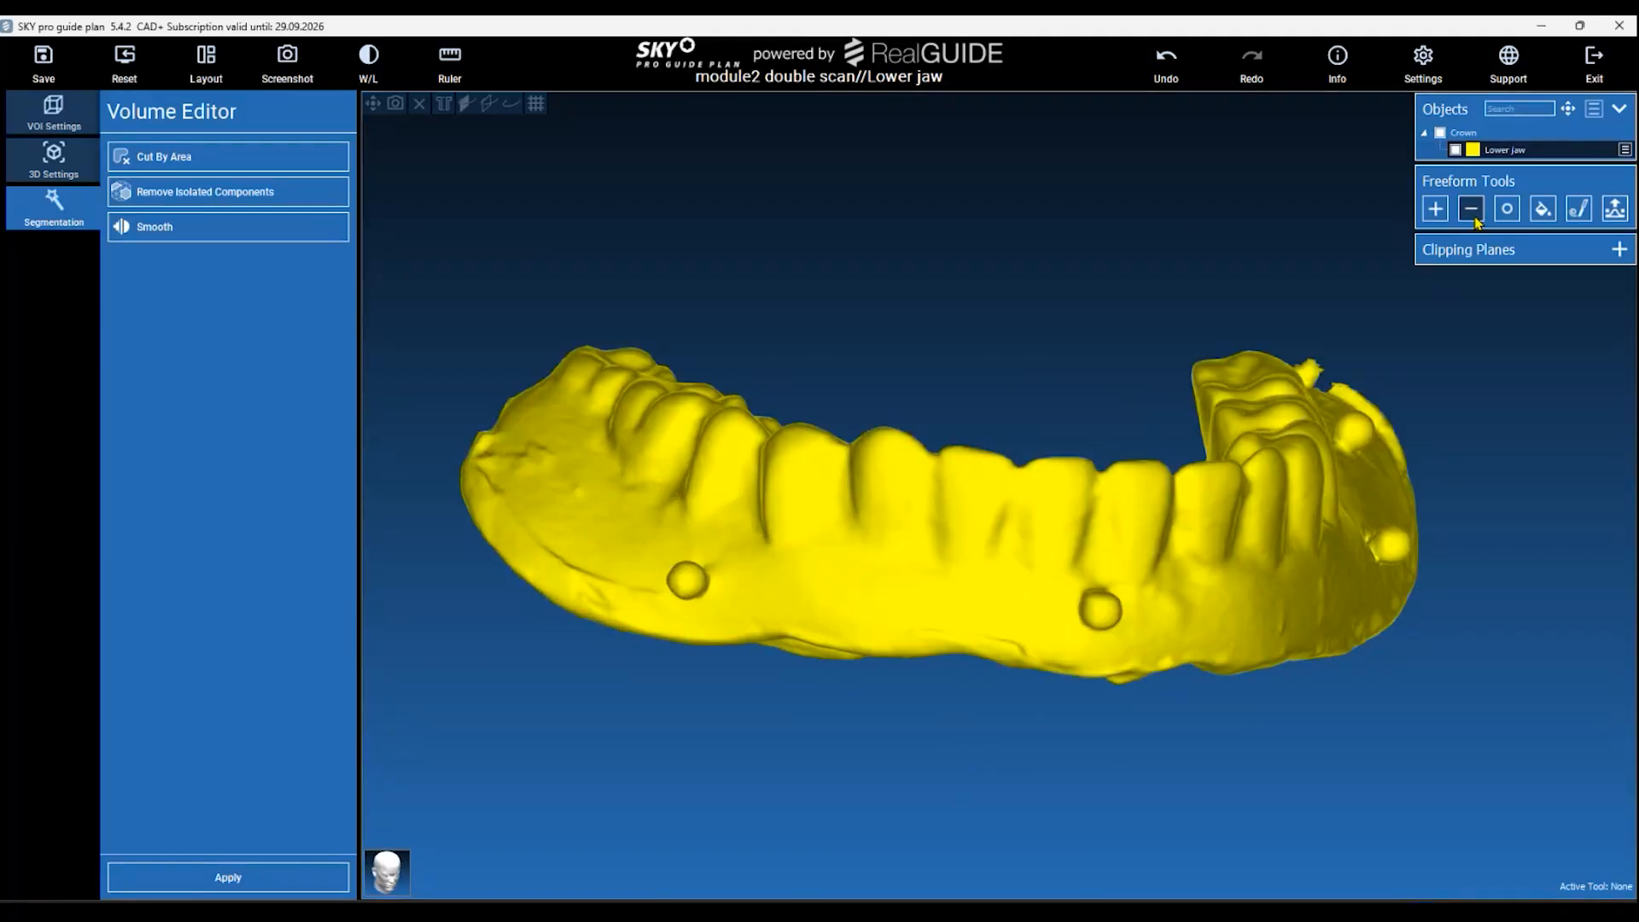
pyautogui.scroll(2, 683, 583)
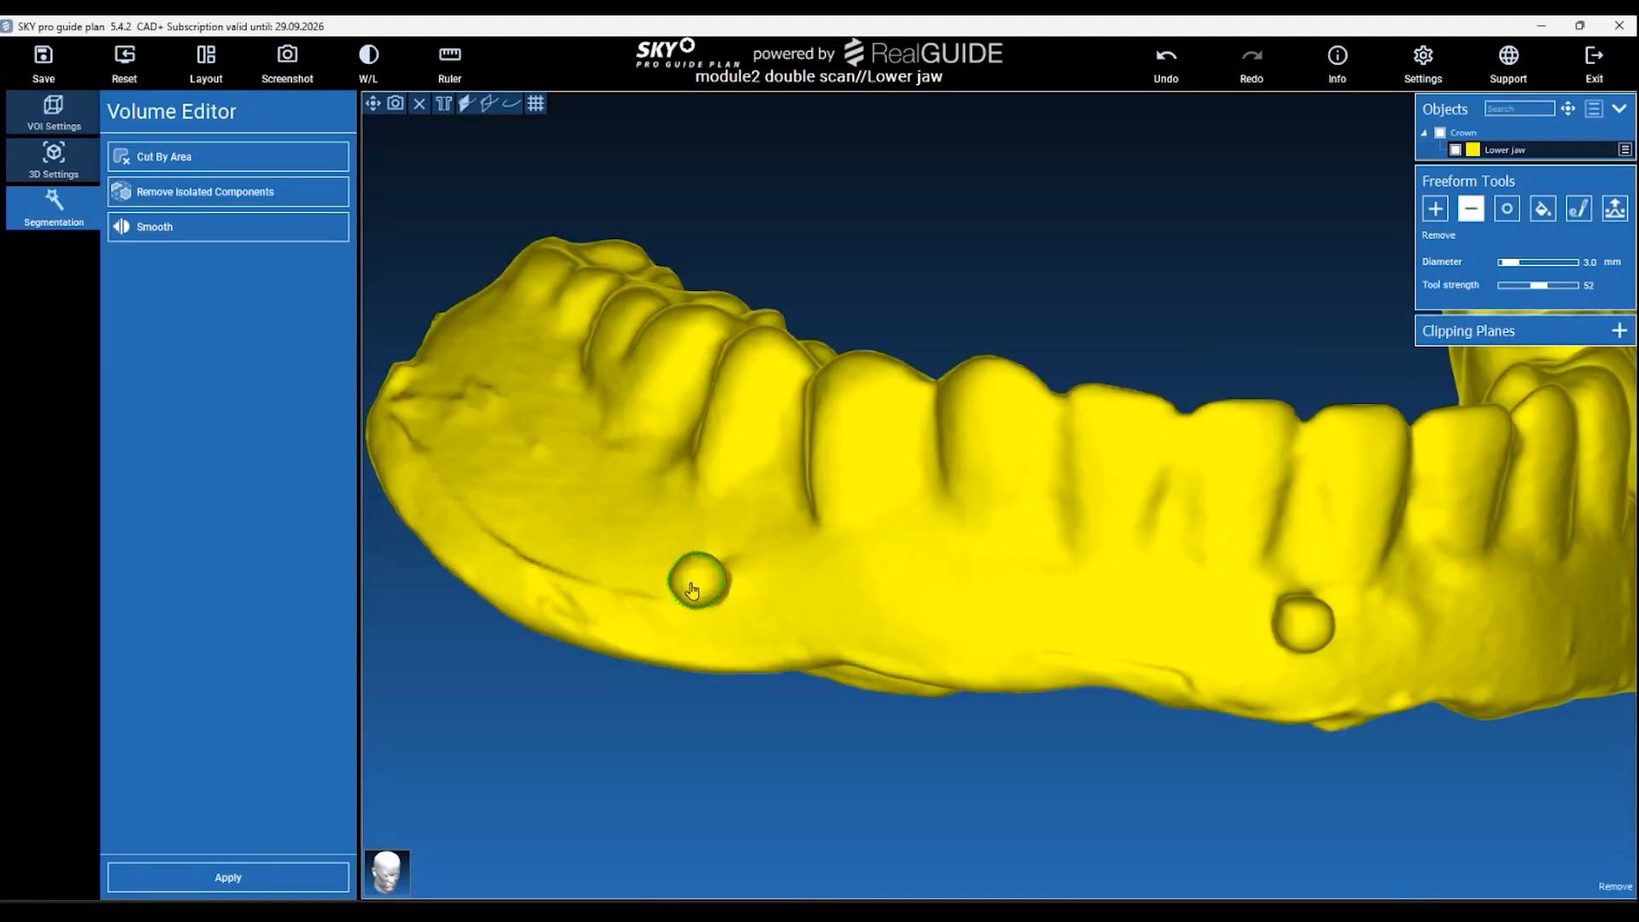
pyautogui.click(693, 589)
pyautogui.click(695, 589)
pyautogui.keyDown('ctrl'); pyautogui.scroll(-4, 707, 589); pyautogui.keyUp('ctrl')
pyautogui.click(708, 589)
pyautogui.keyDown('ctrl'); pyautogui.scroll(2, 1303, 635); pyautogui.keyUp('ctrl')
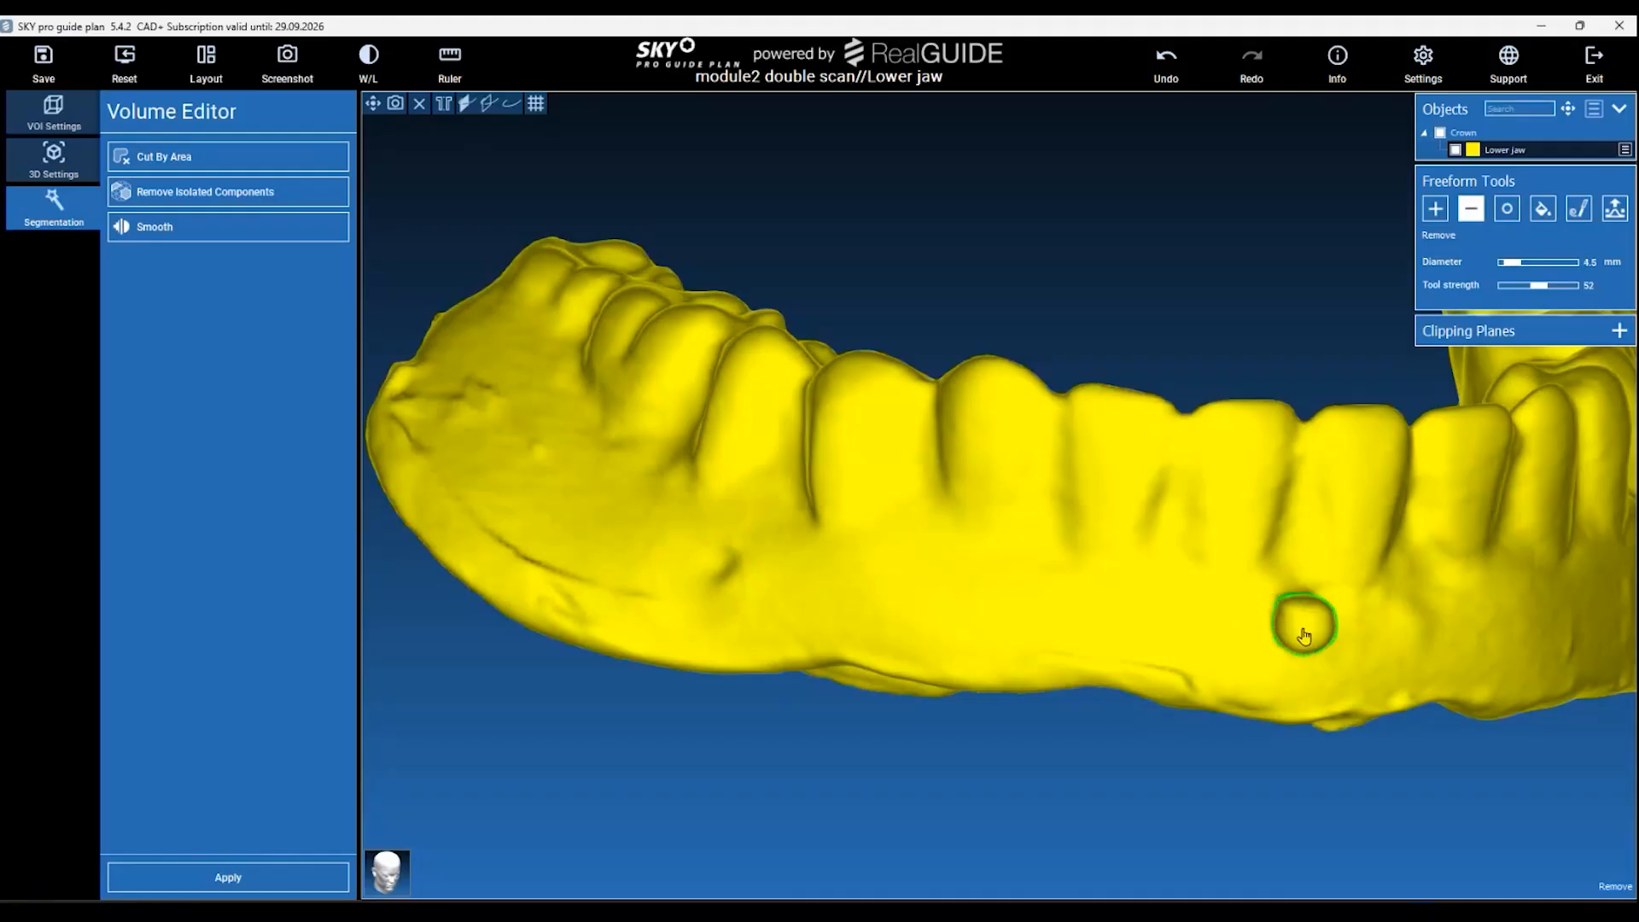
# Erase the marker on the front labial surface with the freeform Remove tool.
pyautogui.keyDown('ctrl'); pyautogui.scroll(3, 1303, 636); pyautogui.keyUp('ctrl')
pyautogui.keyDown('ctrl'); pyautogui.scroll(-3, 1304, 636); pyautogui.keyUp('ctrl')
pyautogui.moveTo(1143, 818)
pyautogui.mouseDown()
pyautogui.moveTo(949, 781)
pyautogui.moveTo(1039, 810)
pyautogui.mouseUp()
pyautogui.keyDown('ctrl'); pyautogui.scroll(1, 1157, 595); pyautogui.keyUp('ctrl')
pyautogui.keyDown('ctrl'); pyautogui.scroll(-1, 1159, 596); pyautogui.keyUp('ctrl')
# Erase both markers on the left buccal flange with the Remove tool, starting with a 4.0 mm diameter.
pyautogui.click(1162, 596)
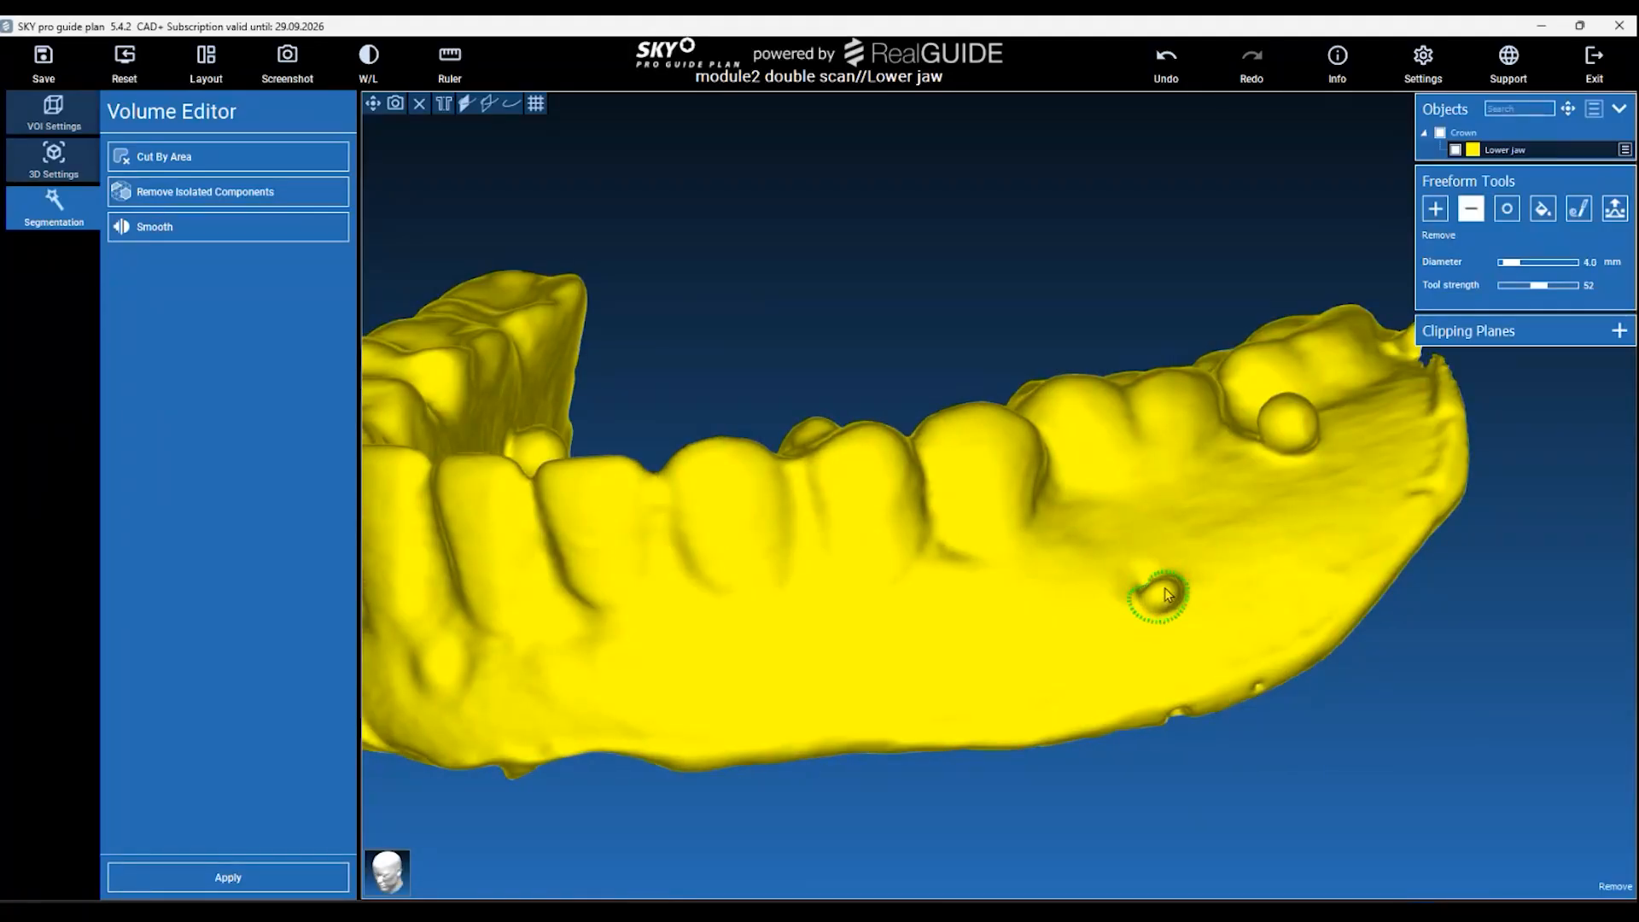
pyautogui.click(1162, 594)
pyautogui.keyDown('ctrl'); pyautogui.scroll(-1, 1287, 431); pyautogui.keyUp('ctrl')
pyautogui.keyDown('ctrl'); pyautogui.scroll(2, 1287, 431); pyautogui.keyUp('ctrl')
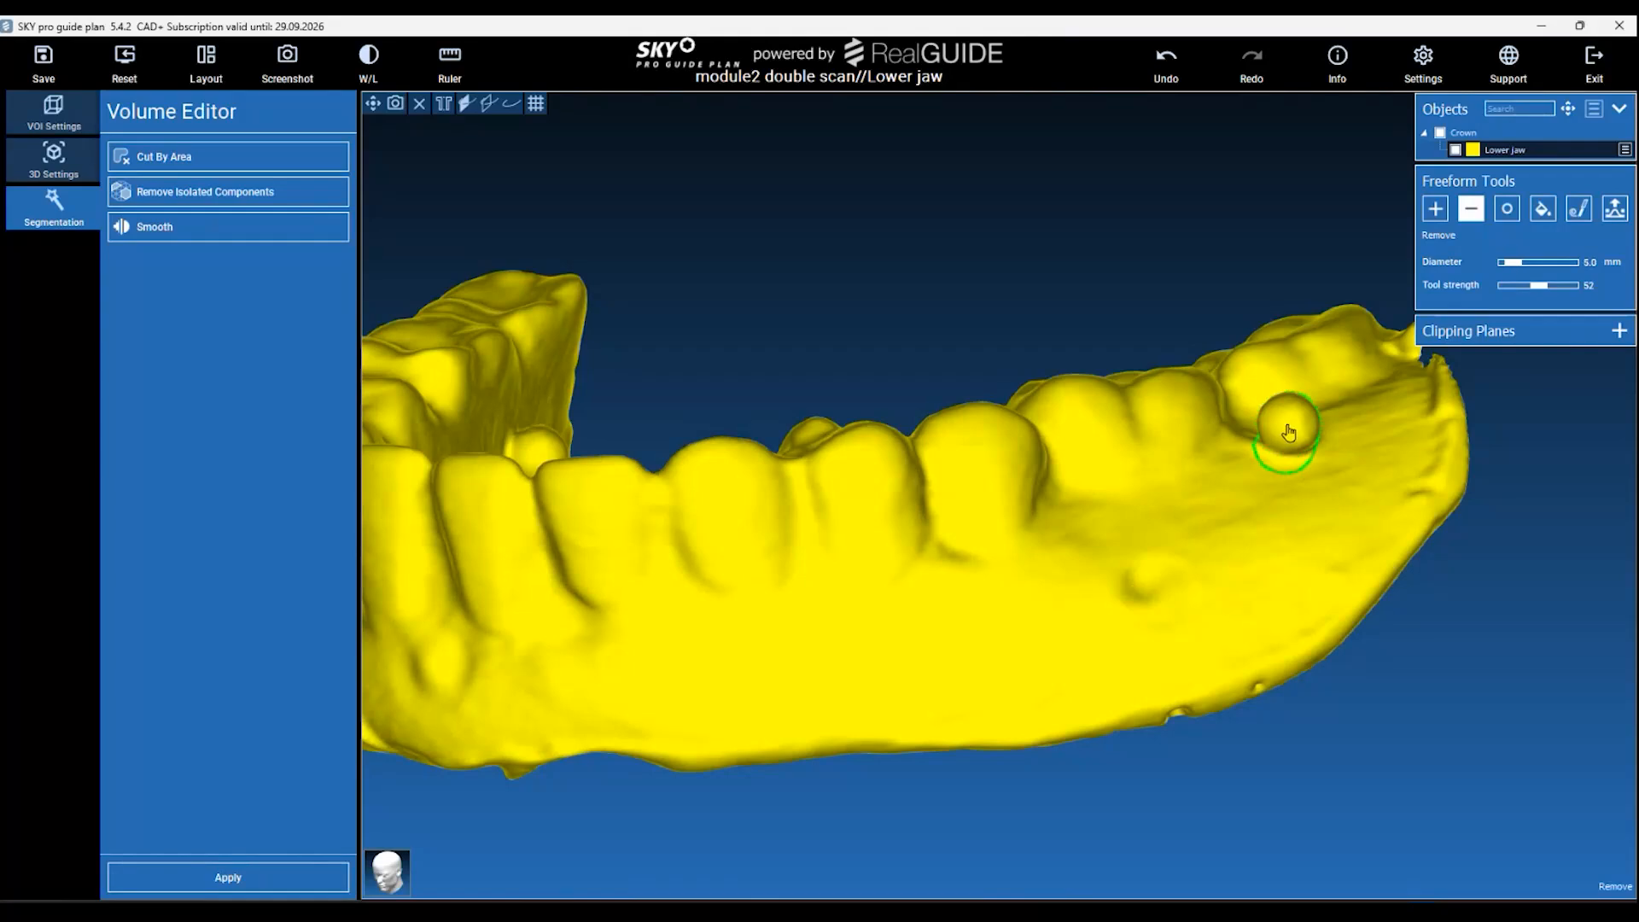
pyautogui.click(1290, 429)
pyautogui.click(1290, 431)
pyautogui.click(1289, 432)
pyautogui.click(1291, 447)
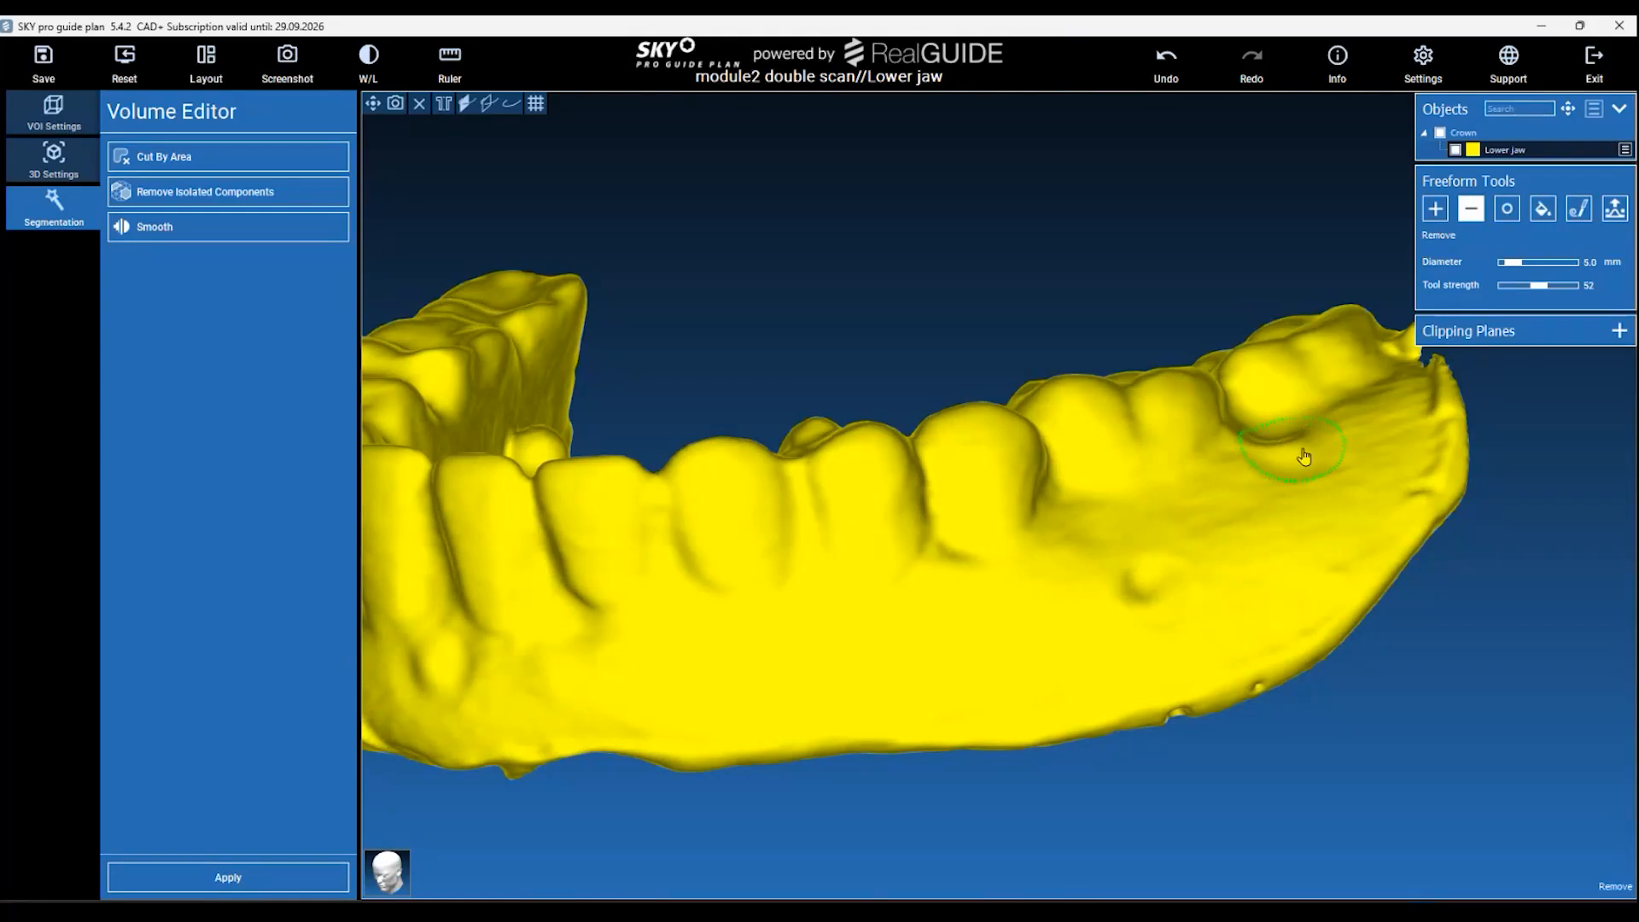
# Smooth the outer prosthesis surface where the markers were erased, using the freeform Smooth tool.
pyautogui.moveTo(1444, 555)
pyautogui.mouseDown()
pyautogui.moveTo(1405, 621)
pyautogui.moveTo(1447, 458)
pyautogui.mouseUp()
pyautogui.click(1507, 209)
pyautogui.moveTo(1165, 416); pyautogui.dragTo(957, 626)
pyautogui.scroll(-5, 957, 632)
pyautogui.moveTo(1166, 750); pyautogui.dragTo(978, 736)
pyautogui.moveTo(777, 687)
pyautogui.mouseDown()
pyautogui.moveTo(476, 604)
pyautogui.moveTo(508, 622)
pyautogui.moveTo(1097, 668)
pyautogui.mouseUp()
pyautogui.moveTo(1037, 534)
pyautogui.mouseDown()
pyautogui.moveTo(1002, 472)
pyautogui.moveTo(863, 439)
pyautogui.moveTo(459, 630)
pyautogui.moveTo(809, 713)
pyautogui.moveTo(1013, 509)
pyautogui.moveTo(1153, 426)
pyautogui.mouseUp()
# Return to the Remove tool and erase the lingual marker beside the right molars.
pyautogui.click(1471, 210)
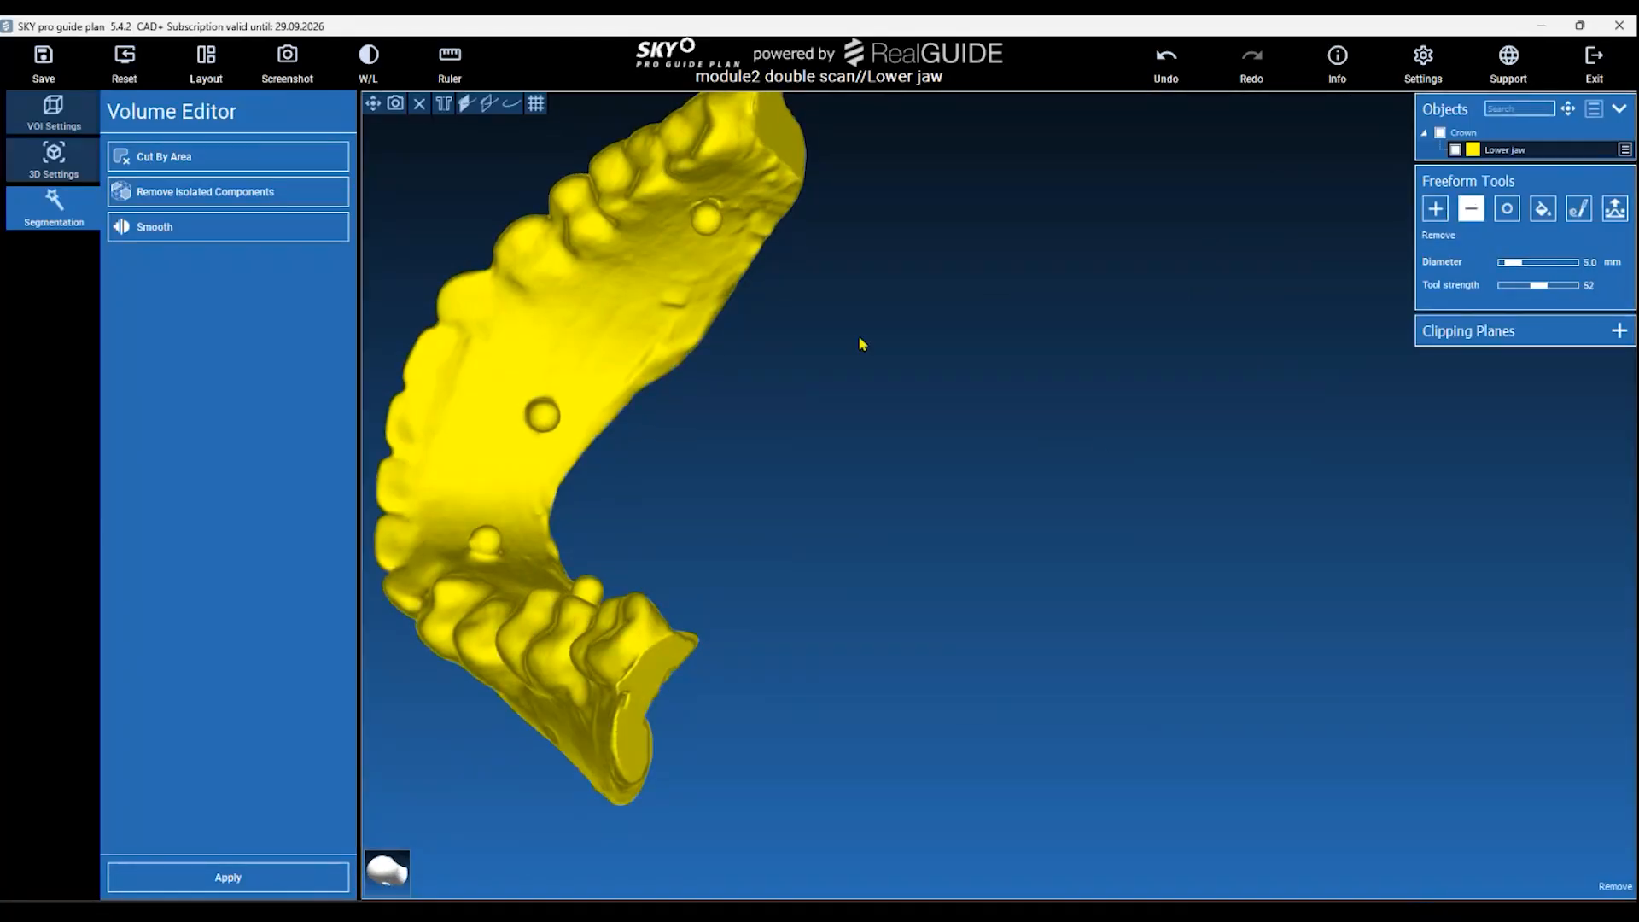
pyautogui.scroll(5, 987, 574)
pyautogui.keyDown('ctrl'); pyautogui.scroll(2, 812, 487); pyautogui.keyUp('ctrl')
pyautogui.keyDown('ctrl'); pyautogui.scroll(-1, 820, 496); pyautogui.keyUp('ctrl')
pyautogui.moveTo(820, 496); pyautogui.dragTo(811, 479)
pyautogui.keyDown('ctrl'); pyautogui.scroll(-1, 811, 479); pyautogui.keyUp('ctrl')
pyautogui.click(811, 478)
pyautogui.scroll(-2, 1020, 631)
pyautogui.moveTo(1006, 648); pyautogui.dragTo(835, 560)
# Erase the right anterior lingual marker down to the denture surface, reducing the brush diameter to 3.5 mm.
pyautogui.click(797, 470)
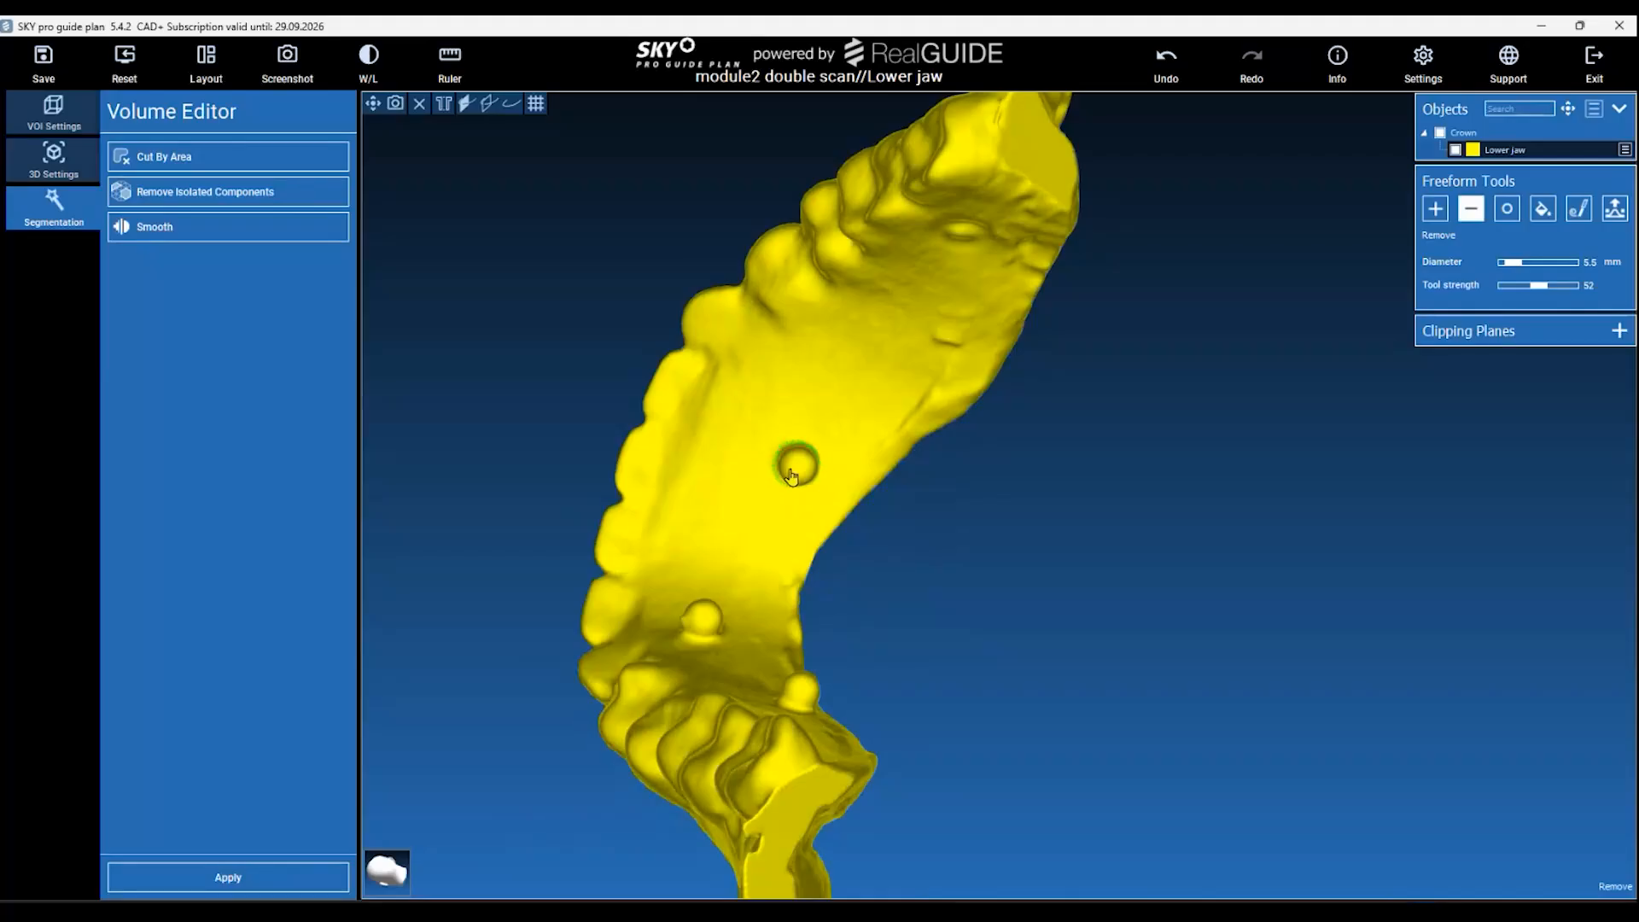
pyautogui.keyDown('ctrl'); pyautogui.scroll(1, 798, 472); pyautogui.keyUp('ctrl')
pyautogui.click(798, 472)
pyautogui.keyDown('ctrl'); pyautogui.scroll(-4, 798, 472); pyautogui.keyUp('ctrl')
pyautogui.click(798, 470)
pyautogui.moveTo(944, 590); pyautogui.dragTo(907, 682)
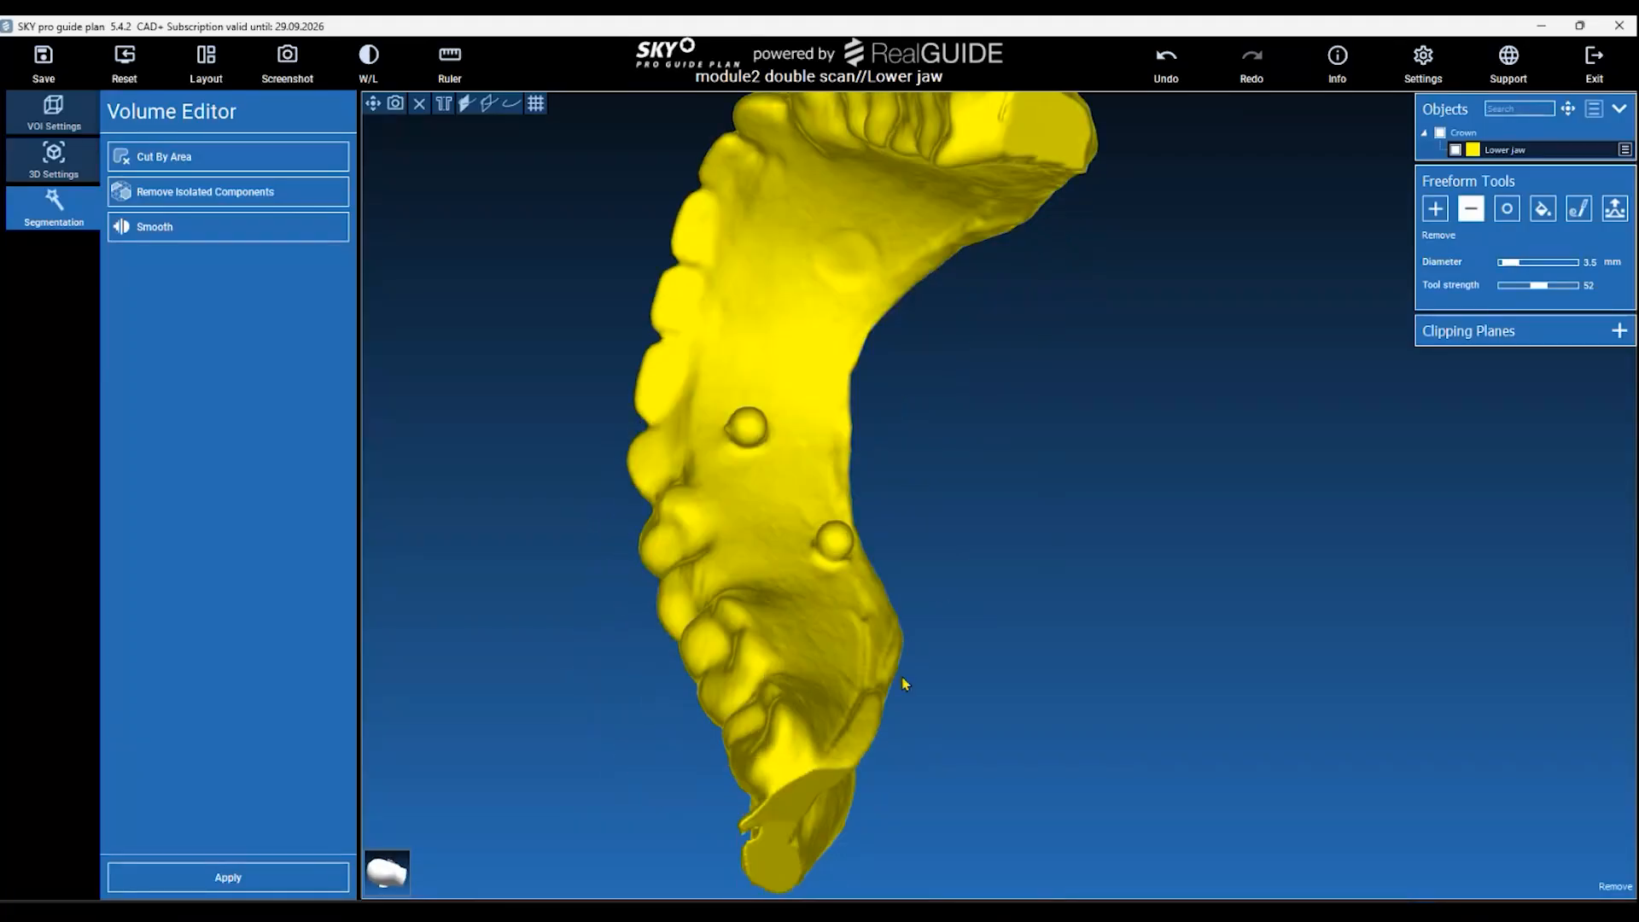
# Erase the two left lingual markers and smooth their remnants with a 7.0 mm brush at strength 100.
pyautogui.keyDown('ctrl'); pyautogui.scroll(4, 753, 433); pyautogui.keyUp('ctrl')
pyautogui.click(747, 433)
pyautogui.keyDown('ctrl'); pyautogui.scroll(-2, 748, 437); pyautogui.keyUp('ctrl')
pyautogui.moveTo(978, 516); pyautogui.dragTo(895, 636)
pyautogui.keyDown('ctrl'); pyautogui.scroll(3, 910, 357); pyautogui.keyUp('ctrl')
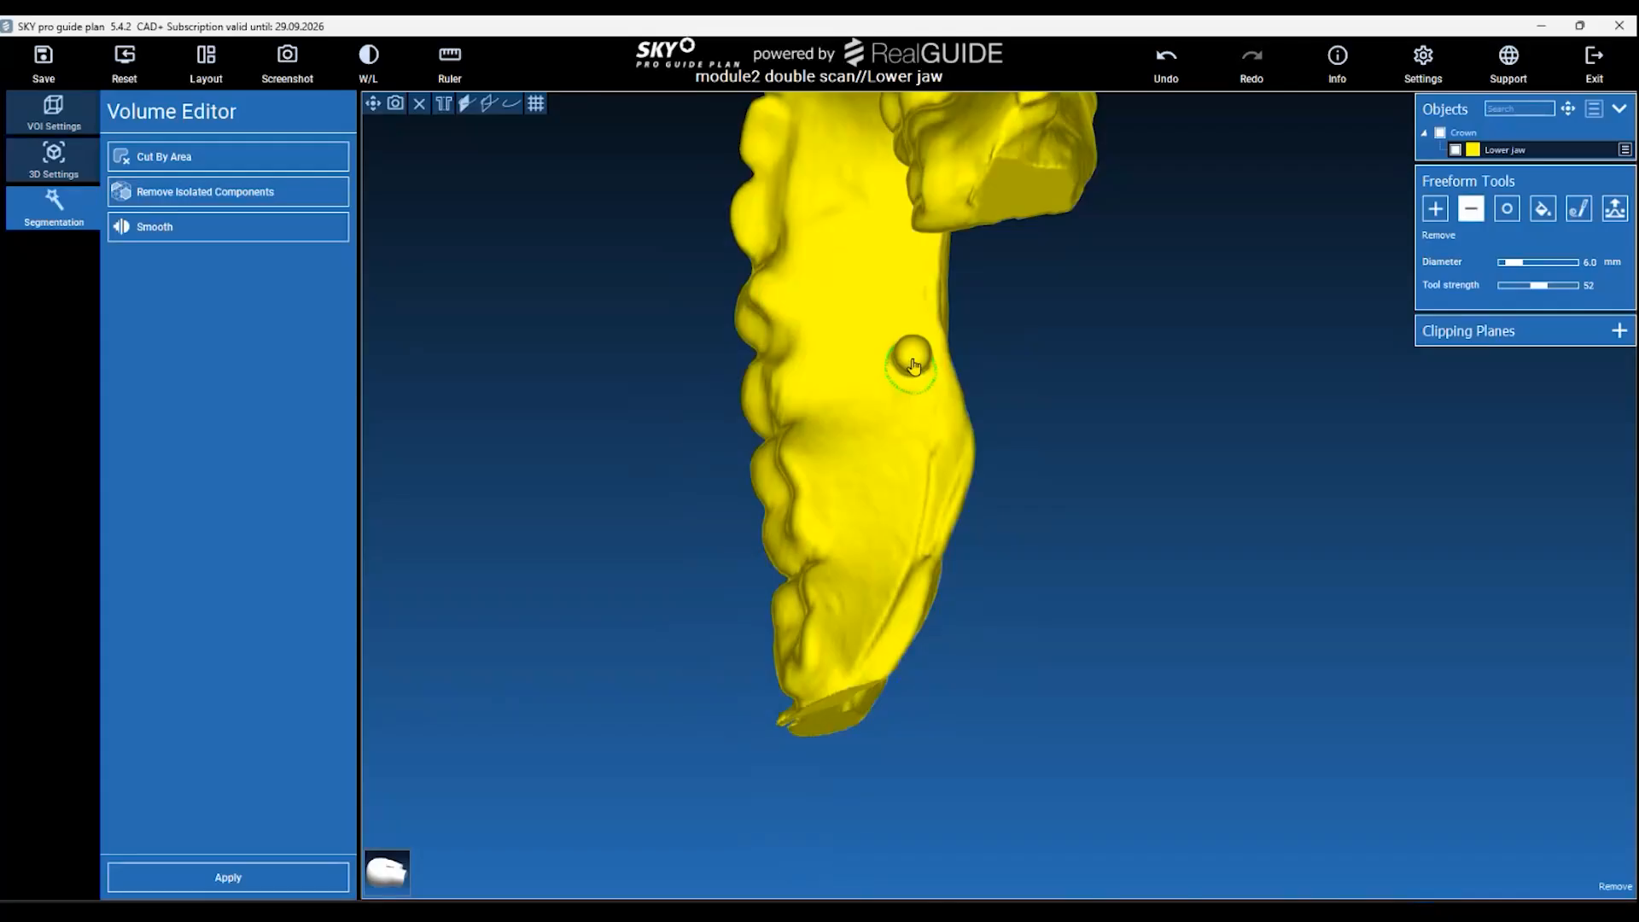
pyautogui.keyDown('ctrl'); pyautogui.scroll(-3, 909, 357); pyautogui.keyUp('ctrl')
pyautogui.click(910, 357)
pyautogui.click(1505, 209)
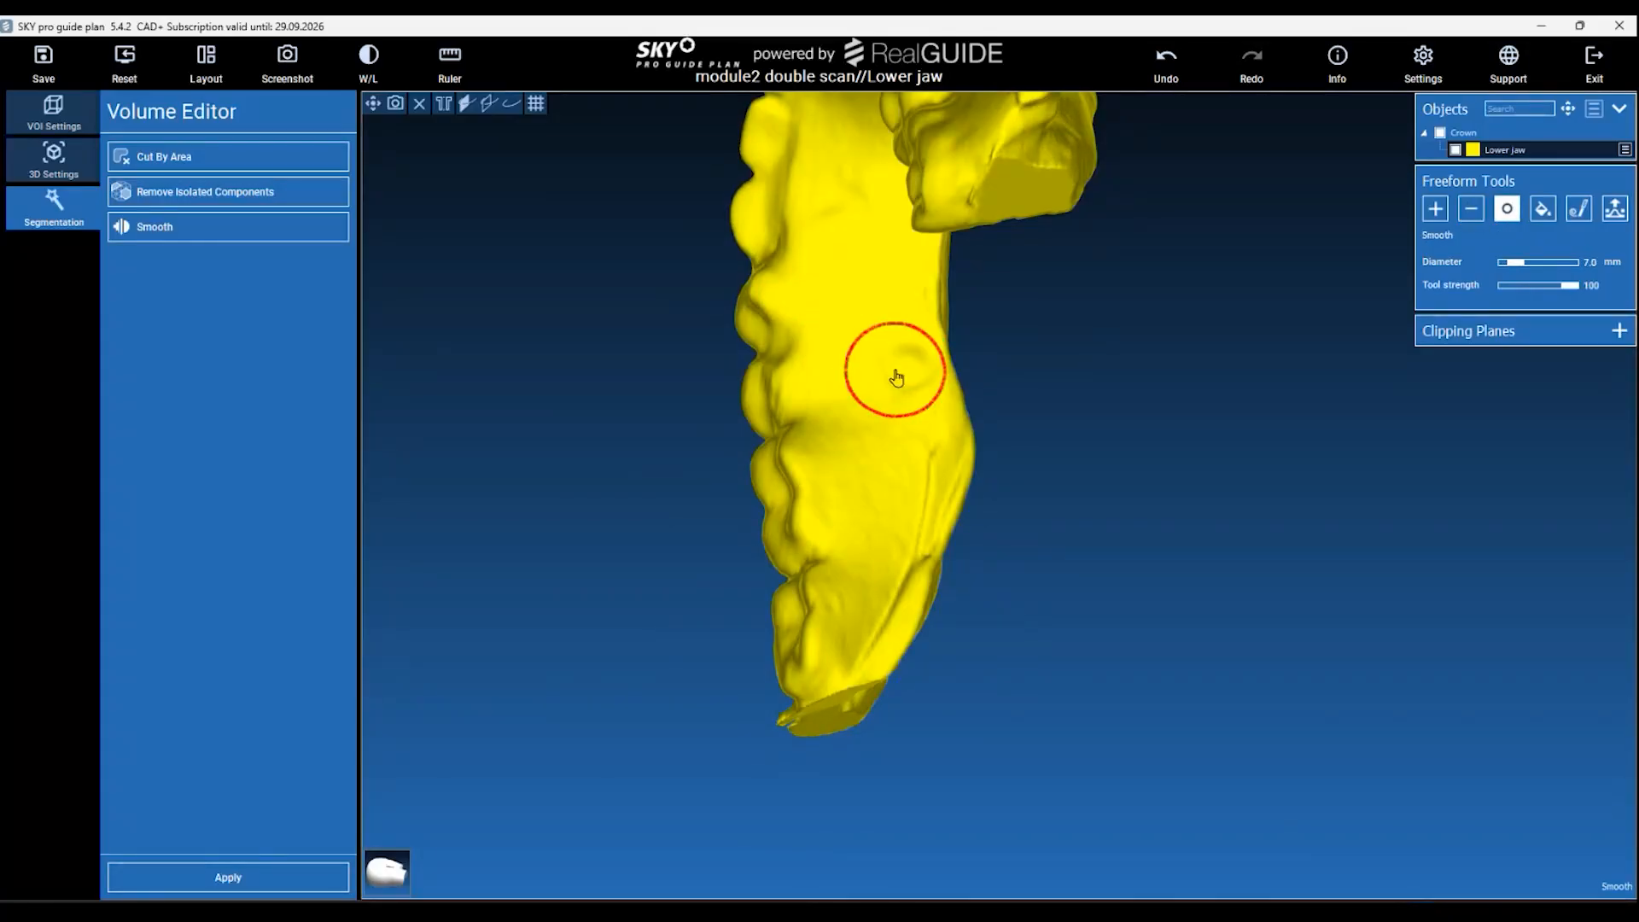
pyautogui.moveTo(1064, 406)
pyautogui.mouseDown()
pyautogui.moveTo(1181, 428)
pyautogui.moveTo(1188, 444)
pyautogui.mouseUp()
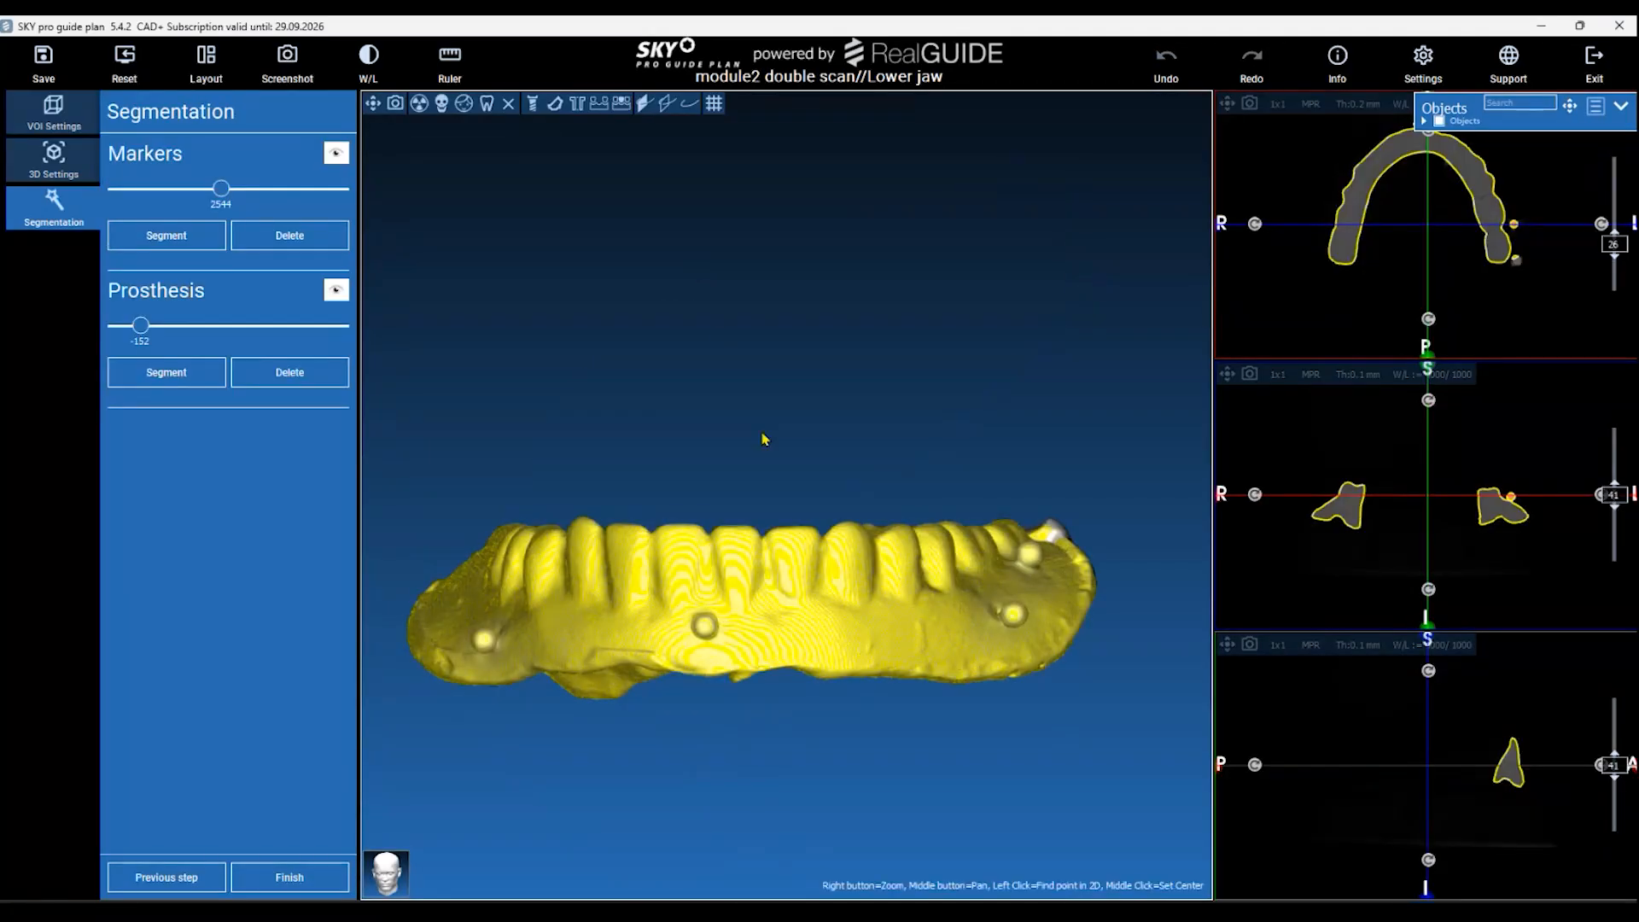
# Check the segmented prosthesis from the occlusal side, finish the segmentation and show the patient's saved 3D objects.
pyautogui.moveTo(764, 439); pyautogui.dragTo(766, 727)
pyautogui.moveTo(766, 726); pyautogui.dragTo(832, 770, button='middle')
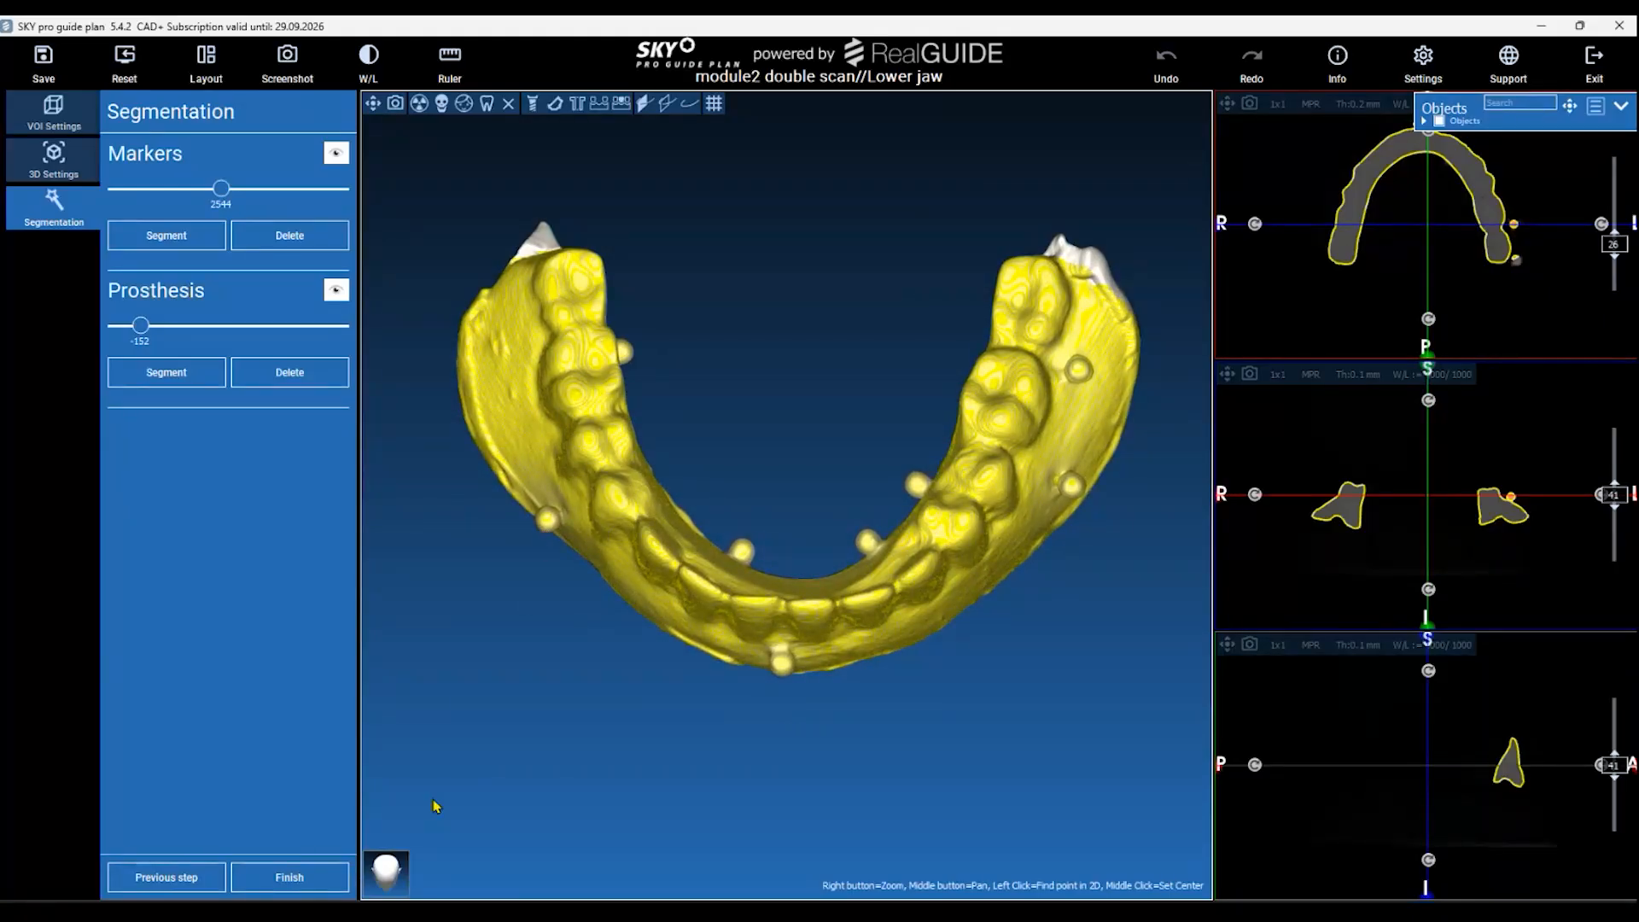
pyautogui.click(329, 876)
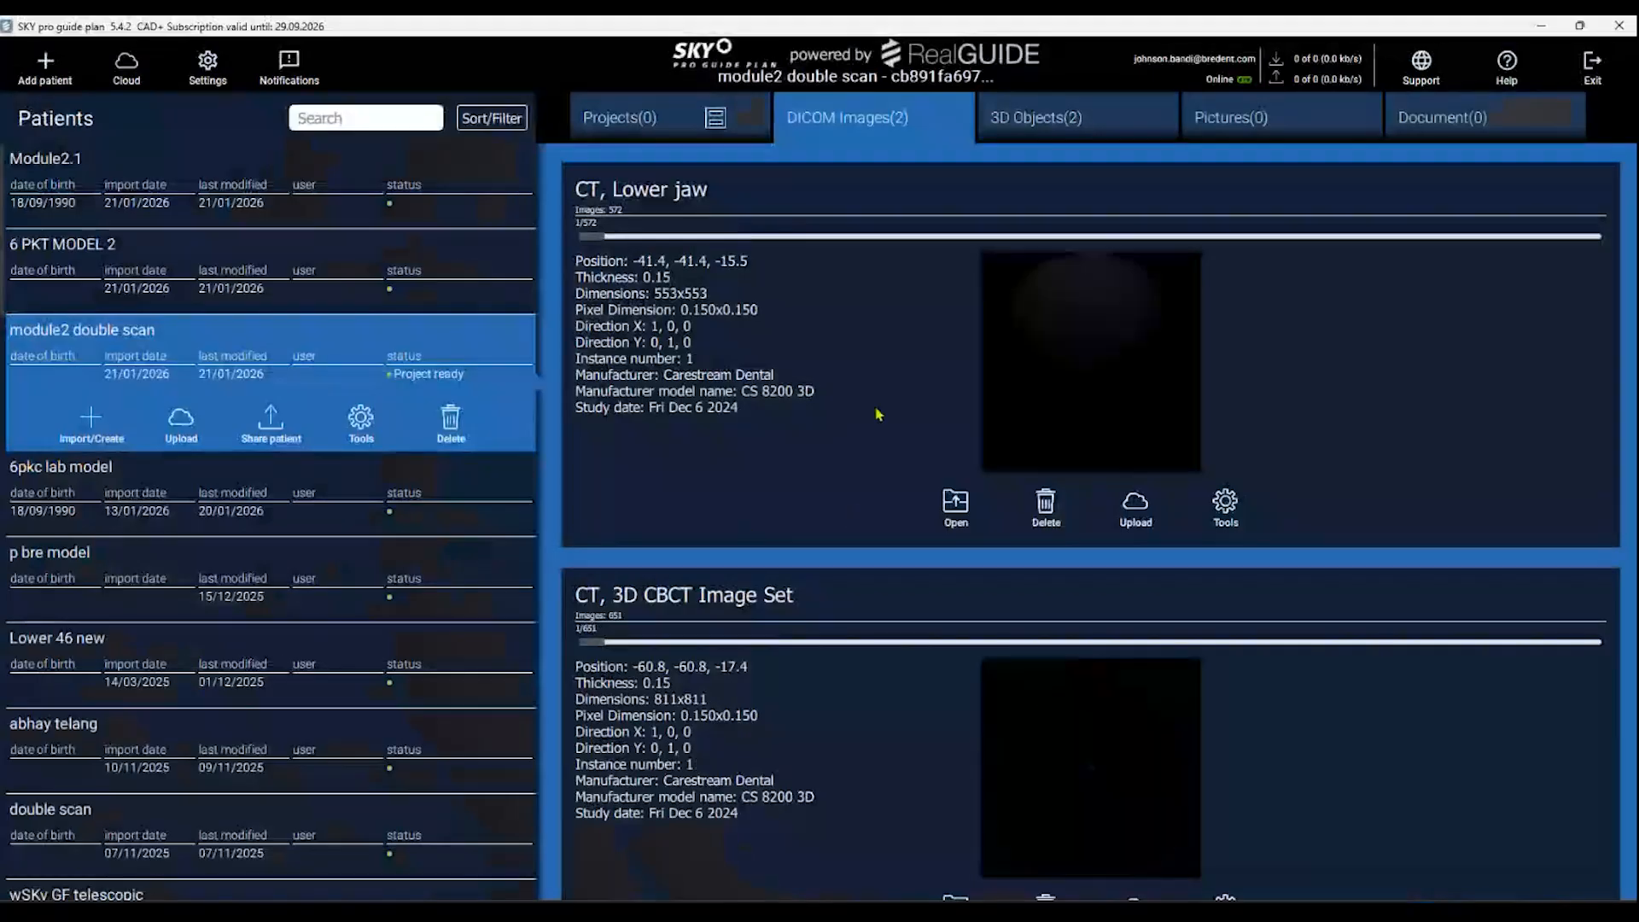
pyautogui.click(1070, 126)
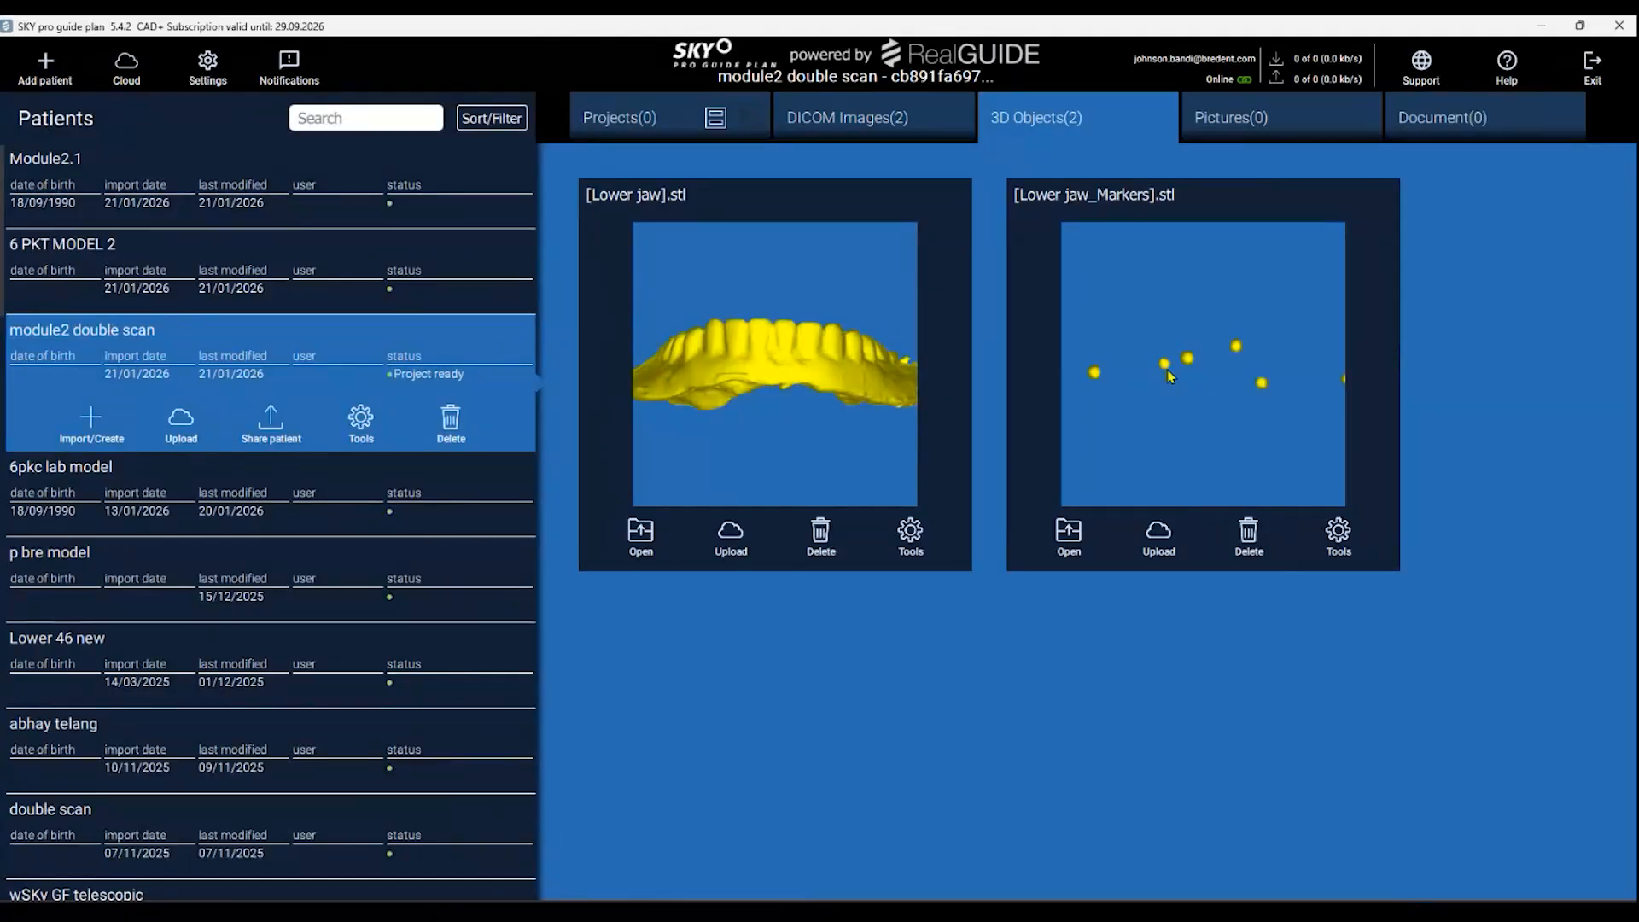
# Open the patient's 3D CBCT Image Set and inspect the prosthesis position relative to the jaw and markers.
pyautogui.click(913, 117)
pyautogui.scroll(-1, 1477, 563)
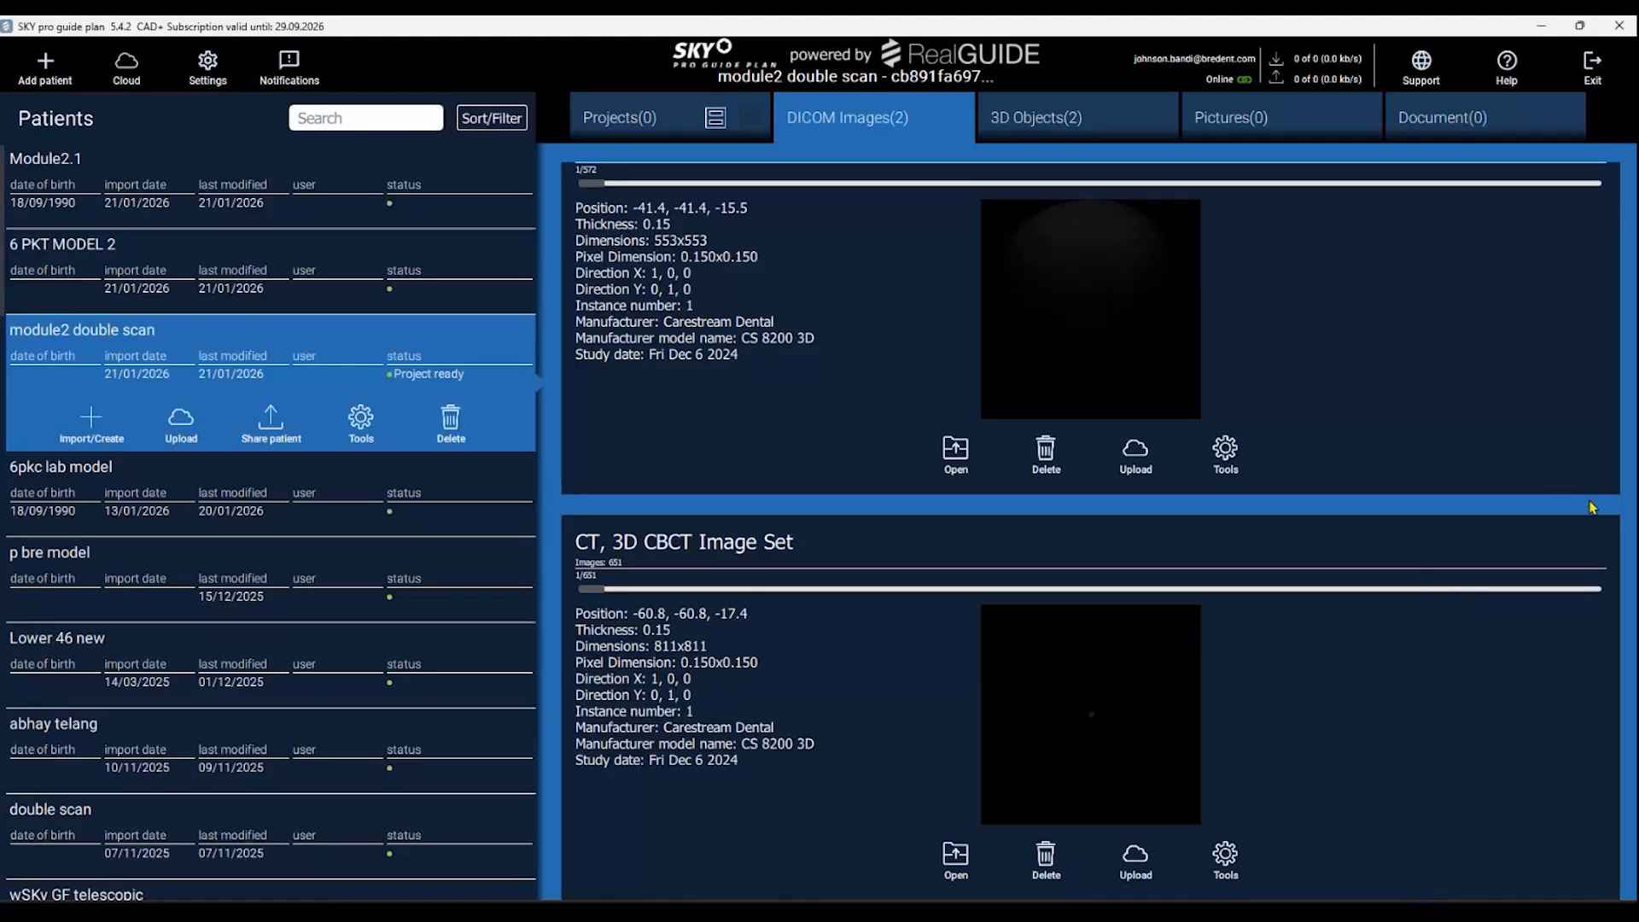
pyautogui.click(956, 856)
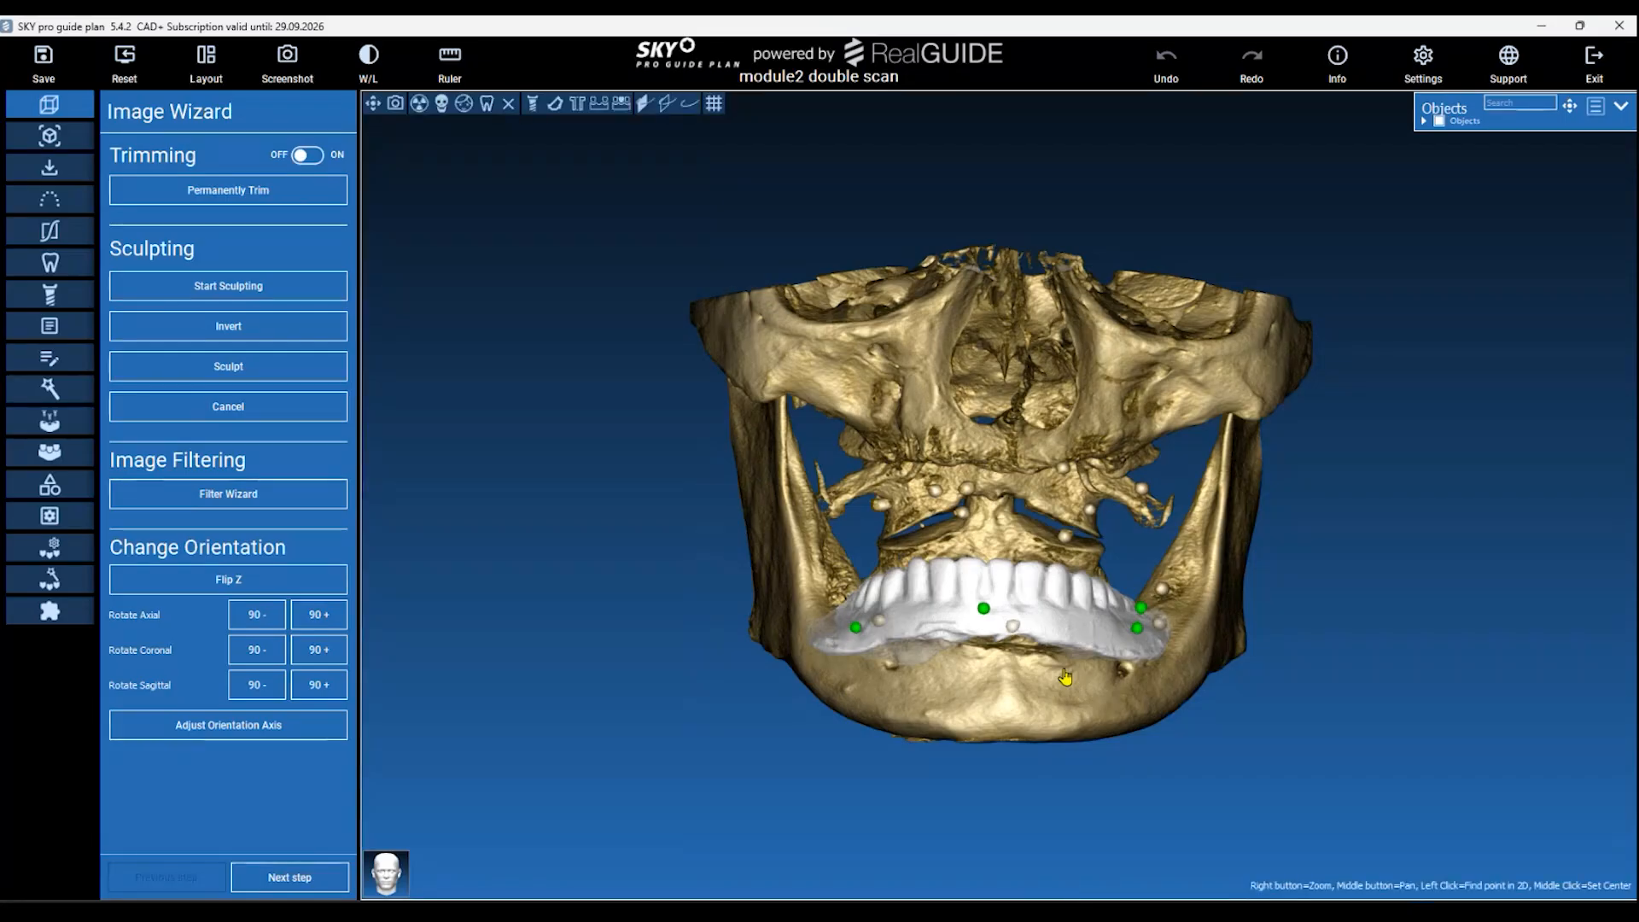
pyautogui.scroll(1, 1068, 677)
pyautogui.moveTo(1255, 534); pyautogui.dragTo(1049, 534, button='middle')
pyautogui.moveTo(1003, 524); pyautogui.dragTo(990, 454)
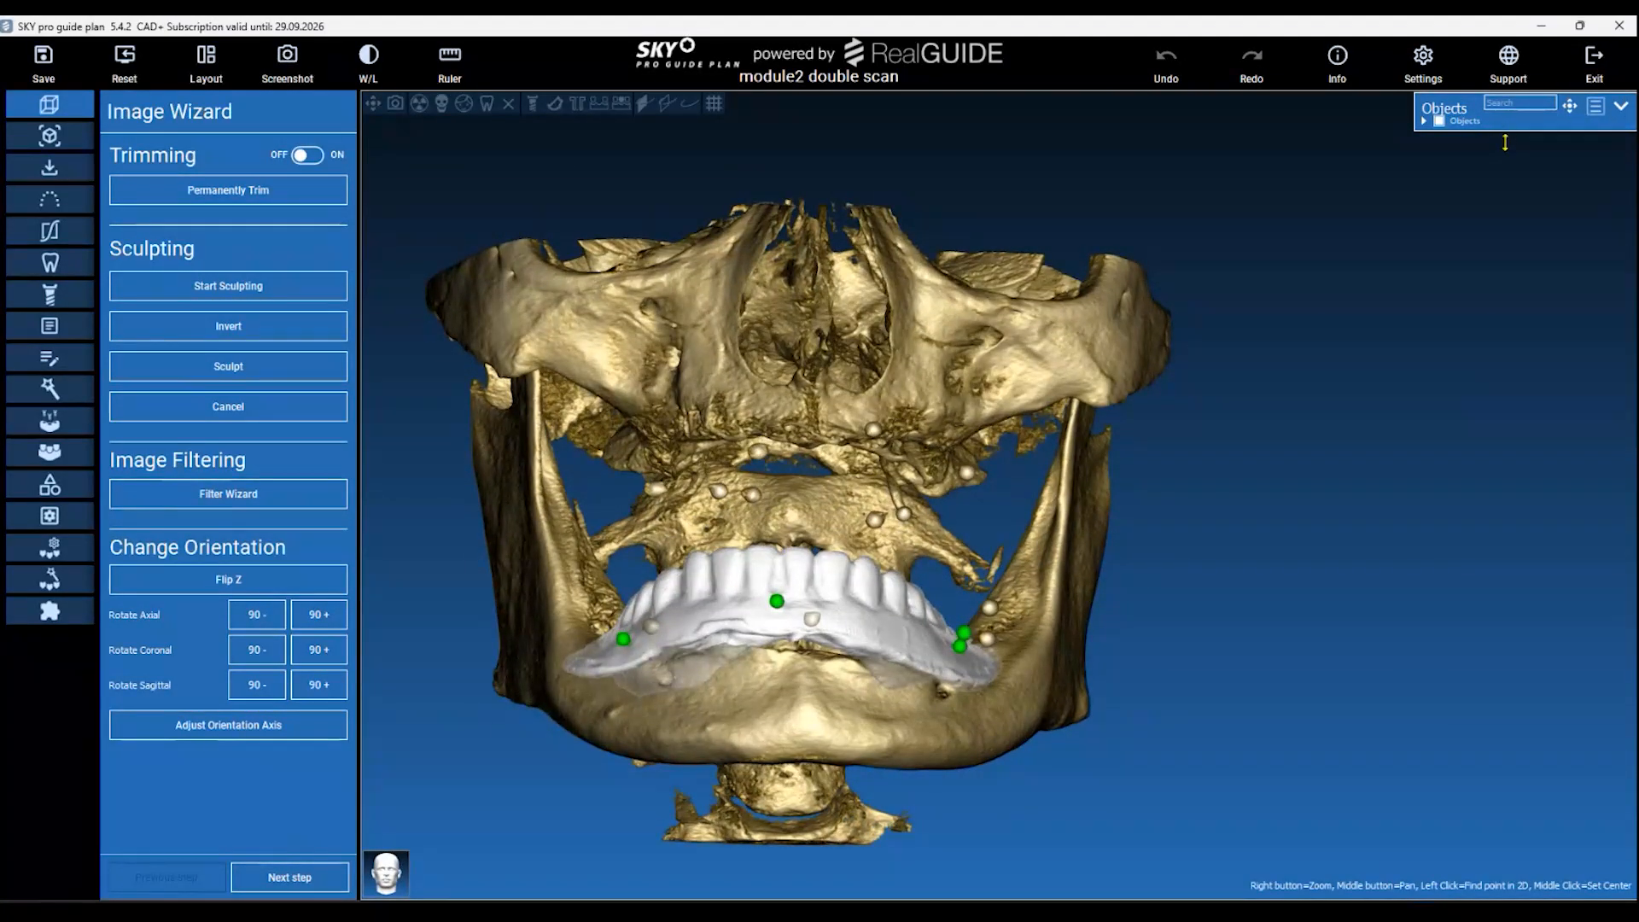
# Hide all objects so only the patient's bone volume and scanned markers are displayed.
pyautogui.moveTo(1504, 143)
pyautogui.click(1439, 132)
pyautogui.moveTo(1299, 605); pyautogui.dragTo(1138, 666)
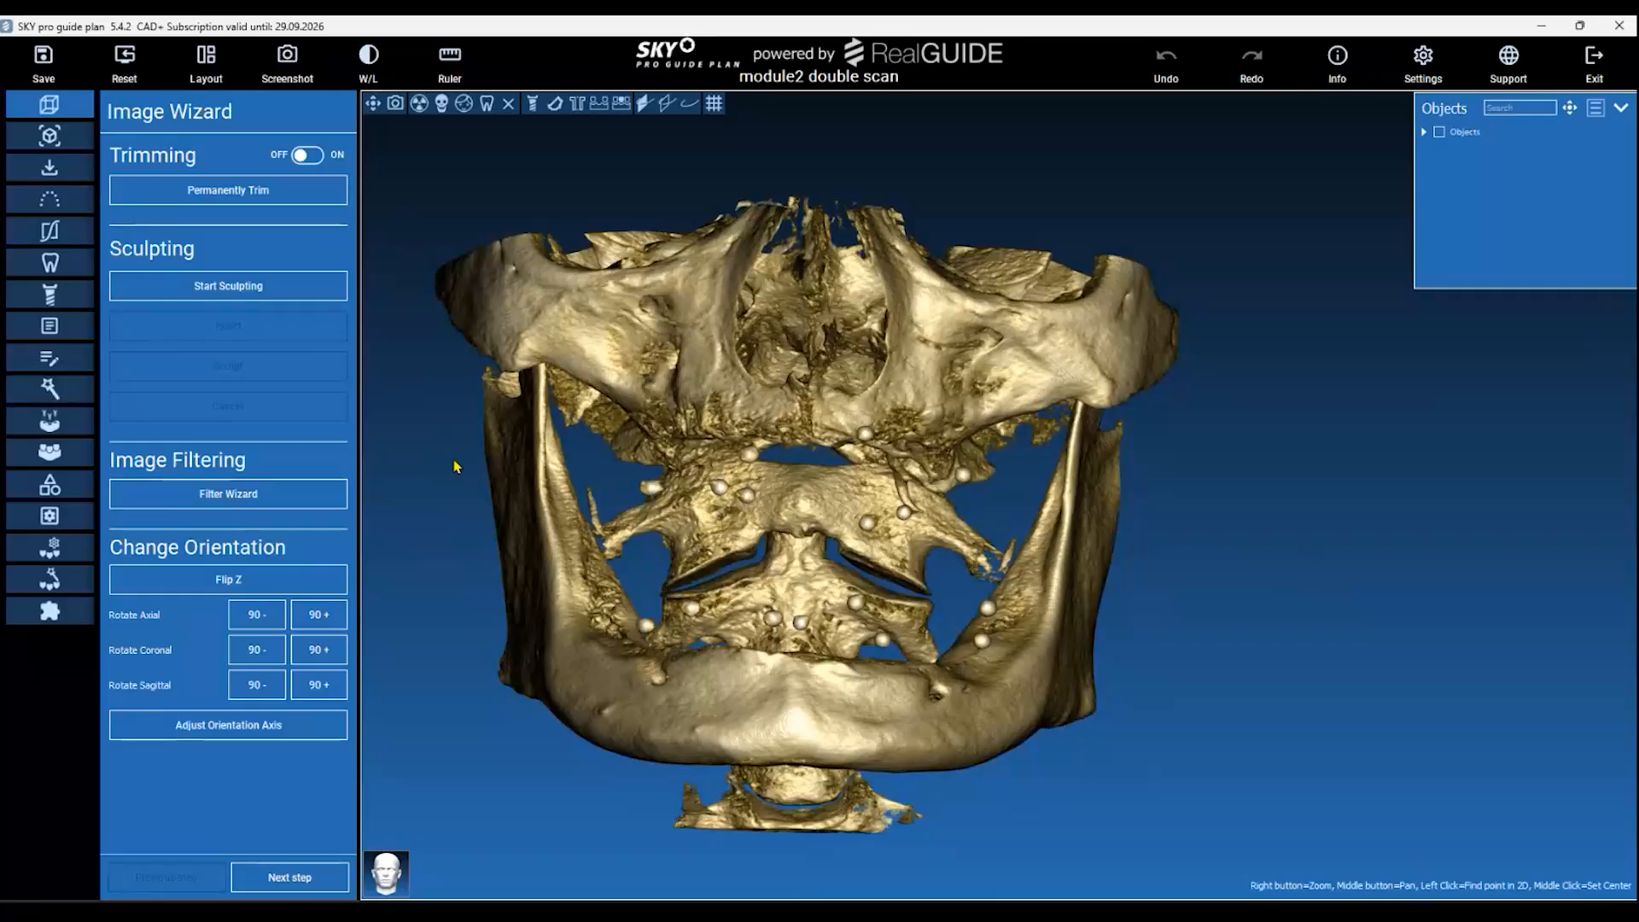
# Turn on trimming and crop the volume from above so only the lower jaw and the markers remain.
pyautogui.moveTo(464, 475); pyautogui.dragTo(536, 486, button='middle')
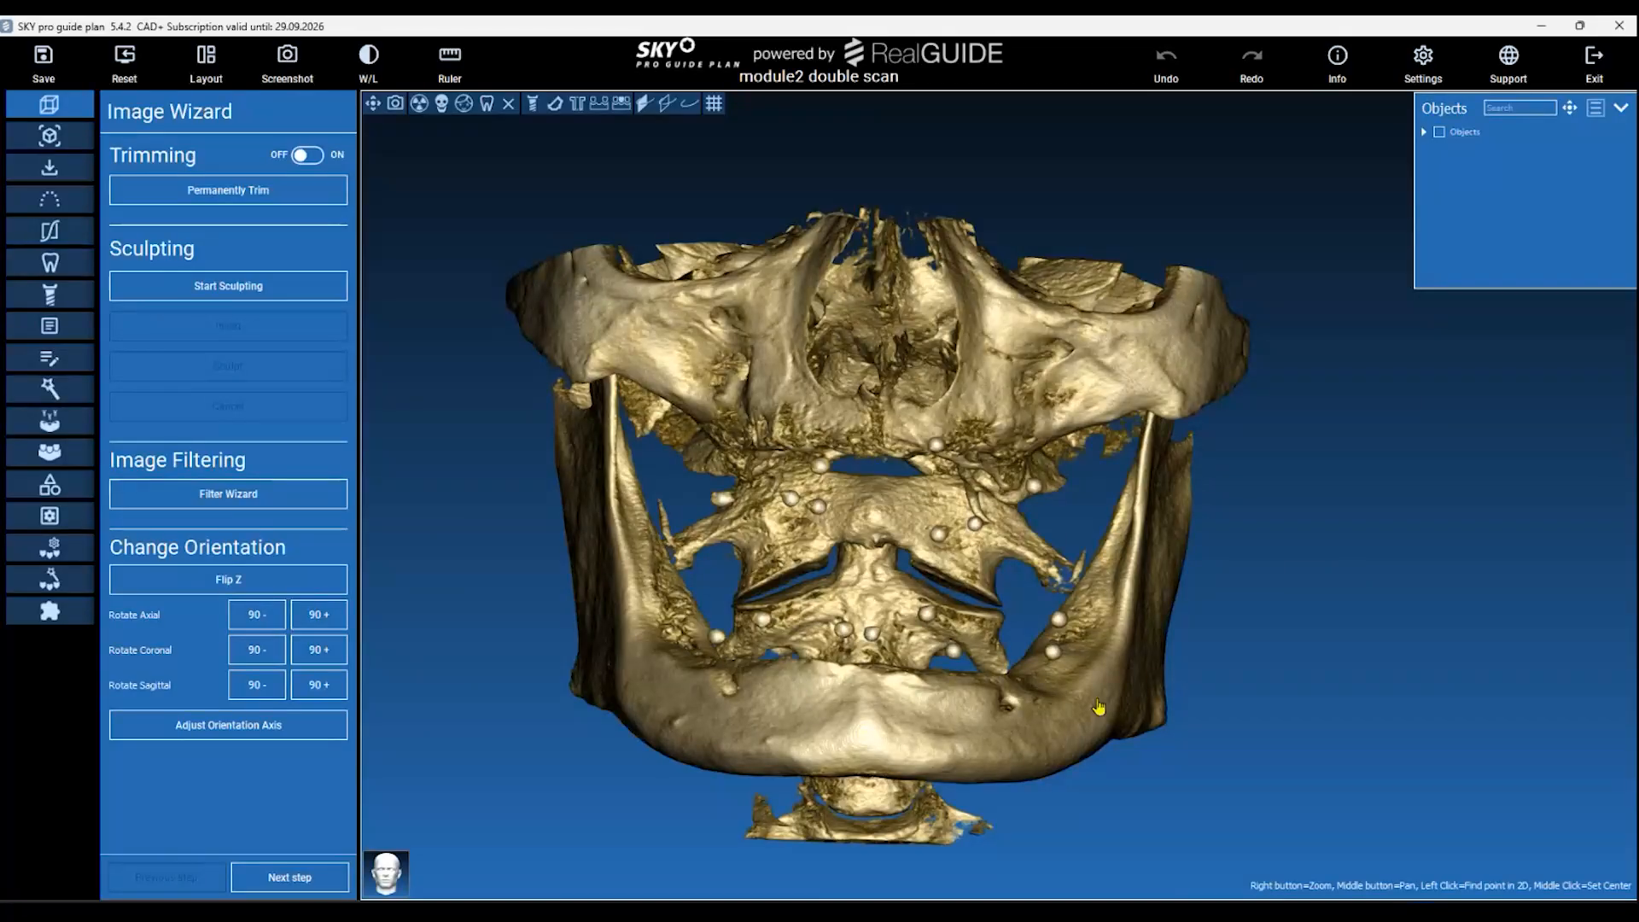
pyautogui.moveTo(1098, 707); pyautogui.dragTo(1206, 707)
pyautogui.moveTo(694, 632); pyautogui.dragTo(740, 672)
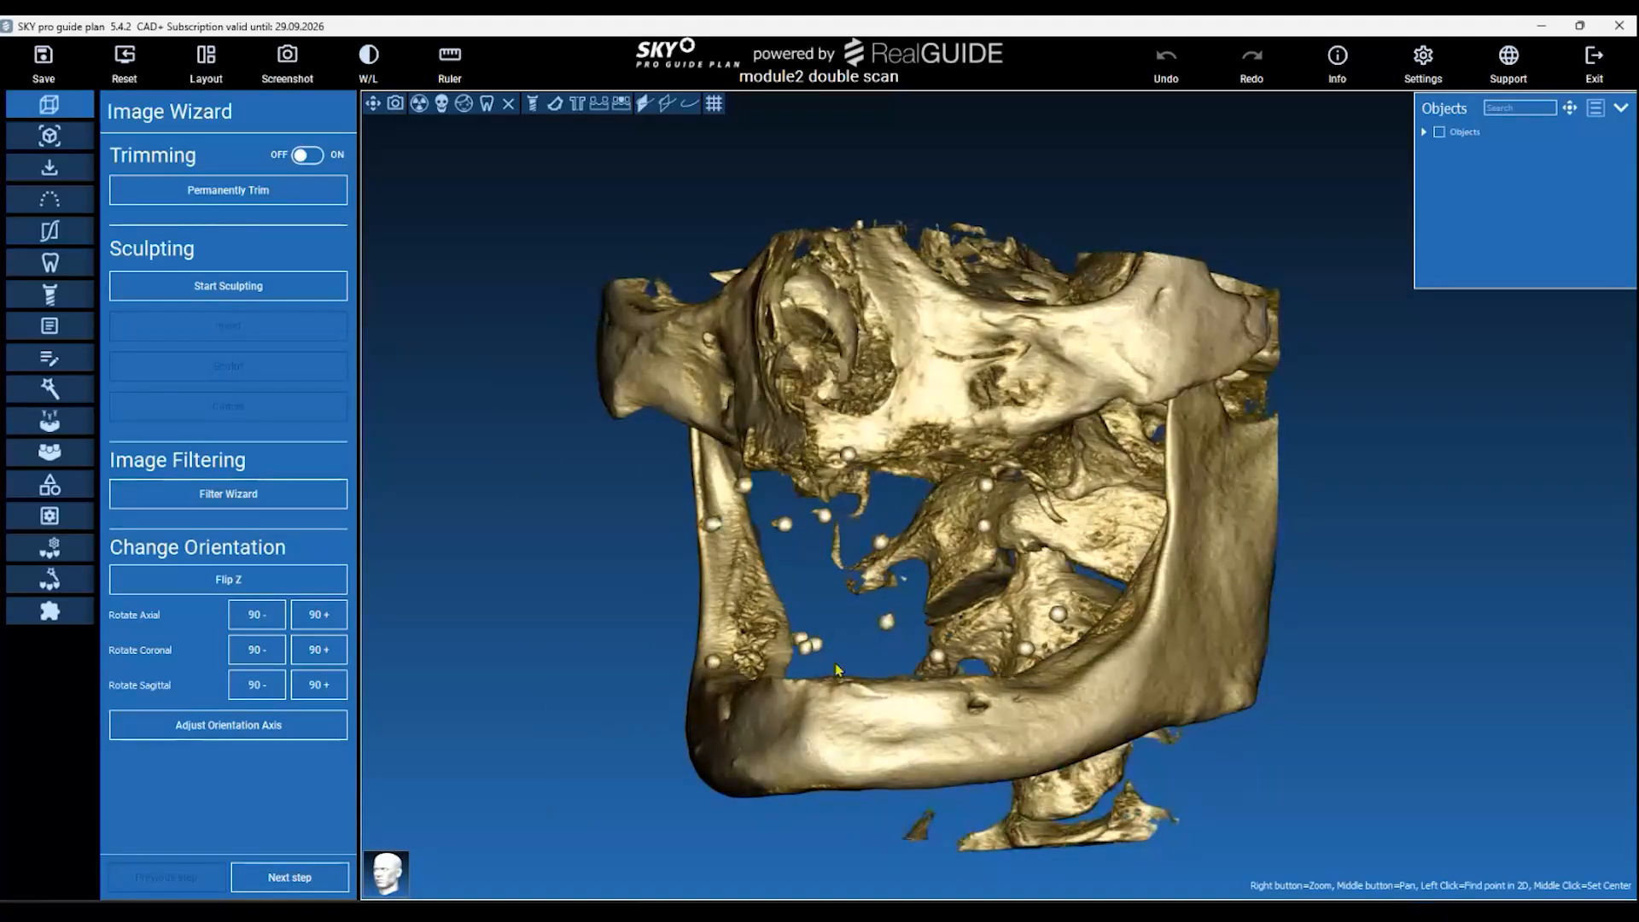
pyautogui.moveTo(918, 676); pyautogui.dragTo(827, 670)
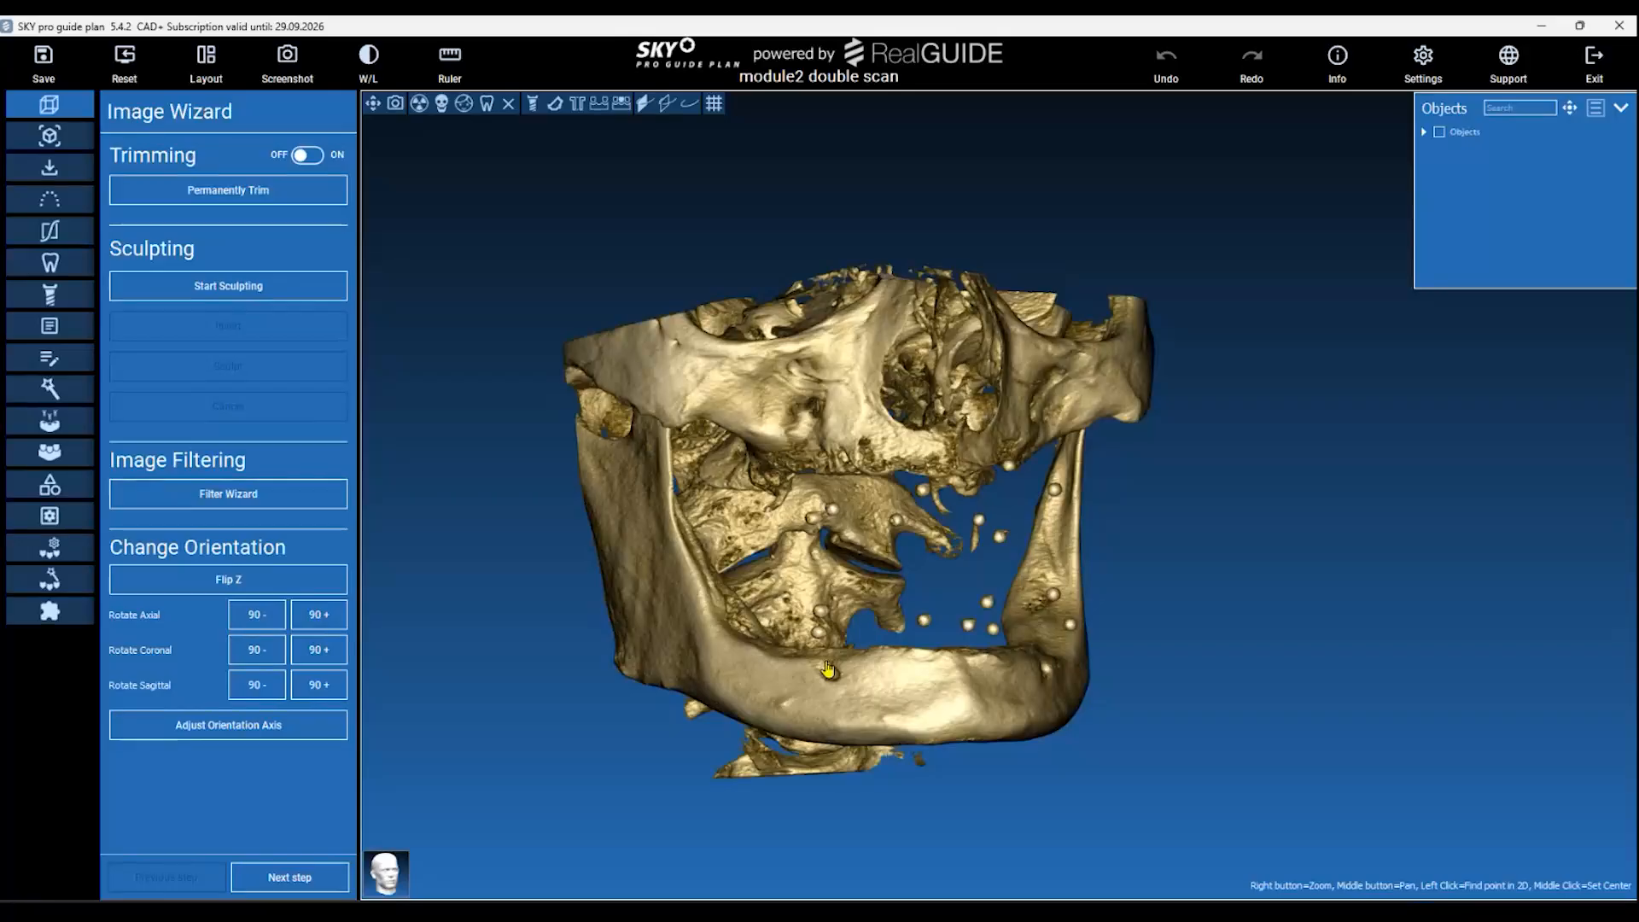
pyautogui.moveTo(490, 293); pyautogui.dragTo(457, 238)
pyautogui.click(323, 154)
pyautogui.moveTo(981, 300); pyautogui.dragTo(1064, 509)
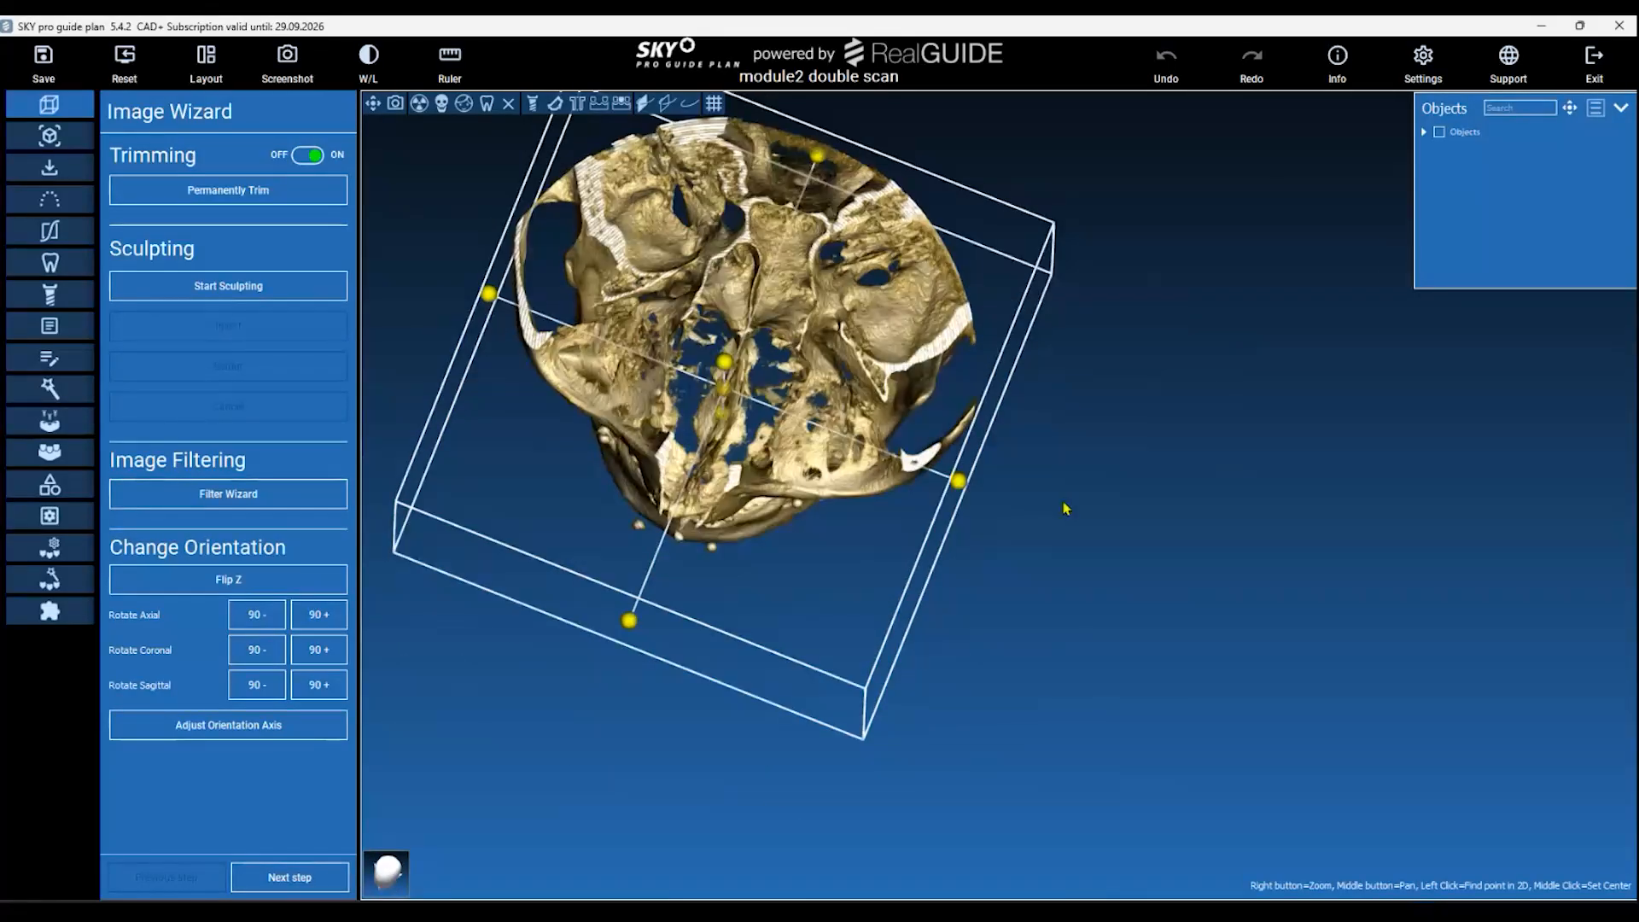
pyautogui.moveTo(822, 165); pyautogui.dragTo(1343, 305)
pyautogui.moveTo(712, 307); pyautogui.dragTo(691, 551)
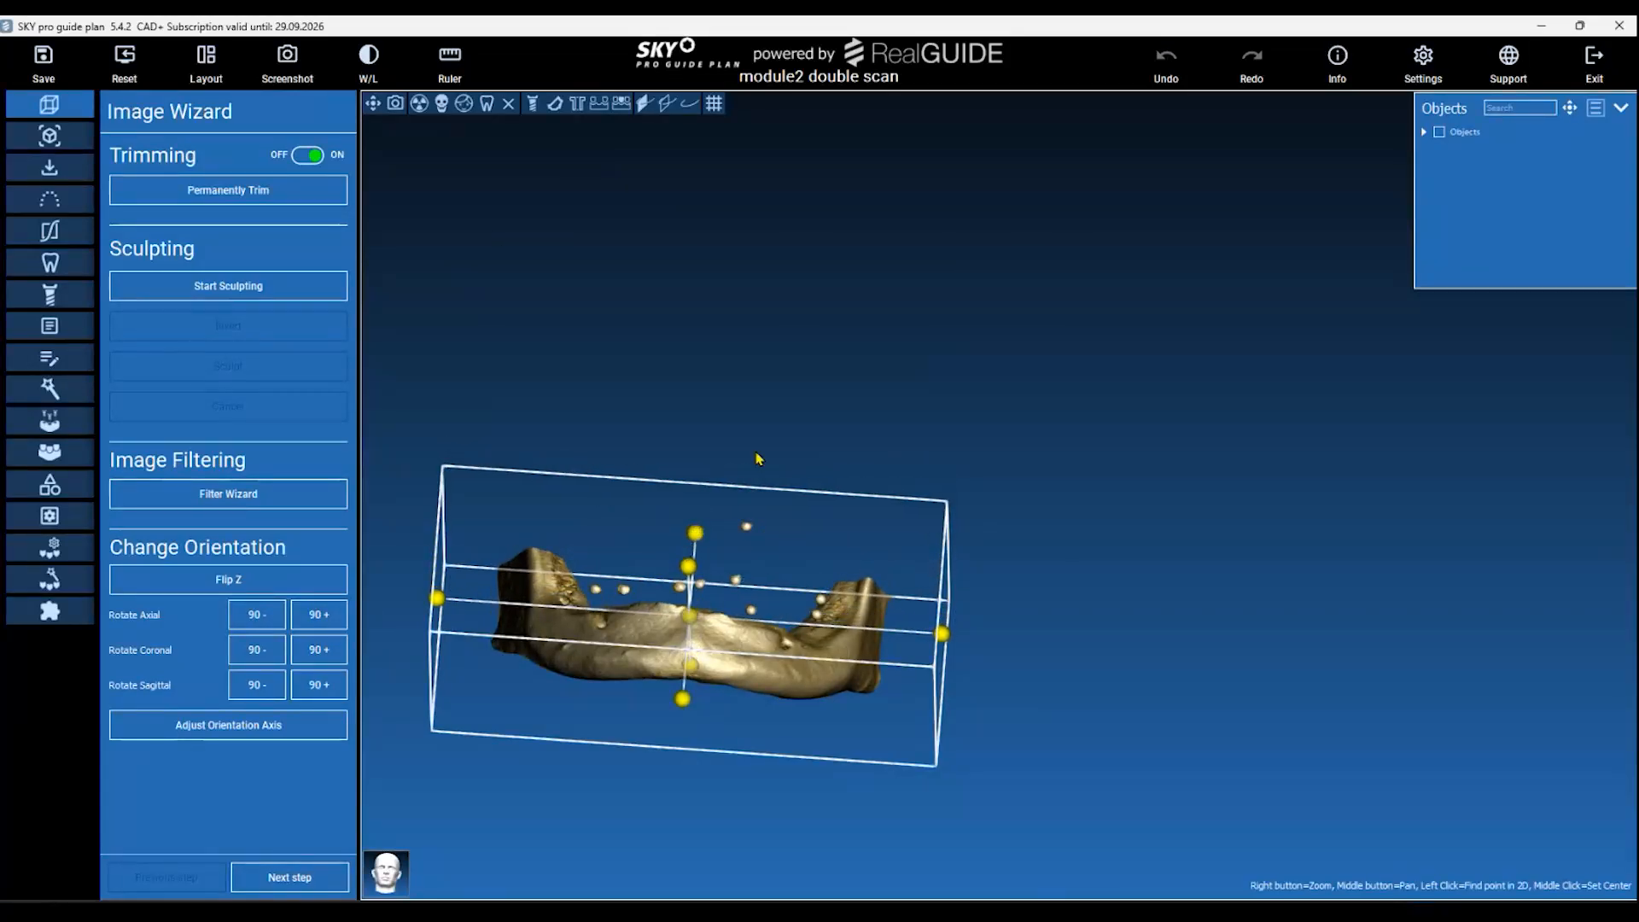
# Extend the trim box slightly behind the lower jaw and permanently trim the volume.
pyautogui.moveTo(802, 424); pyautogui.dragTo(771, 743)
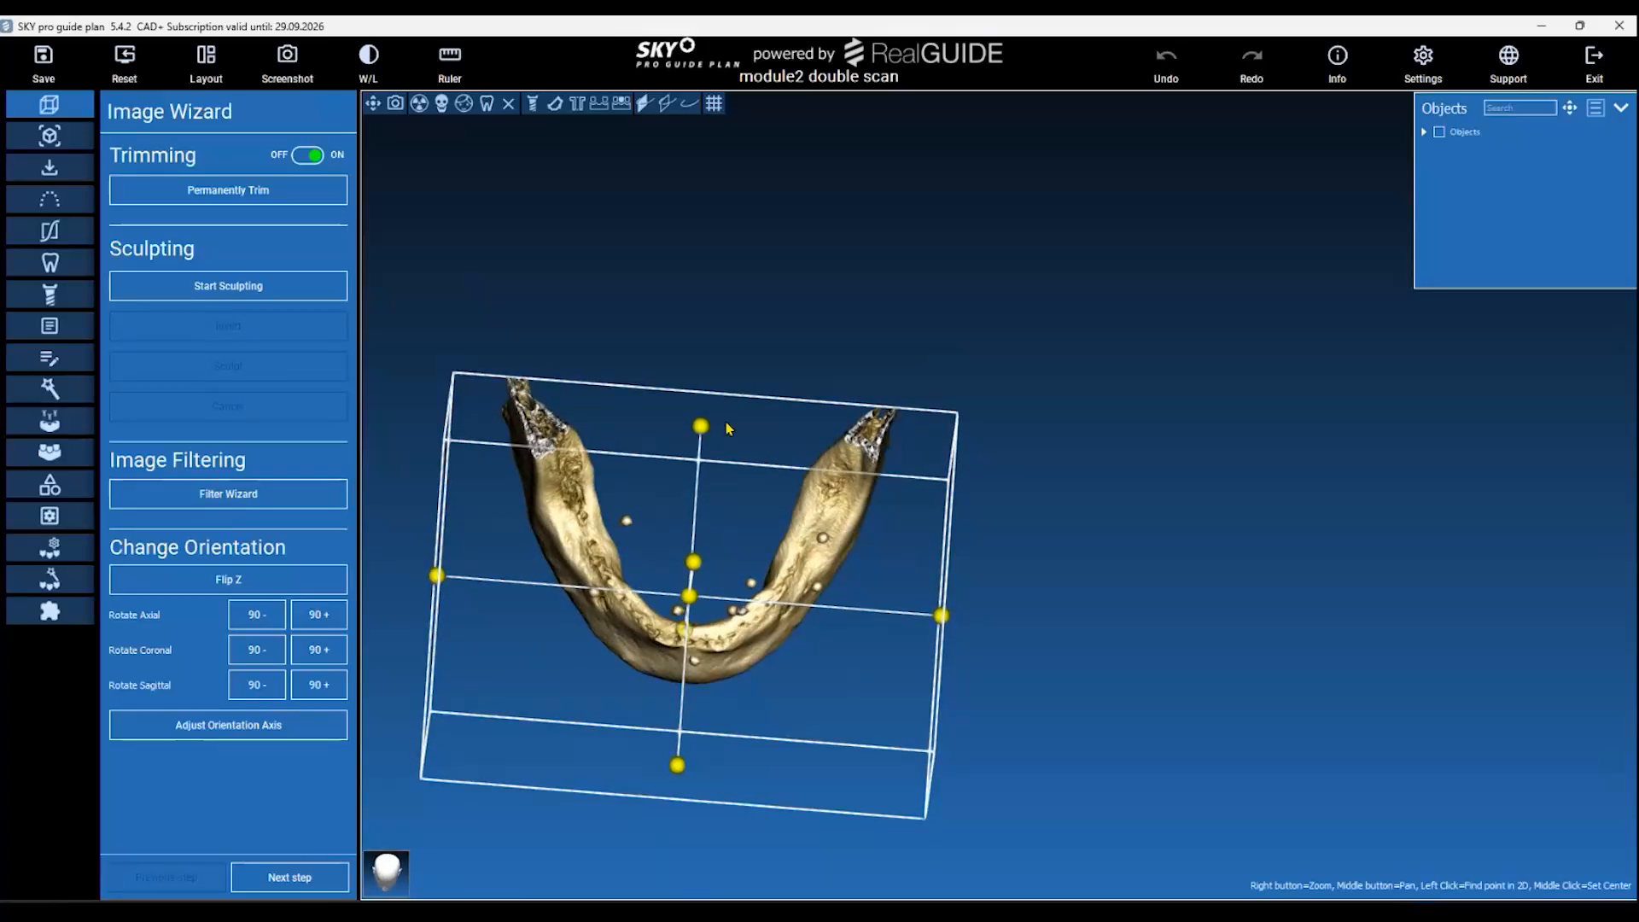
pyautogui.moveTo(700, 428); pyautogui.dragTo(707, 391)
pyautogui.moveTo(1067, 614)
pyautogui.mouseDown()
pyautogui.moveTo(1083, 414)
pyautogui.moveTo(1052, 601)
pyautogui.mouseUp()
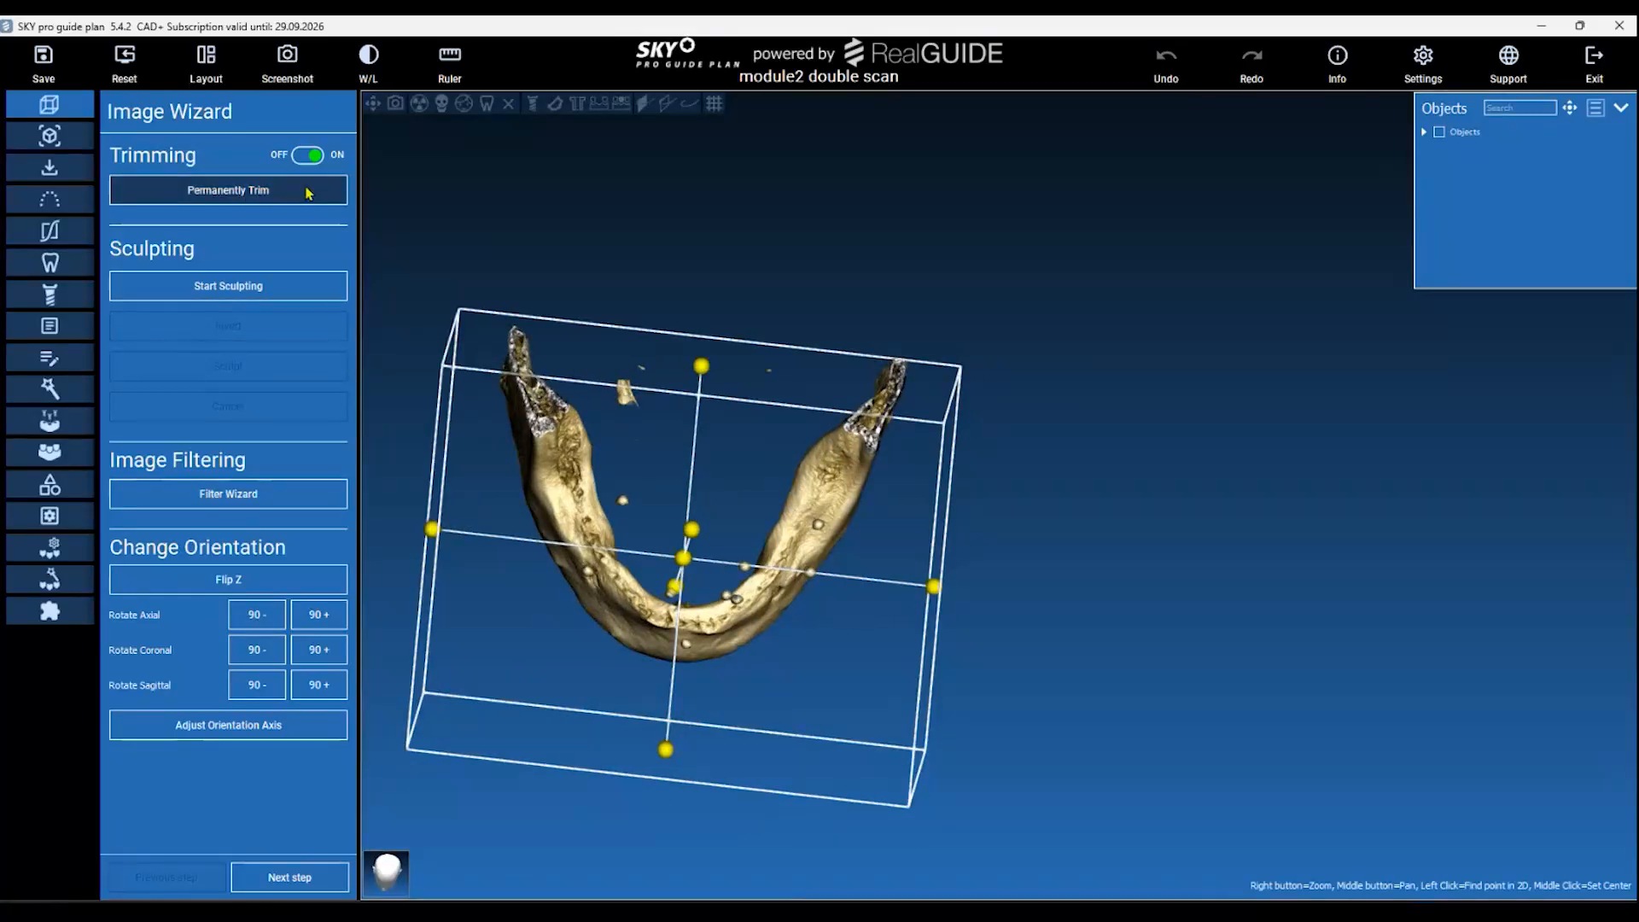
pyautogui.click(309, 193)
pyautogui.click(778, 523)
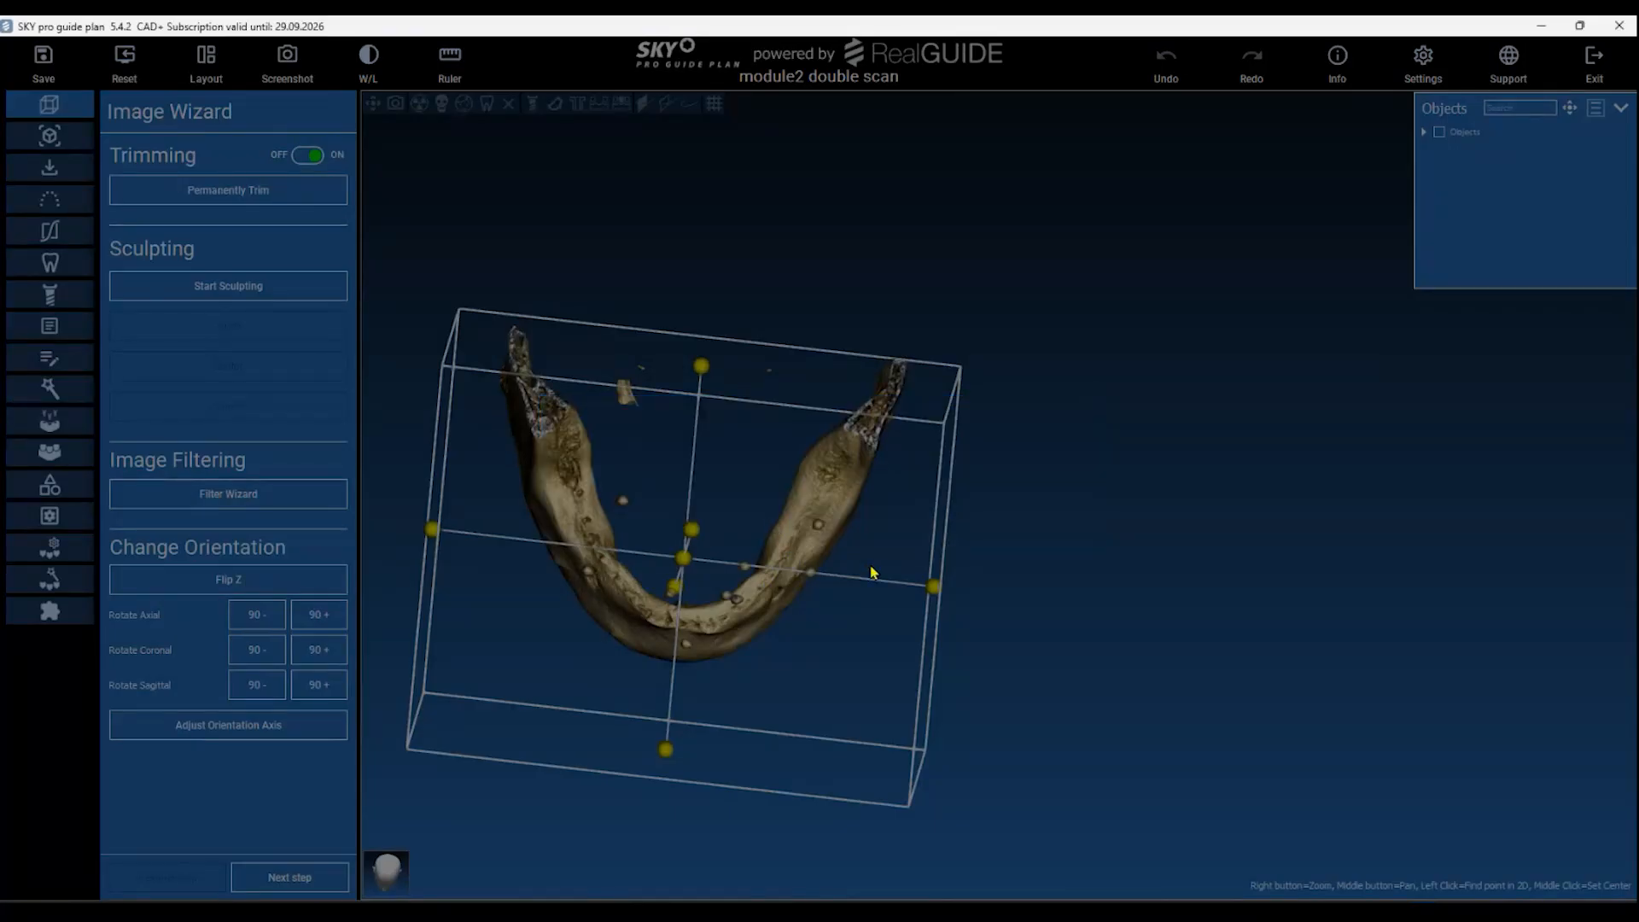
# Outline the isolated stray marker above the lower jaw and sculpt it out of the volume.
pyautogui.moveTo(1132, 640); pyautogui.dragTo(1036, 684, button='middle')
pyautogui.moveTo(1035, 684); pyautogui.dragTo(767, 405)
pyautogui.click(299, 286)
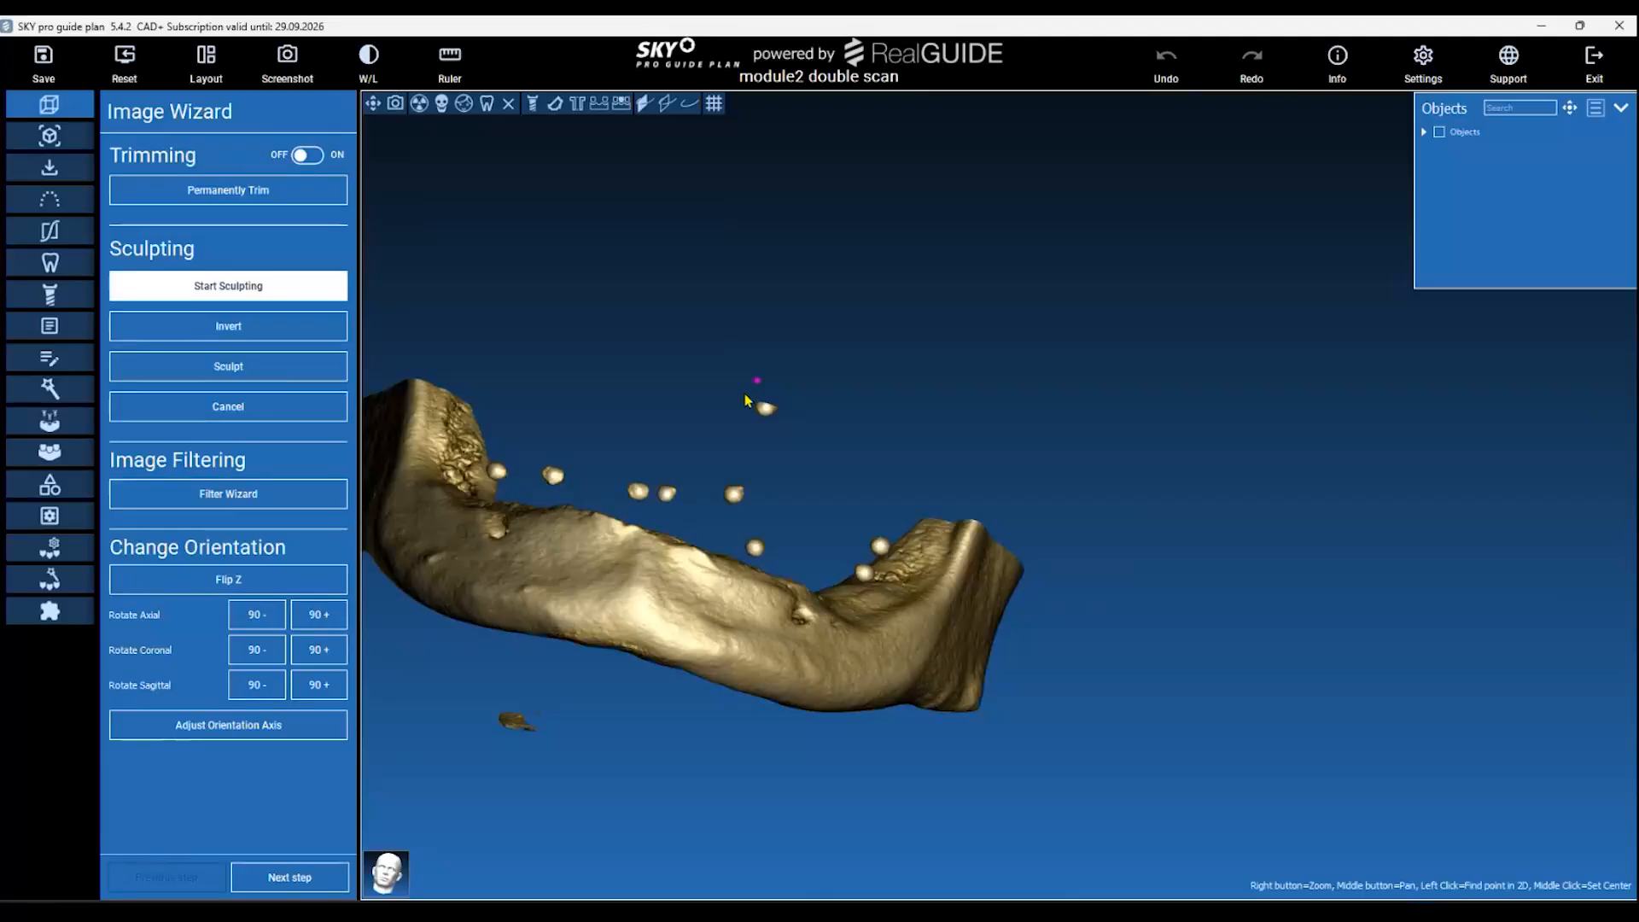
pyautogui.moveTo(745, 399); pyautogui.dragTo(757, 381)
pyautogui.click(286, 364)
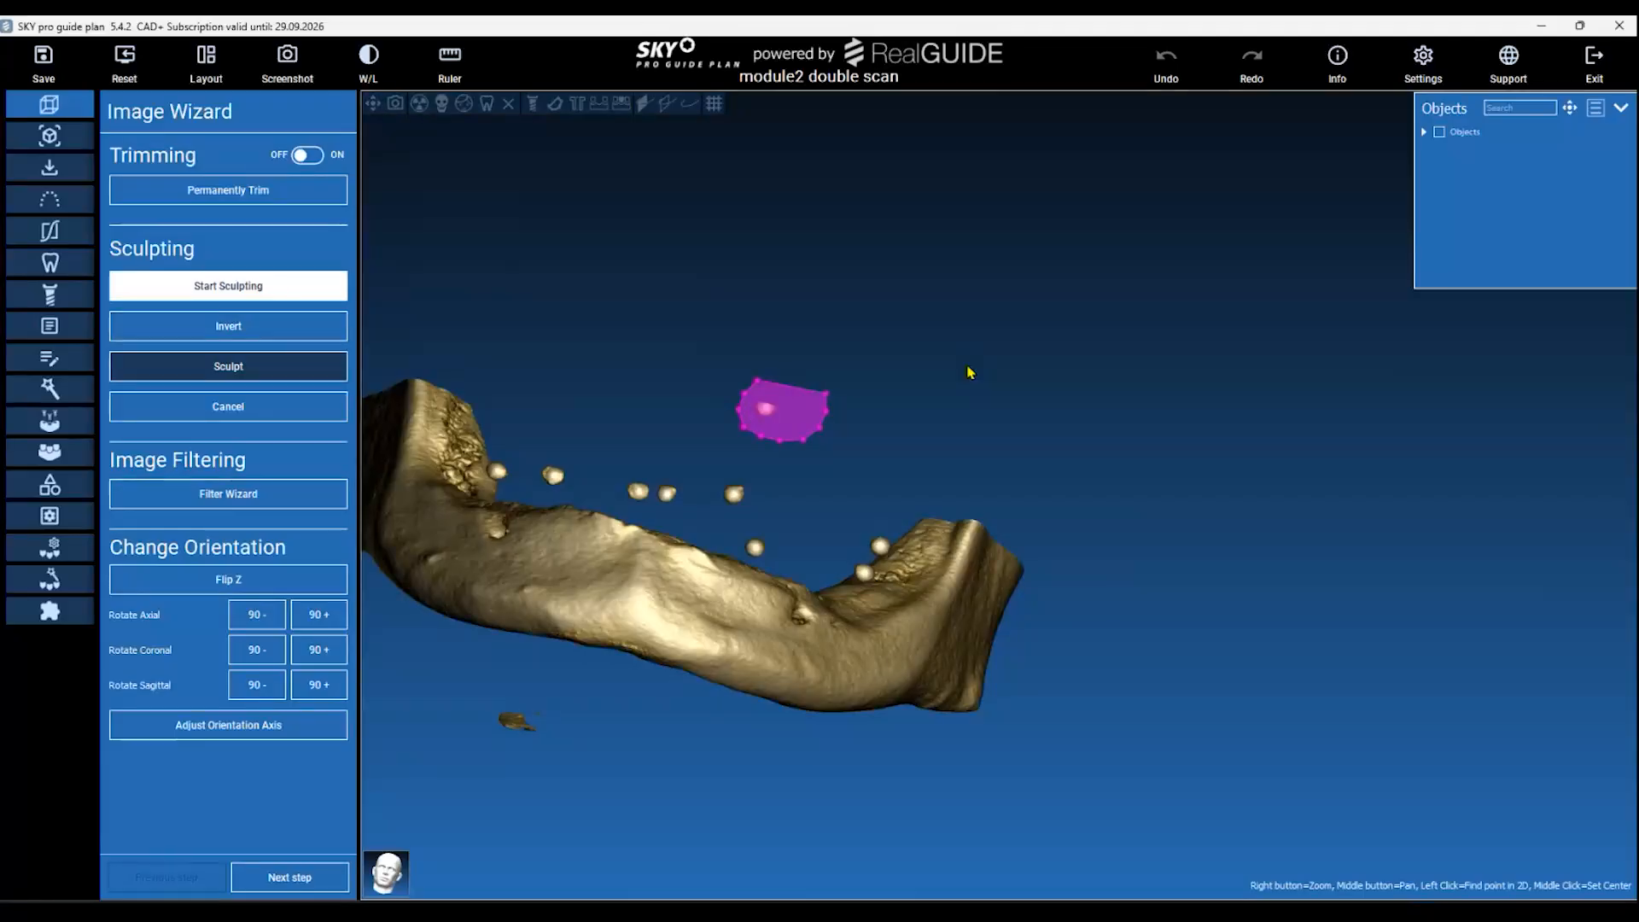
# Outline the loose fragments between the two rami and sculpt them out of the volume.
pyautogui.moveTo(933, 351)
pyautogui.mouseDown()
pyautogui.moveTo(867, 443)
pyautogui.moveTo(717, 589)
pyautogui.mouseUp()
pyautogui.click(228, 286)
pyautogui.moveTo(766, 201)
pyautogui.mouseDown()
pyautogui.moveTo(680, 389)
pyautogui.moveTo(893, 389)
pyautogui.moveTo(1008, 310)
pyautogui.moveTo(1016, 279)
pyautogui.mouseUp()
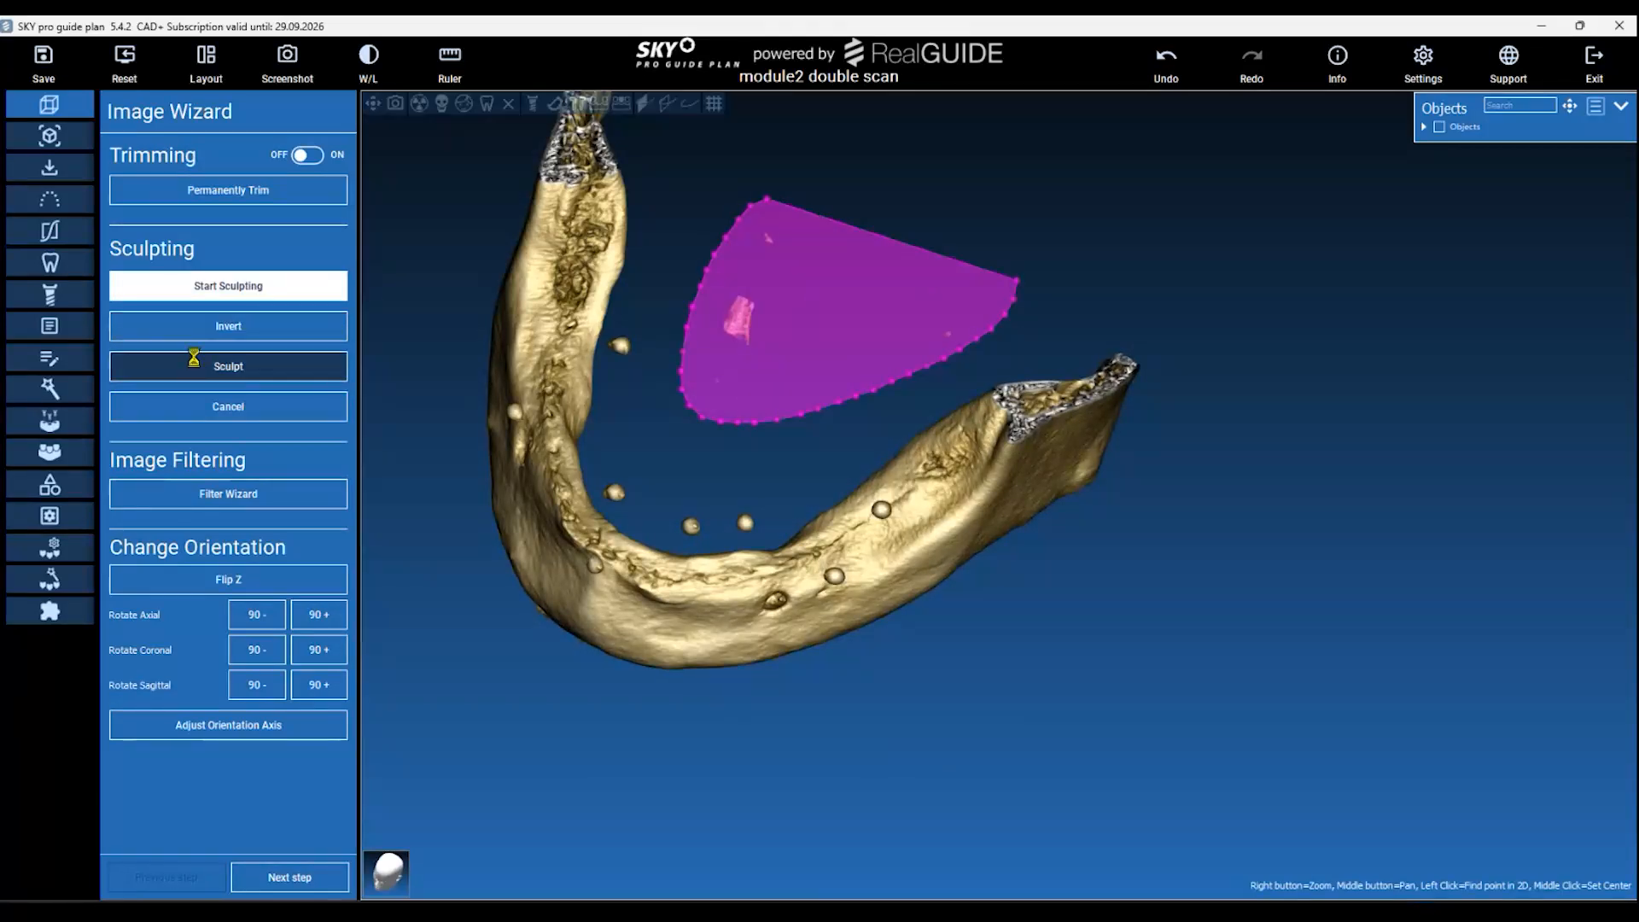
pyautogui.scroll(-1, 998, 669)
pyautogui.moveTo(999, 669)
pyautogui.mouseDown()
pyautogui.moveTo(1110, 575)
pyautogui.moveTo(1280, 531)
pyautogui.moveTo(999, 483)
pyautogui.moveTo(1016, 543)
pyautogui.moveTo(1038, 493)
pyautogui.mouseUp()
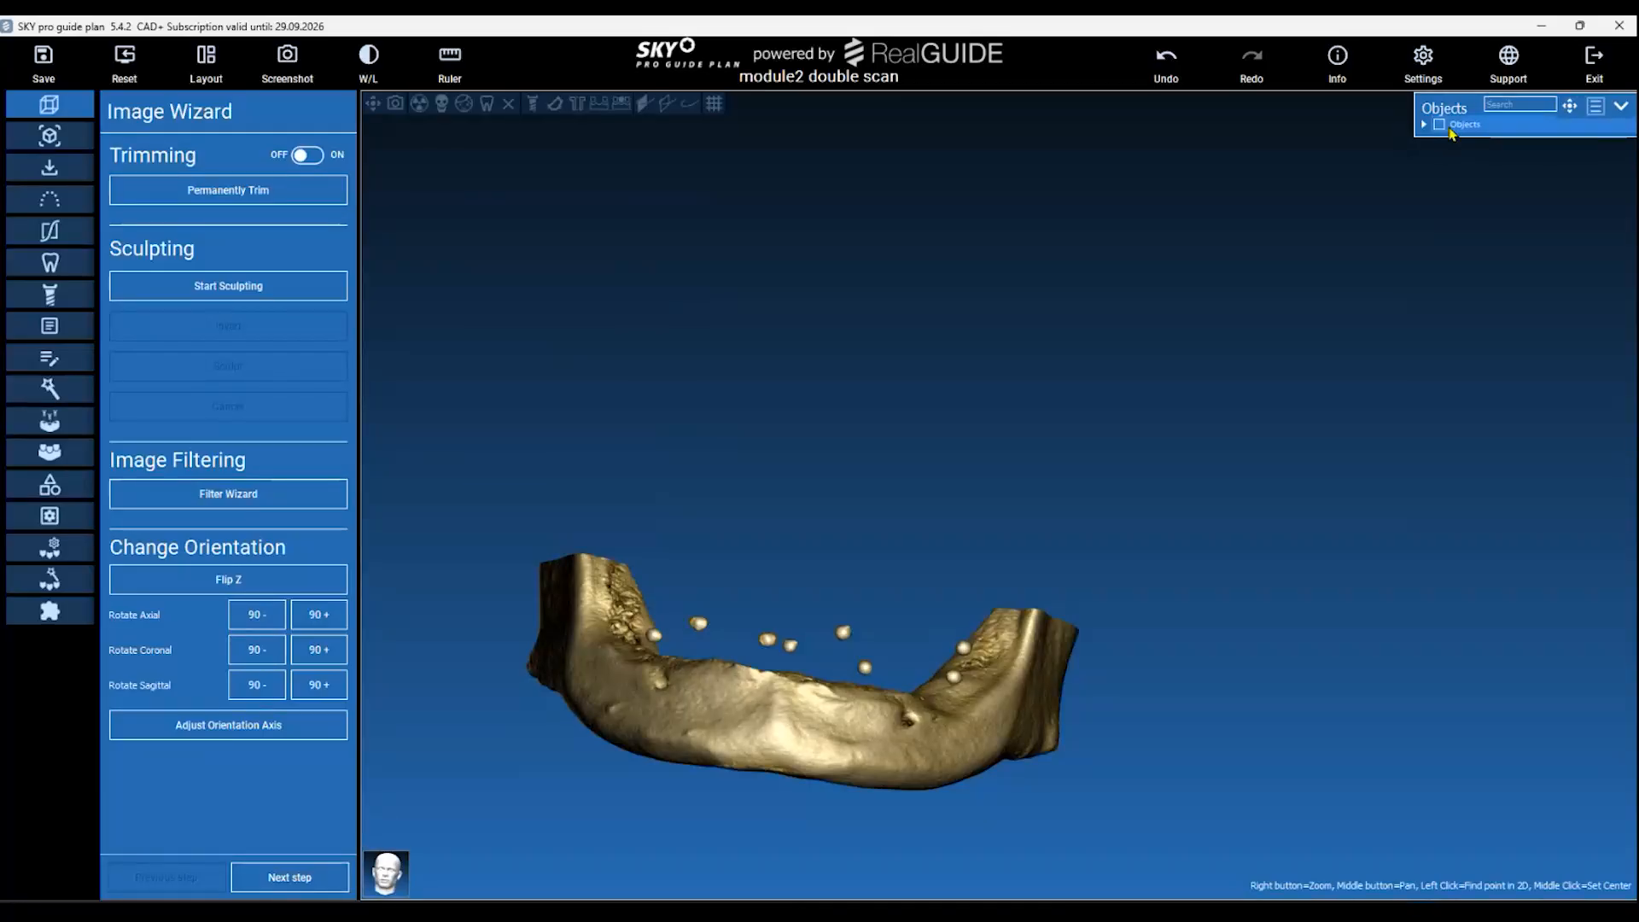
# Hide the DICOM volume and toggle the prosthesis on and off to check it alone, leaving it hidden.
pyautogui.moveTo(1481, 137); pyautogui.dragTo(1450, 392)
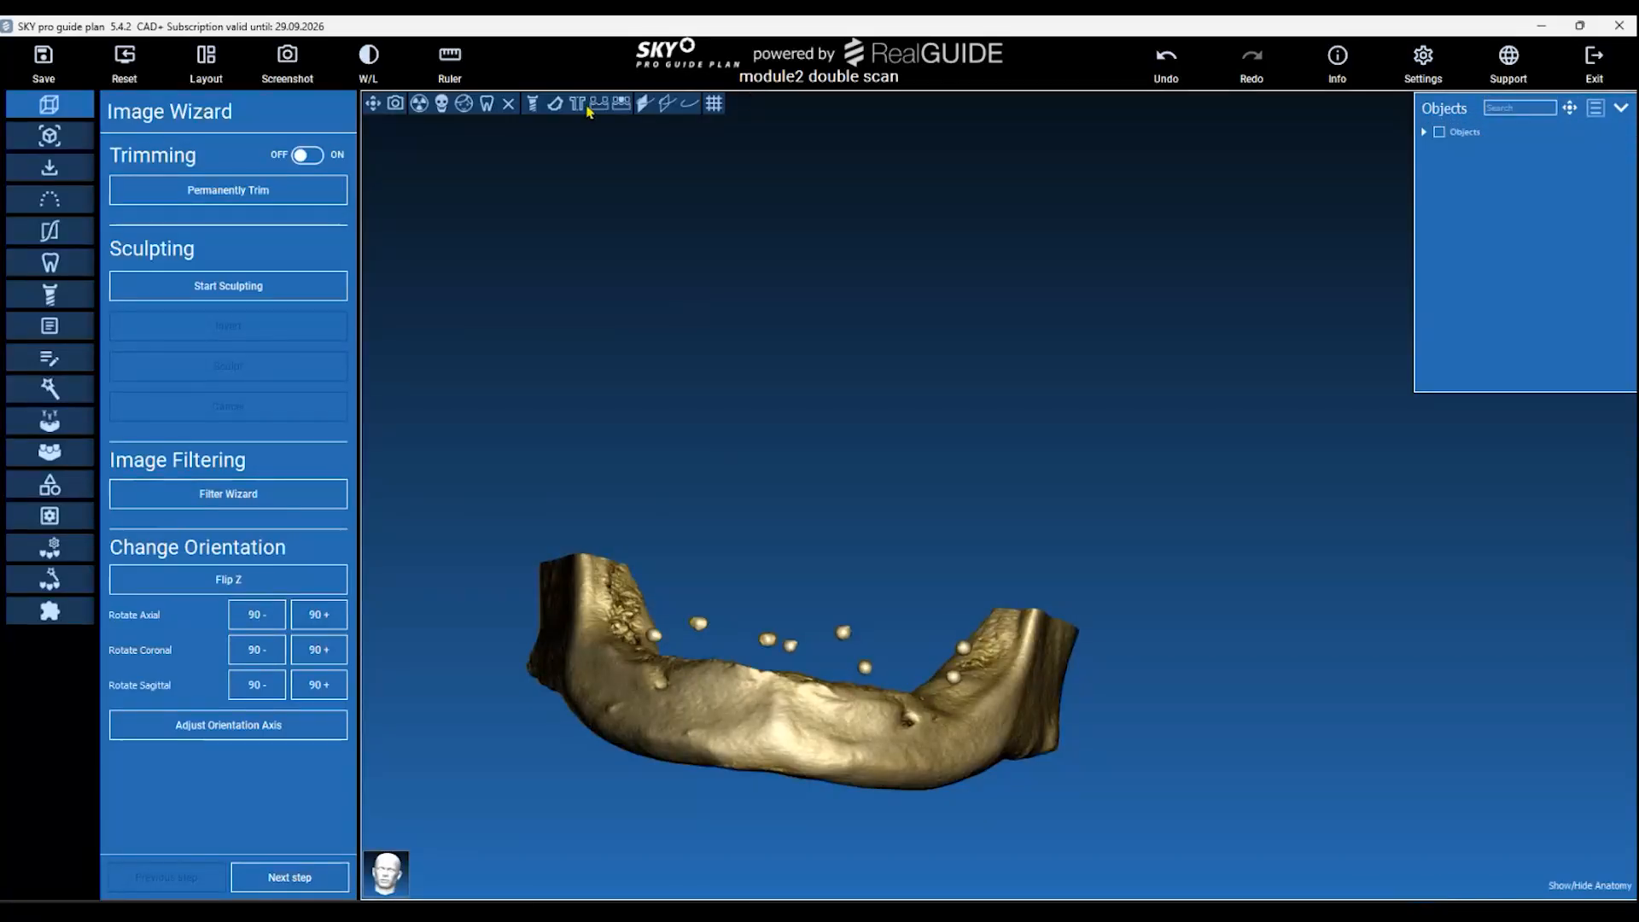
pyautogui.click(510, 107)
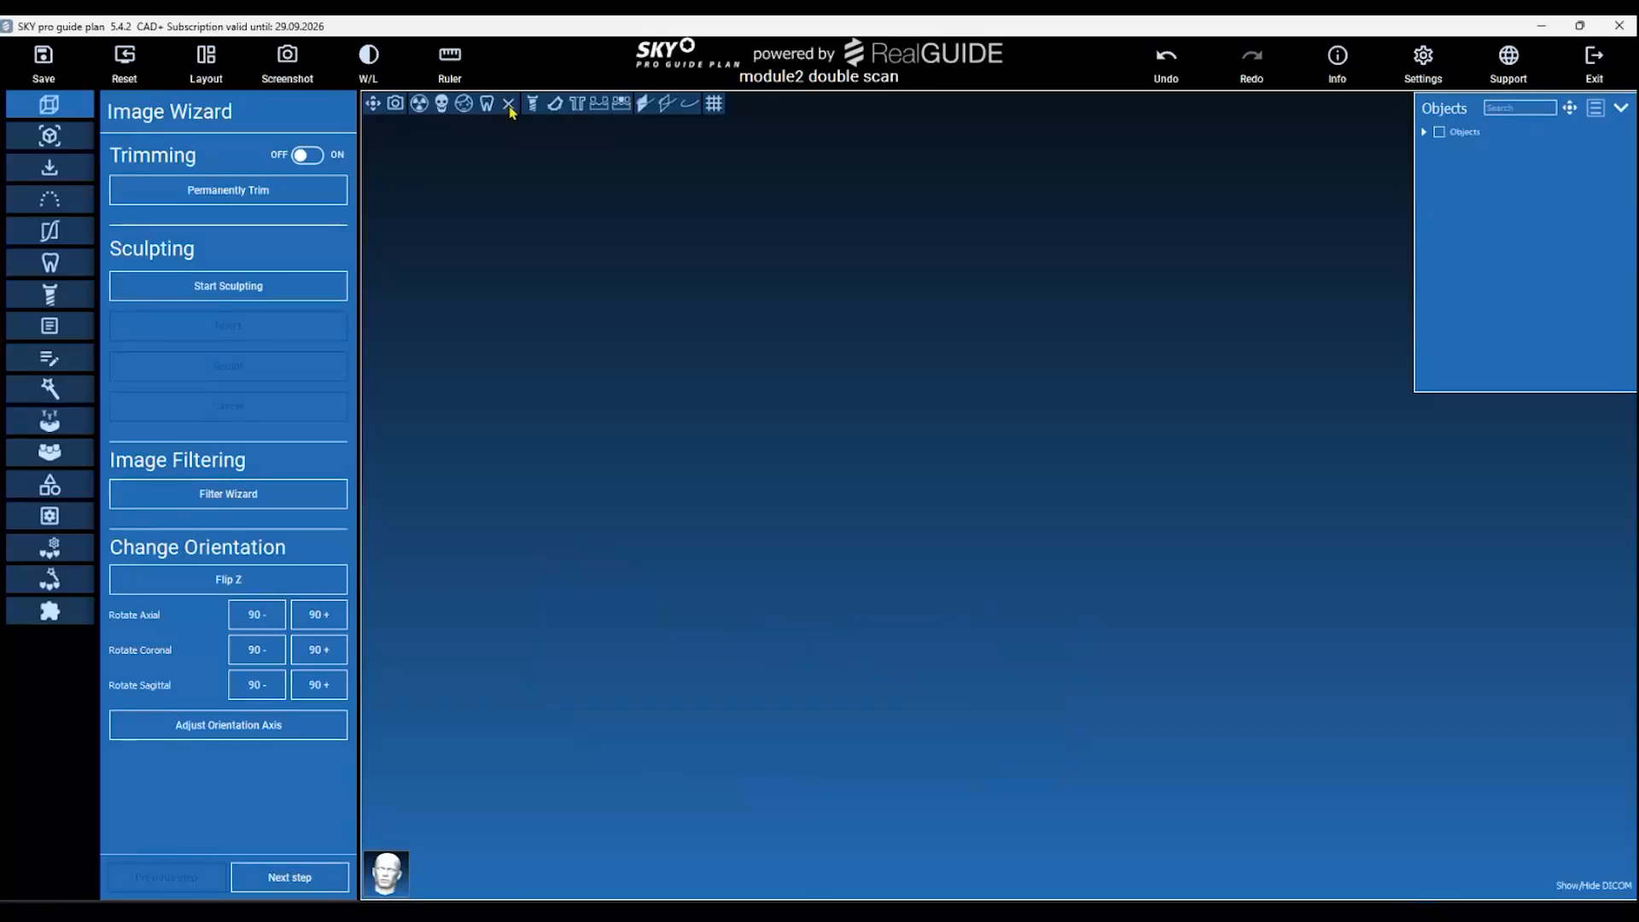
pyautogui.click(623, 103)
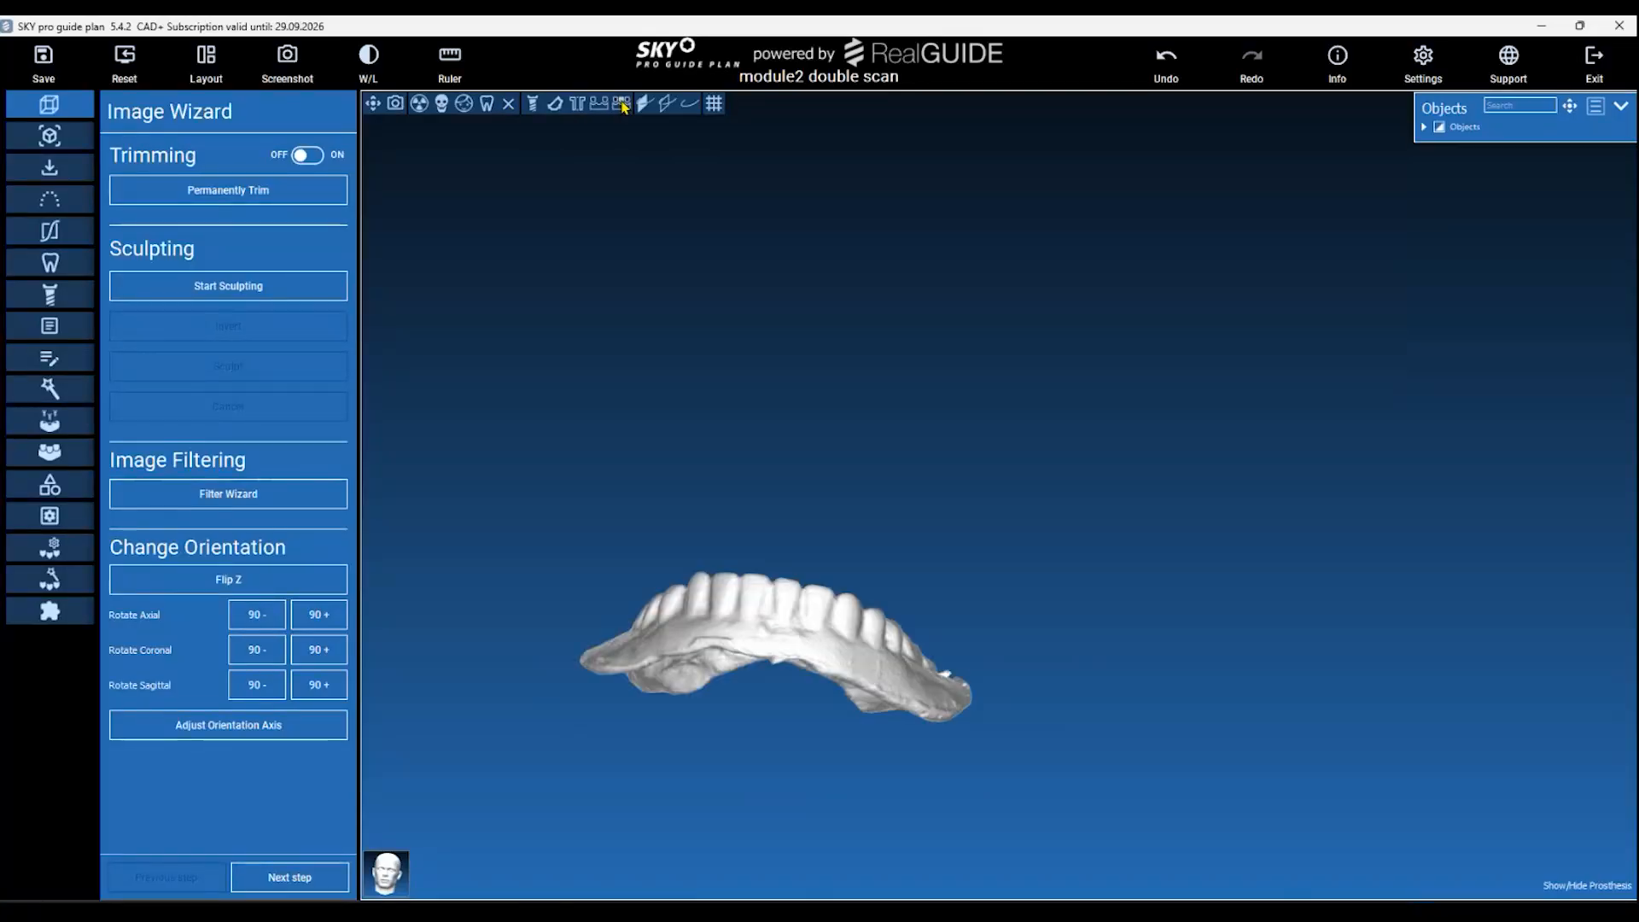
pyautogui.click(622, 103)
pyautogui.click(622, 103)
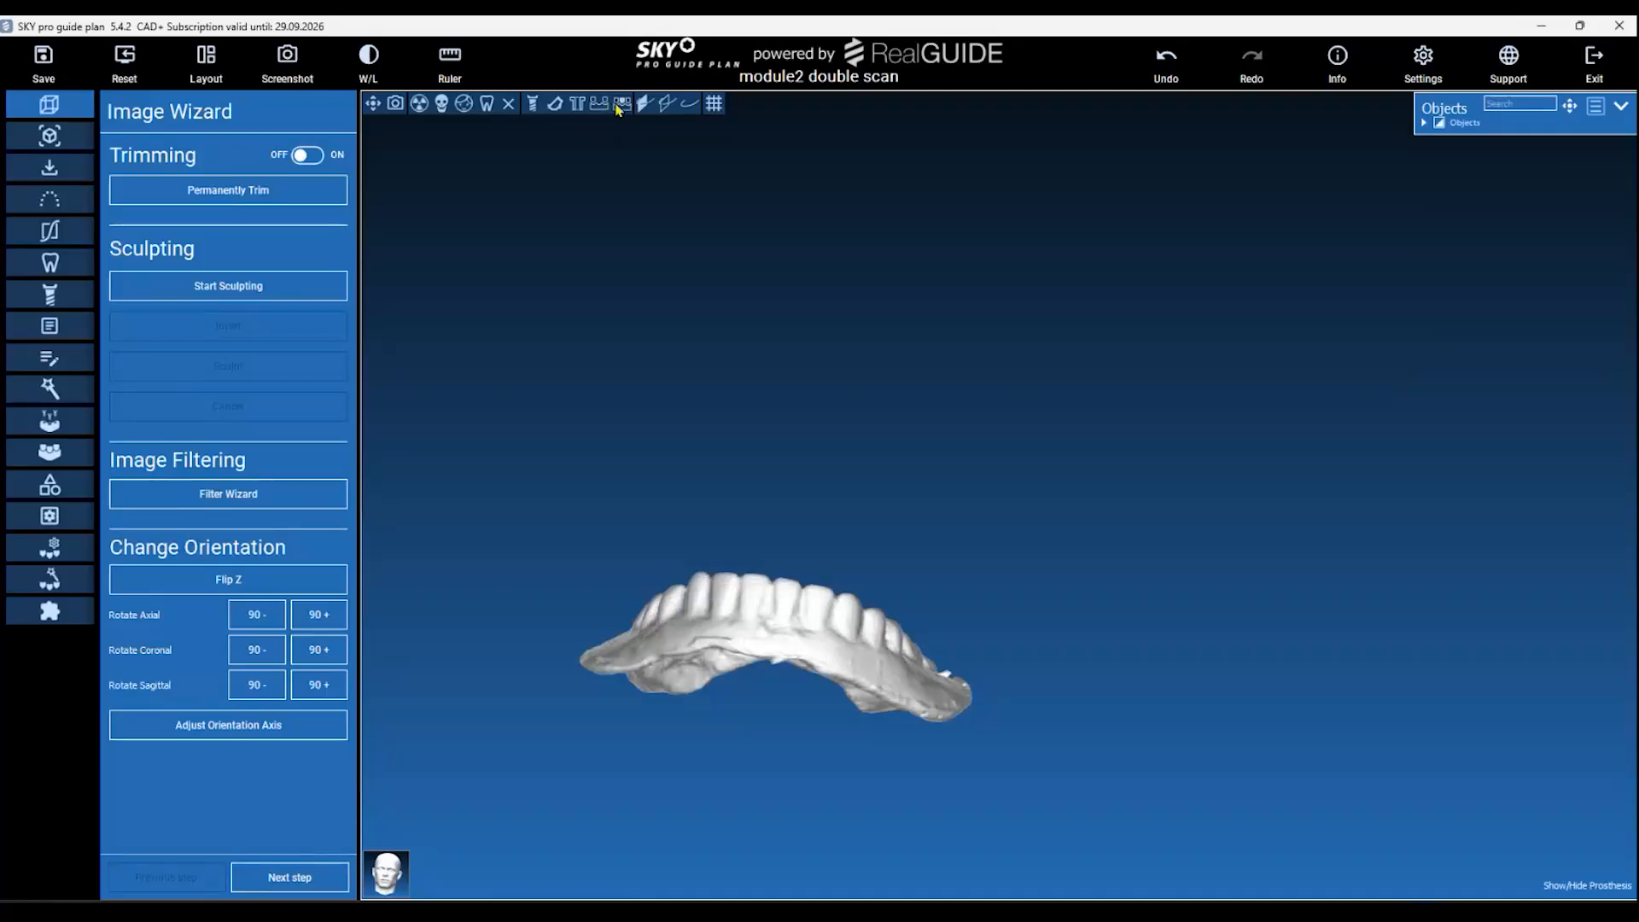
pyautogui.click(622, 104)
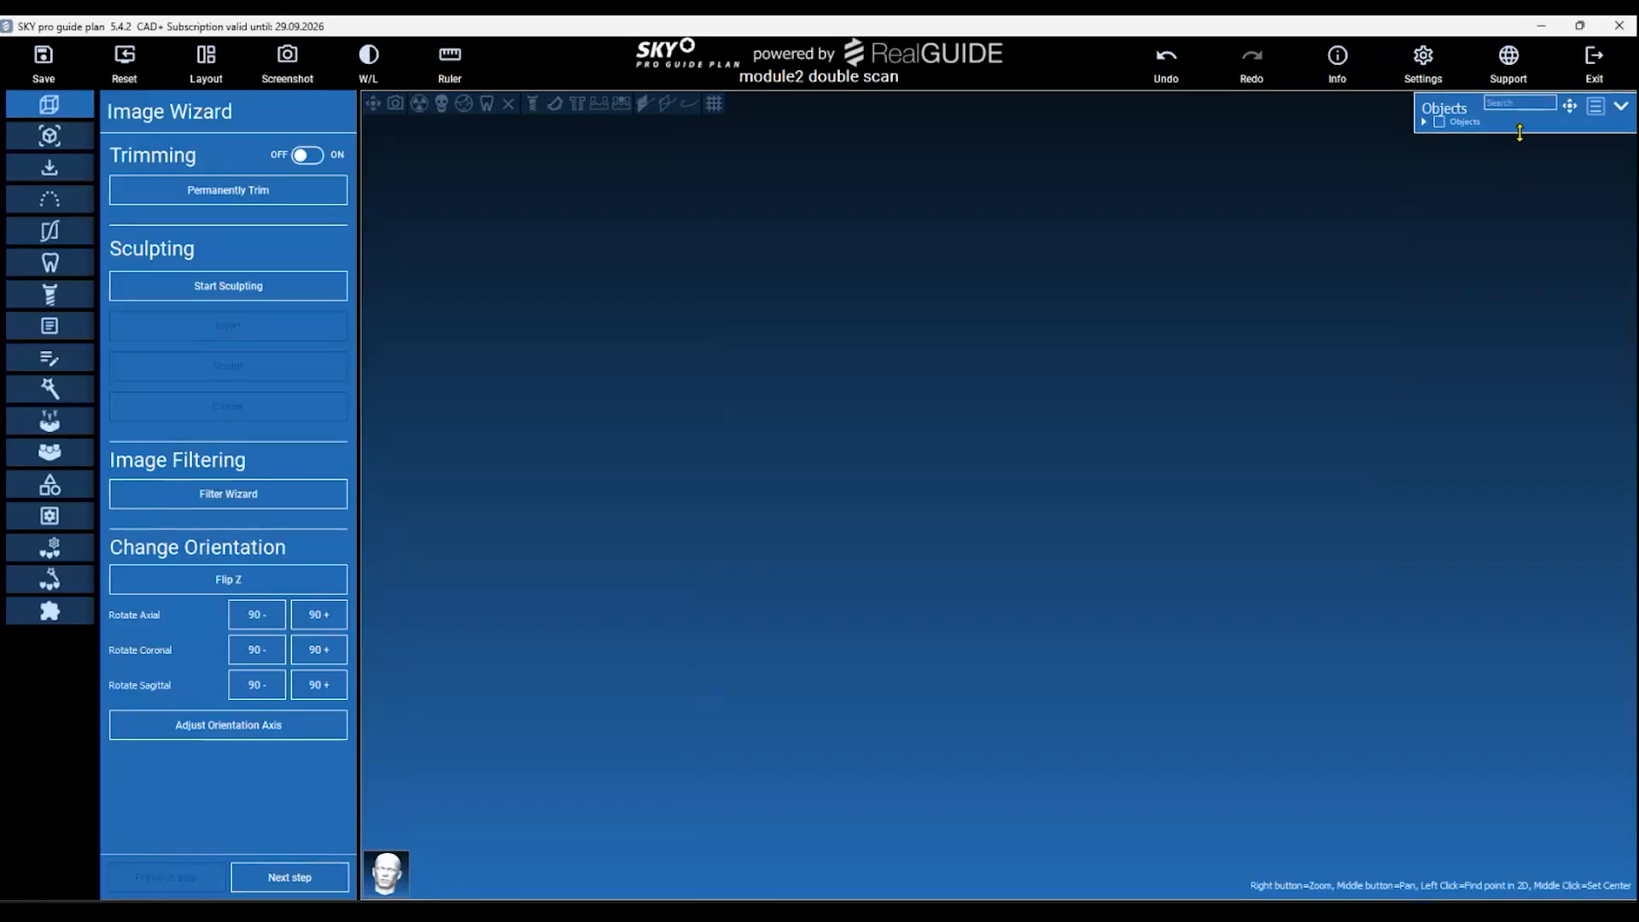
# Expand the object tree and show only Lower jaw_Markers.
pyautogui.moveTo(1519, 133); pyautogui.dragTo(1489, 333)
pyautogui.click(1424, 133)
pyautogui.click(1454, 150)
pyautogui.click(1455, 150)
pyautogui.click(1454, 166)
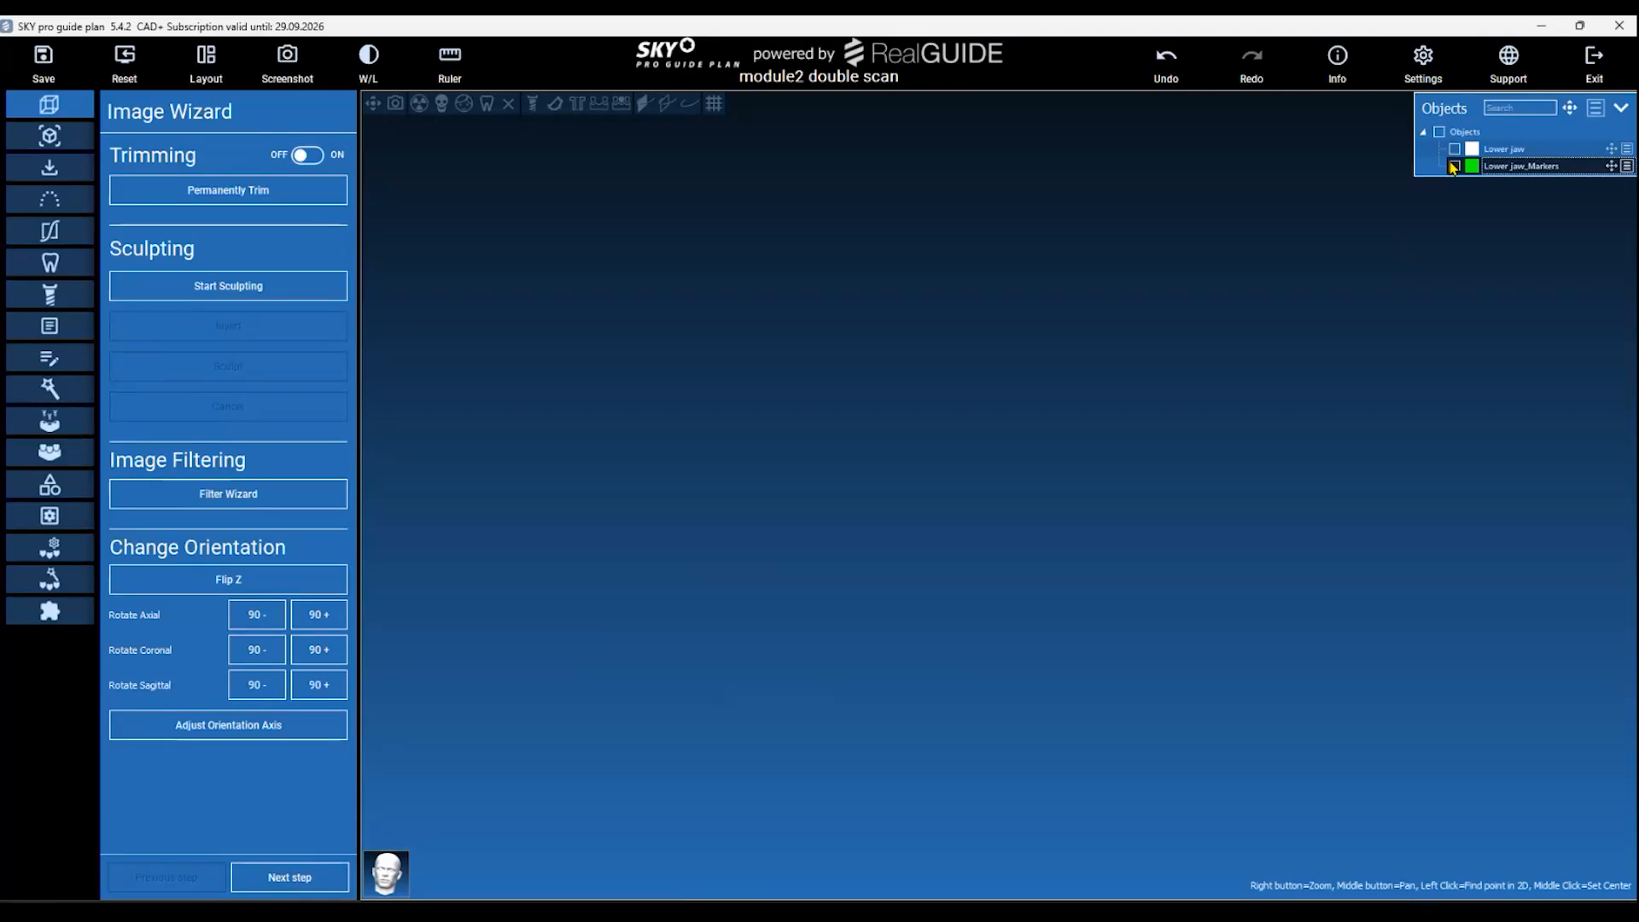
pyautogui.click(1455, 167)
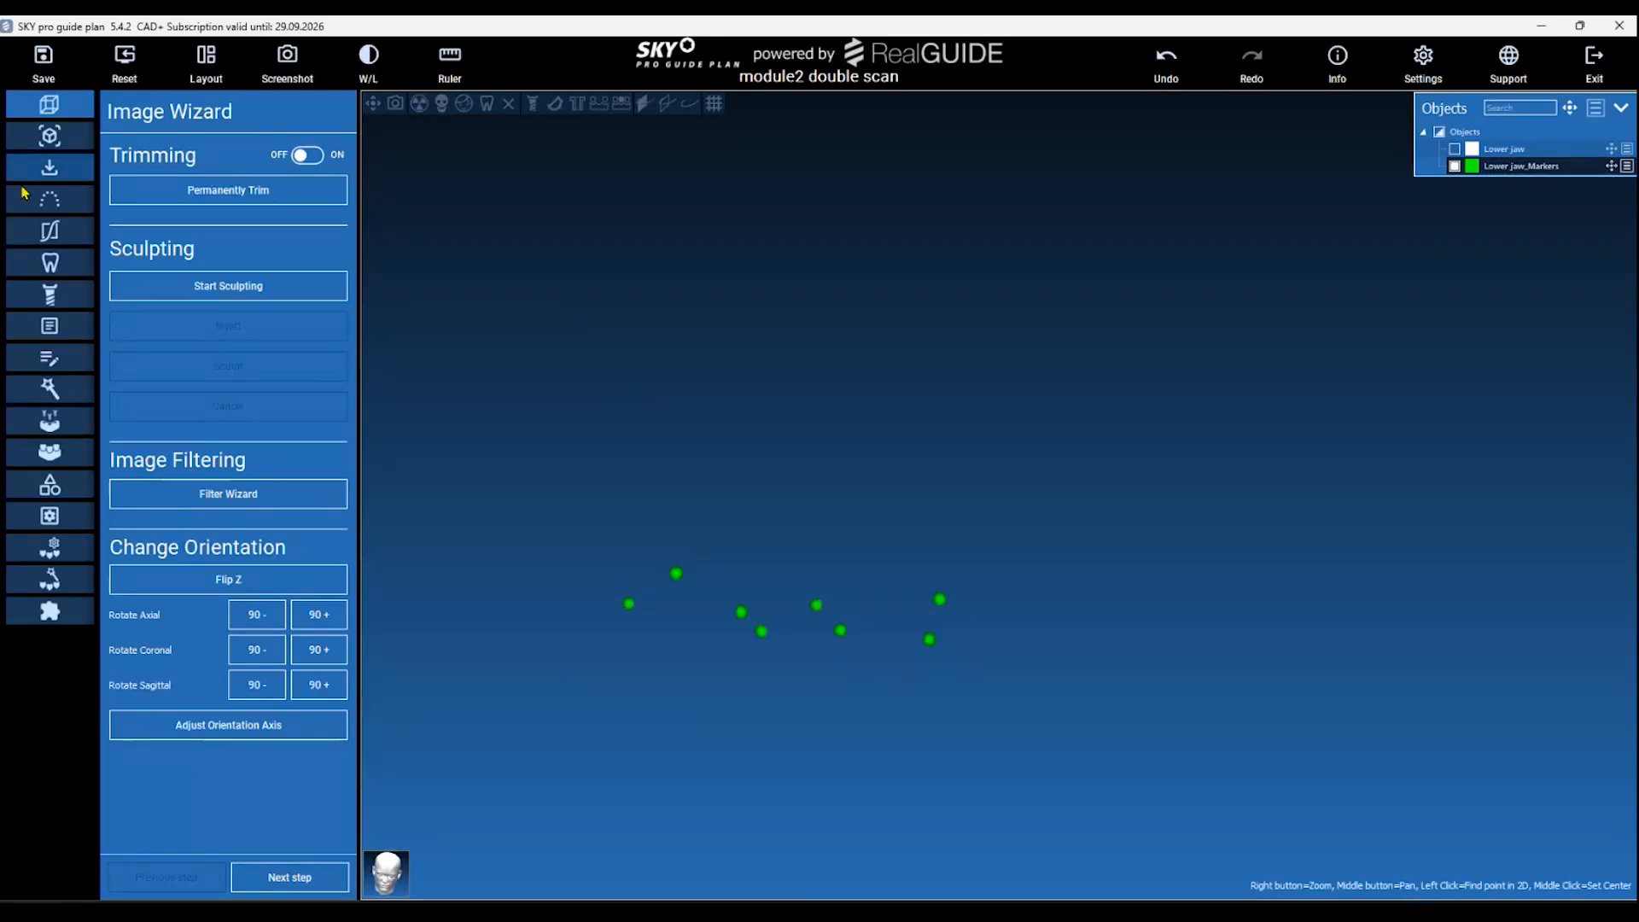
pyautogui.click(61, 175)
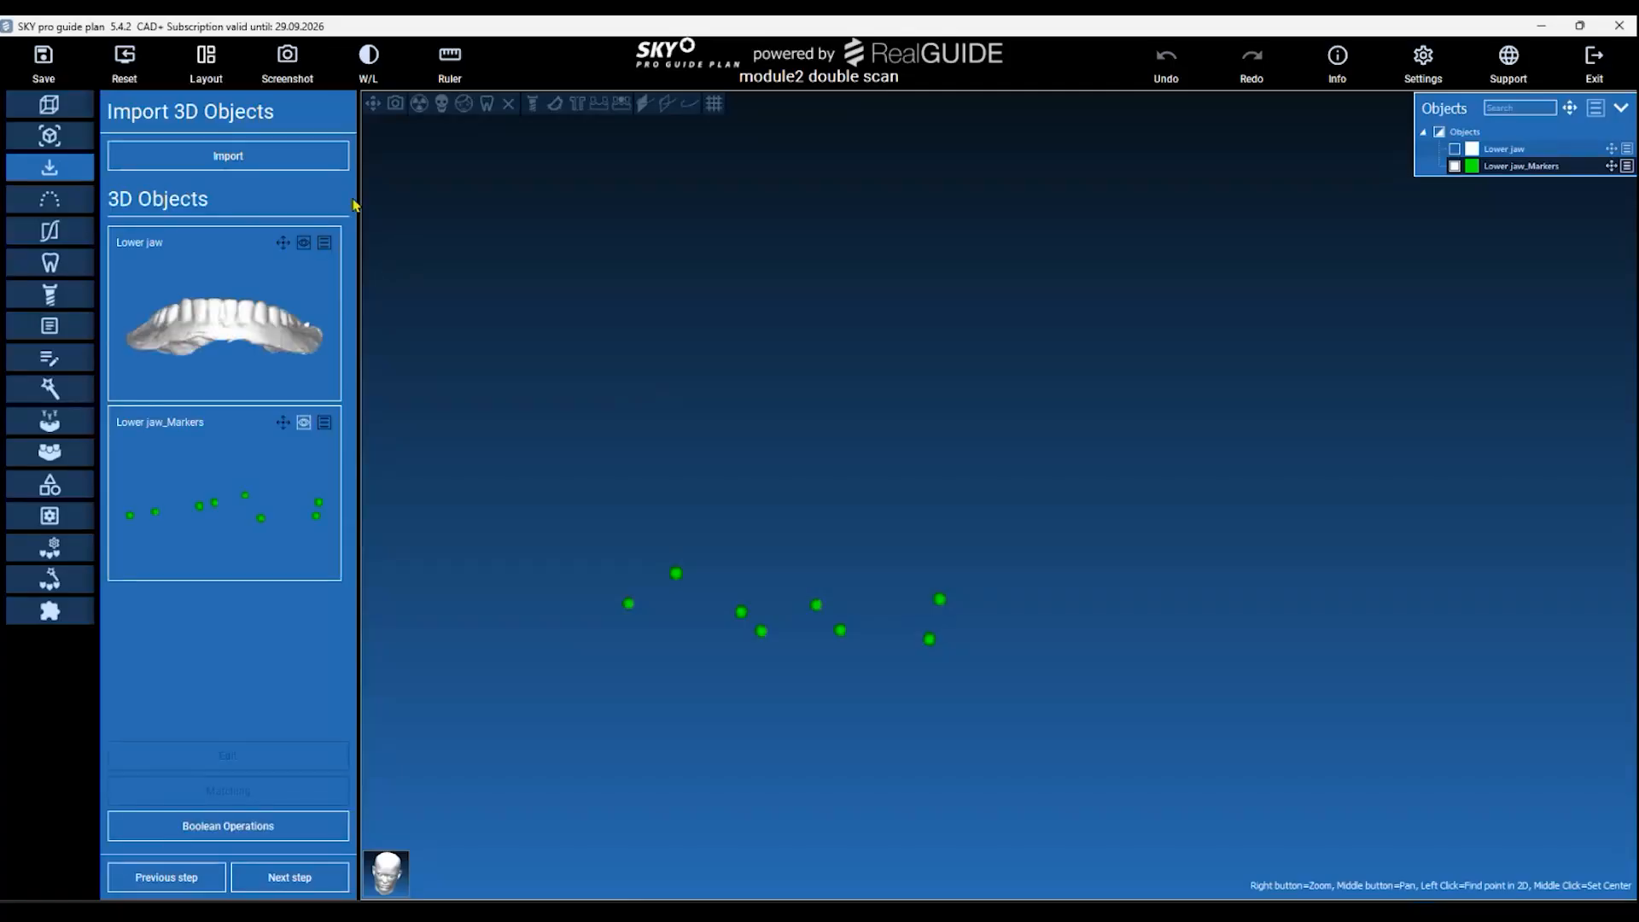
pyautogui.click(249, 348)
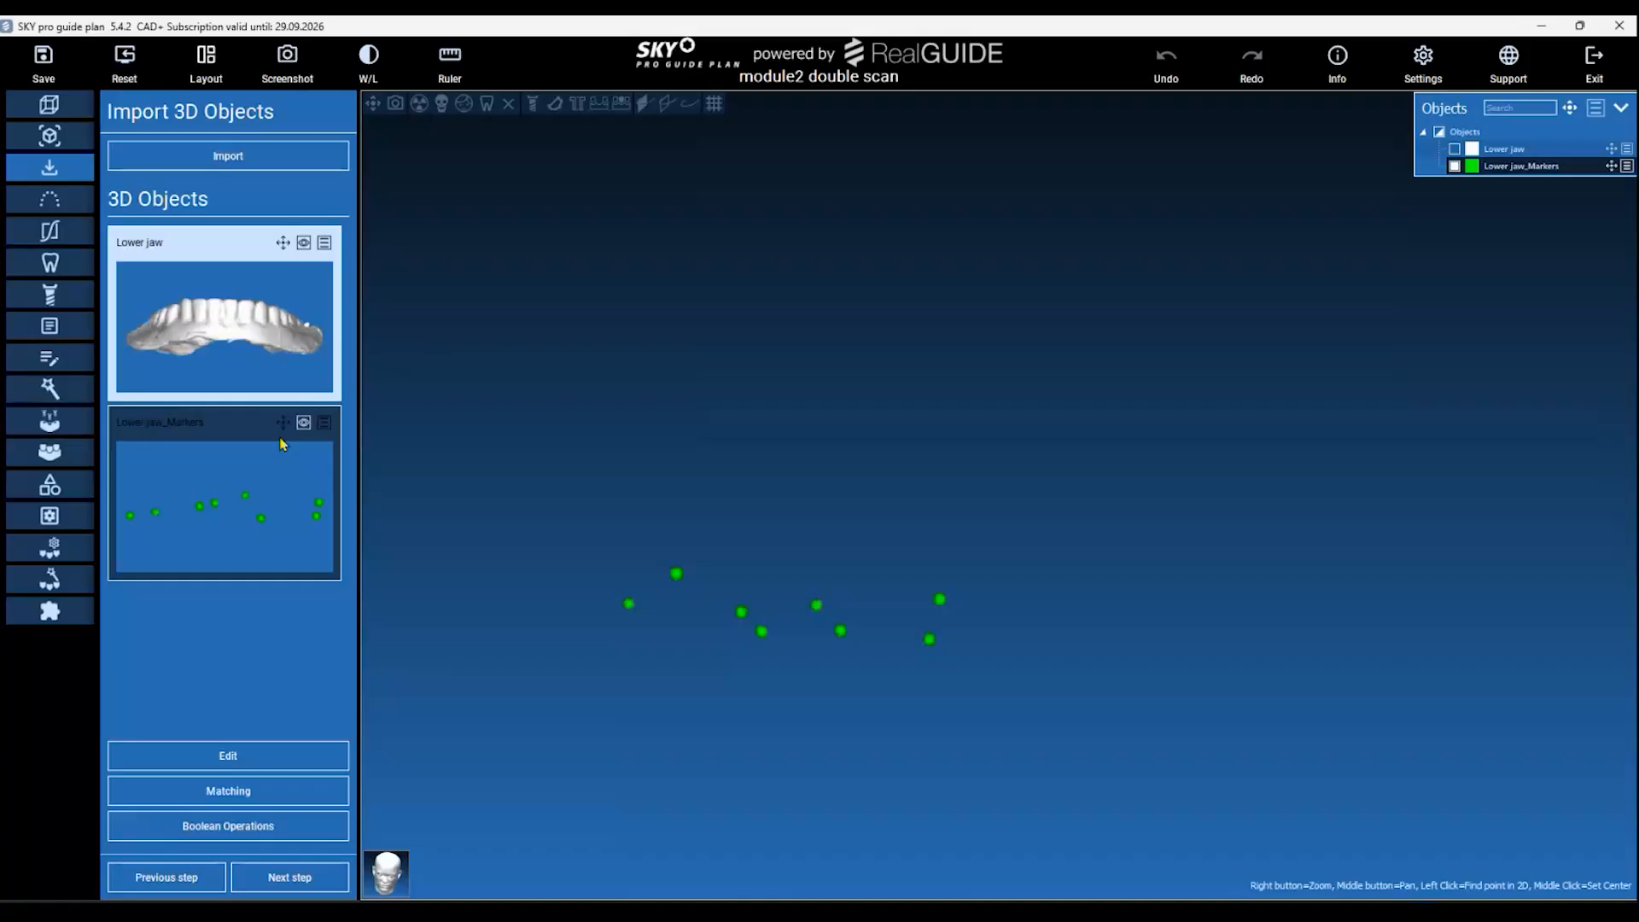
pyautogui.click(254, 515)
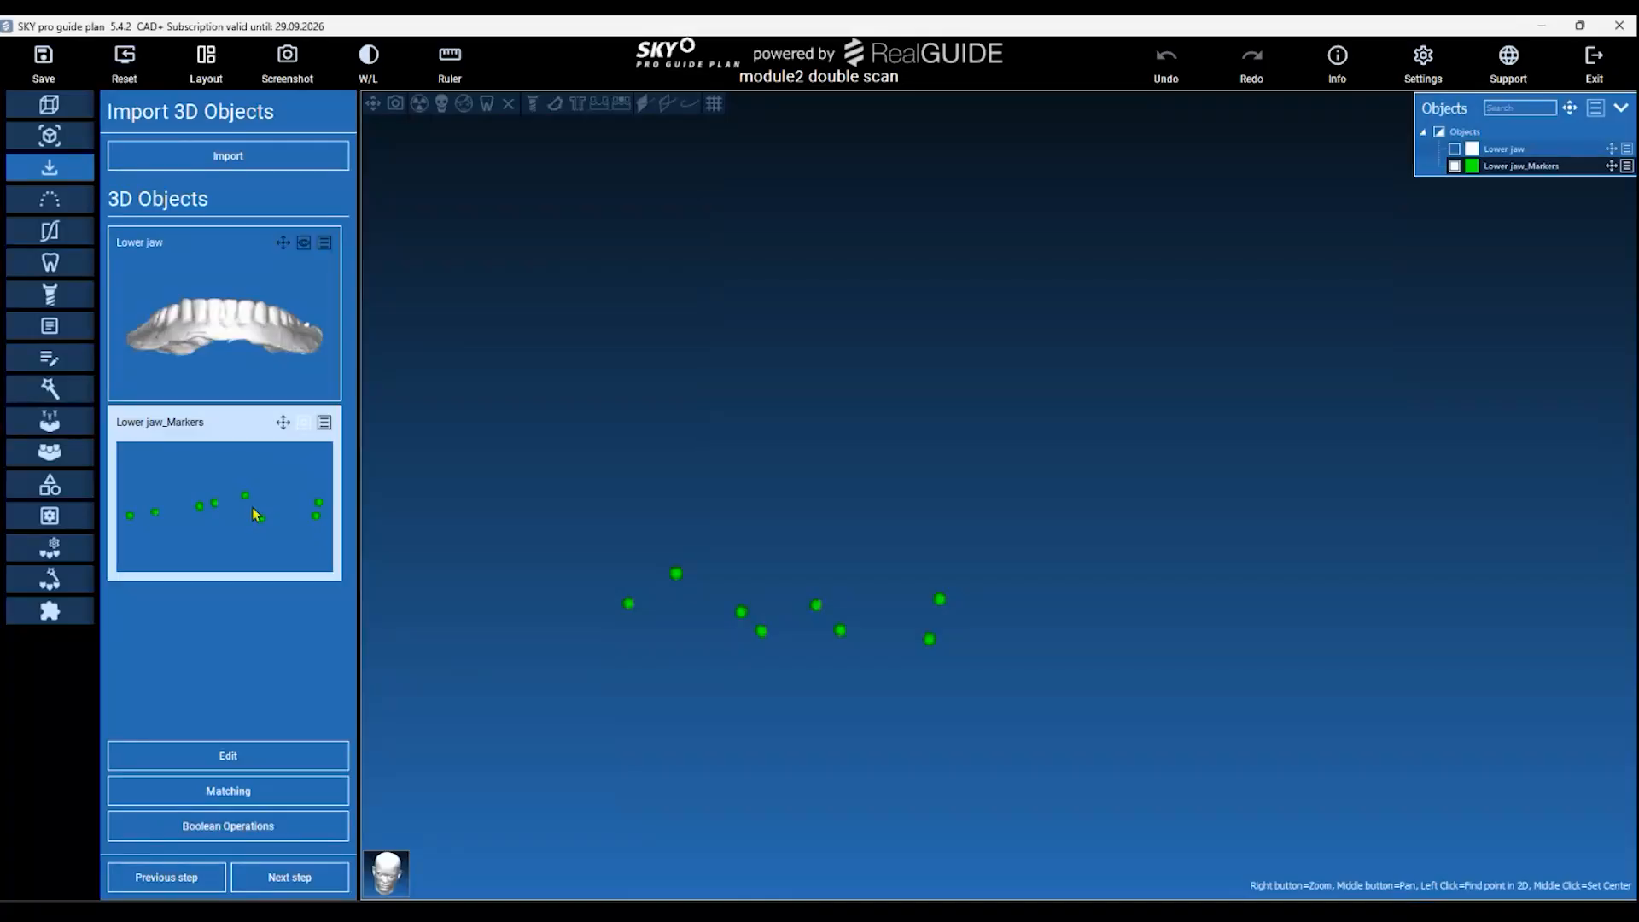
pyautogui.click(293, 792)
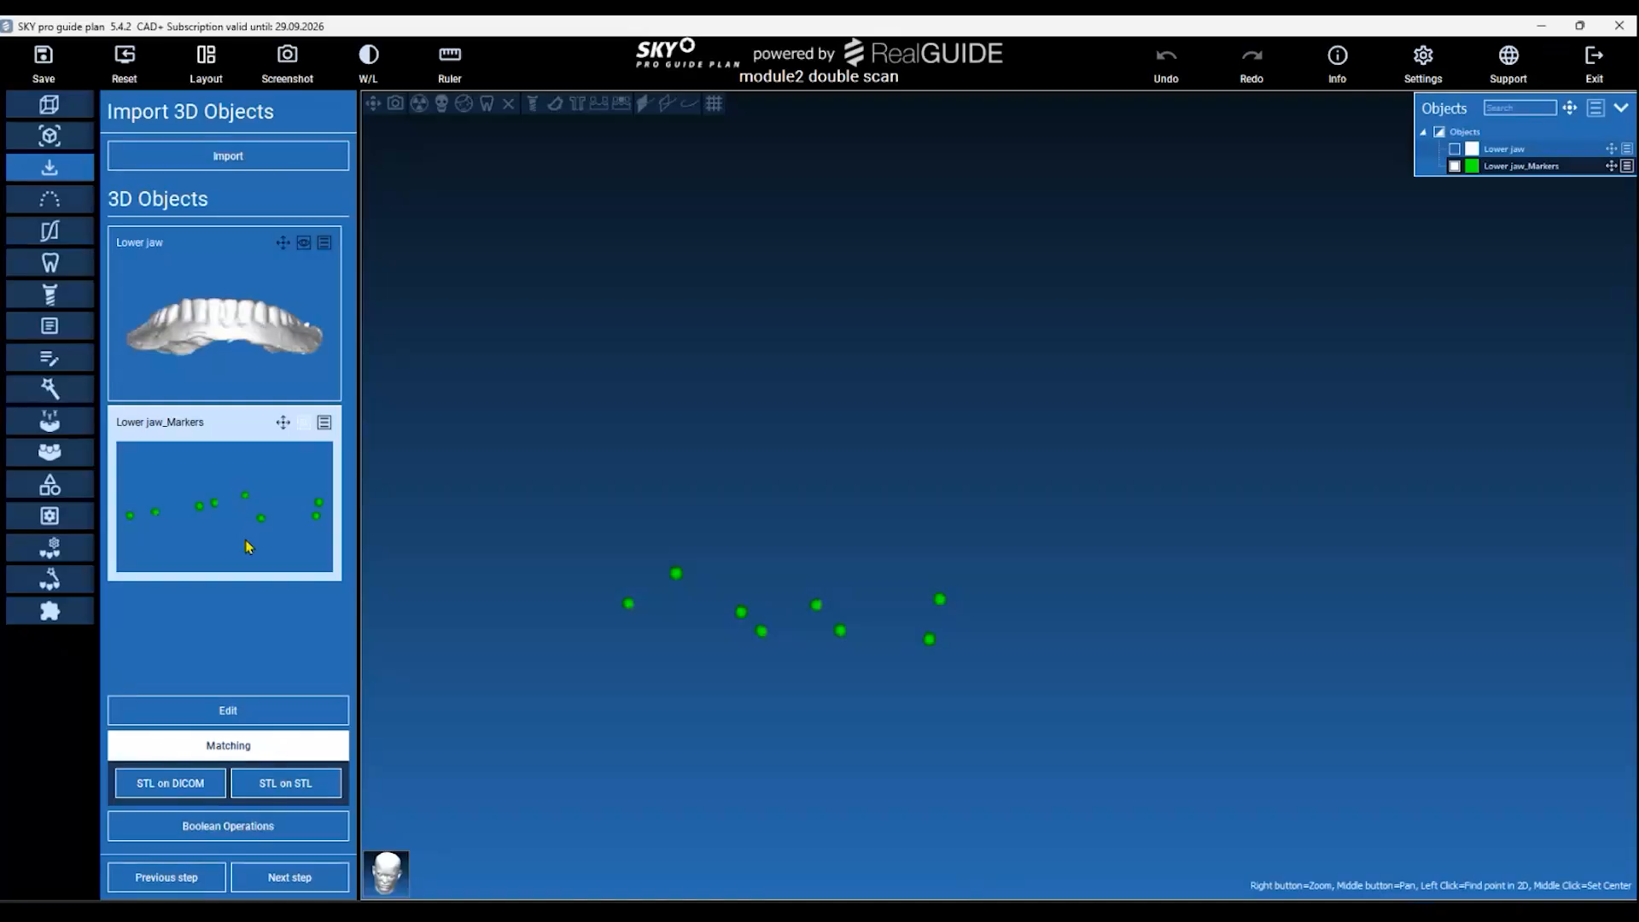
pyautogui.click(196, 794)
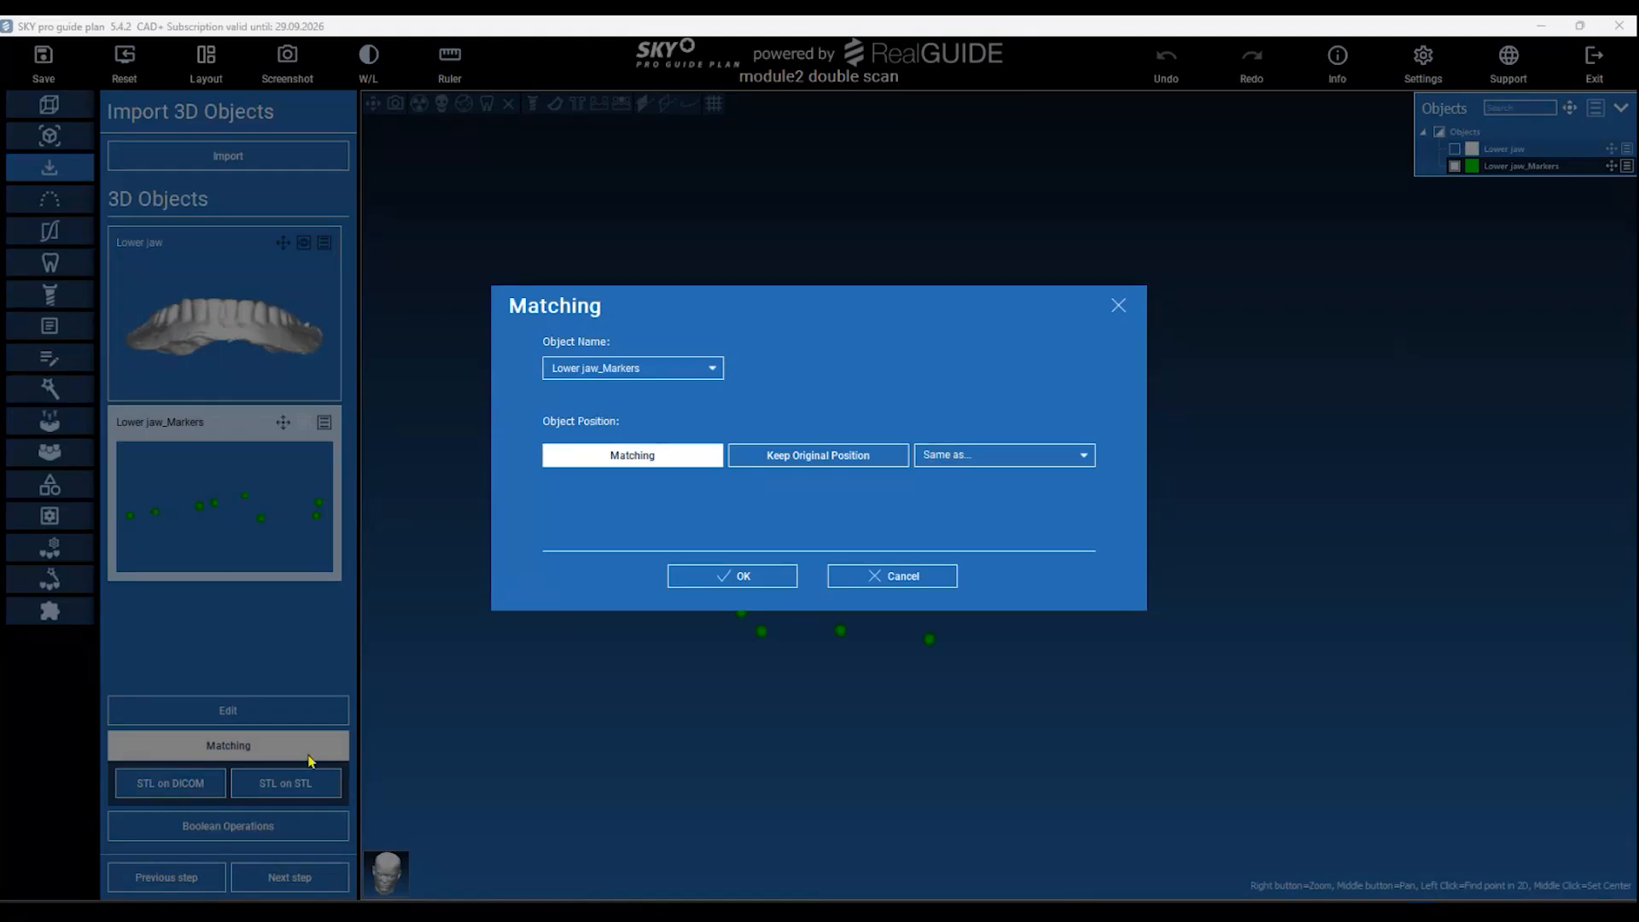
pyautogui.click(743, 577)
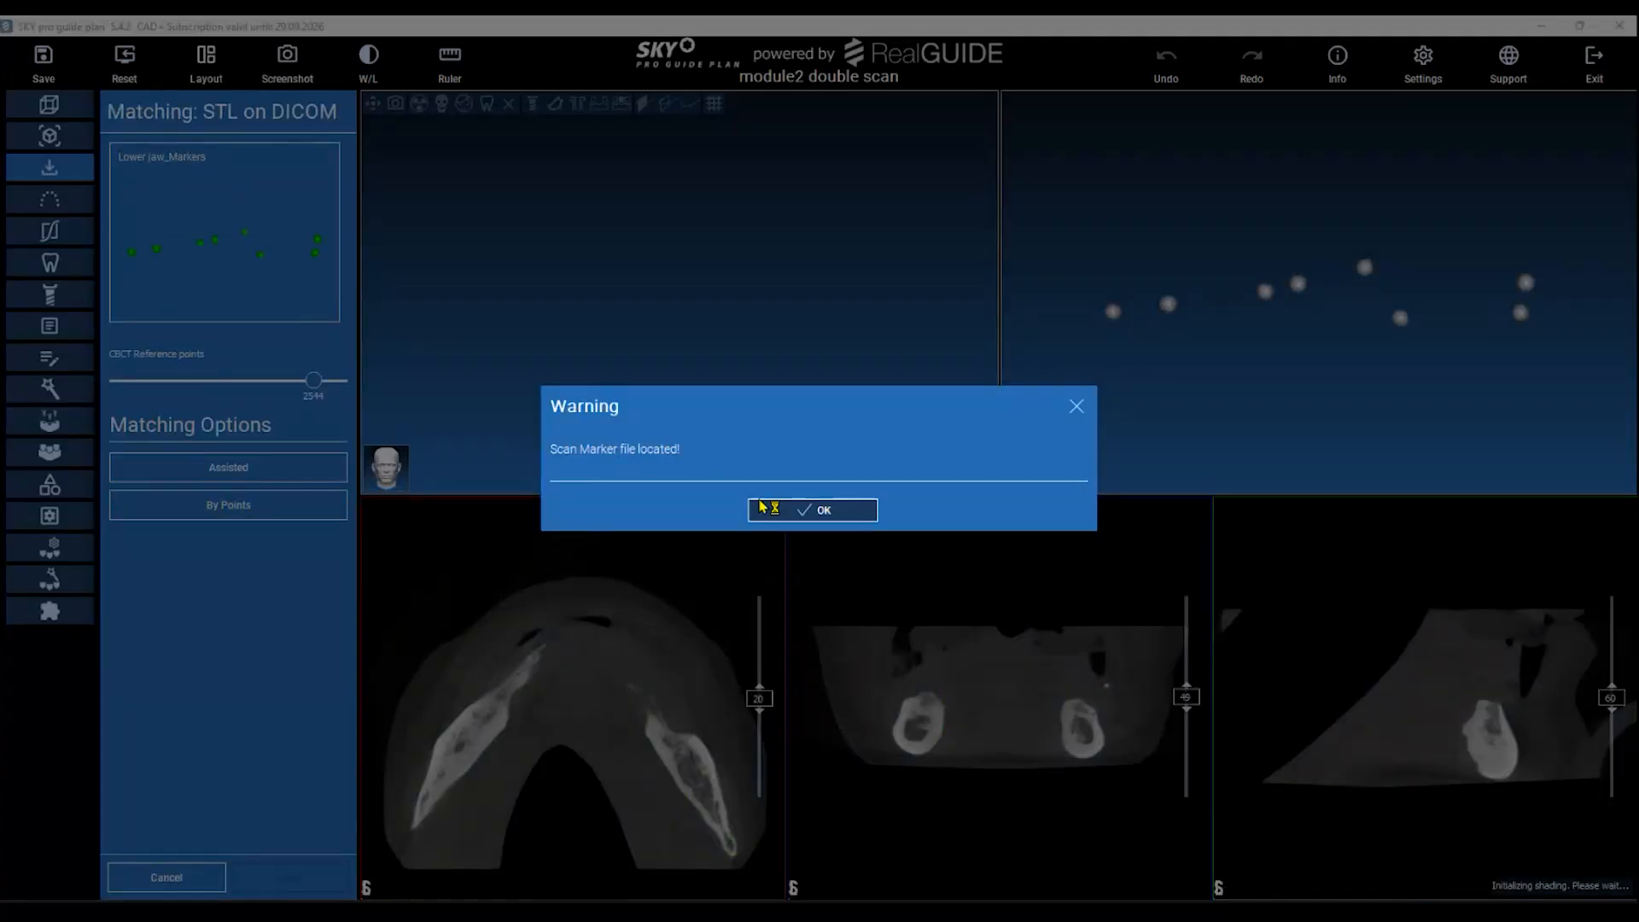
pyautogui.click(776, 512)
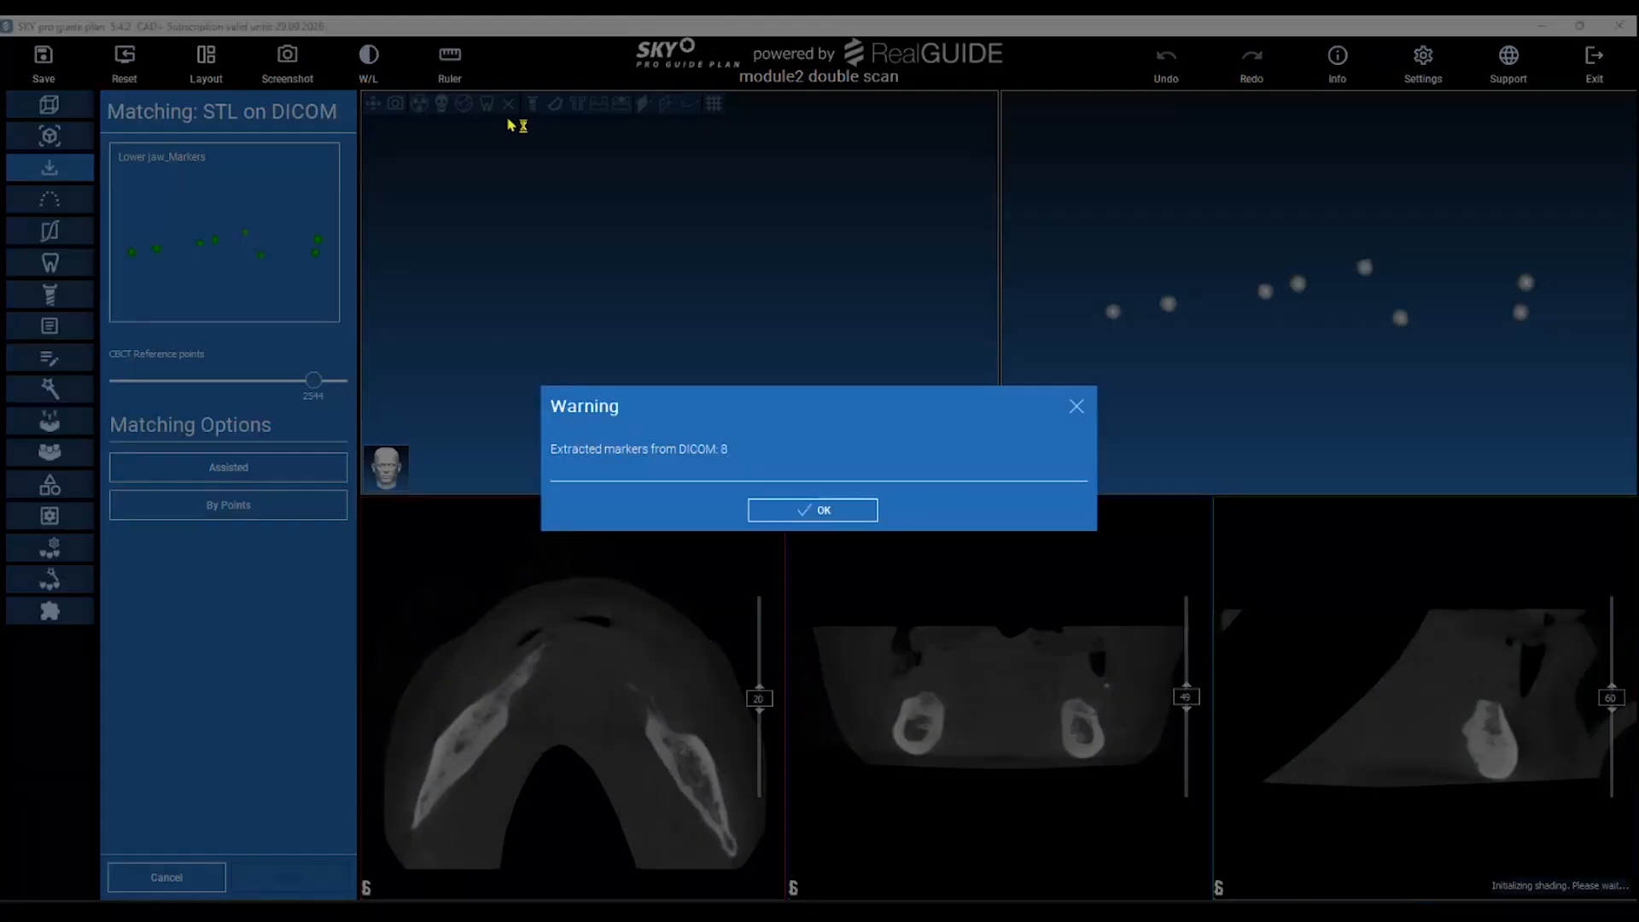
pyautogui.click(808, 509)
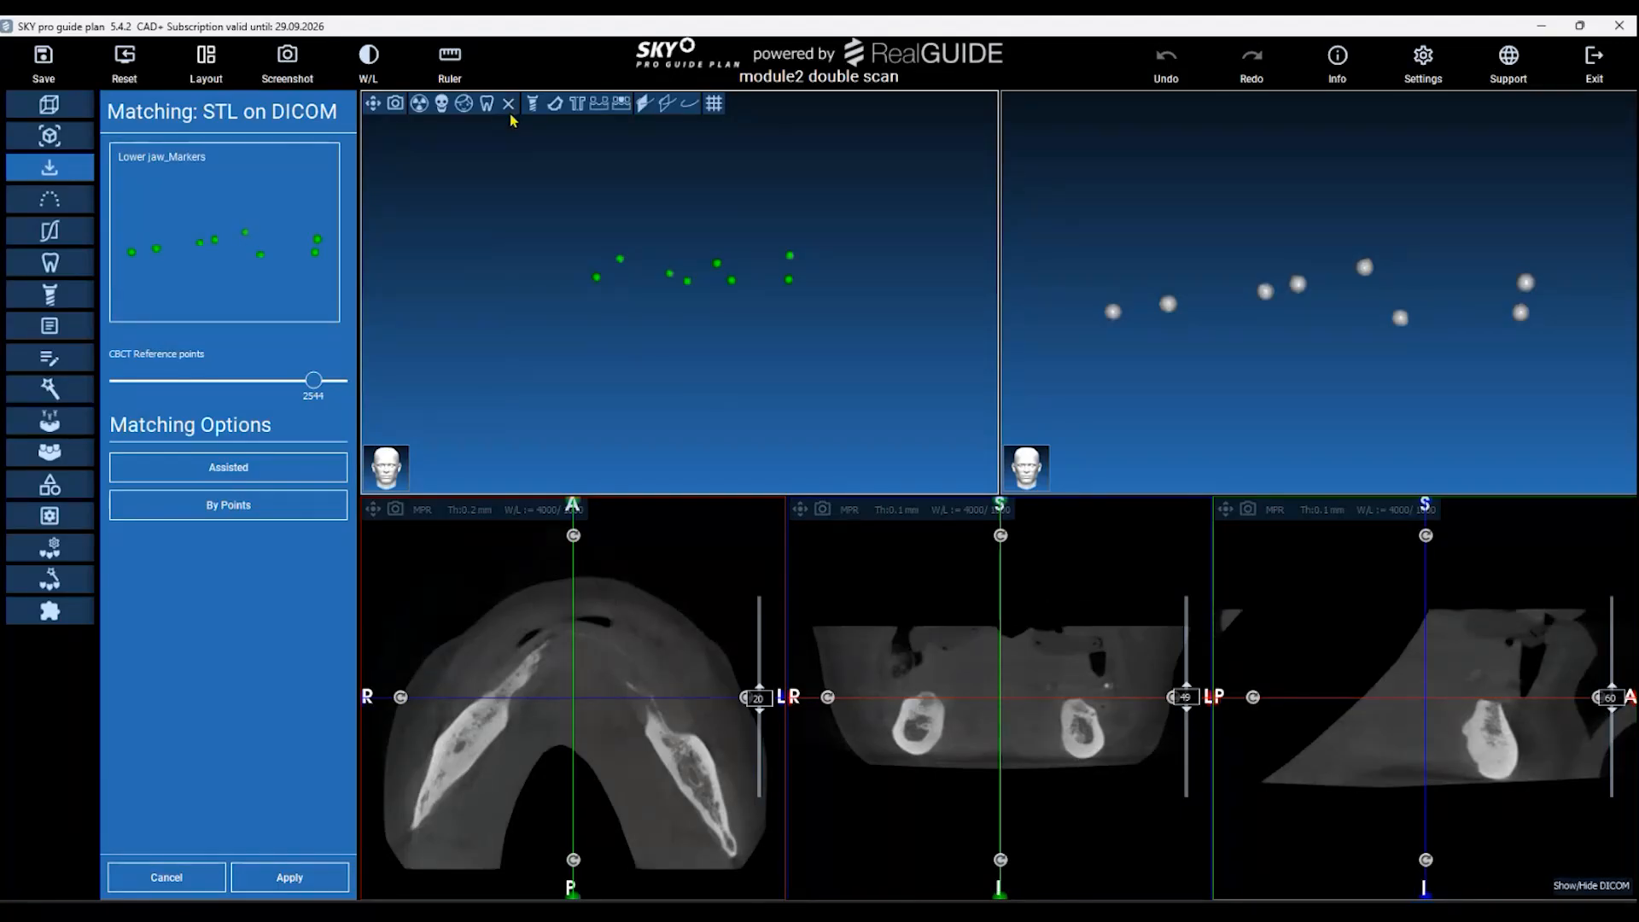
pyautogui.click(204, 865)
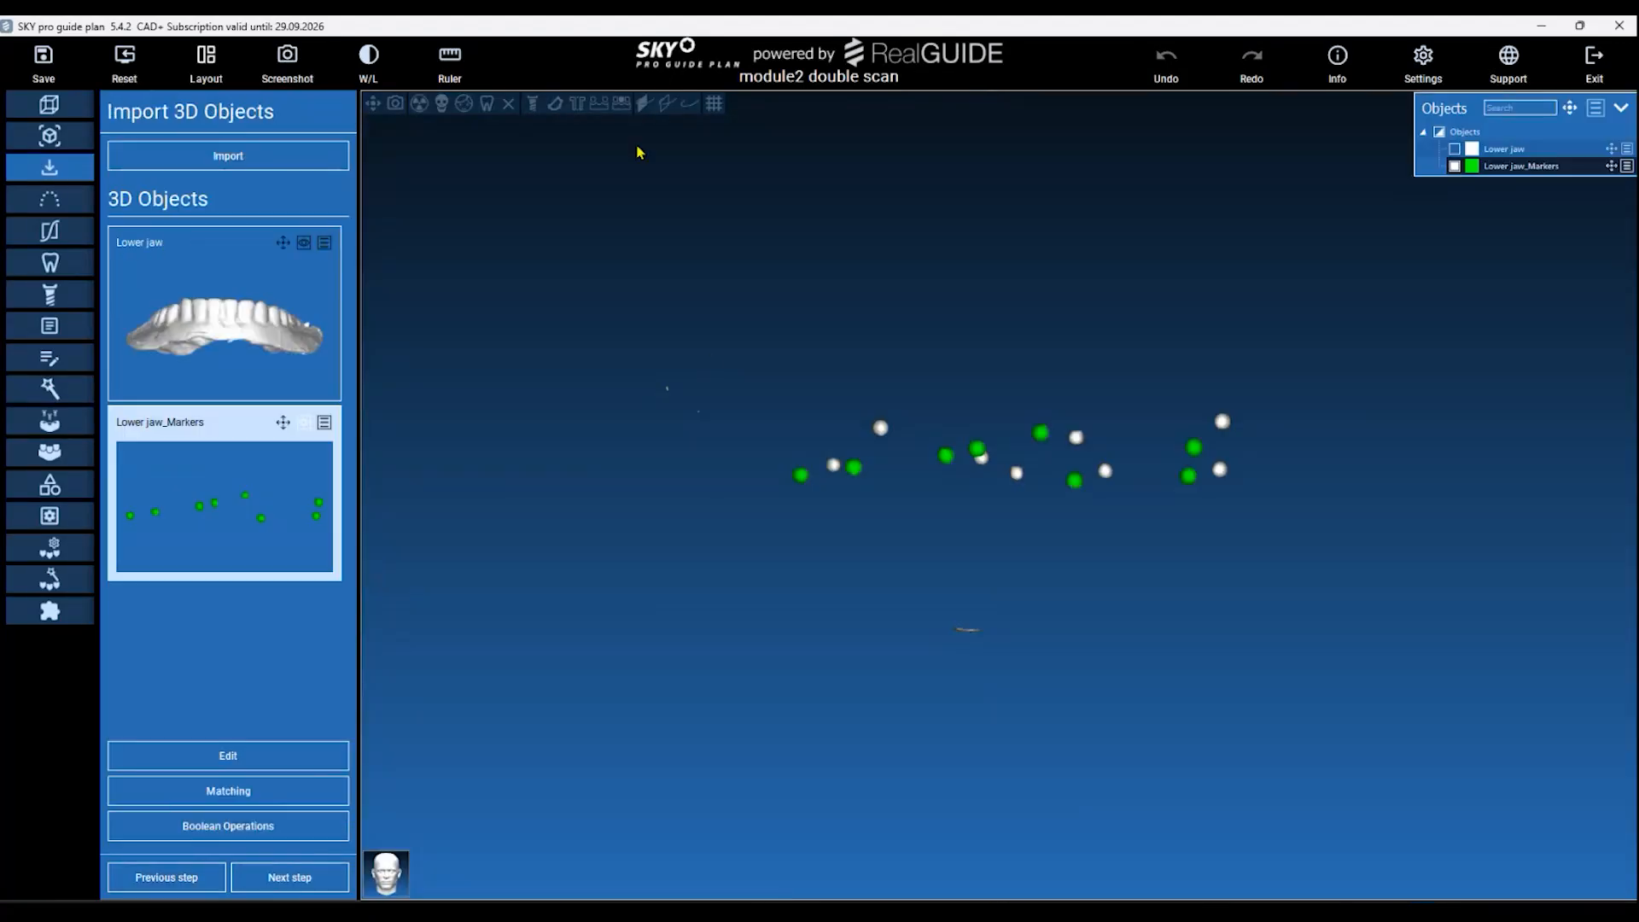
# Lower the volume threshold to 626 in the 3D settings to restore the bone, and maximize the 3D view.
pyautogui.click(510, 104)
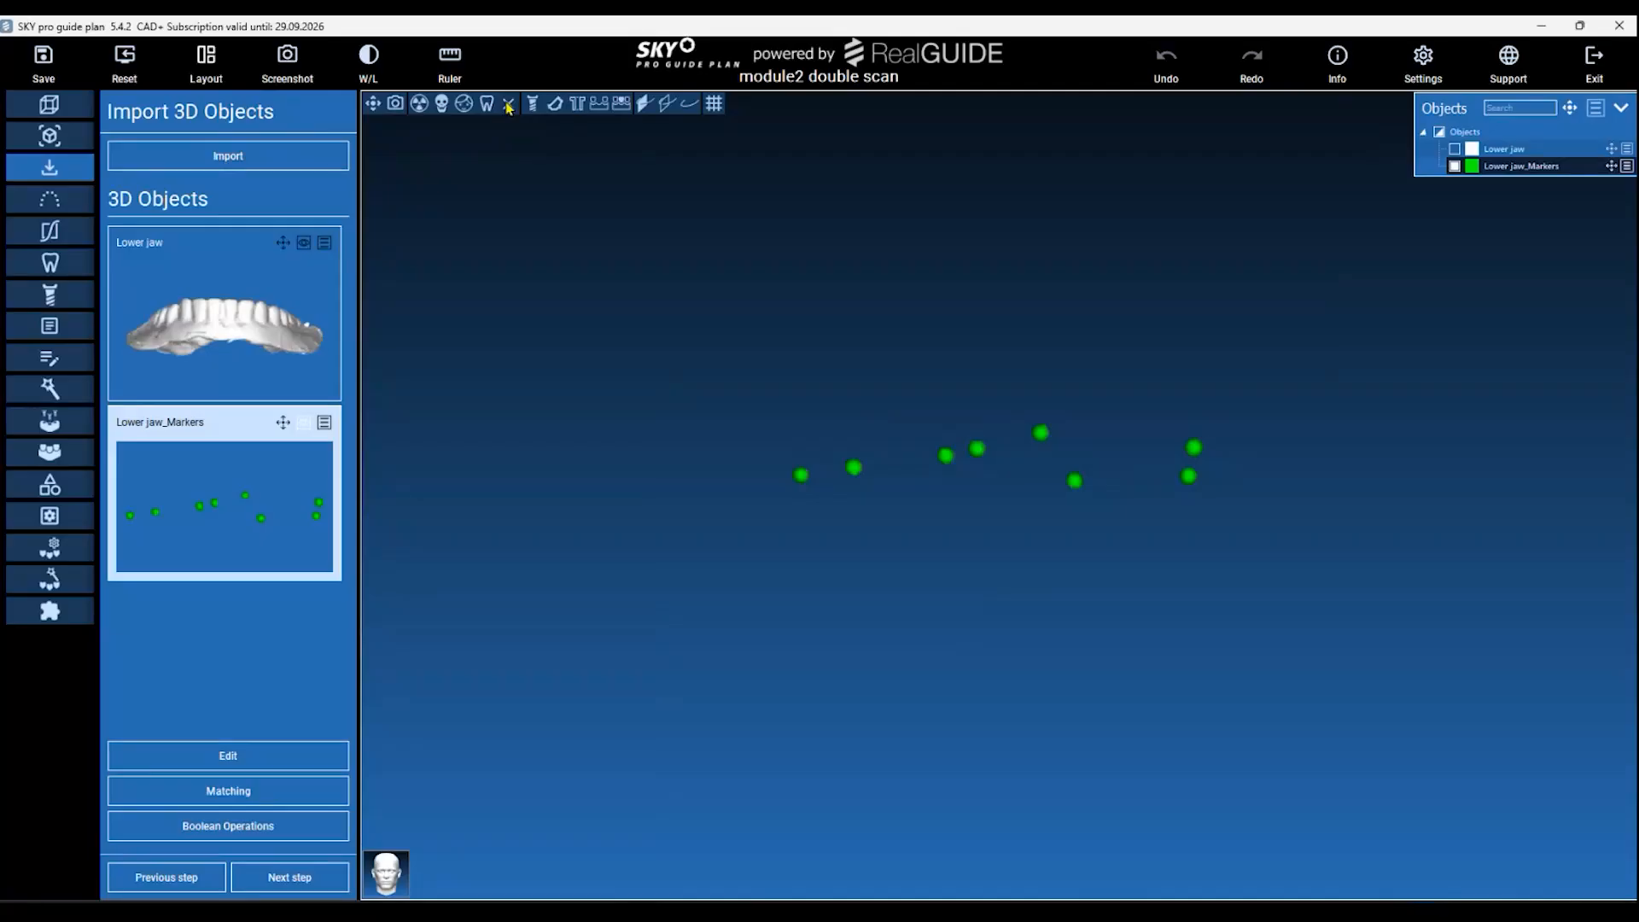
pyautogui.click(510, 105)
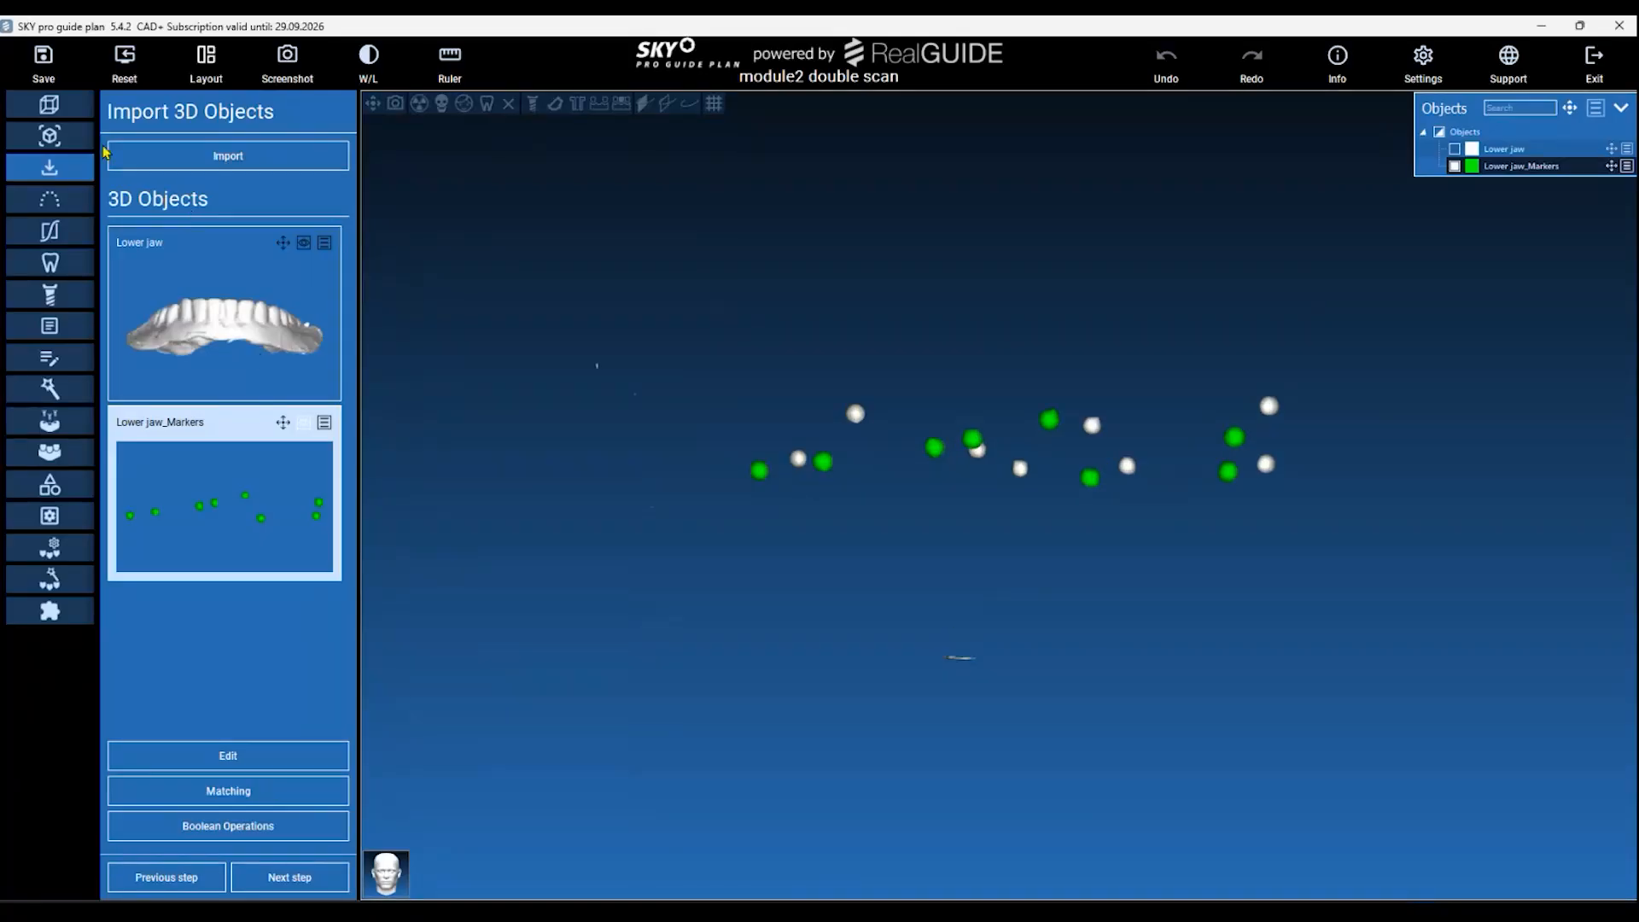
pyautogui.click(52, 105)
pyautogui.click(63, 134)
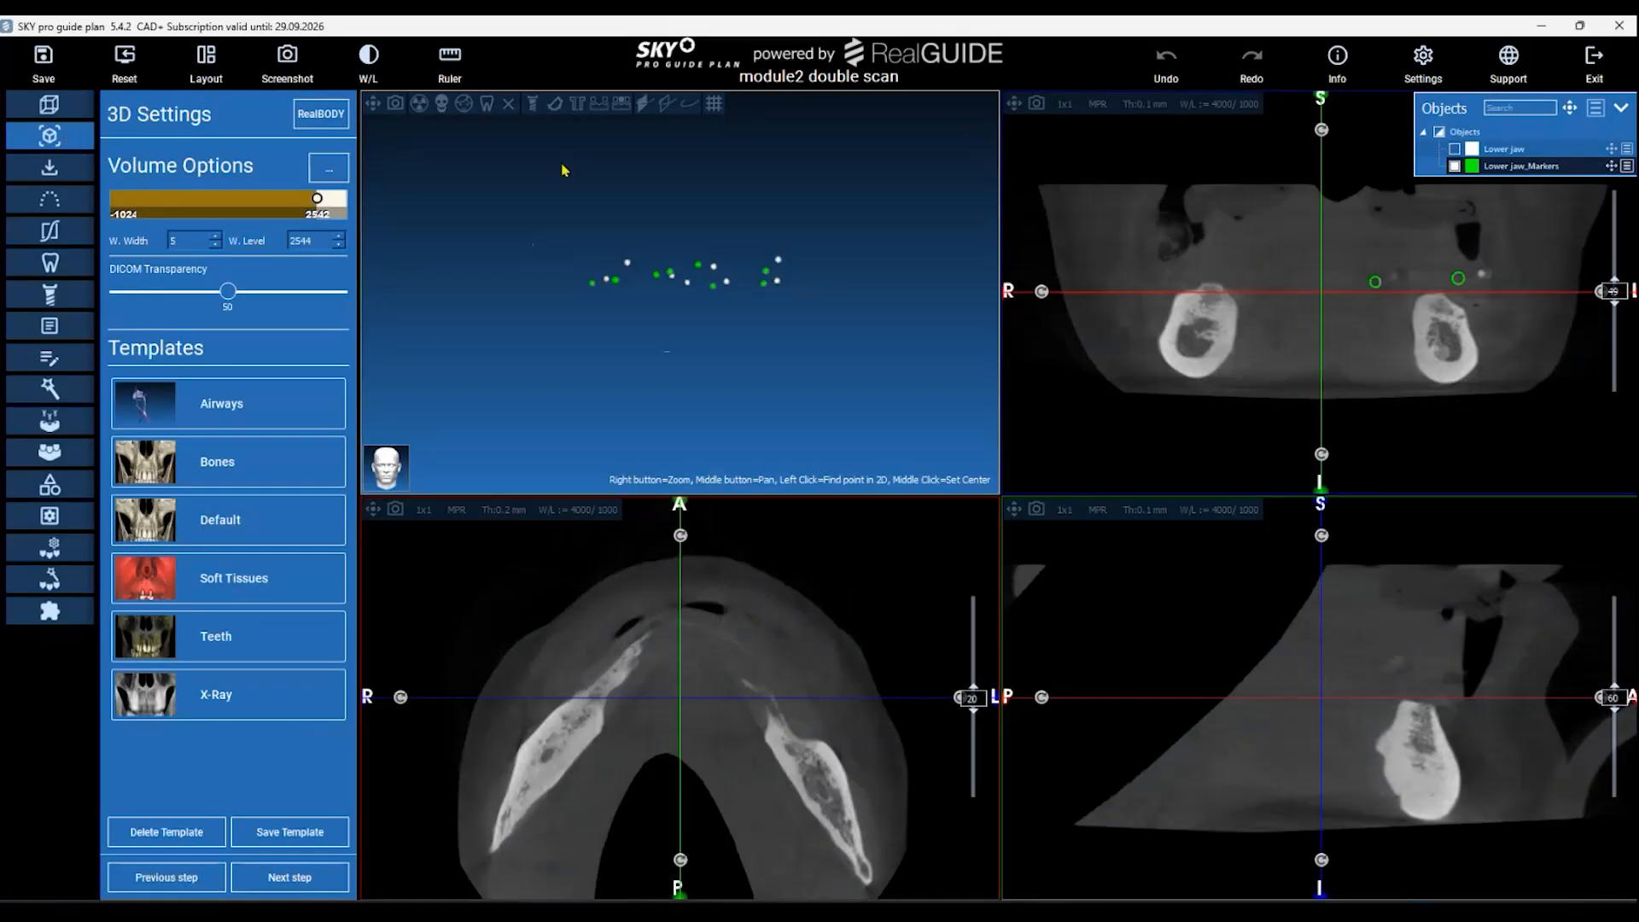
pyautogui.click(507, 104)
pyautogui.moveTo(316, 201); pyautogui.dragTo(205, 202)
pyautogui.click(373, 104)
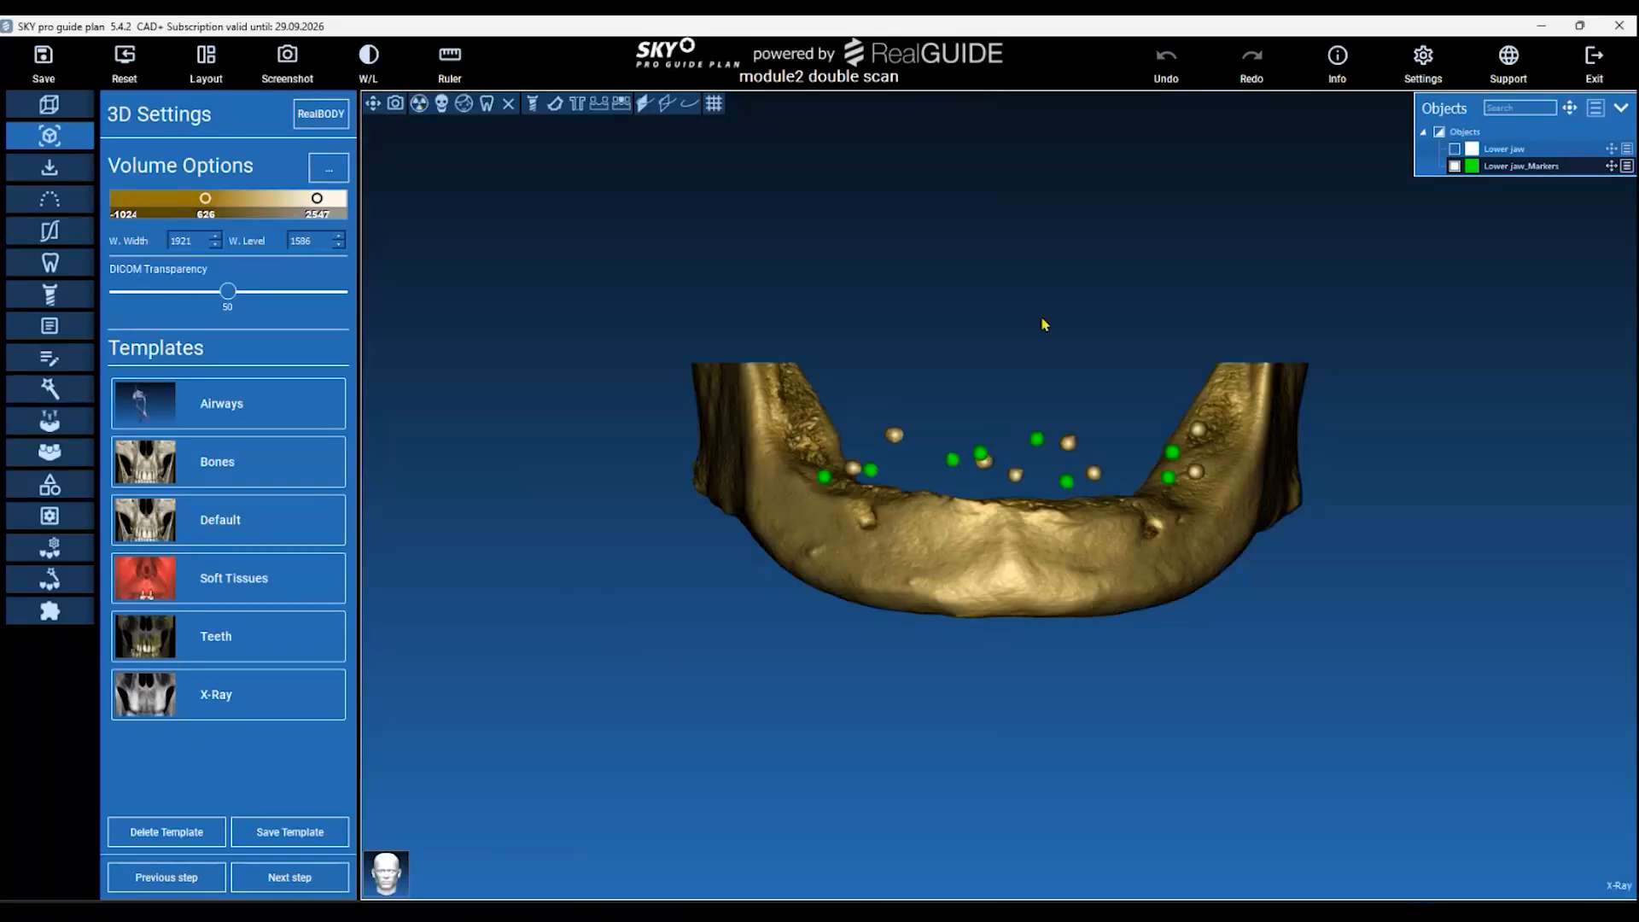
# Hide Lower jaw_Markers and set the volume display range to 641–1421 for a clear view of the scanned markers.
pyautogui.click(1455, 165)
pyautogui.click(1455, 165)
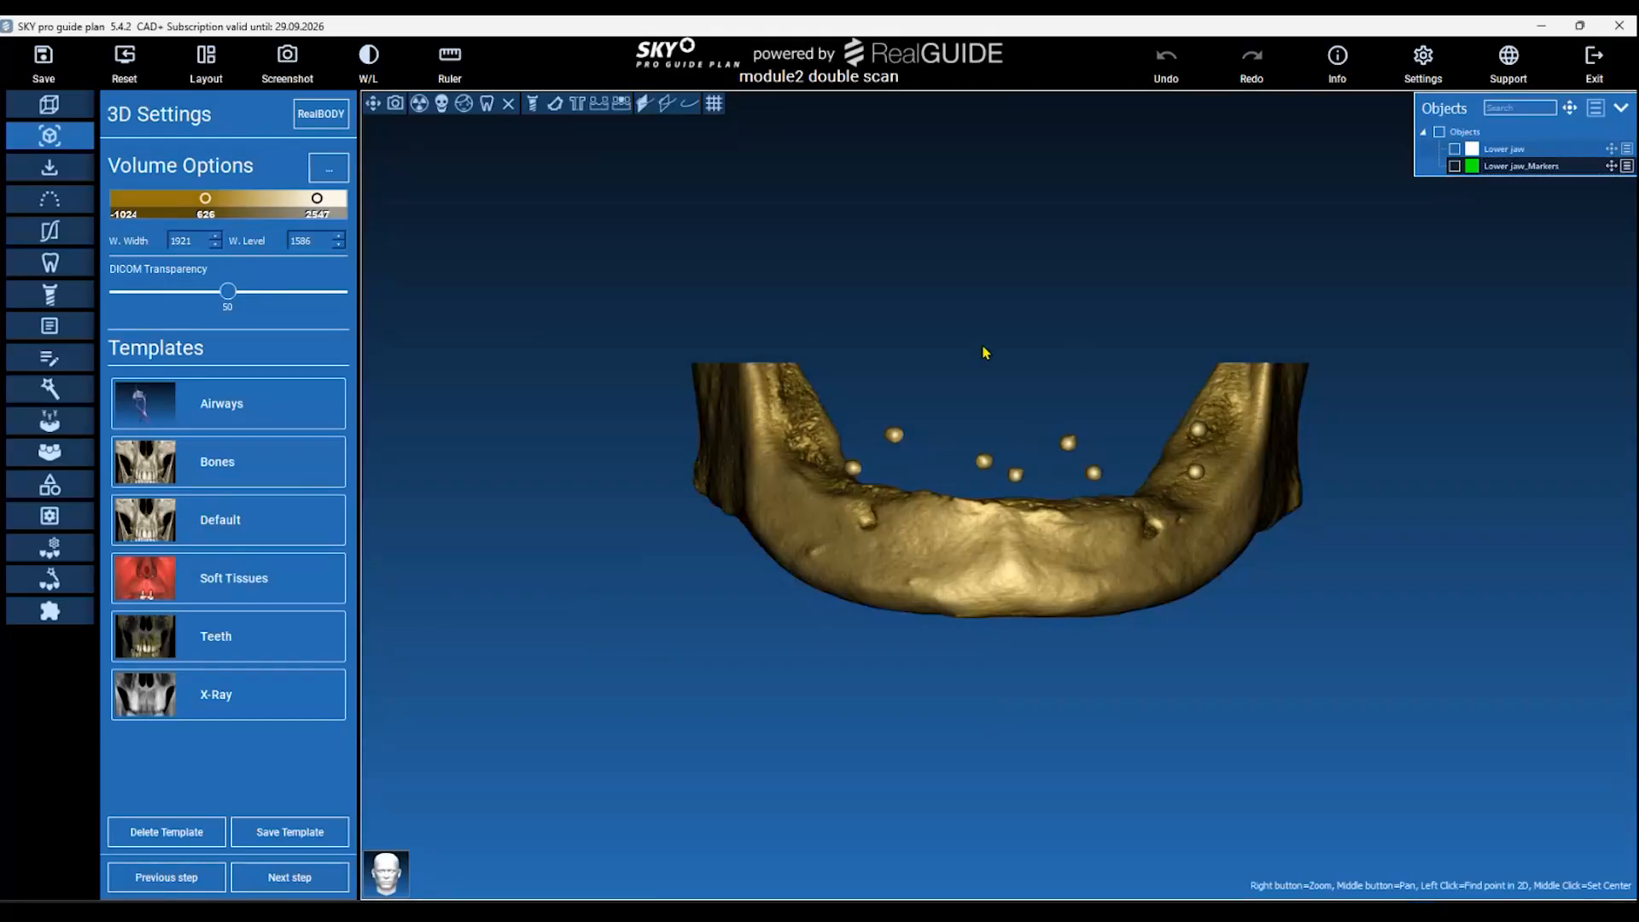
pyautogui.moveTo(203, 212)
pyautogui.mouseDown()
pyautogui.moveTo(224, 211)
pyautogui.moveTo(181, 213)
pyautogui.moveTo(207, 213)
pyautogui.mouseUp()
pyautogui.moveTo(316, 202); pyautogui.dragTo(251, 203)
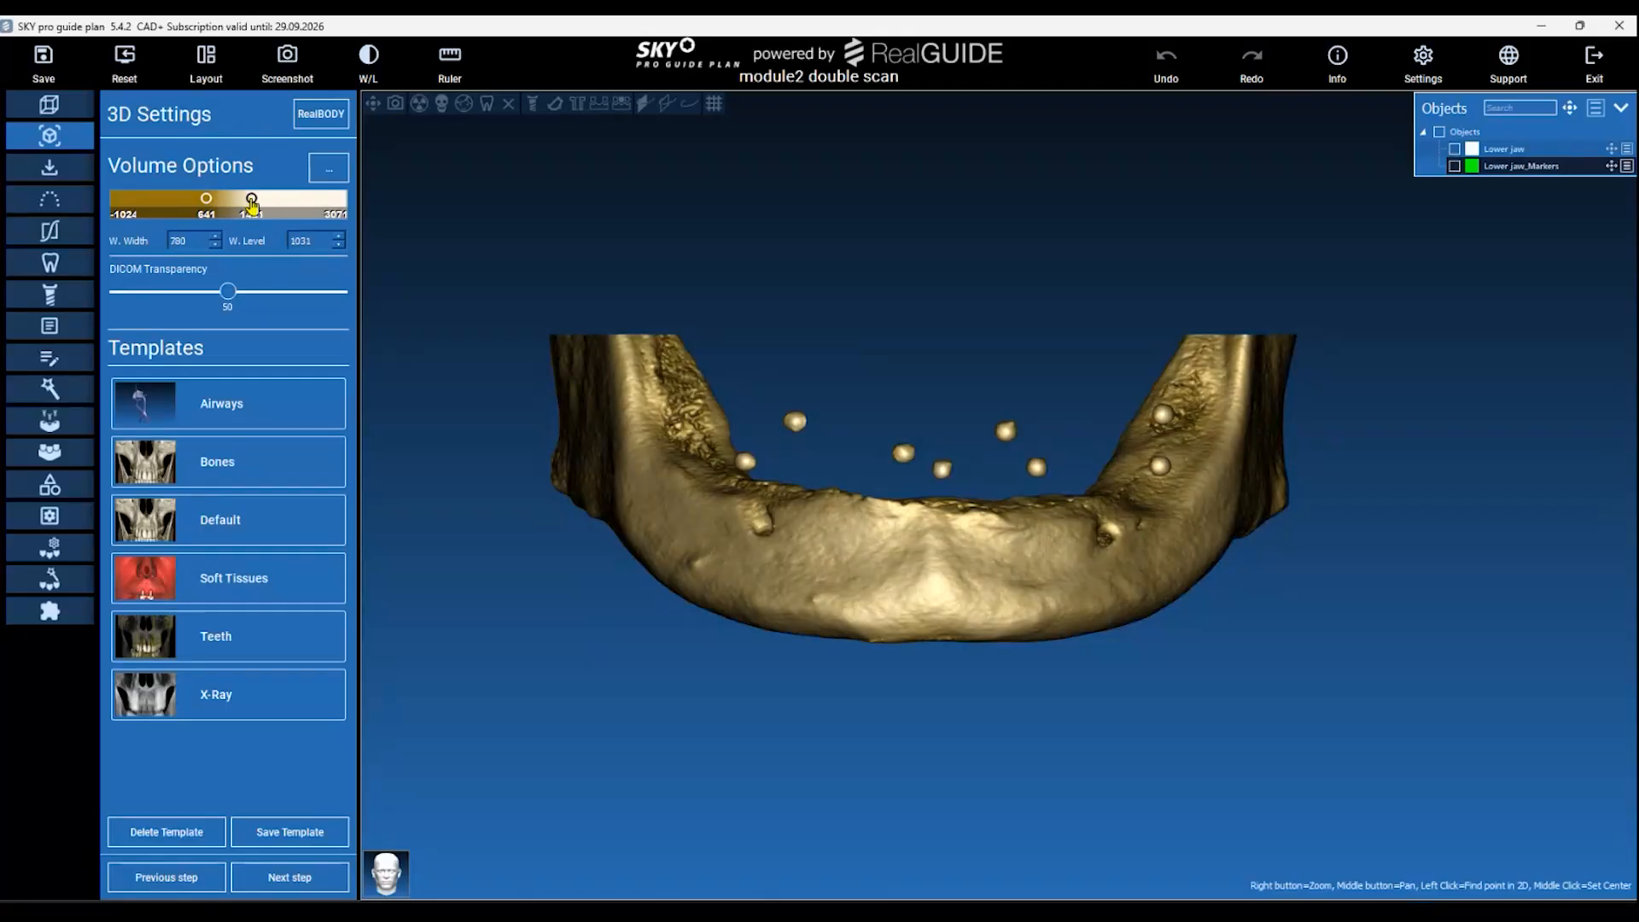
pyautogui.moveTo(894, 411); pyautogui.dragTo(436, 237)
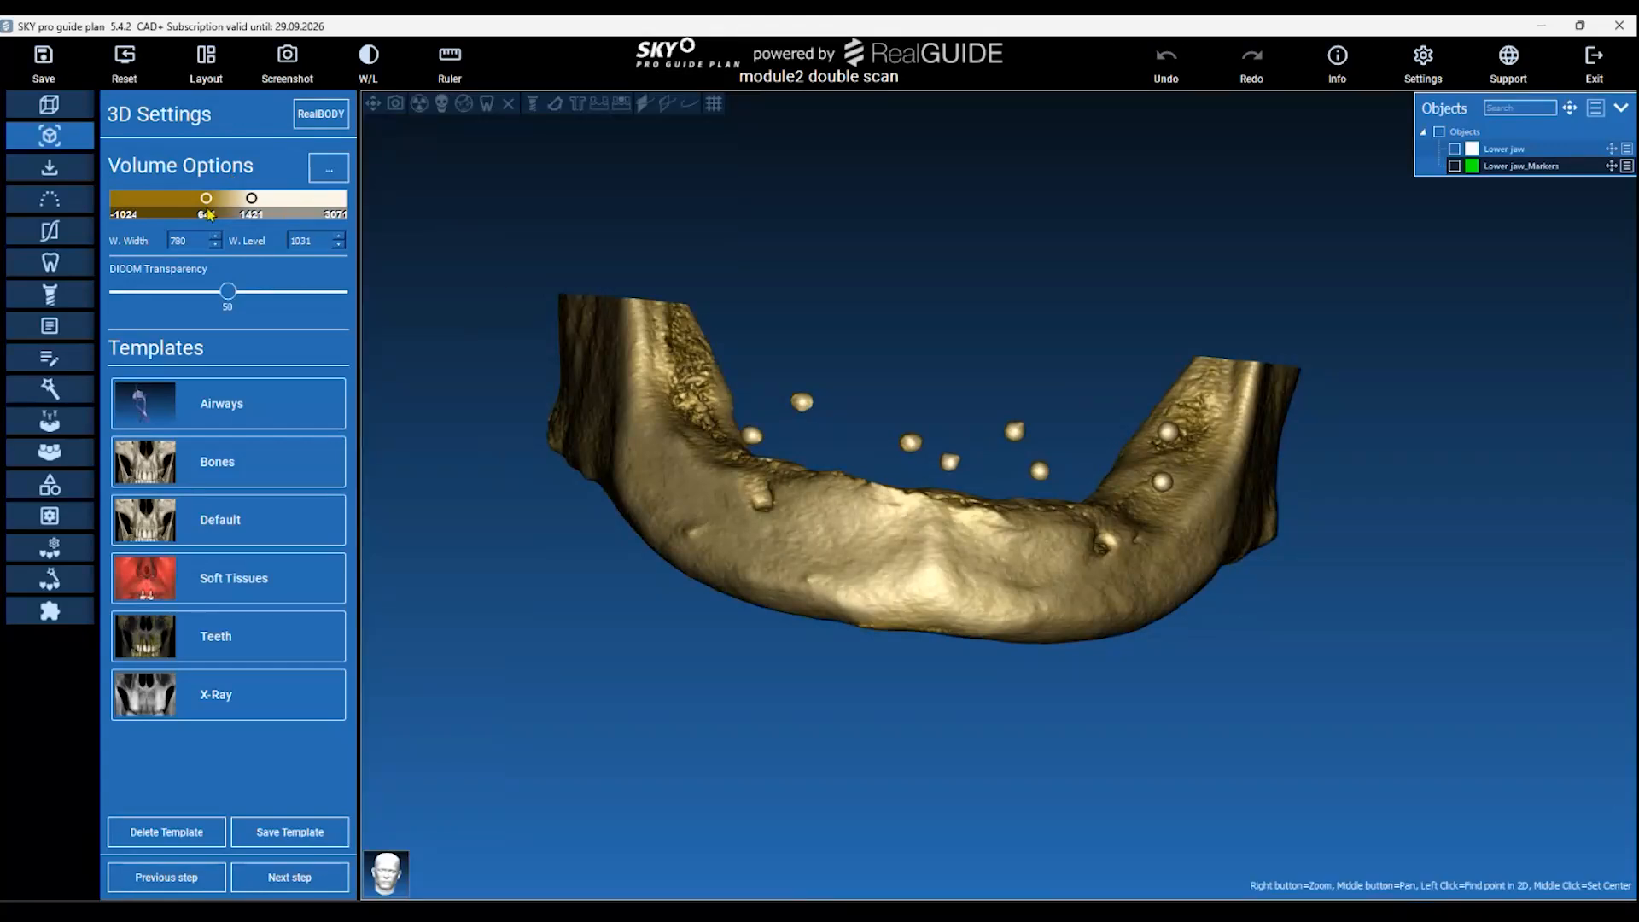
pyautogui.click(73, 180)
pyautogui.click(222, 464)
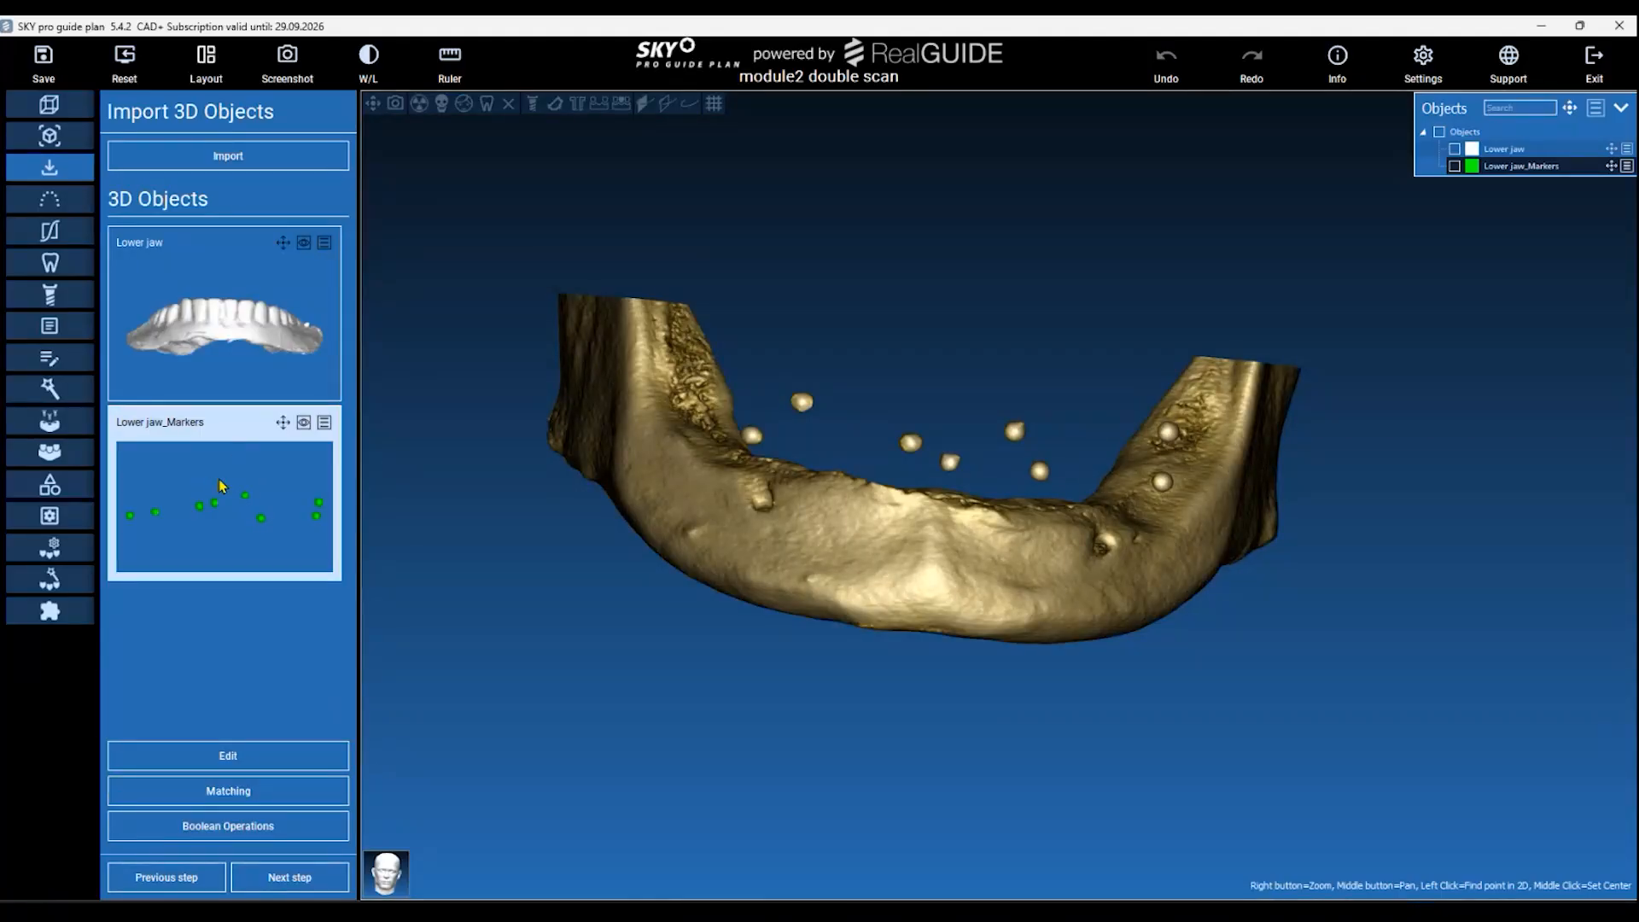
pyautogui.click(267, 788)
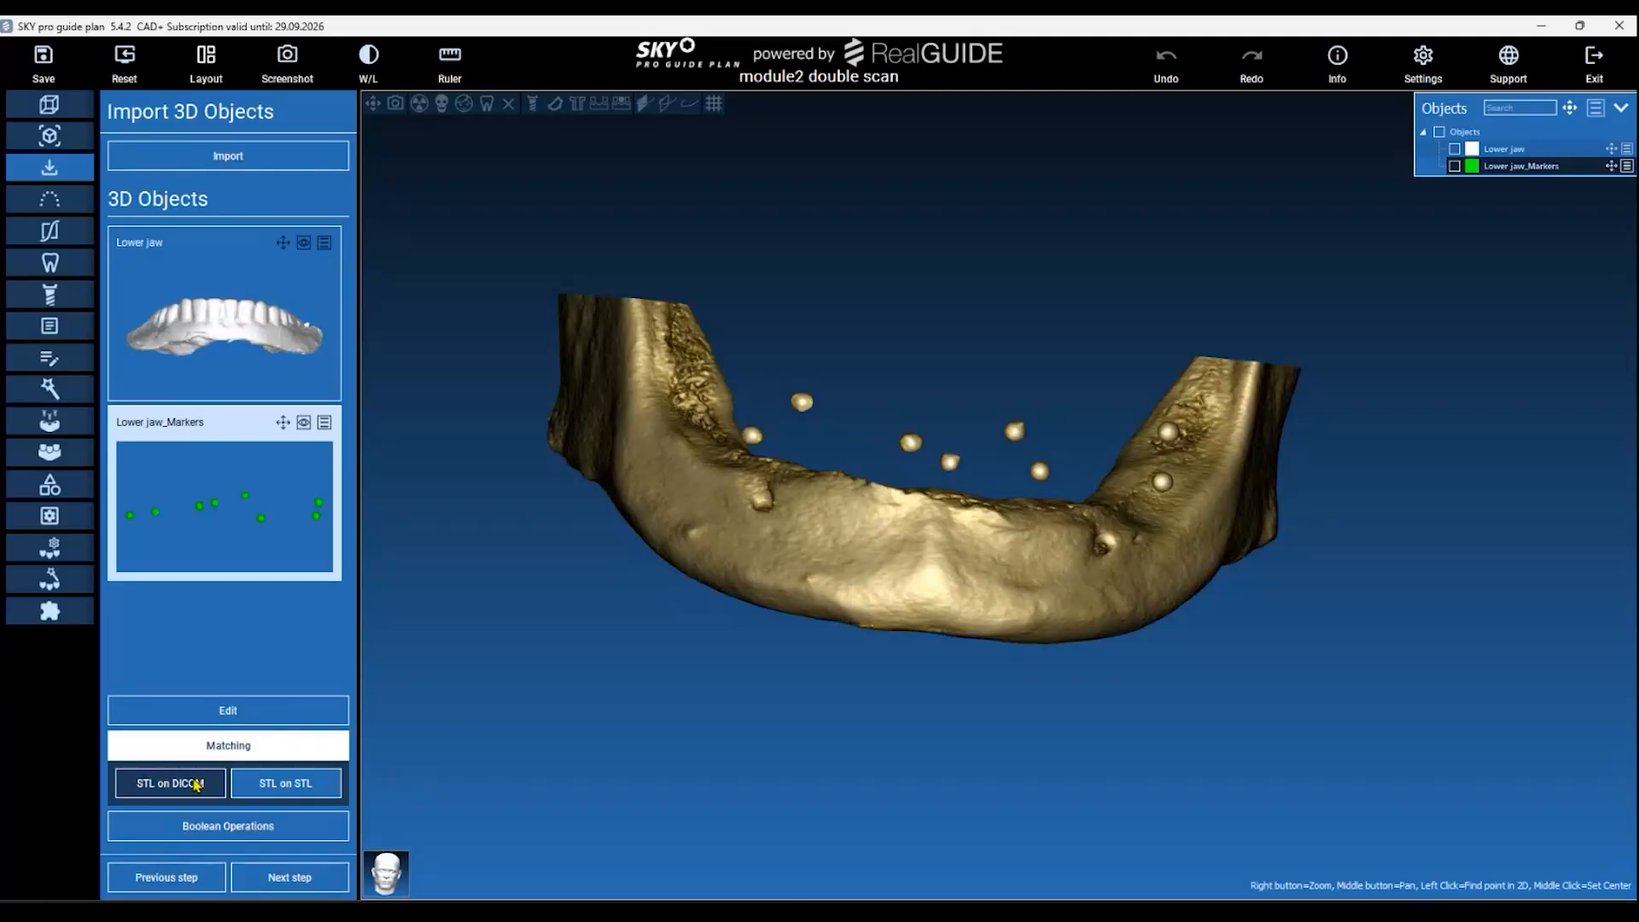
pyautogui.click(195, 785)
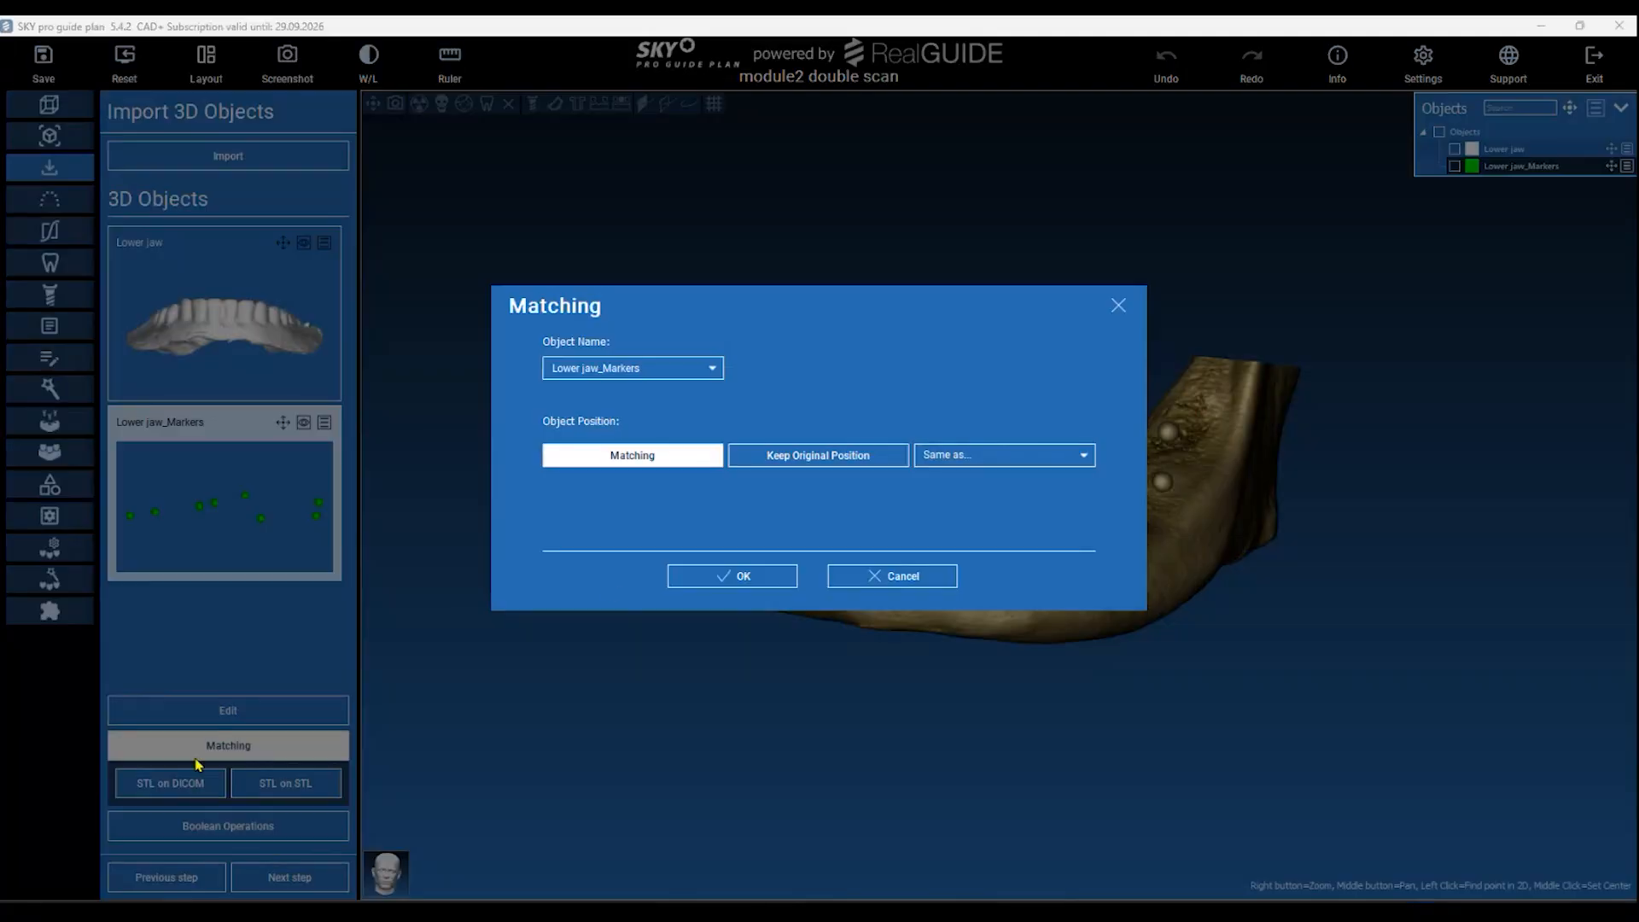
pyautogui.click(734, 585)
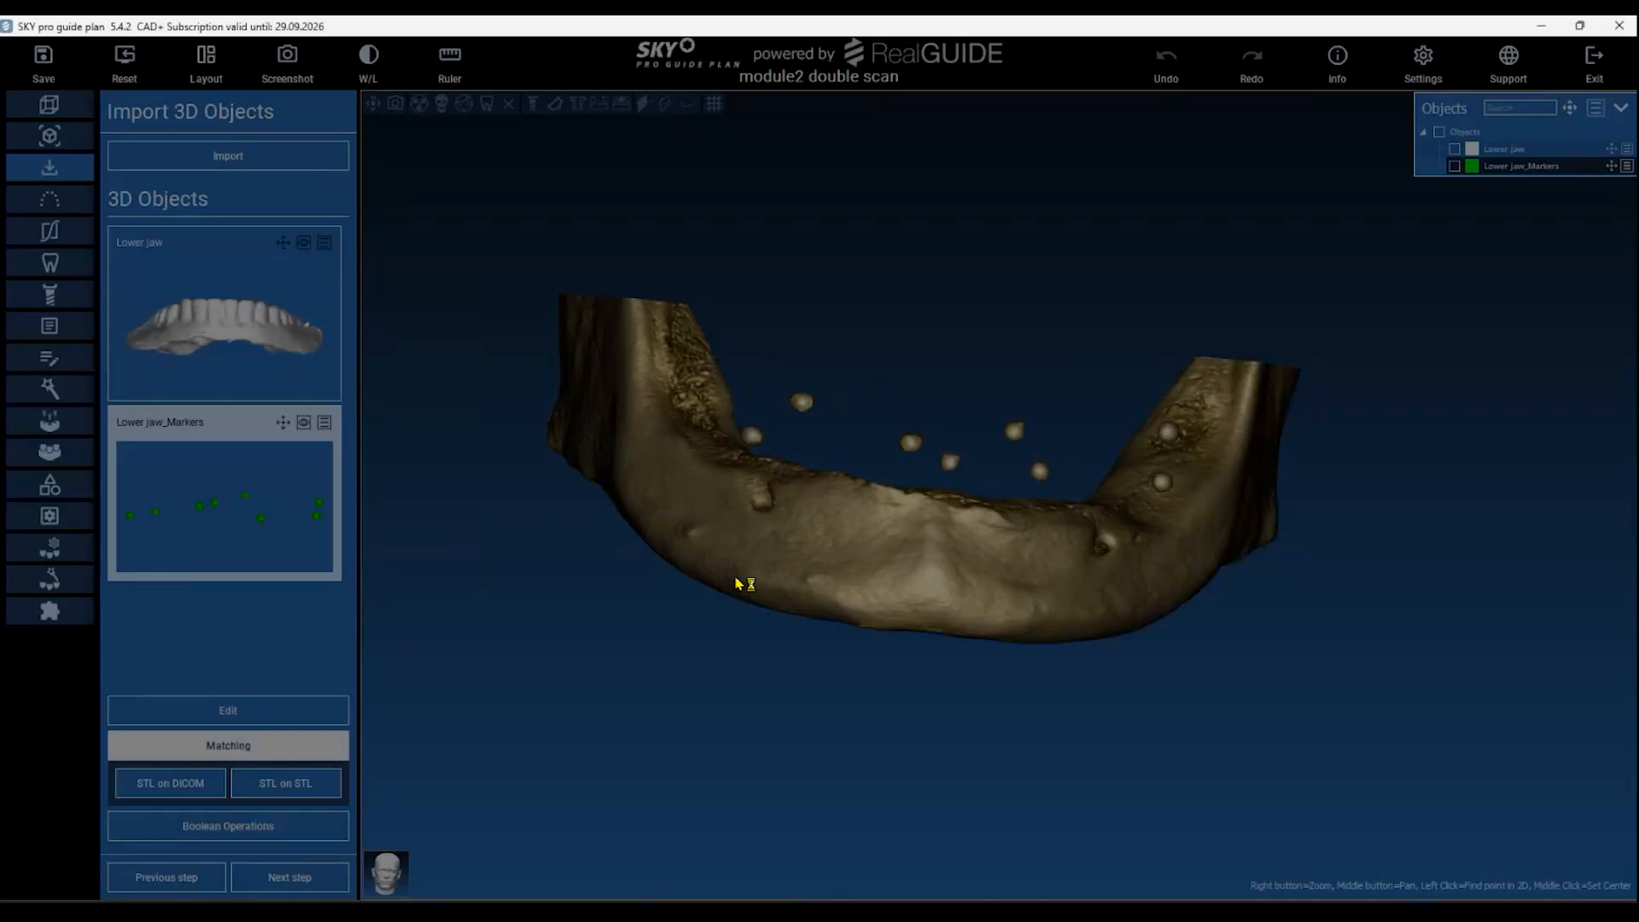
pyautogui.click(790, 511)
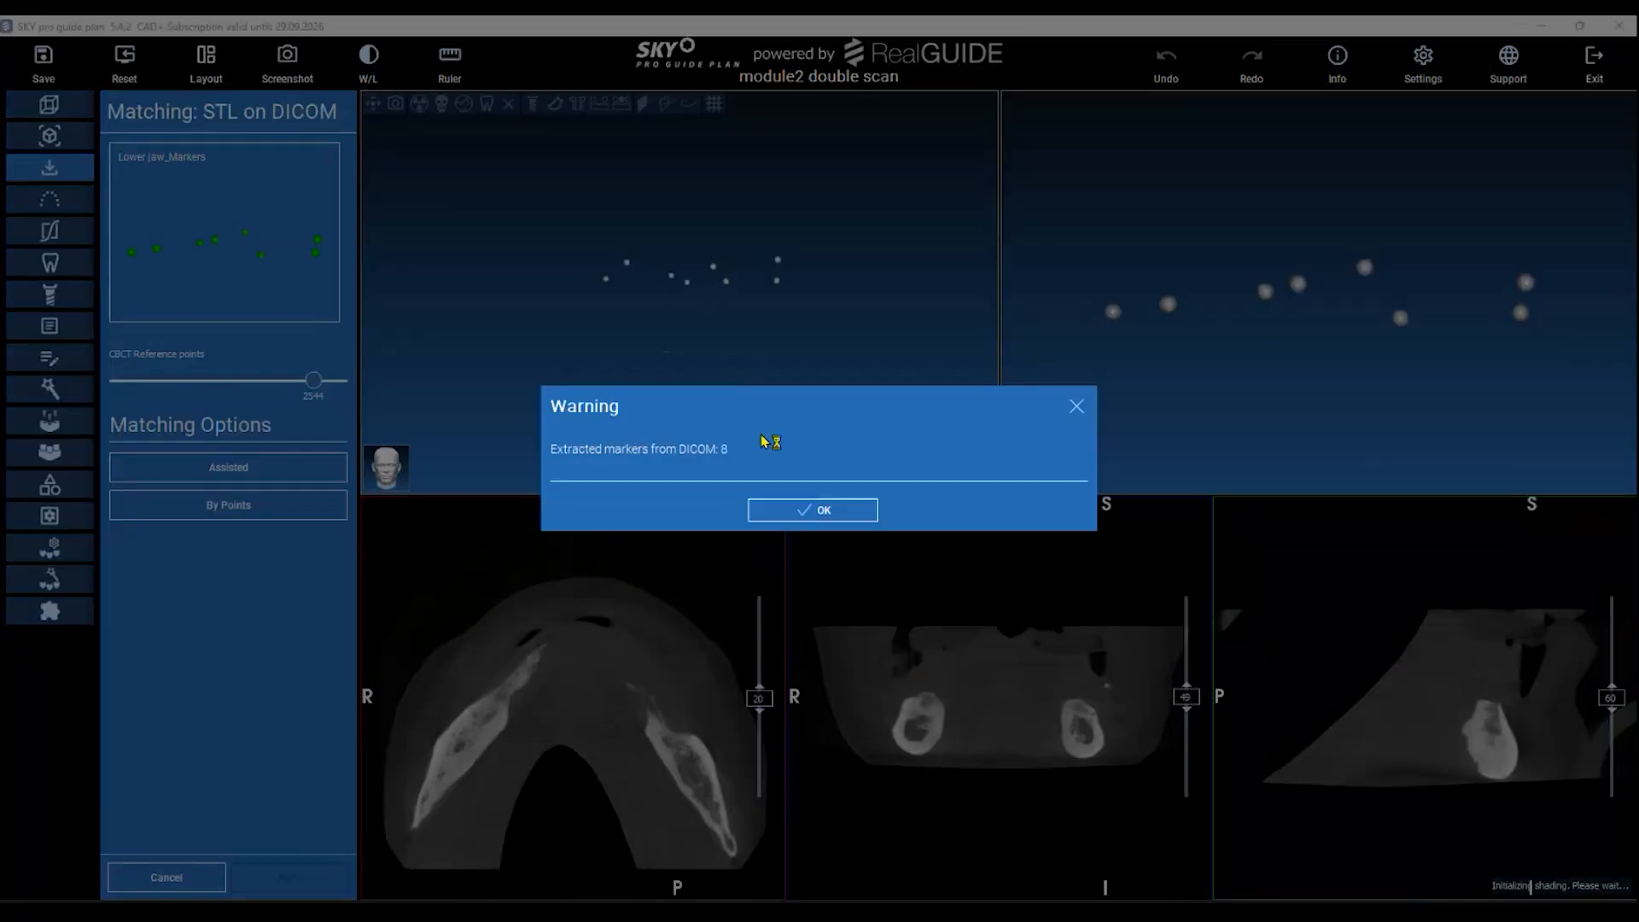
pyautogui.click(797, 508)
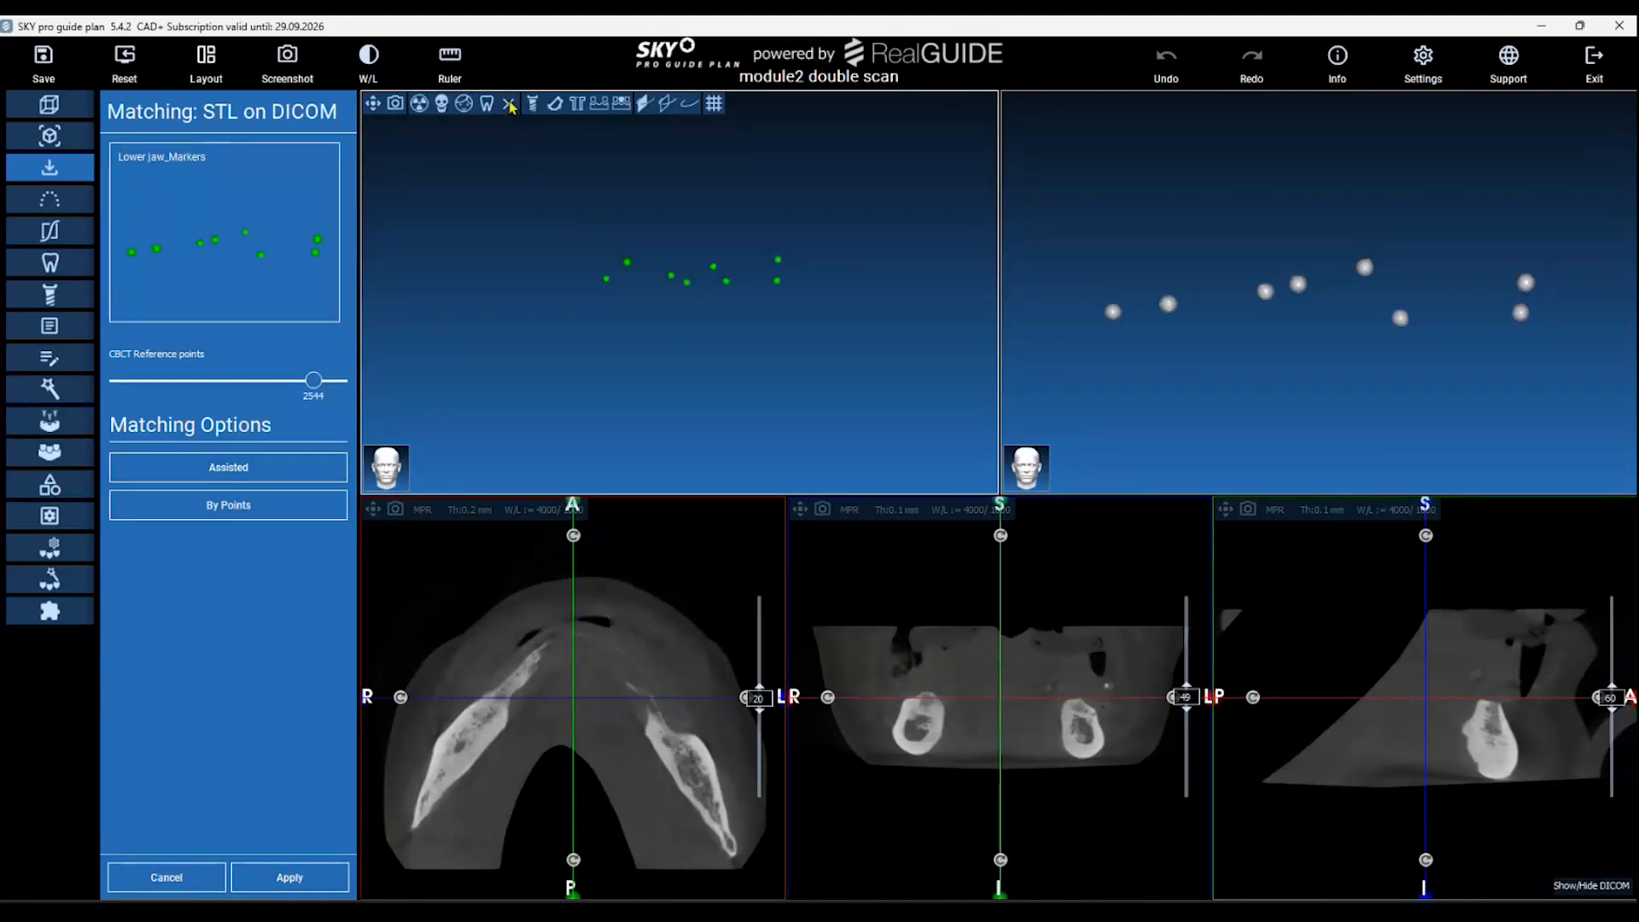
# Exit the project without saving the changes and find the patient's 3D CBCT Image Set among the DICOM images.
pyautogui.click(1594, 69)
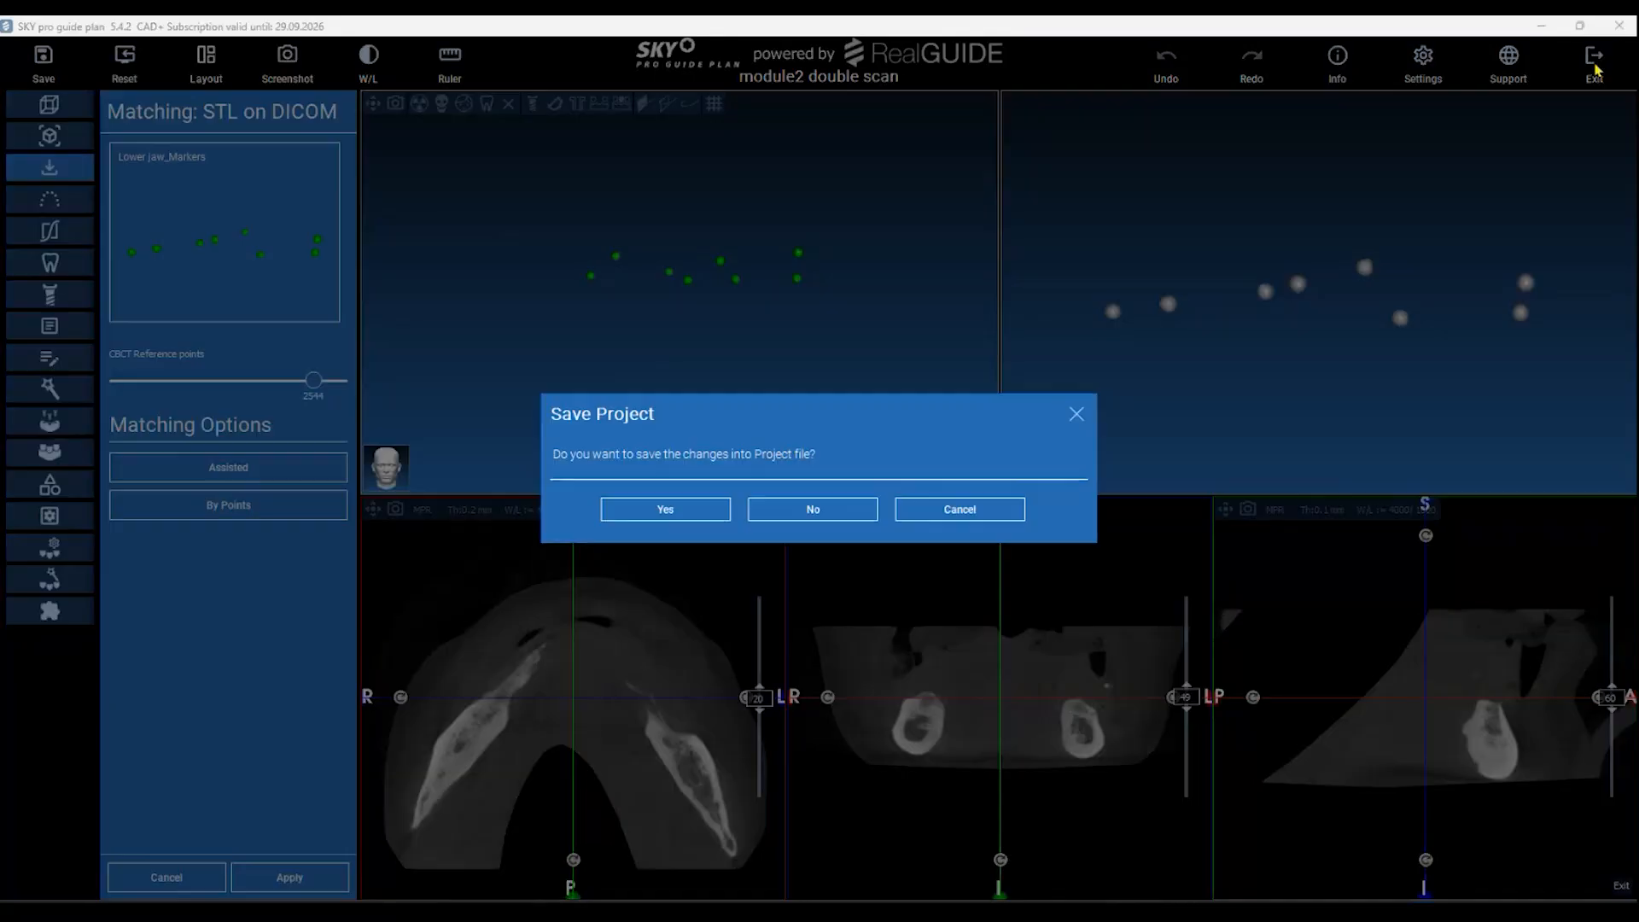
pyautogui.click(792, 511)
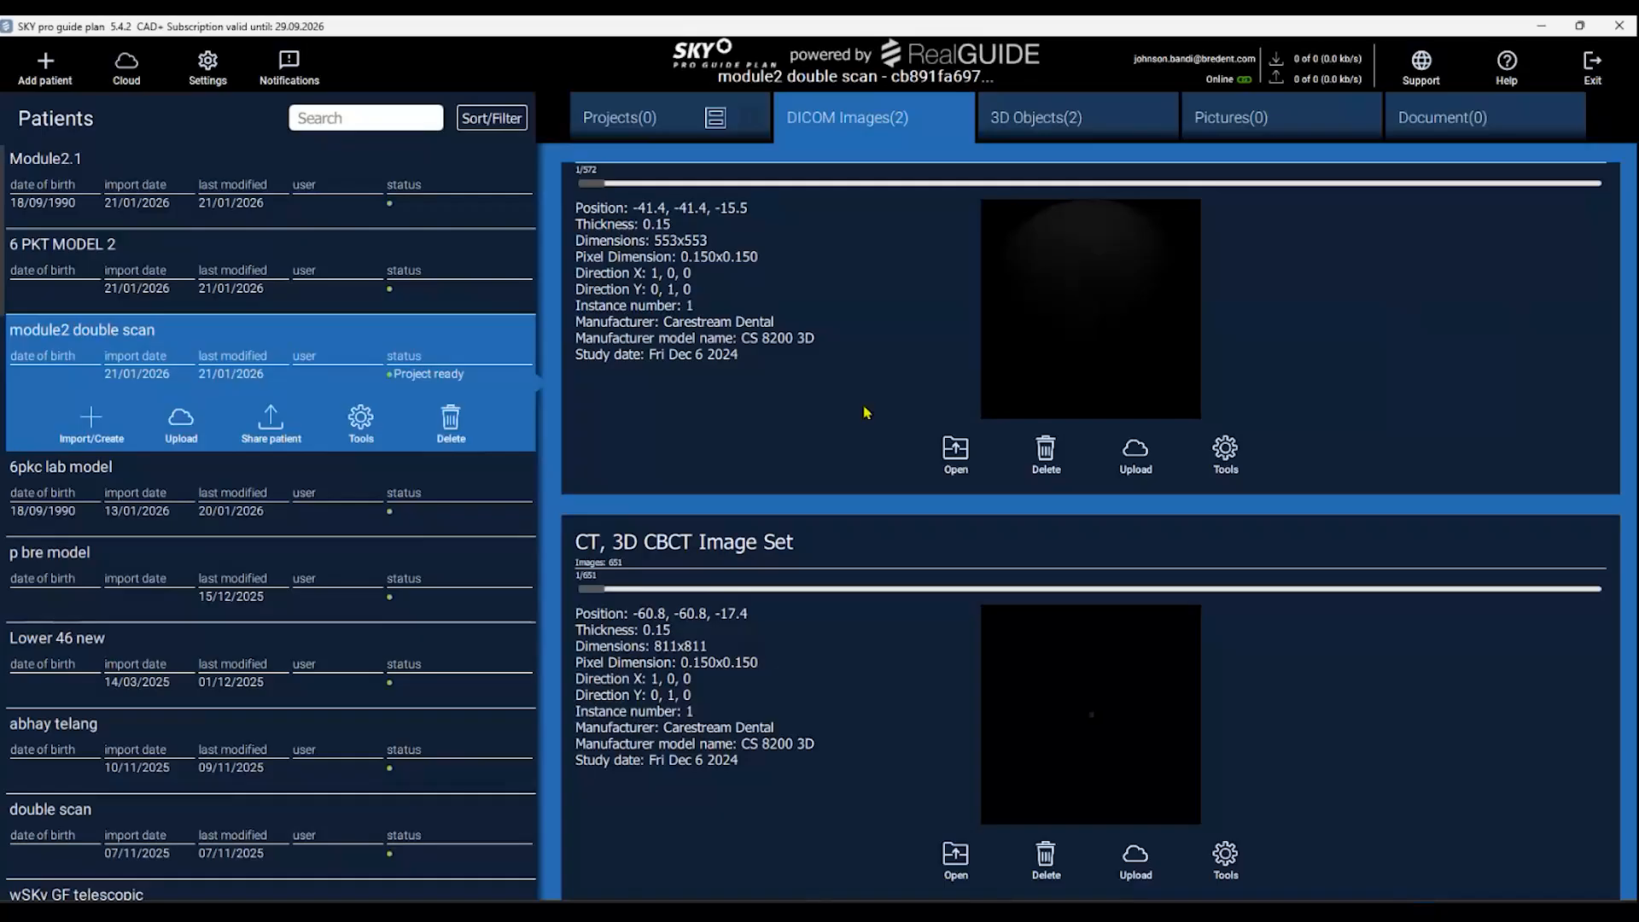
pyautogui.scroll(1, 809, 427)
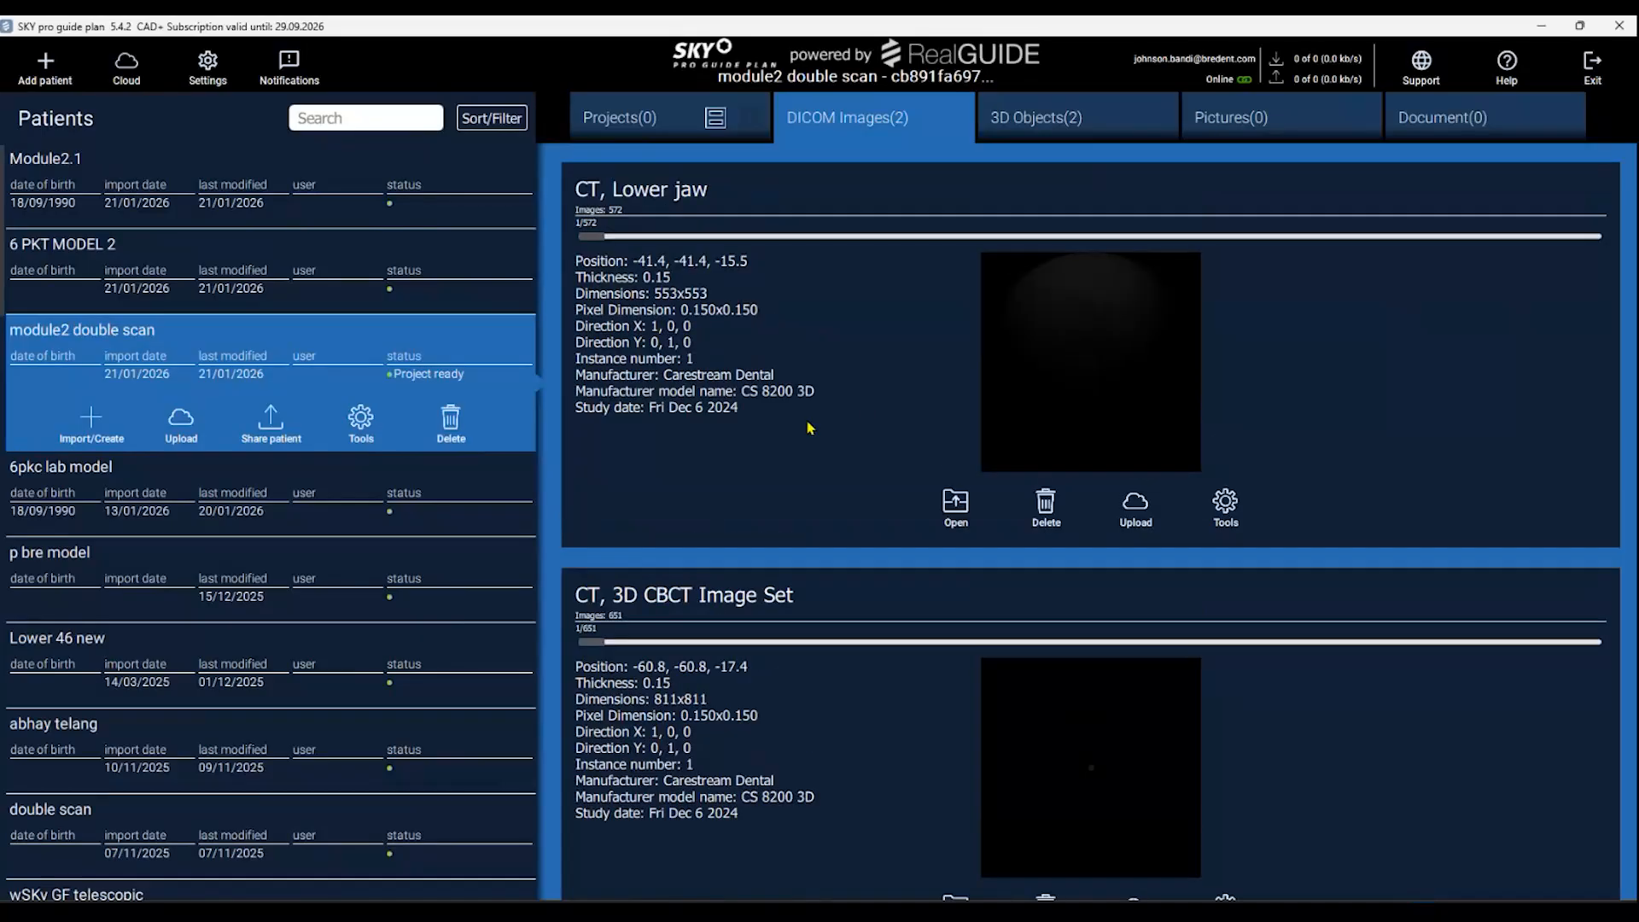
pyautogui.scroll(-1, 976, 696)
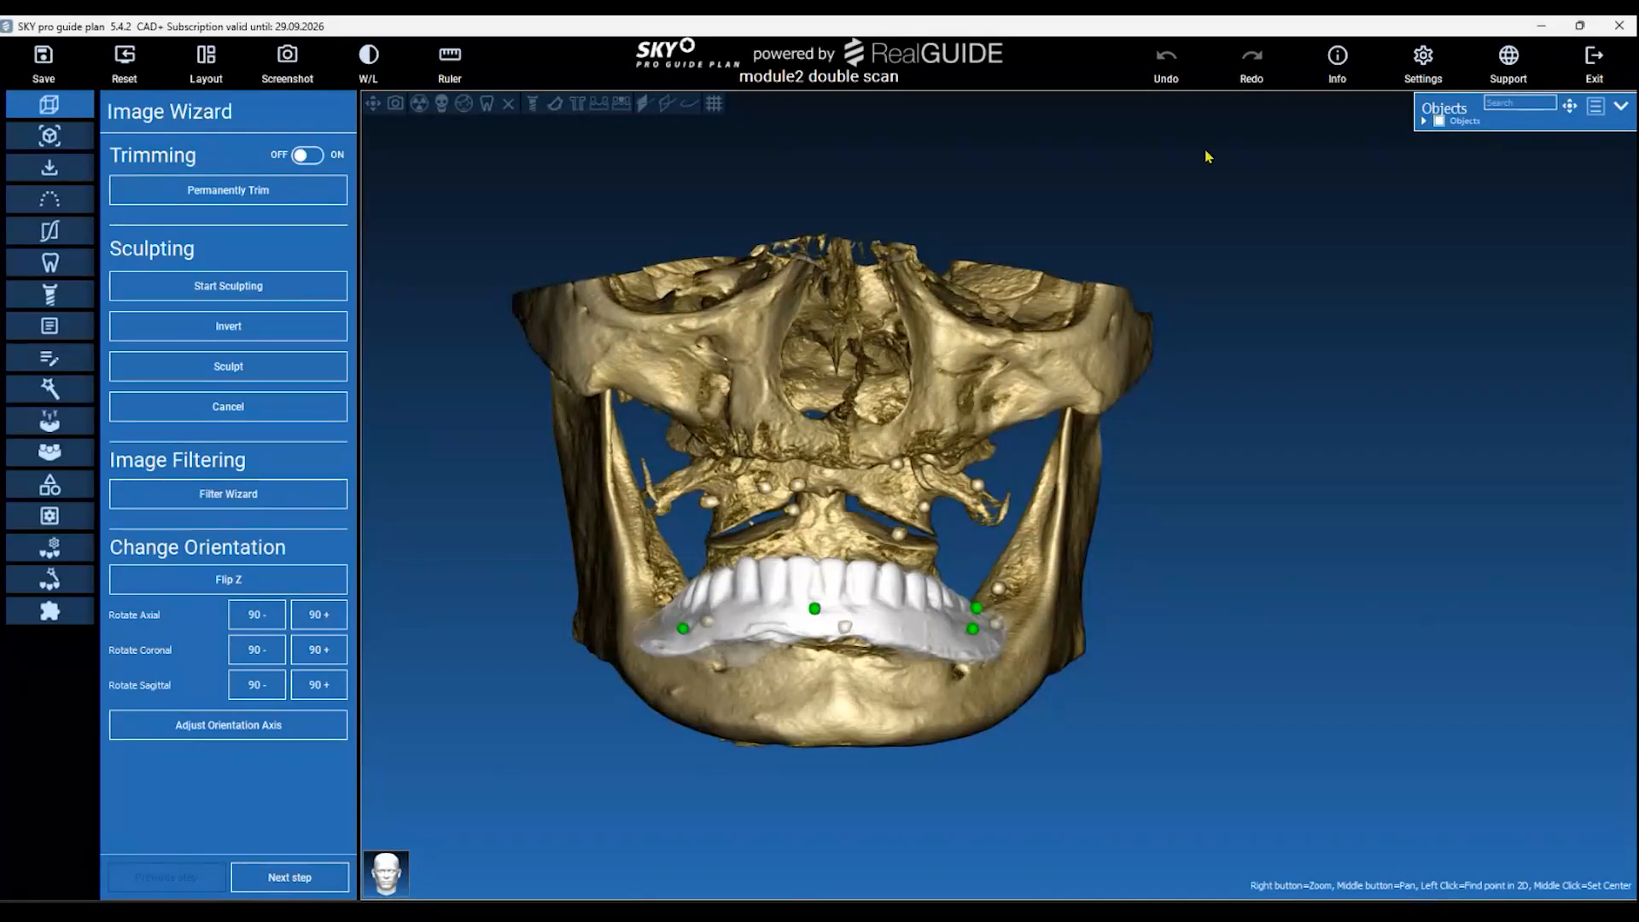
# Turn on trimming, lower the trim box's upper face to just above the lower prosthesis, and hide all 3D objects.
pyautogui.click(311, 156)
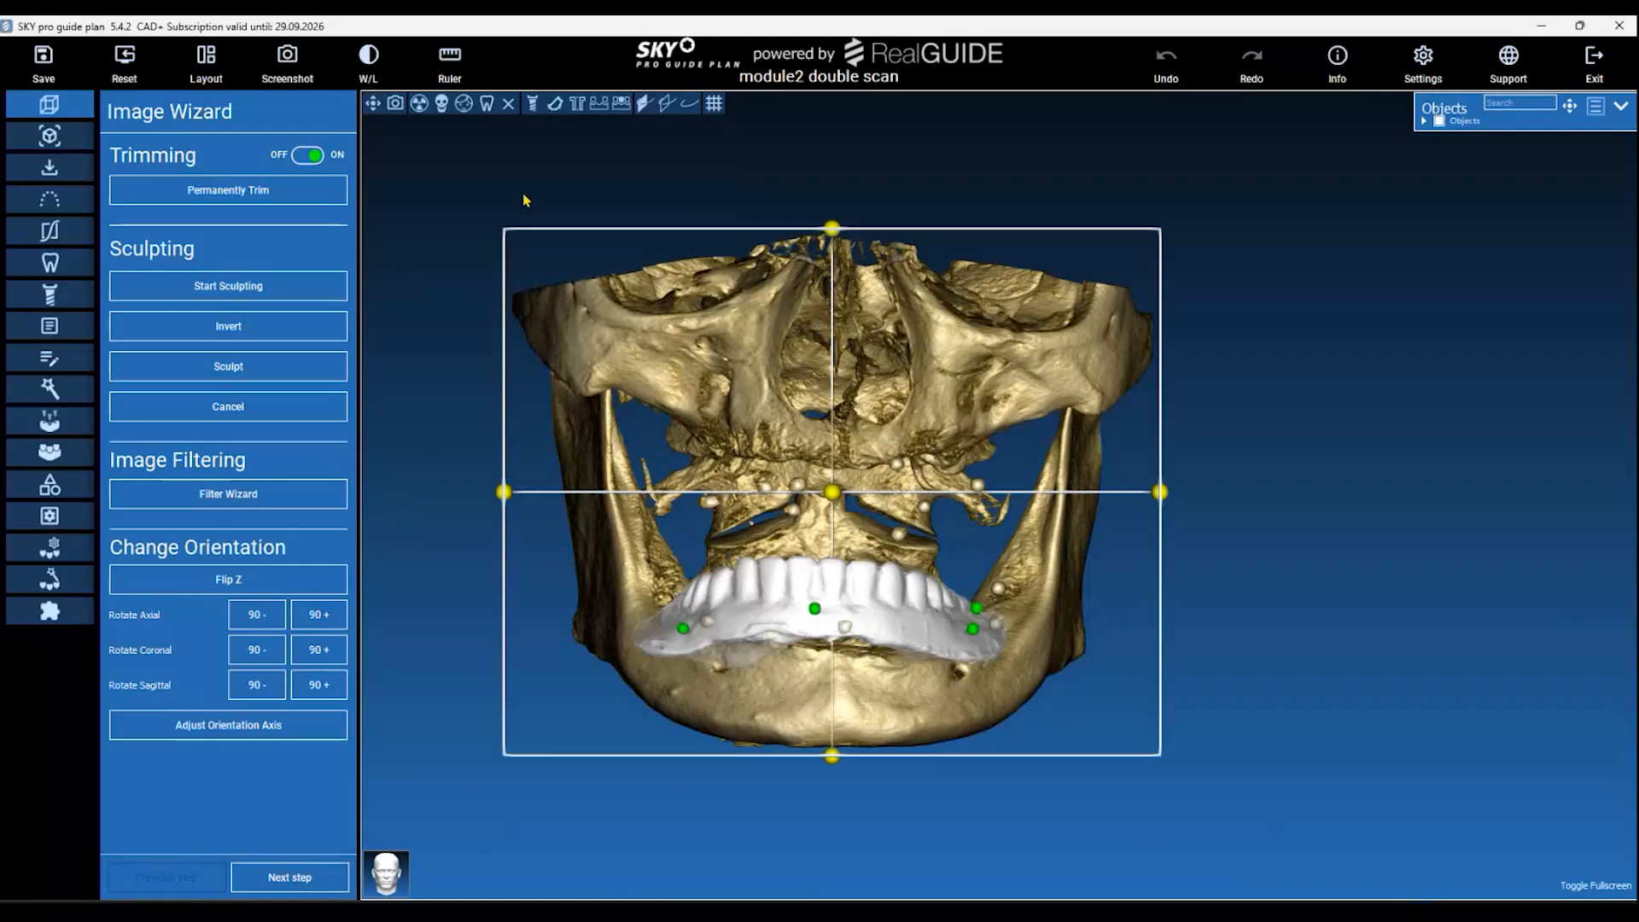
pyautogui.moveTo(1016, 180); pyautogui.dragTo(825, 559)
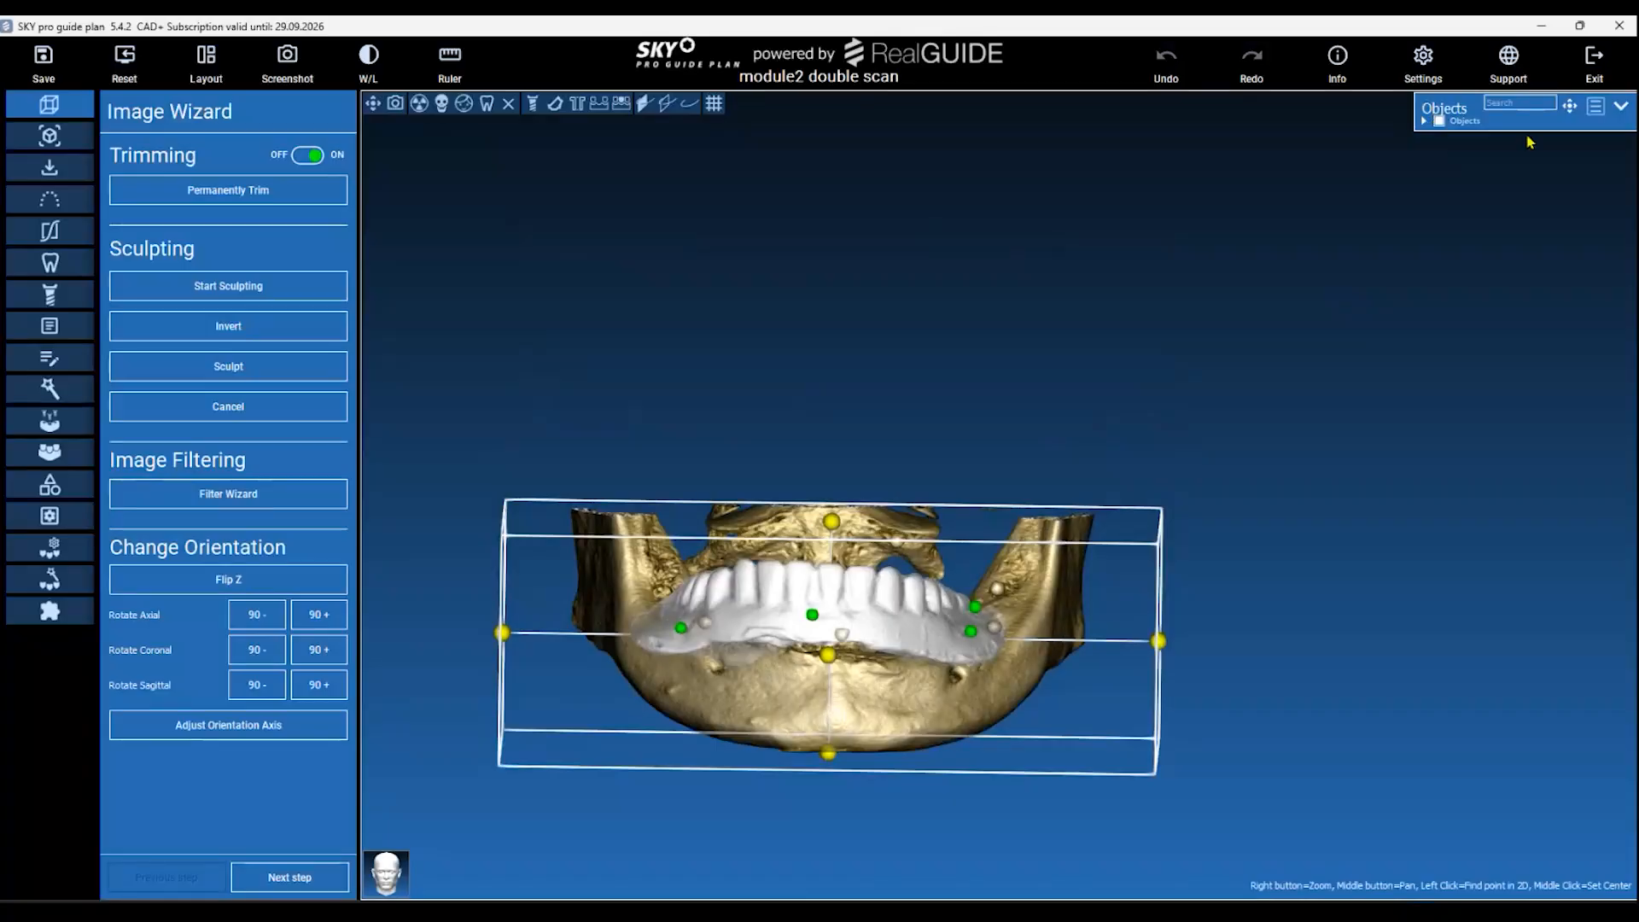
pyautogui.moveTo(1527, 131); pyautogui.dragTo(1529, 256)
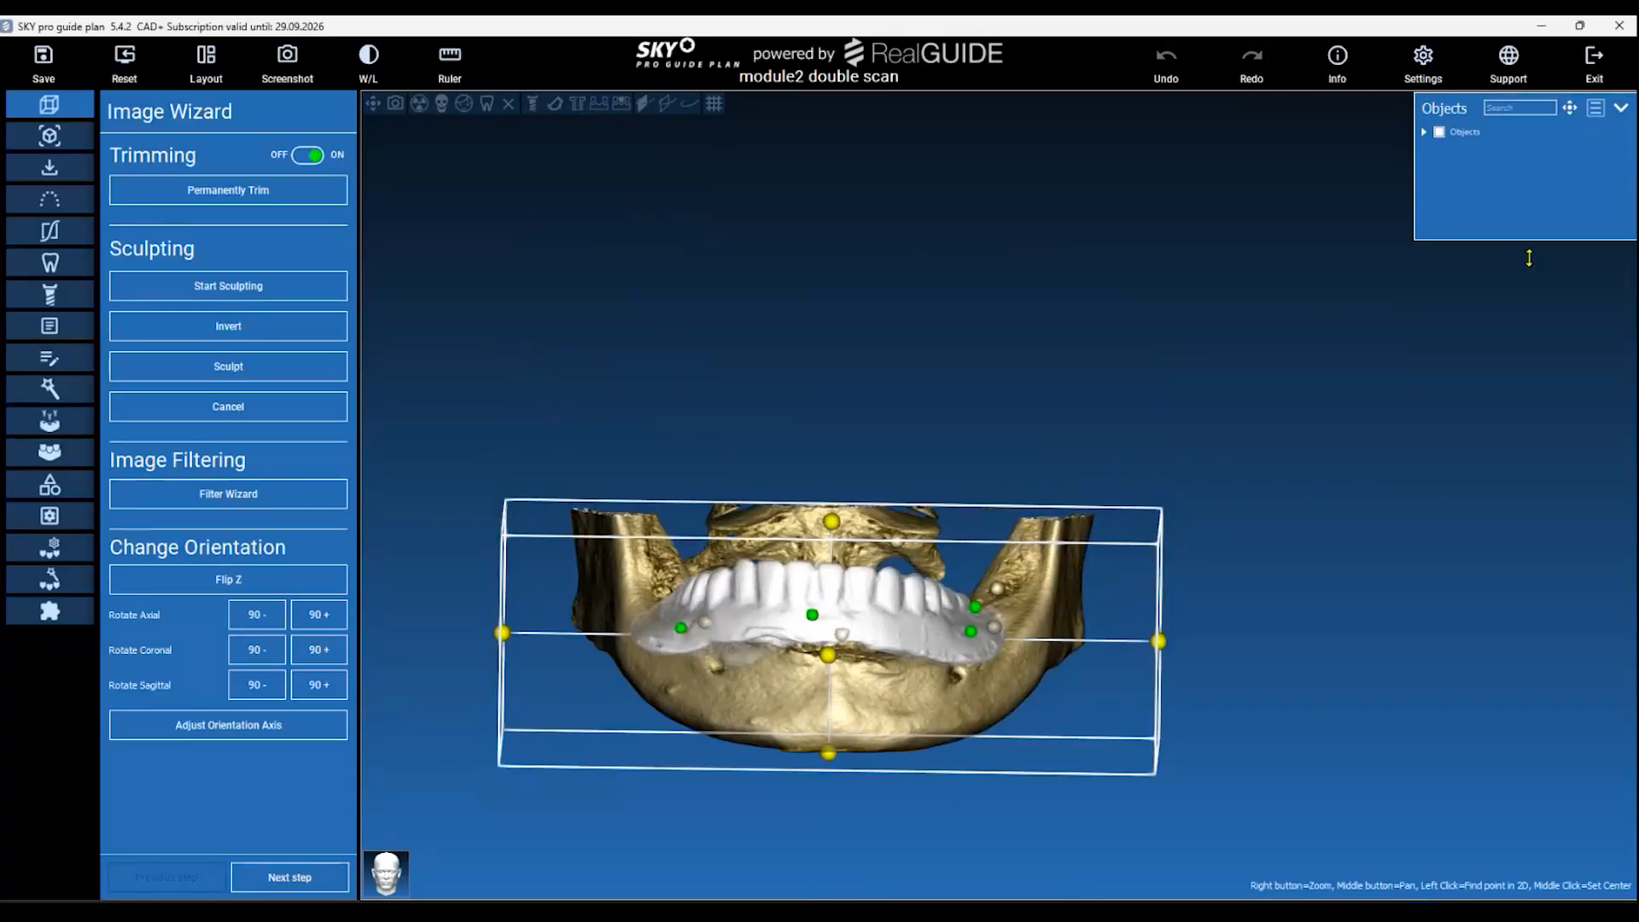
pyautogui.click(1439, 131)
# Fit the trim box around the mandible and scan markers, and permanently trim the volume.
pyautogui.moveTo(1098, 249)
pyautogui.mouseDown()
pyautogui.moveTo(888, 540)
pyautogui.moveTo(858, 346)
pyautogui.moveTo(1254, 555)
pyautogui.moveTo(1331, 169)
pyautogui.moveTo(1182, 301)
pyautogui.mouseUp()
pyautogui.moveTo(835, 514); pyautogui.dragTo(826, 522)
pyautogui.moveTo(890, 402); pyautogui.dragTo(838, 709)
pyautogui.moveTo(802, 827); pyautogui.dragTo(812, 764)
pyautogui.click(312, 193)
pyautogui.click(739, 520)
pyautogui.moveTo(1107, 431); pyautogui.dragTo(962, 259)
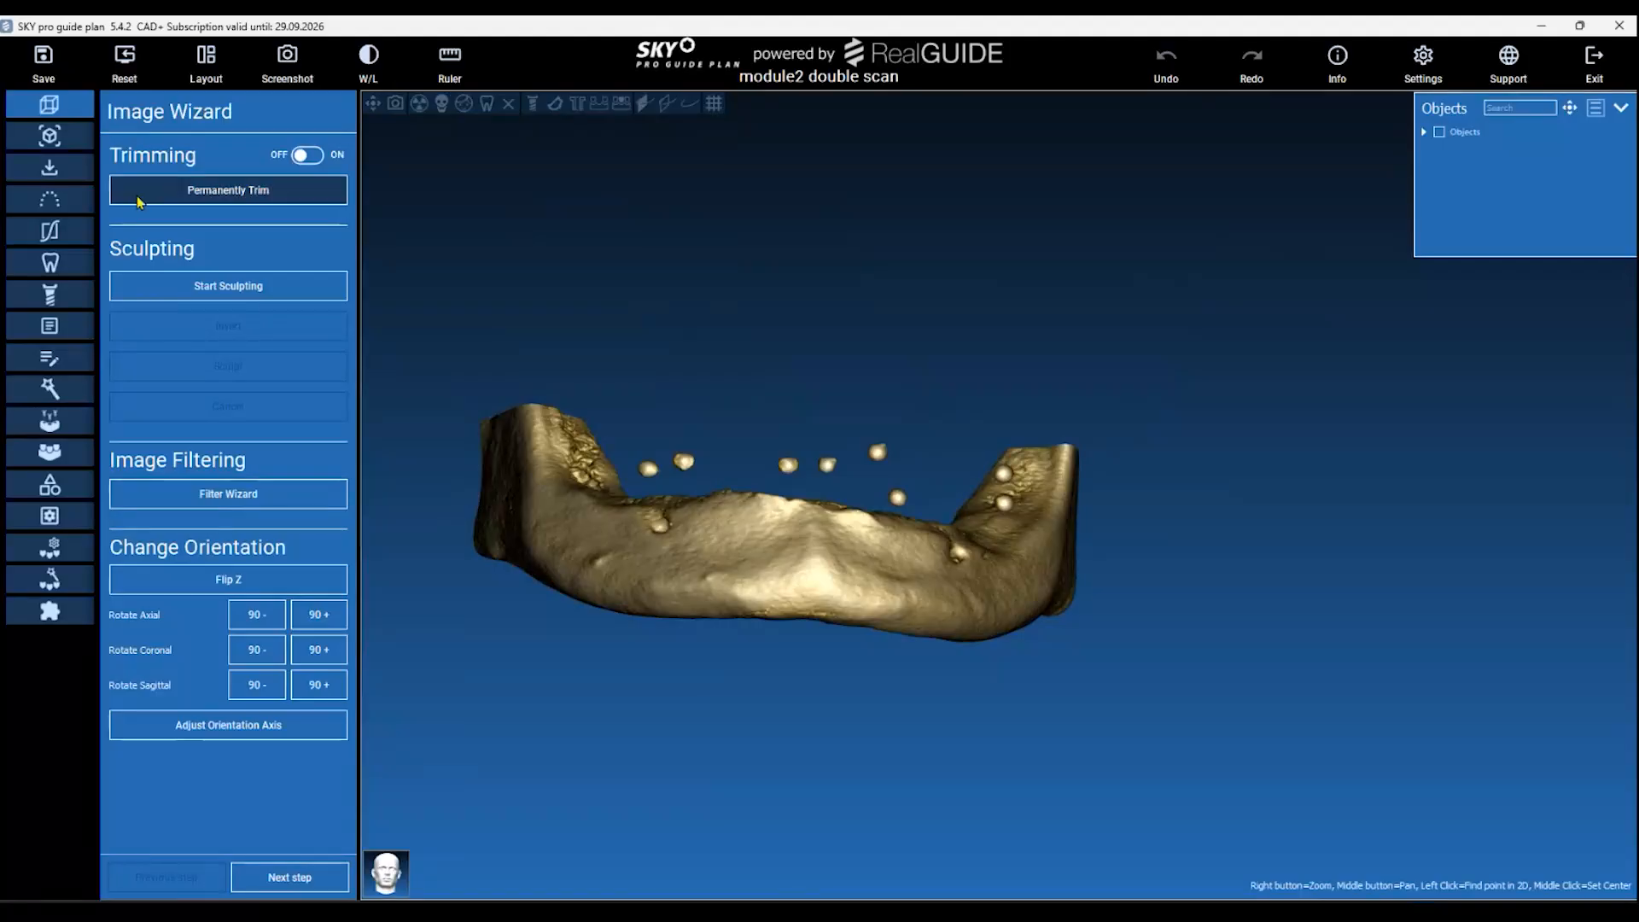
# Start STL on DICOM matching for Lower jaw_Markers with the Matching position option and accept the extracted markers.
pyautogui.click(53, 167)
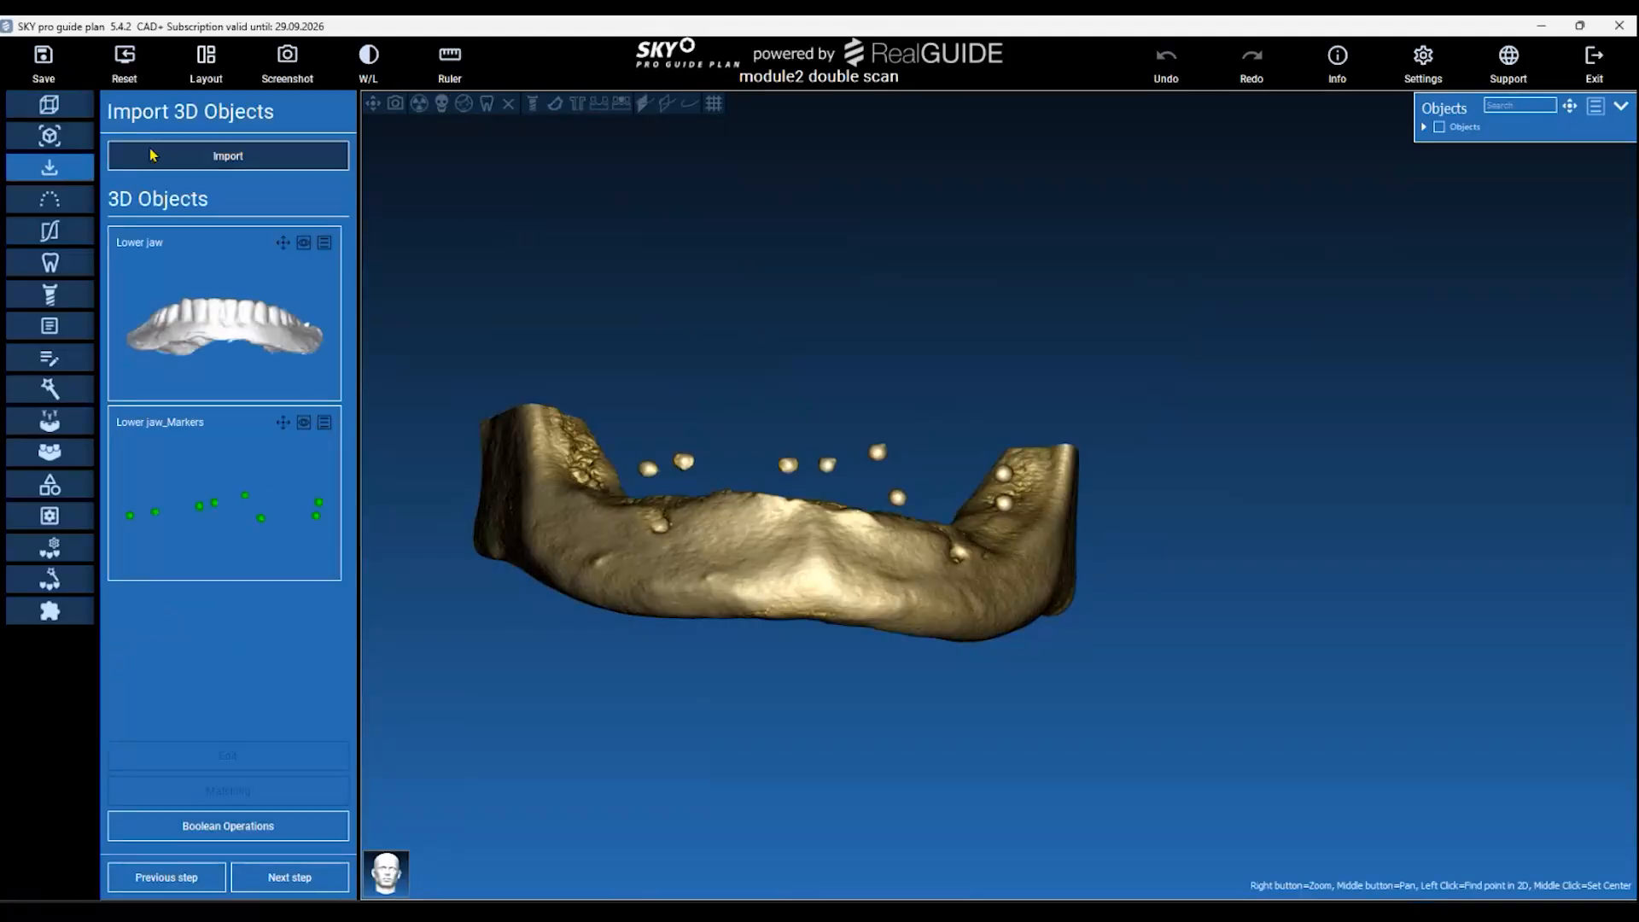
pyautogui.click(290, 478)
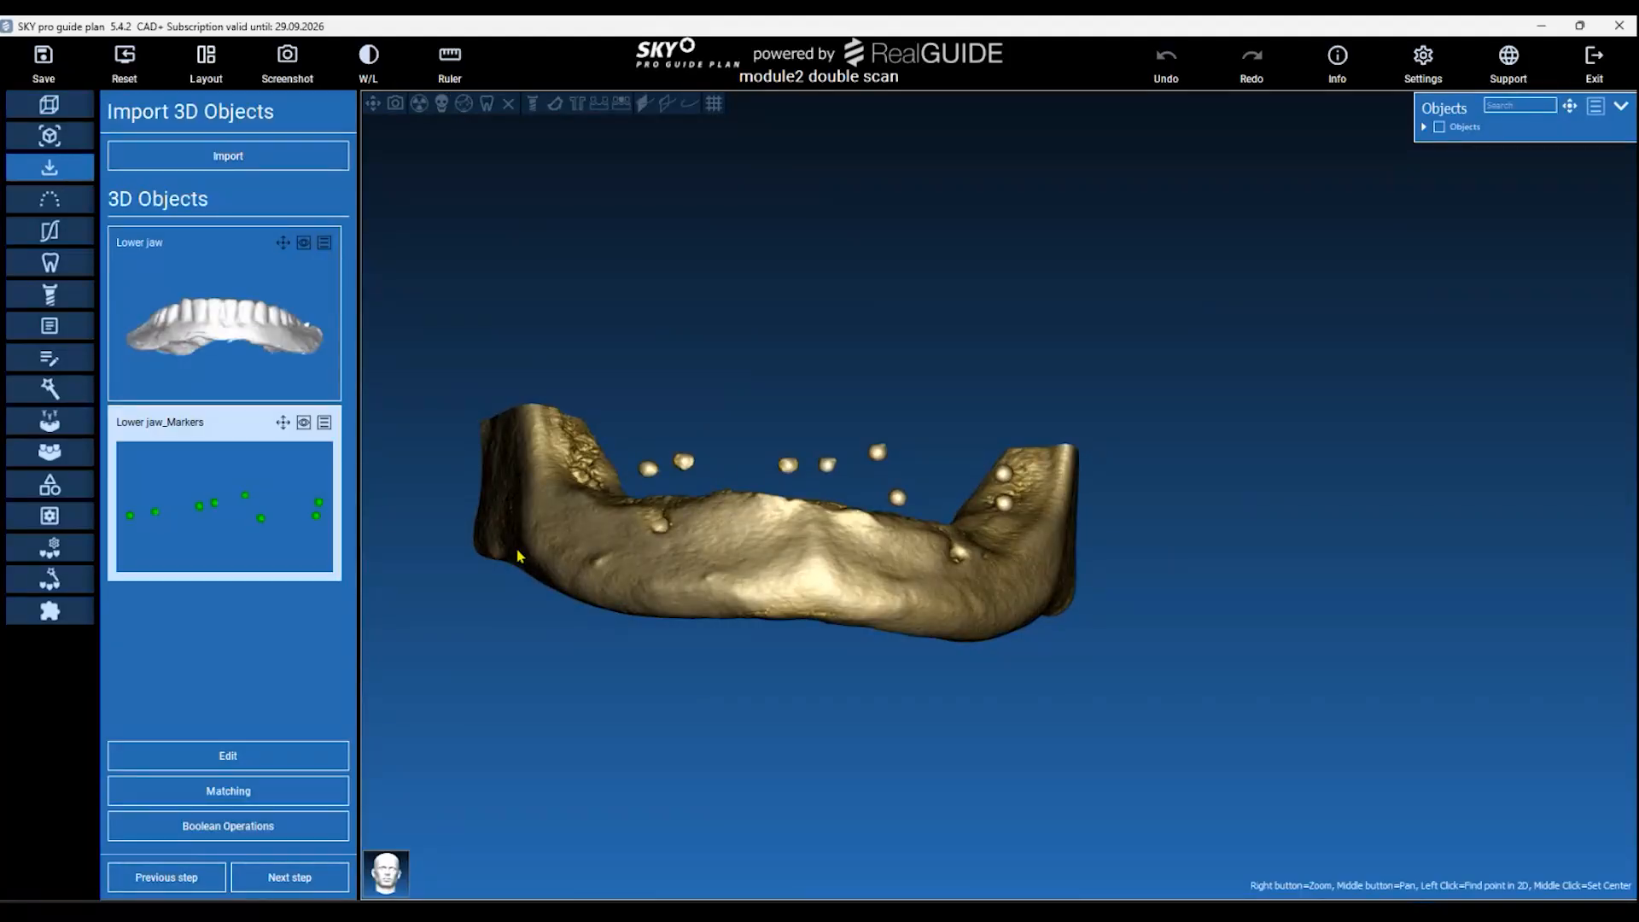
pyautogui.click(314, 795)
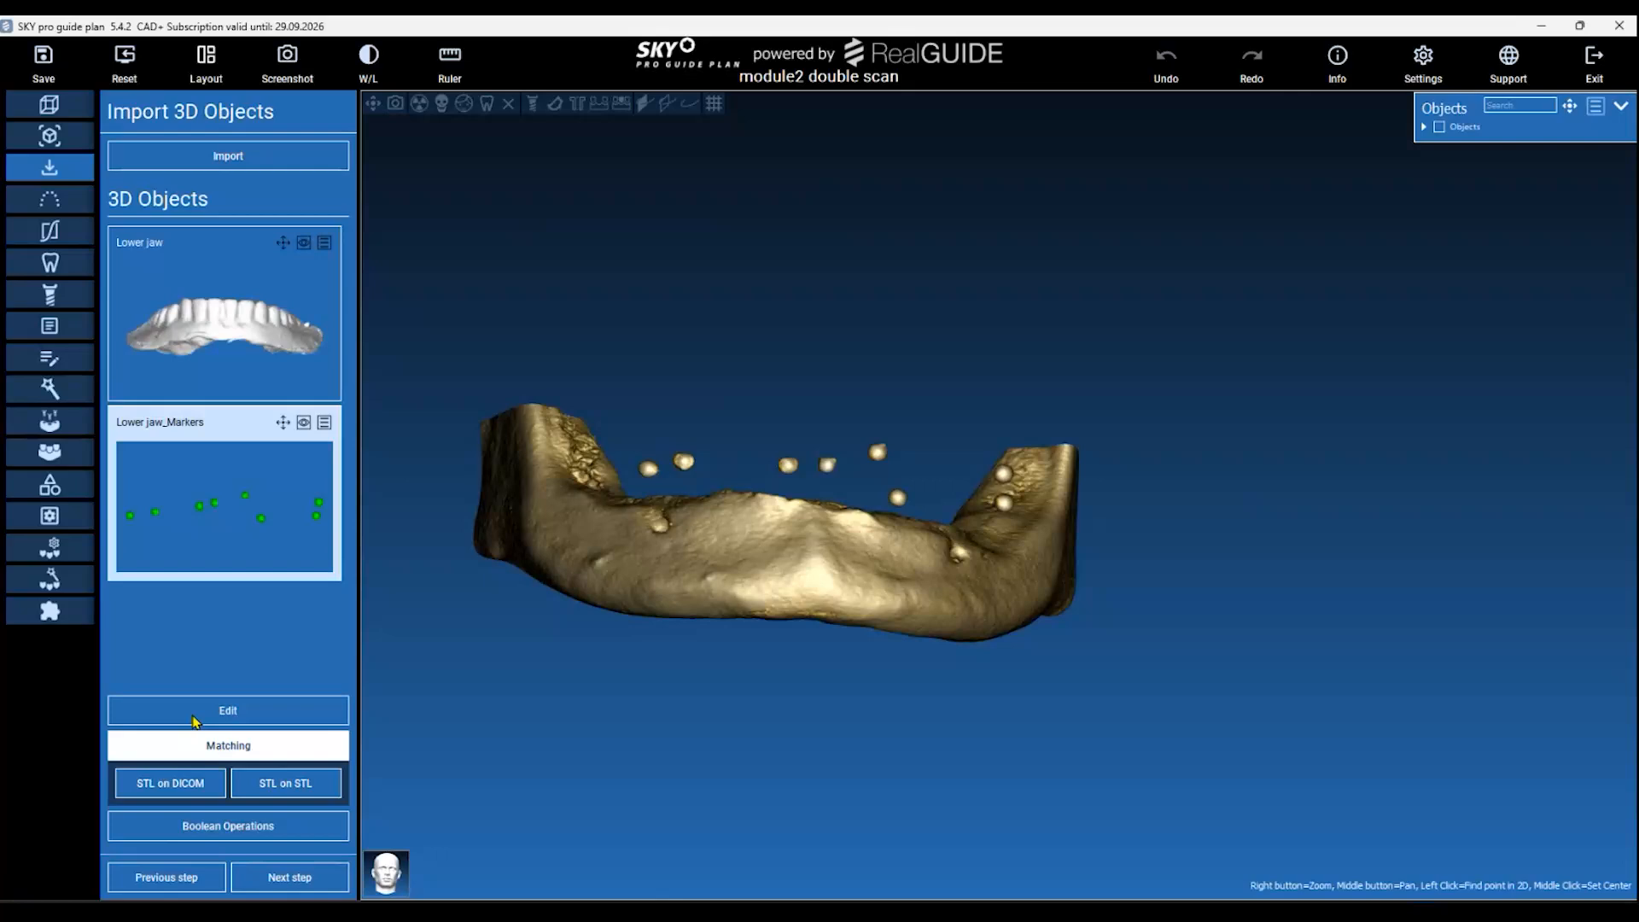
pyautogui.click(187, 785)
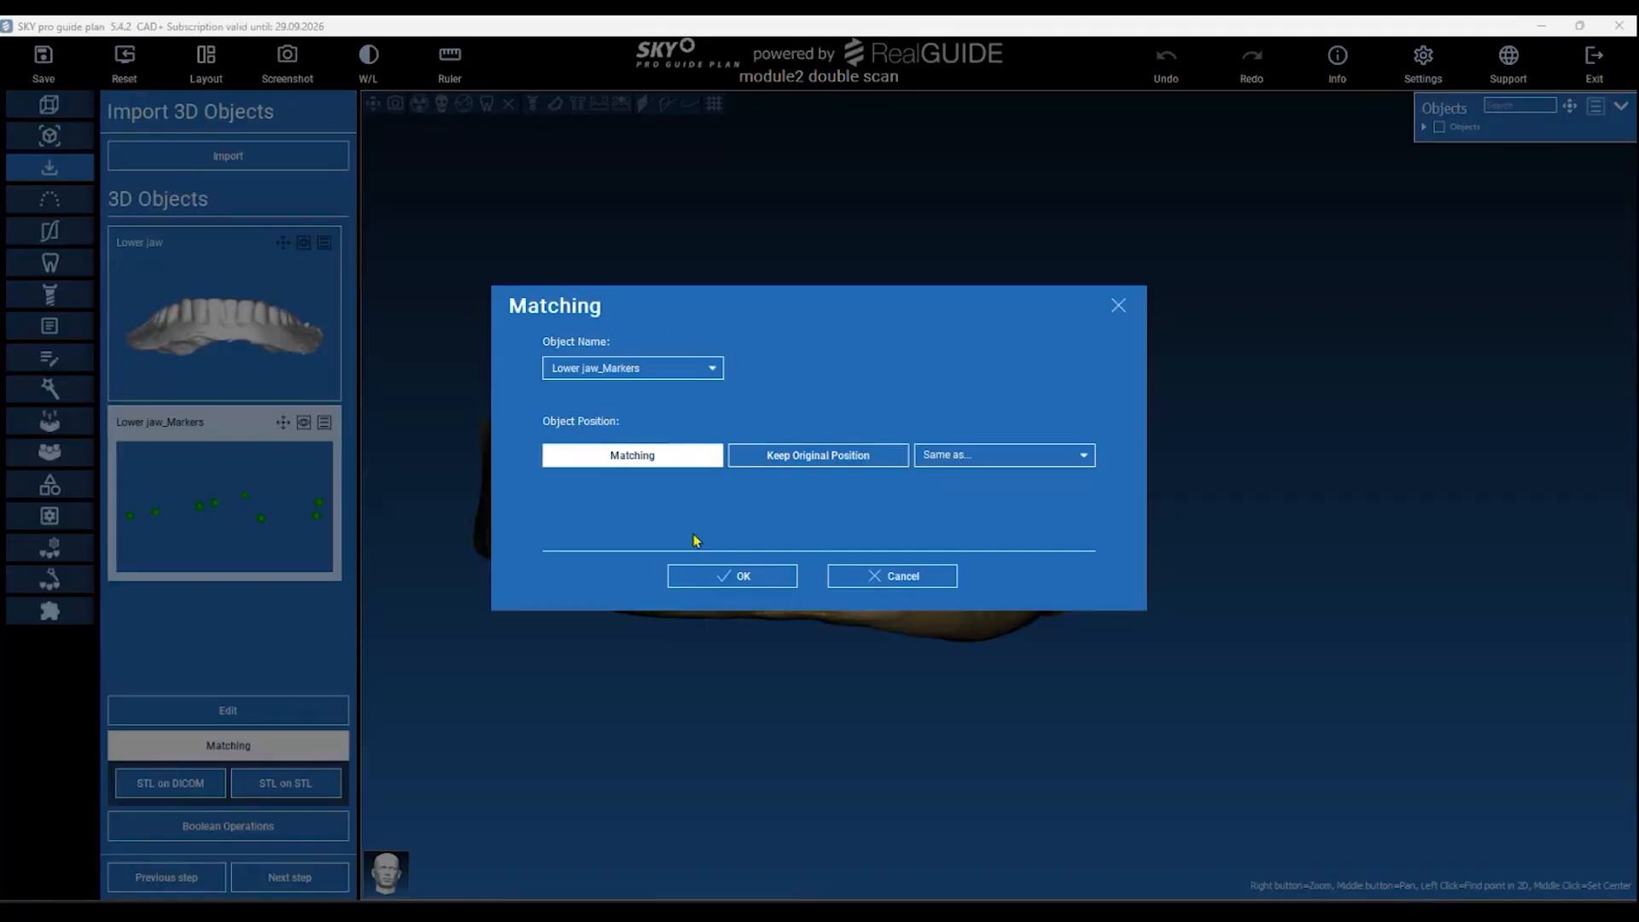
pyautogui.click(731, 575)
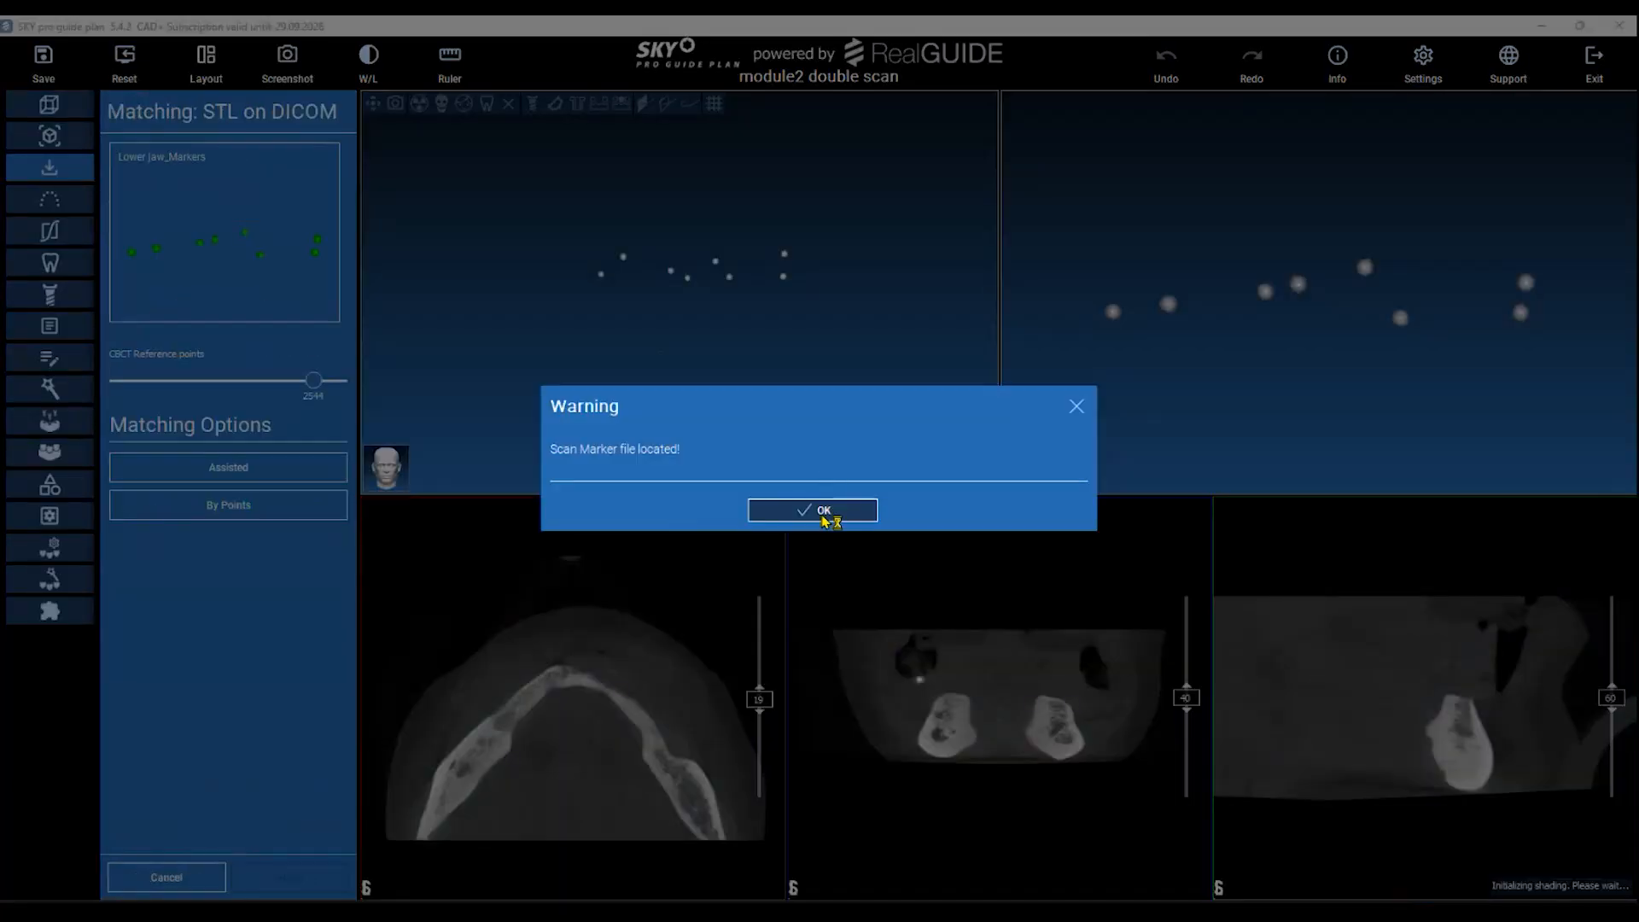
pyautogui.click(822, 510)
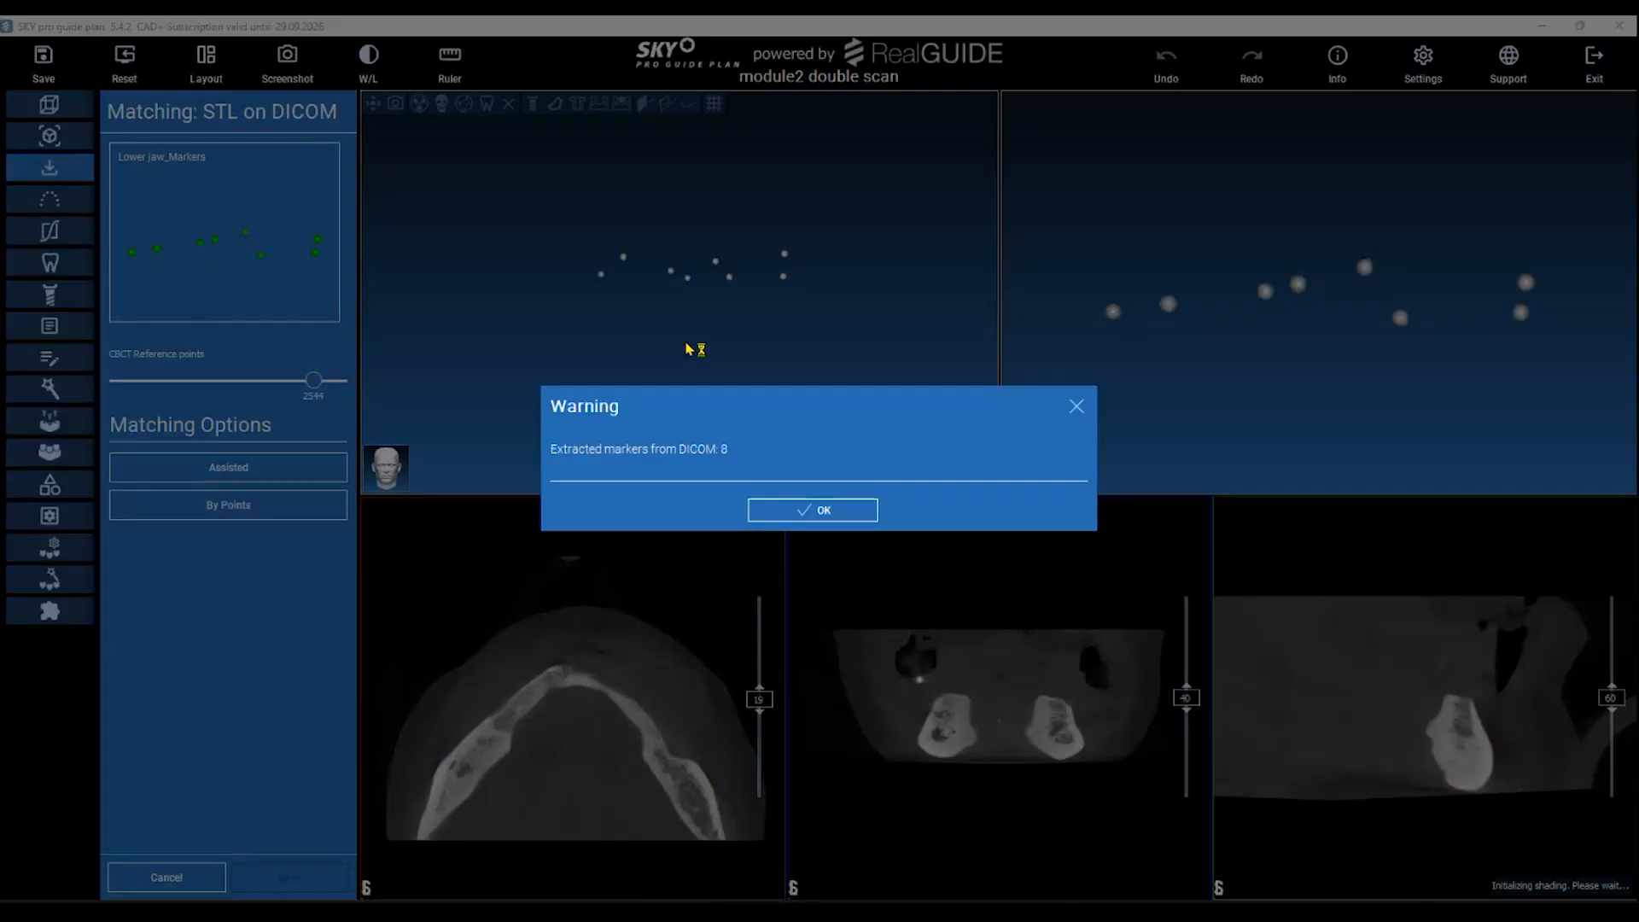
pyautogui.click(813, 510)
# Compare the marker sets up close, align Lower jaw_Markers to the DICOM markers with Assisted matching, and apply it.
pyautogui.moveTo(757, 283); pyautogui.dragTo(757, 316, button='right')
pyautogui.moveTo(693, 282); pyautogui.dragTo(649, 377, button='middle')
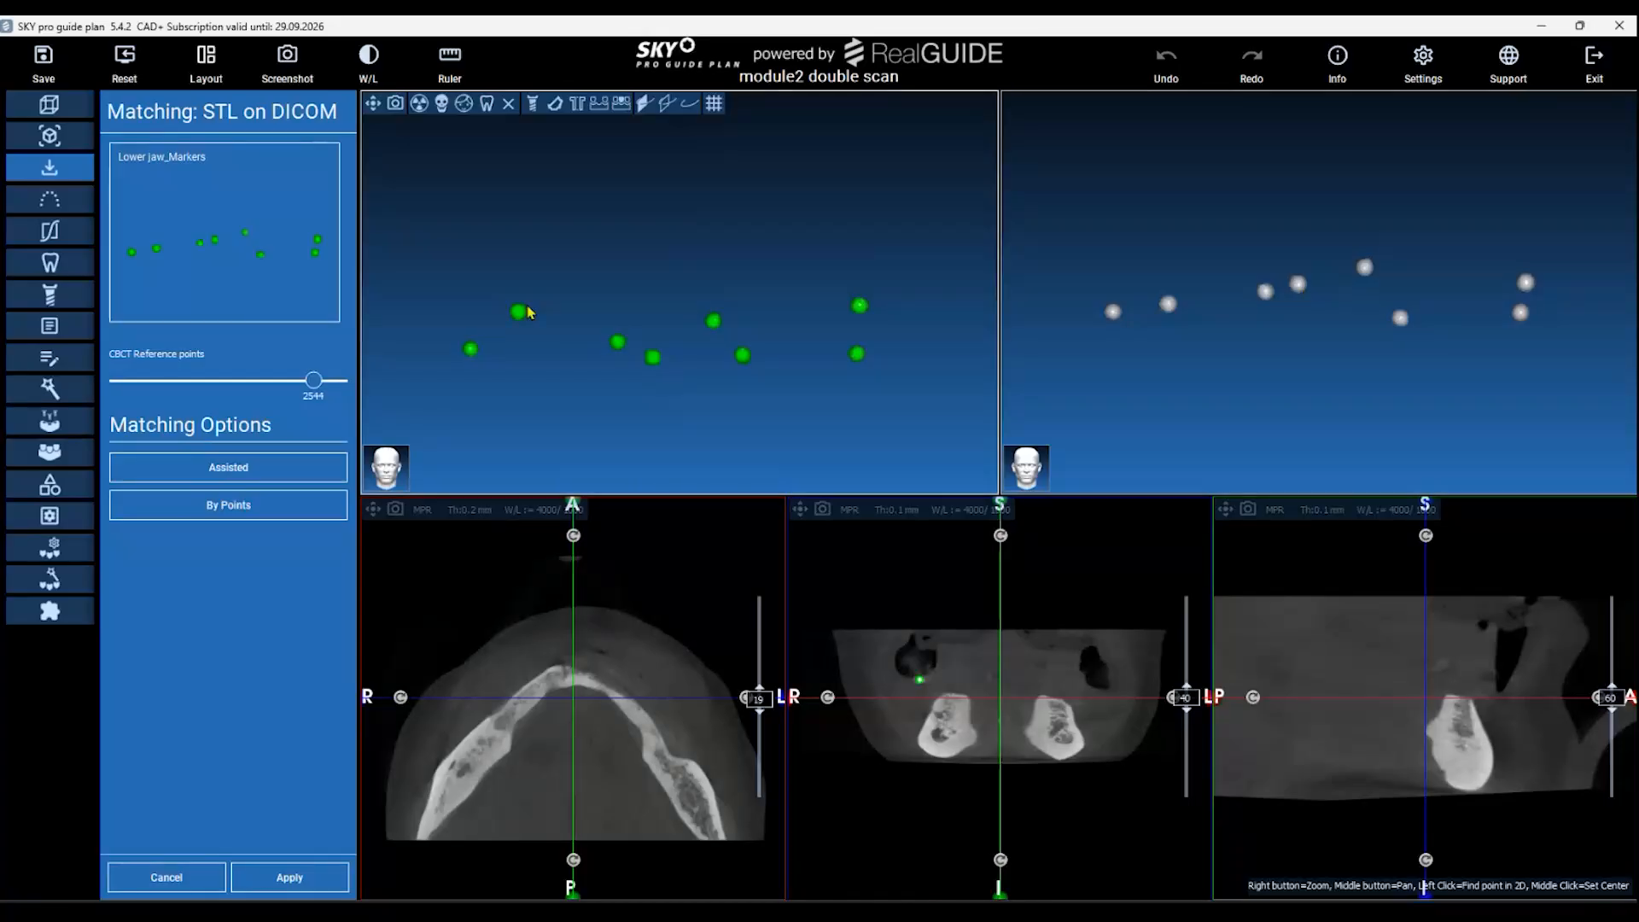
pyautogui.scroll(2, 512, 317)
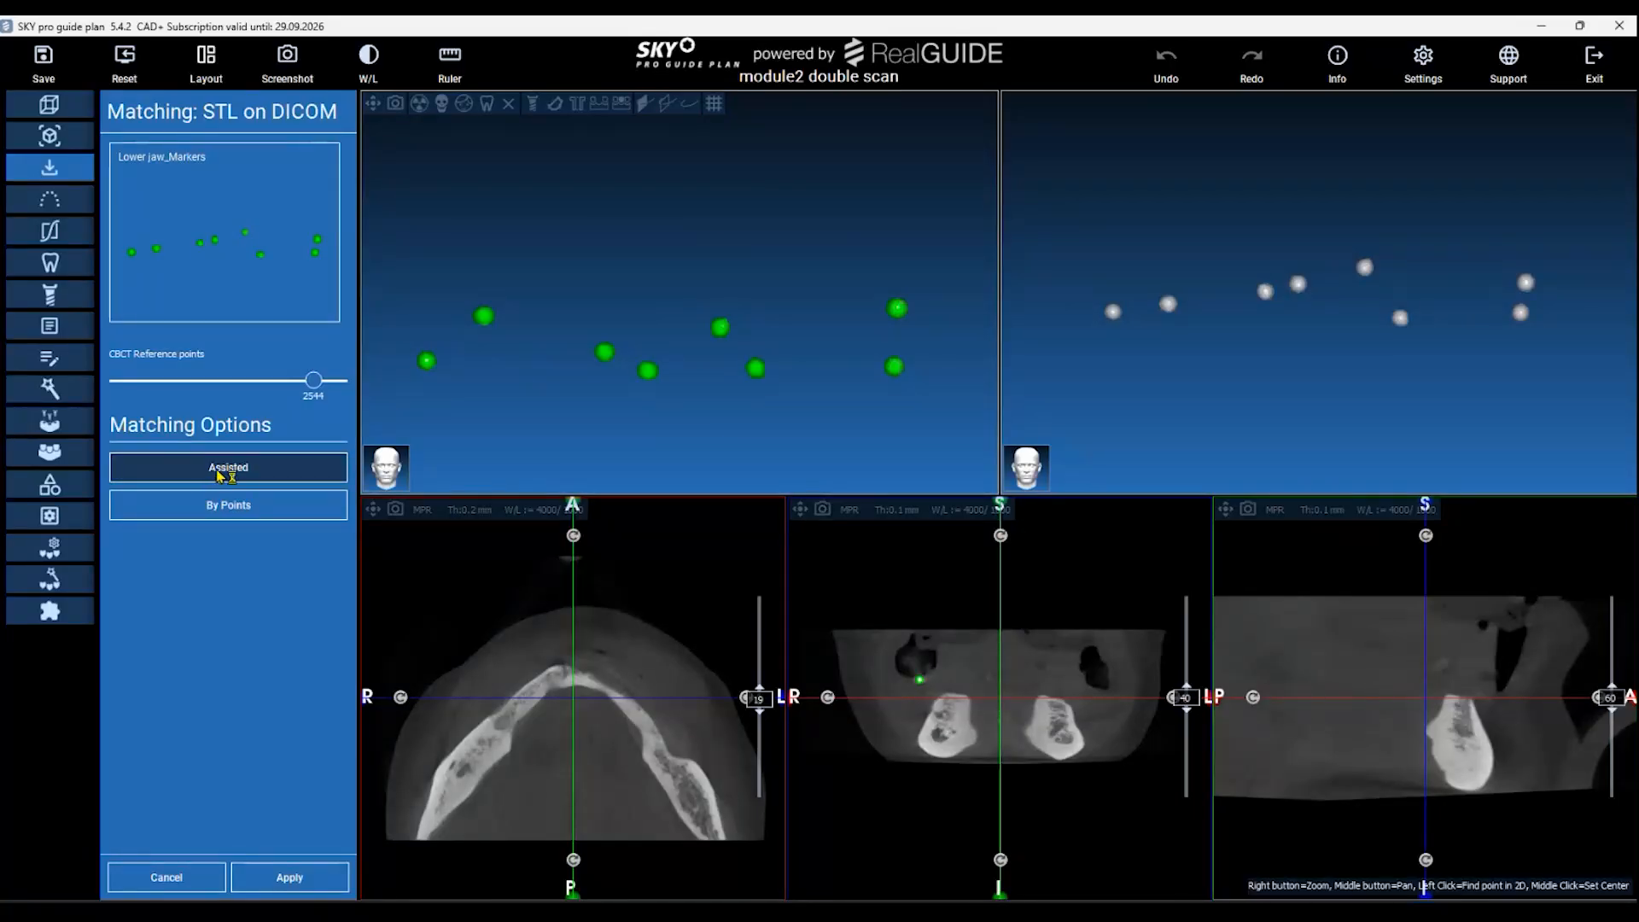
pyautogui.click(275, 467)
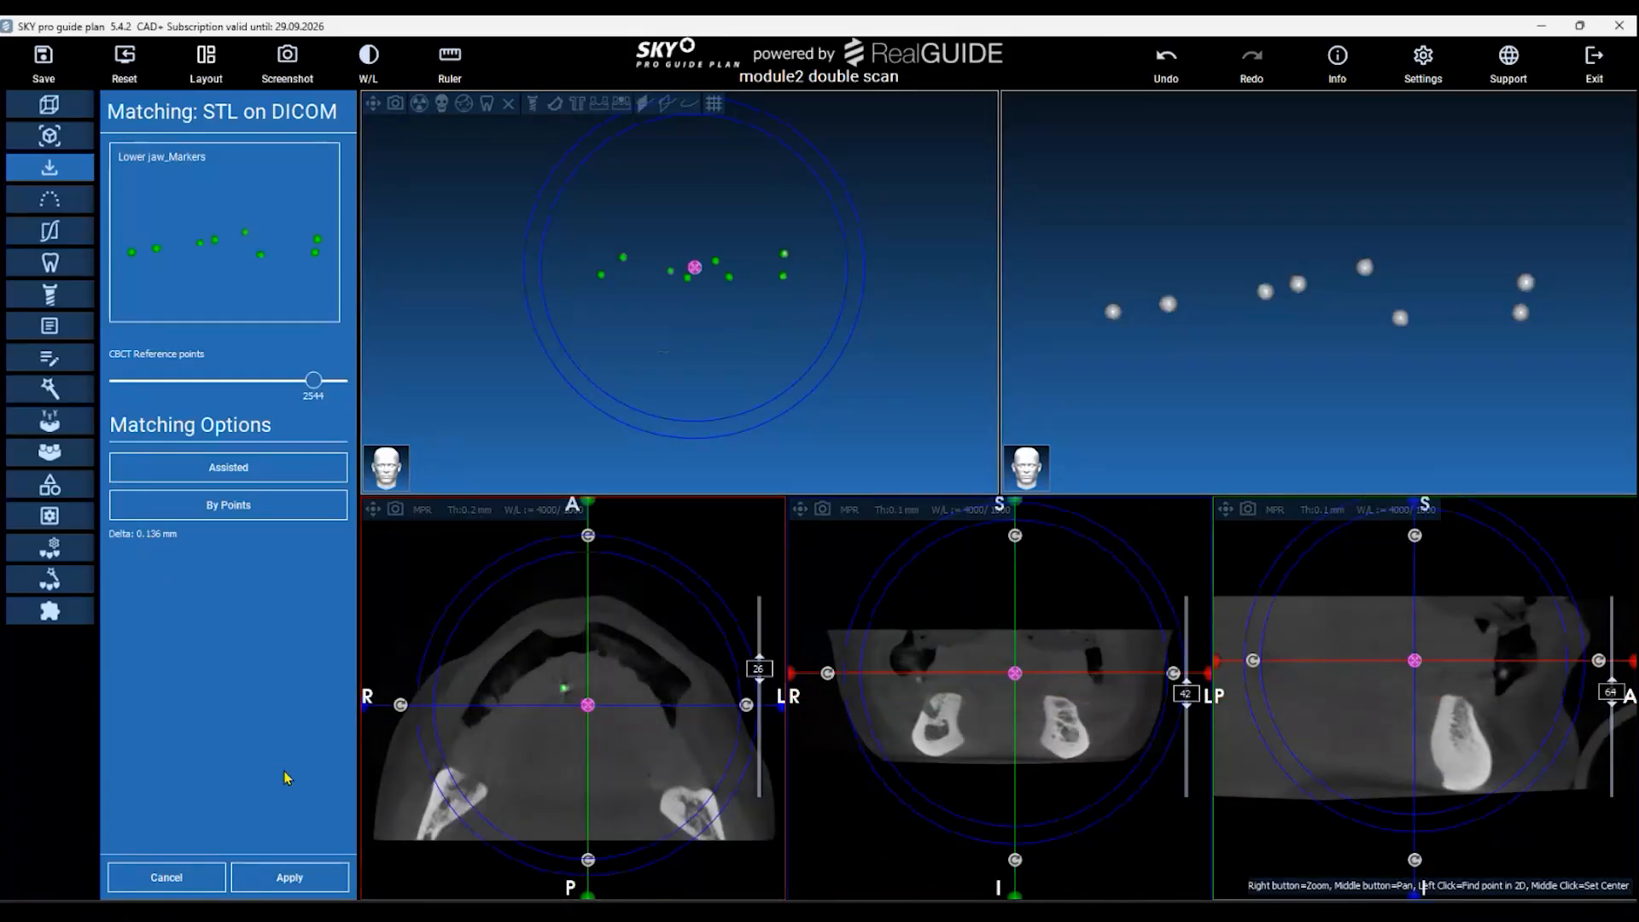
pyautogui.click(283, 874)
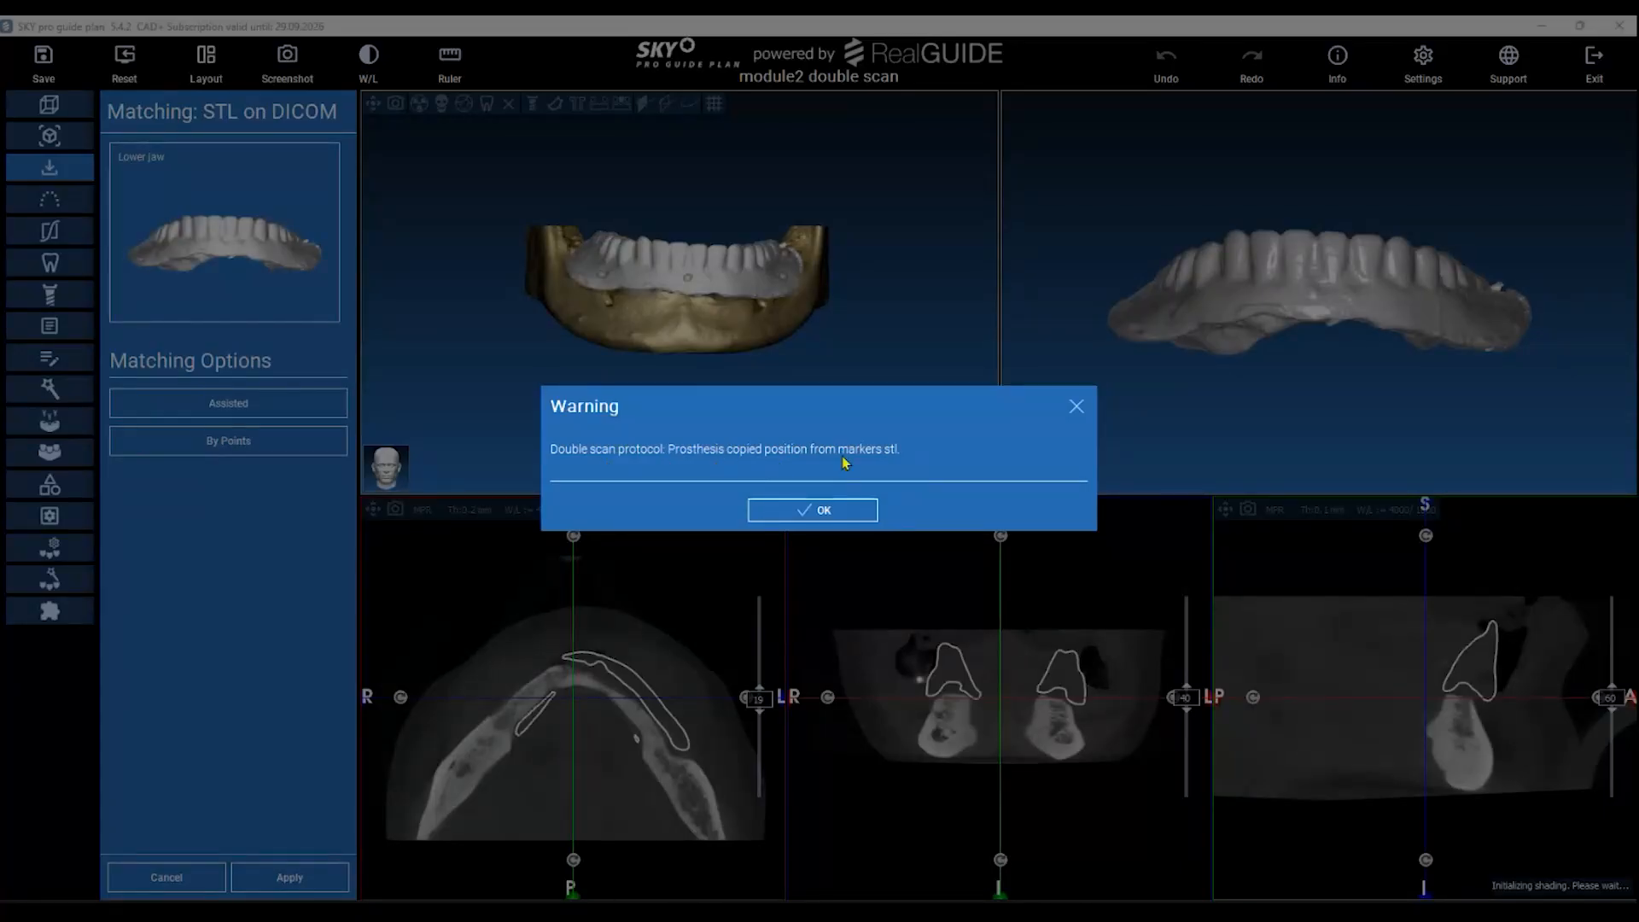
# Accept the prosthesis position copied from the markers, check its fit in 3D and axial slices, and apply the match.
pyautogui.click(857, 508)
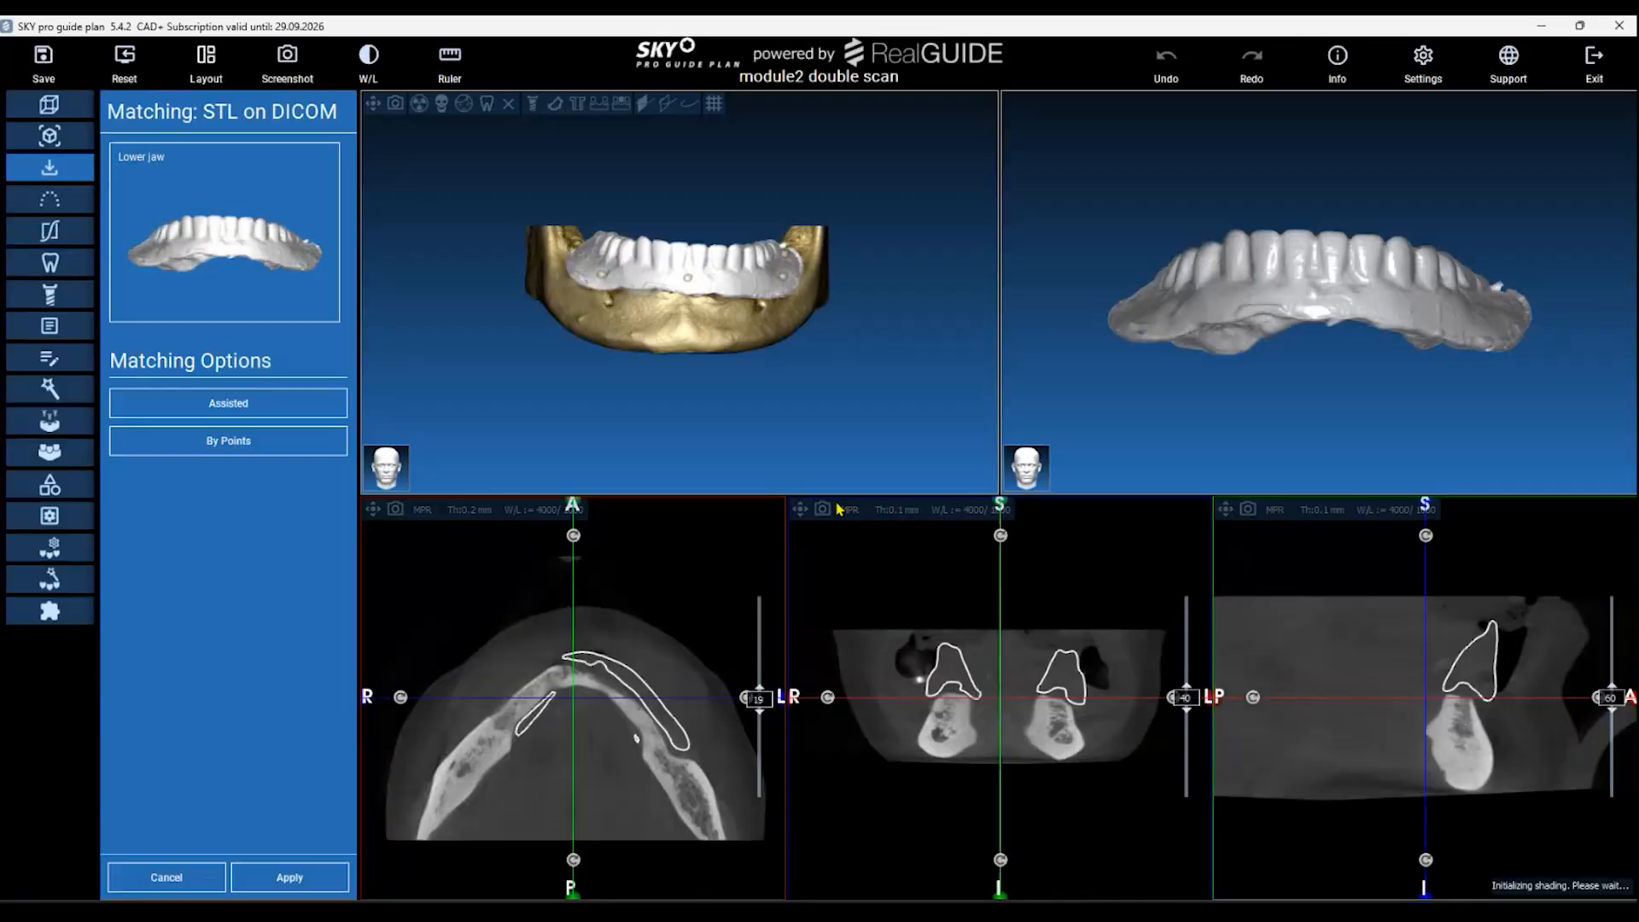
pyautogui.moveTo(691, 309); pyautogui.dragTo(807, 354)
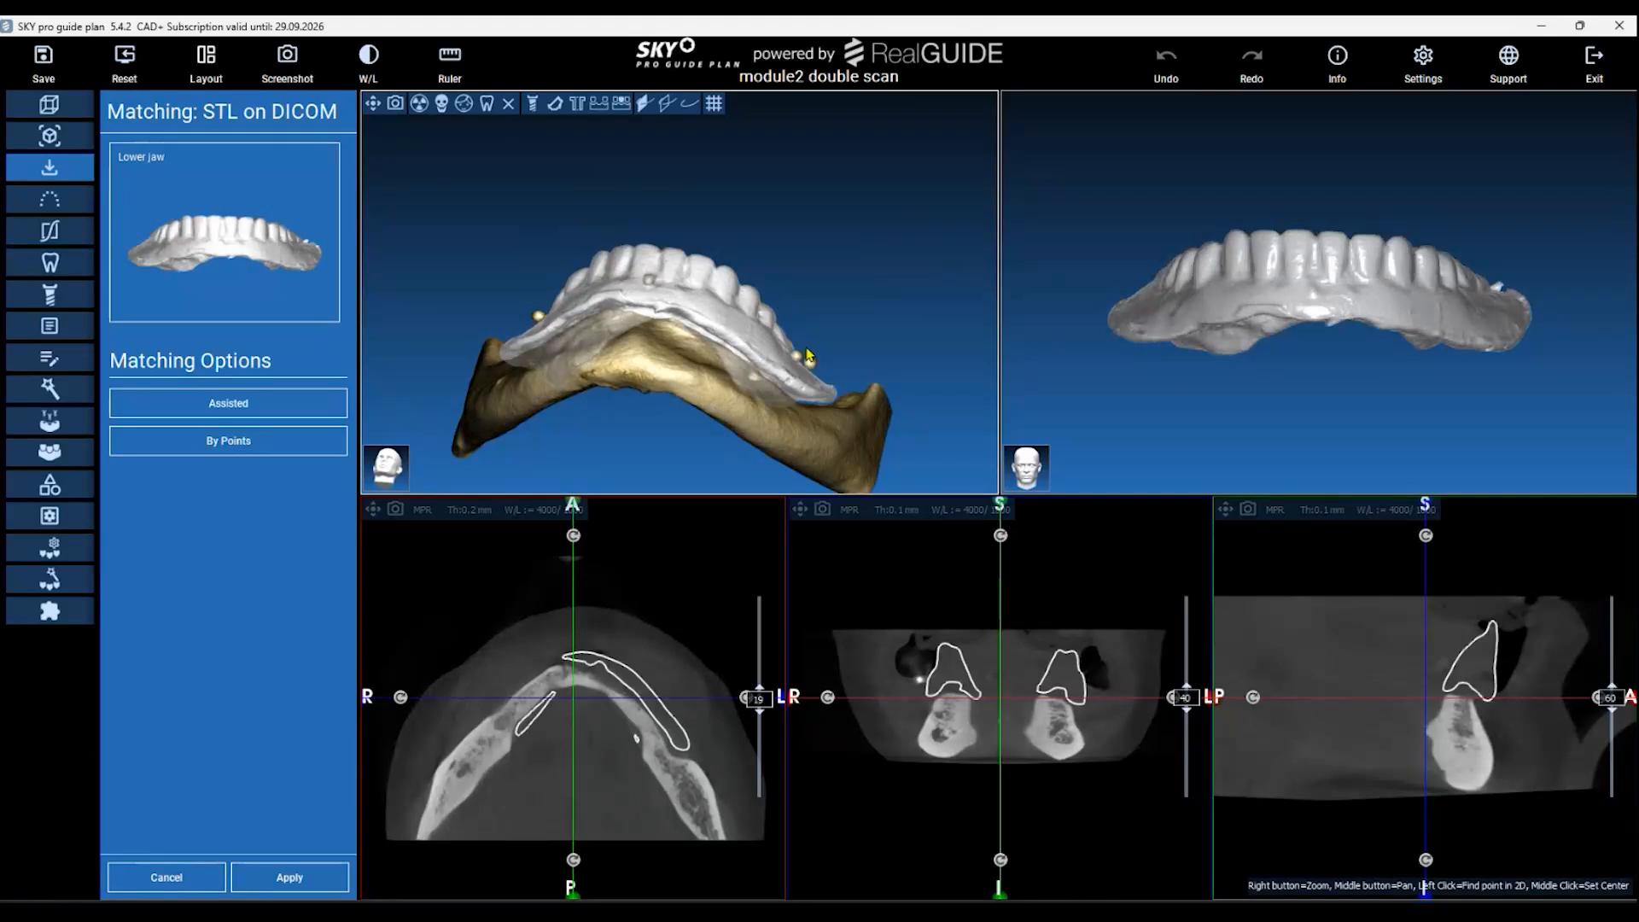
pyautogui.moveTo(771, 700); pyautogui.dragTo(771, 687)
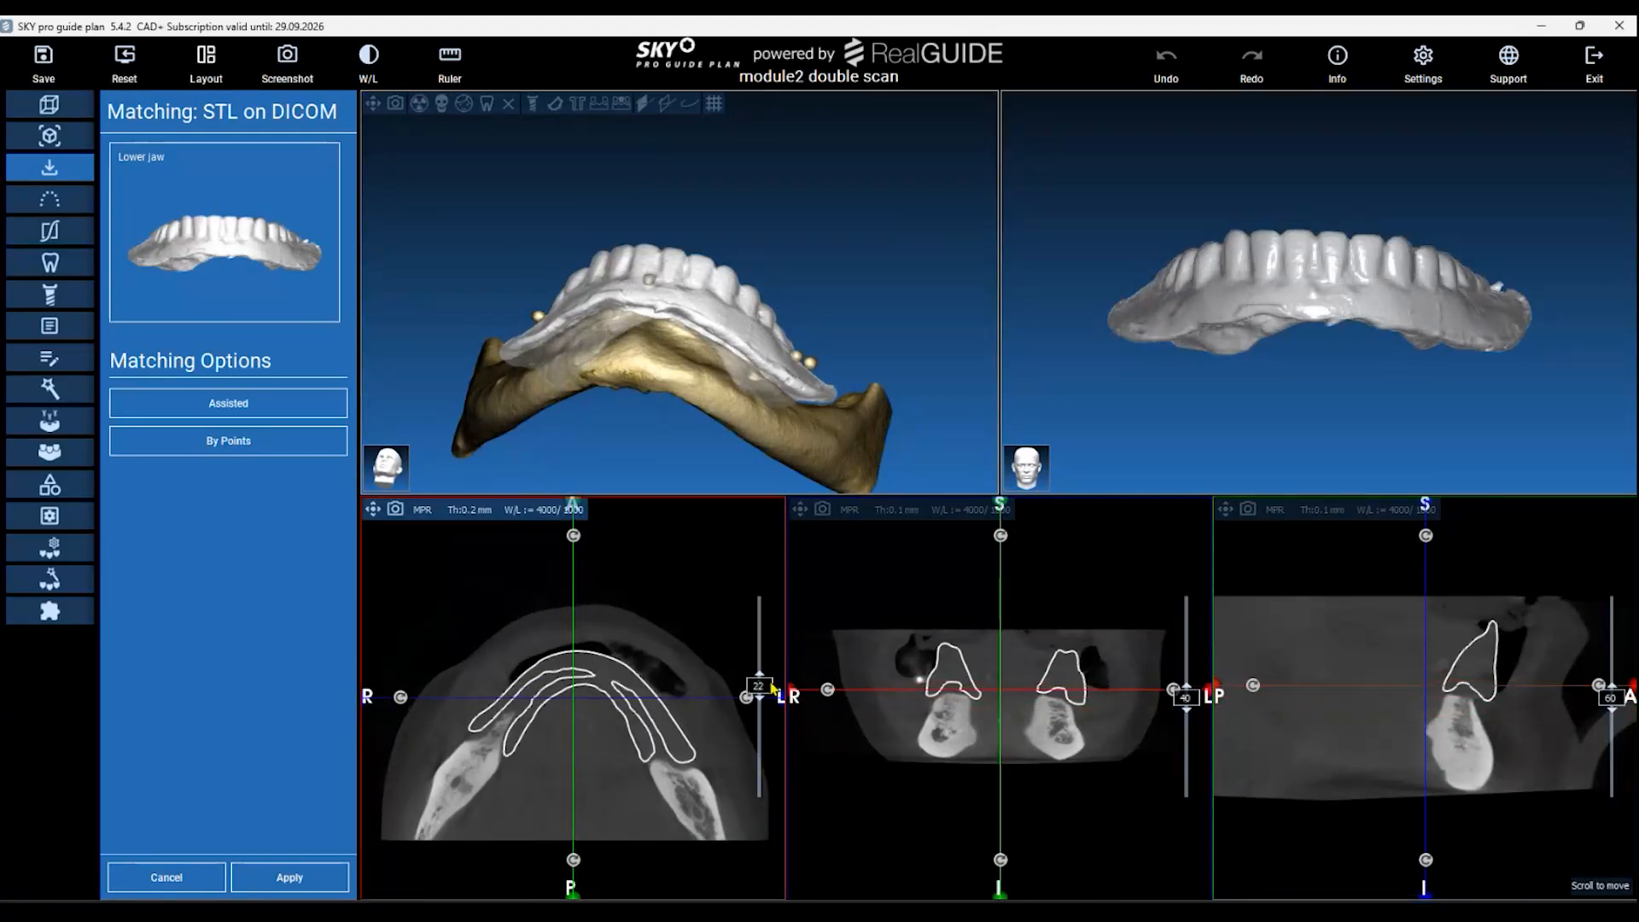
pyautogui.moveTo(643, 389); pyautogui.dragTo(756, 414)
pyautogui.moveTo(630, 350); pyautogui.dragTo(551, 358)
pyautogui.scroll(2, 626, 337)
pyautogui.click(321, 890)
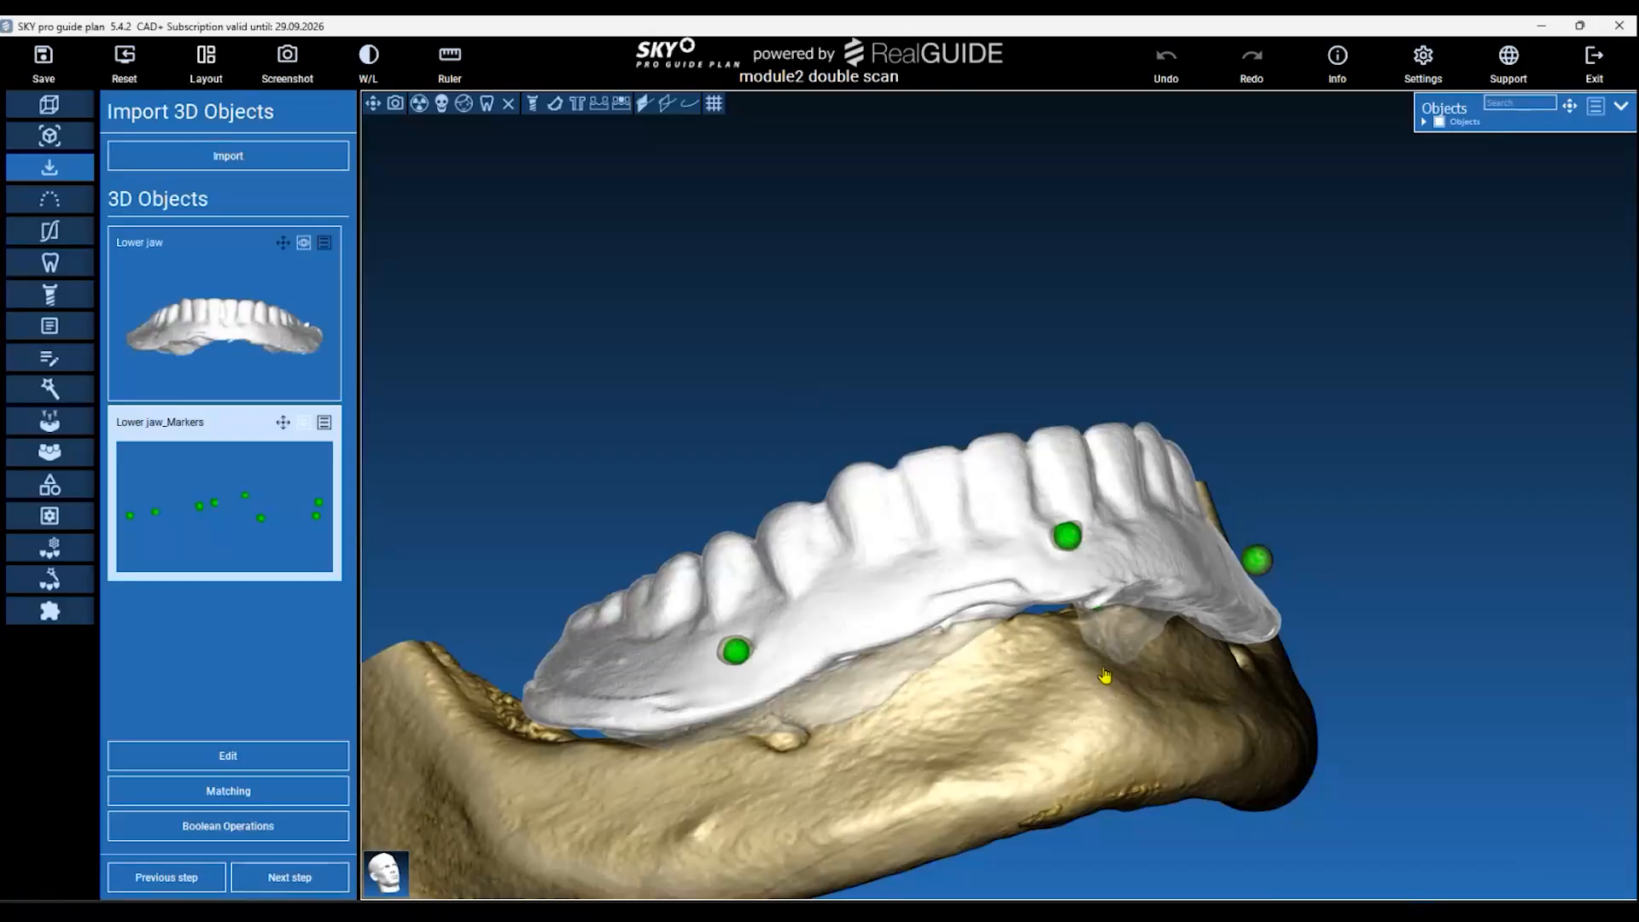
pyautogui.moveTo(1104, 676); pyautogui.dragTo(956, 584, button='middle')
pyautogui.scroll(-3, 944, 548)
pyautogui.moveTo(944, 548); pyautogui.dragTo(839, 677)
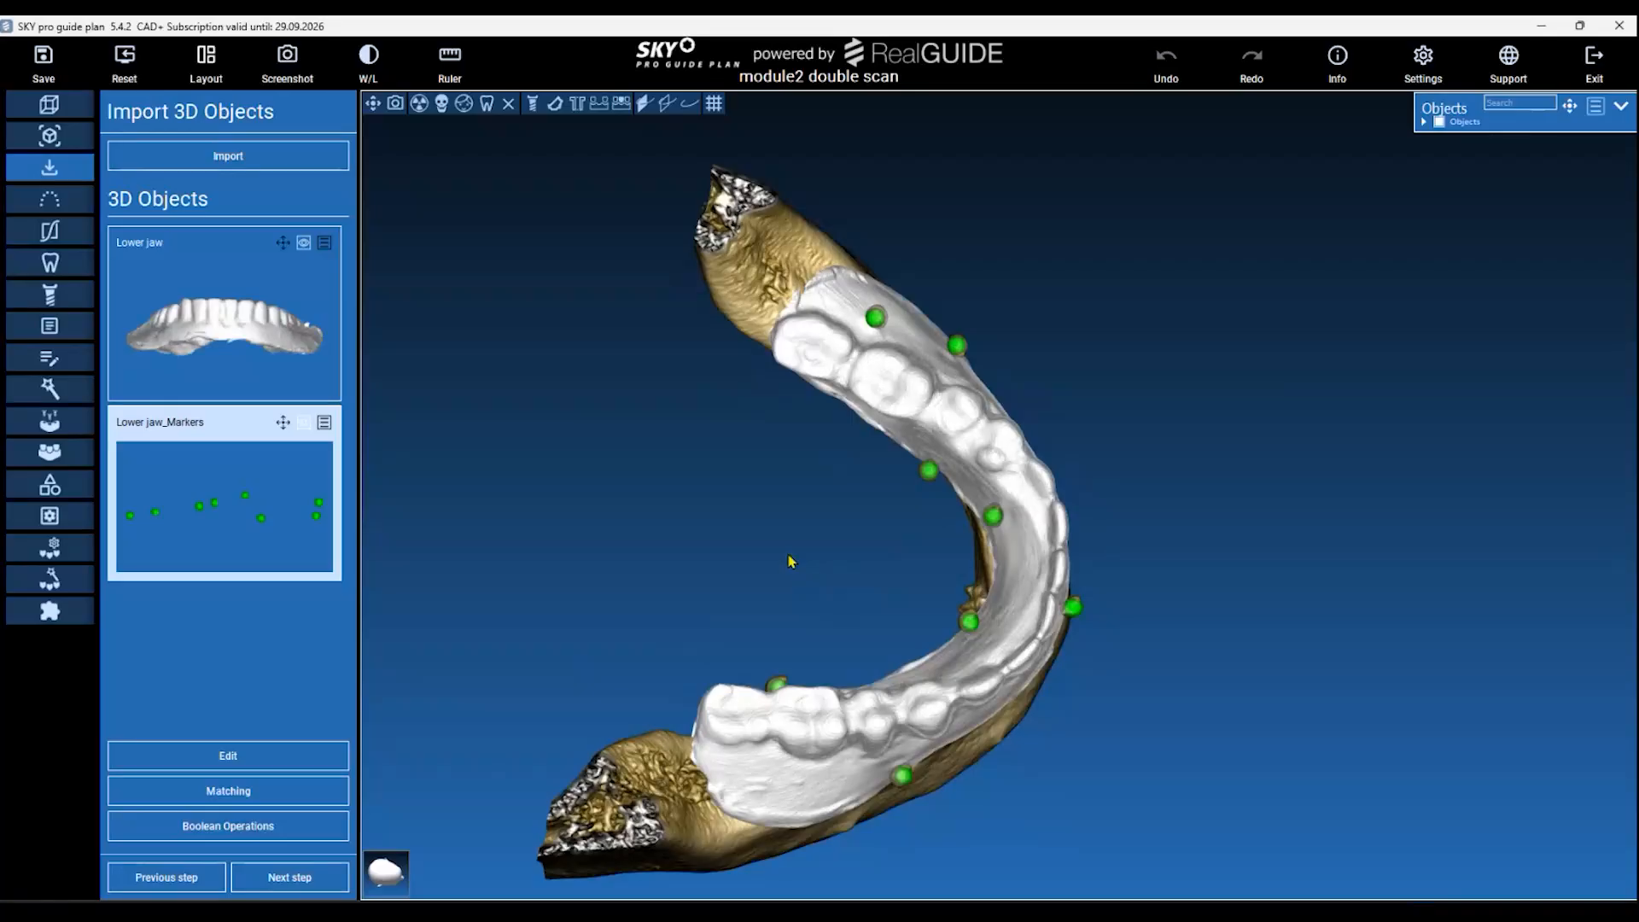
# Proceed to the CPR settings, dismiss the PANO region selection, and bring up the open PowerPoint windows.
pyautogui.click(300, 878)
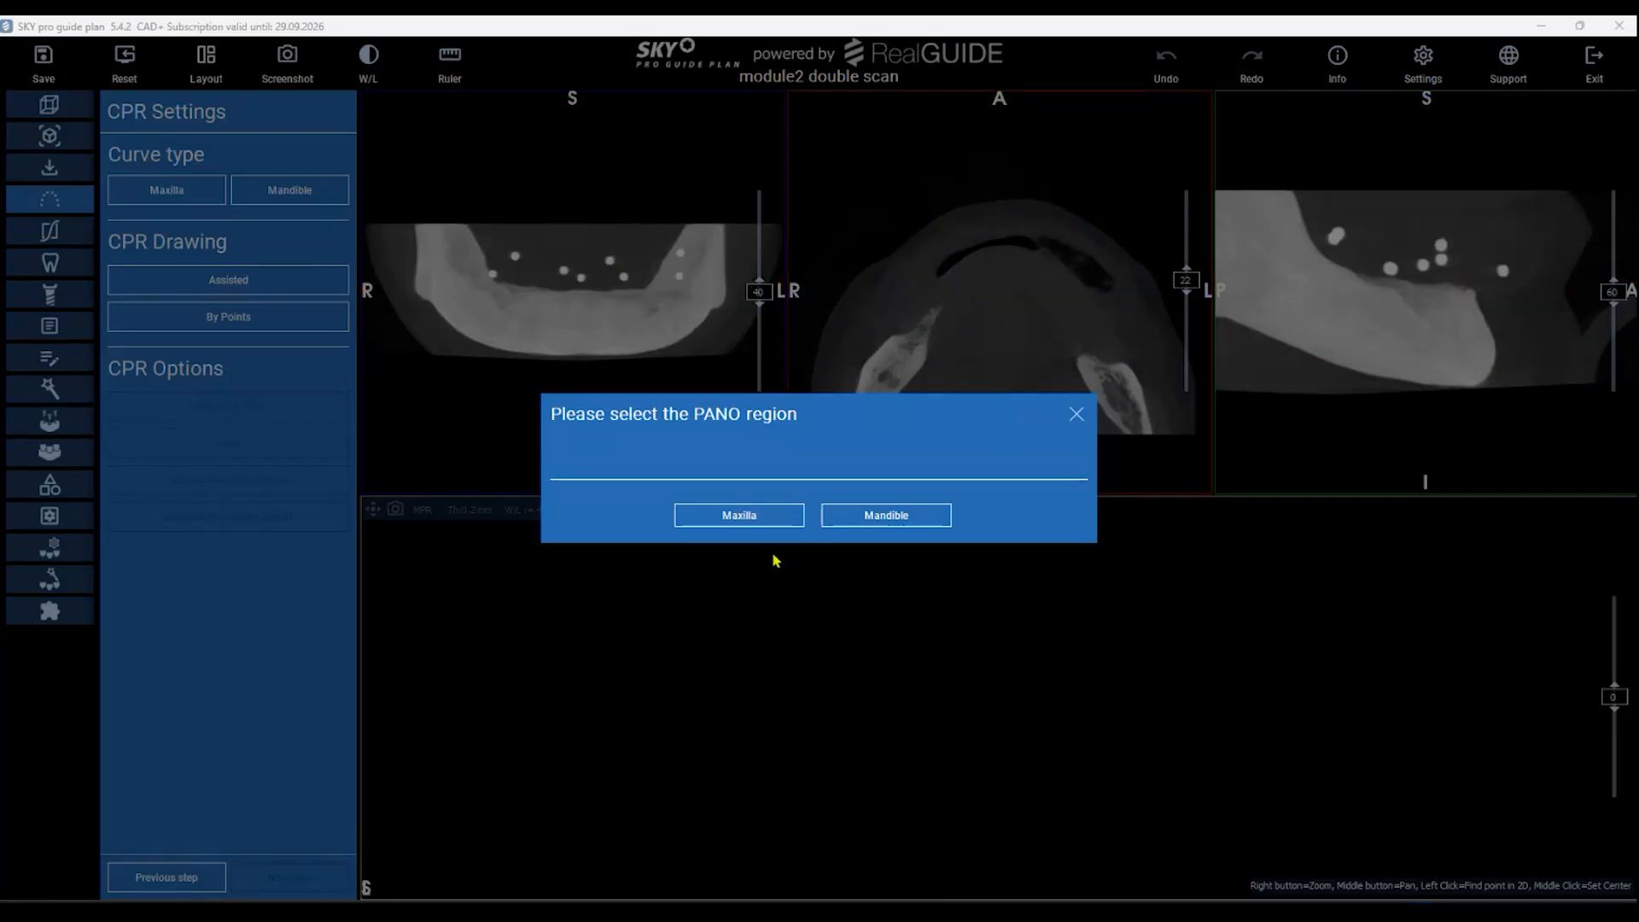
pyautogui.click(1074, 415)
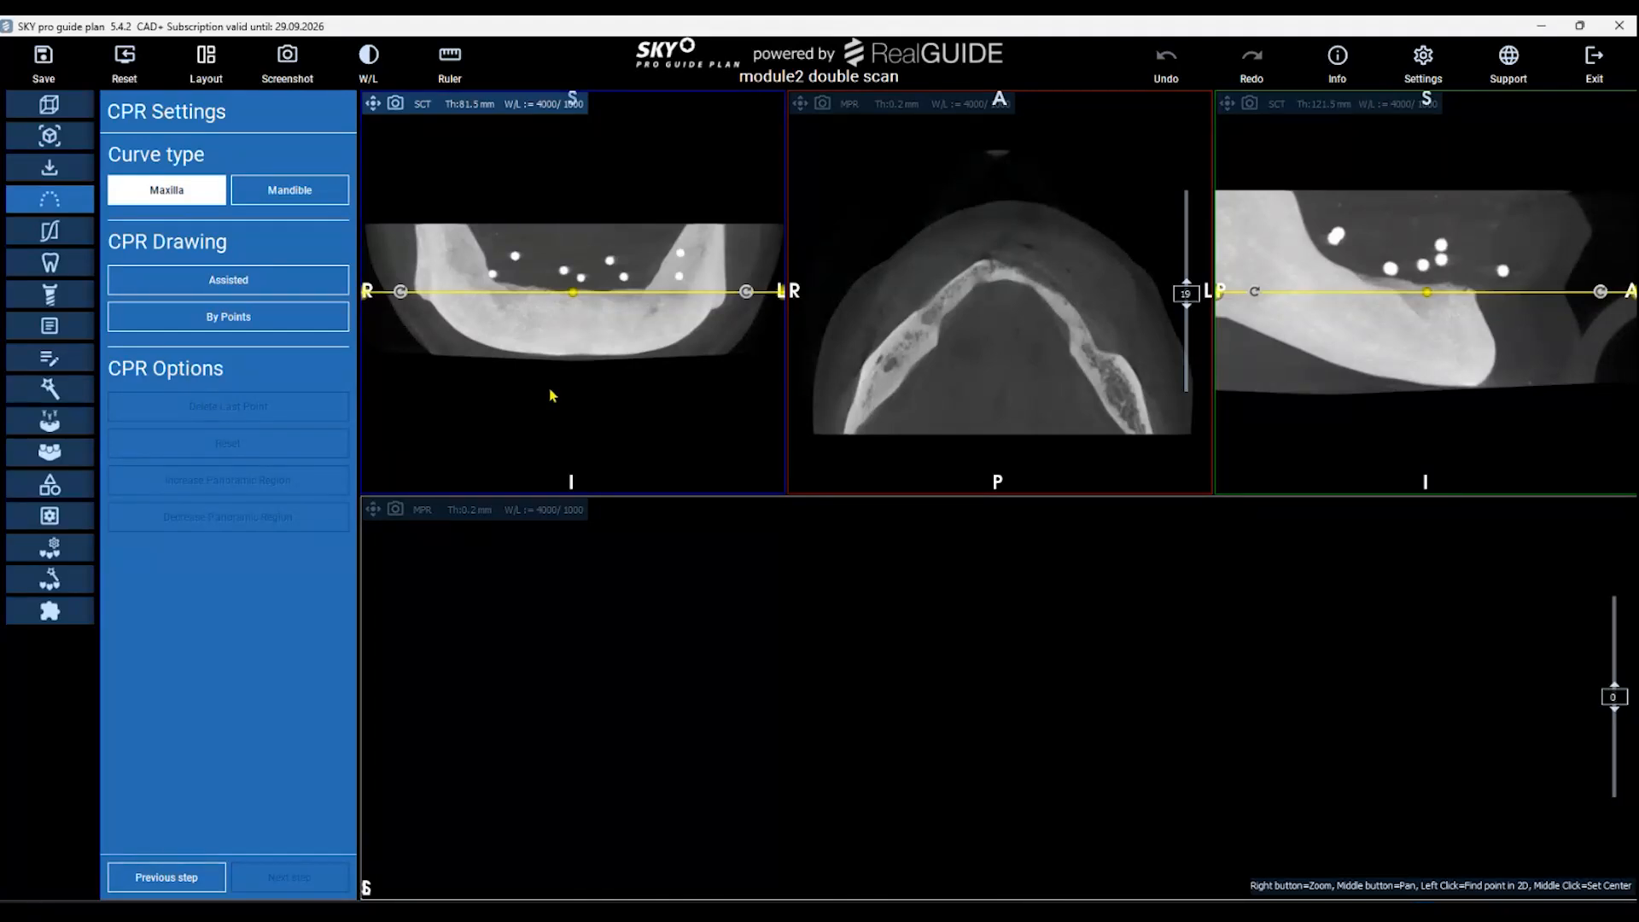
pyautogui.click(1024, 910)
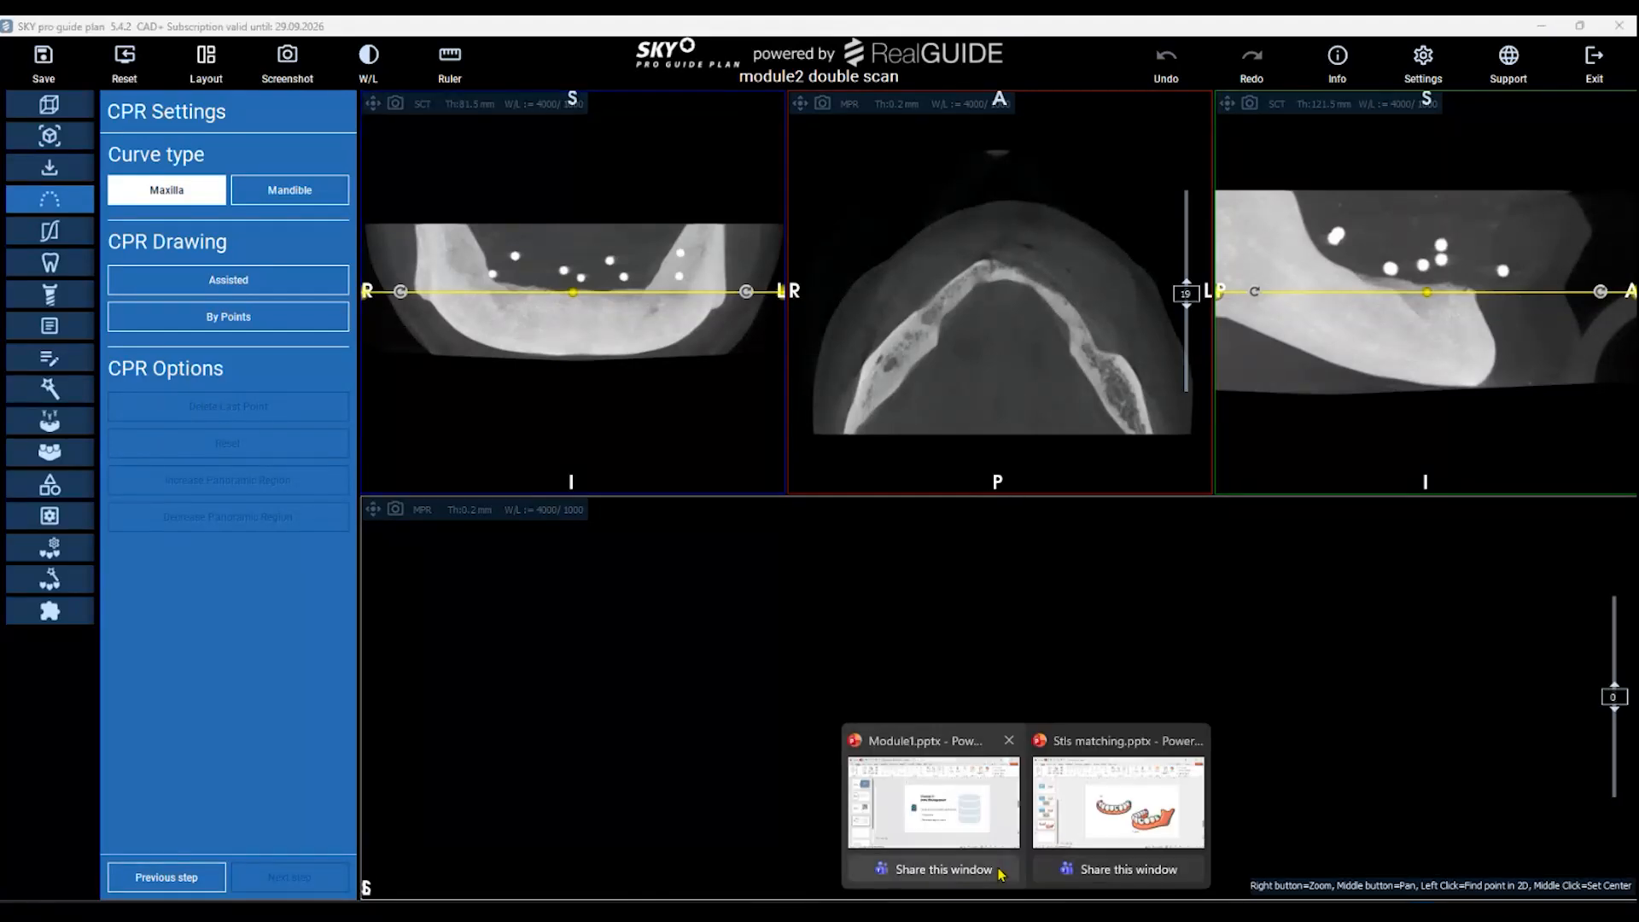